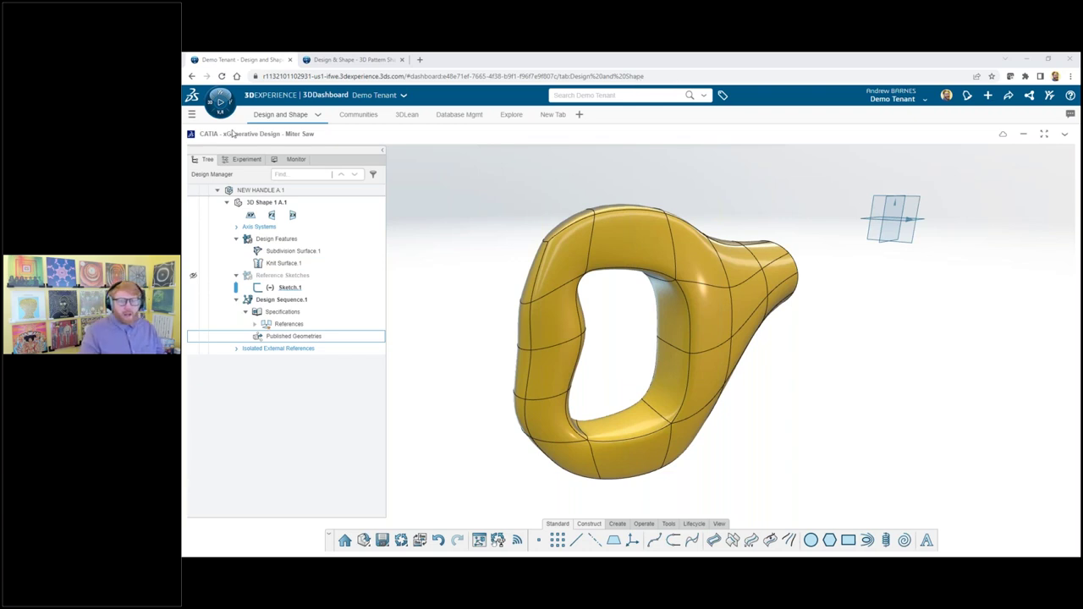
{"action": "left_click", "coordinate": [643, 382]}
{"action": "middle_click_drag", "start_coordinate": [642, 382], "coordinate": [615, 344]}
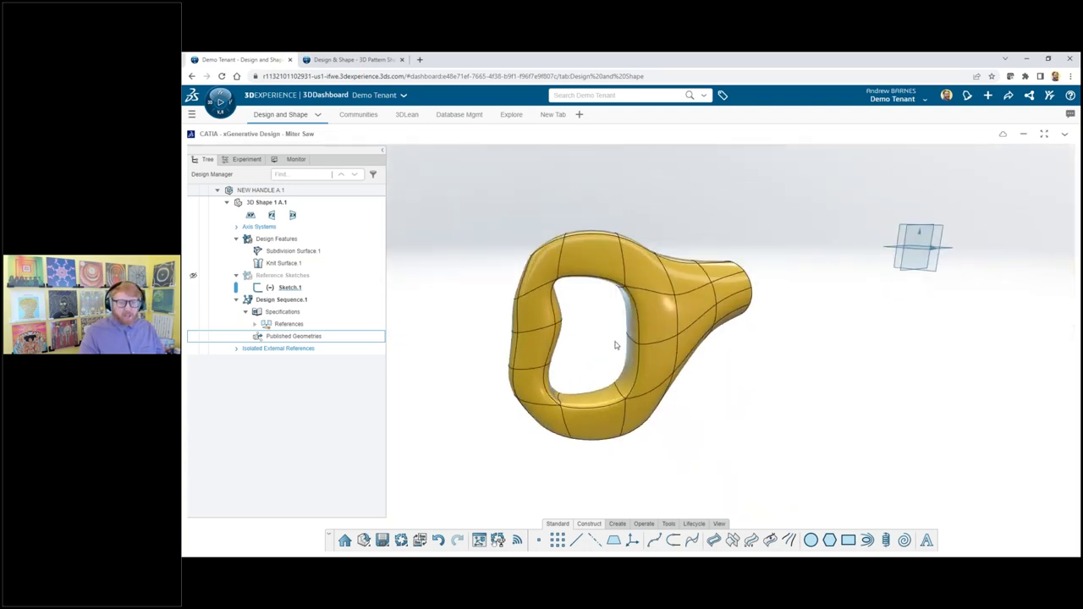
{"action": "scroll", "coordinate": [615, 344], "scroll_direction": "up", "scroll_amount": 2}
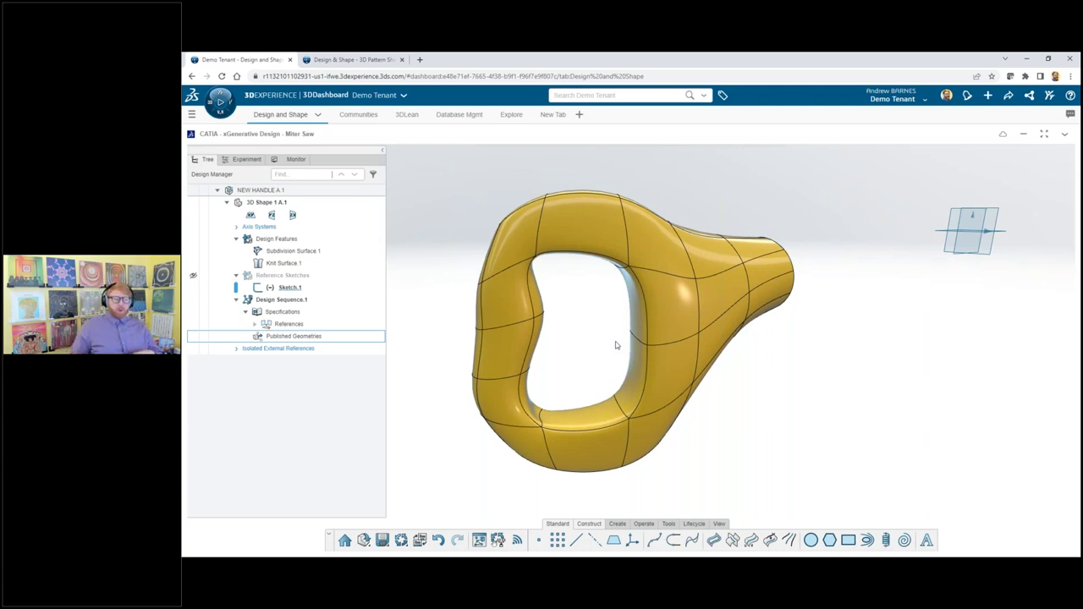
{"action": "scroll", "coordinate": [648, 348], "scroll_direction": "down", "scroll_amount": 1}
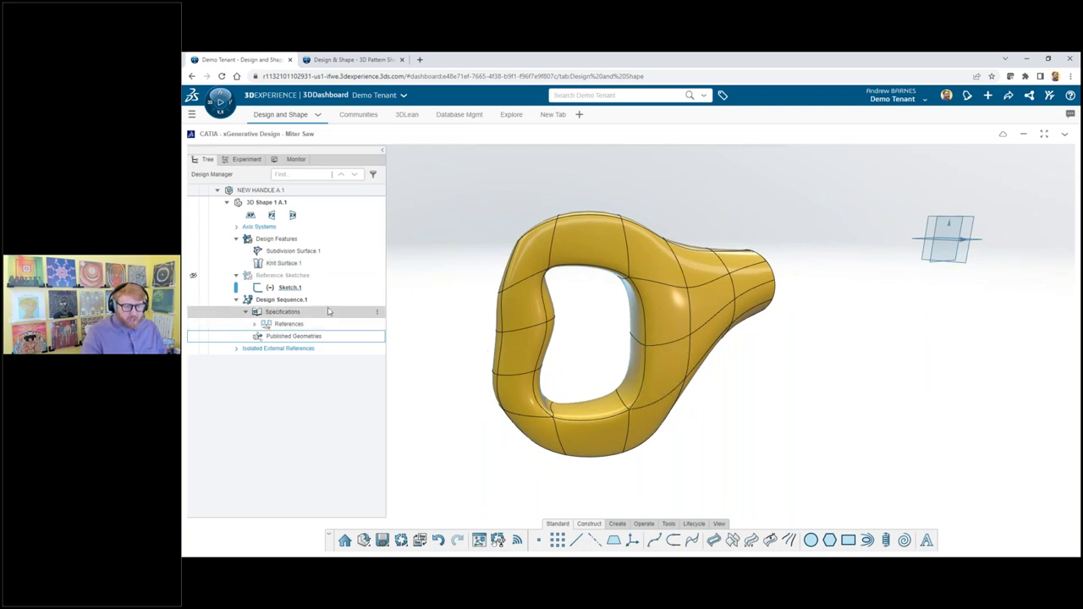
{"action": "left_click", "coordinate": [299, 289]}
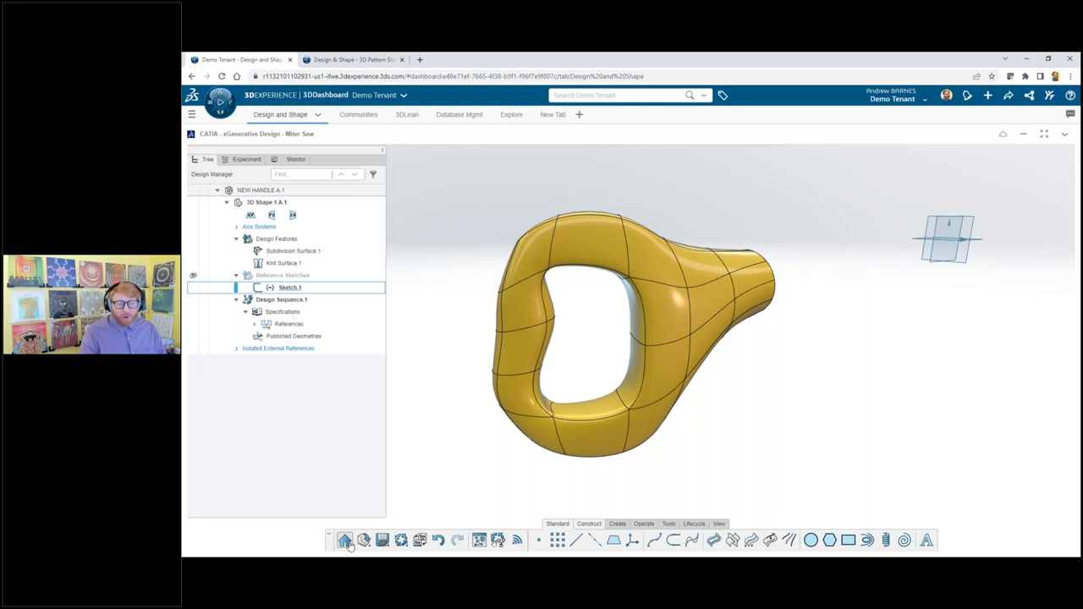
Step: Close the current handle without saving and open revision B of NEW HANDLE from the recent content
{"action": "left_click", "coordinate": [345, 542]}
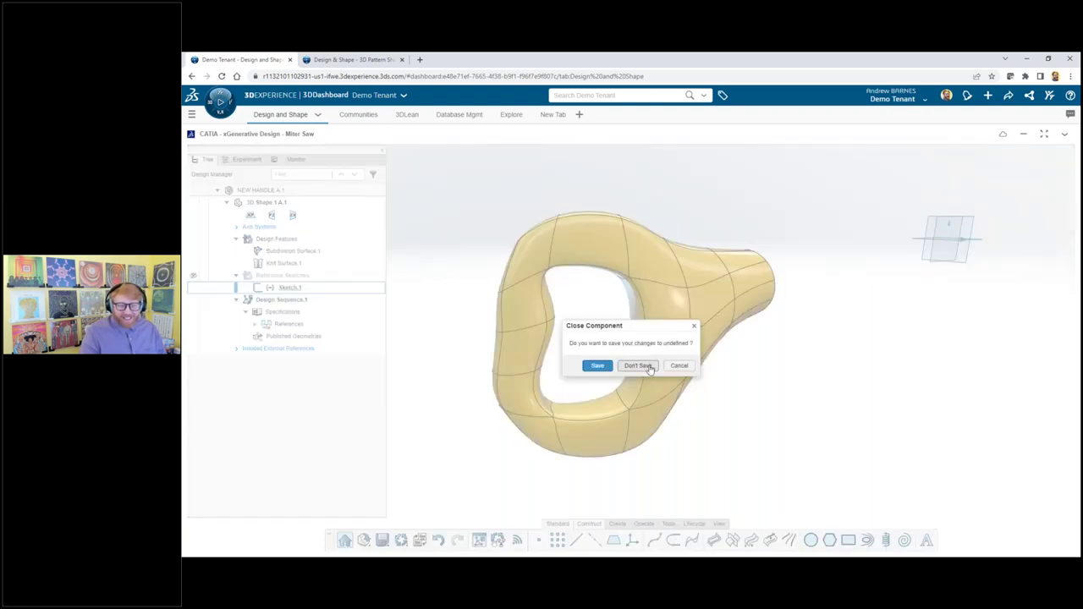
{"action": "left_click", "coordinate": [648, 369]}
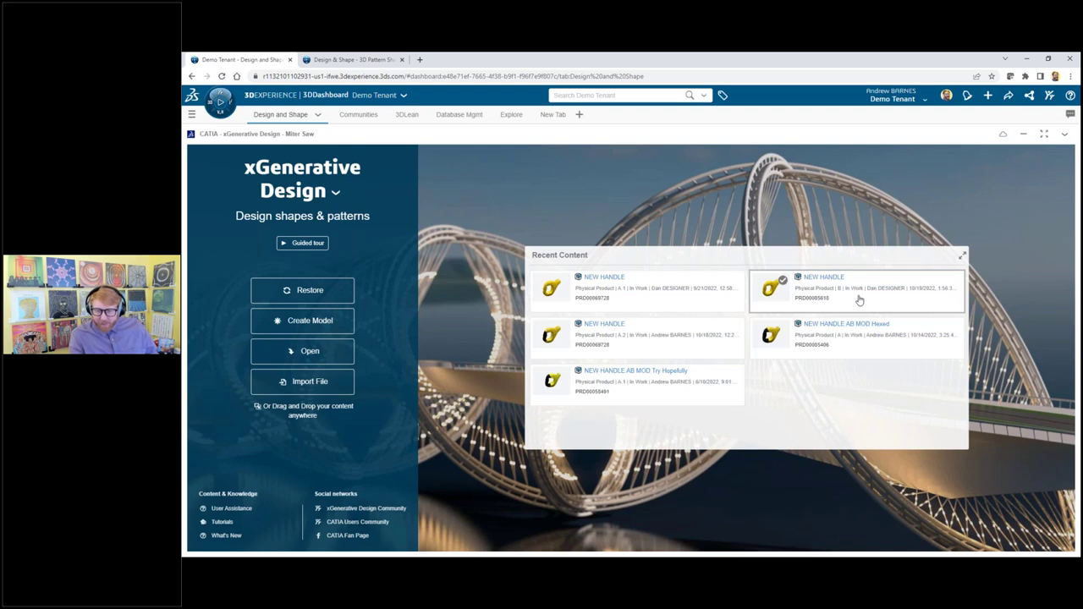
{"action": "left_click", "coordinate": [858, 298]}
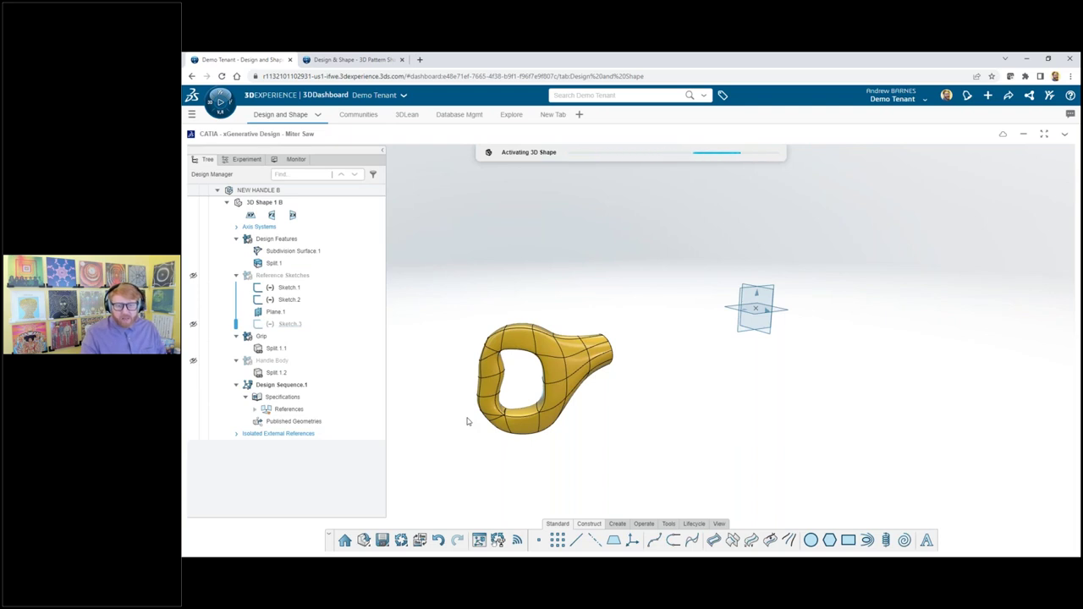
Step: Hide the Design Features set so that only the Grip body is displayed
{"action": "scroll", "coordinate": [480, 420], "scroll_direction": "up", "scroll_amount": 5}
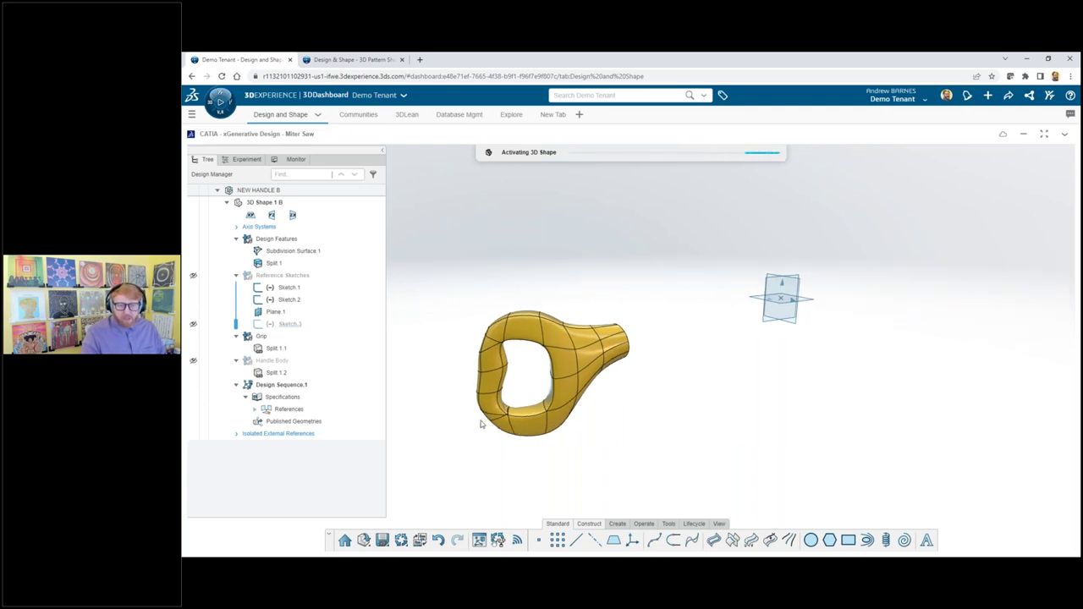
{"action": "scroll", "coordinate": [480, 419], "scroll_direction": "up", "scroll_amount": 2}
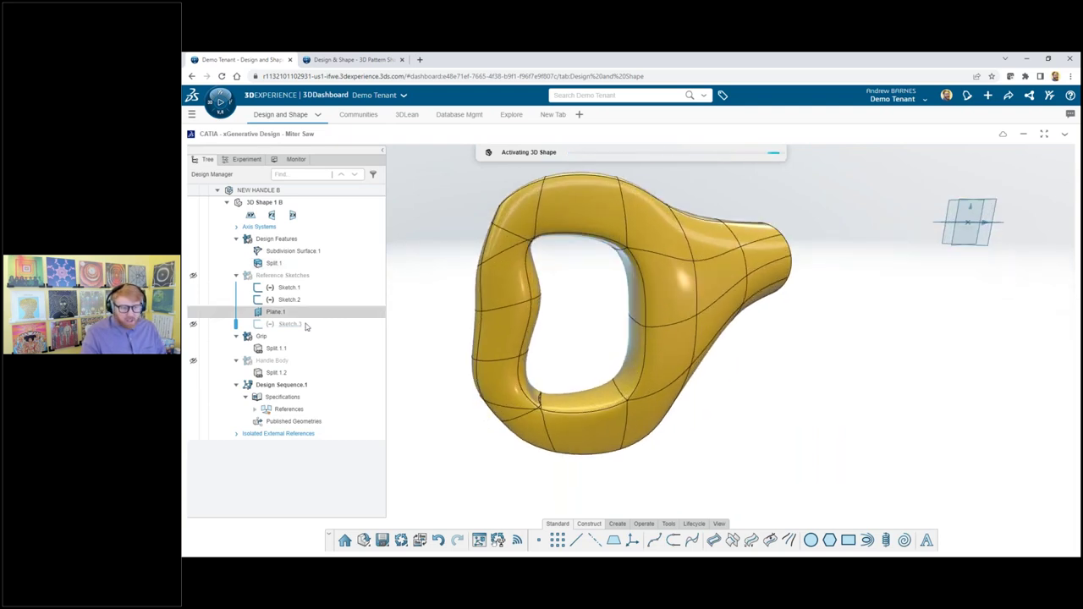
{"action": "left_click", "coordinate": [193, 239]}
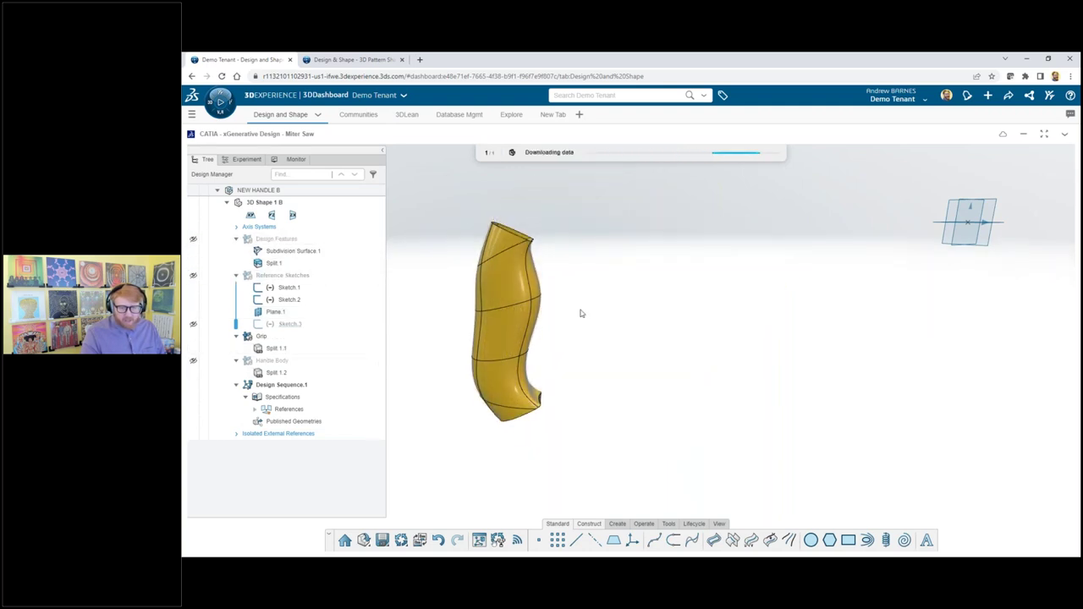
{"action": "scroll", "coordinate": [474, 323], "scroll_direction": "up", "scroll_amount": 2}
{"action": "middle_click_drag", "start_coordinate": [495, 307], "coordinate": [572, 396]}
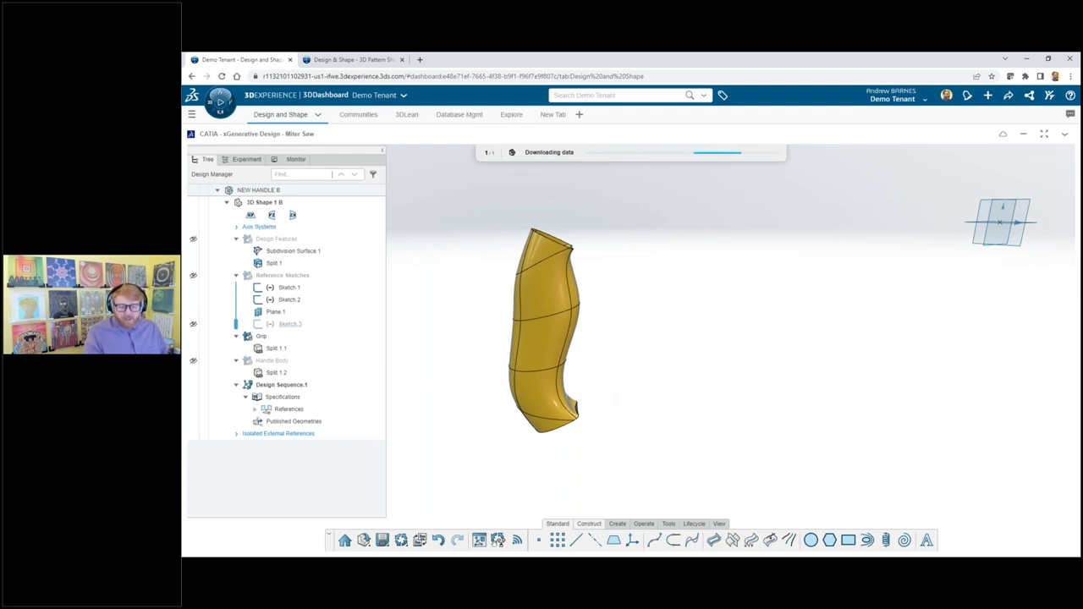
Step: Open the Graph Editor and place its window side by side with the 3D model window
{"action": "left_click", "coordinate": [479, 541]}
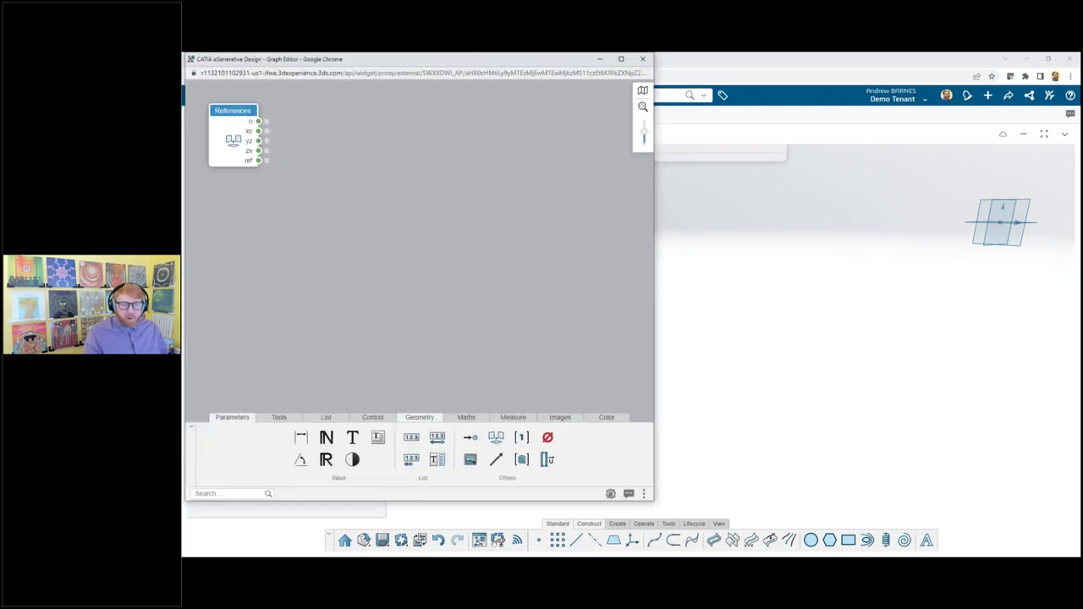
{"action": "left_click_drag", "start_coordinate": [381, 64], "coordinate": [1079, 195]}
{"action": "left_click", "coordinate": [530, 145]}
{"action": "left_click", "coordinate": [261, 182]}
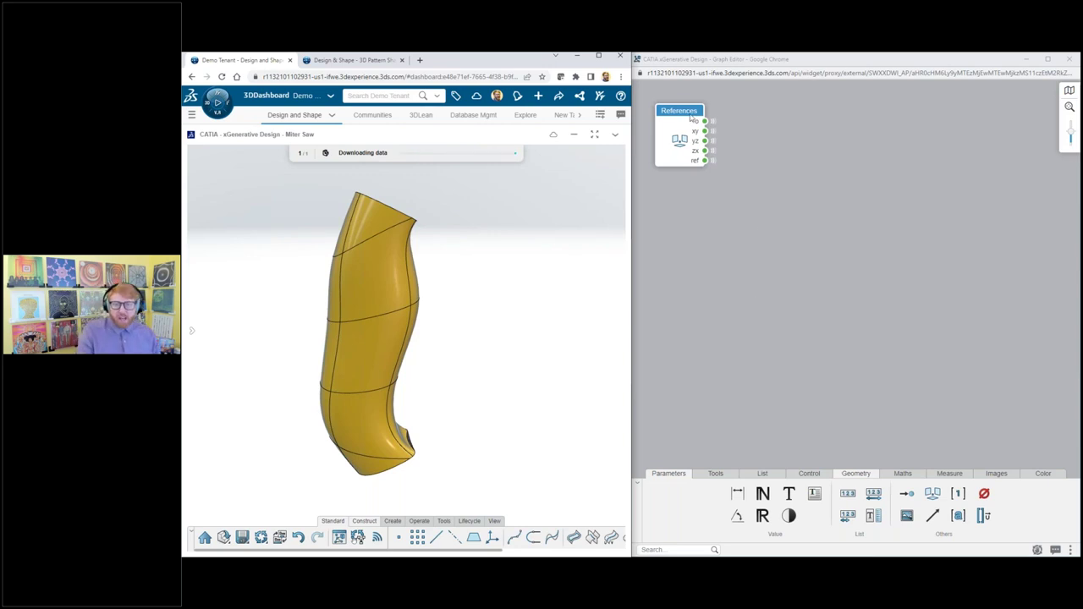
Step: Reload the xGenerative Design widget that holds the grip model
{"action": "left_click", "coordinate": [614, 134]}
{"action": "left_click", "coordinate": [618, 215]}
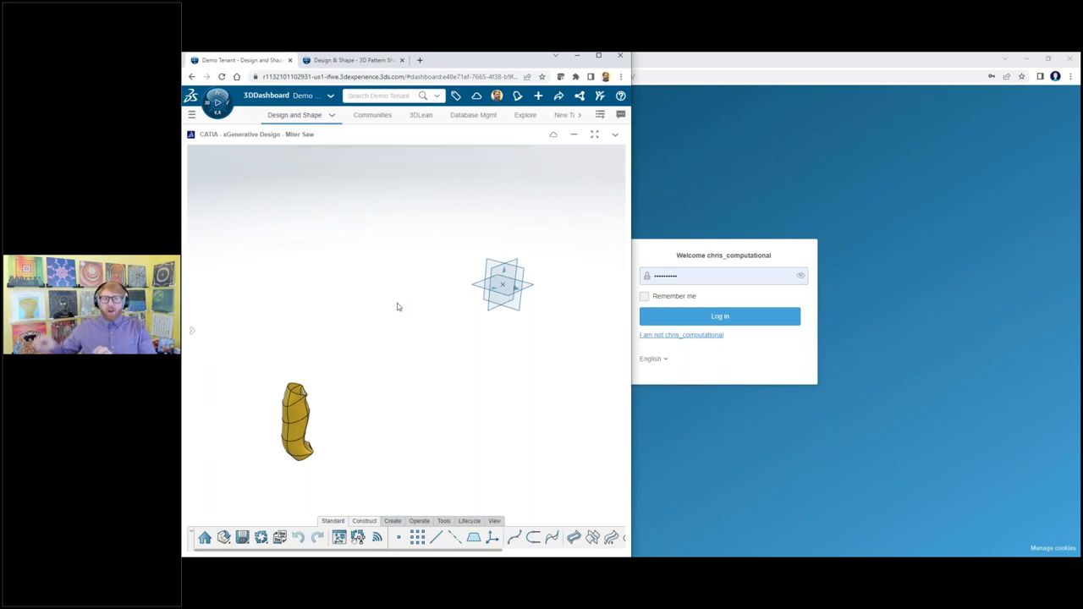
{"action": "scroll", "coordinate": [257, 461], "scroll_direction": "up", "scroll_amount": 5}
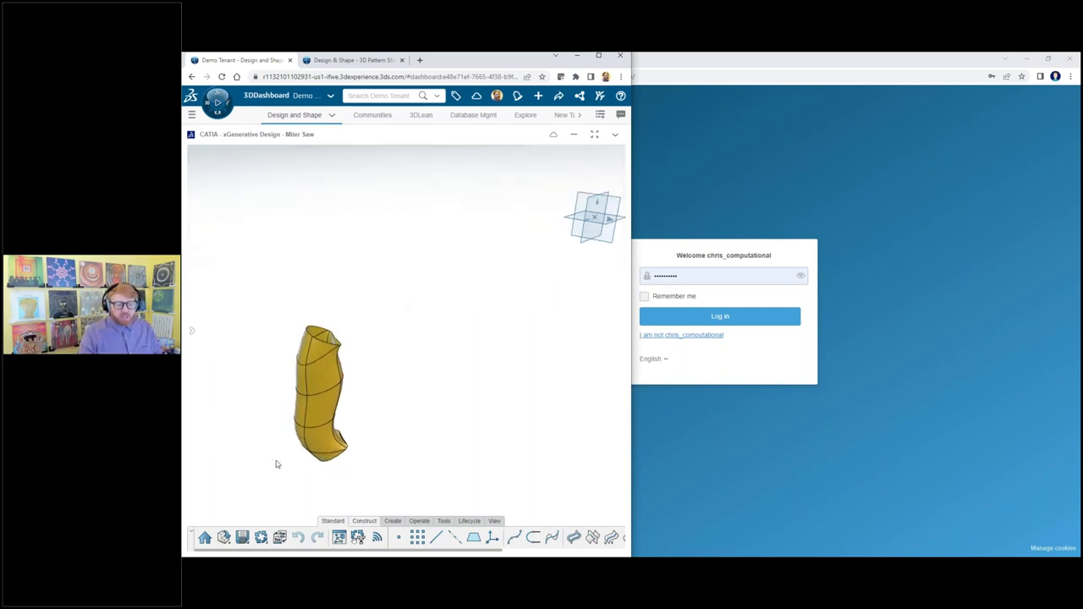
{"action": "middle_click_drag", "start_coordinate": [372, 429], "coordinate": [377, 401]}
{"action": "scroll", "coordinate": [289, 348], "scroll_direction": "up", "scroll_amount": 1}
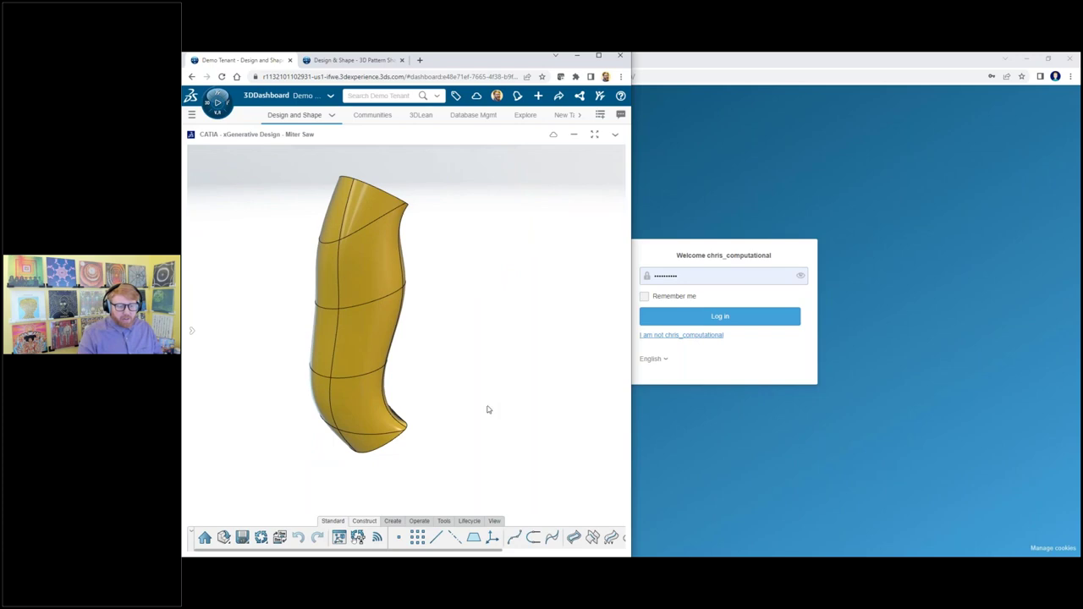
Step: Reopen the Graph Editor for Design Sequence.1 and dock it beside the 3D model window
{"action": "left_click", "coordinate": [338, 538]}
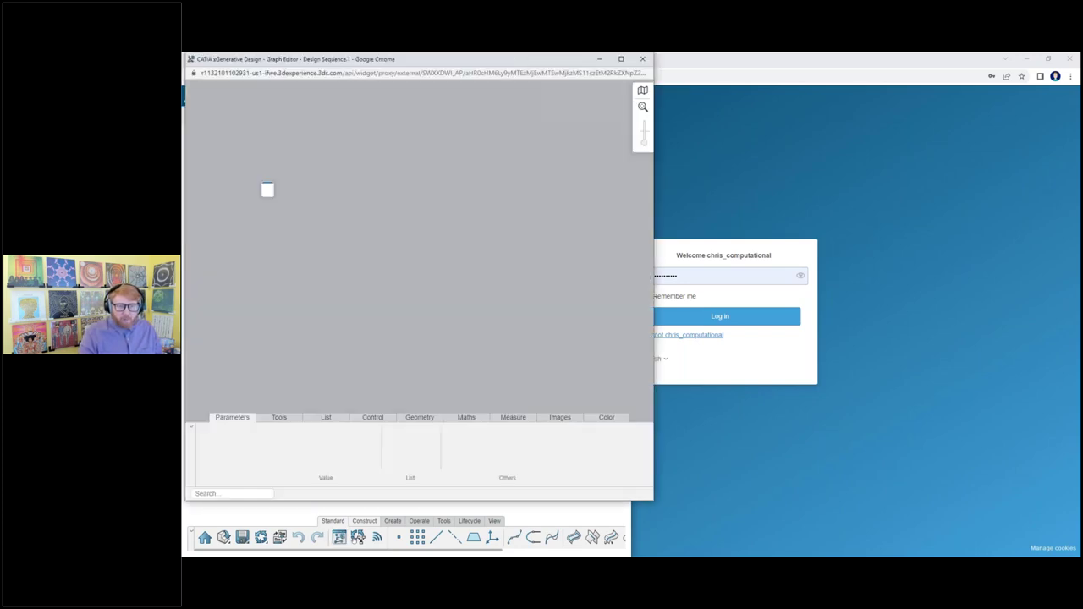
{"action": "key", "text": "super+Right"}
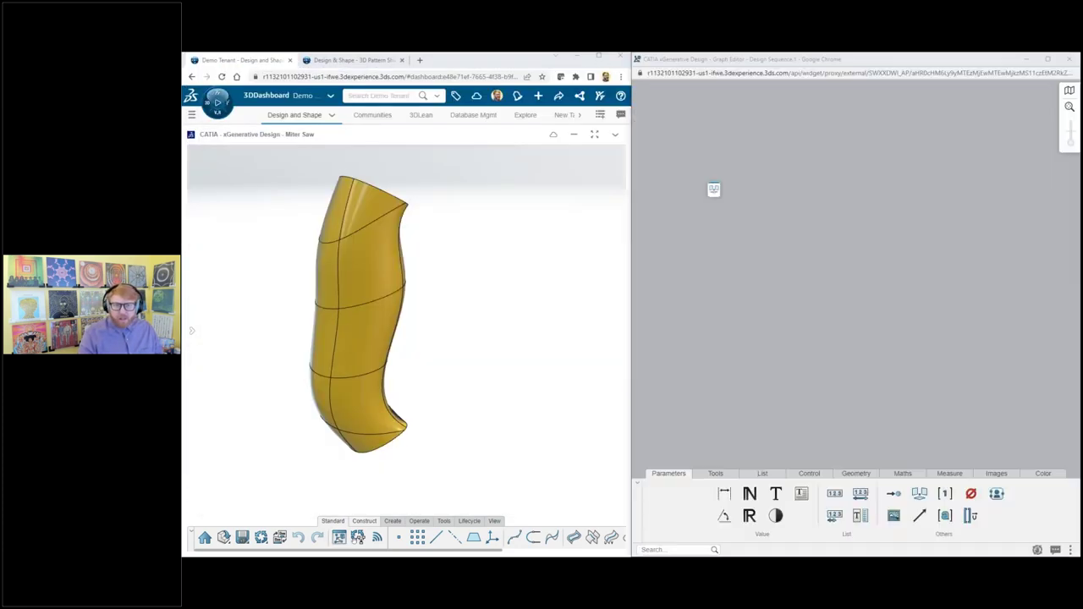
{"action": "left_click", "coordinate": [292, 171]}
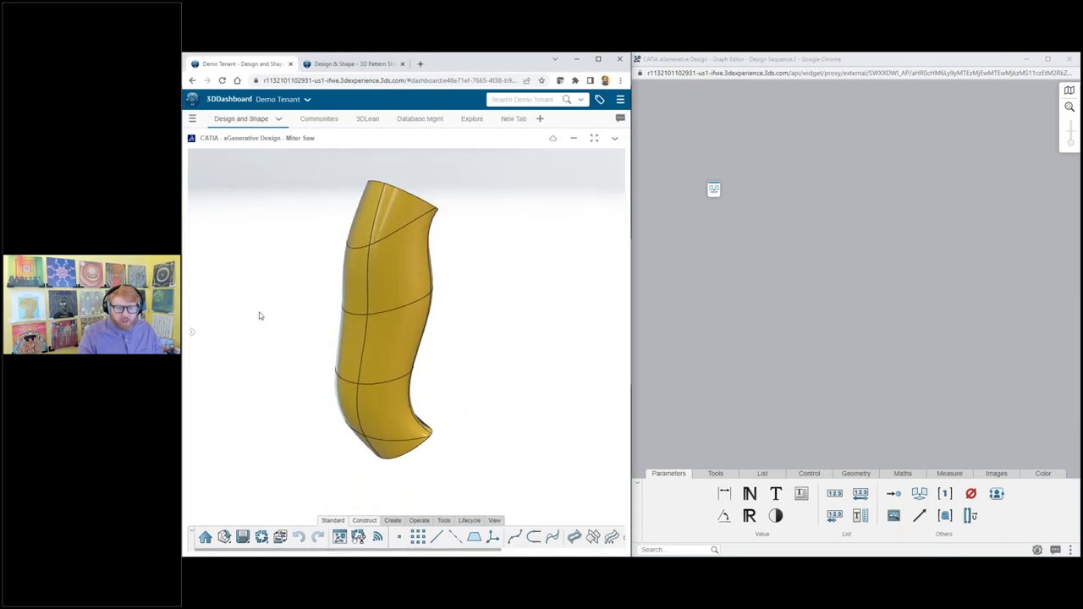
{"action": "left_click", "coordinate": [724, 251]}
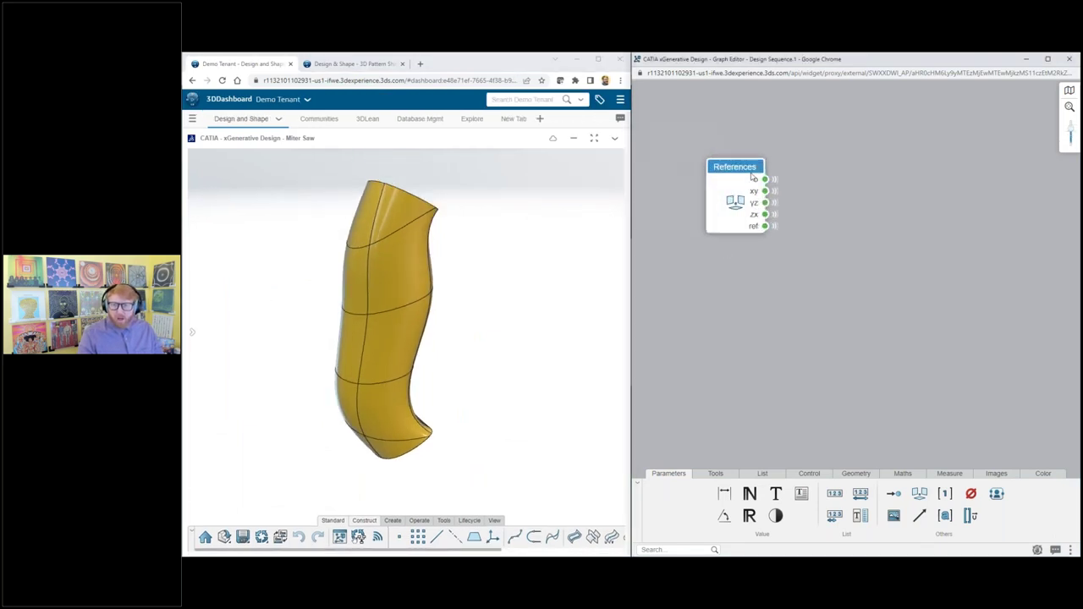
Step: Add an Input node to the graph and assign the grip body Split 1.1 to it
{"action": "double_click", "coordinate": [776, 289]}
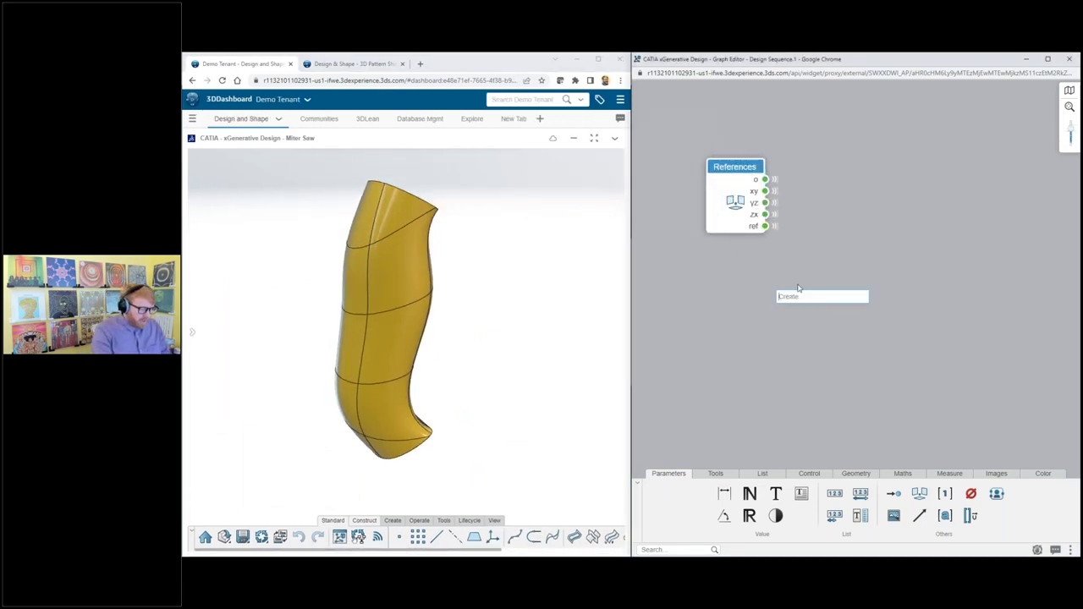
{"action": "type", "text": "input"}
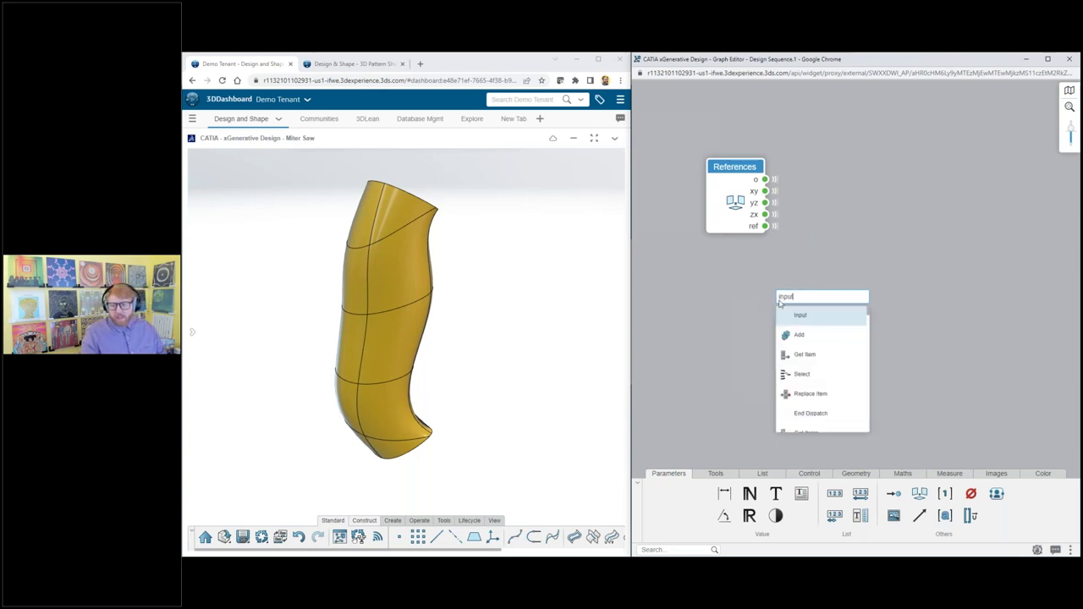
{"action": "left_click", "coordinate": [791, 317]}
{"action": "double_click", "coordinate": [809, 319]}
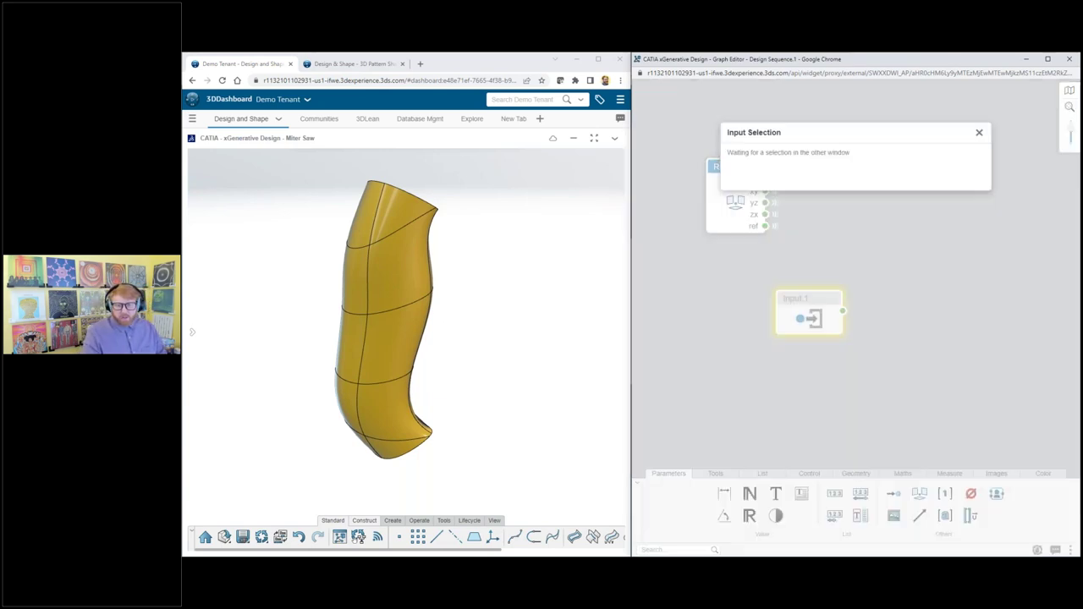
{"action": "left_click", "coordinate": [373, 274]}
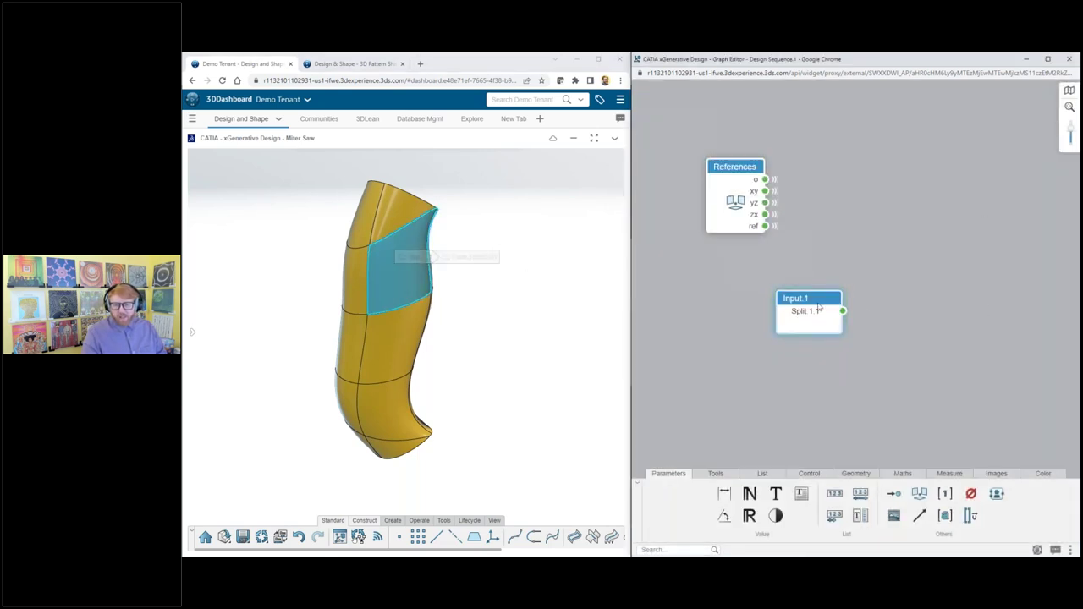
Step: Add a Triangulate node to the graph beside the Input.1 node
{"action": "scroll", "coordinate": [686, 298], "scroll_direction": "down", "scroll_amount": 5}
{"action": "scroll", "coordinate": [815, 339], "scroll_direction": "up", "scroll_amount": 3}
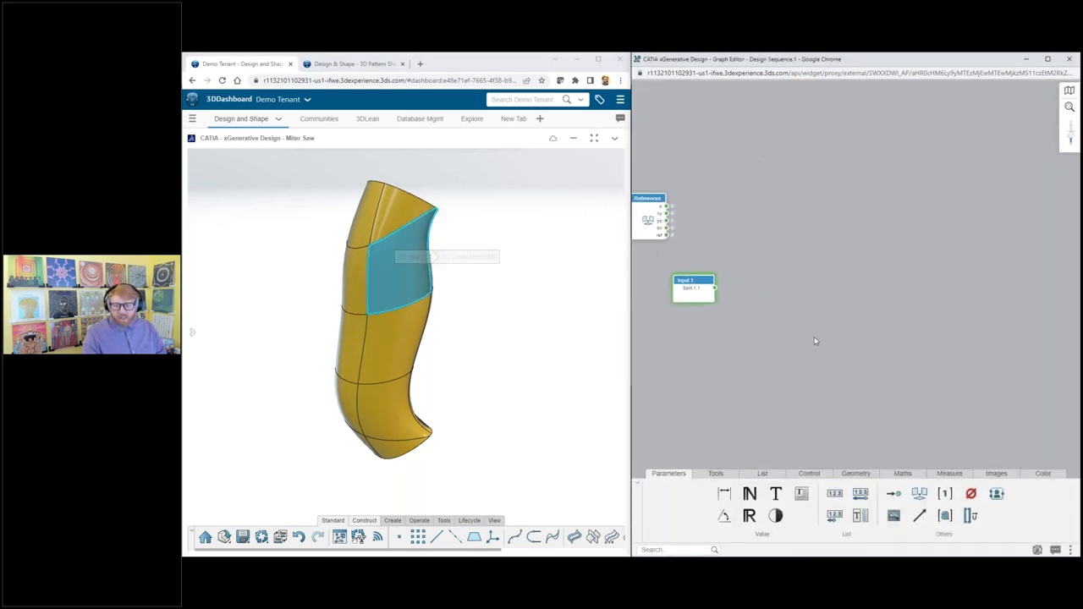
{"action": "double_click", "coordinate": [748, 296]}
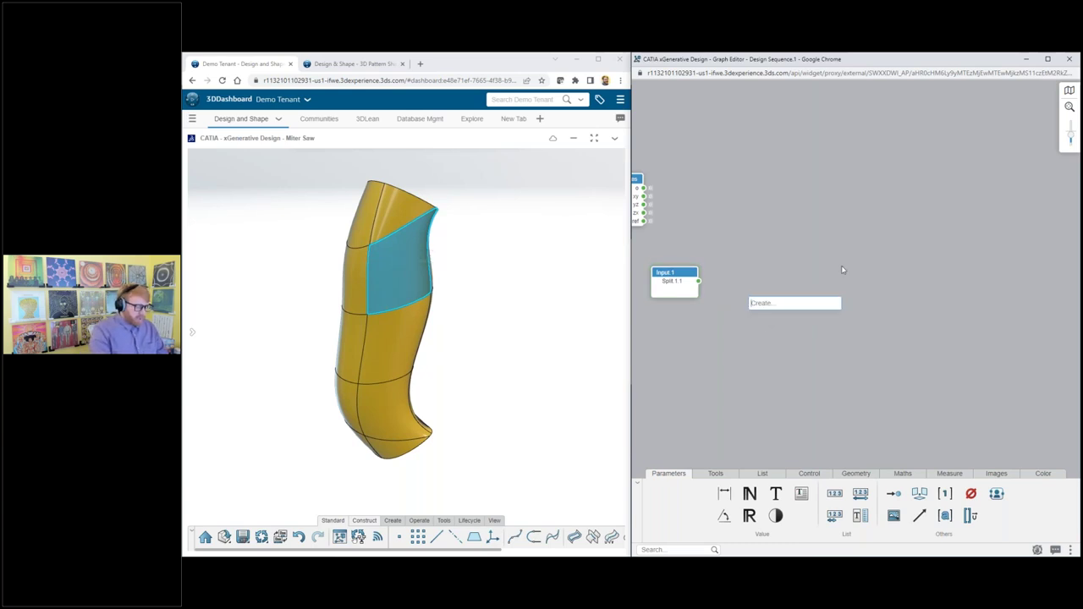
{"action": "type", "text": "triand"}
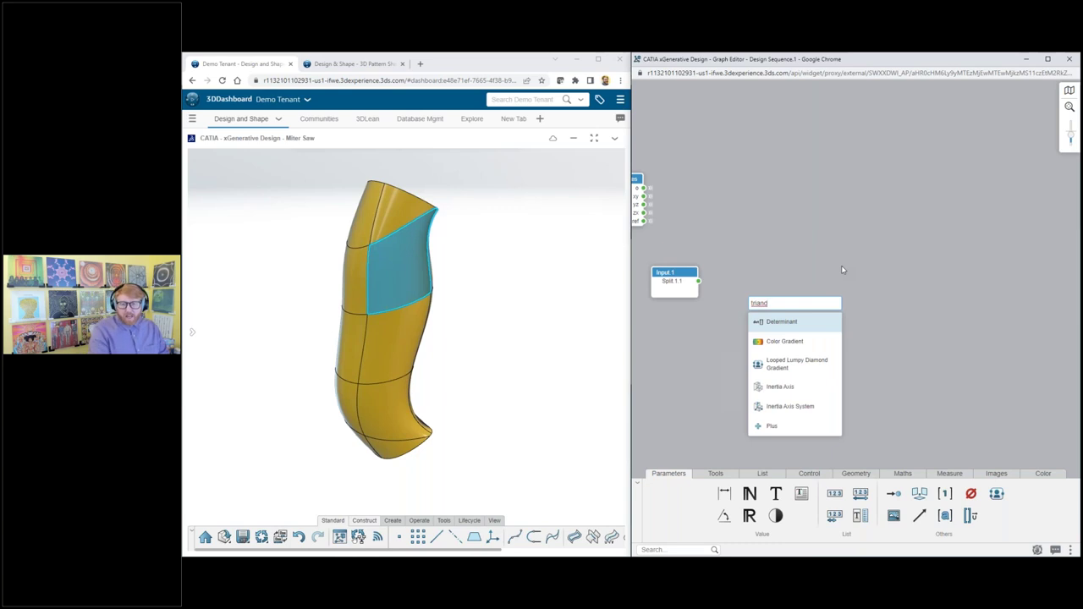
{"action": "key", "text": "BackSpace"}
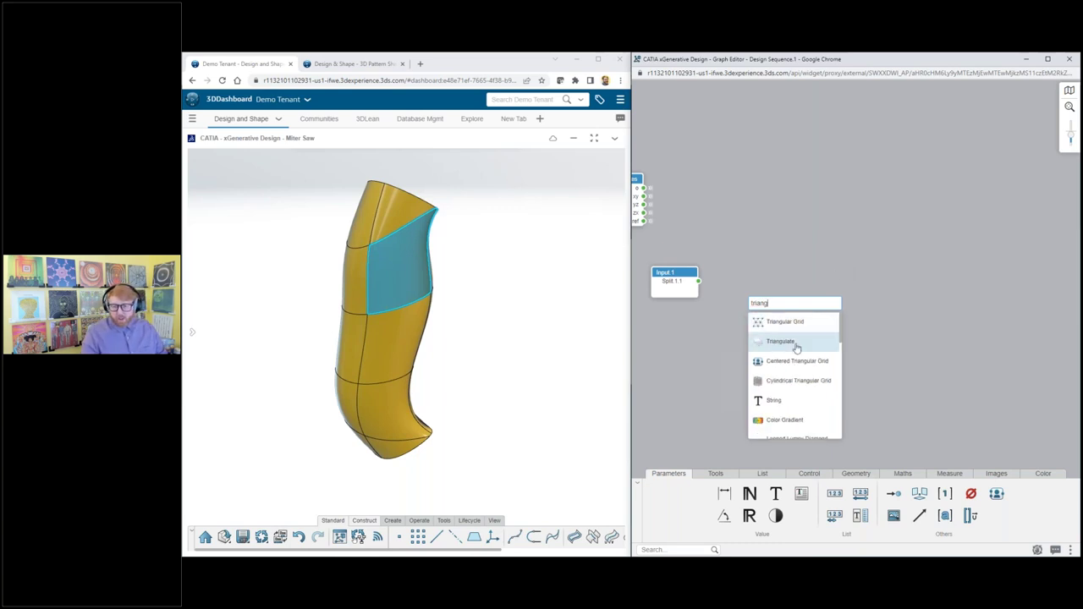
{"action": "left_click", "coordinate": [780, 341]}
{"action": "left_click_drag", "start_coordinate": [785, 306], "coordinate": [789, 305]}
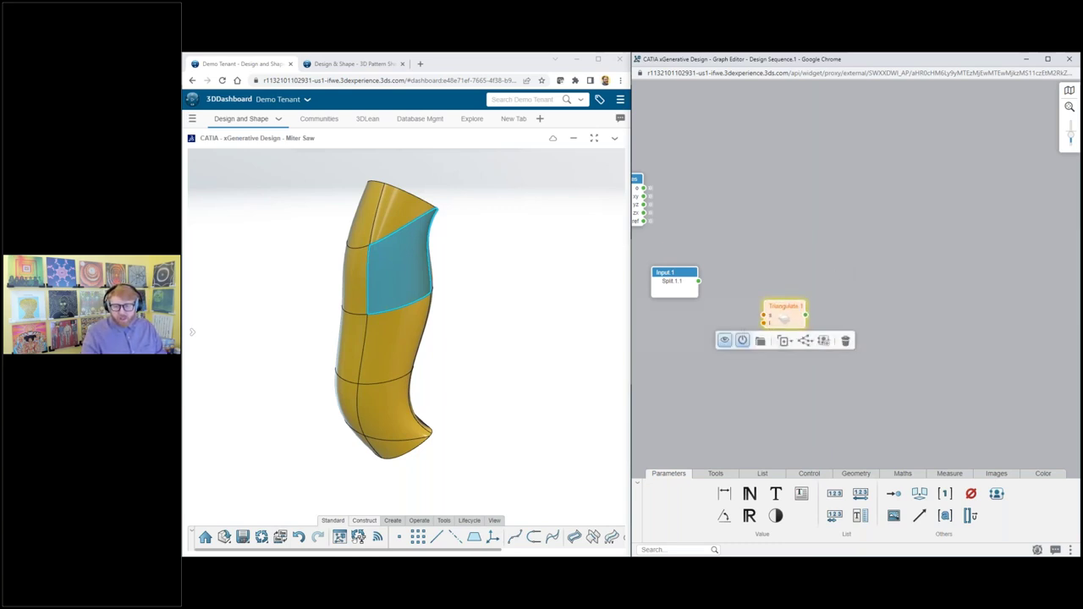
Step: Check the Triangulate node's length input and connect the Input.1 output to its surface input
{"action": "left_click", "coordinate": [763, 323]}
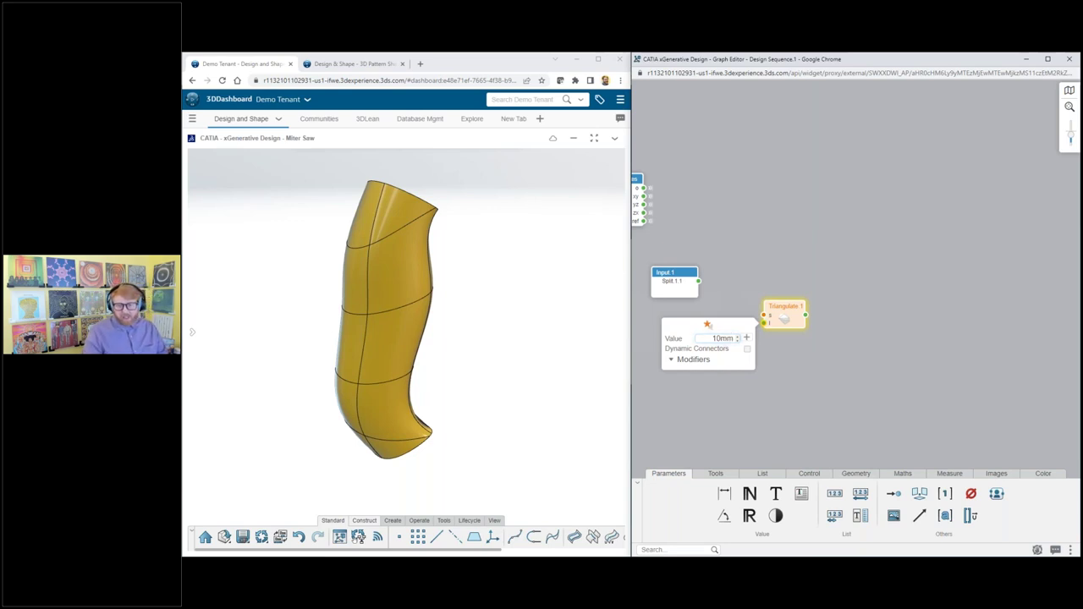
{"action": "left_click", "coordinate": [751, 356]}
{"action": "left_click_drag", "start_coordinate": [698, 281], "coordinate": [765, 316]}
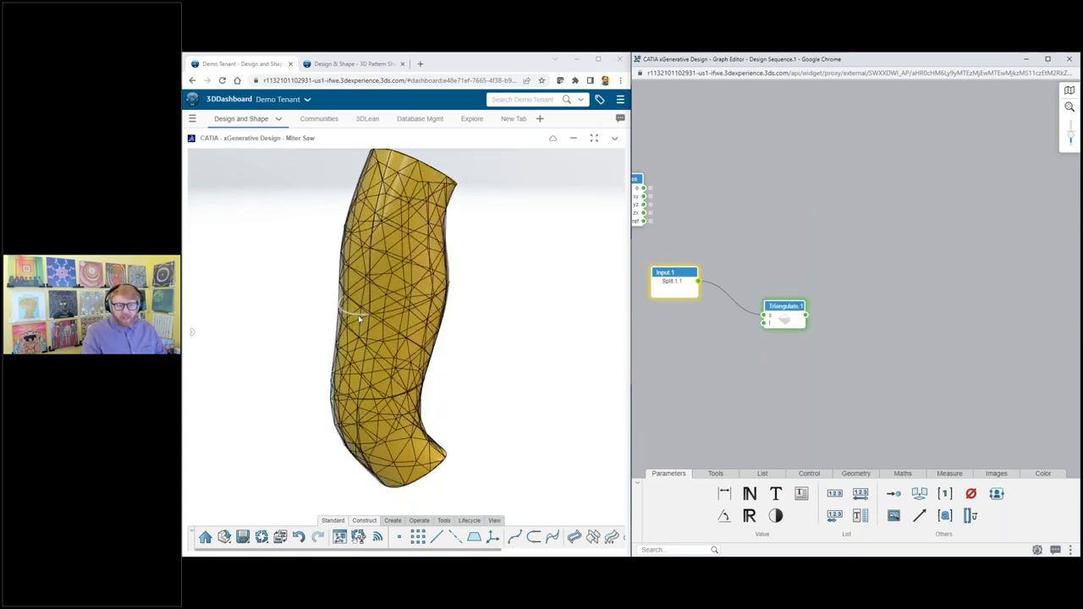
Step: Examine the triangulated grip and highlight the third triangle in the Triangulate.1 output list
{"action": "scroll", "coordinate": [357, 315], "scroll_direction": "up", "scroll_amount": 5}
{"action": "mouse_move", "coordinate": [436, 308]}
{"action": "middle_mouse_down"}
{"action": "mouse_move", "coordinate": [409, 280]}
{"action": "mouse_move", "coordinate": [418, 313]}
{"action": "middle_mouse_up"}
{"action": "scroll", "coordinate": [411, 338], "scroll_direction": "down", "scroll_amount": 5}
{"action": "left_click", "coordinate": [845, 334]}
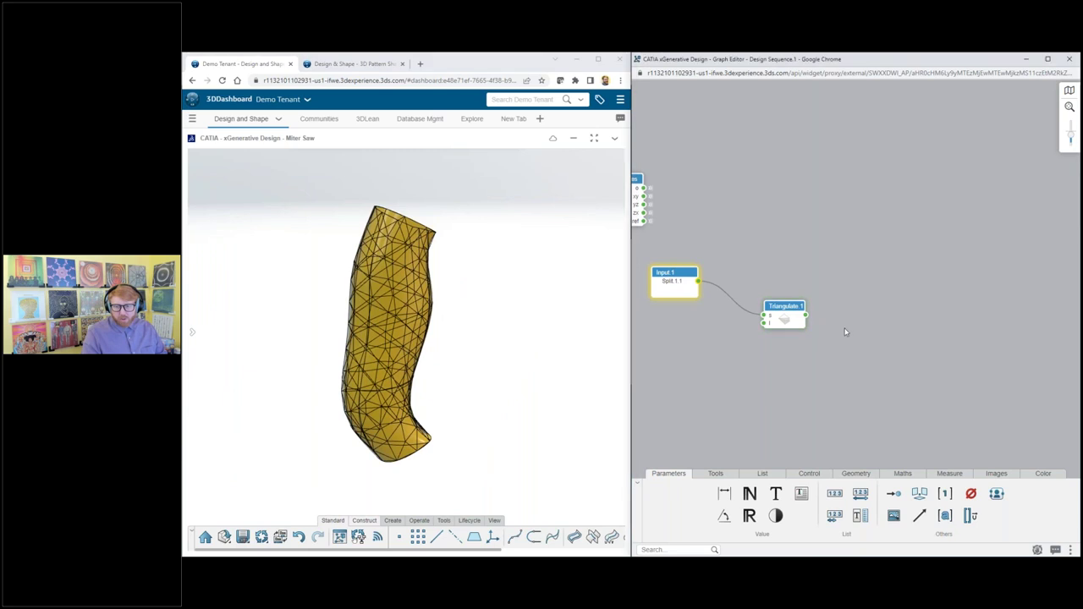
{"action": "mouse_move", "coordinate": [807, 317]}
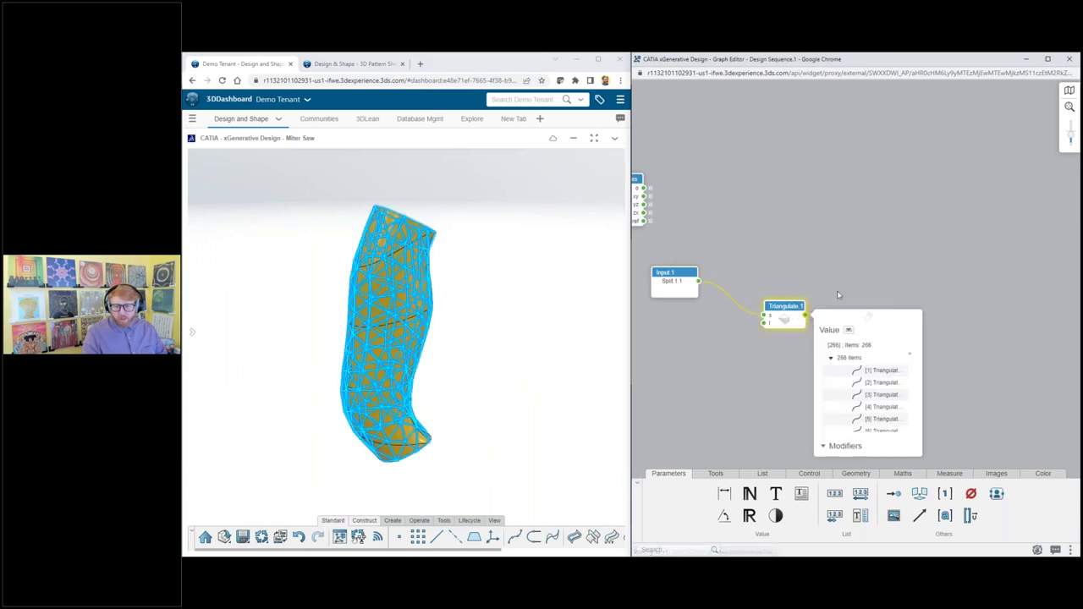
{"action": "left_click", "coordinate": [880, 394]}
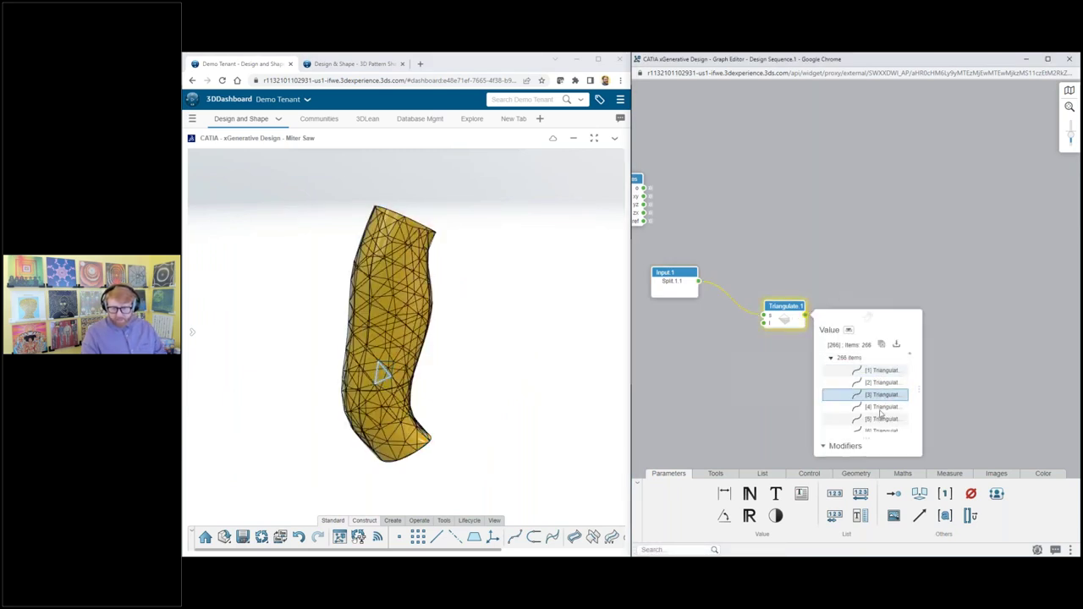
Step: Add a Fill node connected to the Triangulate.1 output and hide the Input.1 geometry
{"action": "double_click", "coordinate": [869, 317]}
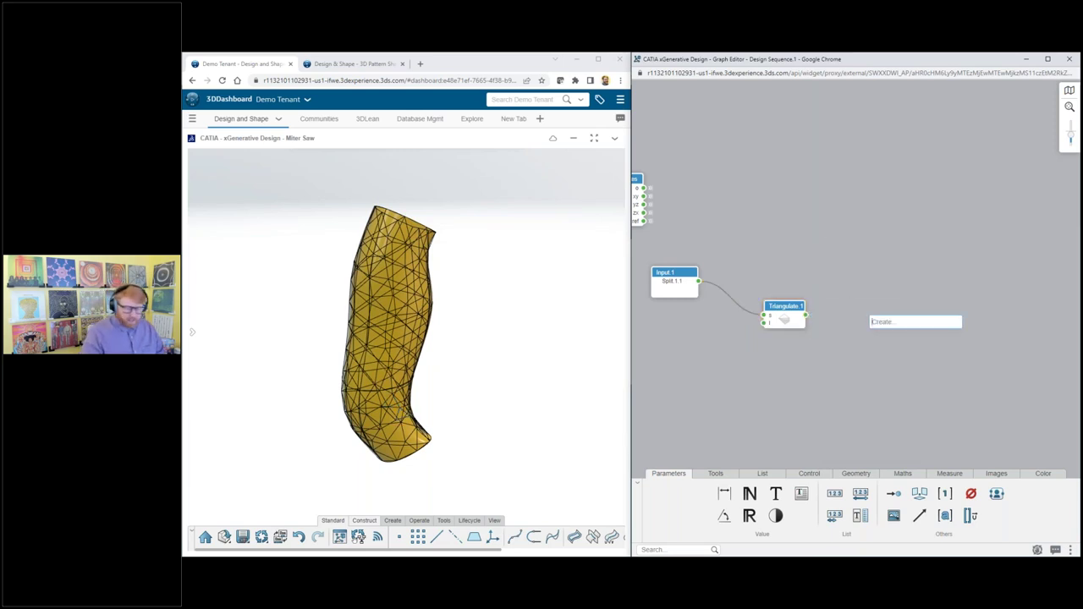
{"action": "key", "text": "Escape"}
{"action": "left_click_drag", "start_coordinate": [806, 316], "coordinate": [865, 288]}
{"action": "type", "text": "fil"}
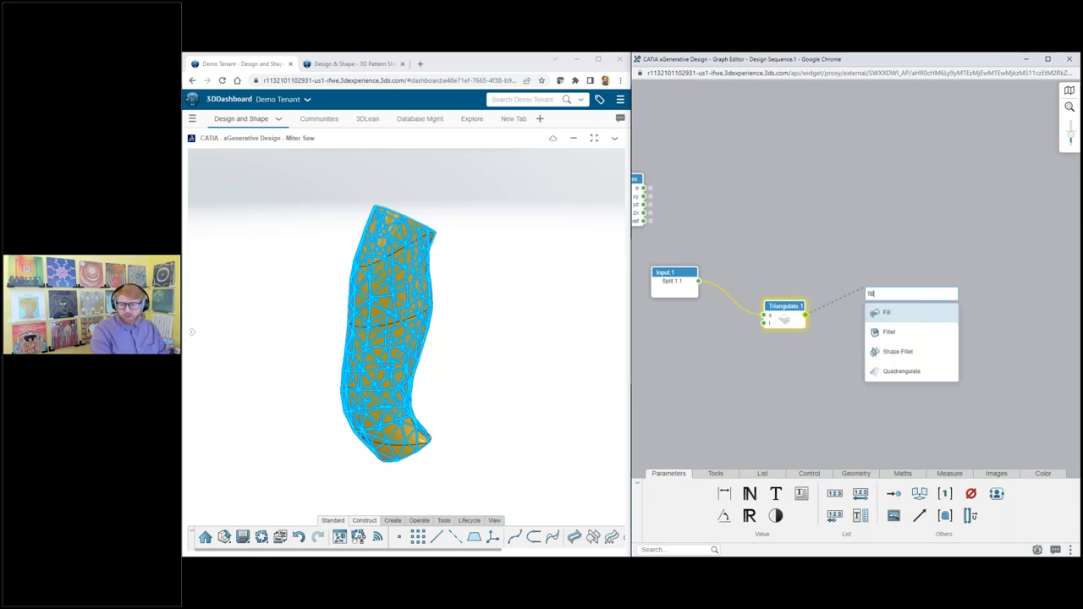
{"action": "key", "text": "Return"}
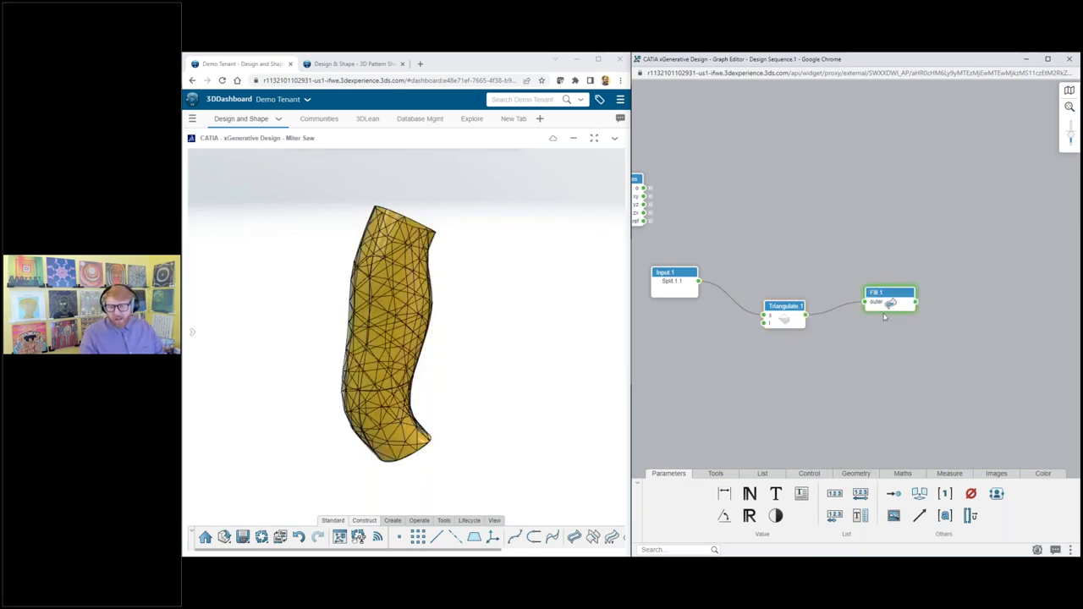
{"action": "mouse_move", "coordinate": [668, 287]}
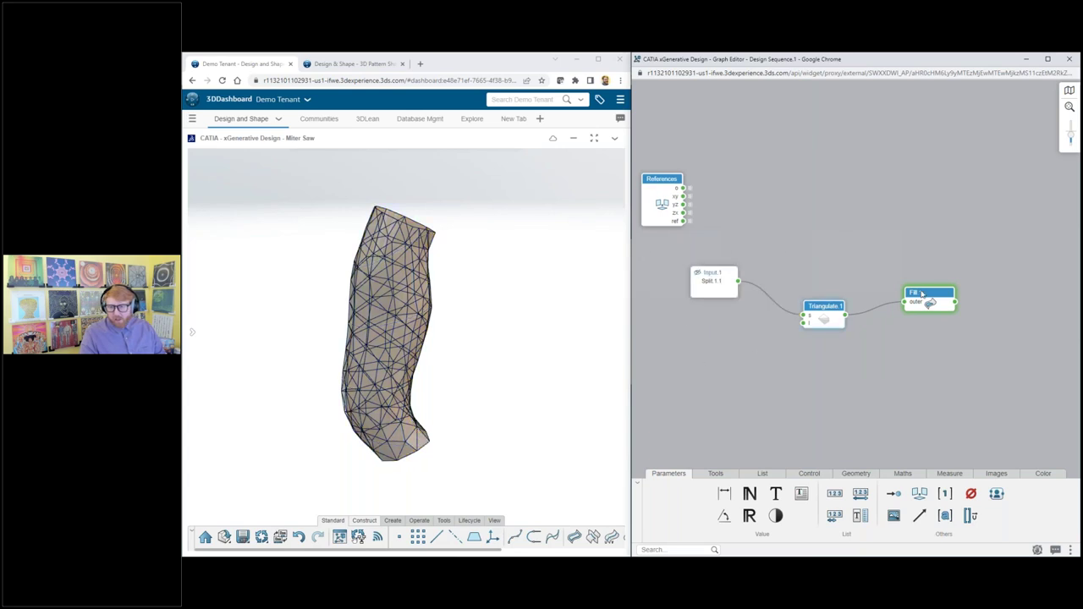
{"action": "mouse_move", "coordinate": [955, 288]}
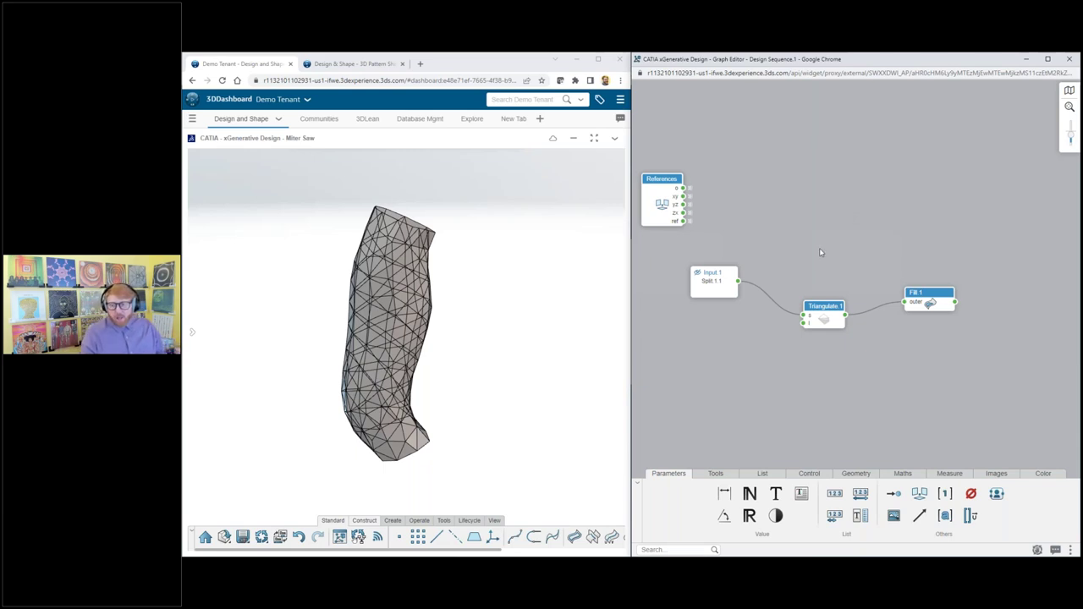
Step: Check the Fill.1 output list and add an Assemble node connected to that output
{"action": "scroll", "coordinate": [822, 244], "scroll_direction": "down", "scroll_amount": 2}
{"action": "scroll", "coordinate": [989, 312], "scroll_direction": "up", "scroll_amount": 2}
{"action": "left_click", "coordinate": [882, 271]}
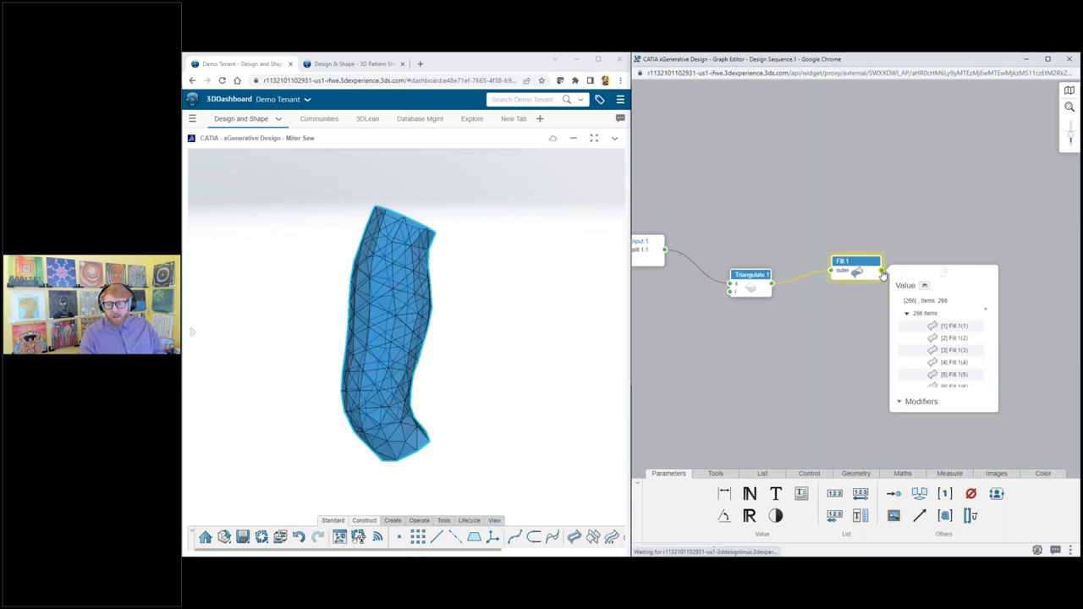
{"action": "left_click", "coordinate": [928, 215]}
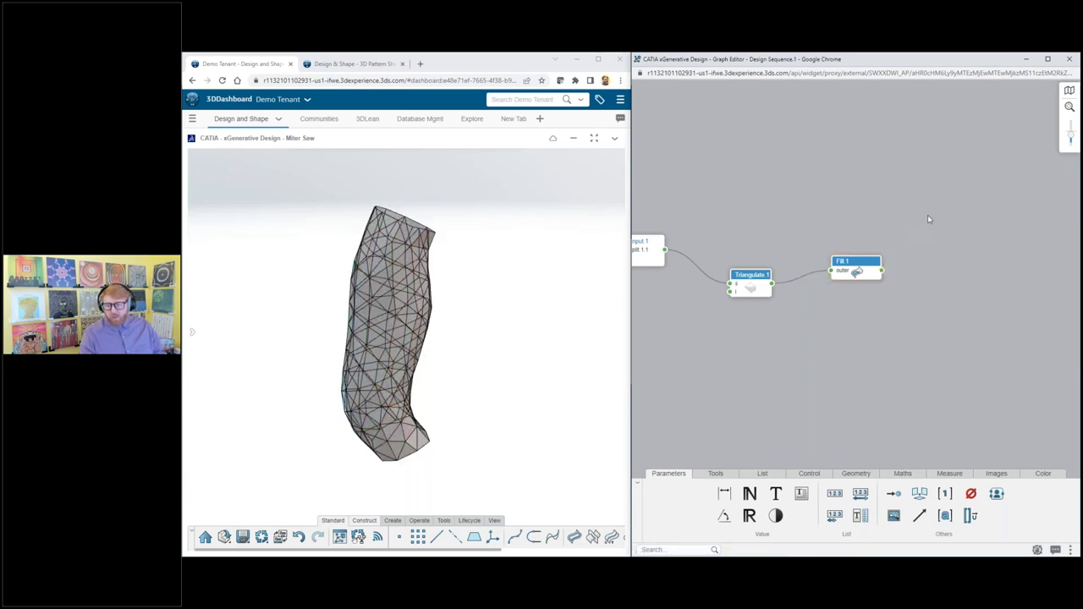
{"action": "left_click_drag", "start_coordinate": [882, 271], "coordinate": [942, 286]}
{"action": "type", "text": "assem"}
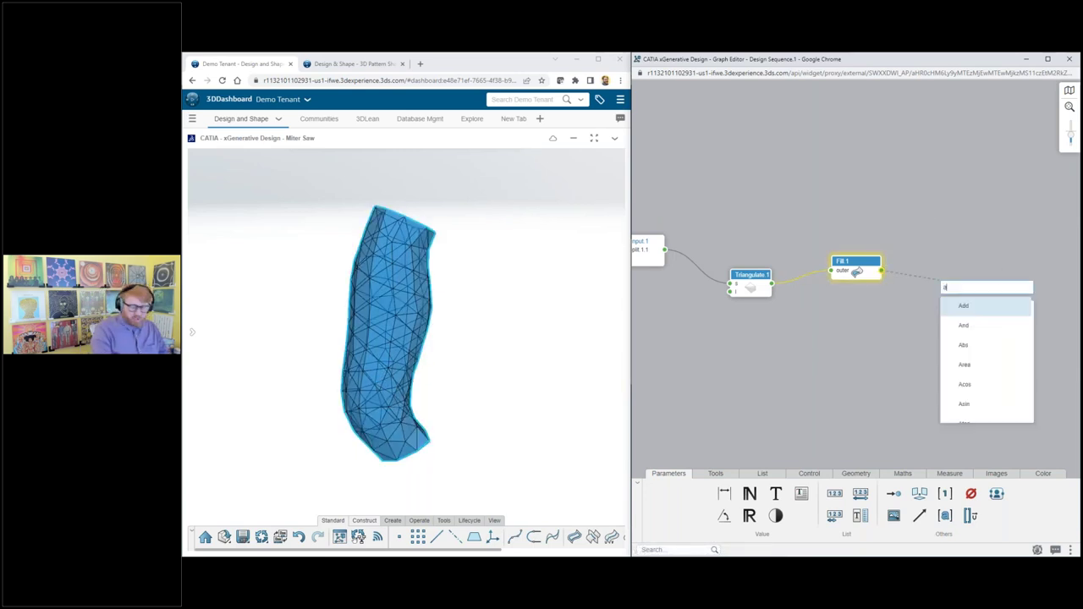
{"action": "key", "text": "Return"}
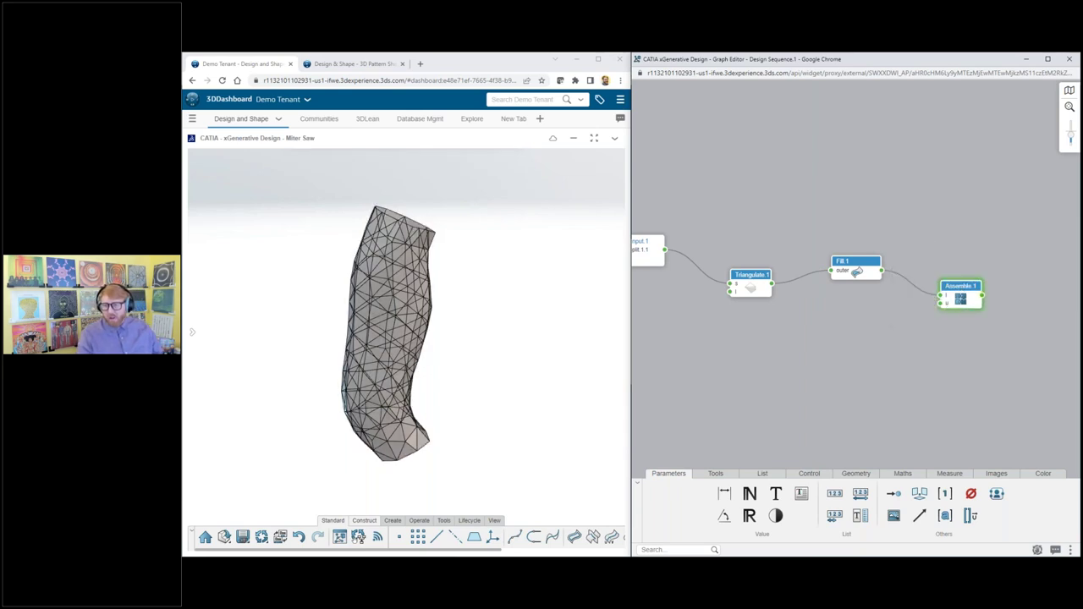
{"action": "left_click", "coordinate": [983, 296]}
{"action": "left_click", "coordinate": [764, 339]}
Step: Add a Sub Elements node beyond Assemble.1 and set its dimension input to Vertices
{"action": "scroll", "coordinate": [767, 320], "scroll_direction": "down", "scroll_amount": 3}
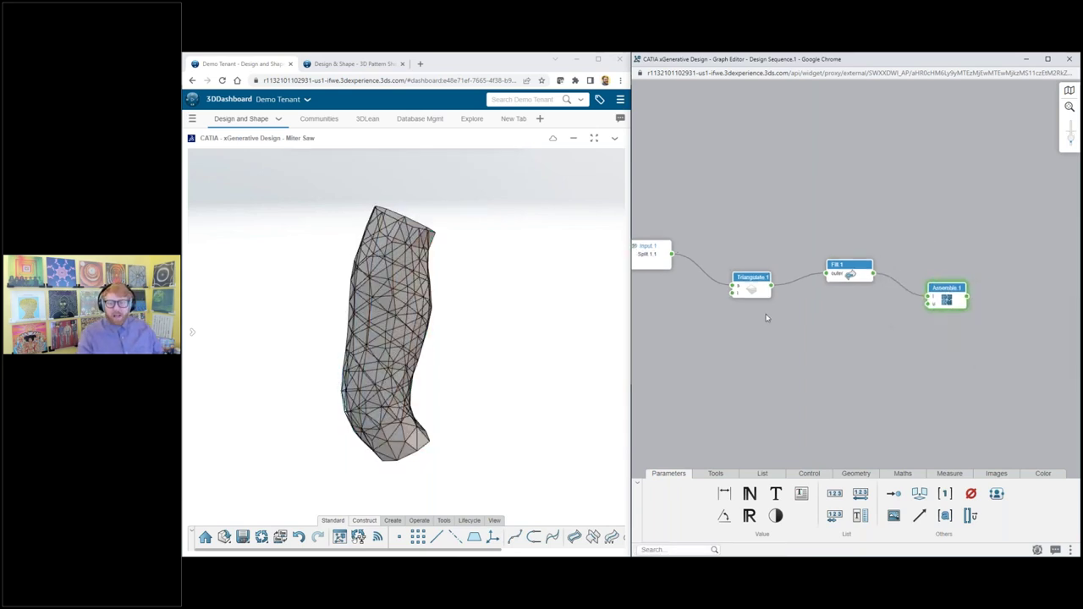
{"action": "middle_click_drag", "start_coordinate": [766, 319], "coordinate": [669, 310]}
{"action": "double_click", "coordinate": [840, 306]}
{"action": "type", "text": "sub"}
{"action": "key", "text": "Return"}
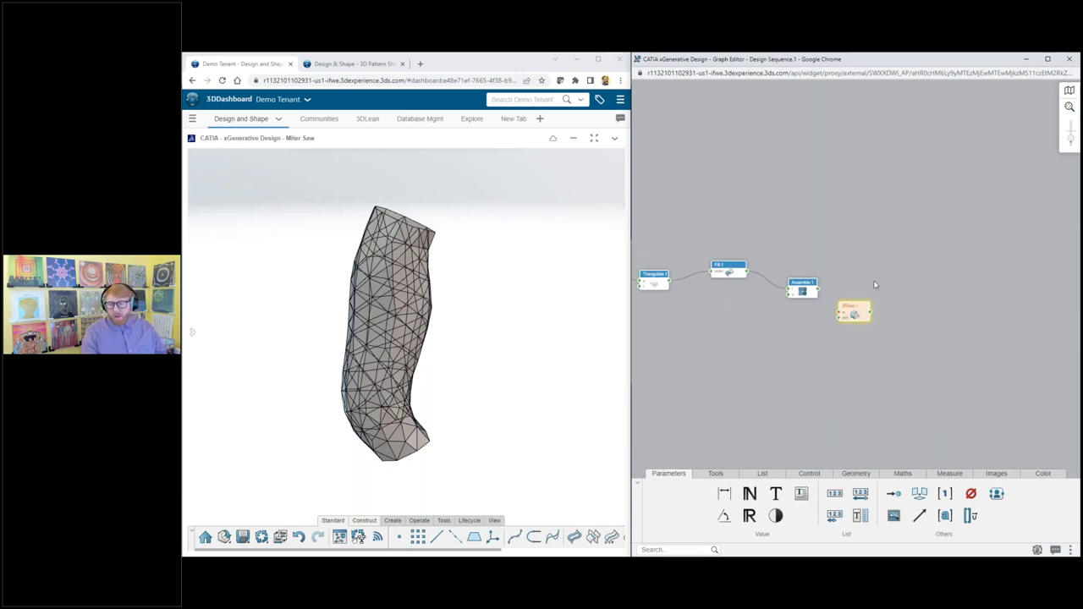
{"action": "scroll", "coordinate": [834, 355], "scroll_direction": "up", "scroll_amount": 2}
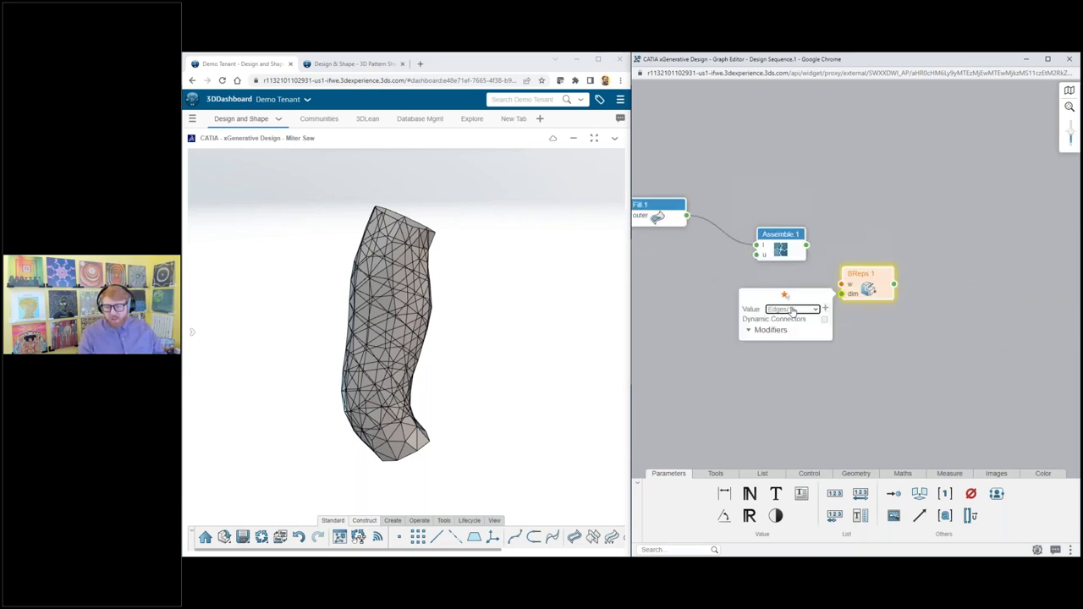
{"action": "left_click_drag", "start_coordinate": [865, 286], "coordinate": [902, 266]}
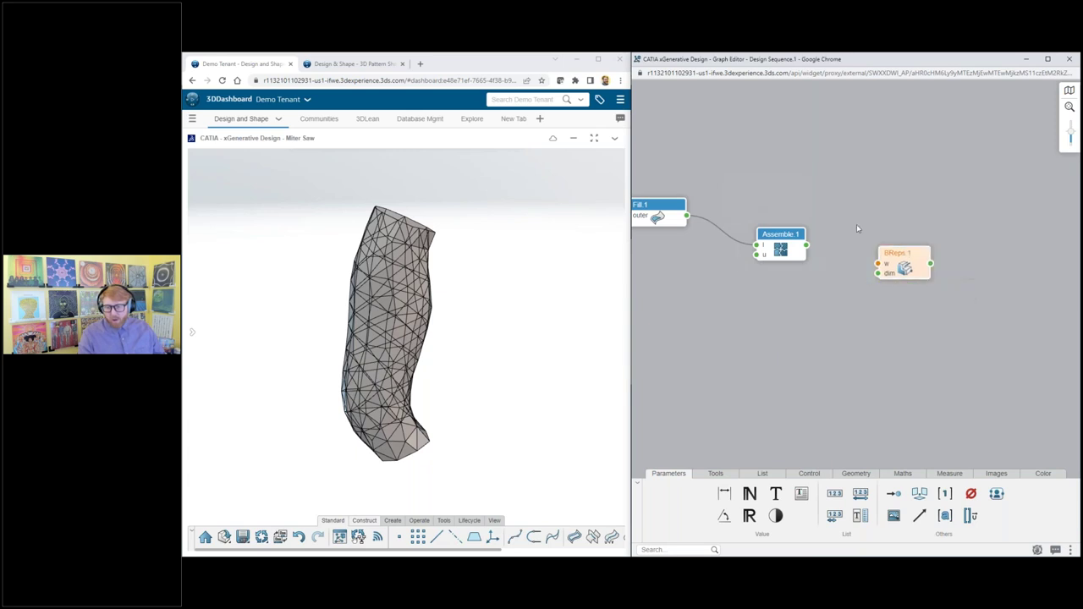
Step: Connect the Assemble.1 output to the w input of BReps.1 and check the extracted vertices
{"action": "left_click_drag", "start_coordinate": [805, 246], "coordinate": [878, 265]}
{"action": "left_click", "coordinate": [917, 252]}
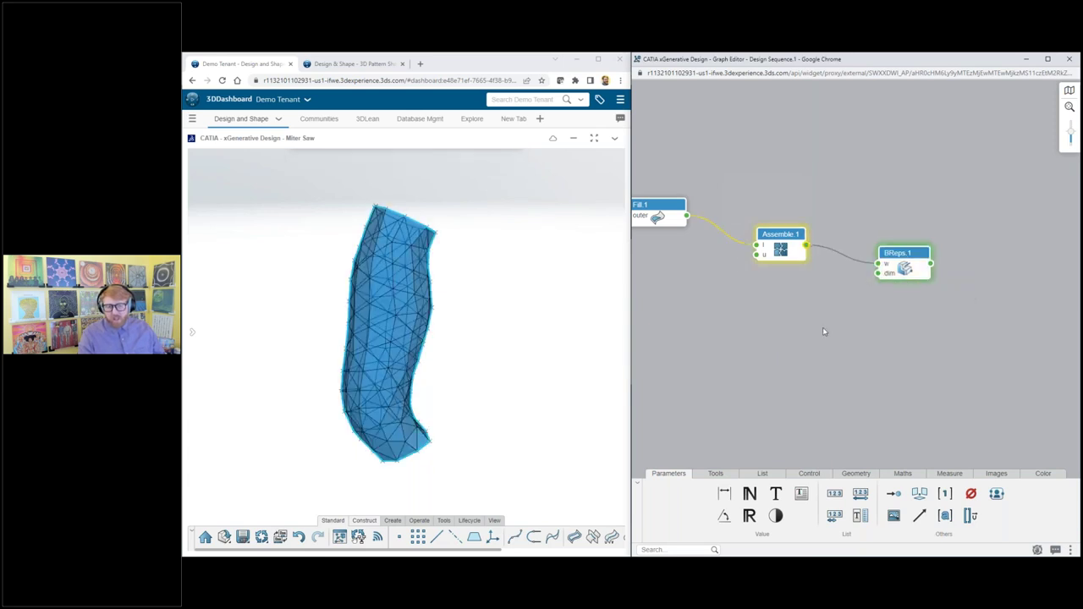
{"action": "mouse_move", "coordinate": [919, 250]}
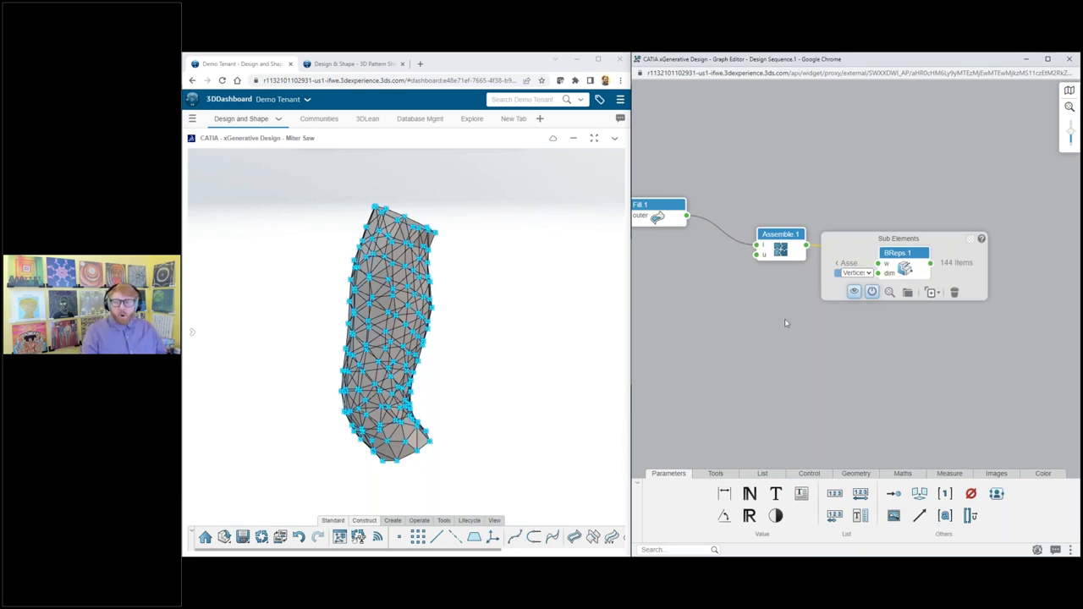
{"action": "scroll", "coordinate": [894, 314], "scroll_direction": "down", "scroll_amount": 3}
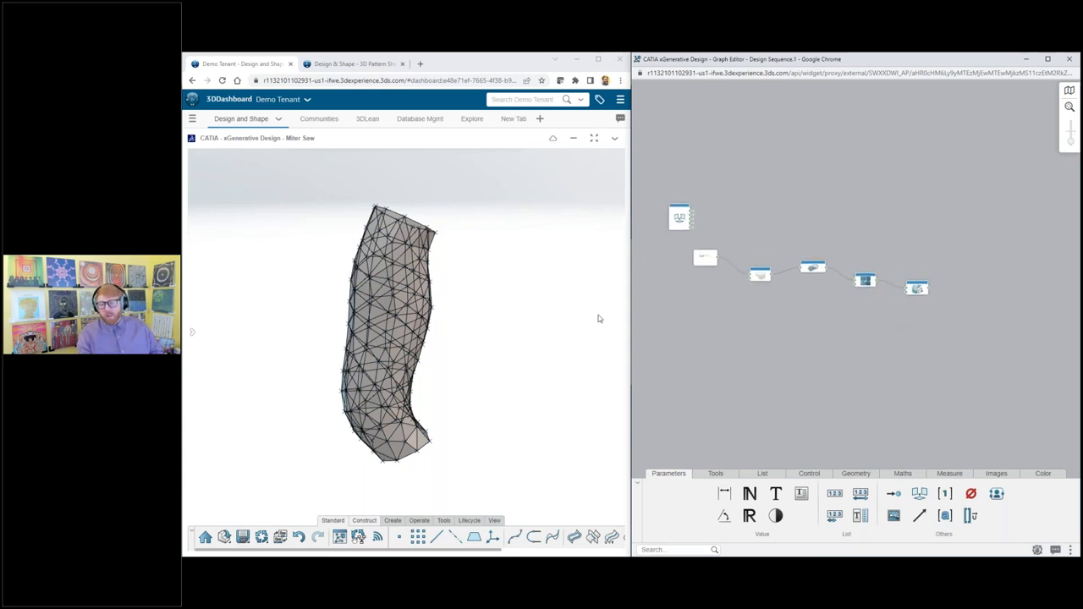
{"action": "scroll", "coordinate": [950, 281], "scroll_direction": "up", "scroll_amount": 3}
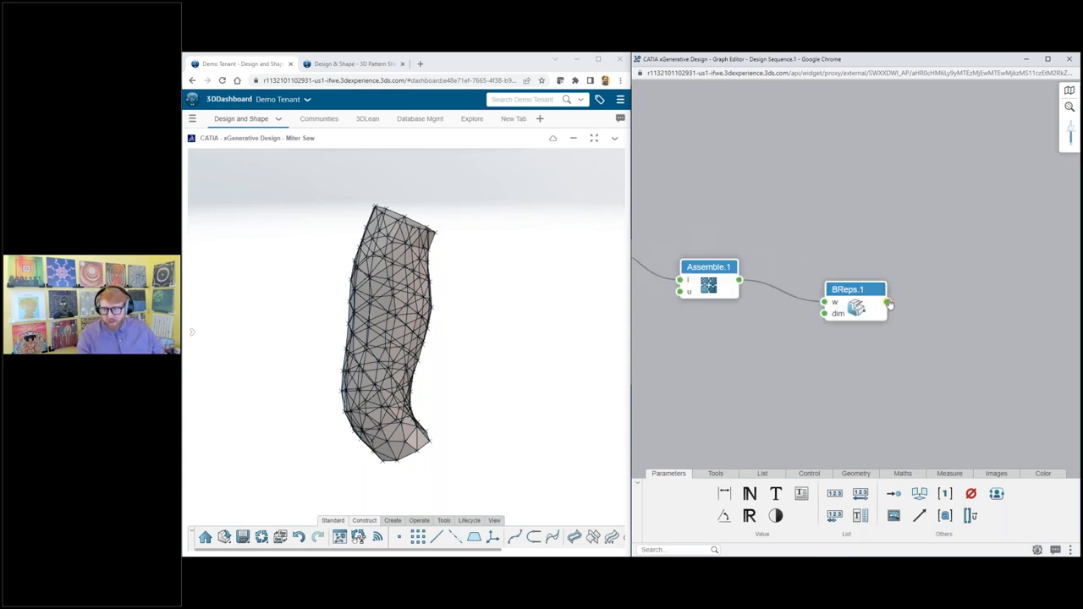
{"action": "mouse_move", "coordinate": [889, 304]}
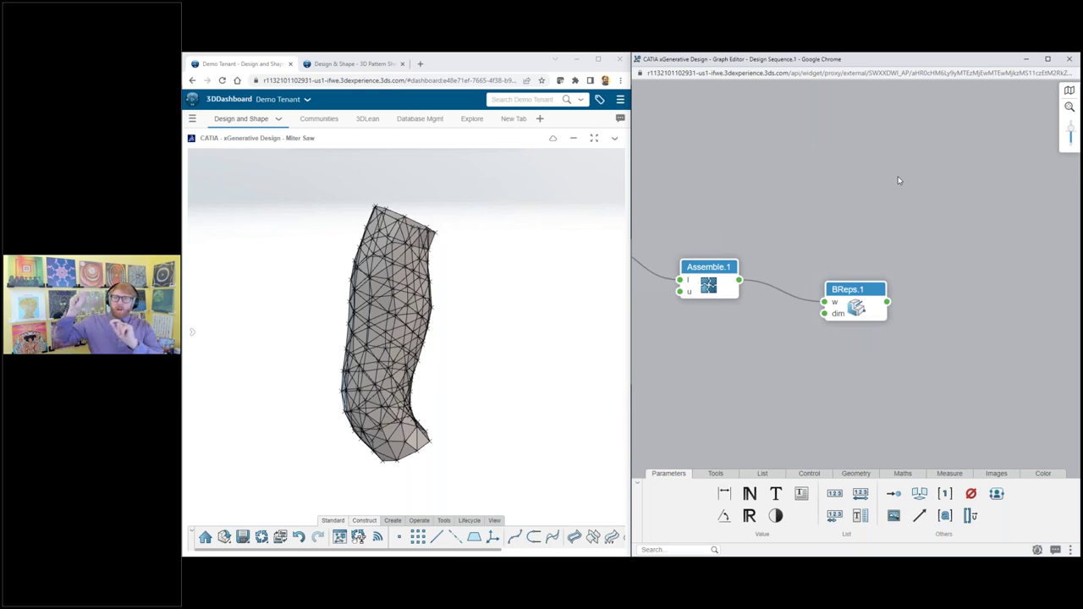
Step: Add a Sphere Center Radius node with a 2 mm radius and feed its center input from the BReps.1 output
{"action": "scroll", "coordinate": [902, 220], "scroll_direction": "down", "scroll_amount": 3}
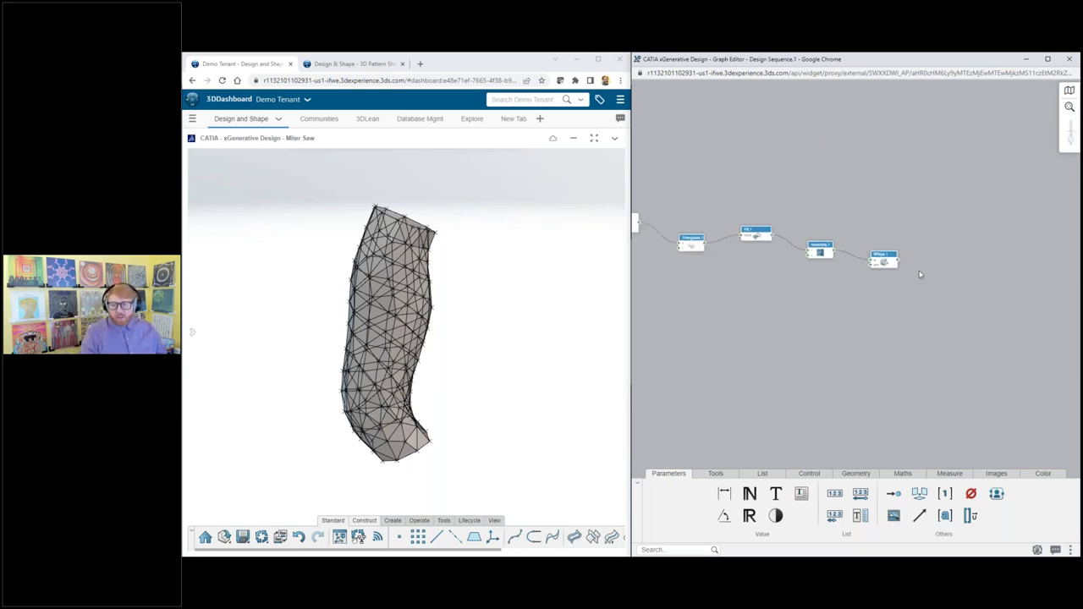
{"action": "double_click", "coordinate": [987, 281]}
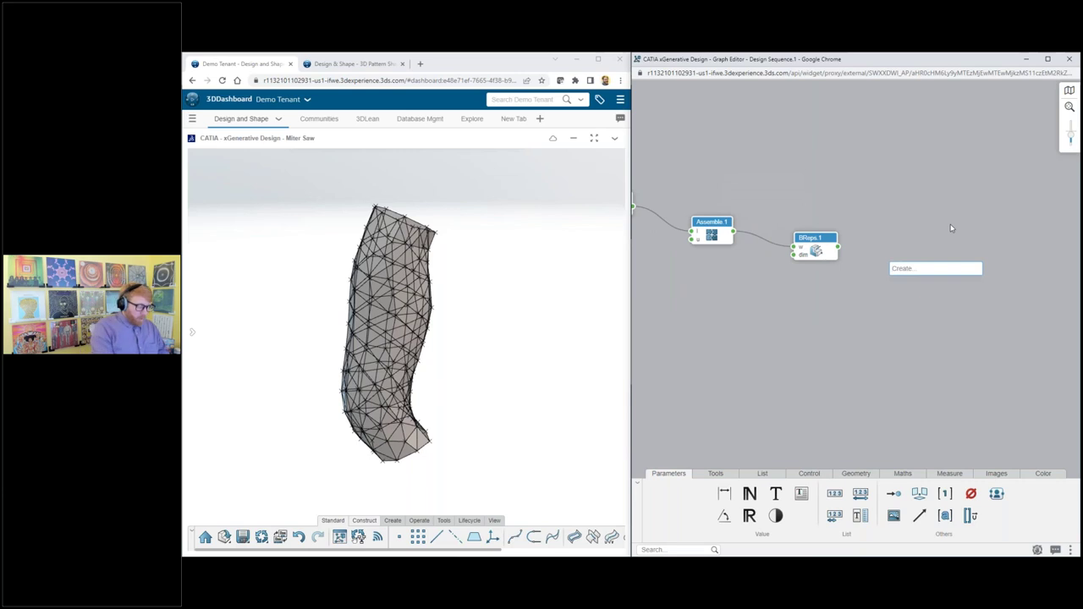
{"action": "type", "text": "sph"}
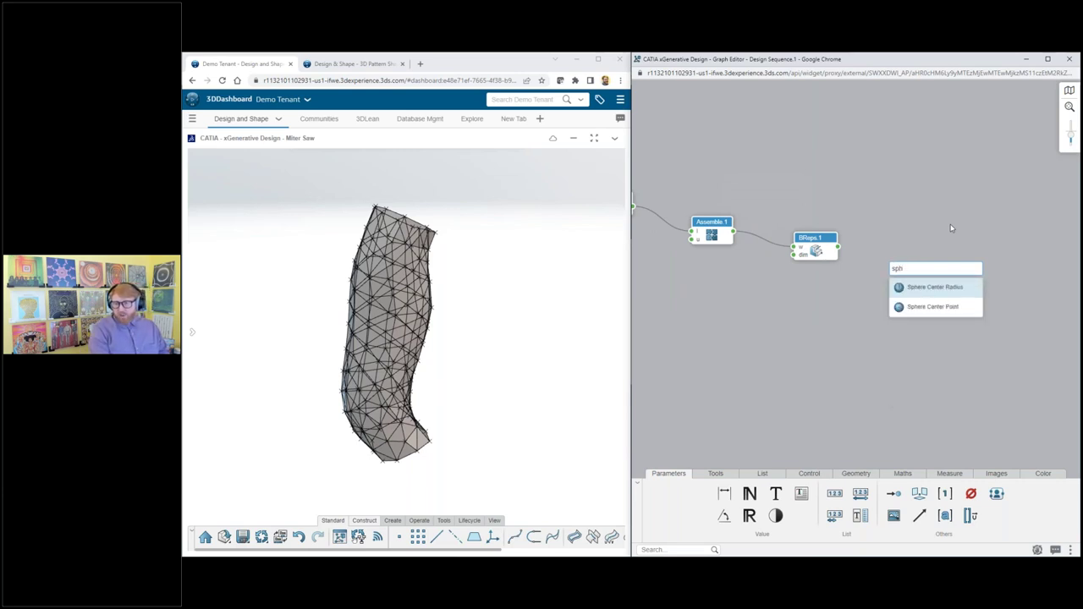
{"action": "key", "text": "Return"}
{"action": "left_click", "coordinate": [890, 287]}
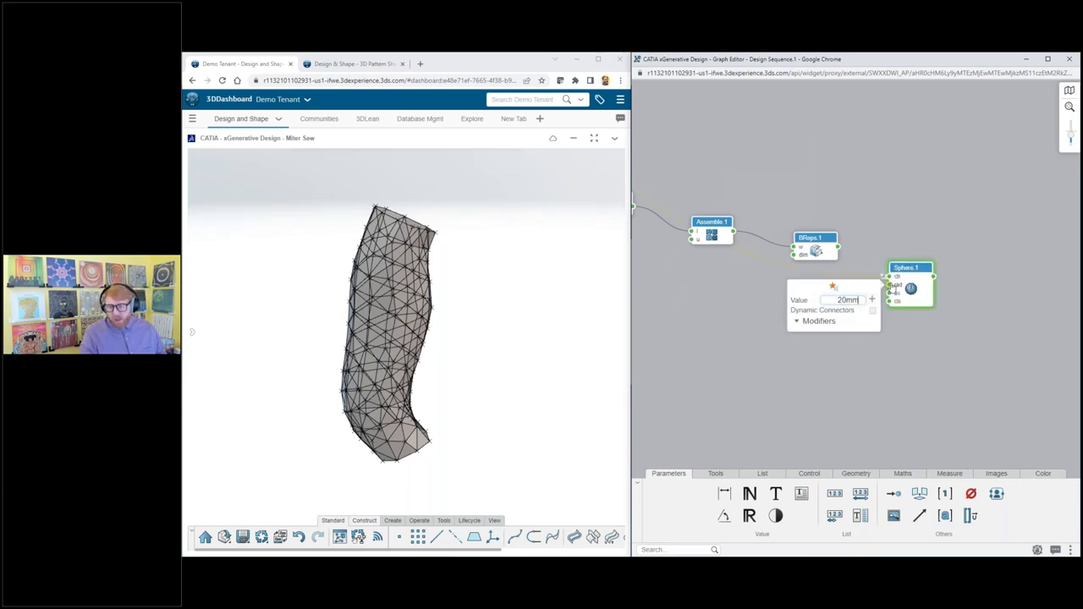
{"action": "double_click", "coordinate": [847, 300]}
{"action": "type", "text": "2mm"}
{"action": "left_click", "coordinate": [869, 228]}
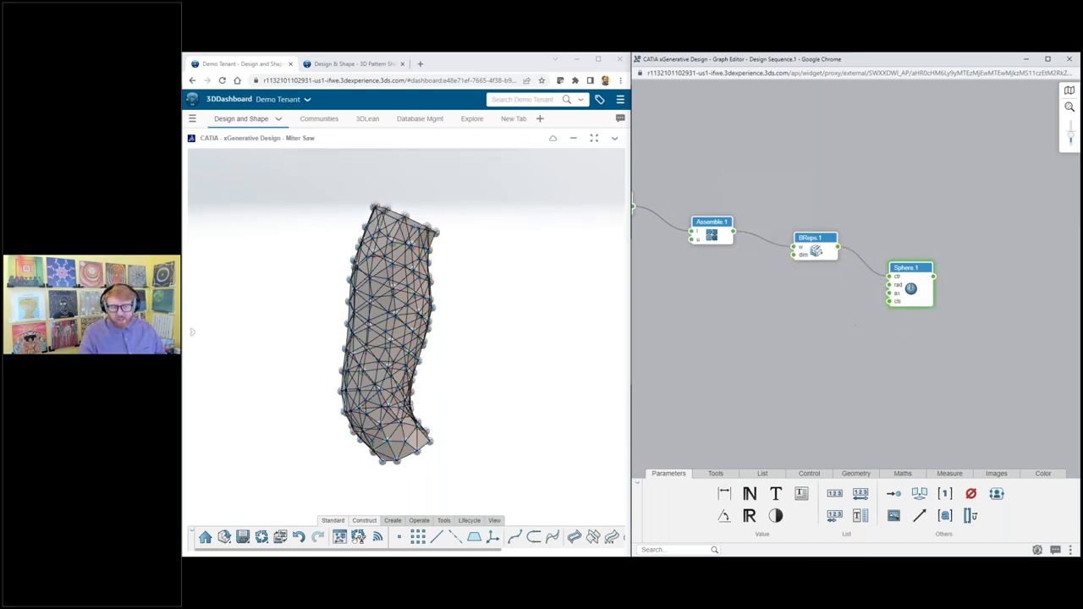
Step: Hide the geometry of the nodes from Triangulate.1 to BReps.1, leaving only the spheres shown
{"action": "scroll", "coordinate": [935, 241], "scroll_direction": "down", "scroll_amount": 3}
{"action": "left_click_drag", "start_coordinate": [700, 185], "coordinate": [897, 281]}
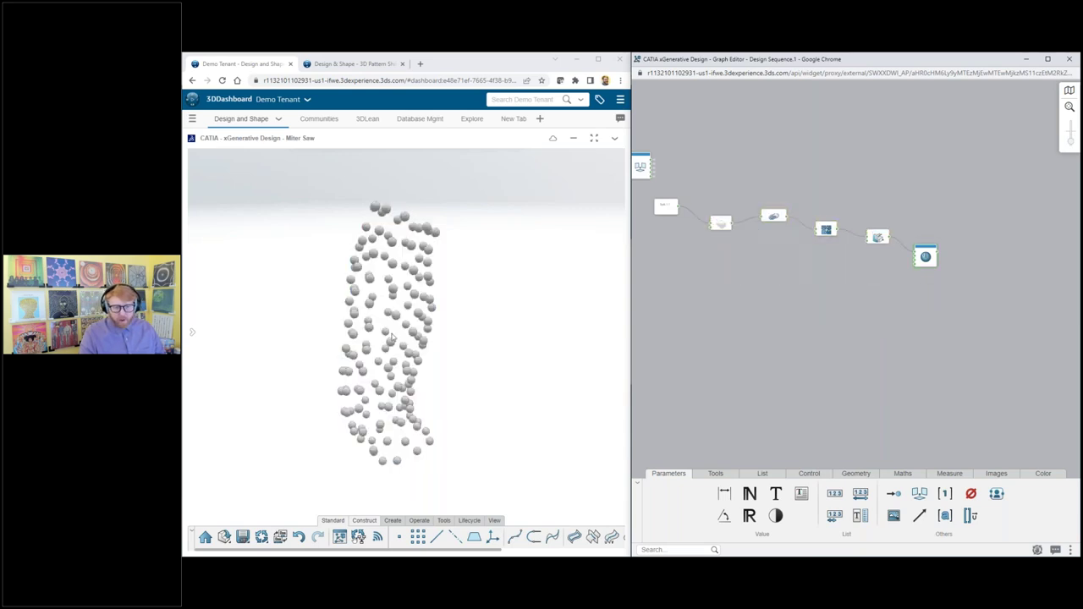
{"action": "scroll", "coordinate": [401, 333], "scroll_direction": "up", "scroll_amount": 2}
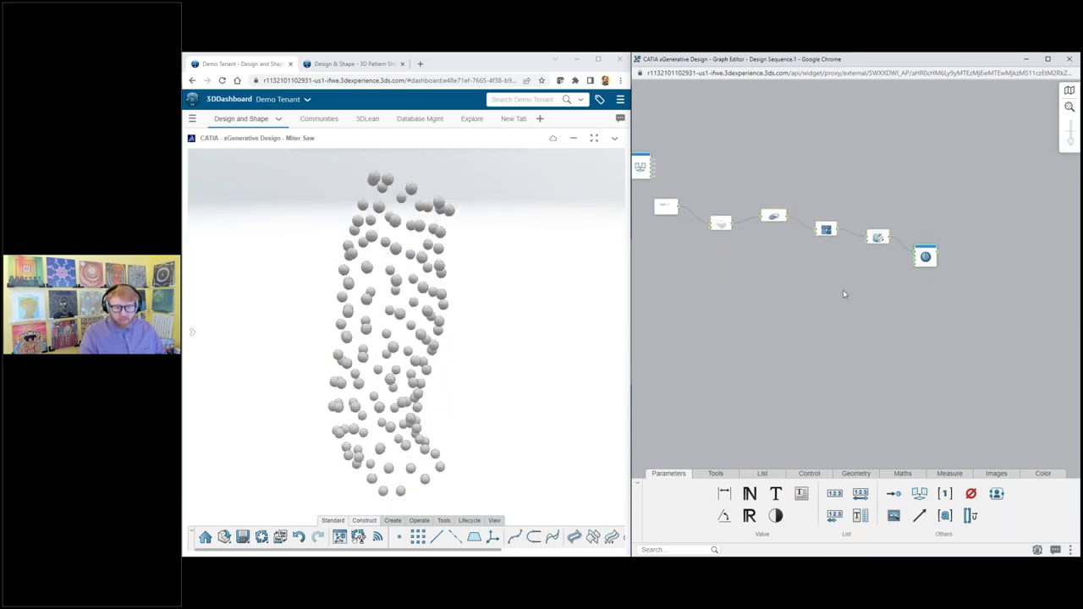
Step: Rename the Input.1 node as "Grip Surface"
{"action": "scroll", "coordinate": [706, 236], "scroll_direction": "up", "scroll_amount": 5}
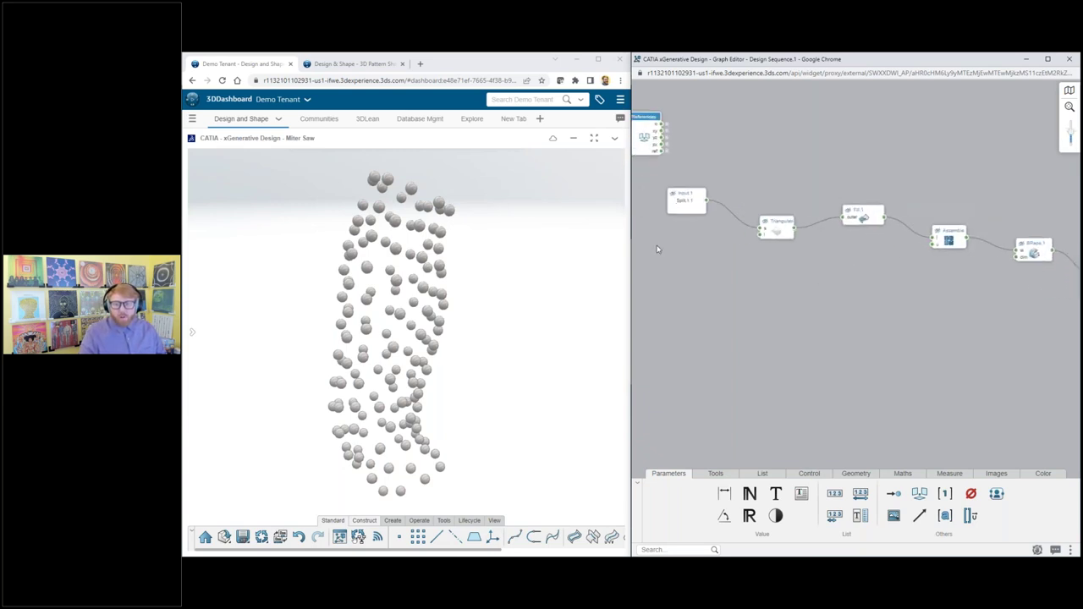
{"action": "scroll", "coordinate": [664, 245], "scroll_direction": "up", "scroll_amount": 3}
{"action": "left_click", "coordinate": [703, 168]}
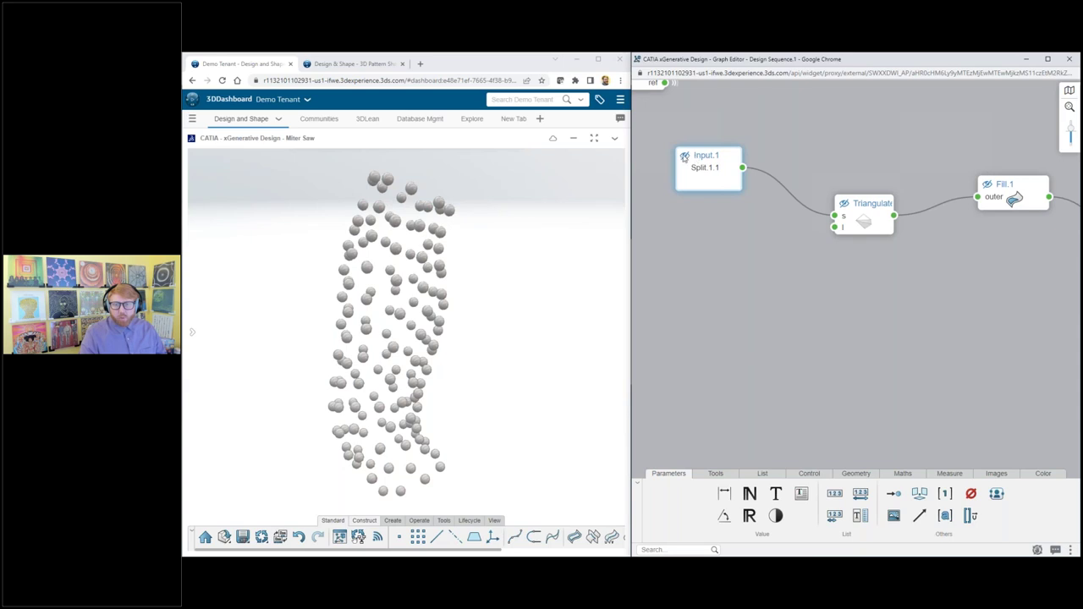
{"action": "double_click", "coordinate": [709, 159]}
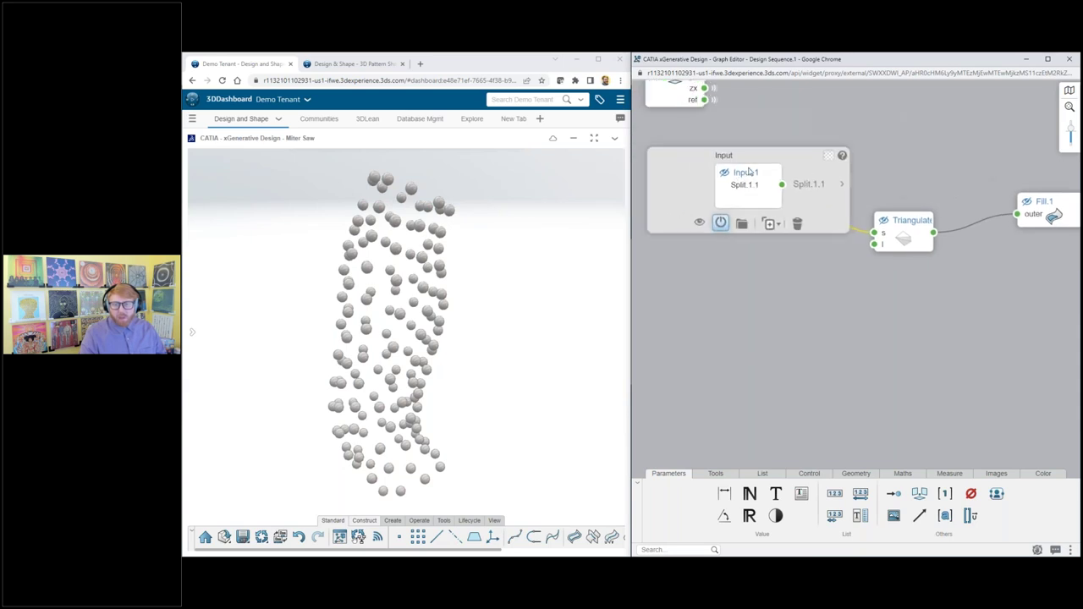
{"action": "double_click", "coordinate": [749, 172]}
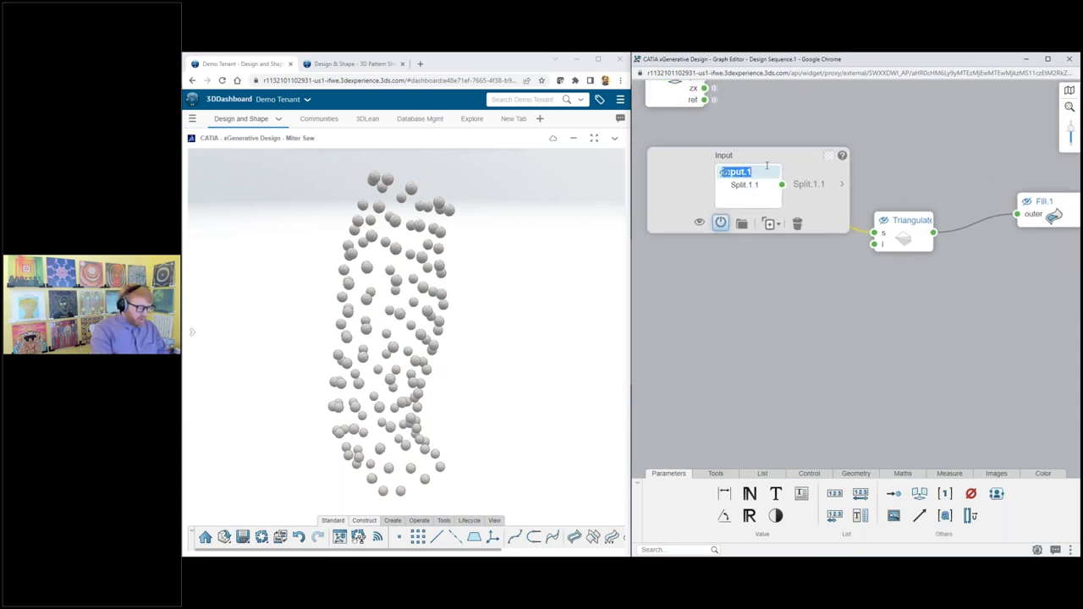
{"action": "key", "text": "BackSpace"}
{"action": "type", "text": "Grip"}
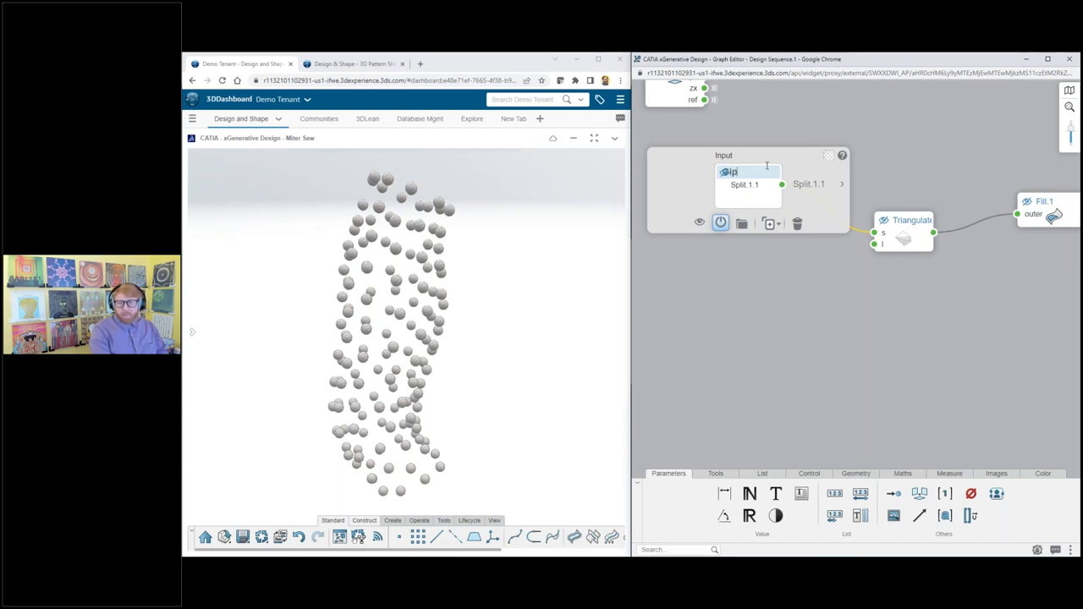
{"action": "type", "text": " Surface"}
{"action": "key", "text": "Return"}
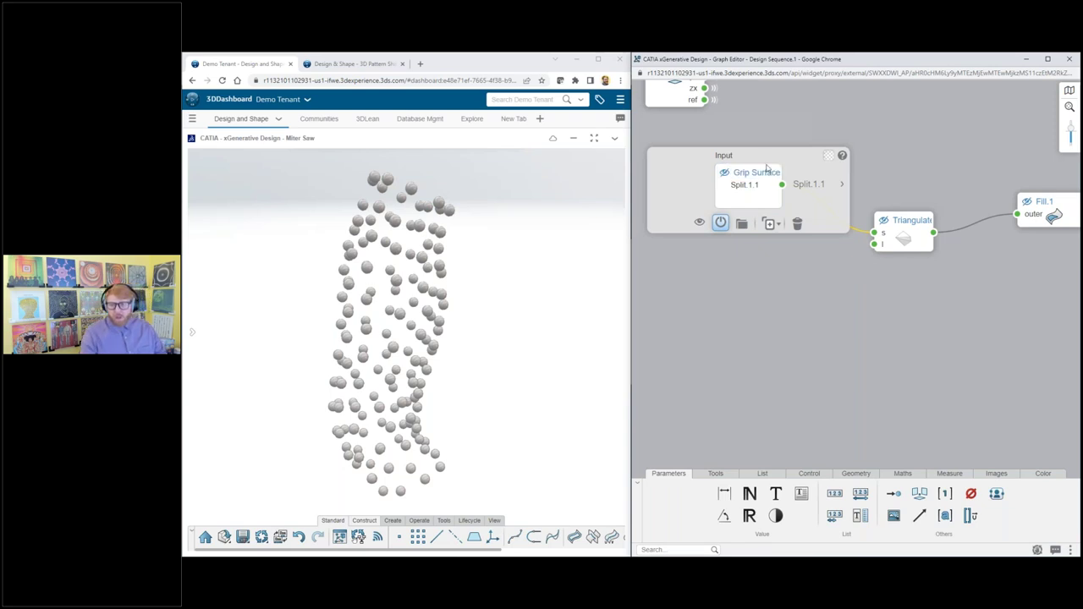
{"action": "left_click", "coordinate": [843, 185]}
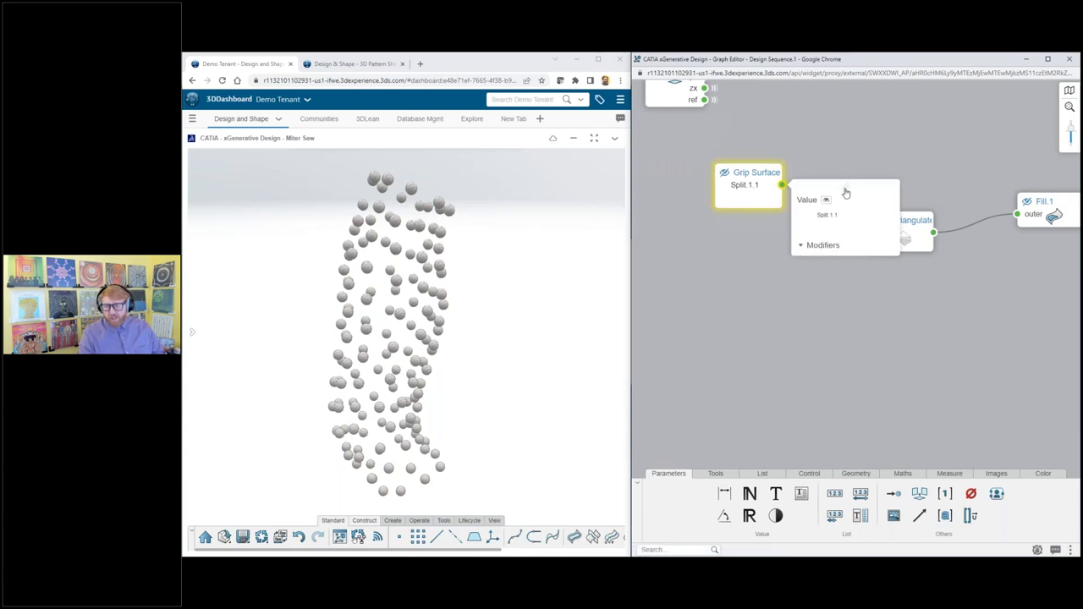
{"action": "left_click", "coordinate": [838, 146]}
Step: Add a Boundary node to the graph and set its surface input to Grip Surface
{"action": "scroll", "coordinate": [768, 285], "scroll_direction": "down", "scroll_amount": 5}
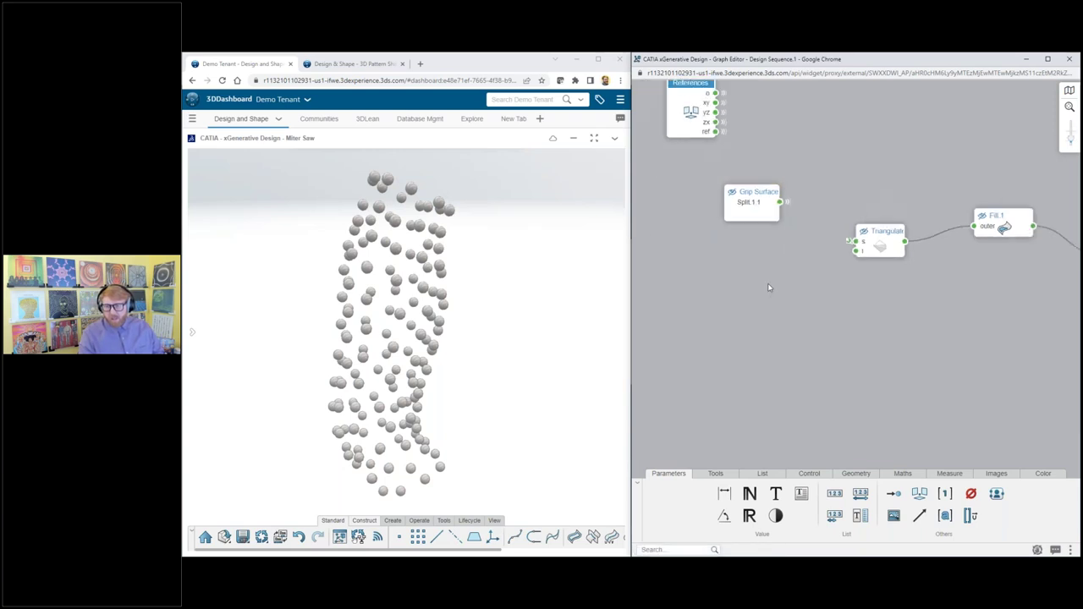
{"action": "scroll", "coordinate": [989, 342], "scroll_direction": "up", "scroll_amount": 3}
{"action": "double_click", "coordinate": [791, 315]}
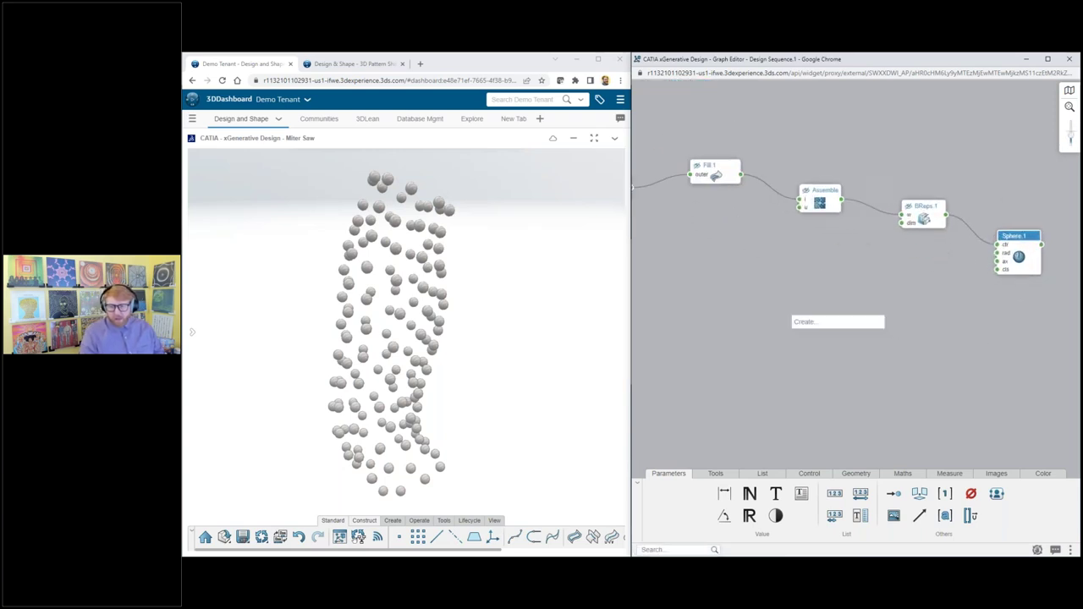
{"action": "type", "text": "bound"}
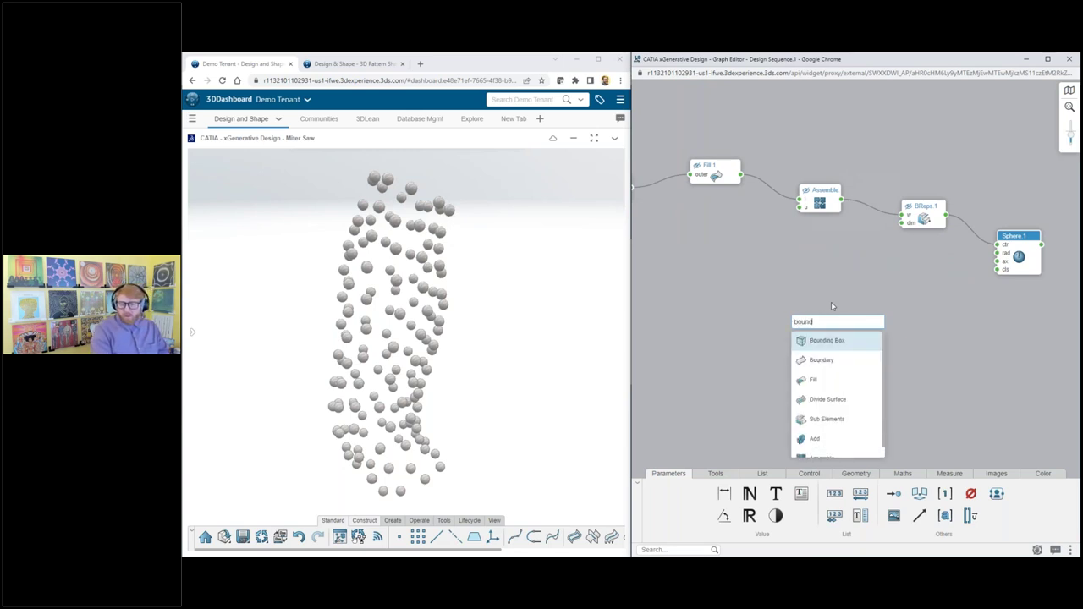
{"action": "type", "text": "ar"}
{"action": "key", "text": "Return"}
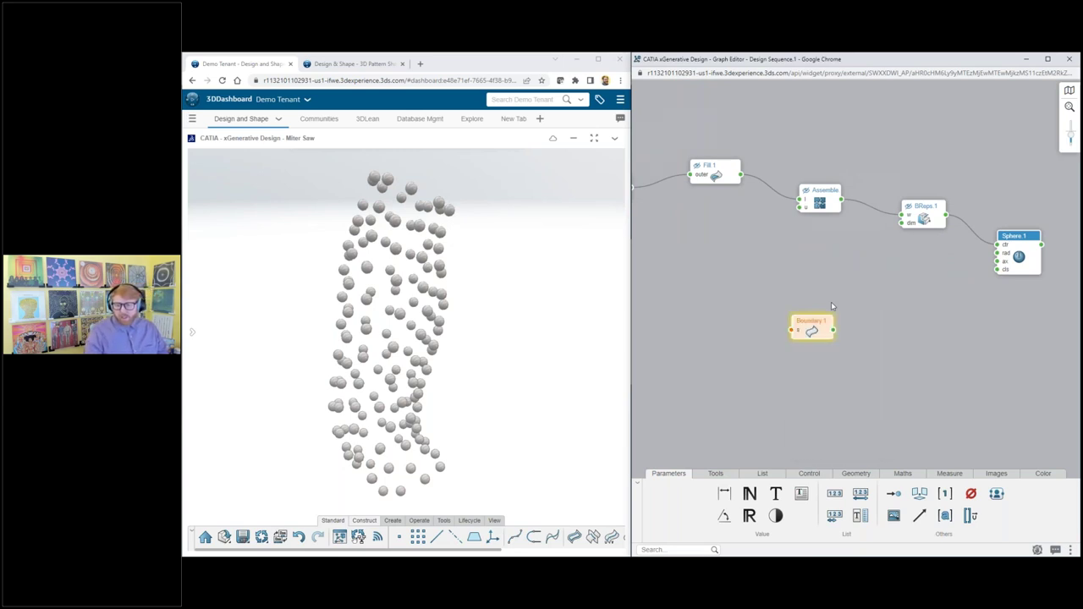
{"action": "left_click", "coordinate": [792, 333]}
{"action": "left_click", "coordinate": [750, 334]}
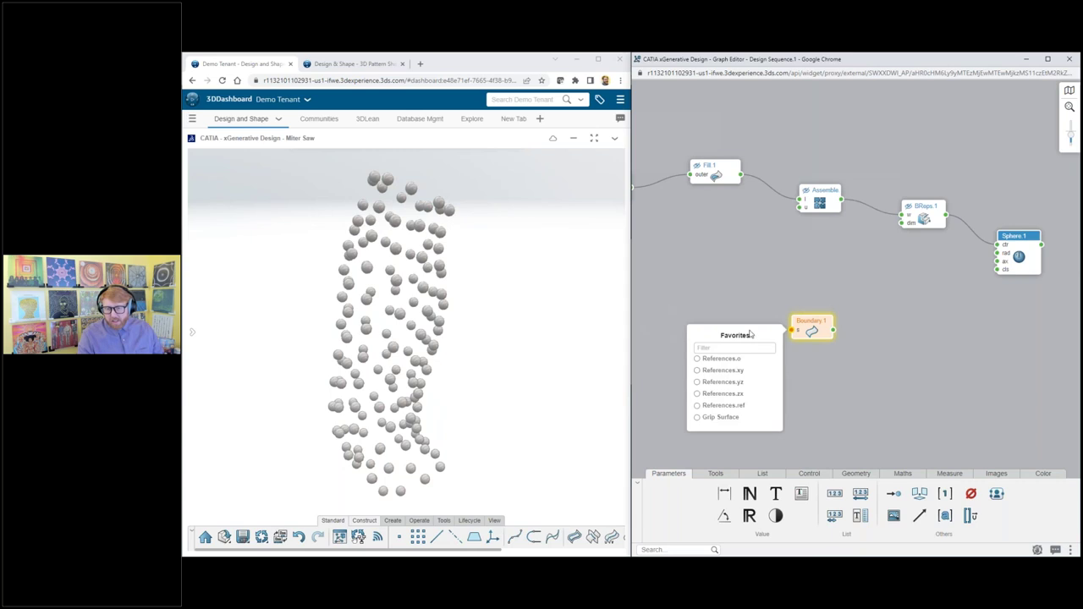
{"action": "left_click", "coordinate": [720, 420]}
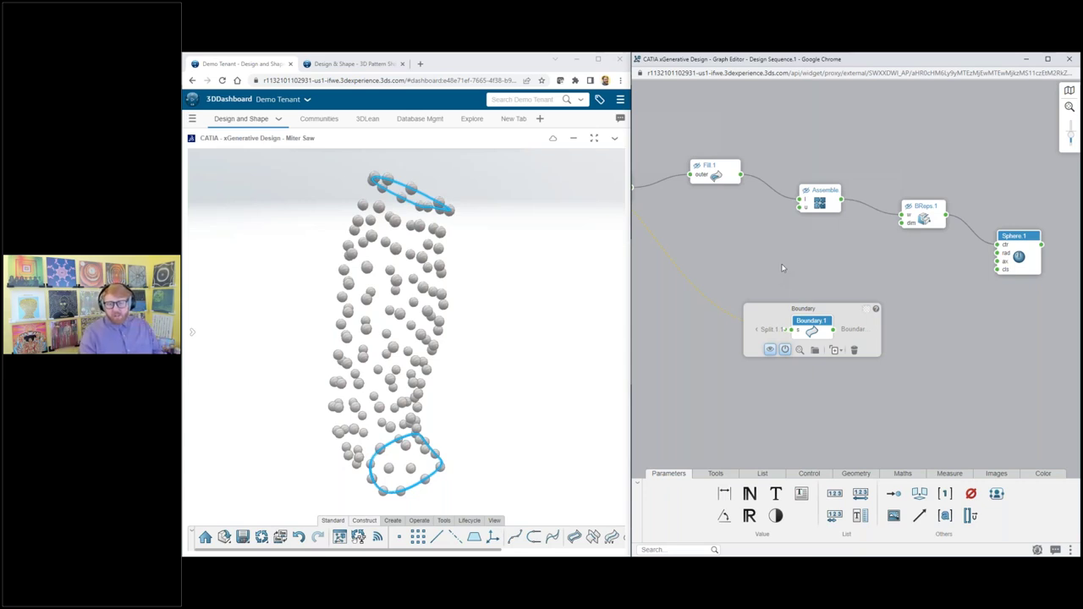
Step: Add a Distance node that measures from the BReps.1 vertices to the Boundary.1 curves
{"action": "left_click", "coordinate": [782, 268]}
{"action": "double_click", "coordinate": [947, 272]}
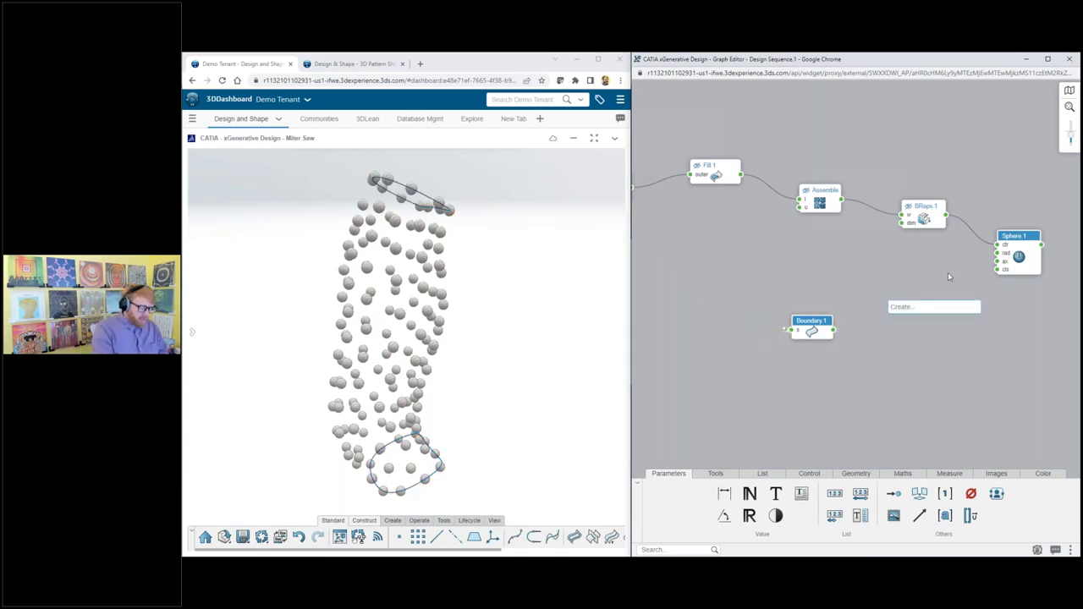
{"action": "type", "text": "dista"}
{"action": "key", "text": "Return"}
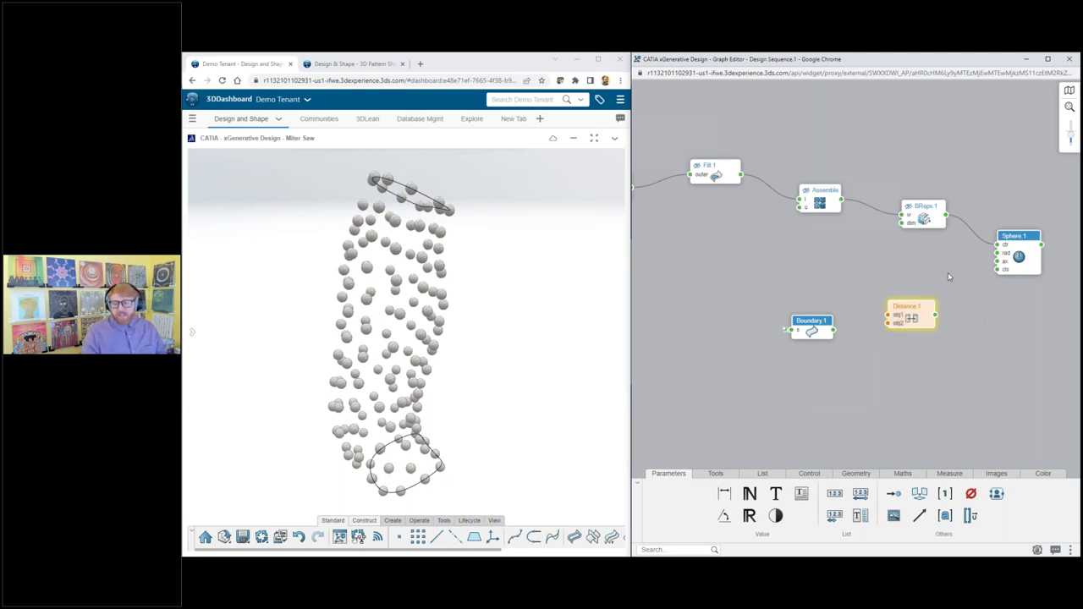
{"action": "scroll", "coordinate": [915, 249], "scroll_direction": "down", "scroll_amount": 2}
{"action": "left_click_drag", "start_coordinate": [941, 223], "coordinate": [891, 311]}
{"action": "mouse_move", "coordinate": [934, 306]}
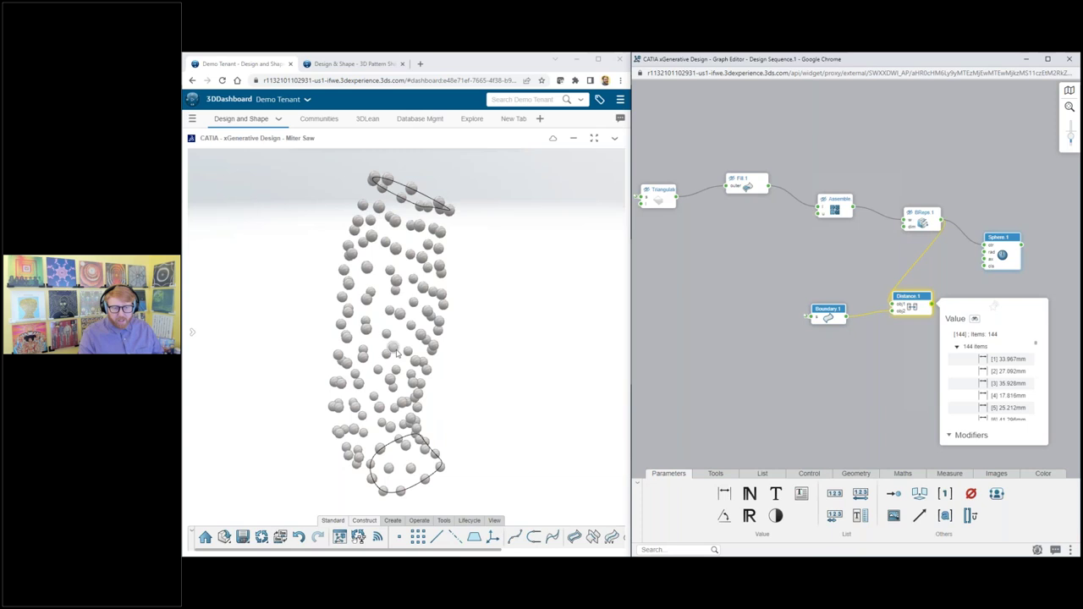
Step: Rearrange the graph by moving Sphere.1 further along and placing Distance.1 and Boundary.1 closer together below BReps.1
{"action": "left_click", "coordinate": [724, 374]}
{"action": "scroll", "coordinate": [725, 374], "scroll_direction": "down", "scroll_amount": 3}
{"action": "scroll", "coordinate": [933, 357], "scroll_direction": "up", "scroll_amount": 4}
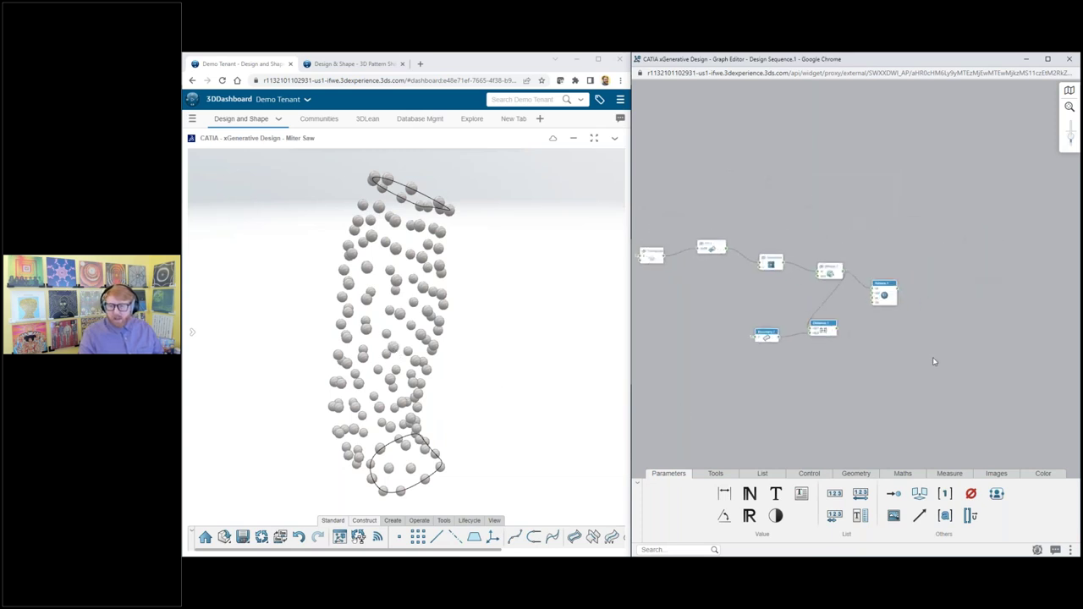
{"action": "left_click_drag", "start_coordinate": [846, 227], "coordinate": [1029, 176]}
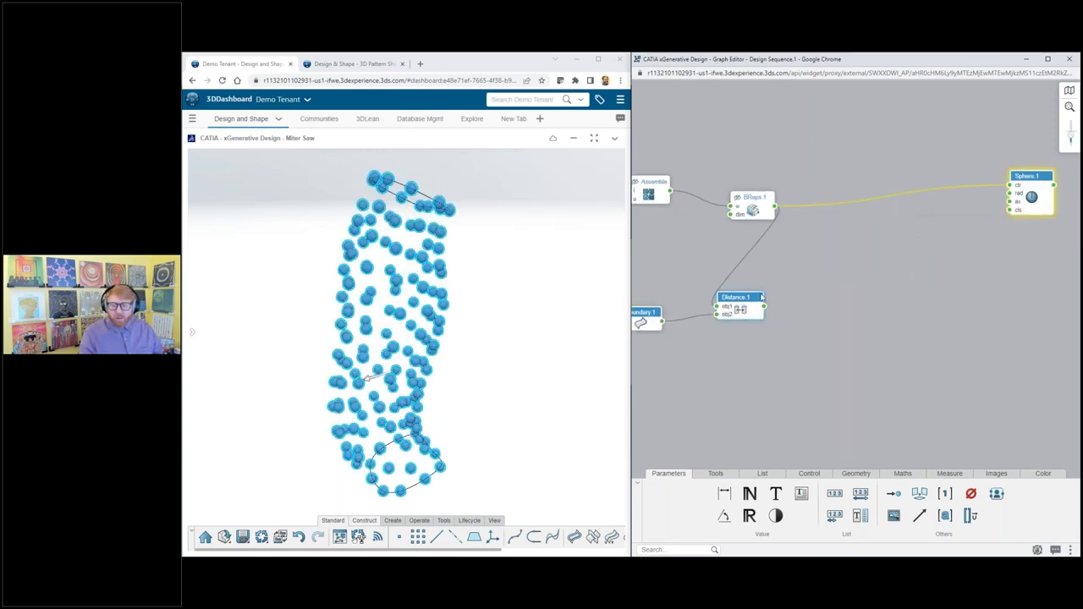
{"action": "left_click_drag", "start_coordinate": [755, 298], "coordinate": [868, 295]}
{"action": "scroll", "coordinate": [754, 289], "scroll_direction": "down", "scroll_amount": 3}
{"action": "scroll", "coordinate": [740, 297], "scroll_direction": "up", "scroll_amount": 2}
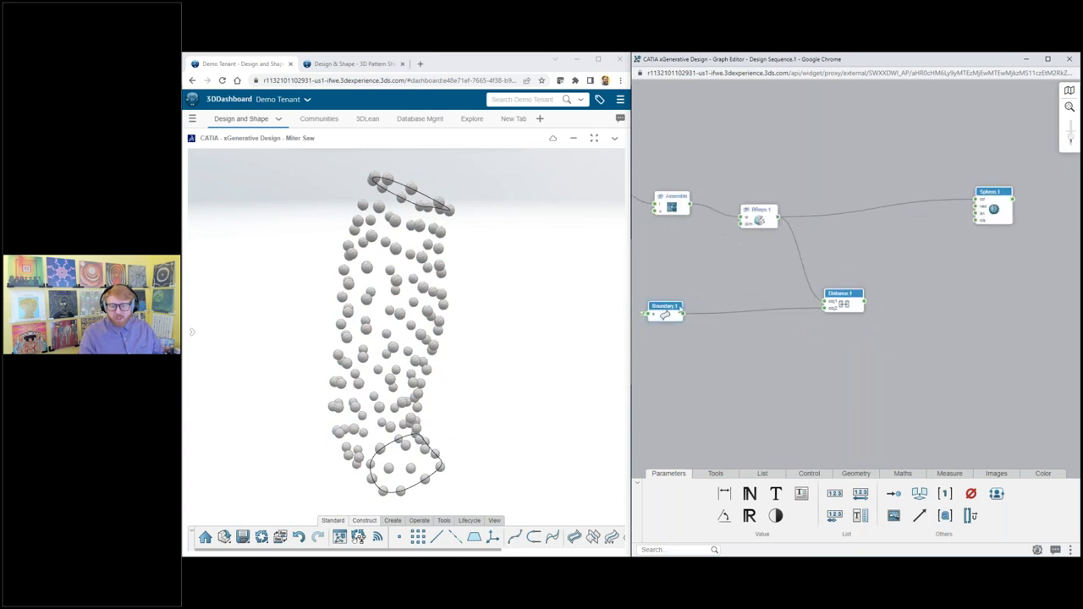
{"action": "left_click_drag", "start_coordinate": [675, 308], "coordinate": [766, 298]}
Step: Add a Stats node, feed its l input from the Distance.1 output, and check its min, max and norm outputs
{"action": "left_click", "coordinate": [900, 310]}
{"action": "double_click", "coordinate": [900, 311]}
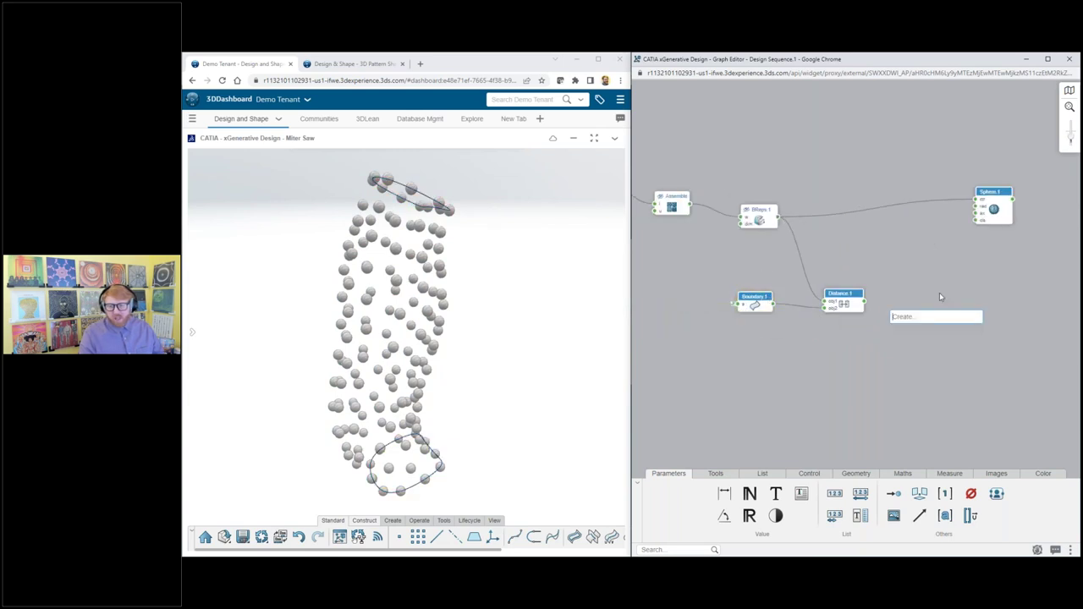
{"action": "type", "text": "sta"}
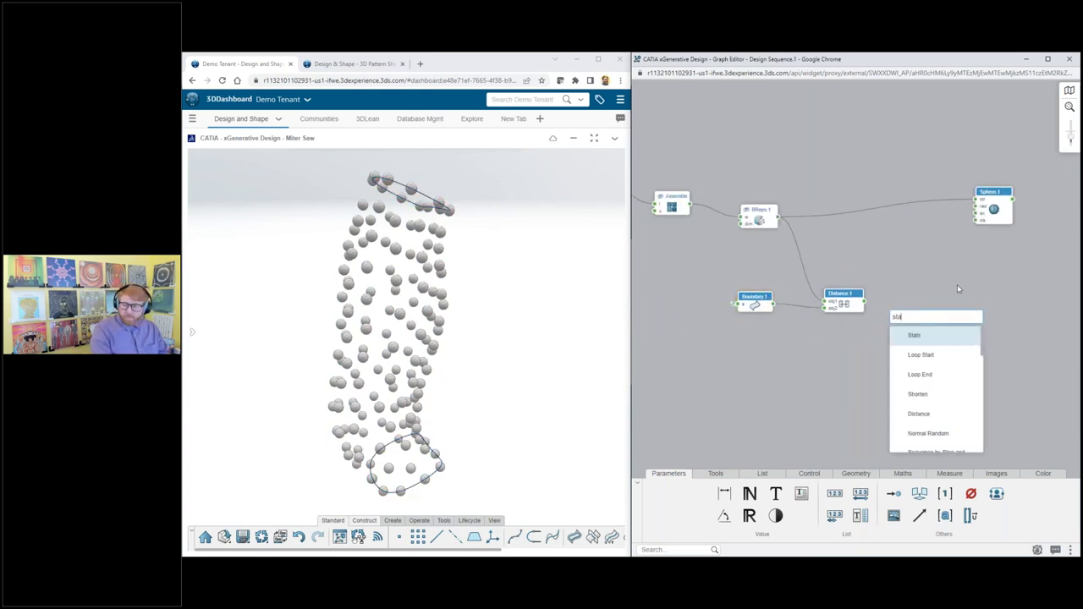
{"action": "key", "text": "Return"}
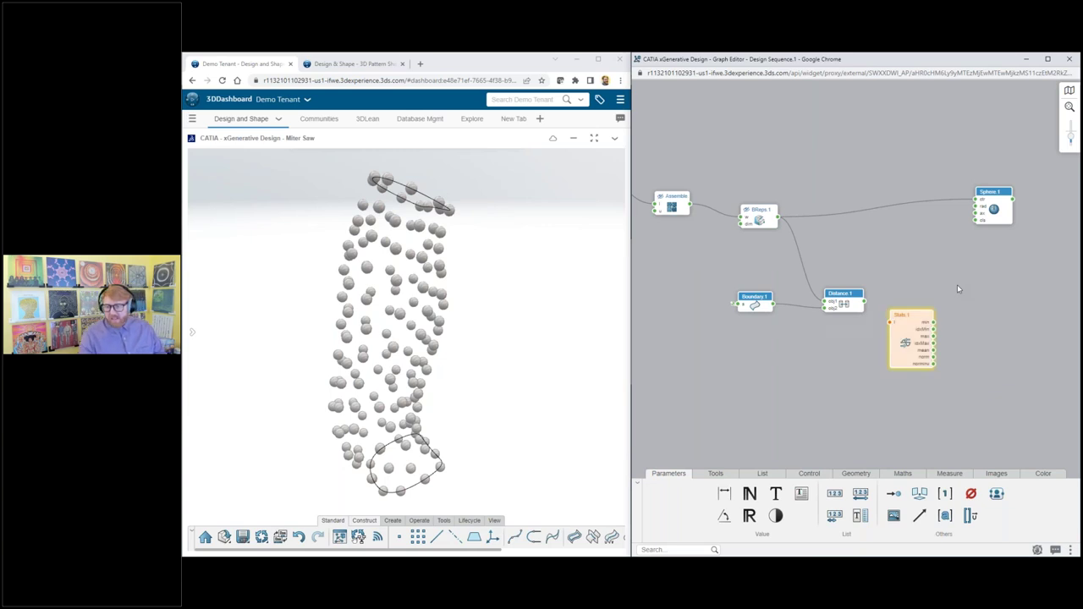
{"action": "left_click_drag", "start_coordinate": [916, 310], "coordinate": [945, 295]}
{"action": "left_click_drag", "start_coordinate": [864, 302], "coordinate": [919, 311]}
{"action": "scroll", "coordinate": [825, 320], "scroll_direction": "down", "scroll_amount": 2}
{"action": "scroll", "coordinate": [1017, 357], "scroll_direction": "up", "scroll_amount": 5}
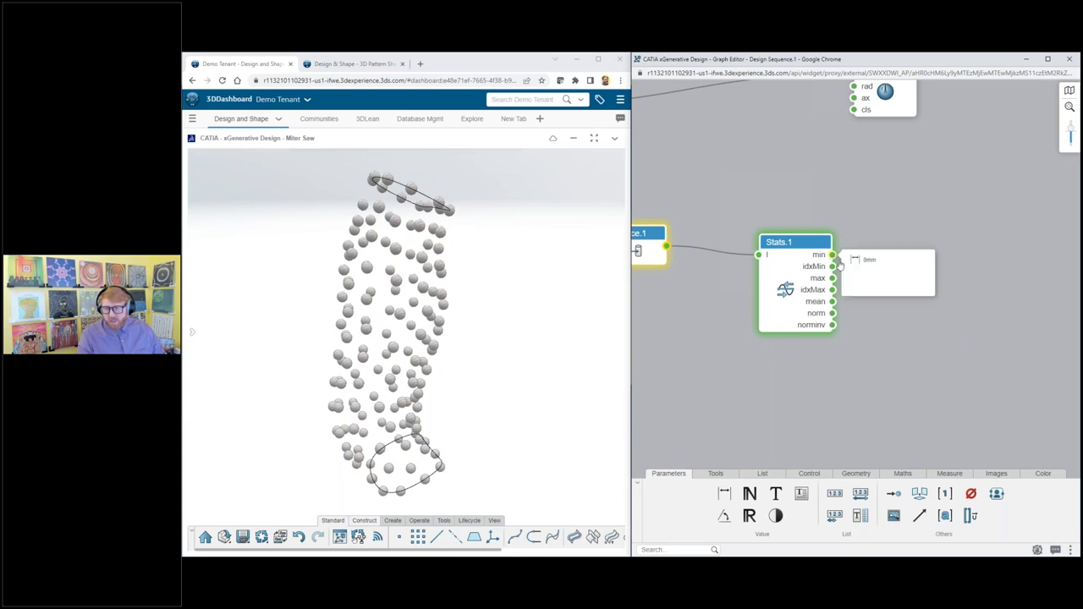
{"action": "mouse_move", "coordinate": [837, 284]}
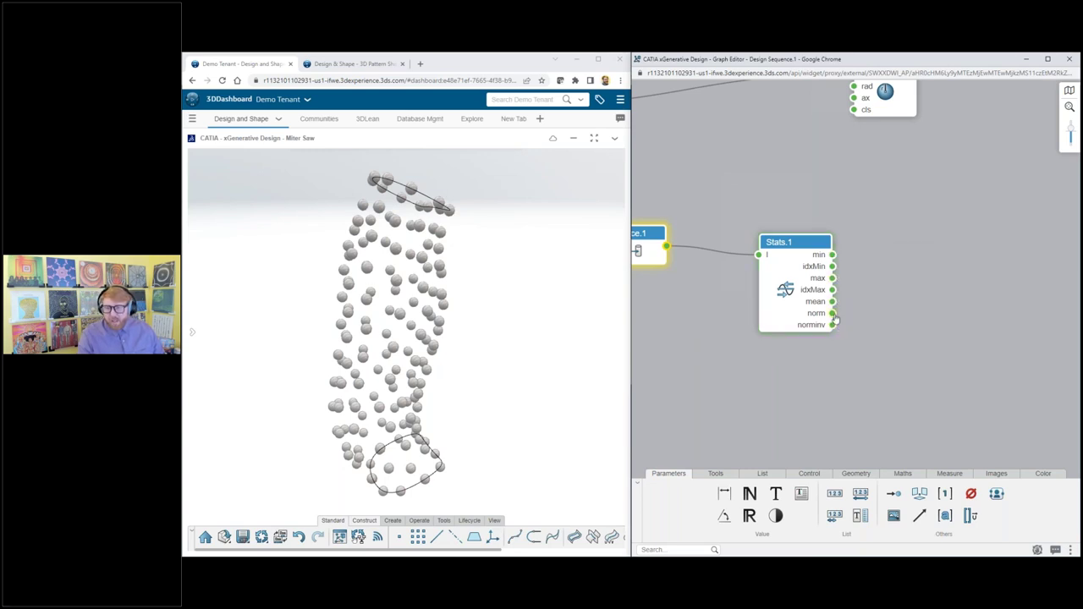
{"action": "mouse_move", "coordinate": [834, 315]}
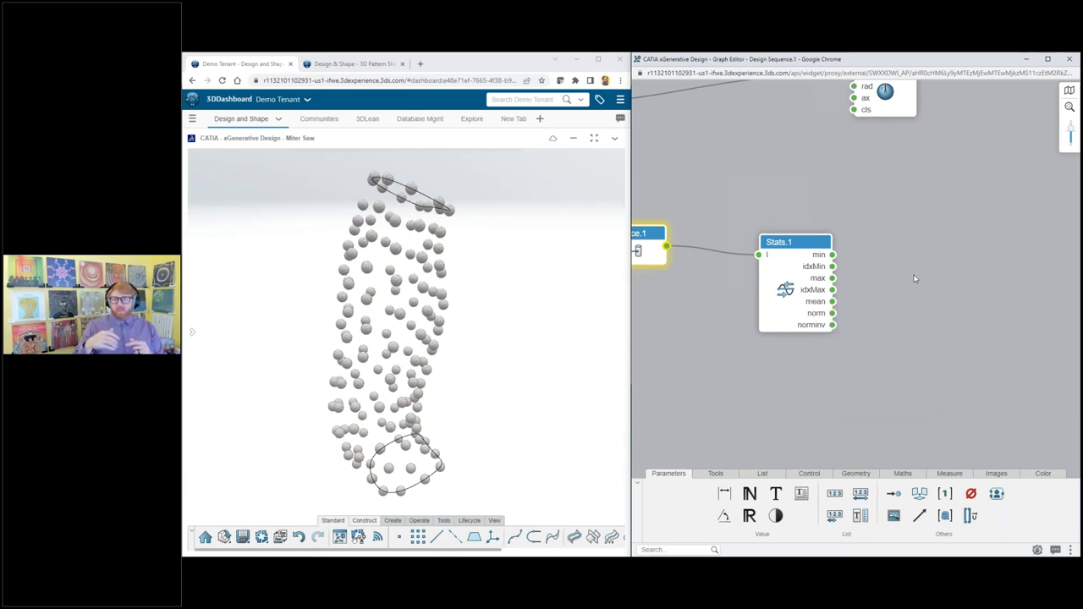
Step: Add a Curve Evaluator node beside Stats.1 and set its min to 0.5 mm and its max to 3 mm
{"action": "double_click", "coordinate": [900, 340]}
{"action": "type", "text": "curve ev"}
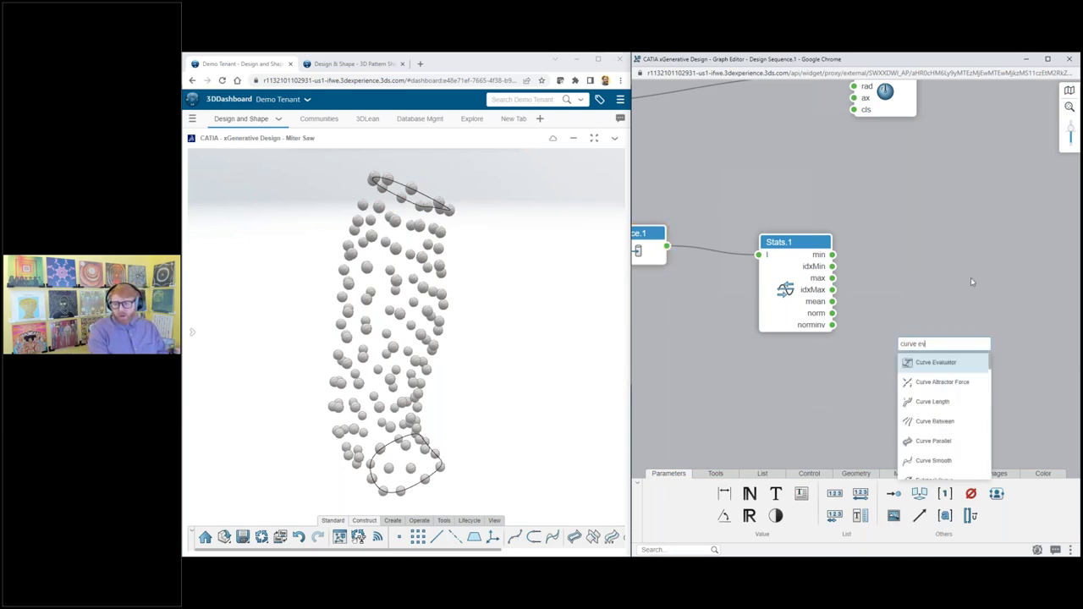
{"action": "key", "text": "Escape"}
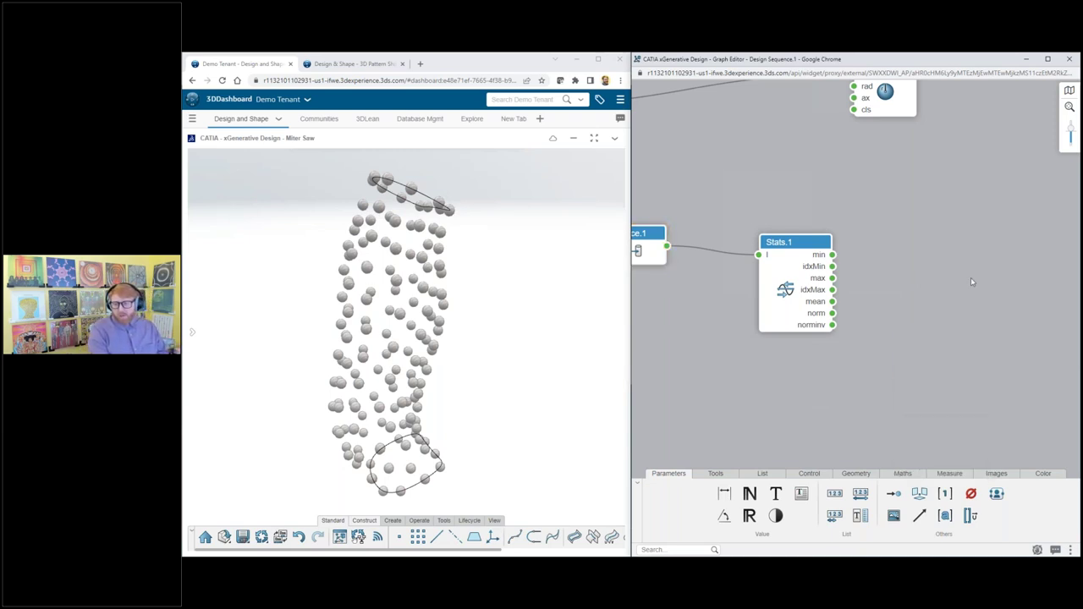
{"action": "scroll", "coordinate": [833, 205], "scroll_direction": "down", "scroll_amount": 5}
{"action": "scroll", "coordinate": [922, 294], "scroll_direction": "up", "scroll_amount": 2}
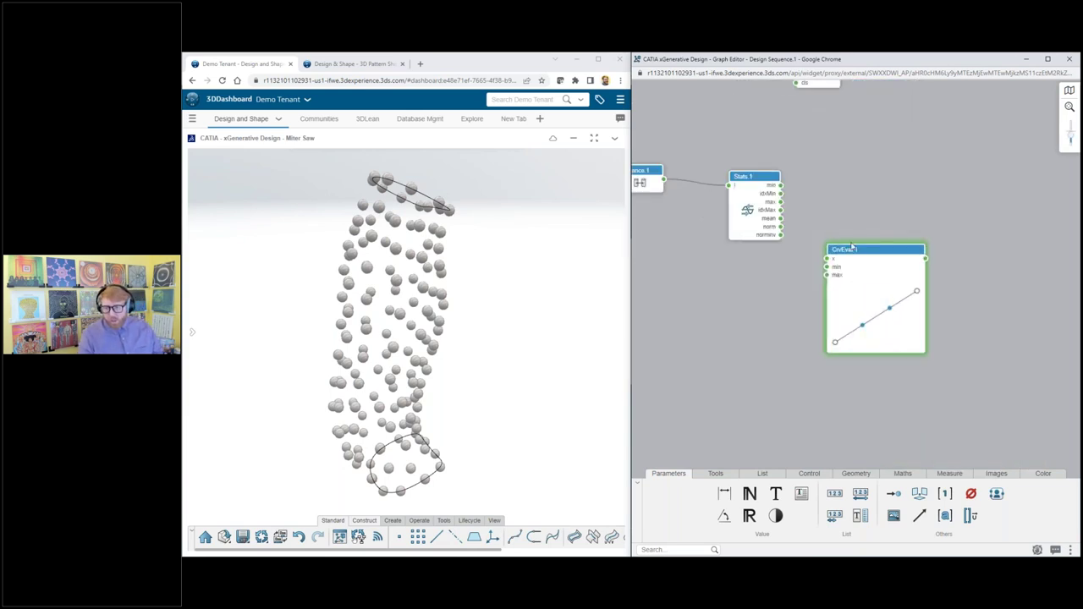
{"action": "left_click", "coordinate": [885, 249]}
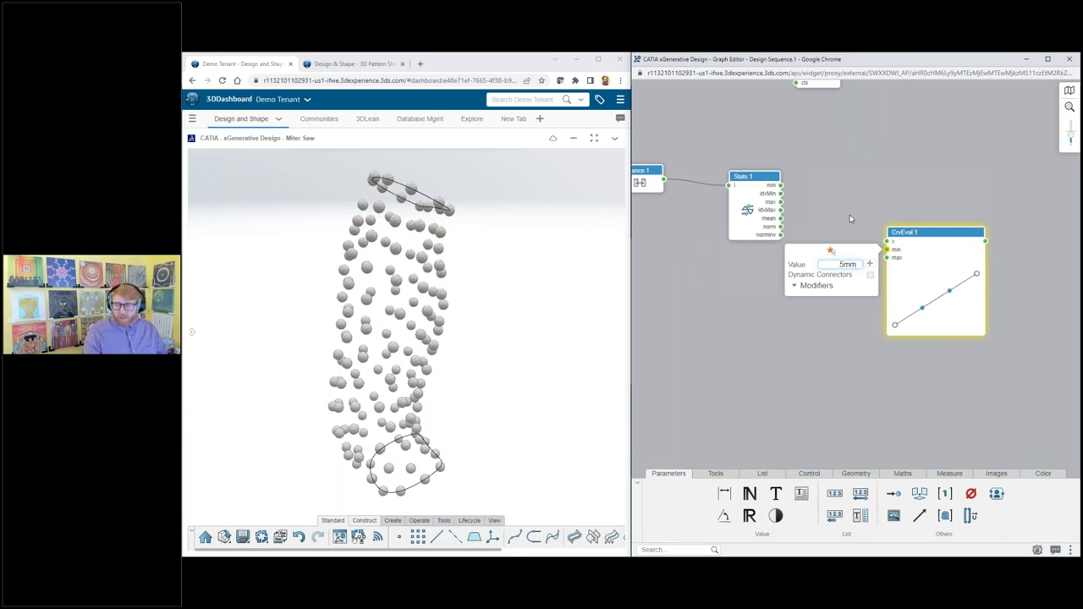
{"action": "left_click", "coordinate": [887, 258]}
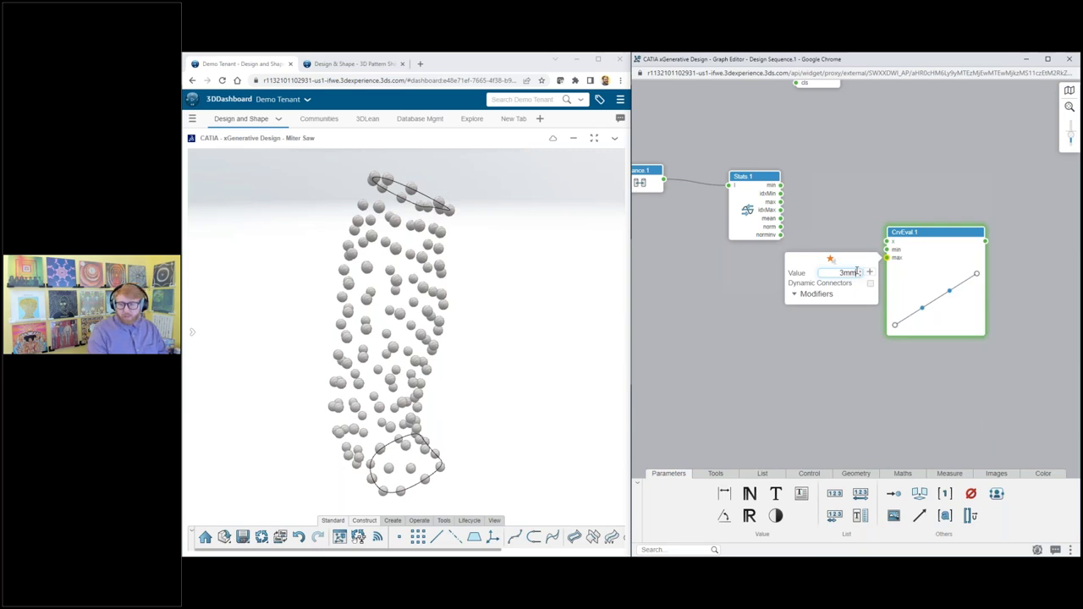
{"action": "key", "text": "Return"}
Step: Connect the norm output of Stats.1 to the x input of CrvEval.1 and move Sphere.1 beyond the evaluator
{"action": "left_click_drag", "start_coordinate": [780, 227], "coordinate": [884, 242]}
{"action": "scroll", "coordinate": [802, 298], "scroll_direction": "down", "scroll_amount": 2}
{"action": "middle_click_drag", "start_coordinate": [802, 298], "coordinate": [714, 345]}
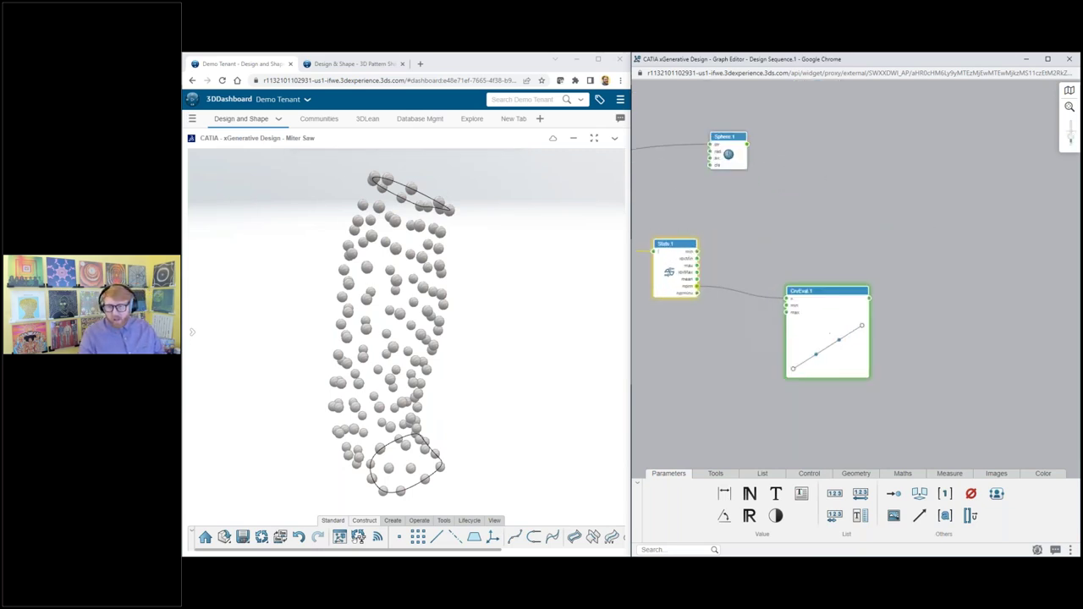
{"action": "left_click", "coordinate": [725, 137]}
{"action": "left_click_drag", "start_coordinate": [726, 137], "coordinate": [1001, 206]}
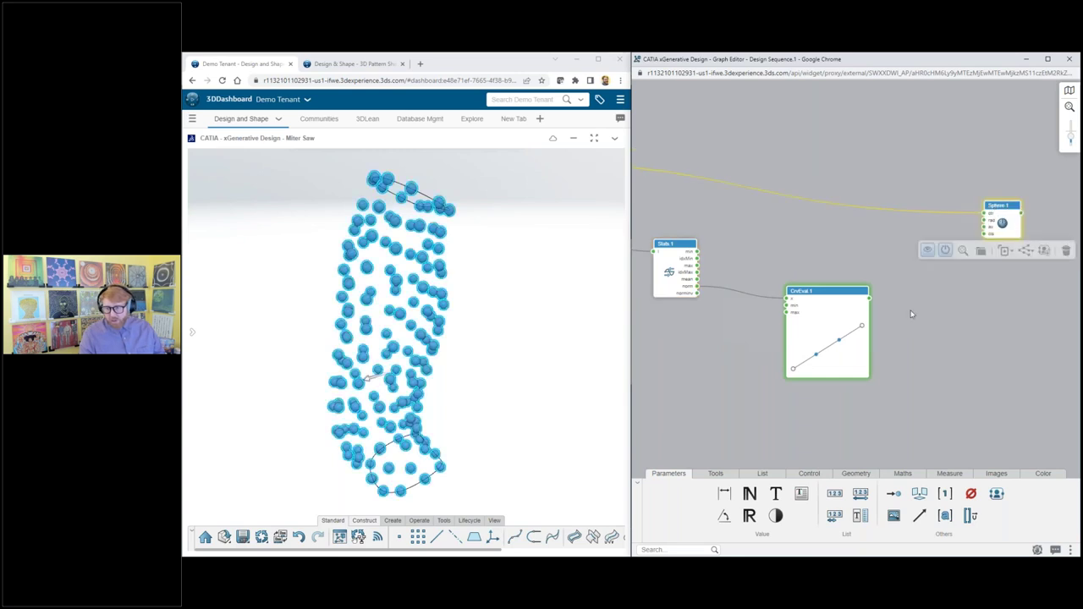
Step: Review the output list of CrvEval.1 and connect that output to the rad input of Sphere.1
{"action": "left_click", "coordinate": [869, 298]}
{"action": "scroll", "coordinate": [953, 361], "scroll_direction": "down", "scroll_amount": 9}
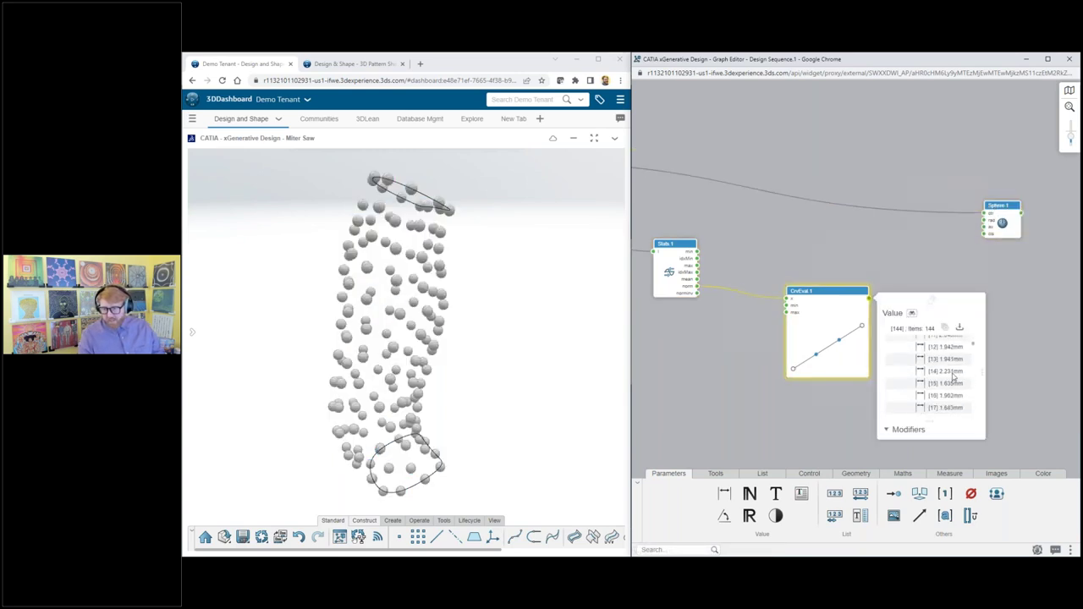
{"action": "scroll", "coordinate": [954, 378], "scroll_direction": "down", "scroll_amount": 7}
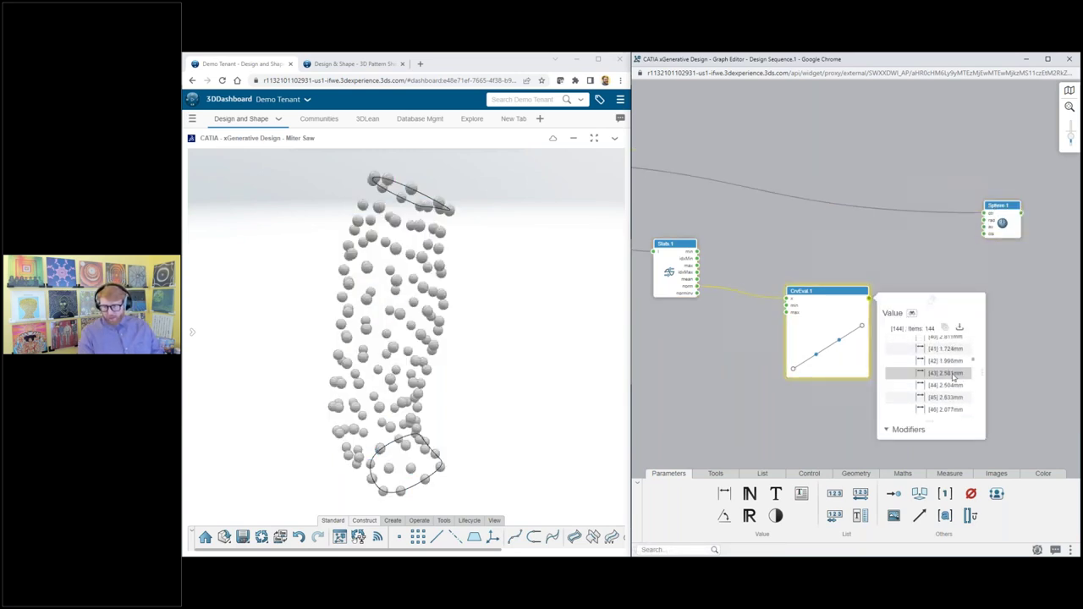
{"action": "left_click", "coordinate": [938, 270]}
{"action": "left_click_drag", "start_coordinate": [869, 297], "coordinate": [985, 221]}
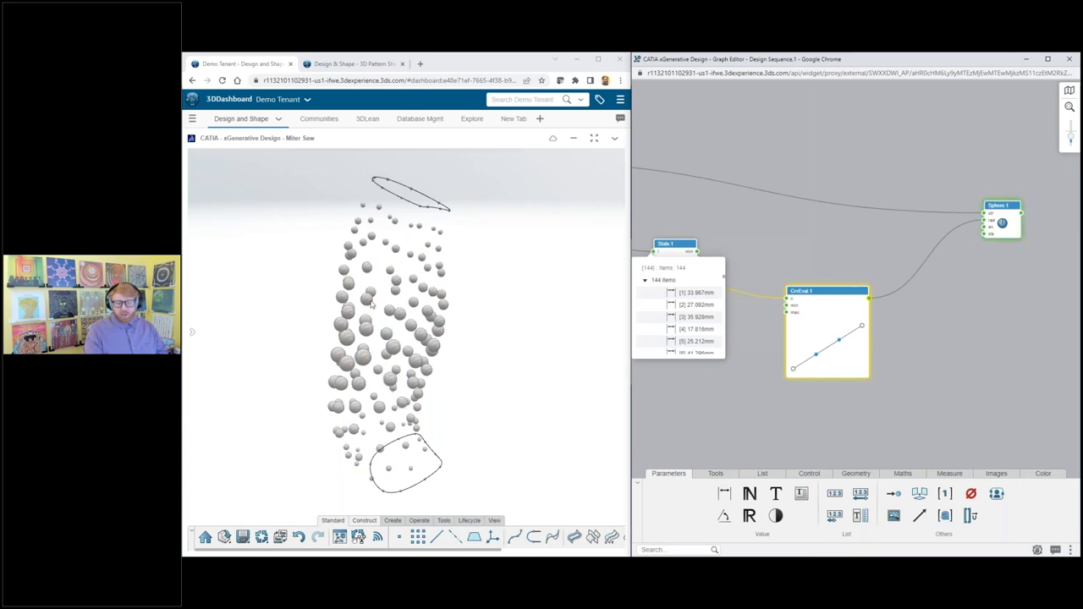
{"action": "left_click", "coordinate": [876, 193]}
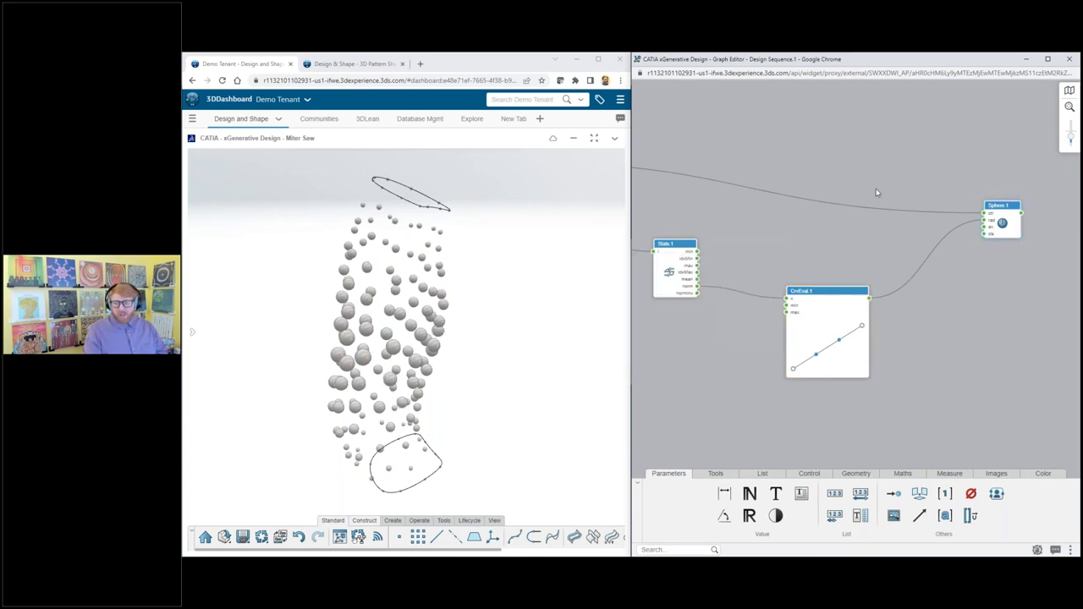
Step: Reshape the CrvEval.1 curve by its two control points, trying an S-shape and finishing with an upward-bulging arc
{"action": "scroll", "coordinate": [856, 385], "scroll_direction": "up", "scroll_amount": 5}
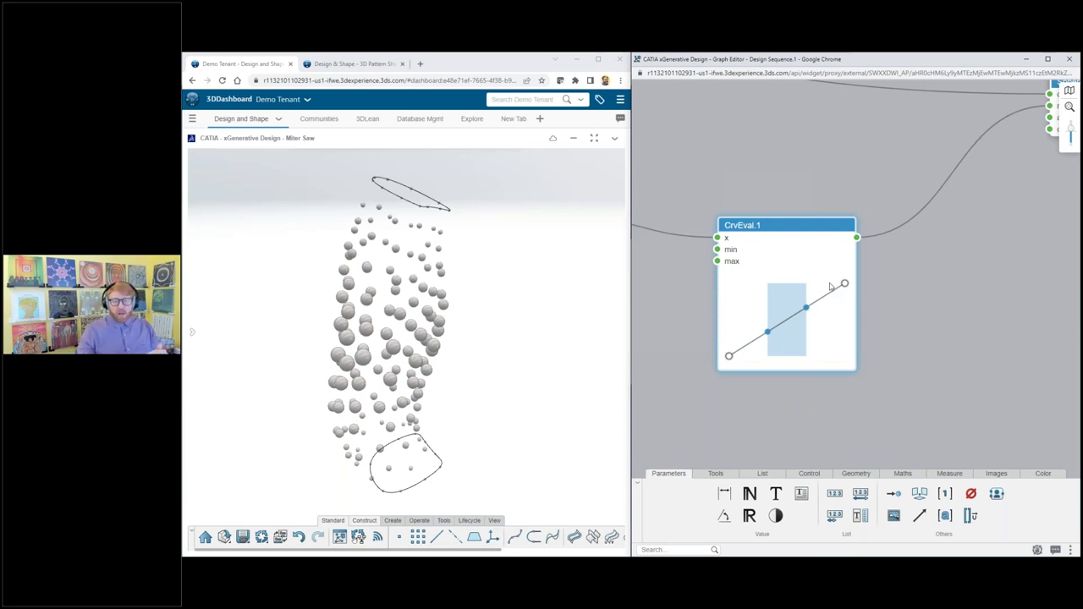
{"action": "left_click_drag", "start_coordinate": [805, 307], "coordinate": [797, 292]}
{"action": "left_click_drag", "start_coordinate": [768, 332], "coordinate": [758, 315]}
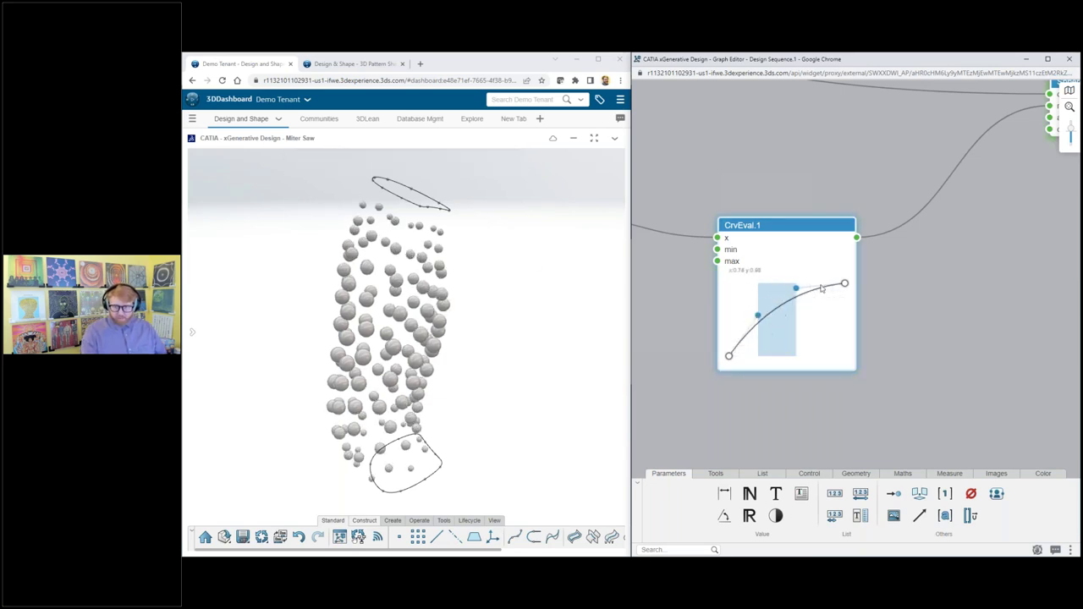
{"action": "left_click_drag", "start_coordinate": [797, 290], "coordinate": [812, 284]}
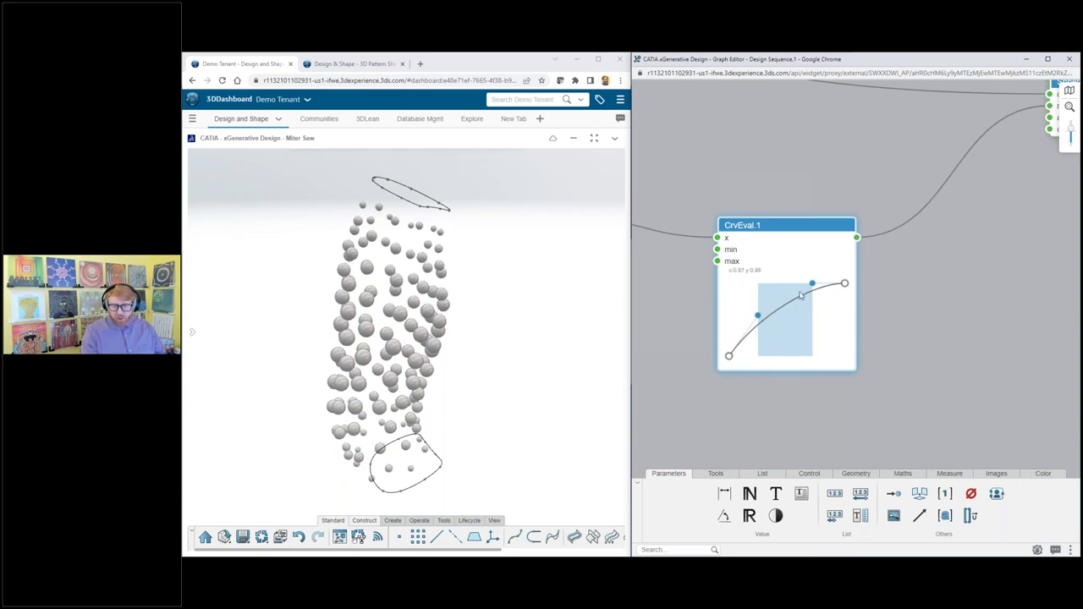
{"action": "left_click_drag", "start_coordinate": [757, 316], "coordinate": [793, 345]}
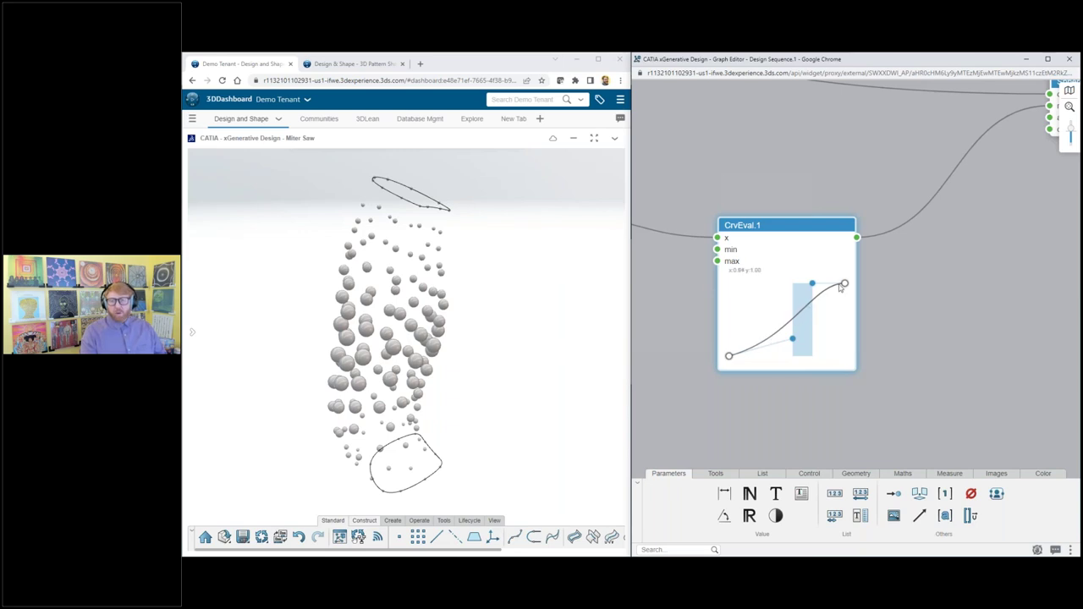
{"action": "left_click_drag", "start_coordinate": [813, 285], "coordinate": [759, 309]}
{"action": "left_click_drag", "start_coordinate": [826, 319], "coordinate": [807, 289]}
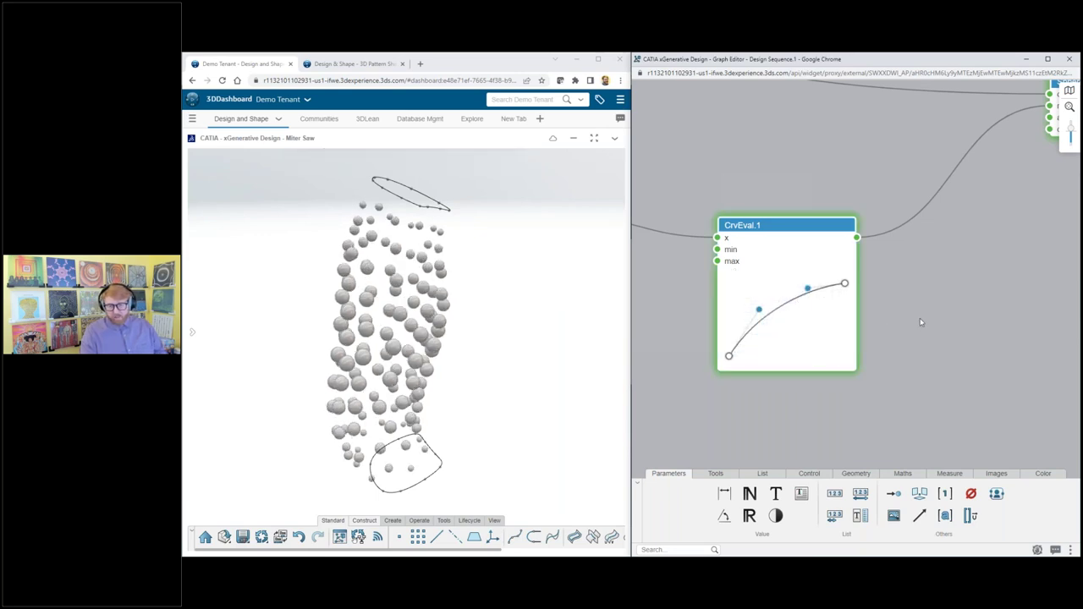
{"action": "scroll", "coordinate": [963, 276], "scroll_direction": "down", "scroll_amount": 8}
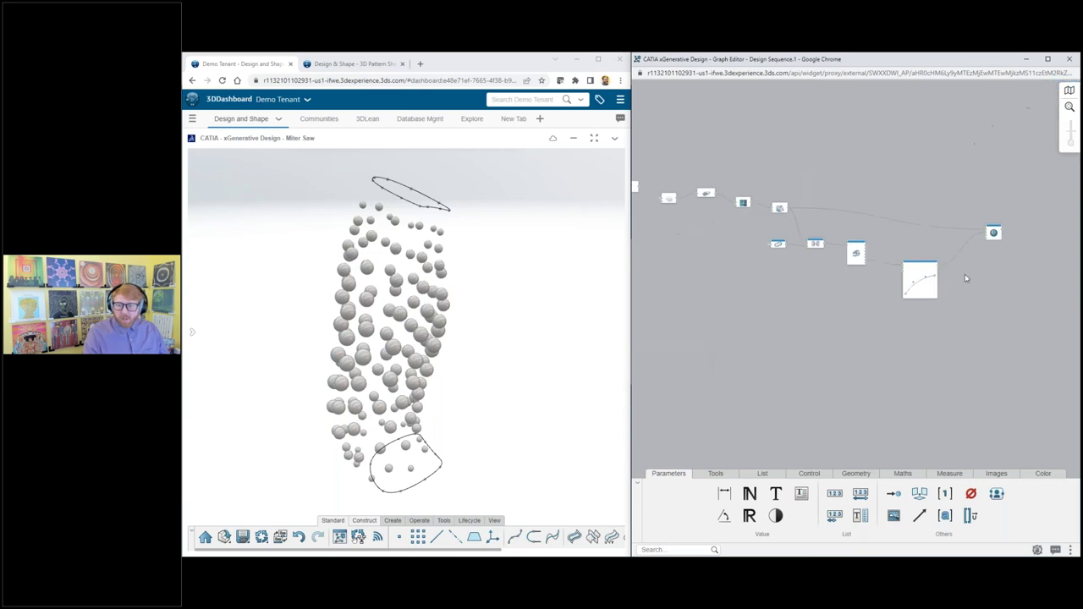
Step: Add a Point By Coordinates node in the empty graph area below Boundary.1
{"action": "scroll", "coordinate": [843, 290], "scroll_direction": "up", "scroll_amount": 6}
{"action": "double_click", "coordinate": [739, 272]}
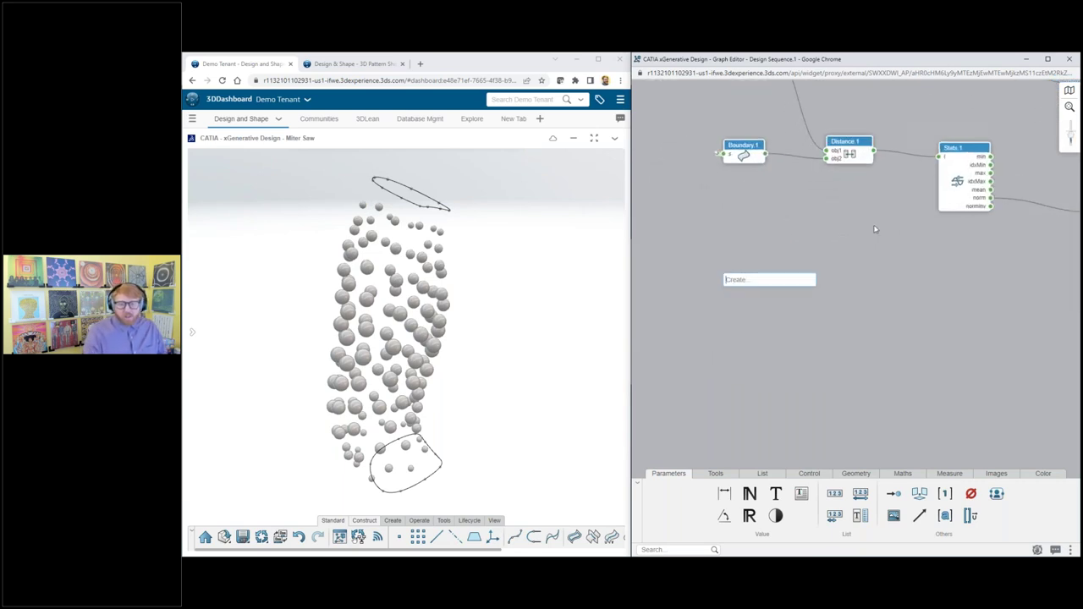
{"action": "type", "text": "point"}
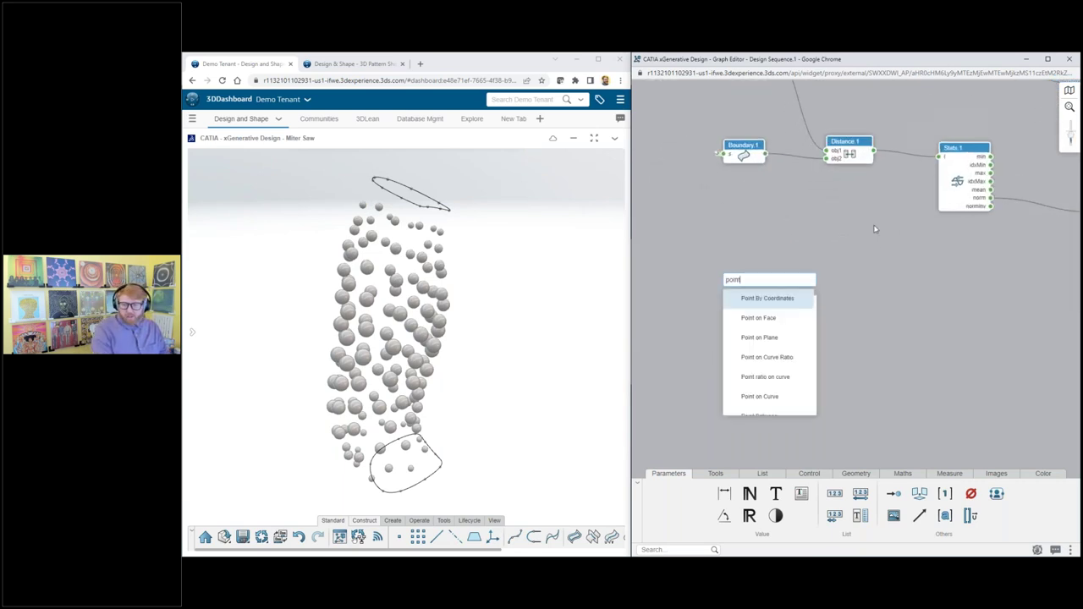
{"action": "key", "text": "Return"}
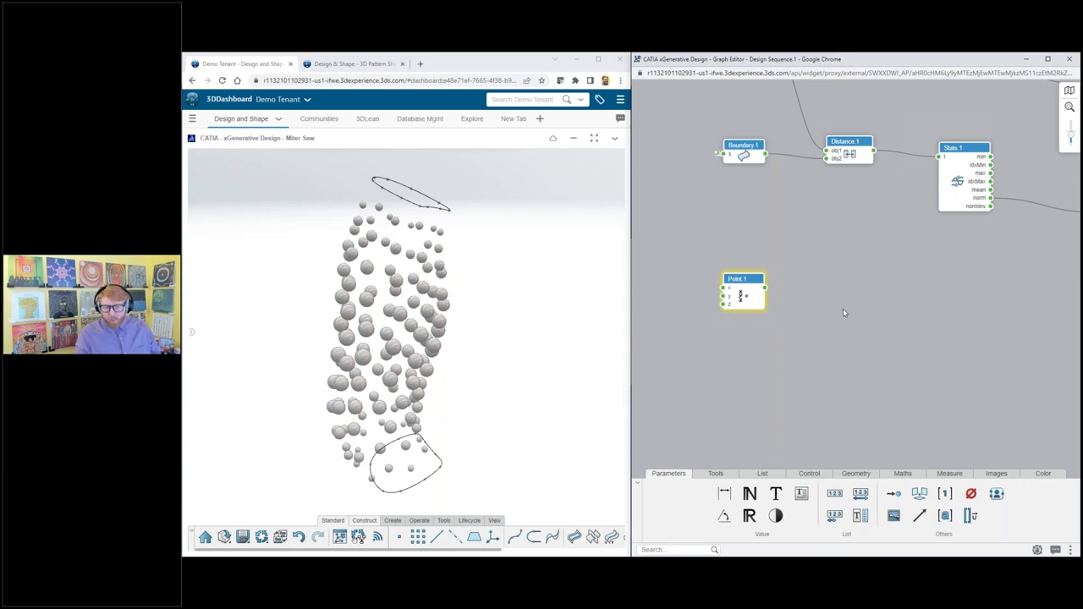
Step: Move Point.1 in the 3D view from the origin to about the middle of the handle's sphere pattern
{"action": "scroll", "coordinate": [317, 288], "scroll_direction": "up", "scroll_amount": 5}
{"action": "scroll", "coordinate": [397, 338], "scroll_direction": "down", "scroll_amount": 8}
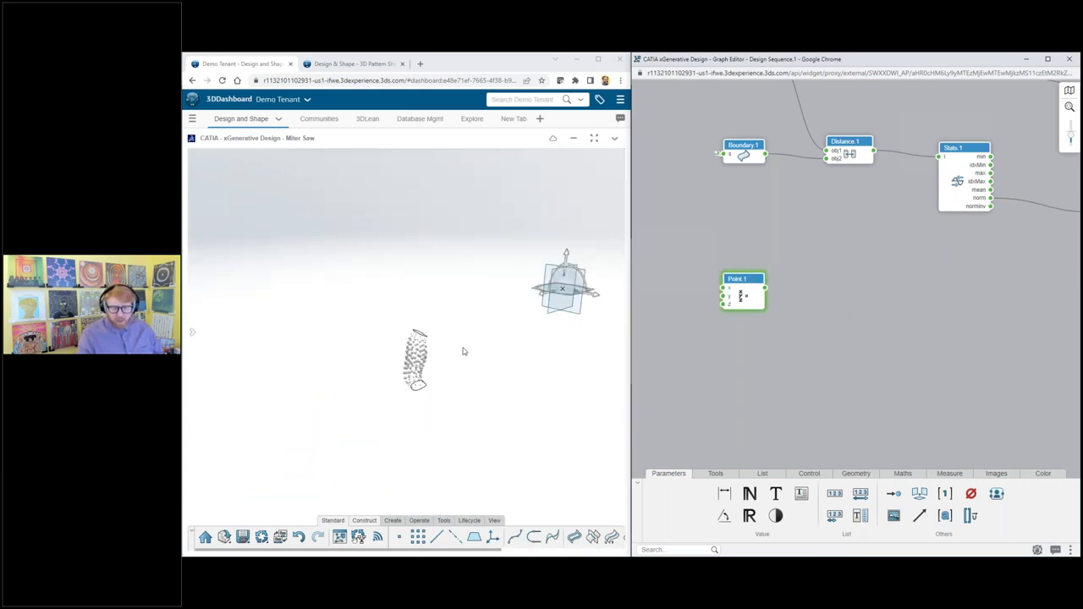
{"action": "scroll", "coordinate": [463, 348], "scroll_direction": "up", "scroll_amount": 1}
{"action": "left_click", "coordinate": [525, 354]}
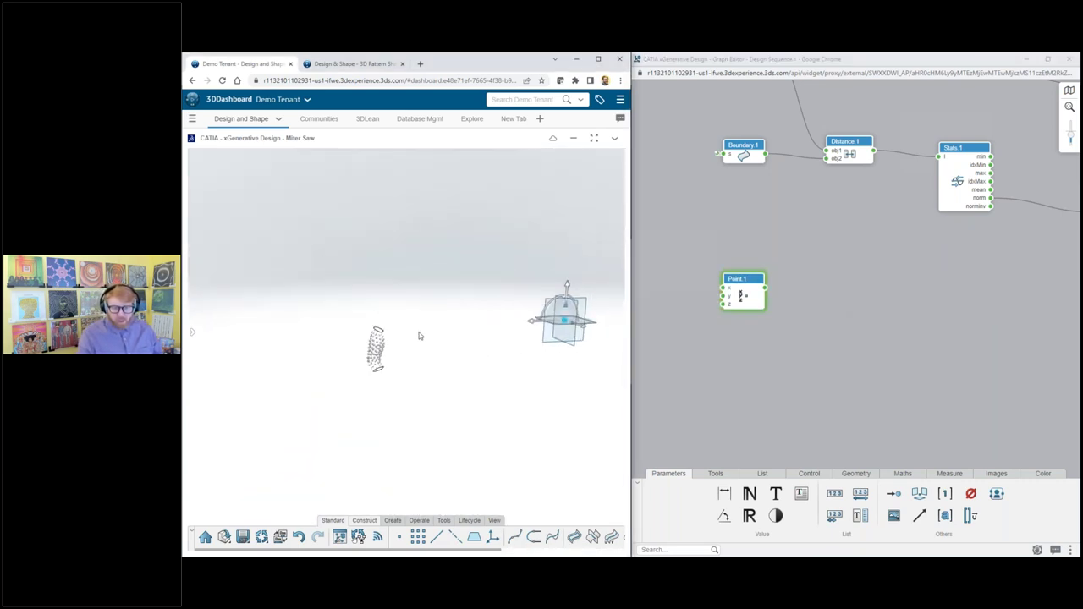
{"action": "left_click_drag", "start_coordinate": [546, 313], "coordinate": [308, 313]}
{"action": "scroll", "coordinate": [330, 344], "scroll_direction": "up", "scroll_amount": 5}
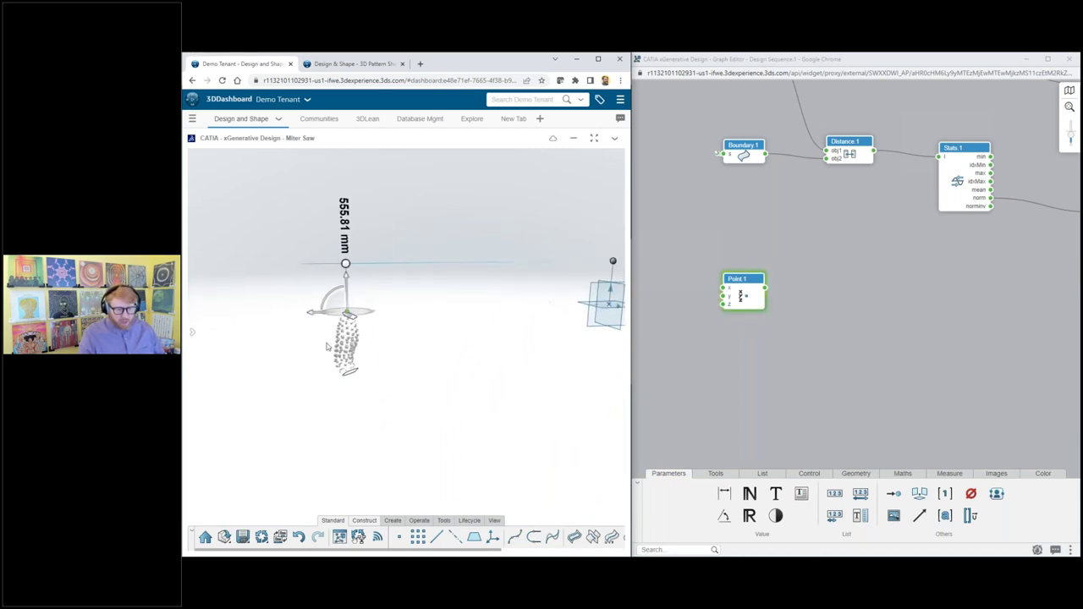
{"action": "left_click_drag", "start_coordinate": [368, 232], "coordinate": [371, 315]}
{"action": "middle_click_drag", "start_coordinate": [379, 273], "coordinate": [396, 449]}
{"action": "left_click_drag", "start_coordinate": [378, 335], "coordinate": [381, 412]}
{"action": "middle_click_drag", "start_coordinate": [454, 449], "coordinate": [408, 244]}
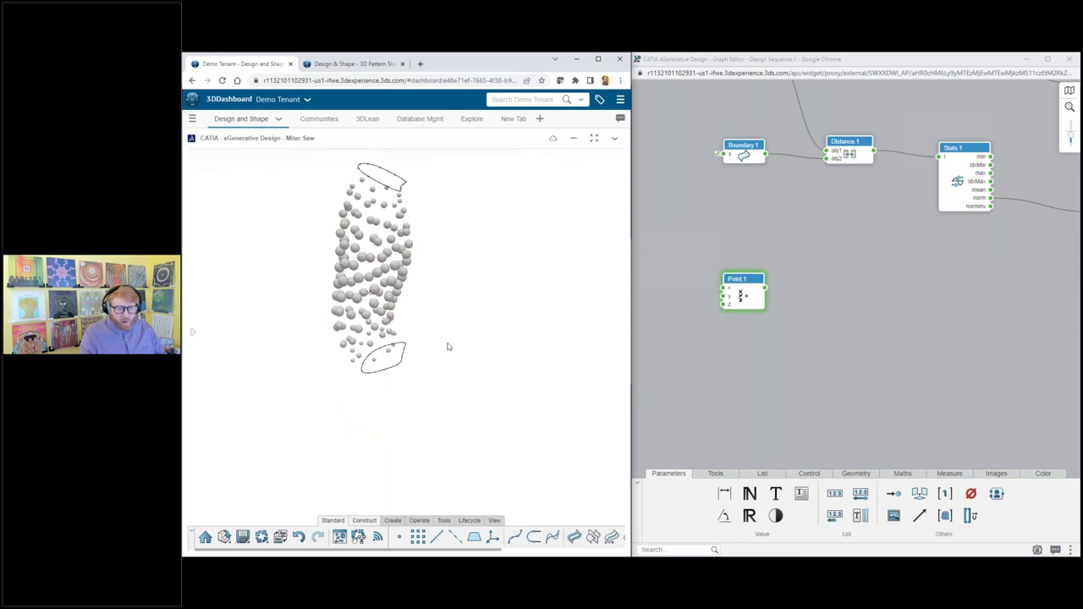
{"action": "middle_click_drag", "start_coordinate": [448, 347], "coordinate": [394, 275]}
{"action": "left_click", "coordinate": [373, 284]}
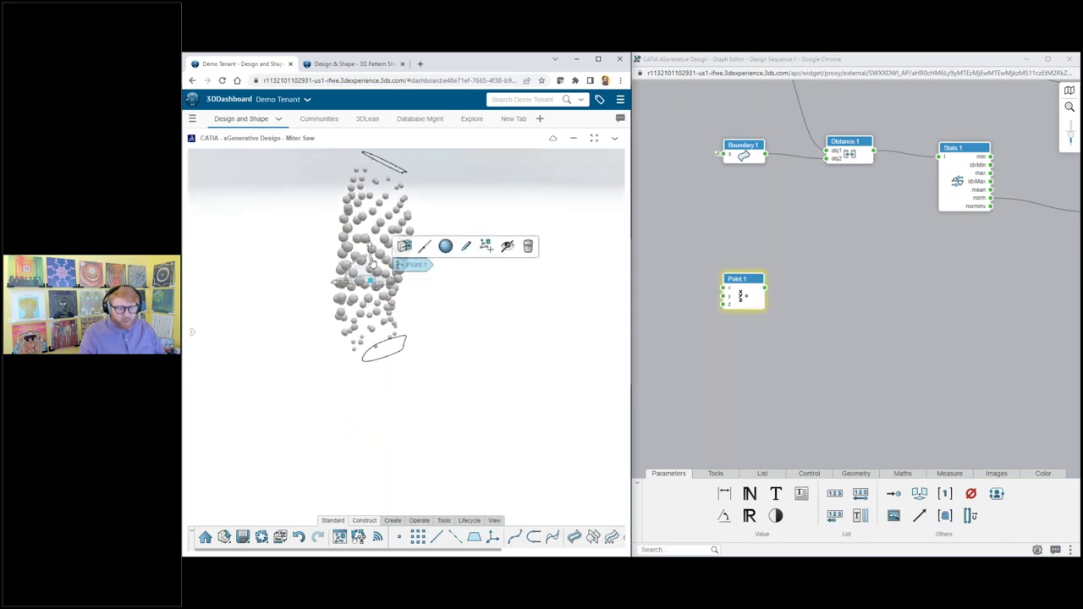
{"action": "left_click_drag", "start_coordinate": [369, 251], "coordinate": [489, 311]}
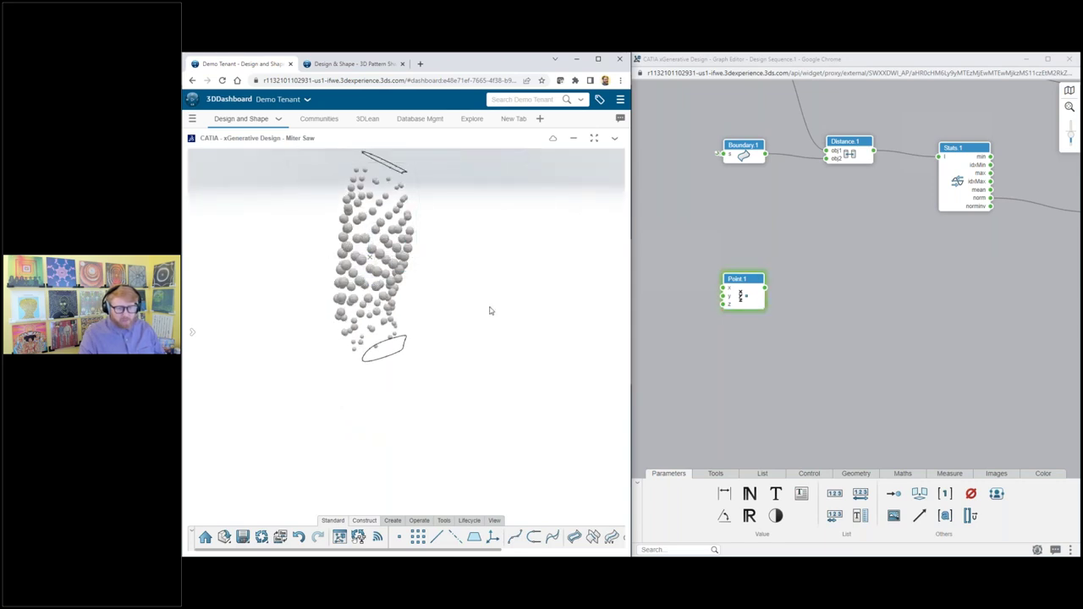
Step: Place the Point.1 node directly under Boundary.1 and connect its output to the obj2 input of Distance.1 in place of the boundary
{"action": "scroll", "coordinate": [718, 300], "scroll_direction": "down", "scroll_amount": 3}
{"action": "scroll", "coordinate": [843, 281], "scroll_direction": "up", "scroll_amount": 3}
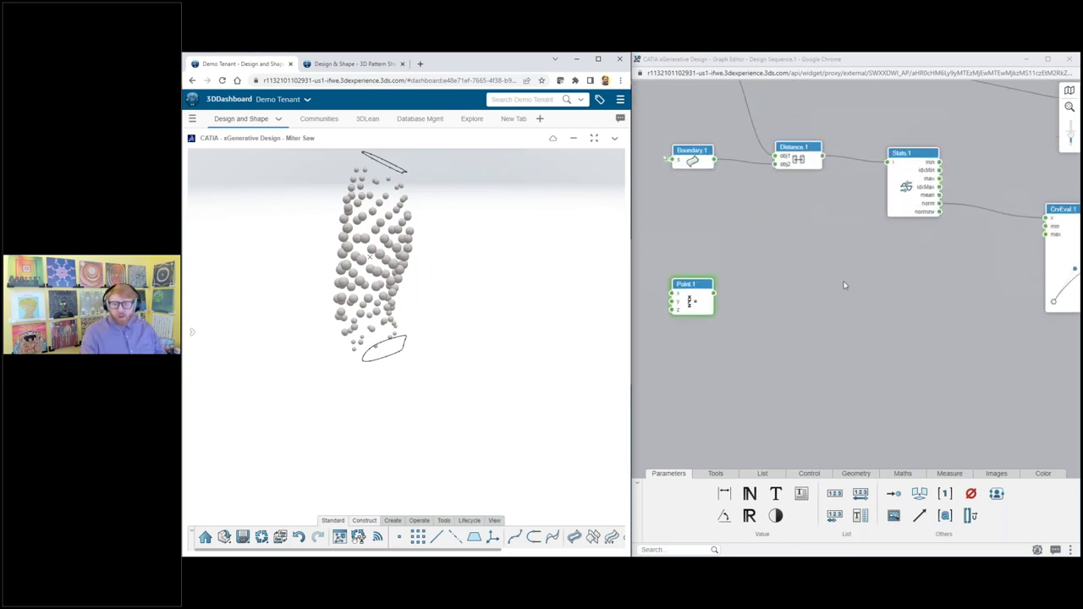
{"action": "scroll", "coordinate": [825, 253], "scroll_direction": "down", "scroll_amount": 2}
{"action": "scroll", "coordinate": [824, 250], "scroll_direction": "up", "scroll_amount": 2}
{"action": "left_click_drag", "start_coordinate": [716, 291], "coordinate": [719, 213]}
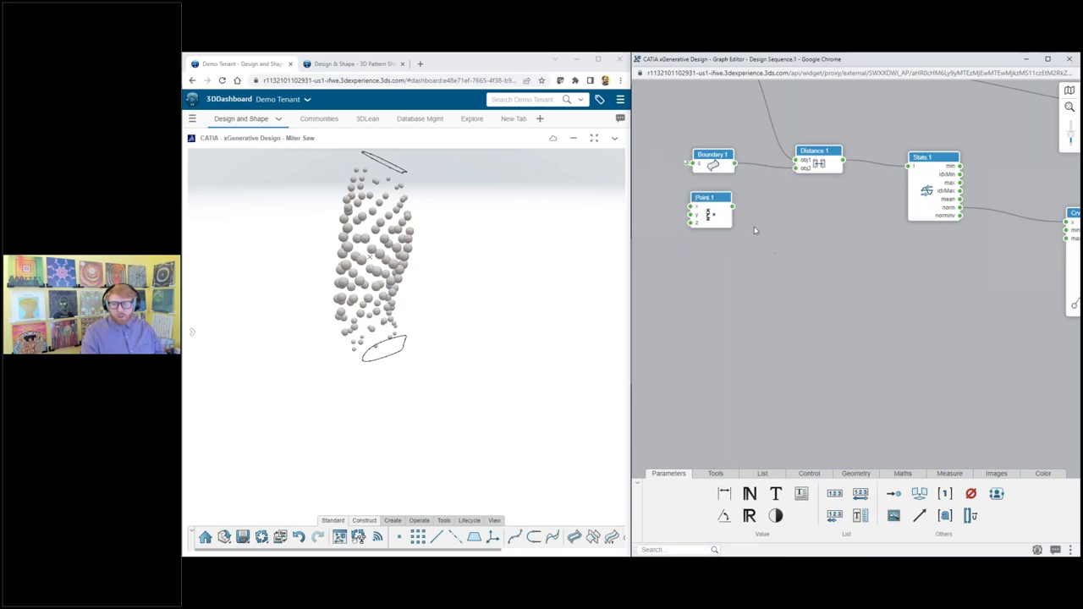
{"action": "left_click_drag", "start_coordinate": [793, 173], "coordinate": [732, 206]}
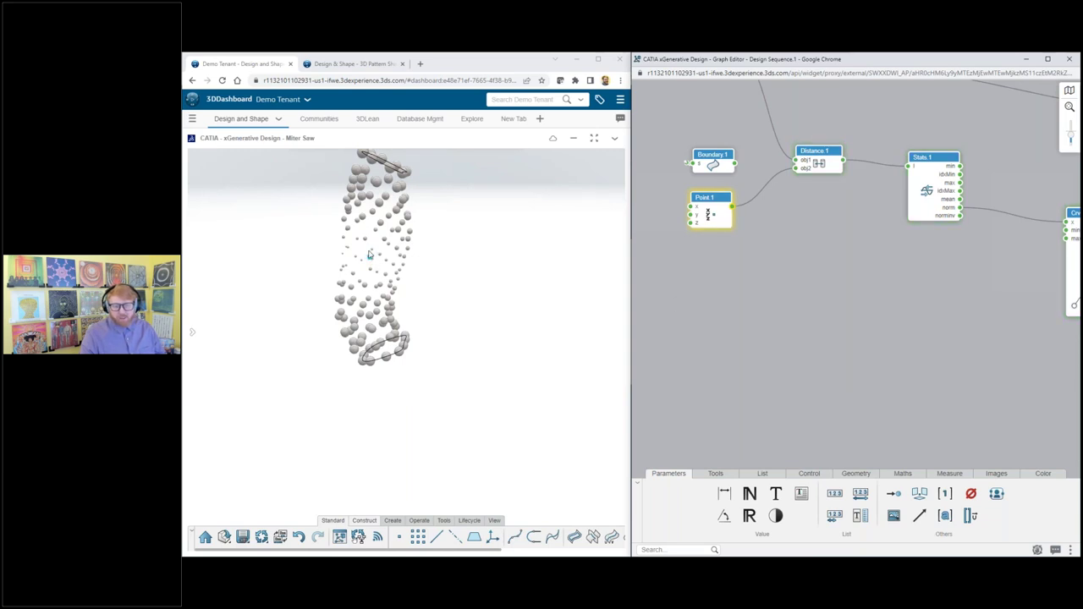
Step: Replace the norm connection into the x input of CrvEval.1 with the norminv output of Stats.1
{"action": "scroll", "coordinate": [853, 241], "scroll_direction": "up", "scroll_amount": 3}
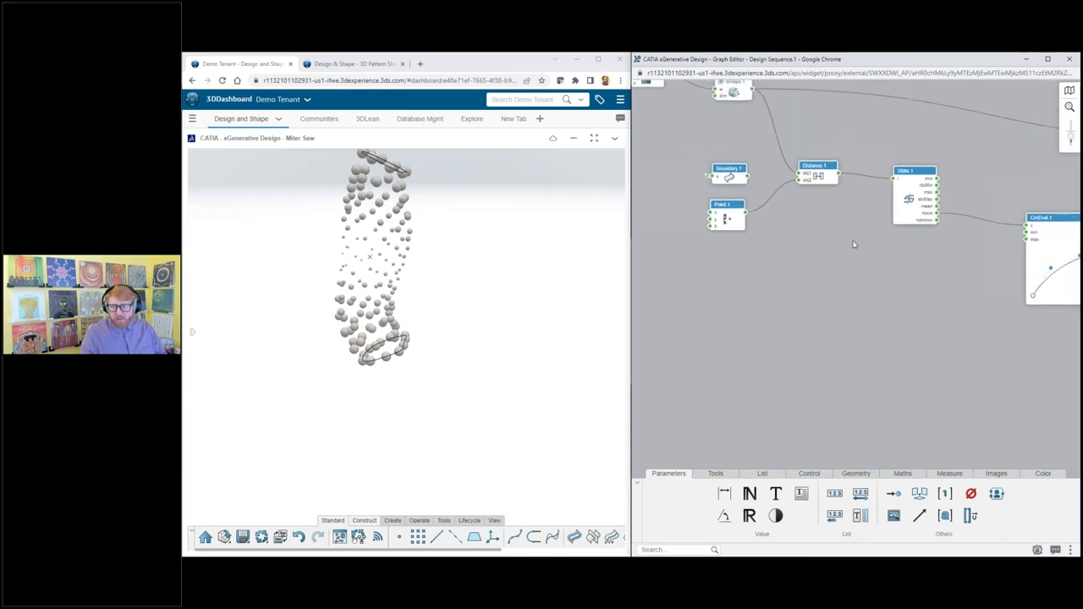
{"action": "middle_click_drag", "start_coordinate": [947, 246], "coordinate": [947, 304]}
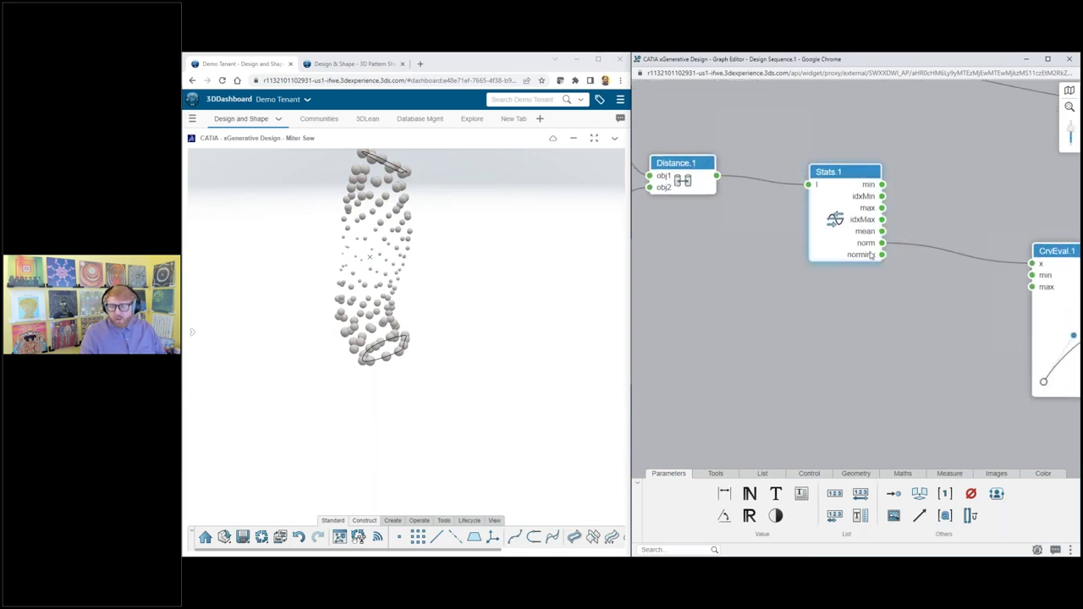
{"action": "left_click_drag", "start_coordinate": [1033, 267], "coordinate": [1032, 263]}
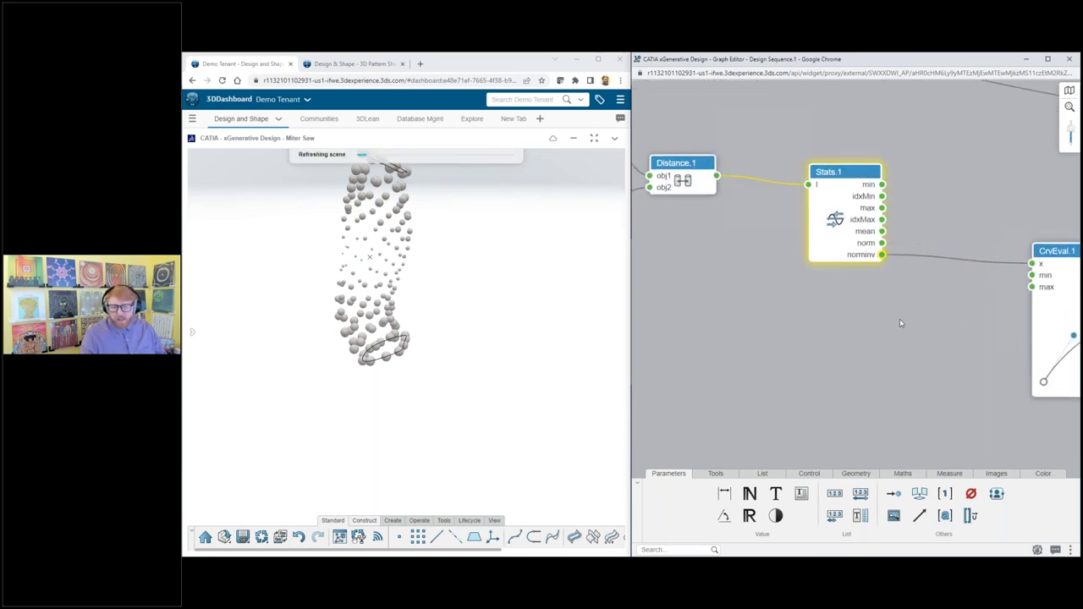
Step: Move Point.1 to several spots around the handle to shift the largest spheres, finishing near the handle's mid-height
{"action": "left_click", "coordinate": [371, 259]}
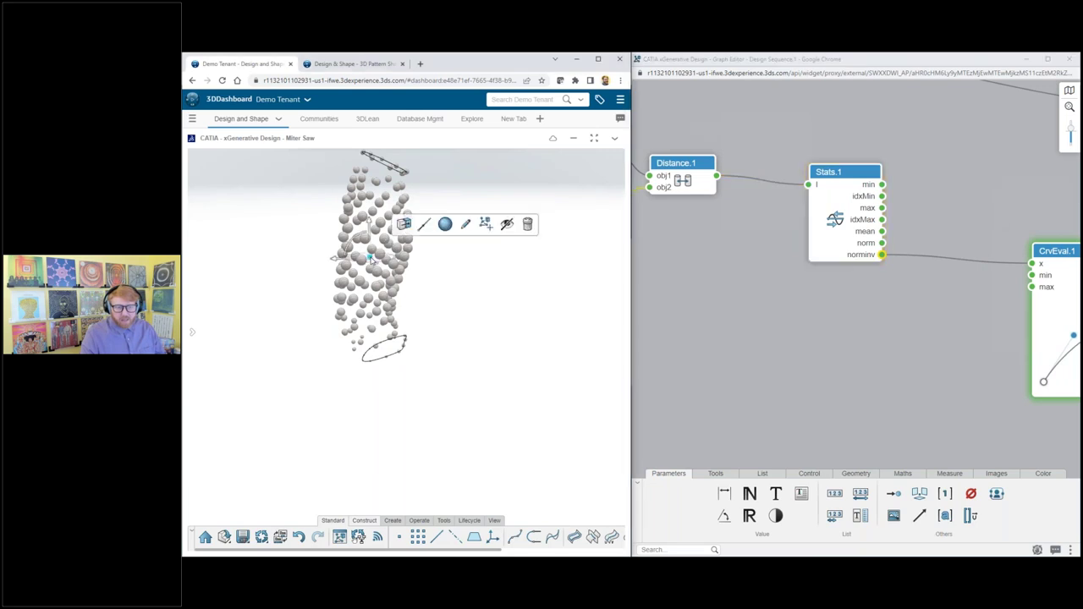
{"action": "left_click_drag", "start_coordinate": [372, 239], "coordinate": [369, 203]}
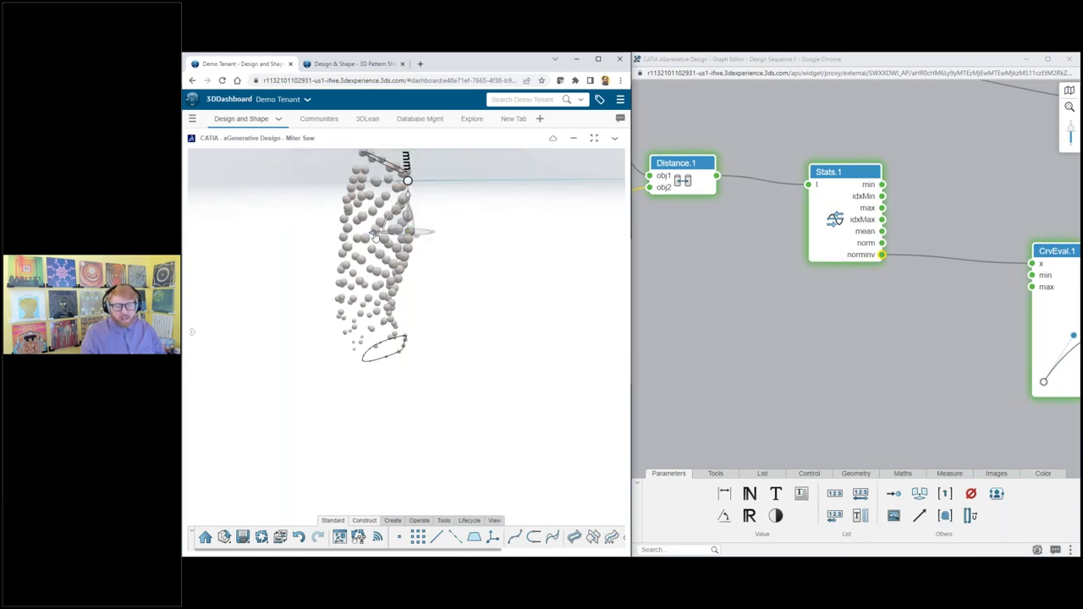
{"action": "left_click_drag", "start_coordinate": [383, 237], "coordinate": [385, 238]}
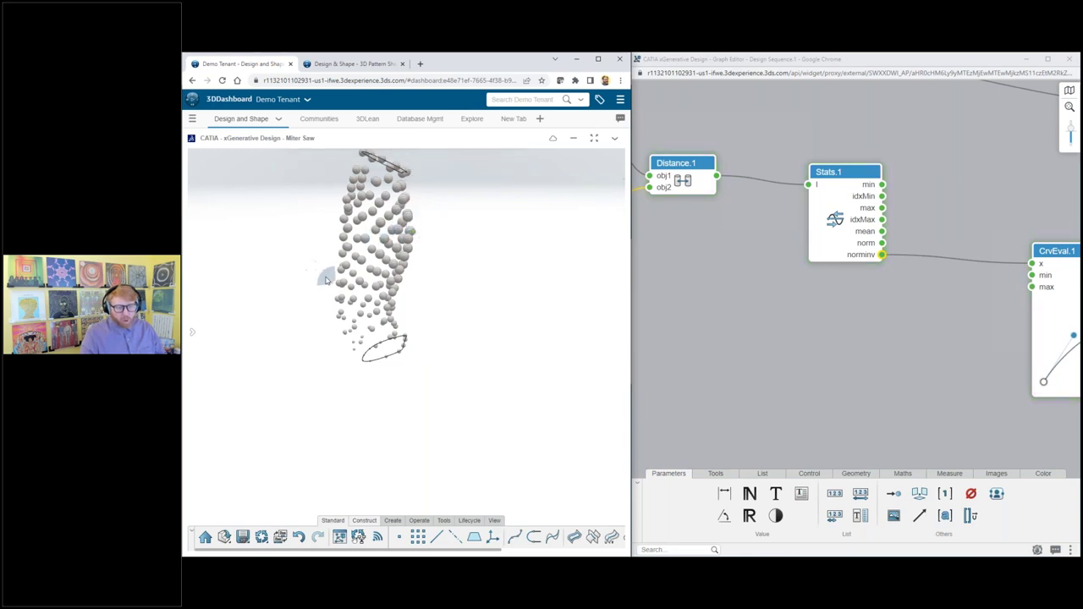
{"action": "left_click_drag", "start_coordinate": [325, 280], "coordinate": [328, 281]}
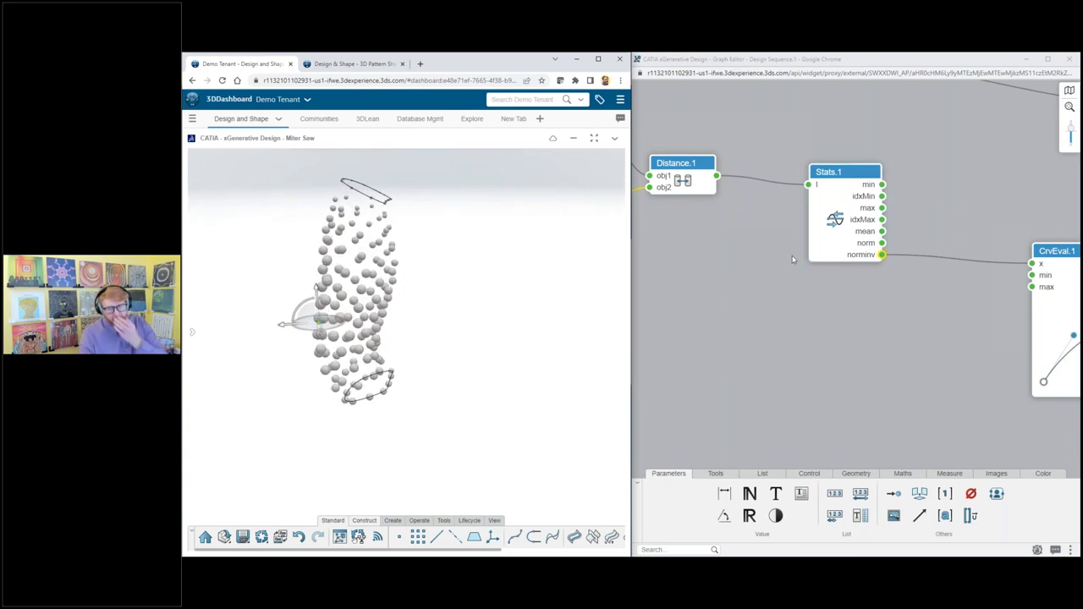
{"action": "left_click", "coordinate": [724, 329]}
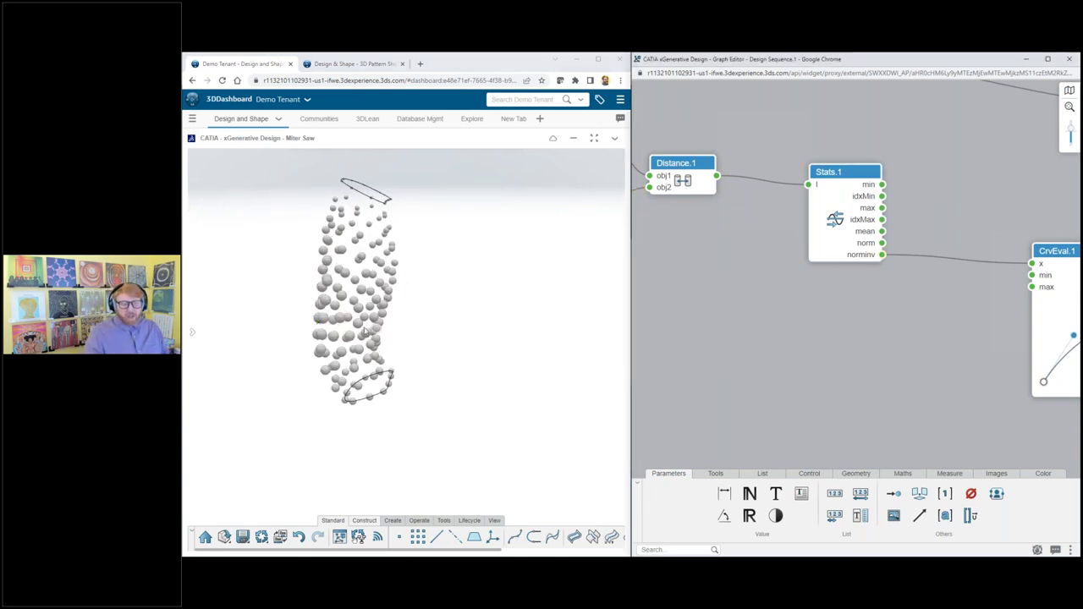
{"action": "left_click", "coordinate": [319, 328]}
{"action": "left_click_drag", "start_coordinate": [314, 317], "coordinate": [340, 280]}
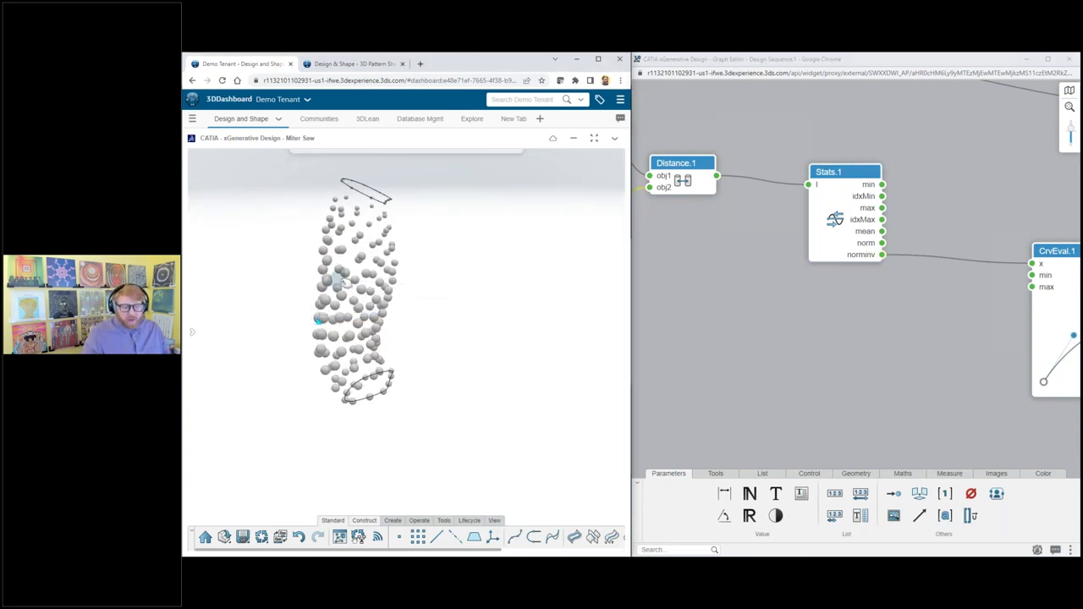
{"action": "left_click", "coordinate": [762, 314]}
{"action": "scroll", "coordinate": [761, 314], "scroll_direction": "down", "scroll_amount": 5}
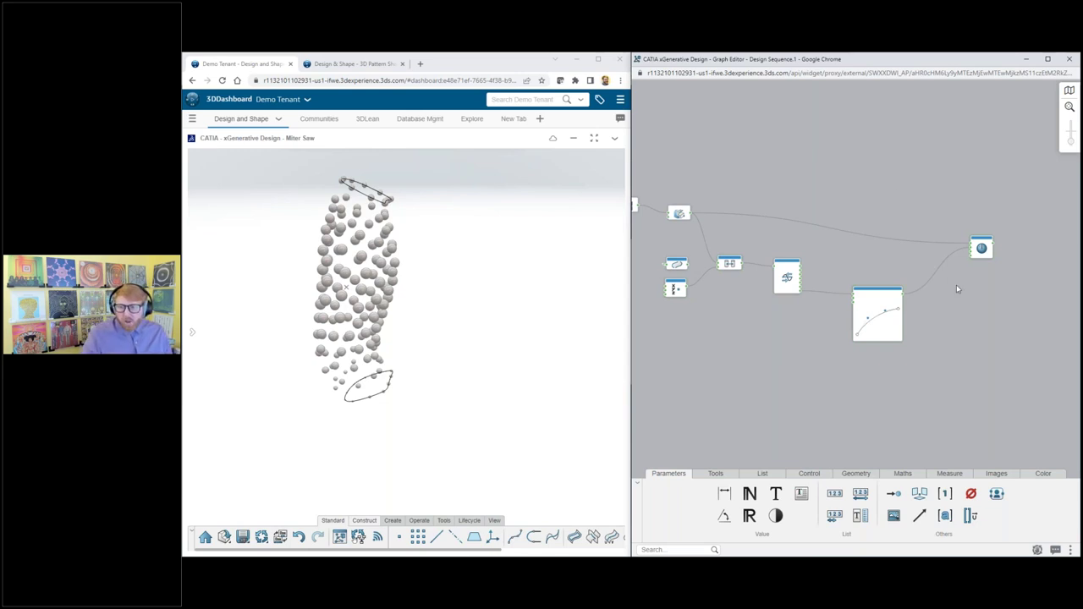
{"action": "scroll", "coordinate": [996, 282], "scroll_direction": "down", "scroll_amount": 3}
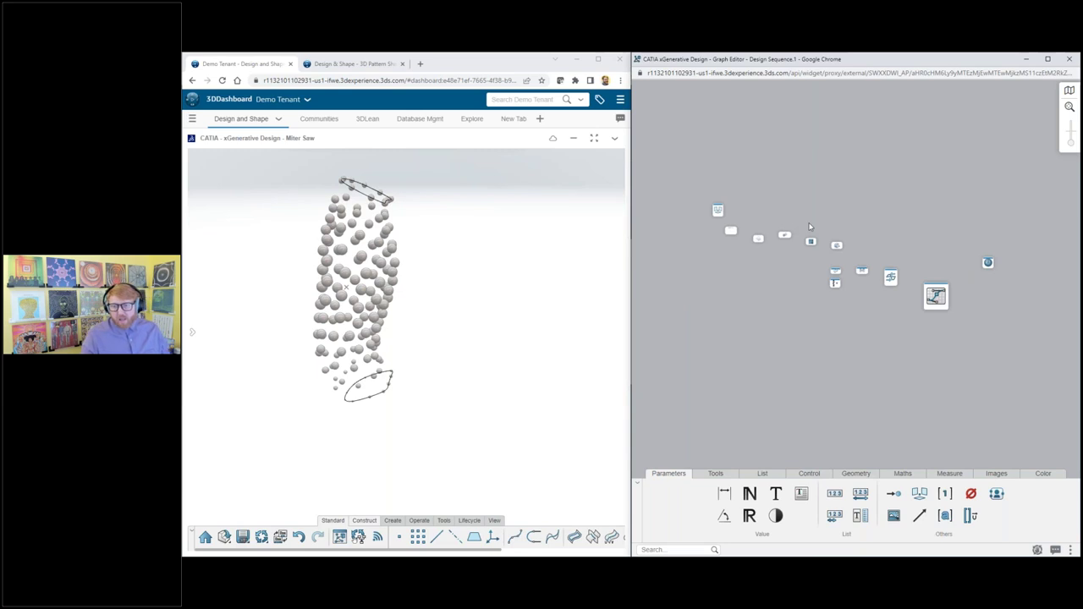
{"action": "scroll", "coordinate": [809, 225], "scroll_direction": "up", "scroll_amount": 4}
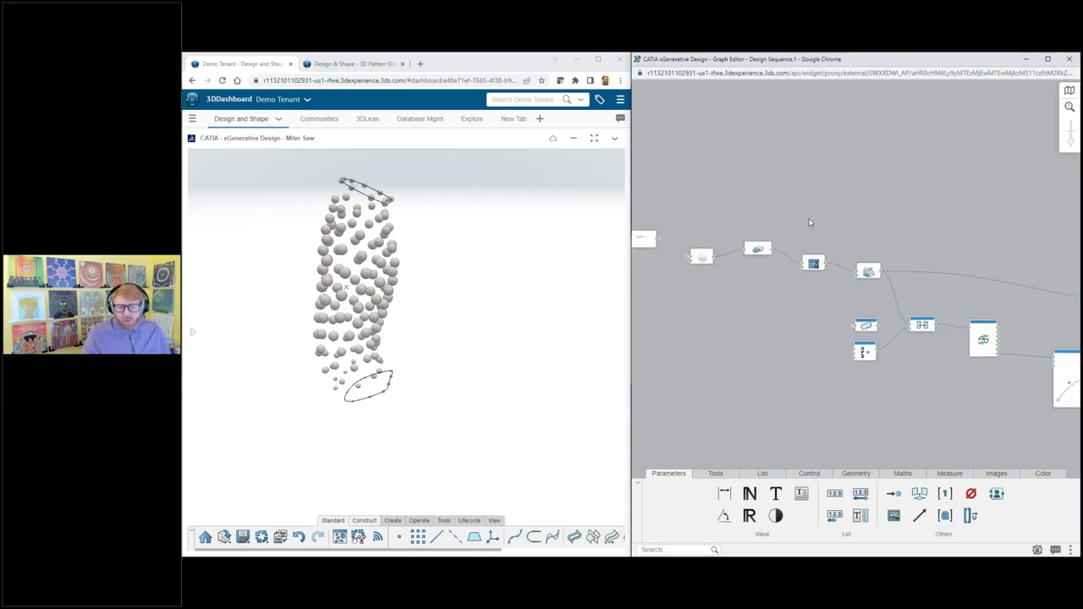
{"action": "double_click", "coordinate": [809, 222]}
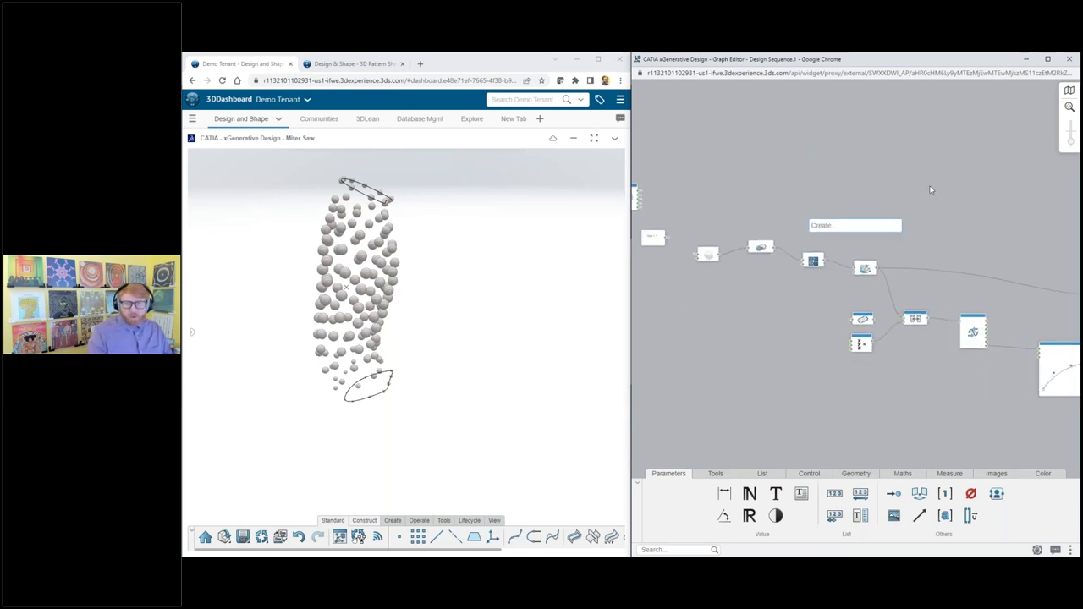
{"action": "left_click", "coordinate": [934, 140]}
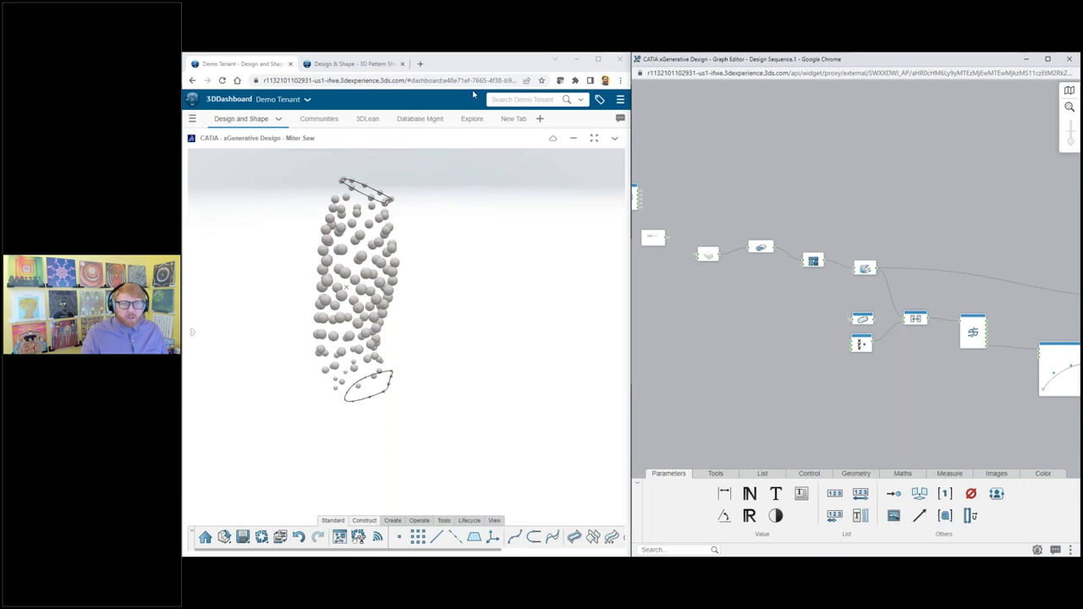
Step: Switch to the Design & Shape dashboard, open its Voronoi page and view the Voronoi Growth animation at full size
{"action": "left_click", "coordinate": [367, 63]}
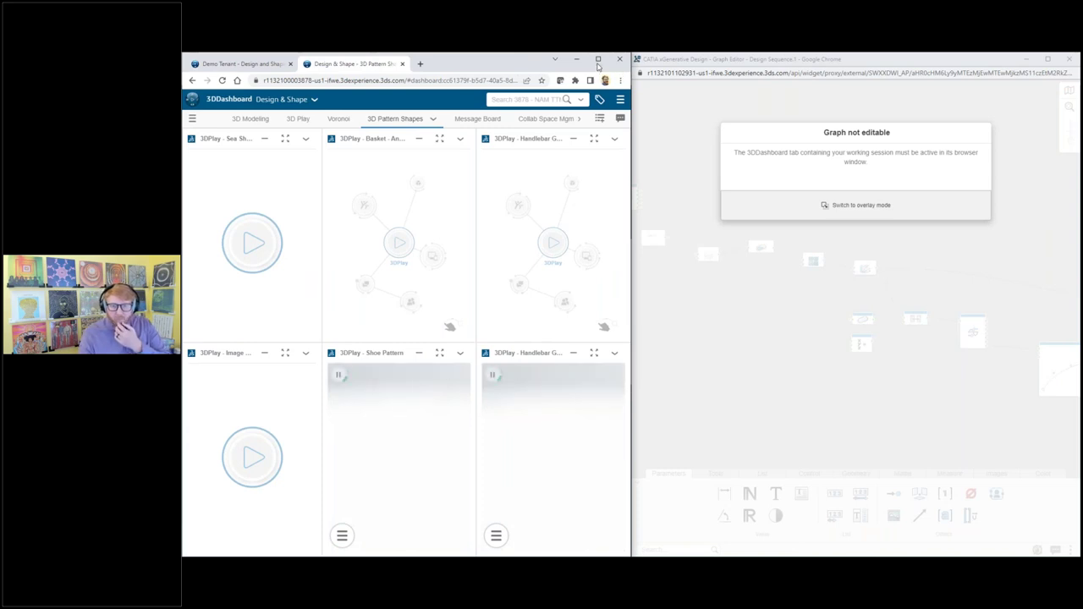
{"action": "left_click", "coordinate": [597, 61]}
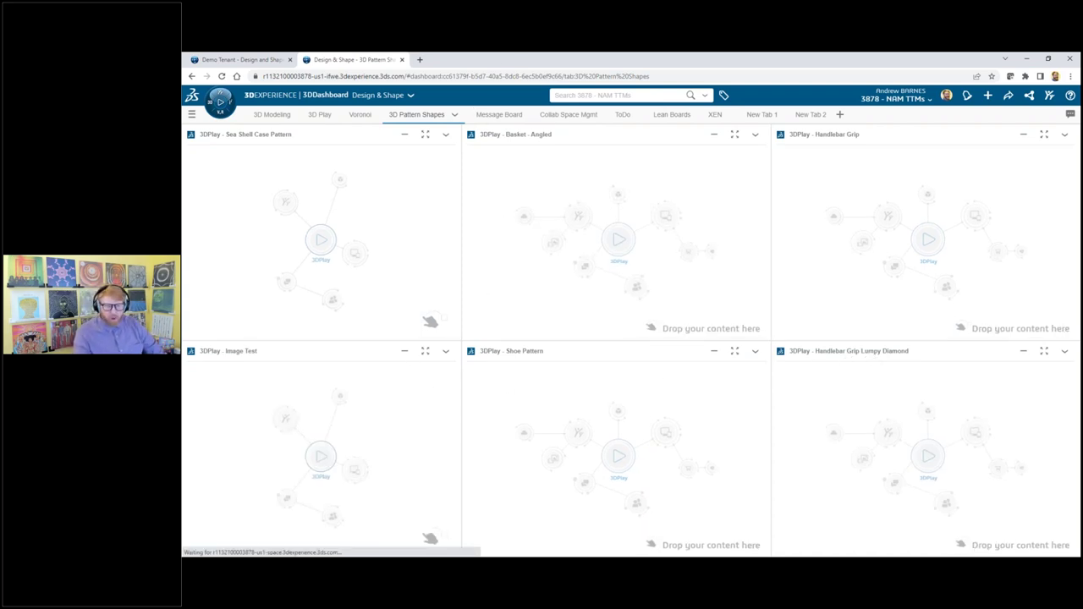
{"action": "left_click", "coordinate": [359, 114]}
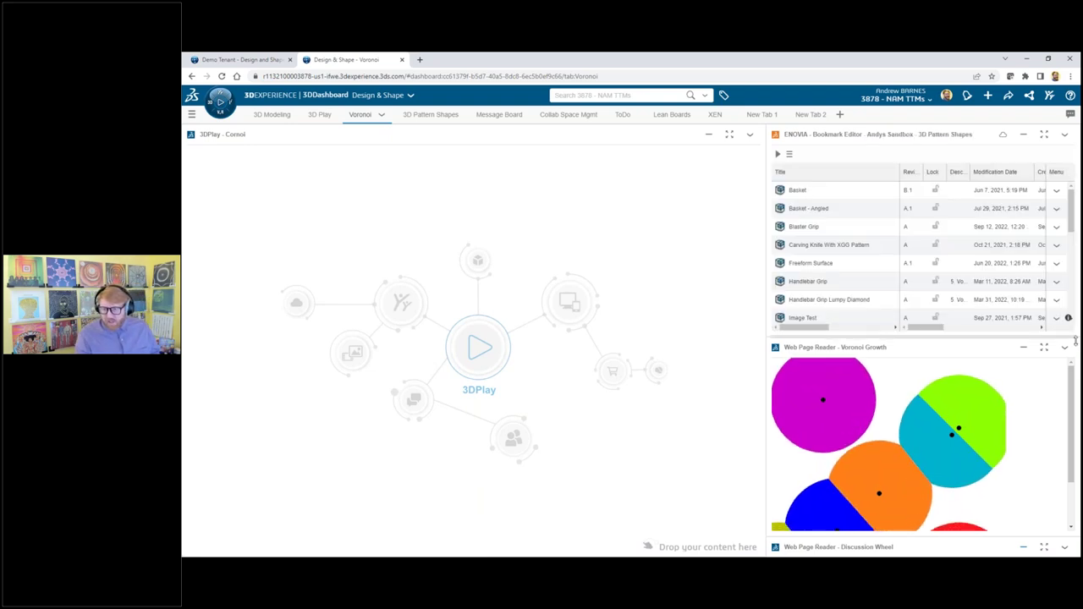
{"action": "left_click", "coordinate": [1043, 347]}
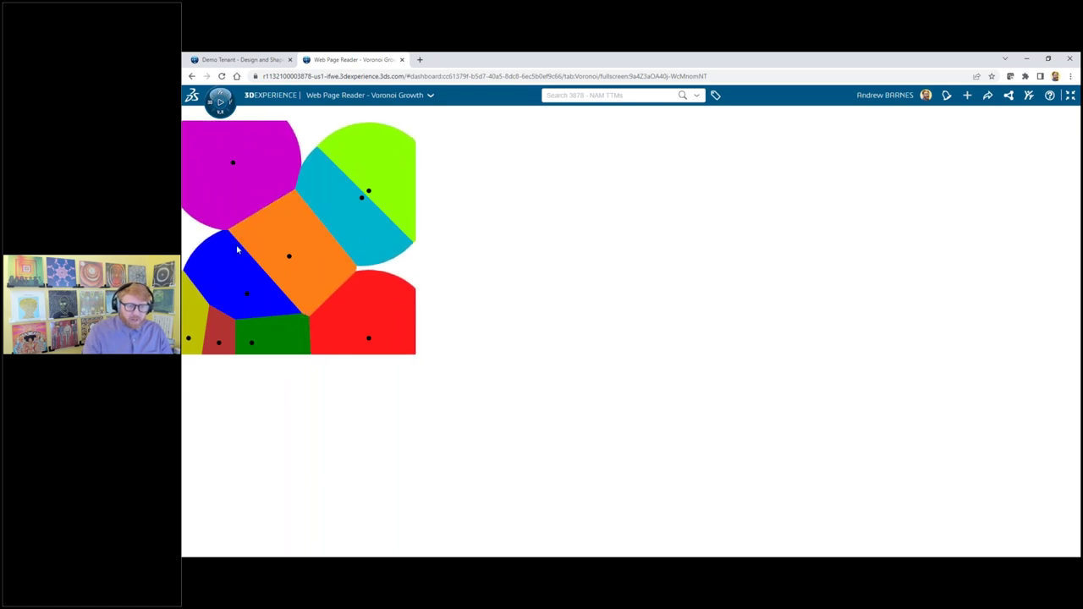
{"action": "left_click", "coordinate": [1070, 96]}
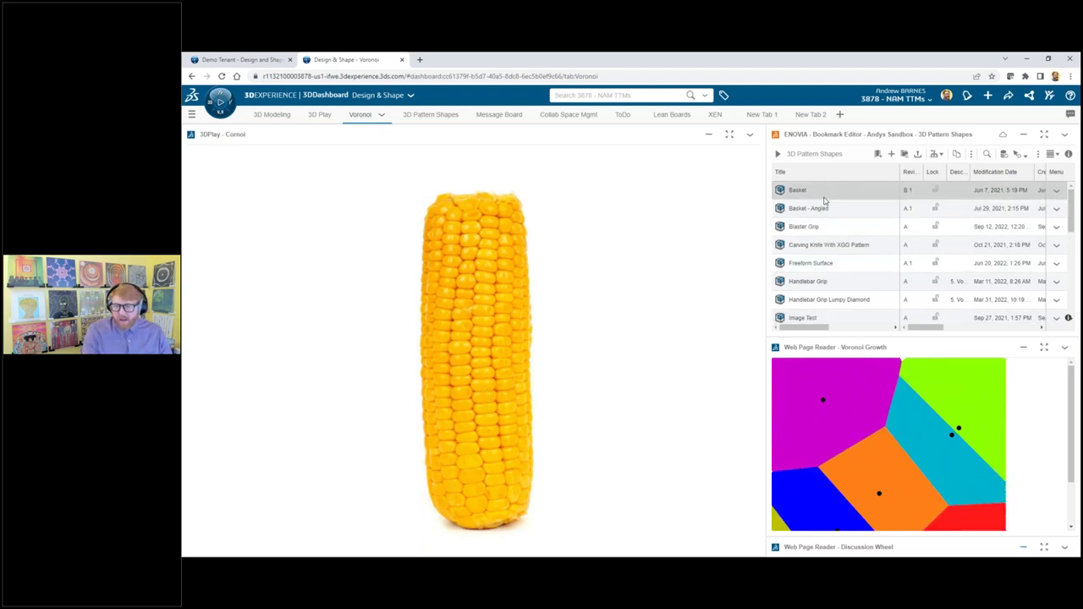
Step: Expand the bookmark tree in the Bookmark Editor and open the Voronoi Examples bookmark
{"action": "left_click", "coordinate": [777, 156]}
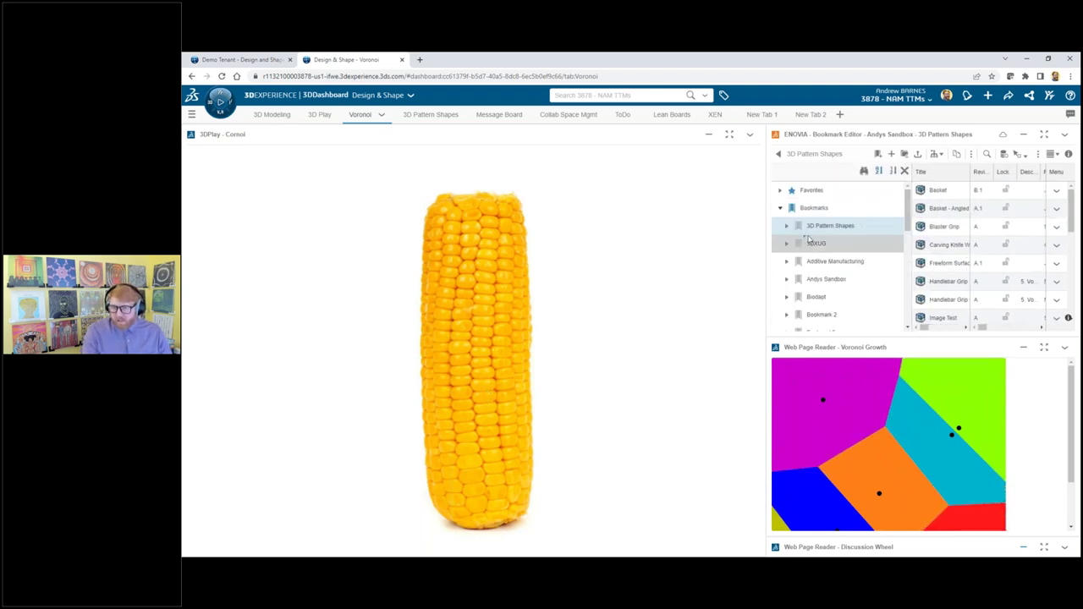
{"action": "scroll", "coordinate": [814, 245], "scroll_direction": "down", "scroll_amount": 5}
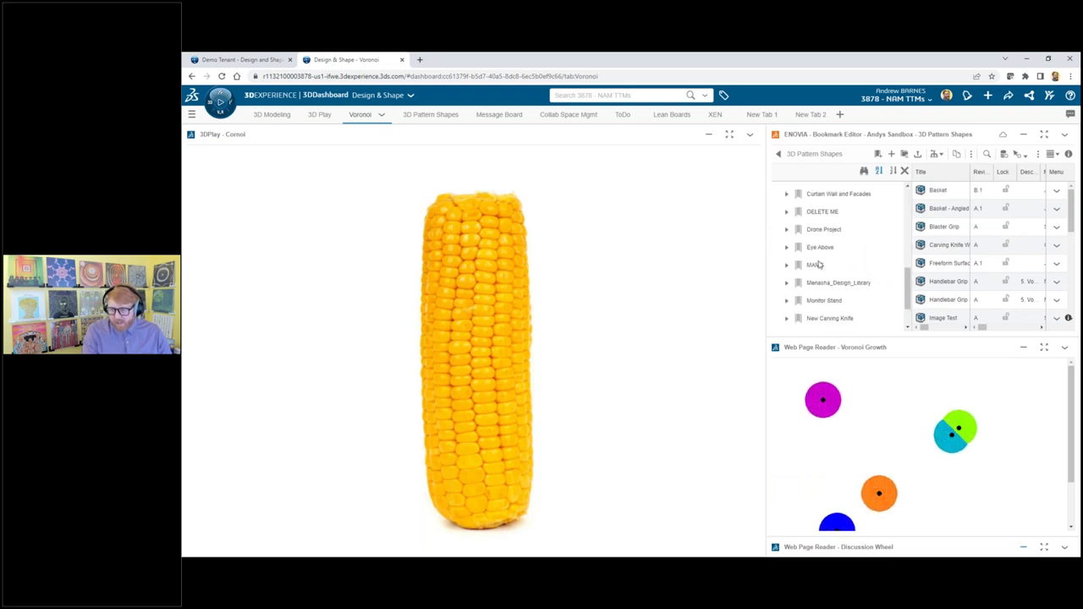
{"action": "left_click", "coordinate": [822, 269]}
{"action": "scroll", "coordinate": [829, 287], "scroll_direction": "down", "scroll_amount": 2}
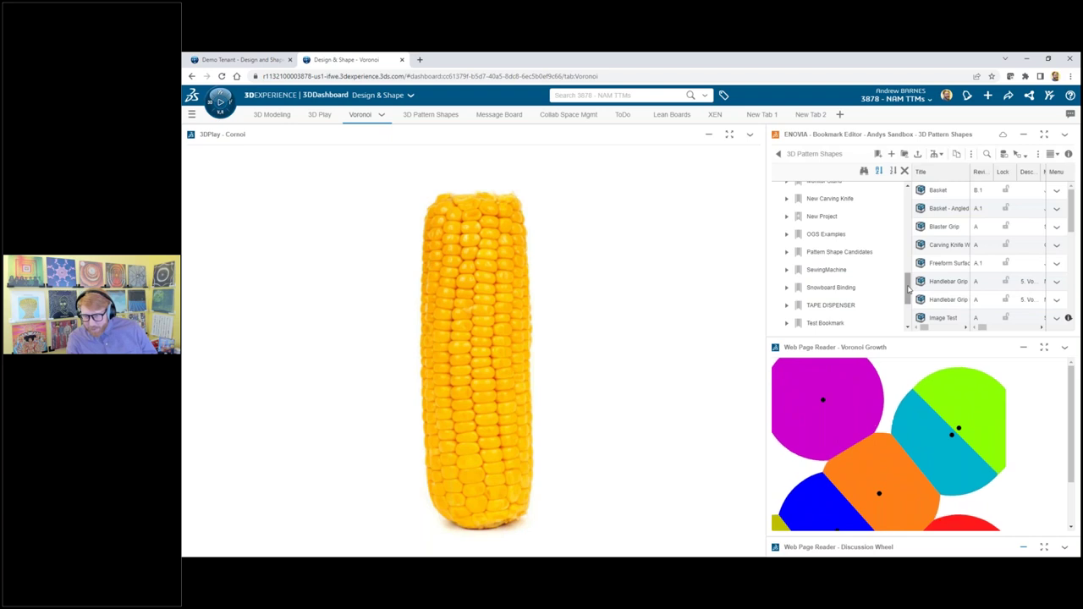
{"action": "scroll", "coordinate": [907, 306], "scroll_direction": "down", "scroll_amount": 2}
{"action": "scroll", "coordinate": [910, 310], "scroll_direction": "down", "scroll_amount": 1}
{"action": "left_click", "coordinate": [847, 306]}
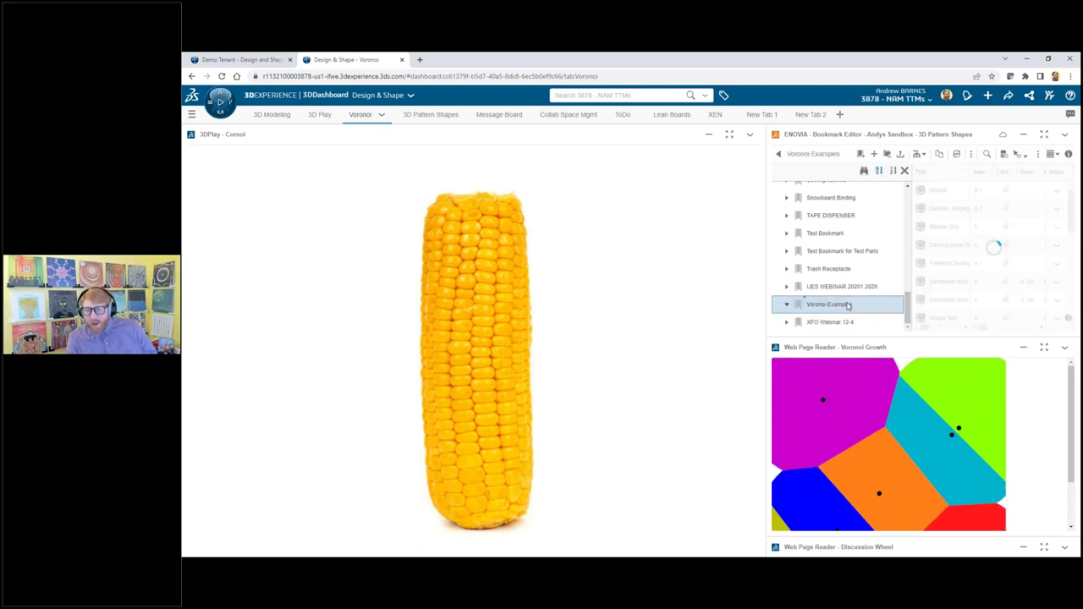
Step: Close the bookmark tree and view the Beeeees, Dragonfly Wing, Bubble Pack, Giraffe and New Balance 1080 examples in 3DPlay
{"action": "left_click", "coordinate": [904, 172]}
{"action": "left_click_drag", "start_coordinate": [814, 192], "coordinate": [508, 254]}
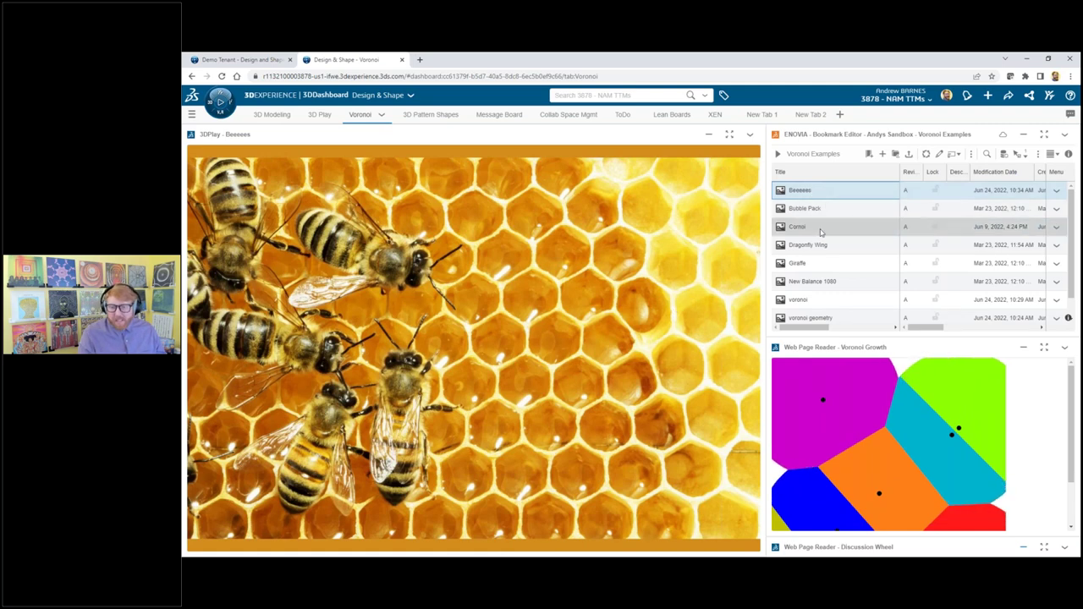
{"action": "left_click_drag", "start_coordinate": [812, 247], "coordinate": [626, 264]}
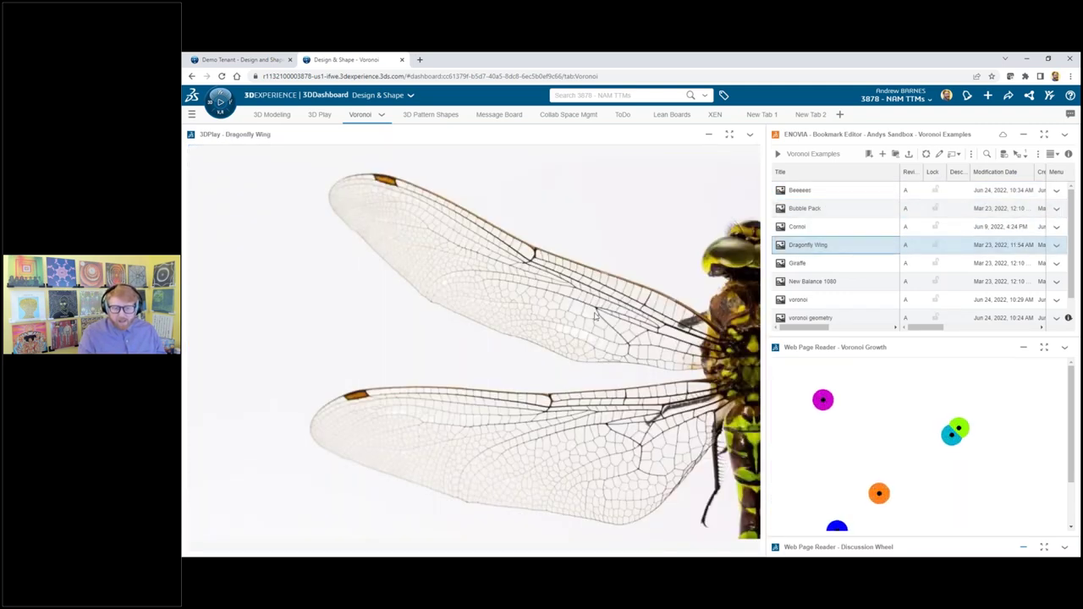
{"action": "left_click_drag", "start_coordinate": [803, 208], "coordinate": [574, 255]}
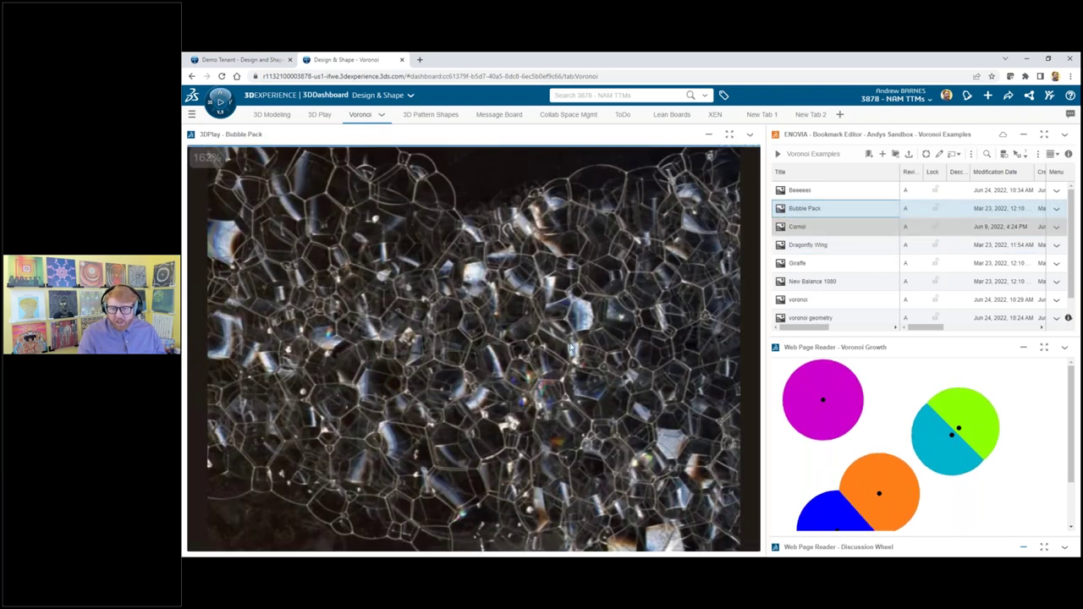
{"action": "left_click_drag", "start_coordinate": [802, 263], "coordinate": [506, 276]}
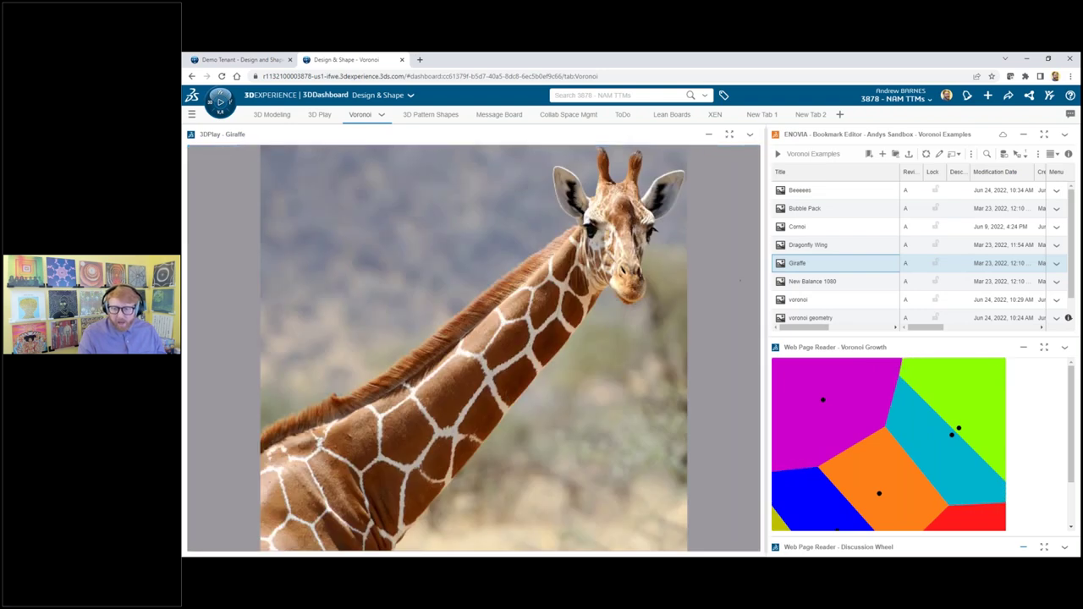
{"action": "left_click_drag", "start_coordinate": [812, 281], "coordinate": [440, 257]}
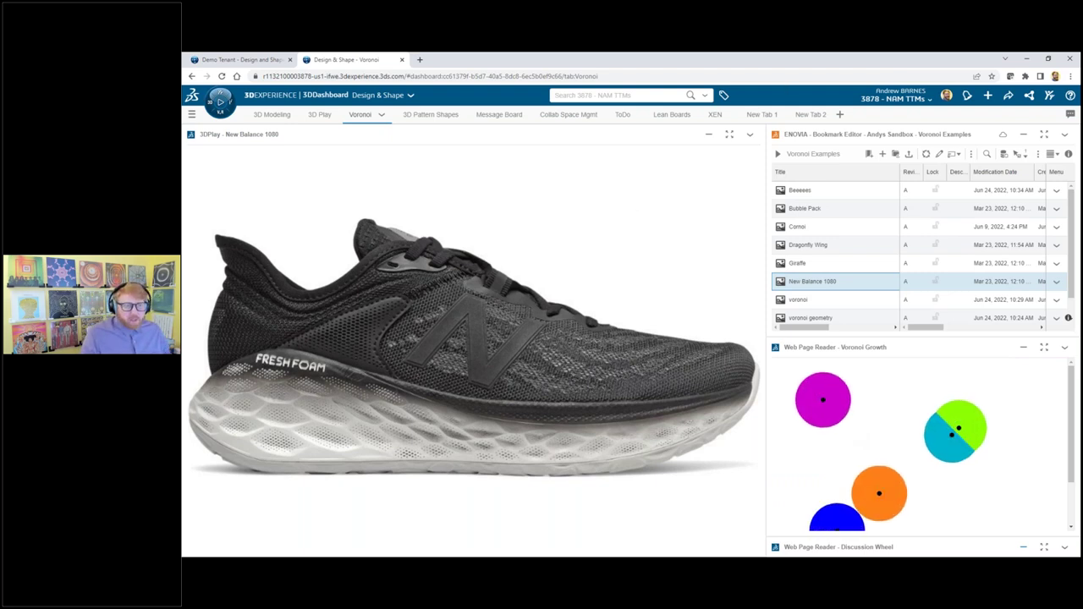
Step: Return to the Demo Tenant dashboard's Miter Saw model and open the Graph Editor side by side with the 3D view
{"action": "left_click", "coordinate": [235, 60]}
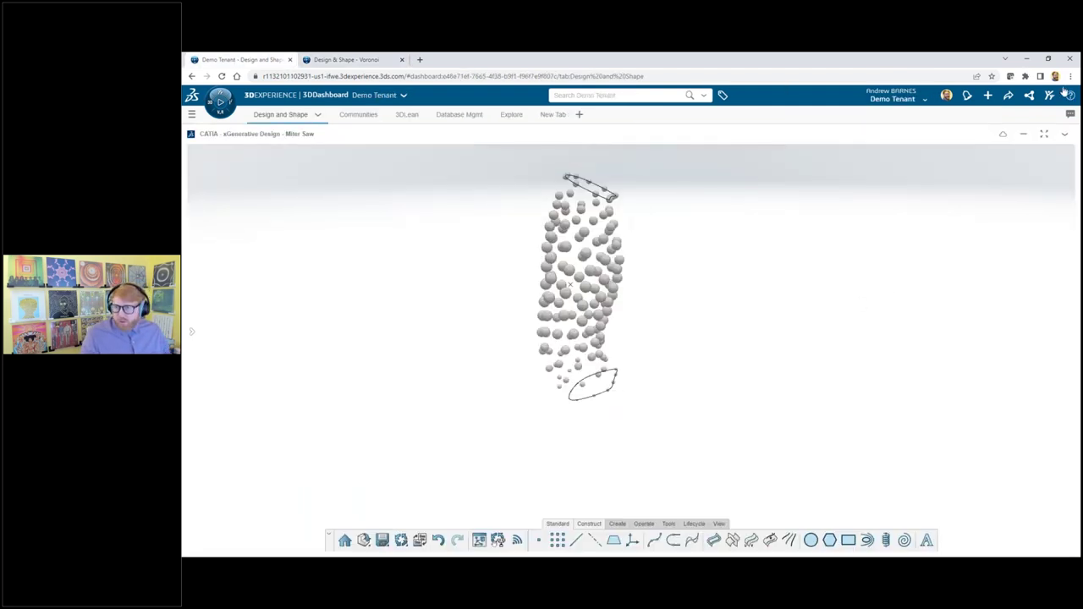
{"action": "left_click", "coordinate": [479, 539]}
{"action": "left_click_drag", "start_coordinate": [538, 61], "coordinate": [183, 173]}
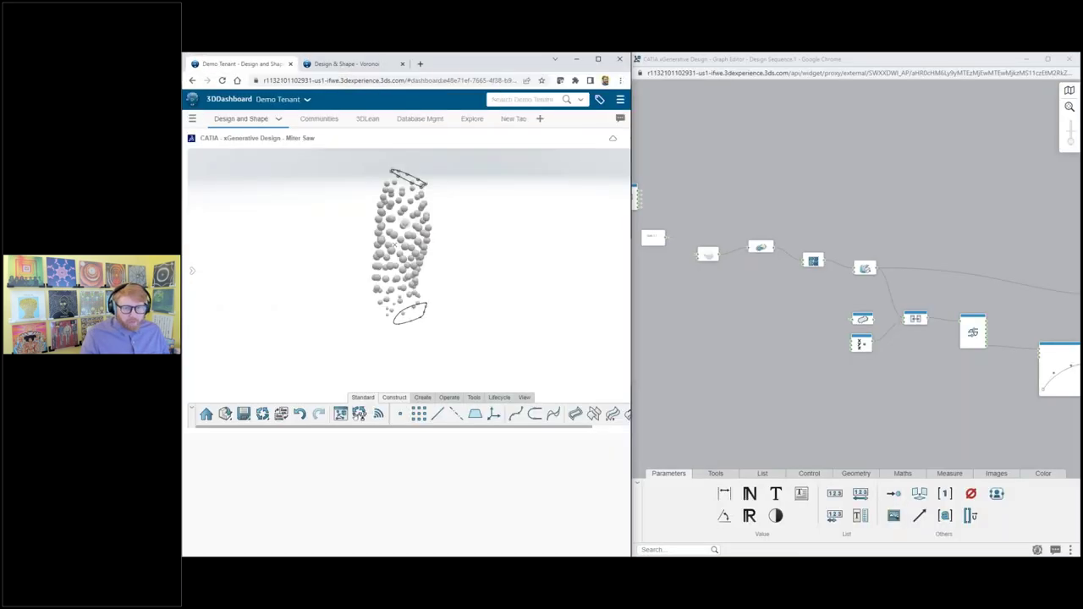
{"action": "scroll", "coordinate": [300, 298], "scroll_direction": "up", "scroll_amount": 1}
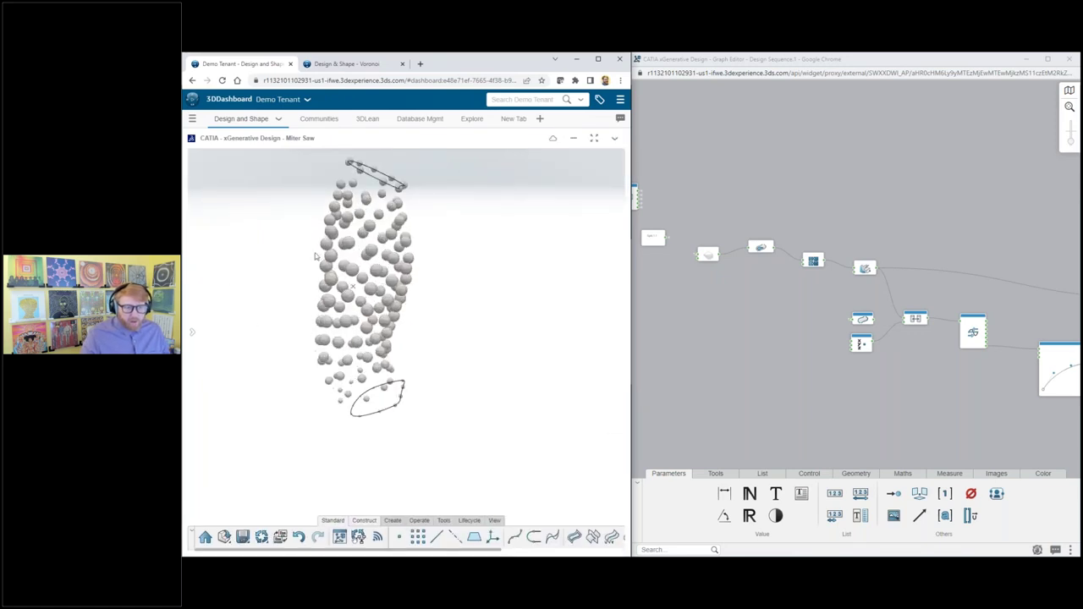
{"action": "scroll", "coordinate": [315, 252], "scroll_direction": "down", "scroll_amount": 1}
{"action": "scroll", "coordinate": [321, 222], "scroll_direction": "up", "scroll_amount": 1}
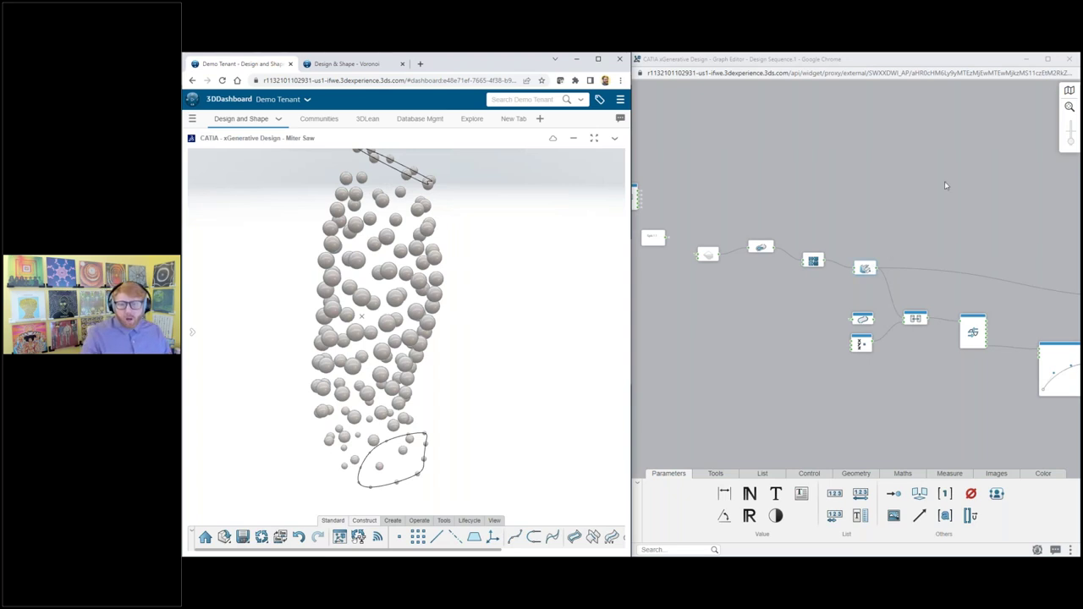
Step: Add a Voronoi node to the graph above the Fill.1 node
{"action": "left_click", "coordinate": [758, 307]}
{"action": "scroll", "coordinate": [801, 226], "scroll_direction": "up", "scroll_amount": 2}
{"action": "scroll", "coordinate": [786, 224], "scroll_direction": "down", "scroll_amount": 4}
{"action": "scroll", "coordinate": [664, 202], "scroll_direction": "up", "scroll_amount": 4}
{"action": "scroll", "coordinate": [862, 245], "scroll_direction": "up", "scroll_amount": 2}
{"action": "double_click", "coordinate": [879, 204]}
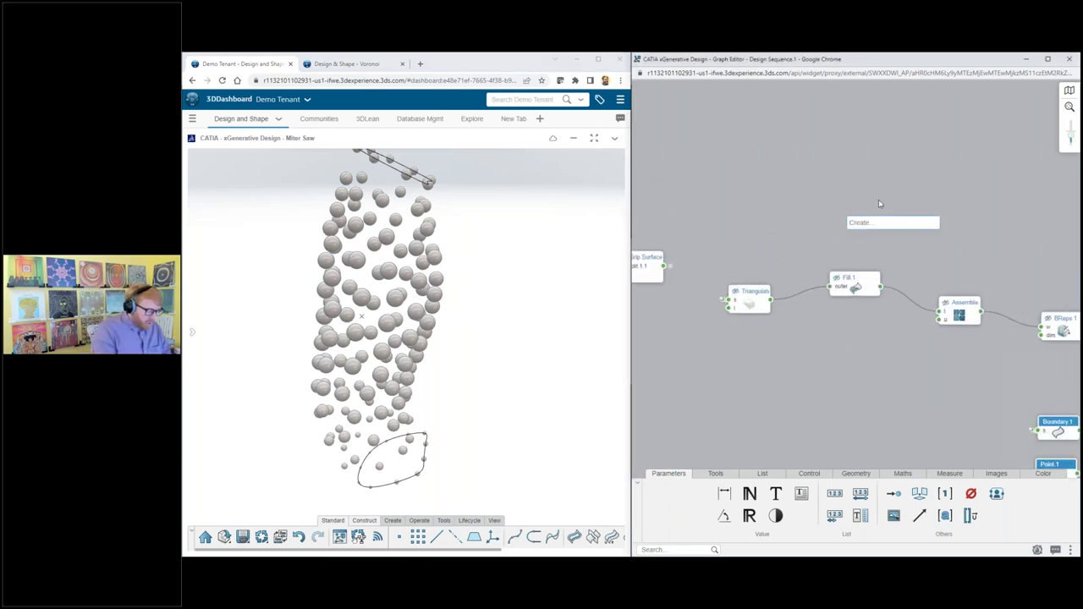
{"action": "type", "text": "voronoi"}
{"action": "key", "text": "Return"}
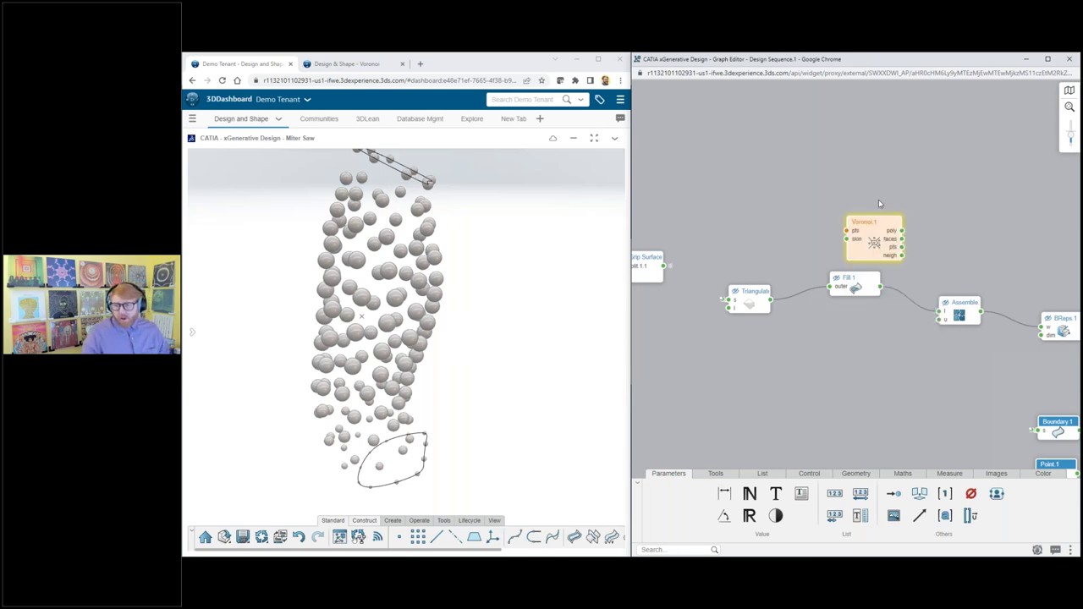
Step: Move the Voronoi.1 node past BReps.1 and set its skin input to the Grip Surface favorite
{"action": "scroll", "coordinate": [765, 199], "scroll_direction": "down", "scroll_amount": 3}
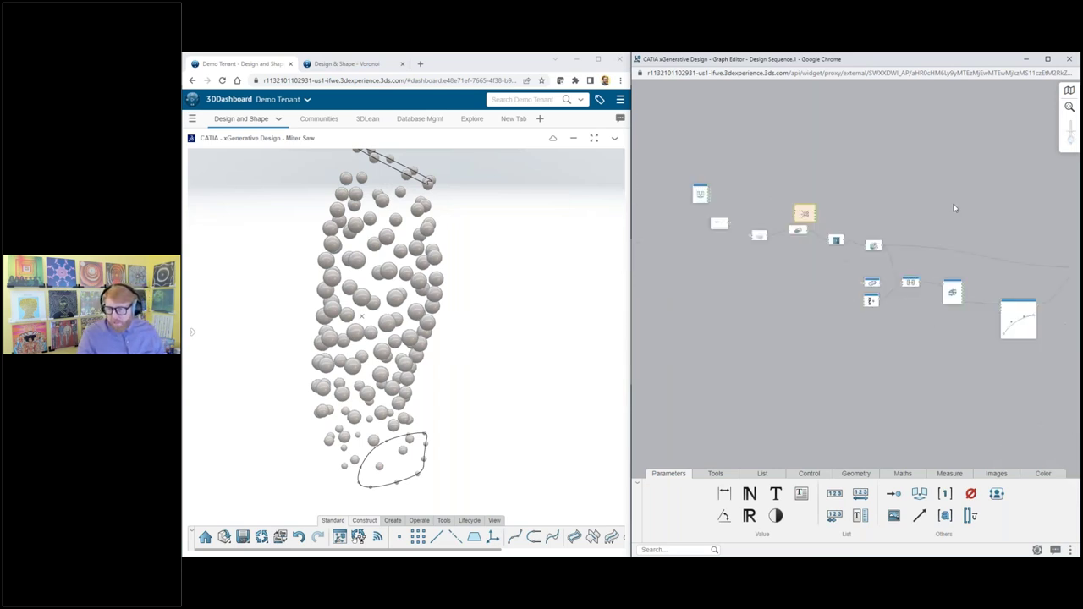
{"action": "scroll", "coordinate": [954, 206], "scroll_direction": "up", "scroll_amount": 2}
{"action": "left_click_drag", "start_coordinate": [686, 213], "coordinate": [954, 237]}
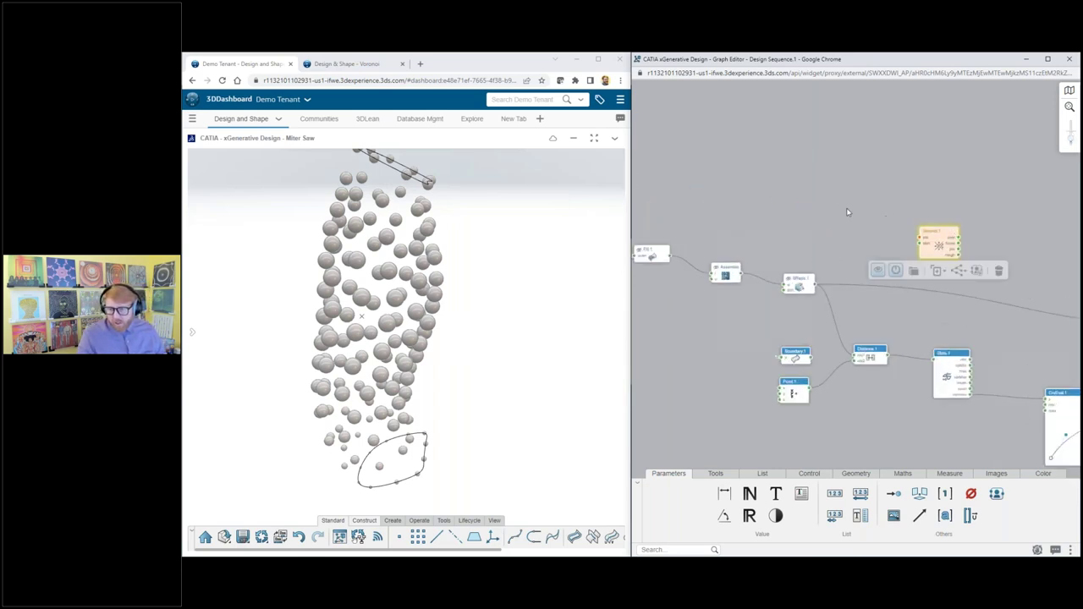
{"action": "scroll", "coordinate": [916, 244], "scroll_direction": "up", "scroll_amount": 2}
{"action": "mouse_move", "coordinate": [929, 240]}
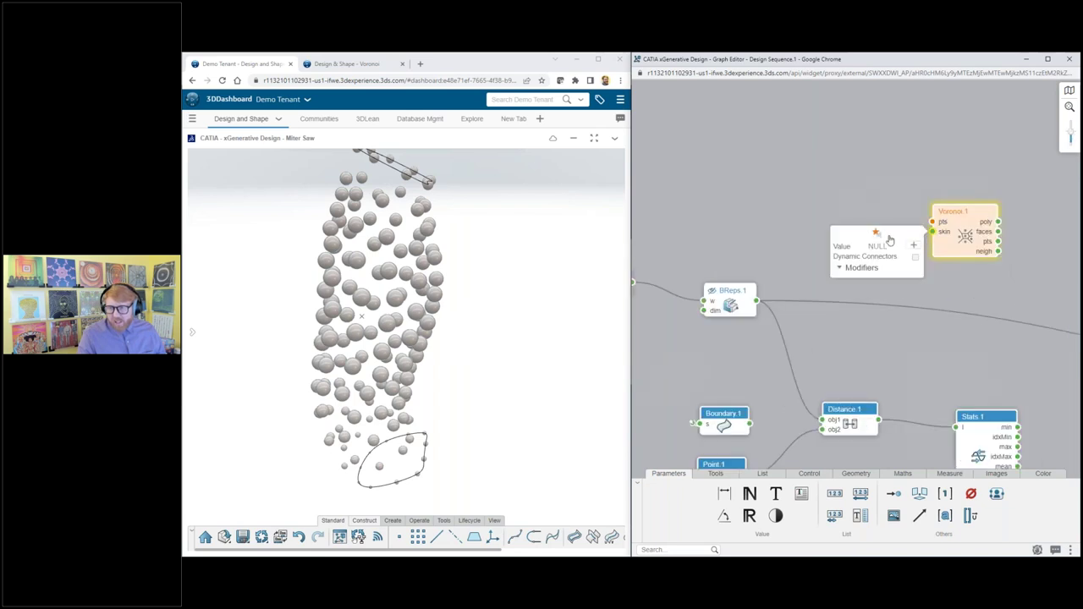
{"action": "left_click", "coordinate": [888, 240]}
{"action": "left_click", "coordinate": [868, 320]}
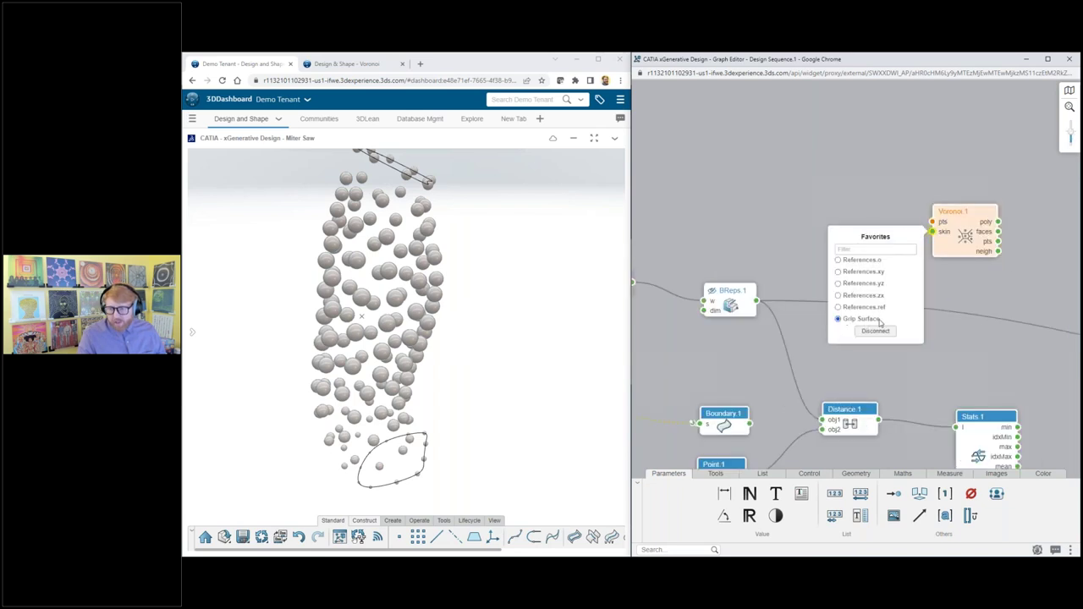
{"action": "left_click", "coordinate": [856, 197]}
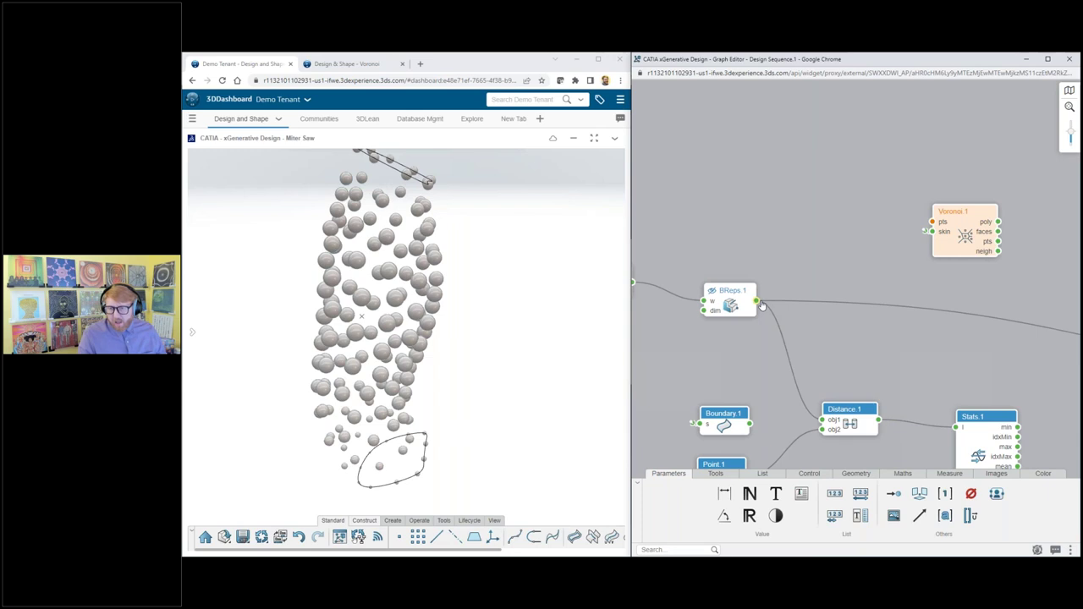
Step: Connect the BReps.1 output to the pts input of Voronoi.1
{"action": "left_click_drag", "start_coordinate": [756, 301], "coordinate": [932, 222]}
{"action": "scroll", "coordinate": [809, 224], "scroll_direction": "down", "scroll_amount": 4}
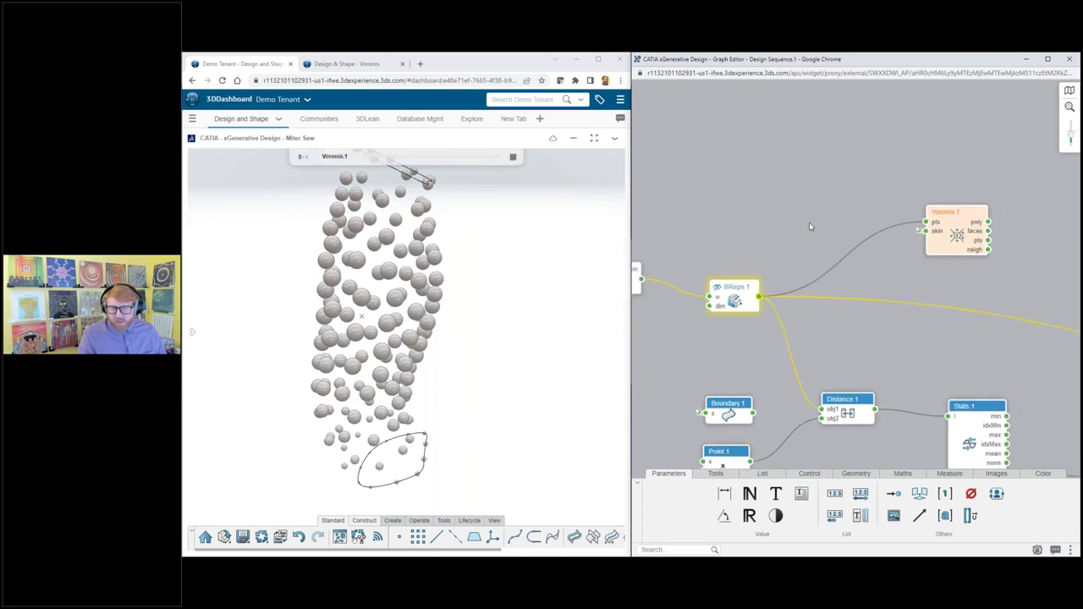
{"action": "scroll", "coordinate": [953, 223], "scroll_direction": "up", "scroll_amount": 4}
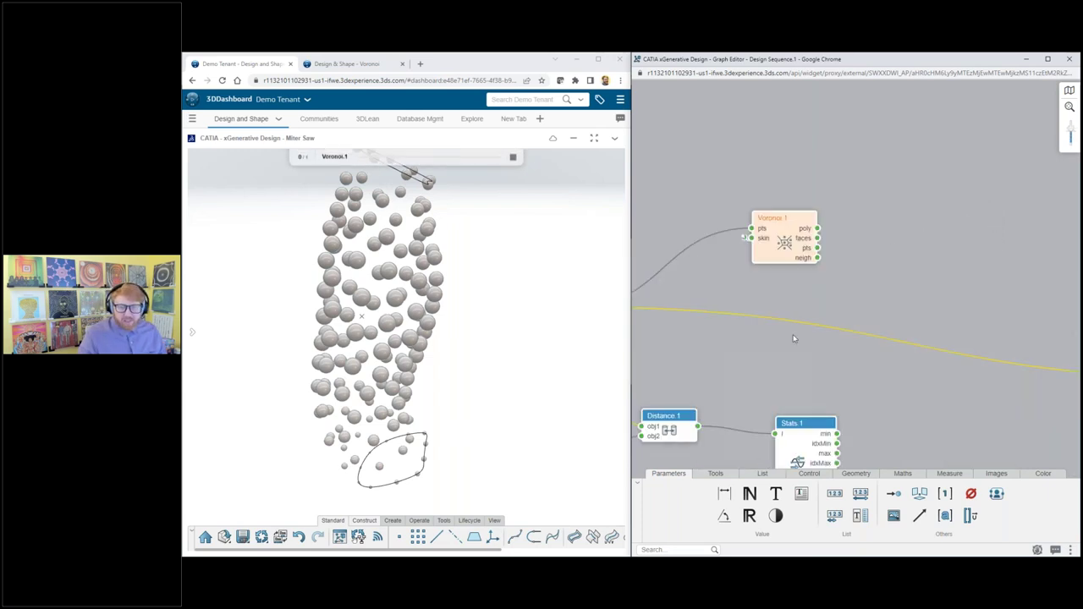
{"action": "scroll", "coordinate": [793, 335], "scroll_direction": "down", "scroll_amount": 5}
{"action": "scroll", "coordinate": [748, 339], "scroll_direction": "up", "scroll_amount": 2}
{"action": "scroll", "coordinate": [747, 338], "scroll_direction": "up", "scroll_amount": 1}
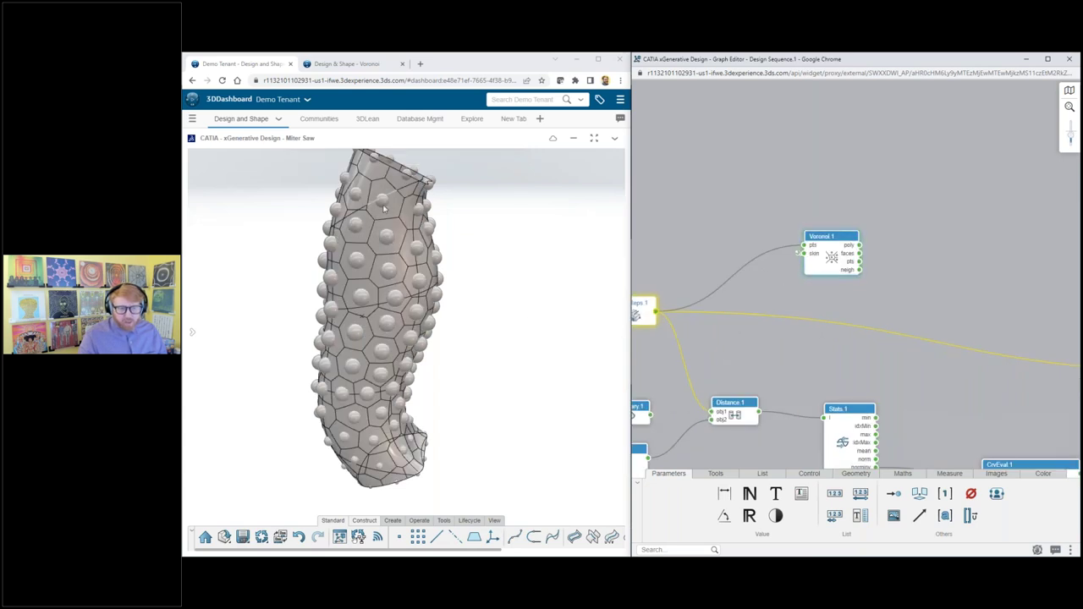
Step: Delete the Sphere node at the end of the graph
{"action": "scroll", "coordinate": [883, 395], "scroll_direction": "down", "scroll_amount": 3}
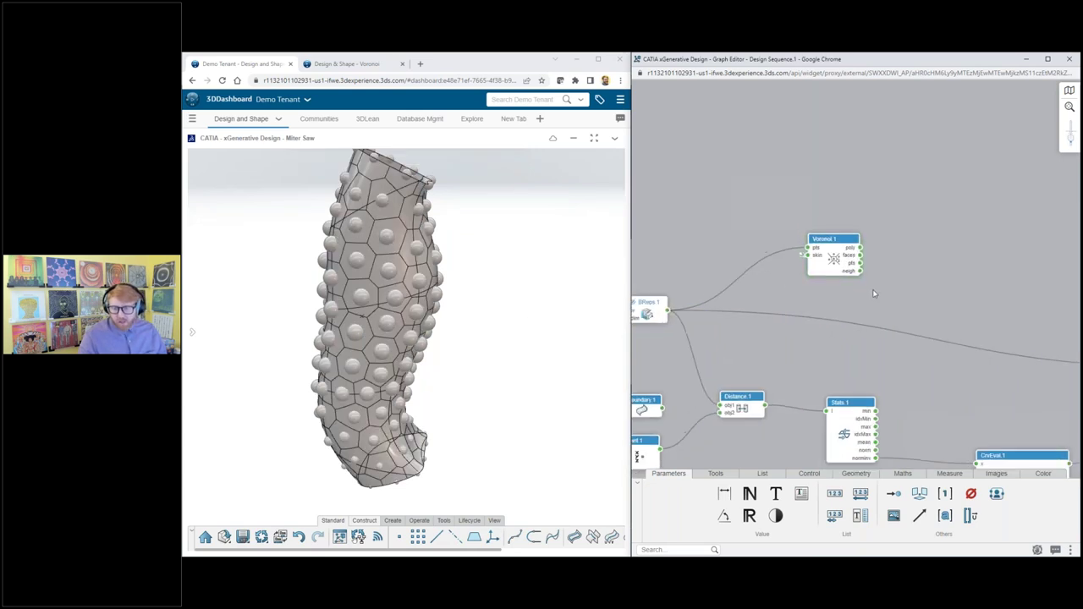
{"action": "scroll", "coordinate": [802, 305], "scroll_direction": "down", "scroll_amount": 4}
{"action": "scroll", "coordinate": [986, 328], "scroll_direction": "up", "scroll_amount": 3}
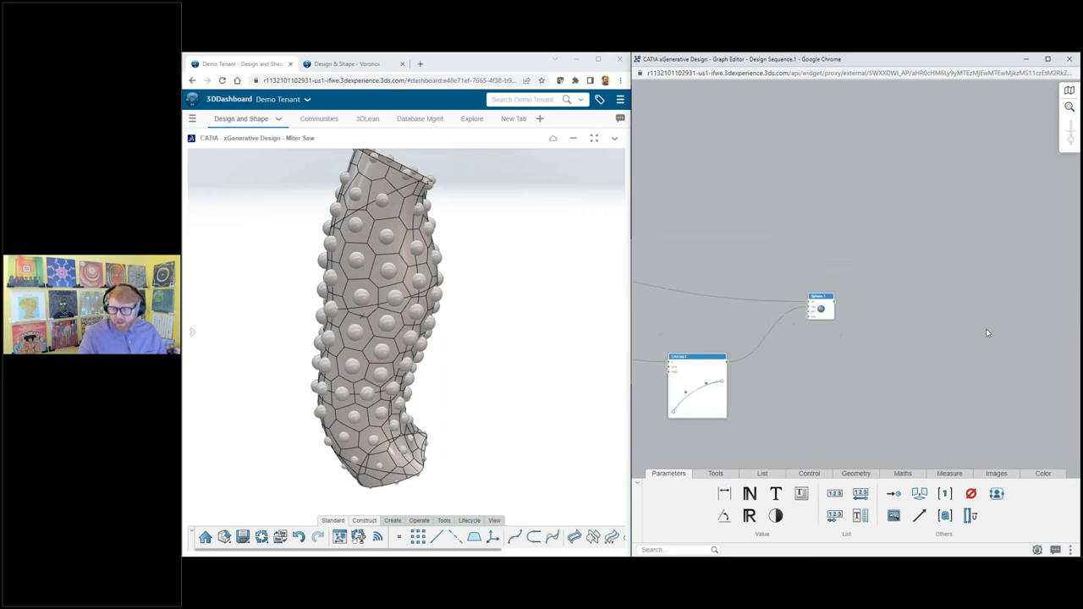
{"action": "left_click", "coordinate": [825, 300]}
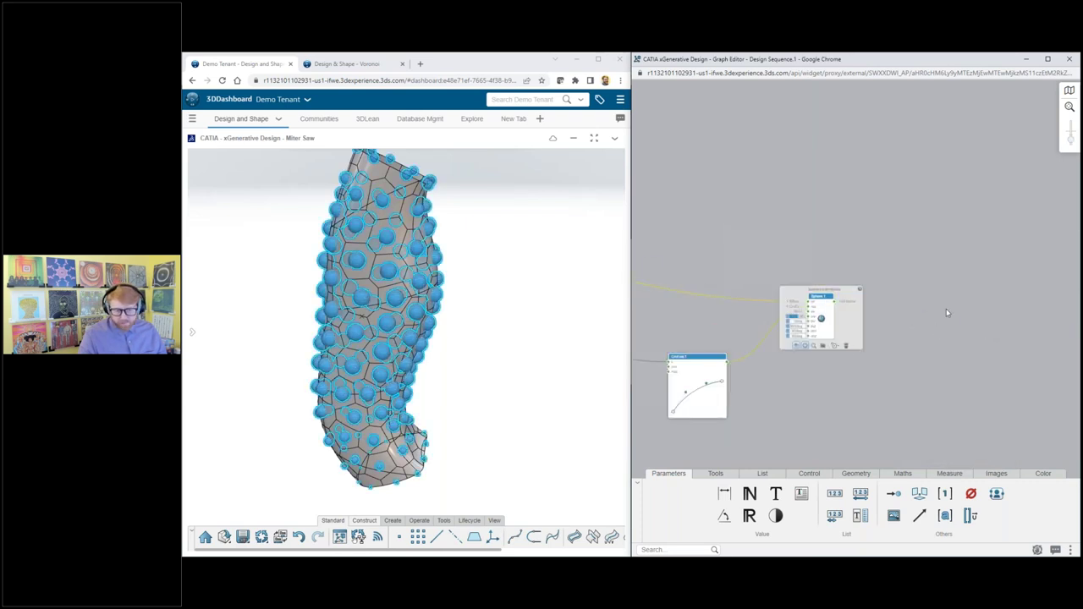
{"action": "key", "text": "Delete"}
Step: Add a Boundary node beside Voronoi.1 and connect the Voronoi faces output to its s input
{"action": "scroll", "coordinate": [946, 308], "scroll_direction": "down", "scroll_amount": 3}
{"action": "scroll", "coordinate": [811, 275], "scroll_direction": "up", "scroll_amount": 4}
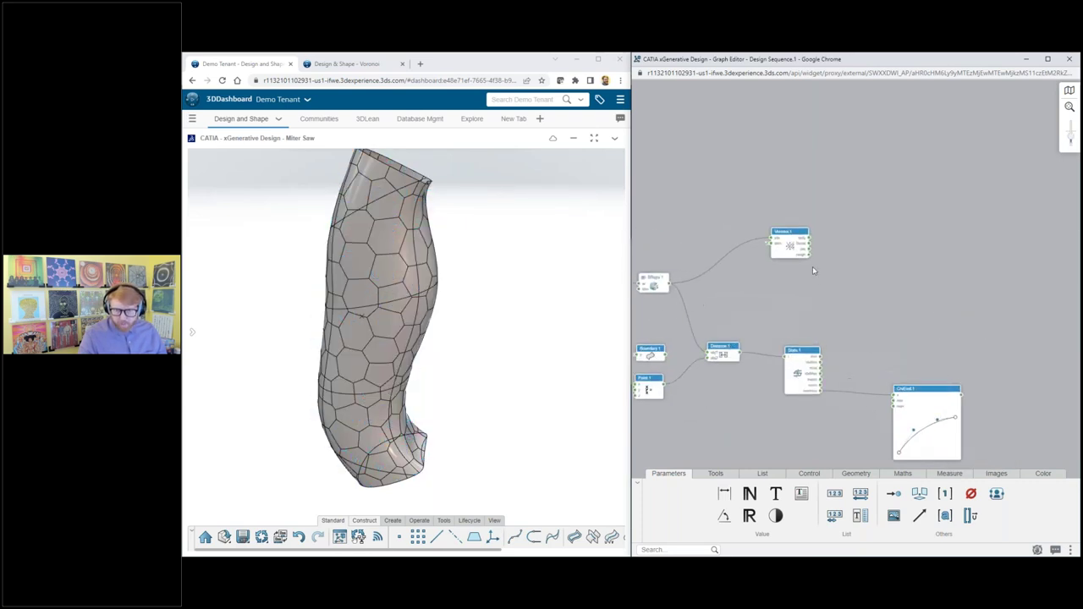
{"action": "scroll", "coordinate": [812, 270], "scroll_direction": "up", "scroll_amount": 3}
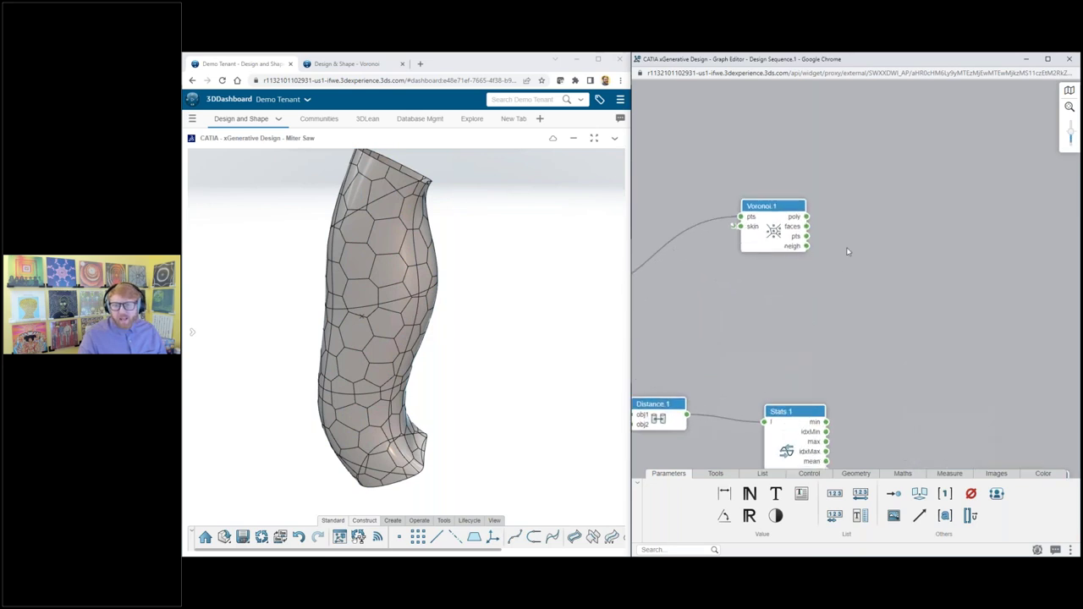
{"action": "double_click", "coordinate": [864, 235]}
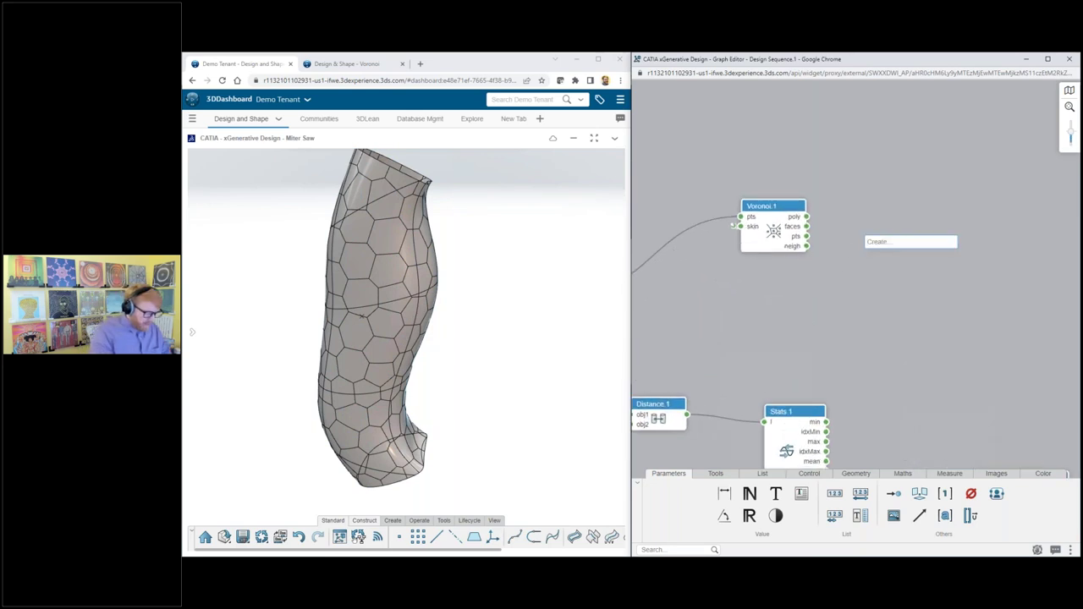
{"action": "type", "text": "boundary"}
{"action": "key", "text": "Return"}
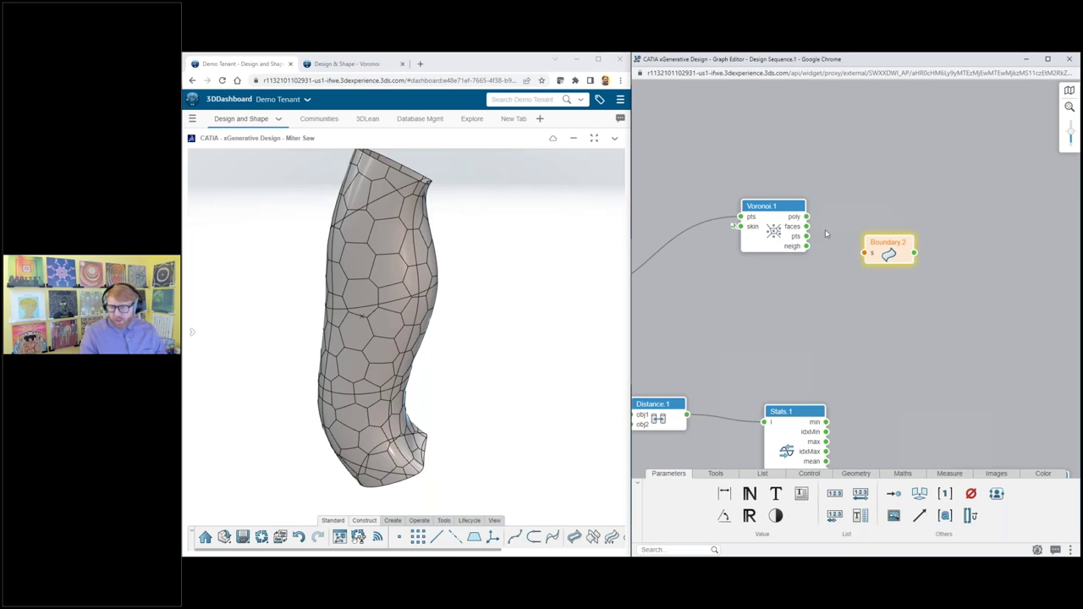
{"action": "left_click_drag", "start_coordinate": [806, 226], "coordinate": [864, 252]}
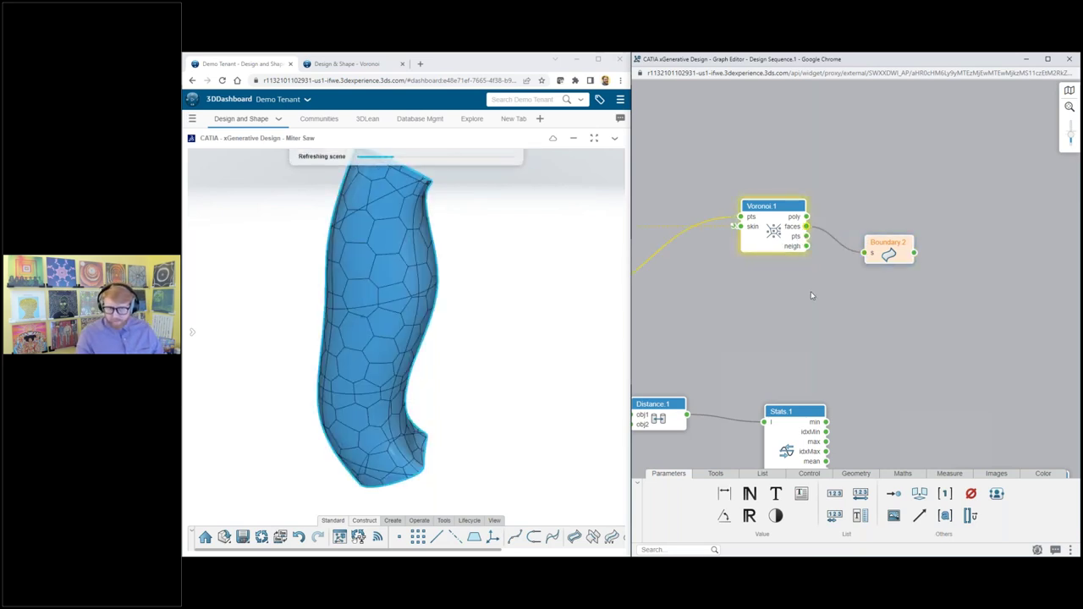
{"action": "scroll", "coordinate": [811, 295], "scroll_direction": "down", "scroll_amount": 2}
{"action": "scroll", "coordinate": [973, 315], "scroll_direction": "up", "scroll_amount": 4}
{"action": "left_click", "coordinate": [972, 315]}
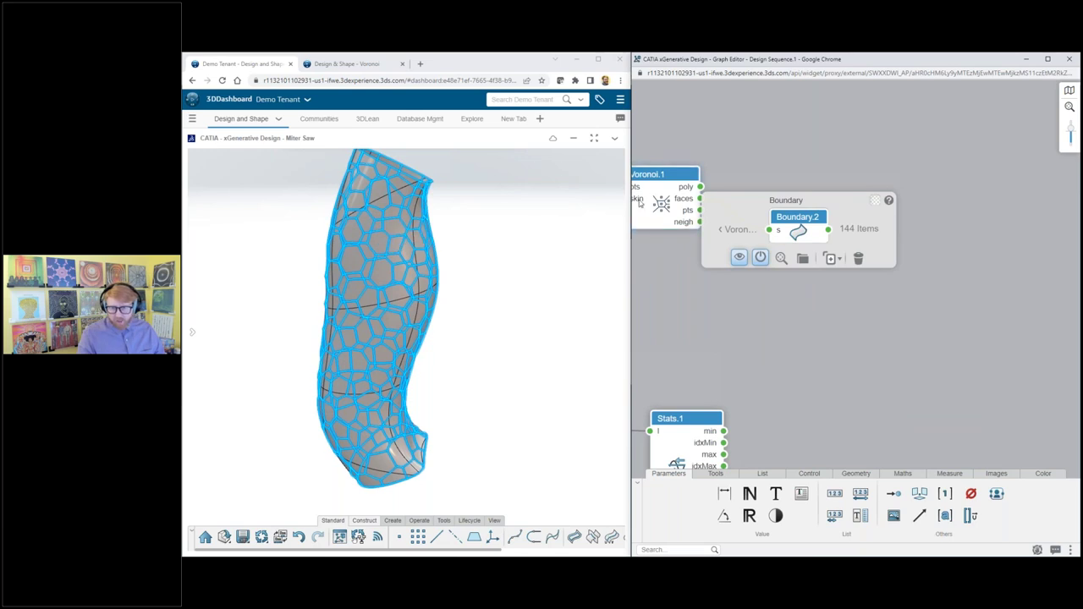
Step: Add a Curve Parallel node to the graph beside Boundary.2
{"action": "double_click", "coordinate": [961, 243]}
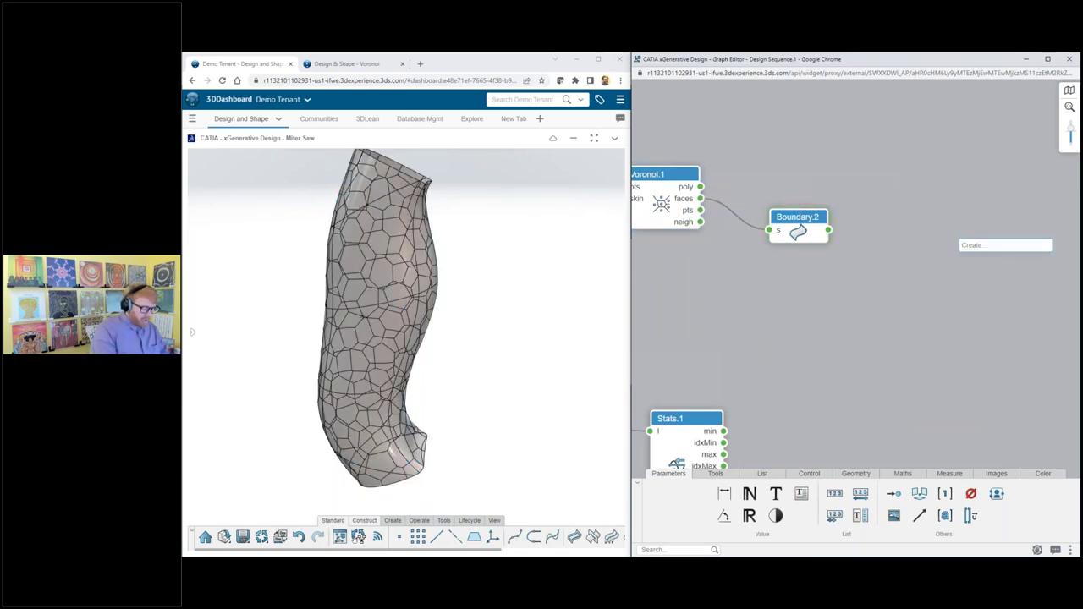
{"action": "type", "text": "curv"}
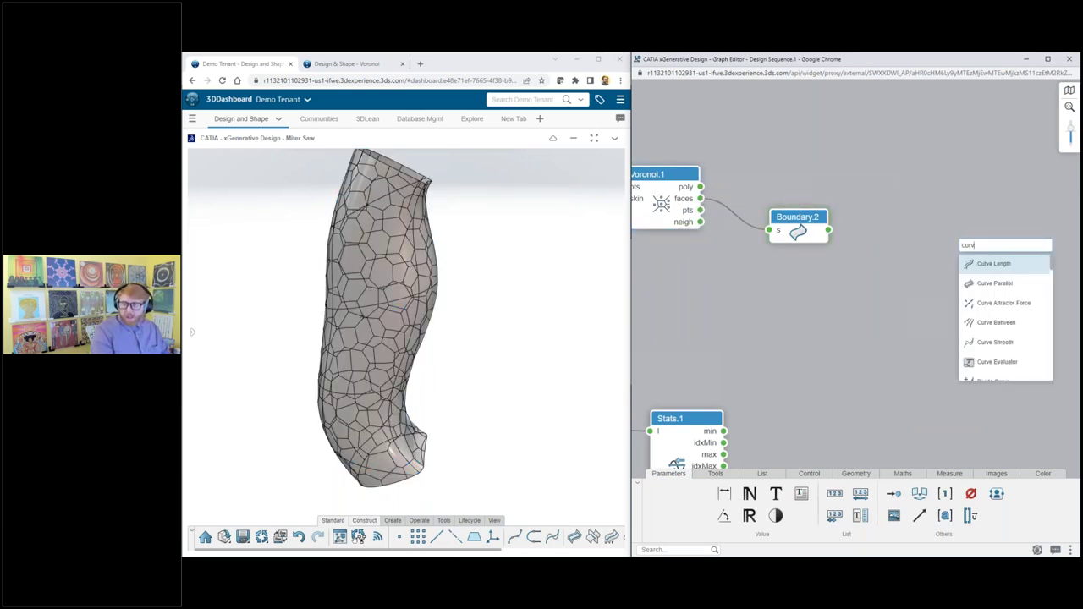
{"action": "left_click", "coordinate": [997, 282]}
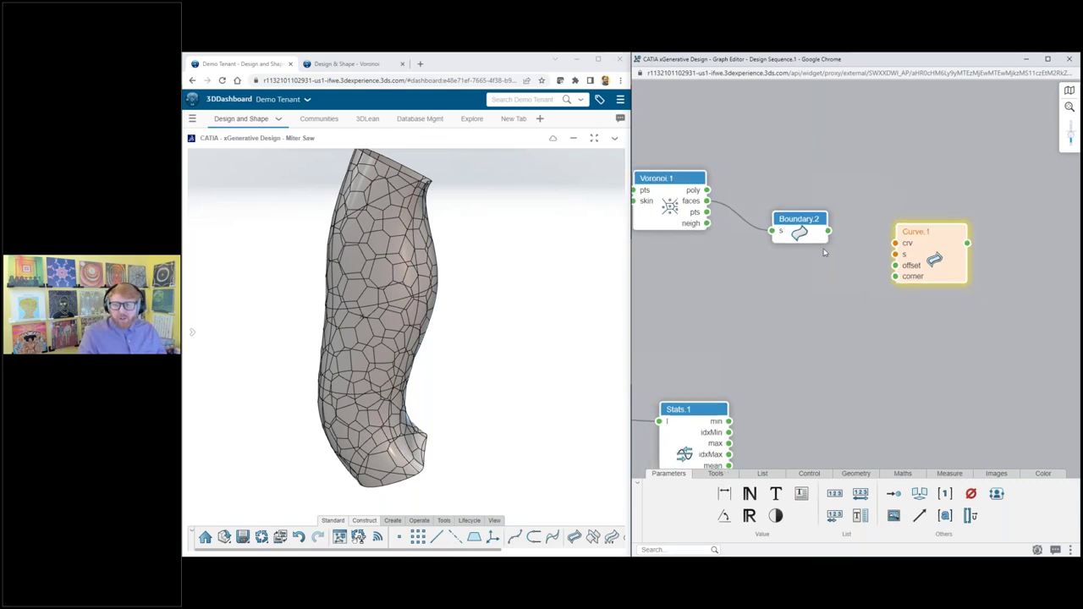
{"action": "scroll", "coordinate": [824, 248], "scroll_direction": "down", "scroll_amount": 2}
{"action": "scroll", "coordinate": [952, 309], "scroll_direction": "up", "scroll_amount": 5}
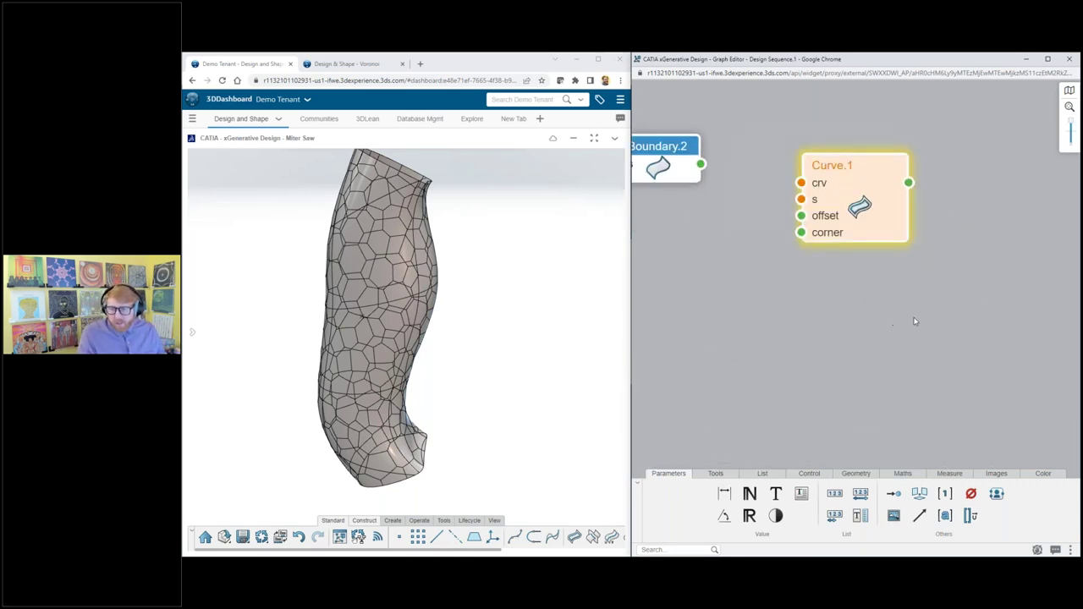
{"action": "scroll", "coordinate": [913, 321], "scroll_direction": "down", "scroll_amount": 5}
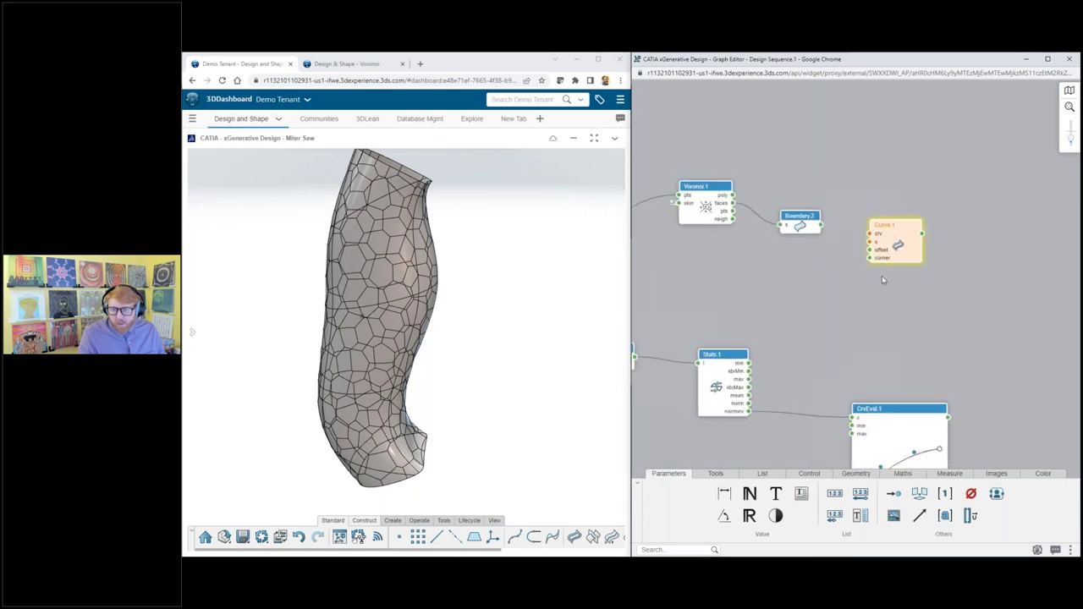
{"action": "scroll", "coordinate": [761, 419], "scroll_direction": "up", "scroll_amount": 5}
{"action": "scroll", "coordinate": [764, 277], "scroll_direction": "down", "scroll_amount": 2}
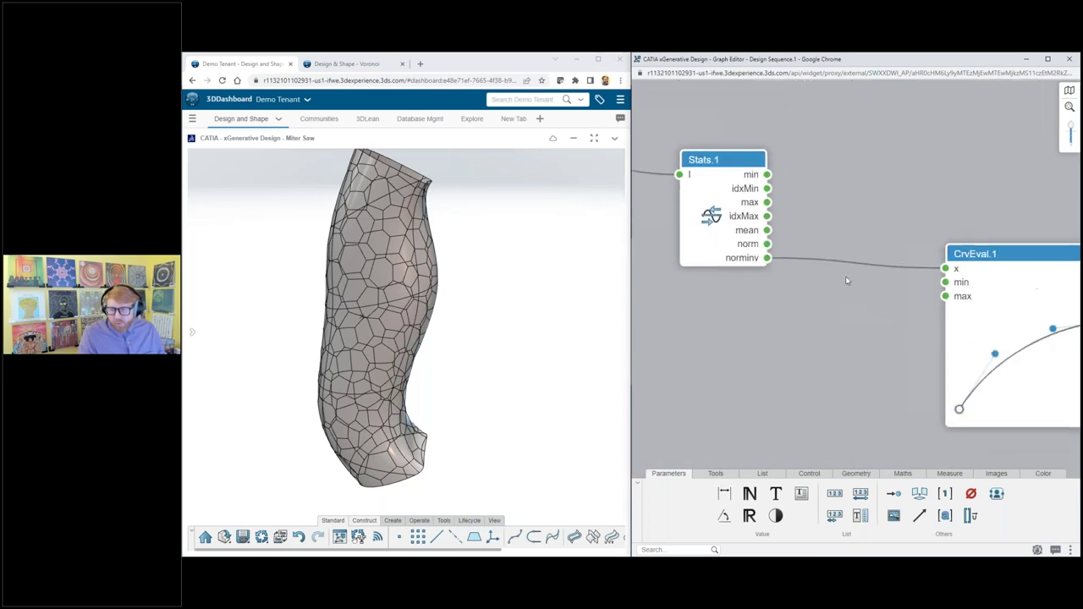
{"action": "scroll", "coordinate": [845, 280], "scroll_direction": "down", "scroll_amount": 2}
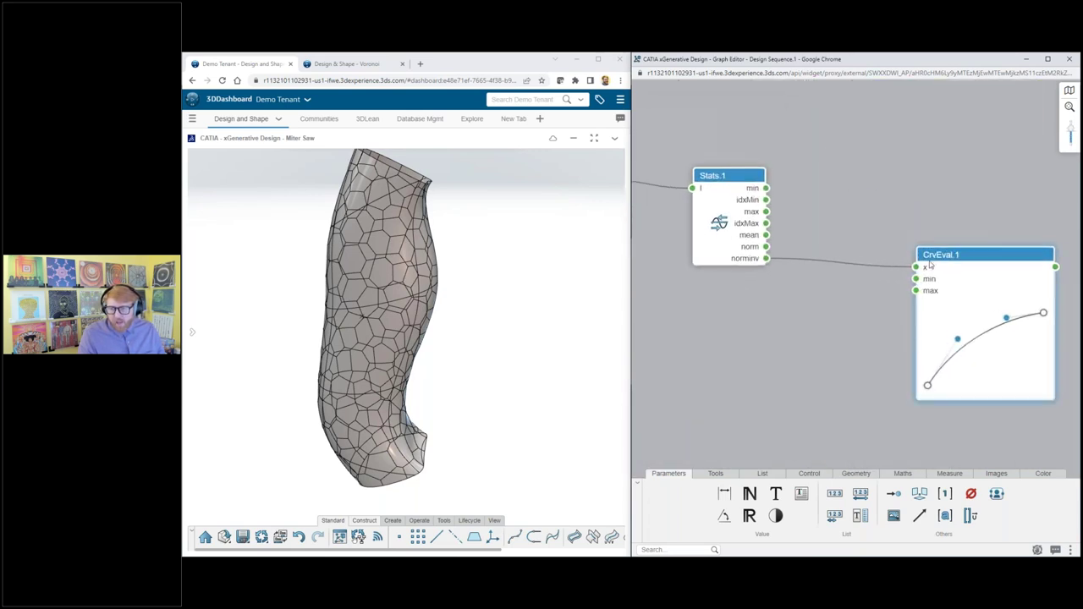
Step: Set the min and max limits of the CrvEval.1 node, using 2mm as the maximum
{"action": "left_click", "coordinate": [914, 280]}
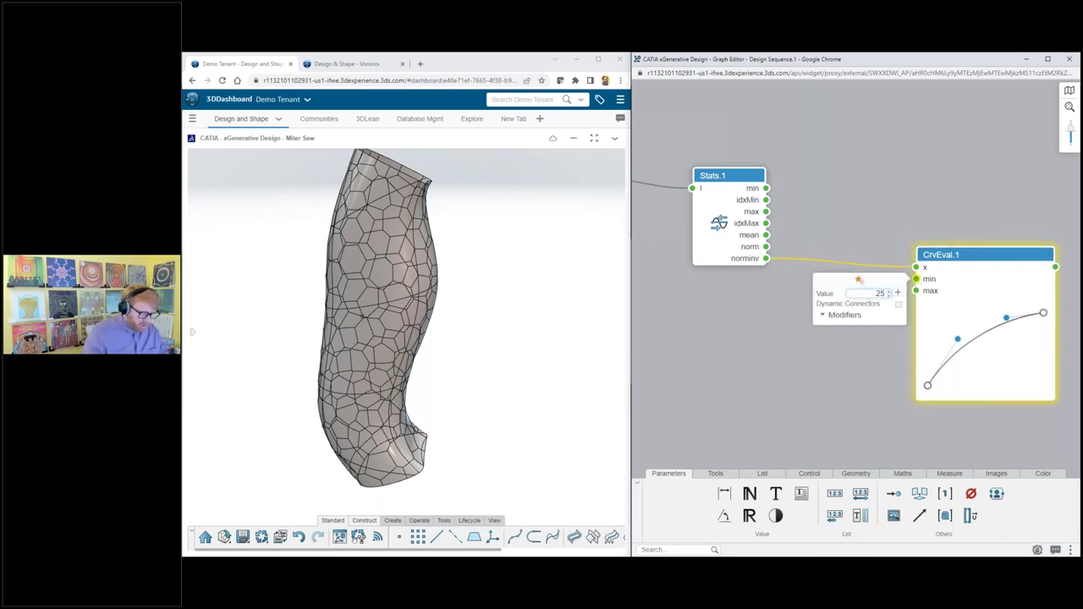
{"action": "key", "text": "Tab"}
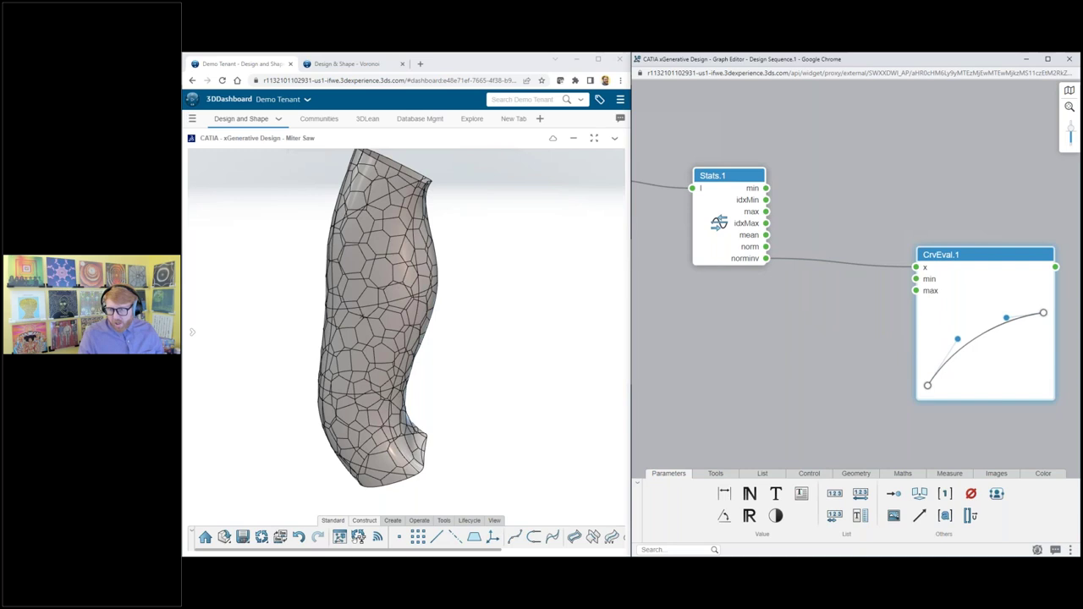
{"action": "type", "text": "2mm"}
{"action": "left_click", "coordinate": [838, 233]}
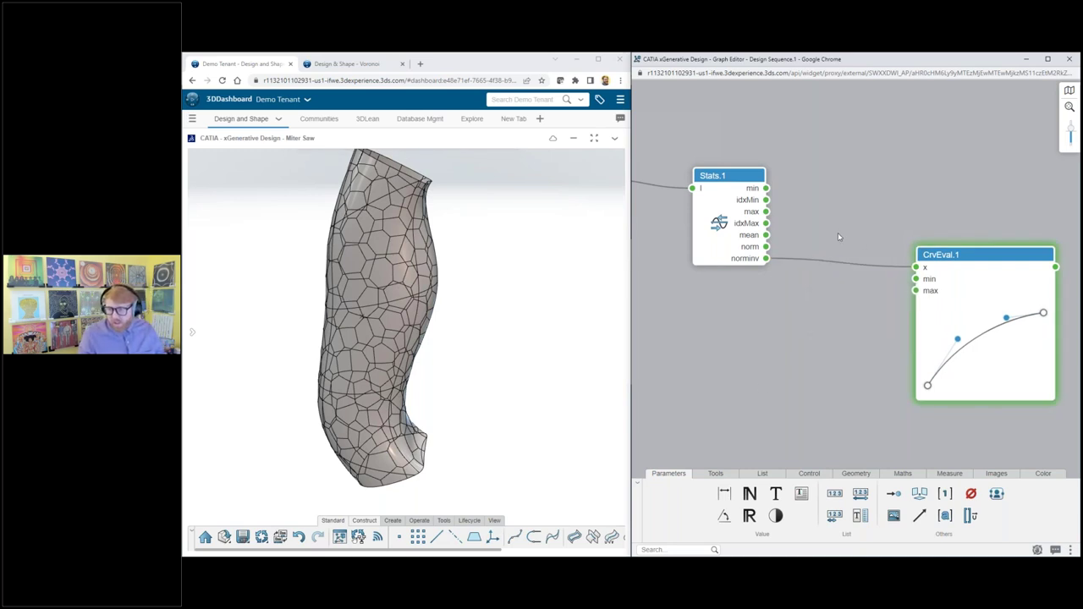
Step: Connect the CrvEval.1 output to the offset input of Curve.1 and the Boundary.2 output to its crv input
{"action": "scroll", "coordinate": [951, 300], "scroll_direction": "down", "scroll_amount": 3}
{"action": "scroll", "coordinate": [951, 299], "scroll_direction": "up", "scroll_amount": 3}
{"action": "left_click_drag", "start_coordinate": [787, 181], "coordinate": [885, 218]}
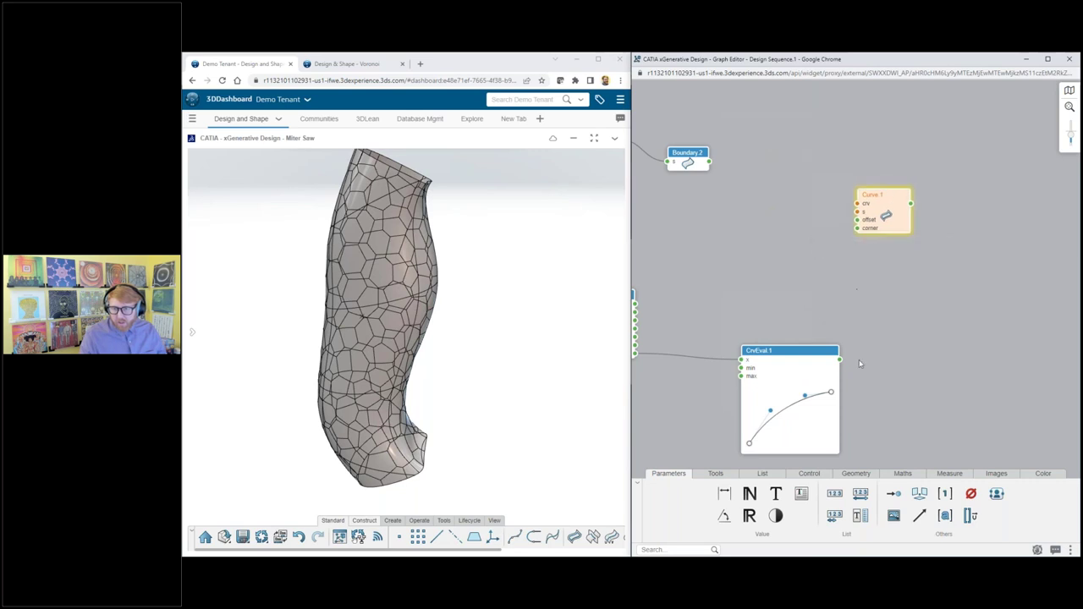
{"action": "left_click_drag", "start_coordinate": [840, 361], "coordinate": [857, 227]}
{"action": "left_click_drag", "start_coordinate": [709, 162], "coordinate": [821, 167]}
{"action": "left_click", "coordinate": [820, 167]}
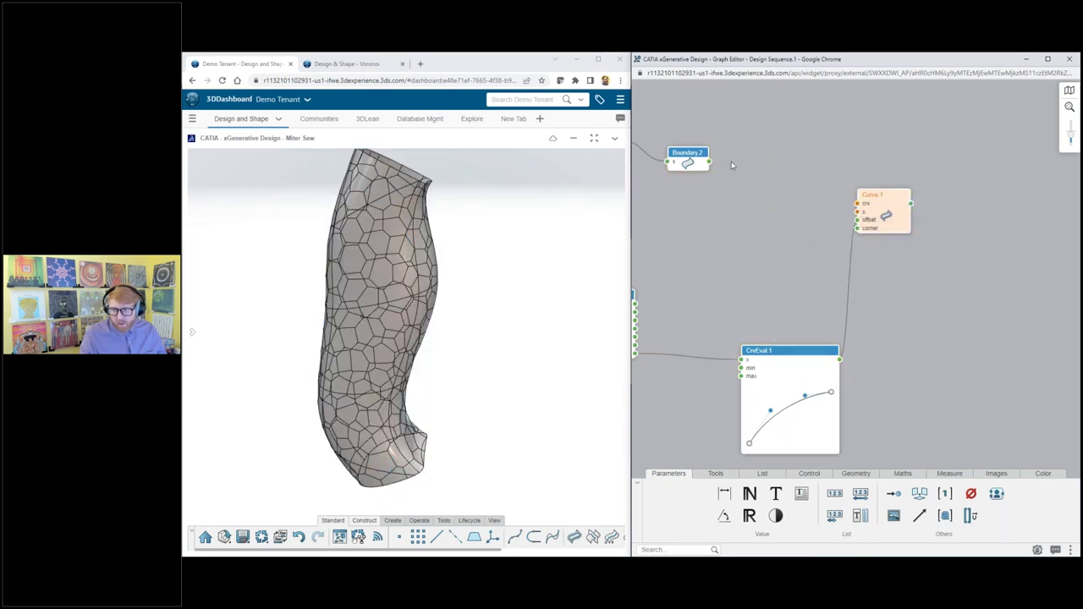
{"action": "left_click_drag", "start_coordinate": [711, 162], "coordinate": [859, 207]}
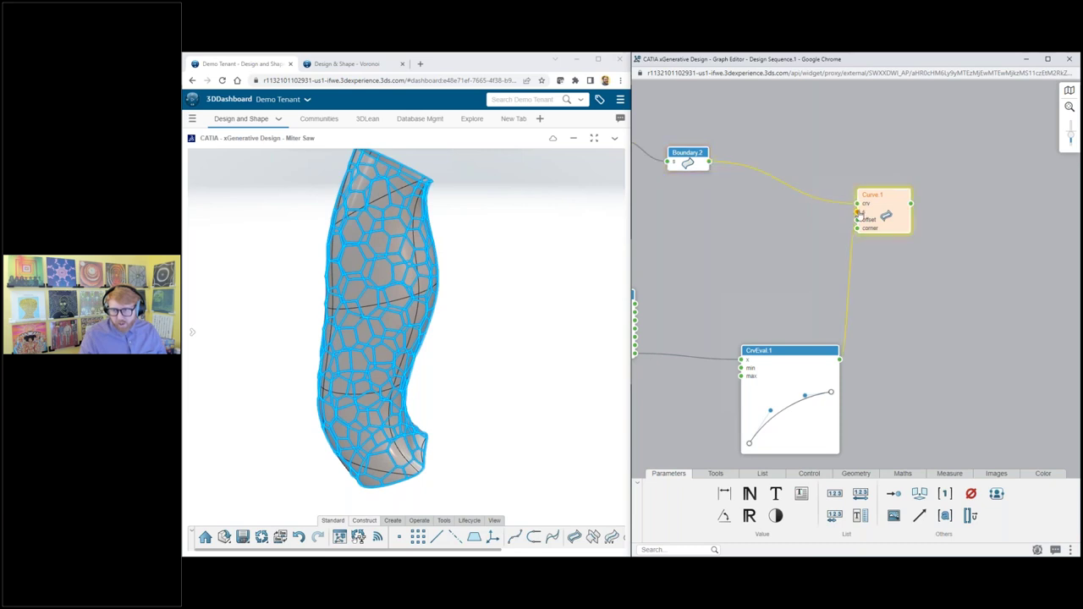
Step: Link the favourite handle surface to the s input of Curve.1 and place the node farther along the graph
{"action": "left_click", "coordinate": [860, 214]}
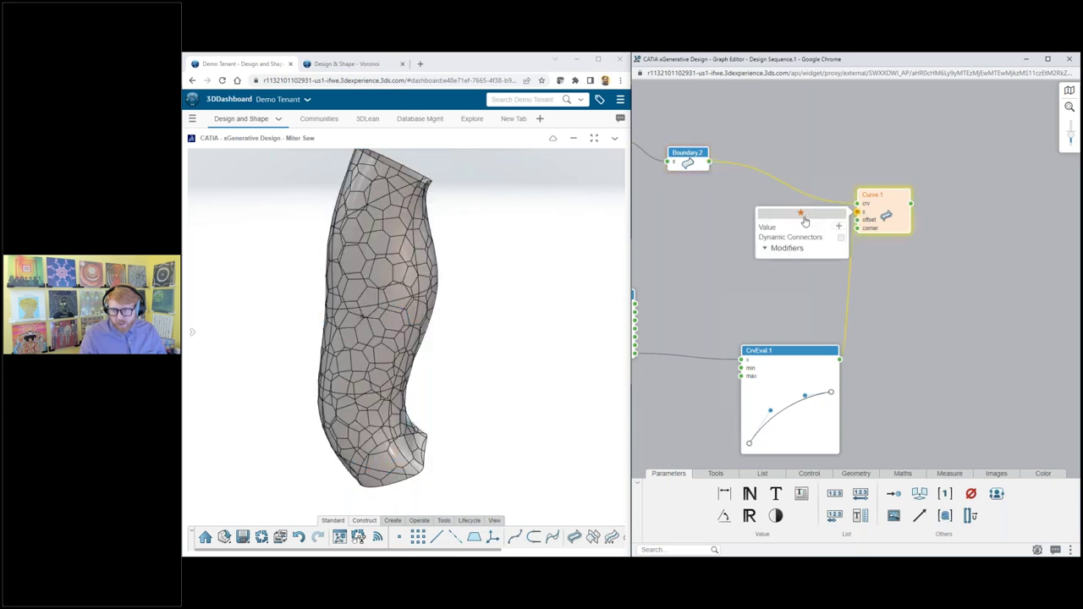
{"action": "left_click", "coordinate": [940, 309]}
{"action": "left_click_drag", "start_coordinate": [885, 200], "coordinate": [944, 257]}
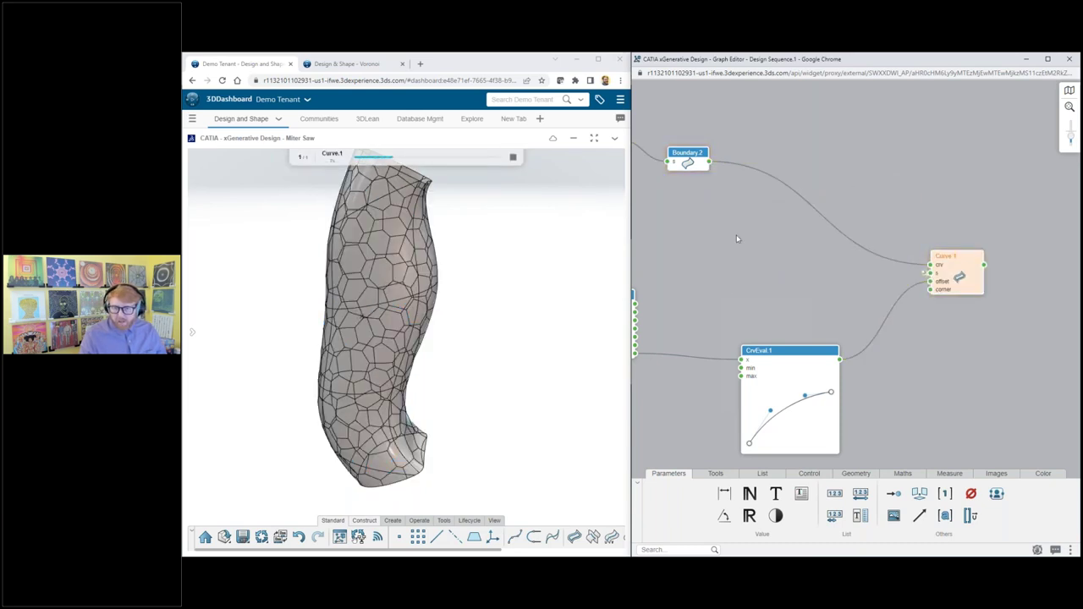
Step: Examine the offset cell curves from Curve.1 along the lower end and middle of the handle
{"action": "scroll", "coordinate": [736, 234], "scroll_direction": "down", "scroll_amount": 4}
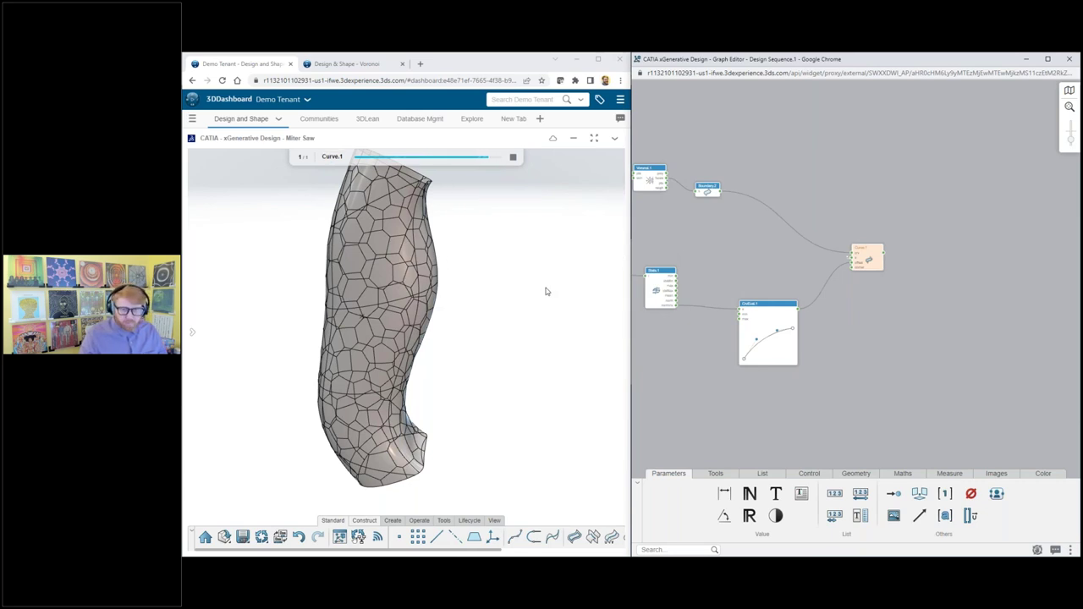
{"action": "left_click", "coordinate": [867, 269]}
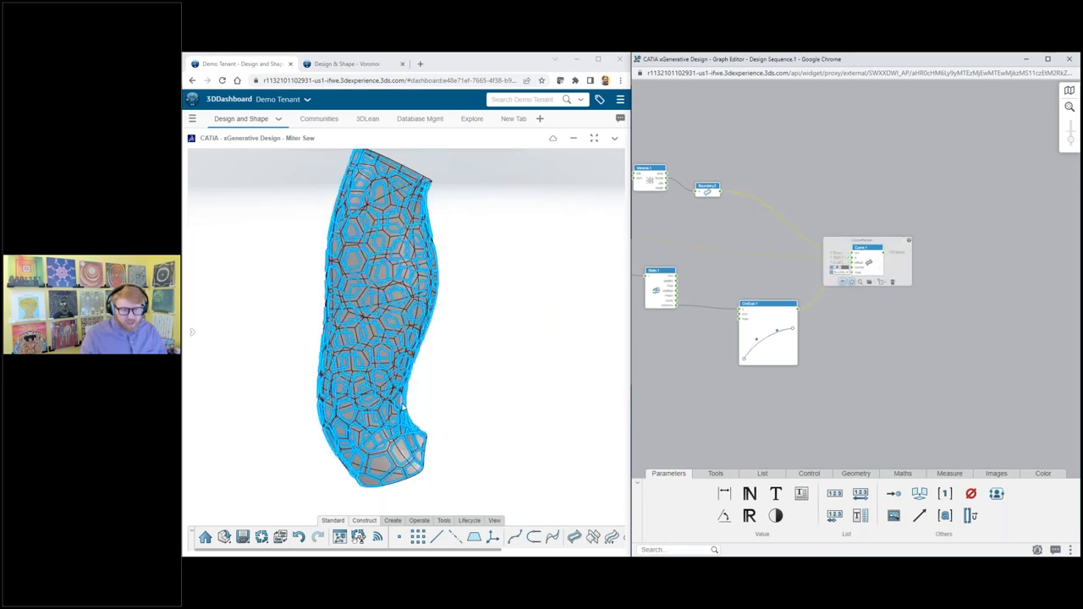
{"action": "scroll", "coordinate": [403, 409], "scroll_direction": "up", "scroll_amount": 3}
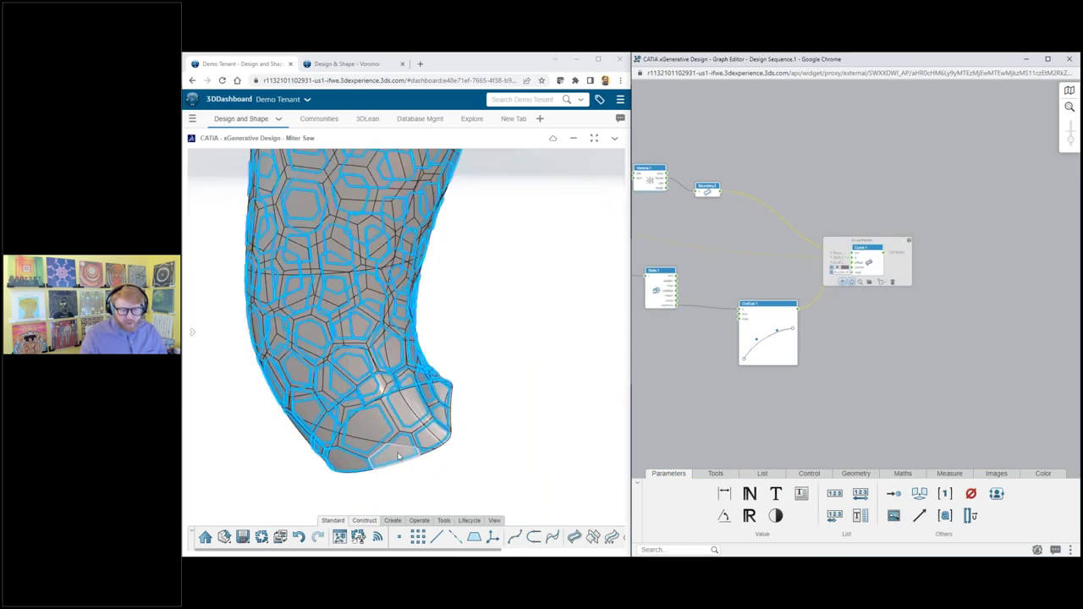
{"action": "scroll", "coordinate": [398, 456], "scroll_direction": "up", "scroll_amount": 3}
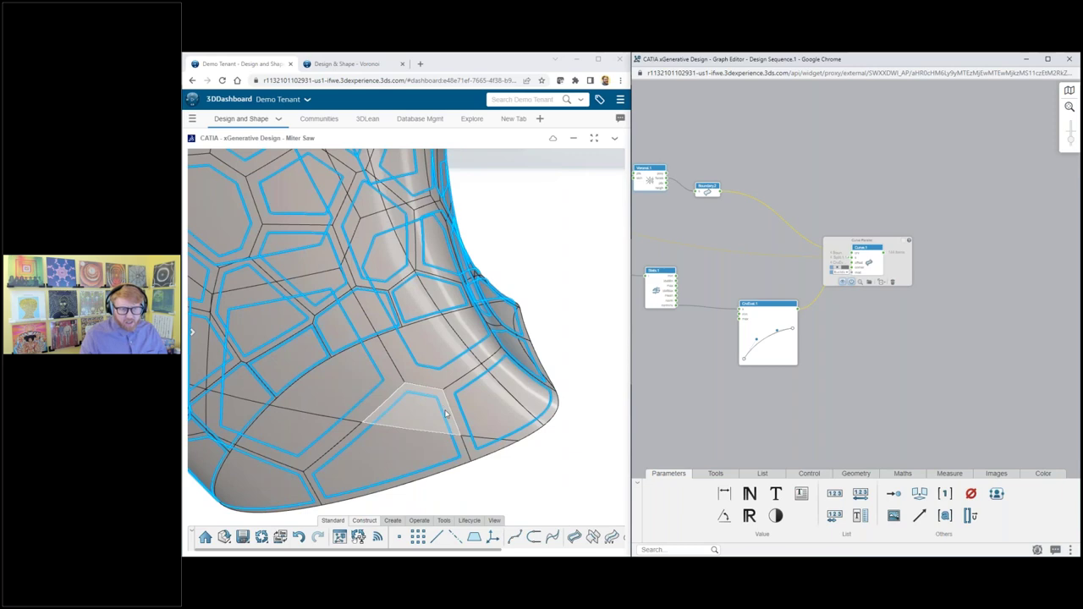
{"action": "scroll", "coordinate": [446, 413], "scroll_direction": "down", "scroll_amount": 5}
{"action": "scroll", "coordinate": [358, 239], "scroll_direction": "up", "scroll_amount": 4}
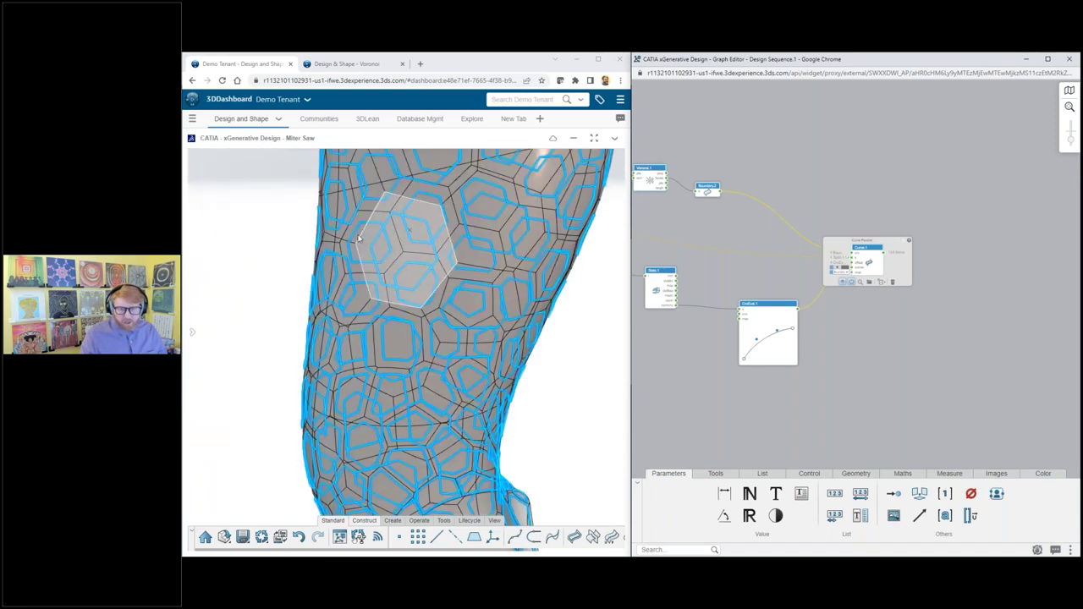
{"action": "scroll", "coordinate": [964, 340], "scroll_direction": "down", "scroll_amount": 1}
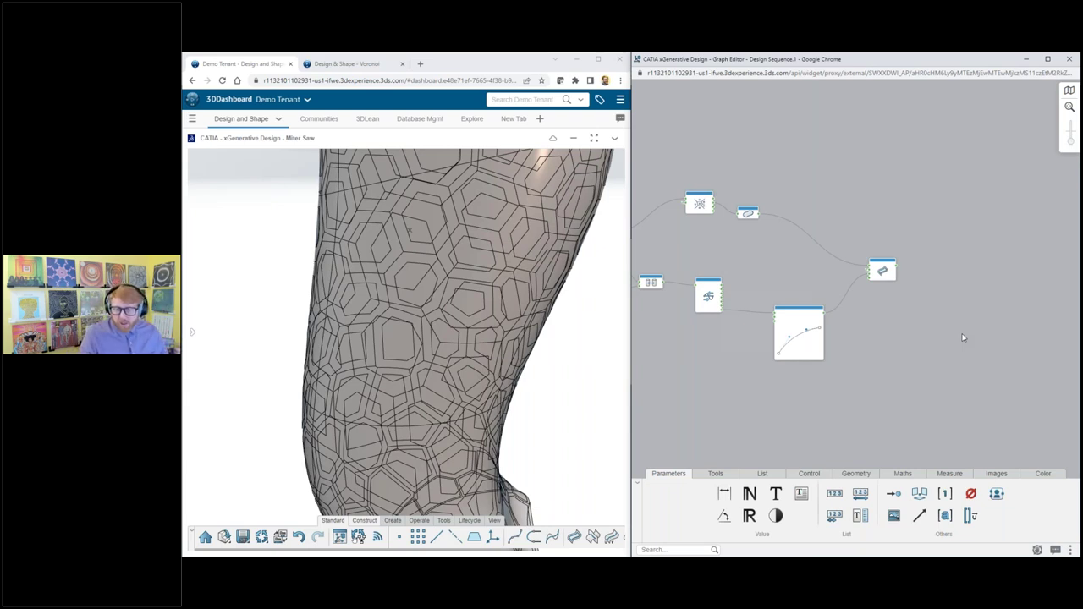
Step: Feed the x input of CrvEval.1 from the norm output of Stats.1 instead of norminv
{"action": "scroll", "coordinate": [886, 318], "scroll_direction": "up", "scroll_amount": 5}
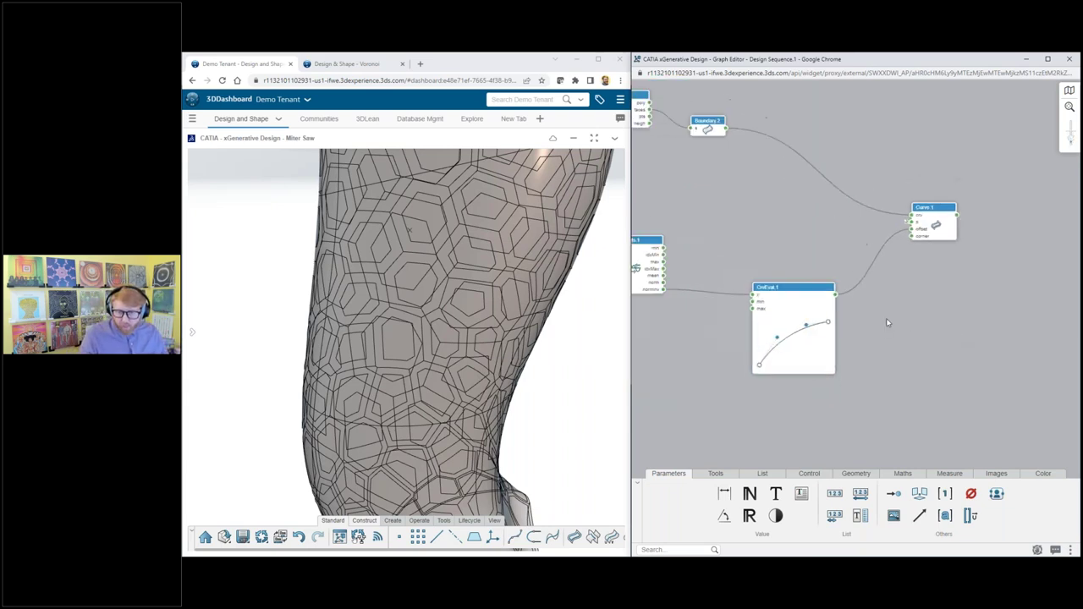
{"action": "scroll", "coordinate": [727, 327], "scroll_direction": "up", "scroll_amount": 3}
{"action": "left_click_drag", "start_coordinate": [681, 259], "coordinate": [814, 281]}
{"action": "left_click_drag", "start_coordinate": [682, 247], "coordinate": [831, 268]}
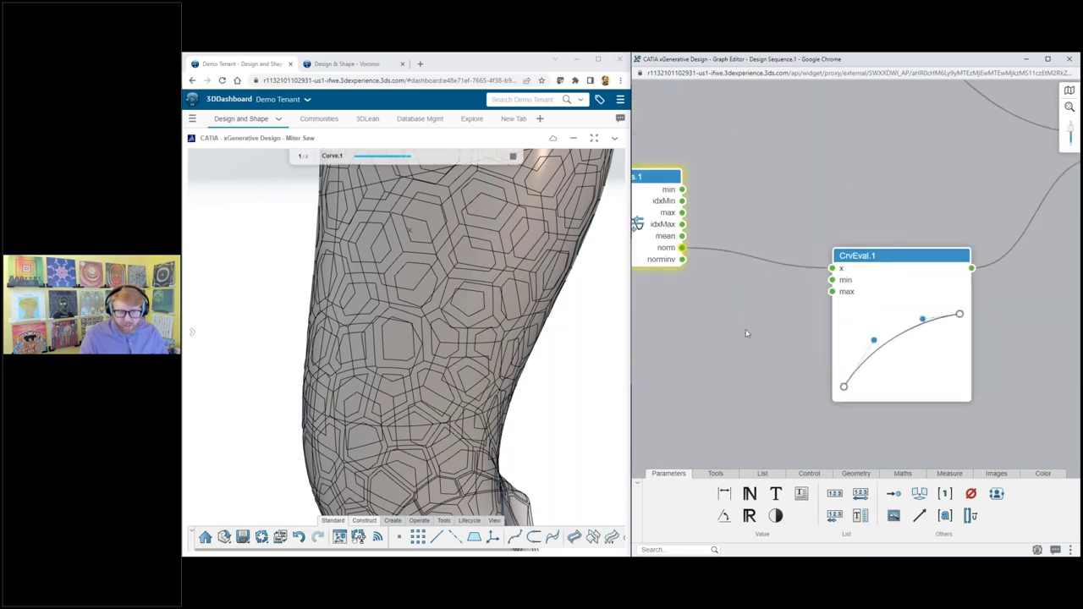
Step: Inspect the updated offset curves over the whole handle, especially the cells along its upper open edge
{"action": "scroll", "coordinate": [747, 342], "scroll_direction": "down", "scroll_amount": 1}
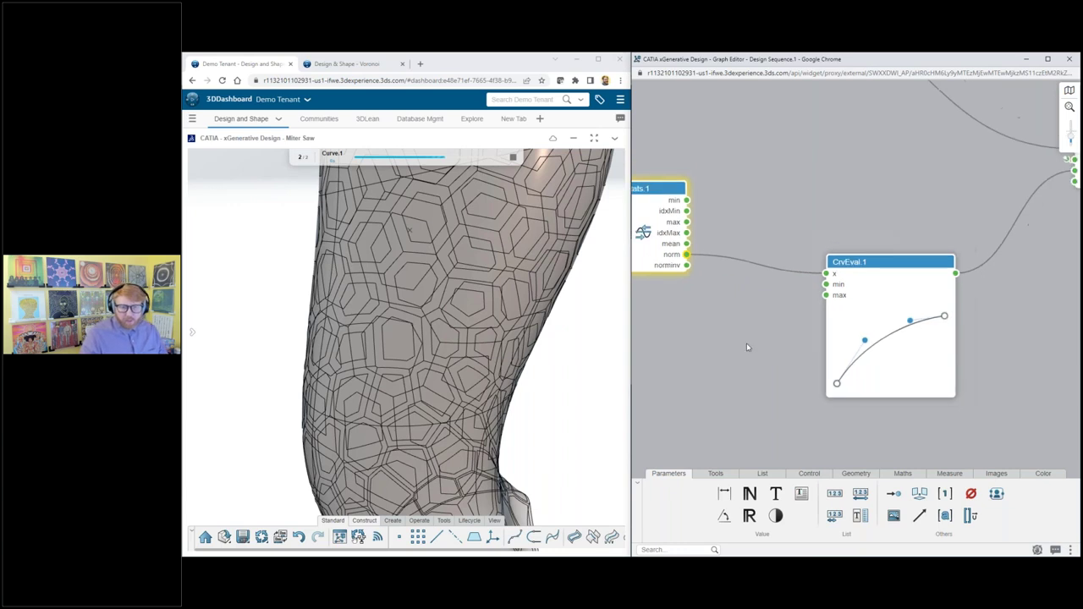
{"action": "scroll", "coordinate": [737, 363], "scroll_direction": "down", "scroll_amount": 3}
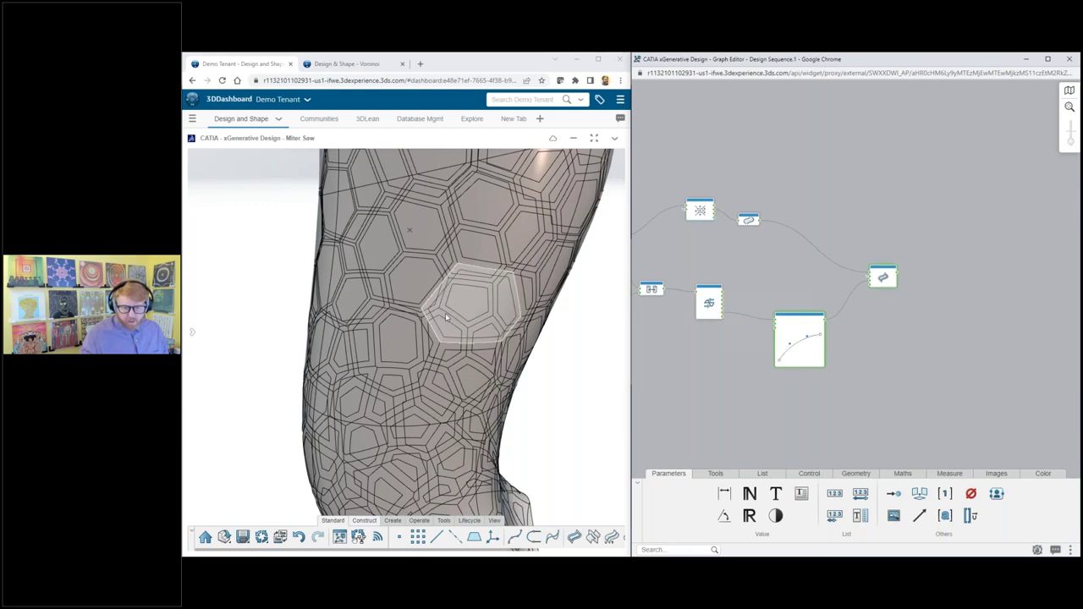
{"action": "scroll", "coordinate": [445, 313], "scroll_direction": "down", "scroll_amount": 5}
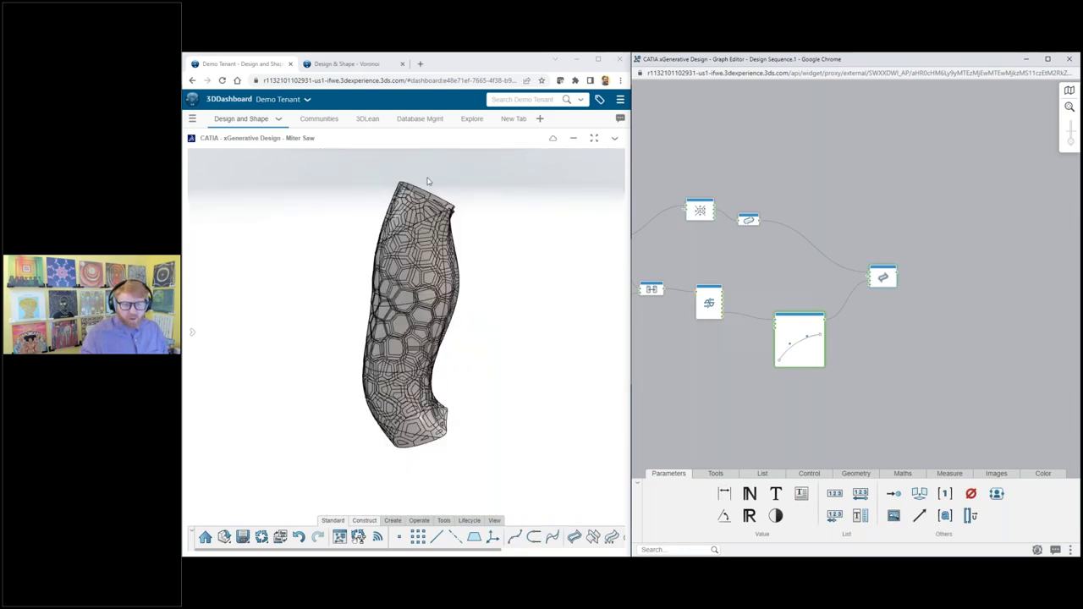
{"action": "scroll", "coordinate": [487, 264], "scroll_direction": "up", "scroll_amount": 5}
{"action": "middle_click_drag", "start_coordinate": [486, 262], "coordinate": [369, 210]}
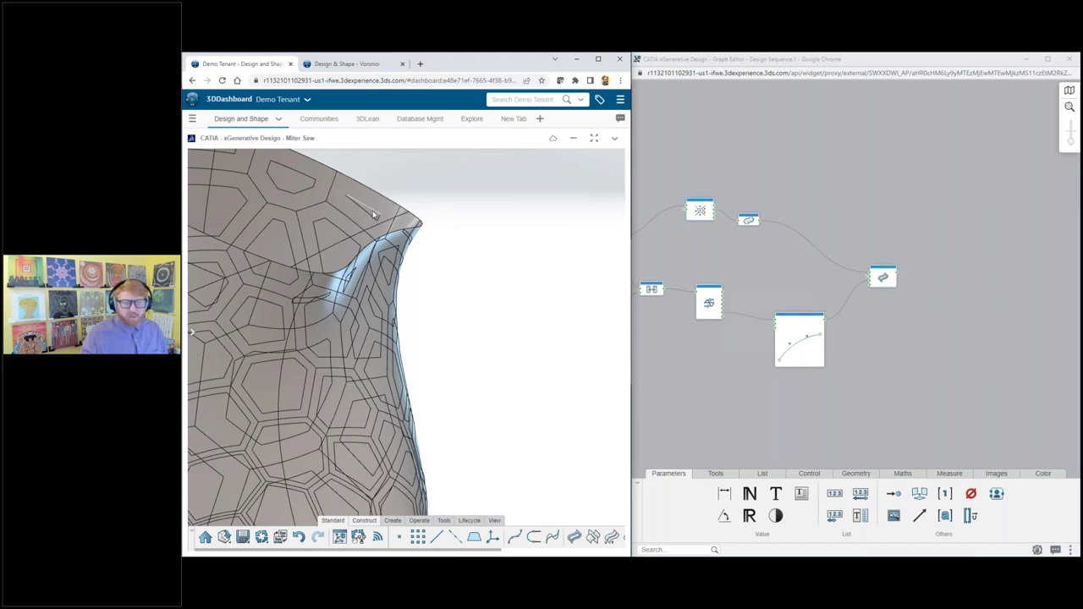
{"action": "scroll", "coordinate": [371, 212], "scroll_direction": "up", "scroll_amount": 3}
{"action": "scroll", "coordinate": [372, 210], "scroll_direction": "down", "scroll_amount": 5}
{"action": "scroll", "coordinate": [415, 265], "scroll_direction": "up", "scroll_amount": 5}
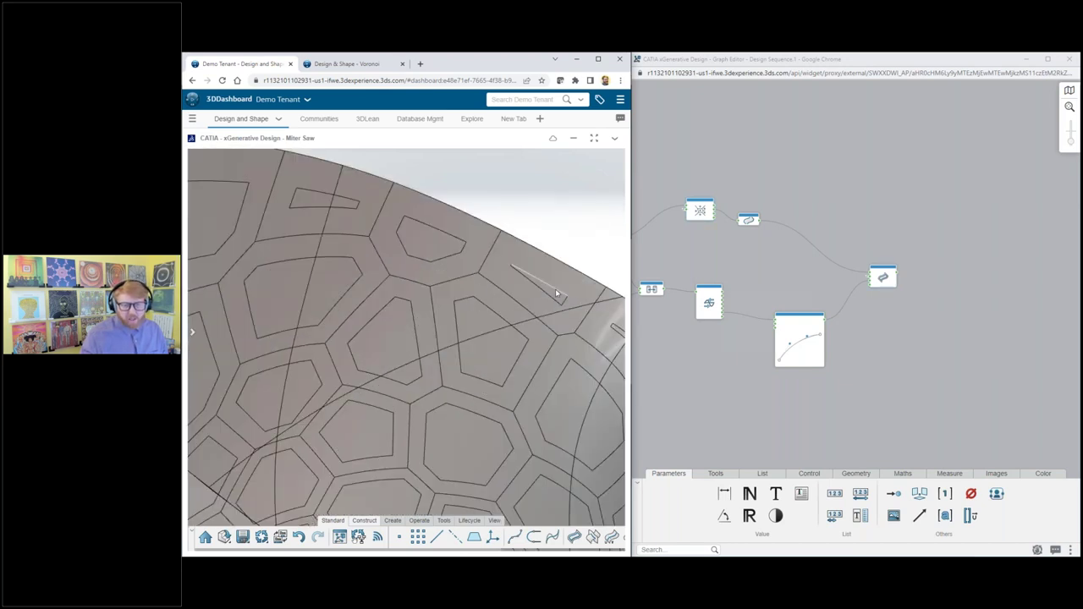
{"action": "scroll", "coordinate": [555, 289], "scroll_direction": "down", "scroll_amount": 5}
{"action": "scroll", "coordinate": [431, 356], "scroll_direction": "up", "scroll_amount": 4}
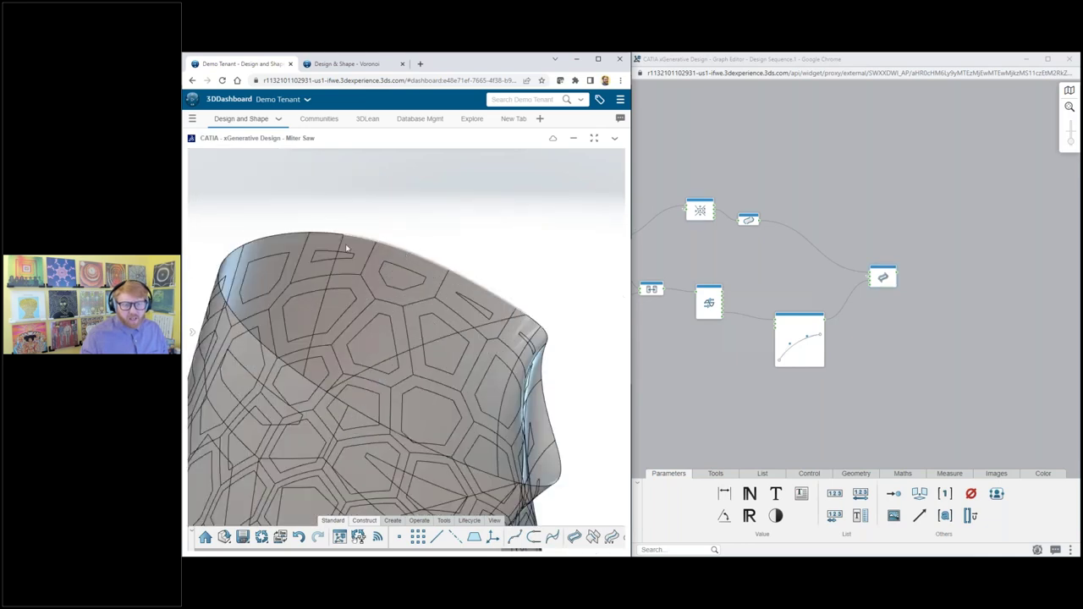
{"action": "scroll", "coordinate": [489, 318], "scroll_direction": "down", "scroll_amount": 2}
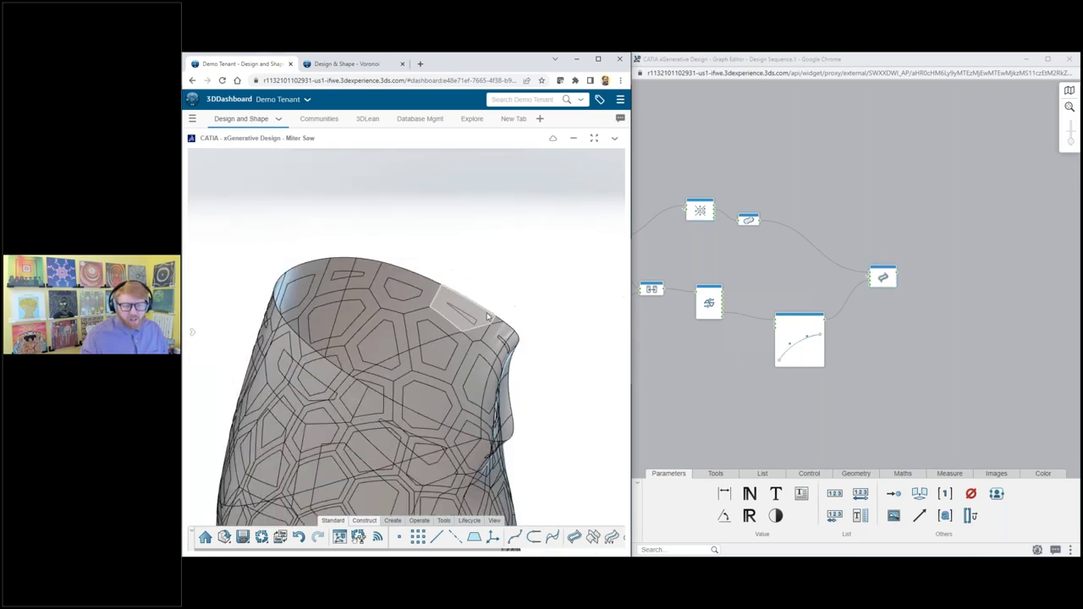
{"action": "scroll", "coordinate": [489, 317], "scroll_direction": "down", "scroll_amount": 1}
{"action": "middle_click_drag", "start_coordinate": [488, 316], "coordinate": [496, 223]}
{"action": "scroll", "coordinate": [496, 223], "scroll_direction": "down", "scroll_amount": 3}
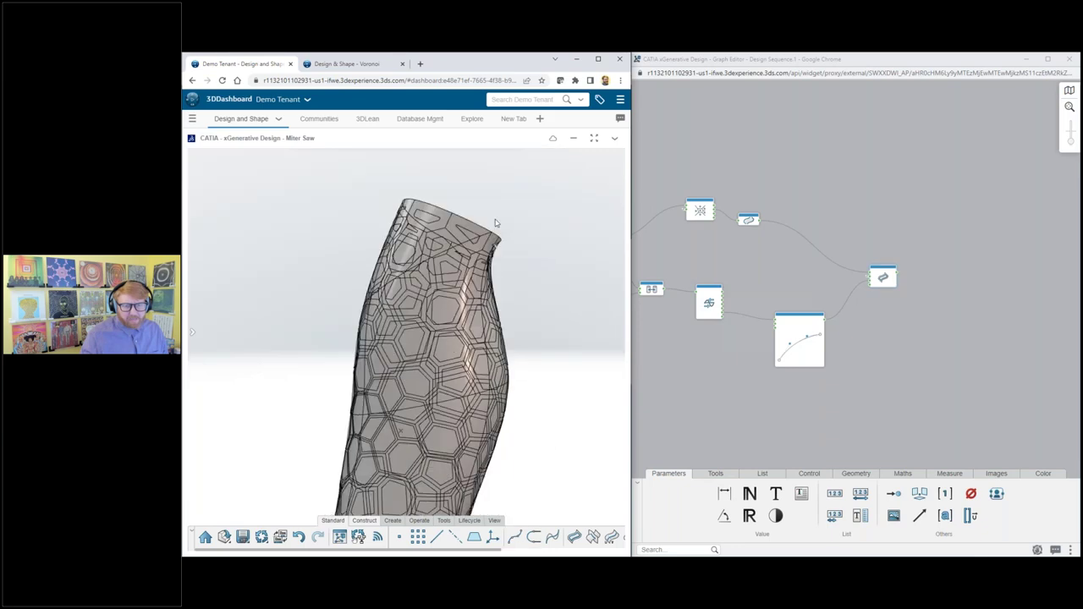
{"action": "scroll", "coordinate": [495, 222], "scroll_direction": "up", "scroll_amount": 3}
{"action": "scroll", "coordinate": [485, 241], "scroll_direction": "down", "scroll_amount": 6}
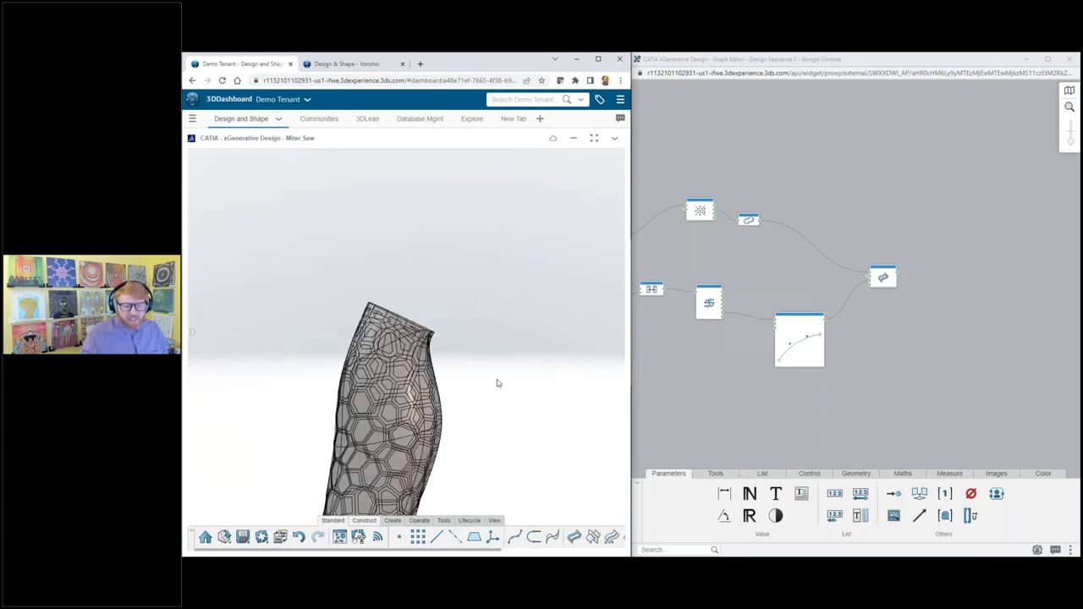
{"action": "middle_click_drag", "start_coordinate": [415, 459], "coordinate": [404, 440]}
{"action": "scroll", "coordinate": [403, 440], "scroll_direction": "up", "scroll_amount": 3}
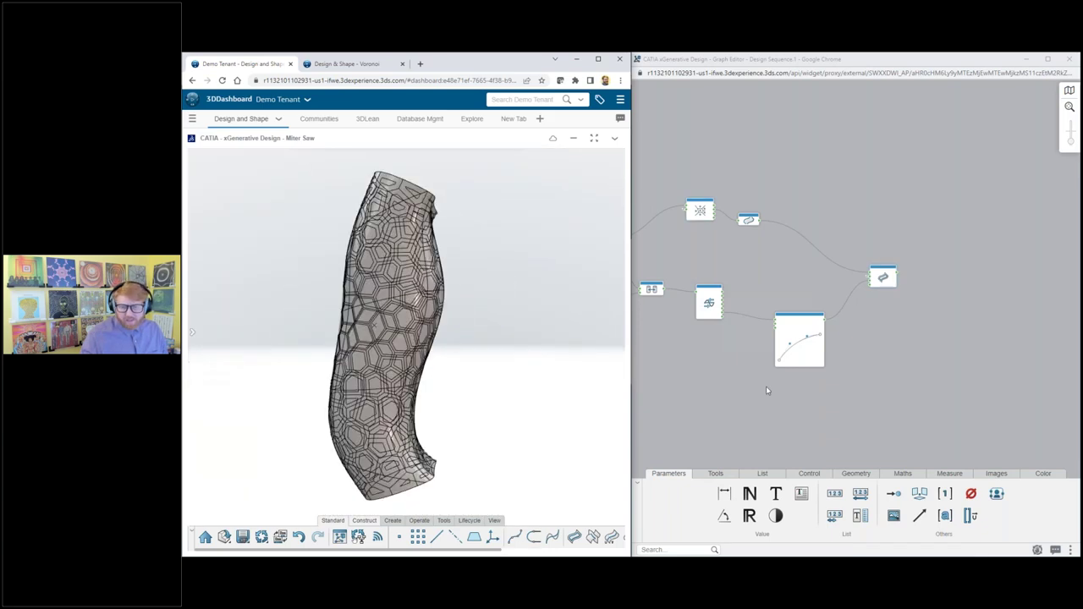
Step: Add a second Distance node in the empty graph area above the Voronoi.1 branch
{"action": "left_click", "coordinate": [766, 386]}
{"action": "scroll", "coordinate": [766, 386], "scroll_direction": "down", "scroll_amount": 3}
{"action": "scroll", "coordinate": [760, 291], "scroll_direction": "up", "scroll_amount": 4}
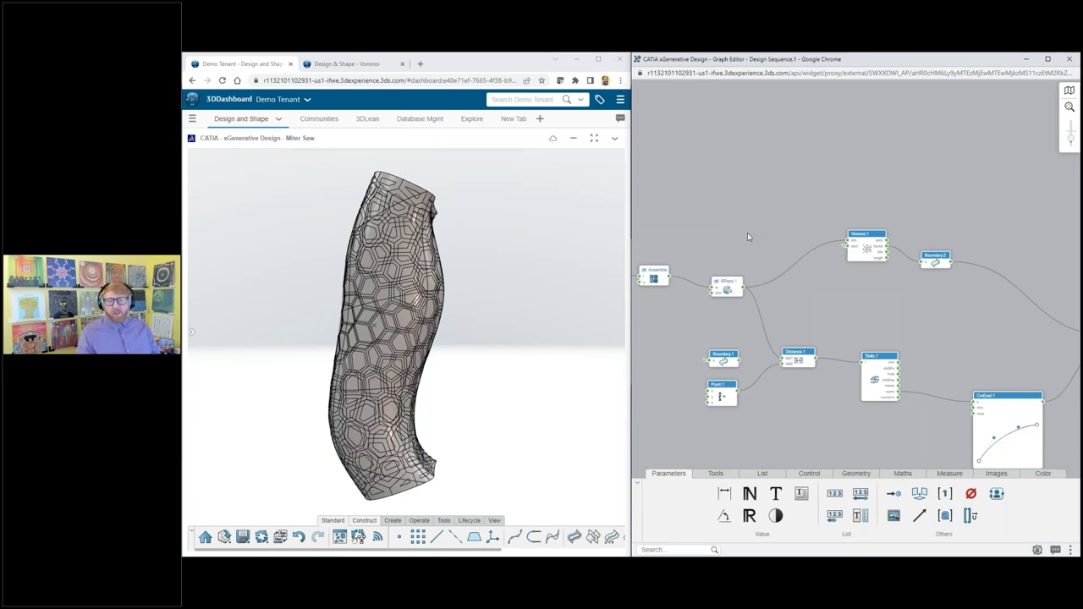
{"action": "double_click", "coordinate": [752, 197]}
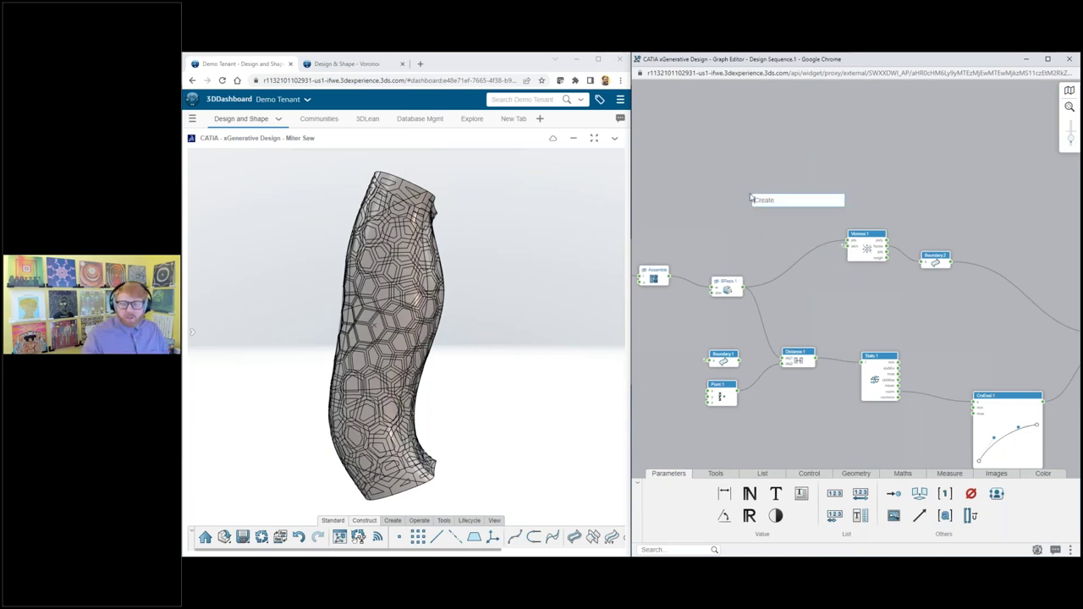
{"action": "type", "text": "dist"}
{"action": "key", "text": "Return"}
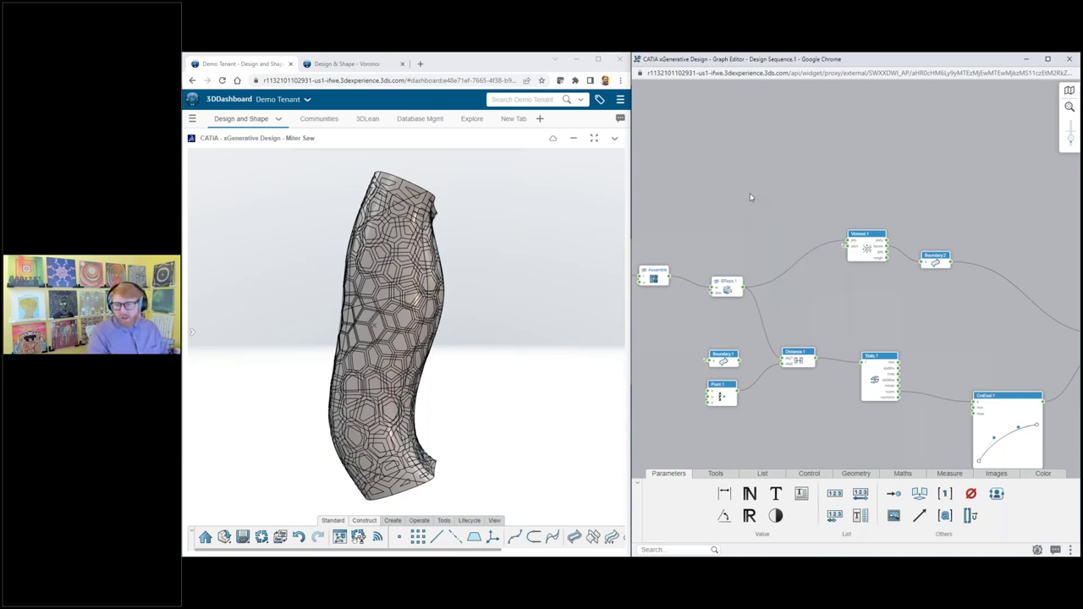
Step: Connect Boundary.1 to obj1 and the Voronoi.1 faces output to obj2 of Distance.2, arranging both nodes above the Voronoi branch
{"action": "left_click_drag", "start_coordinate": [736, 359], "coordinate": [751, 207]}
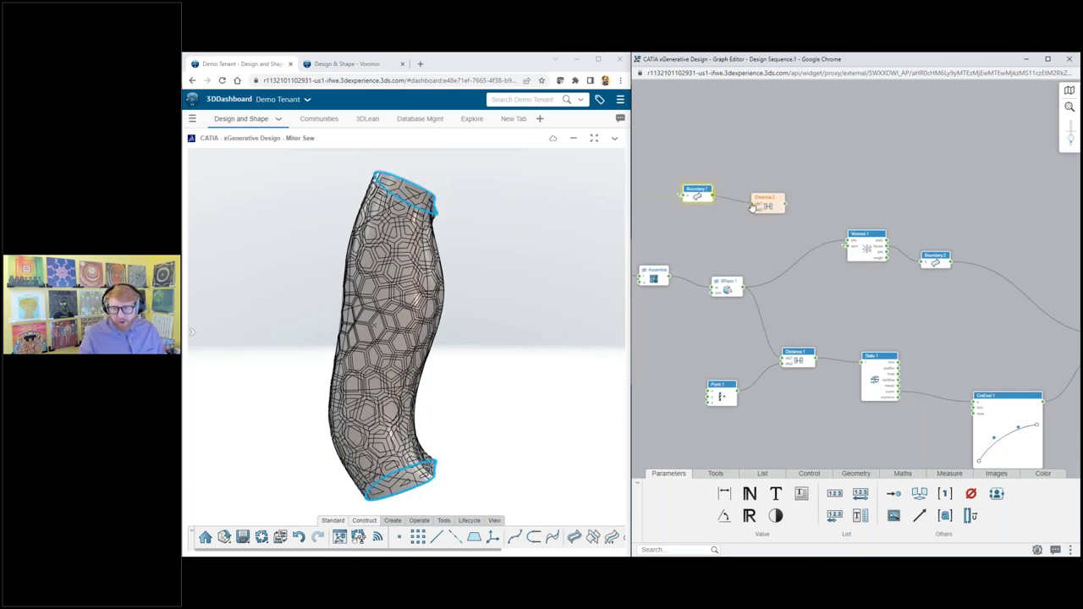
{"action": "left_click_drag", "start_coordinate": [744, 288], "coordinate": [752, 238]}
{"action": "left_click_drag", "start_coordinate": [772, 201], "coordinate": [954, 208]}
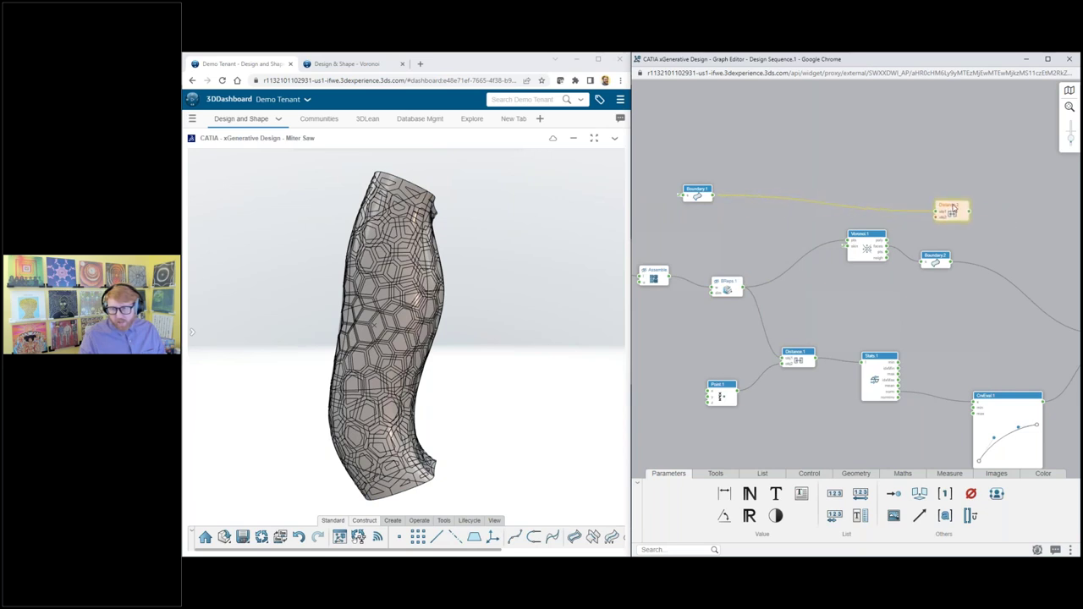
{"action": "left_click", "coordinate": [884, 248]}
{"action": "scroll", "coordinate": [715, 189], "scroll_direction": "down", "scroll_amount": 2}
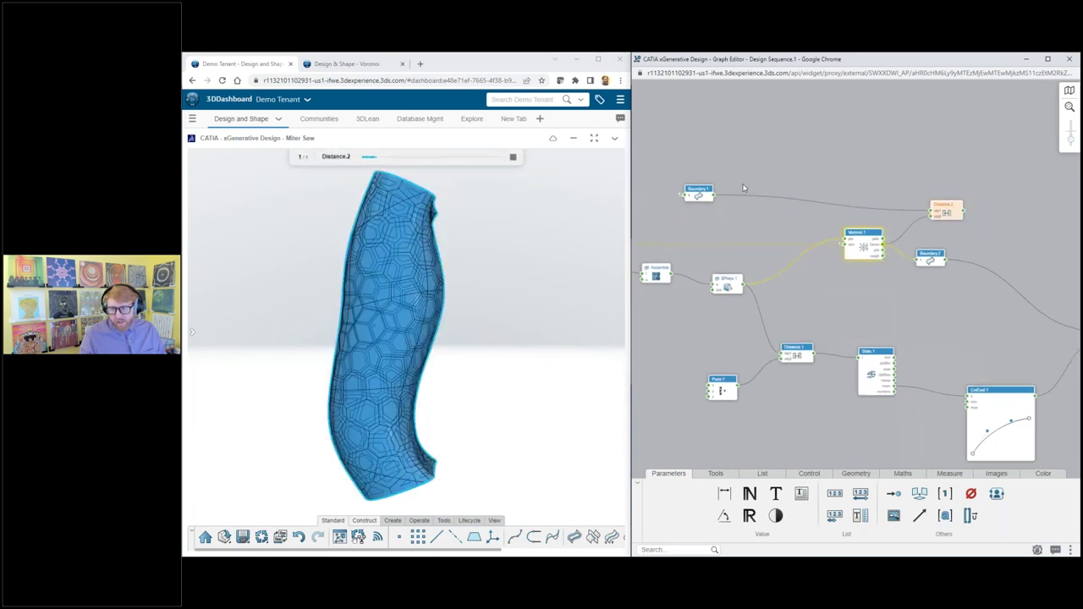
{"action": "left_click_drag", "start_coordinate": [713, 189], "coordinate": [856, 188]}
Step: Review the list of distance values produced by the Distance.2 output
{"action": "scroll", "coordinate": [843, 138], "scroll_direction": "up", "scroll_amount": 2}
{"action": "left_click_drag", "start_coordinate": [996, 237], "coordinate": [779, 149]}
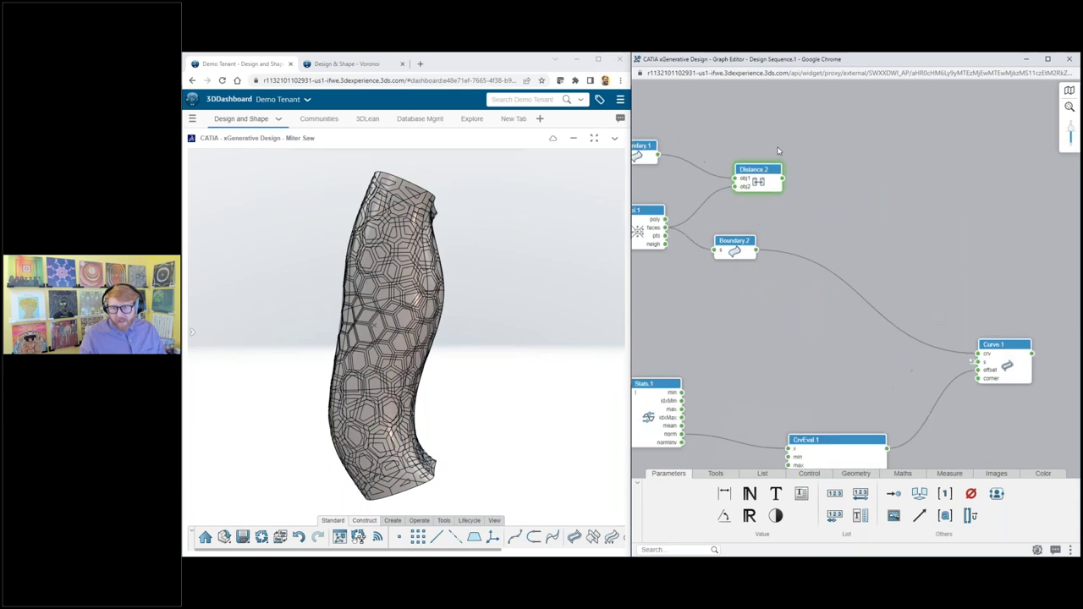
{"action": "scroll", "coordinate": [778, 145], "scroll_direction": "up", "scroll_amount": 2}
{"action": "scroll", "coordinate": [811, 198], "scroll_direction": "down", "scroll_amount": 1}
{"action": "scroll", "coordinate": [811, 198], "scroll_direction": "down", "scroll_amount": 3}
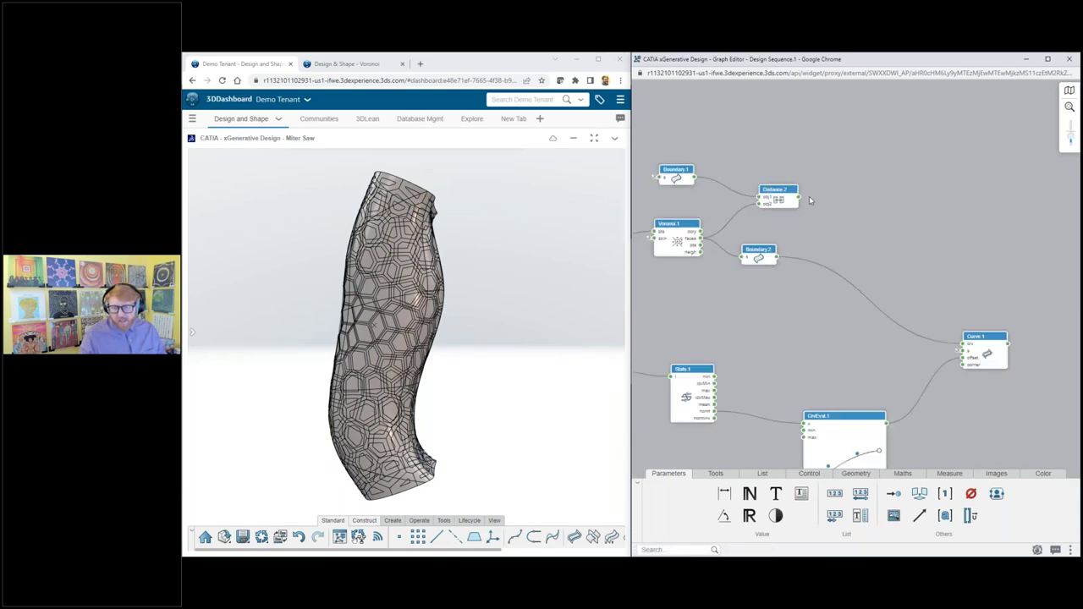
{"action": "mouse_move", "coordinate": [811, 199]}
{"action": "scroll", "coordinate": [859, 263], "scroll_direction": "down", "scroll_amount": 4}
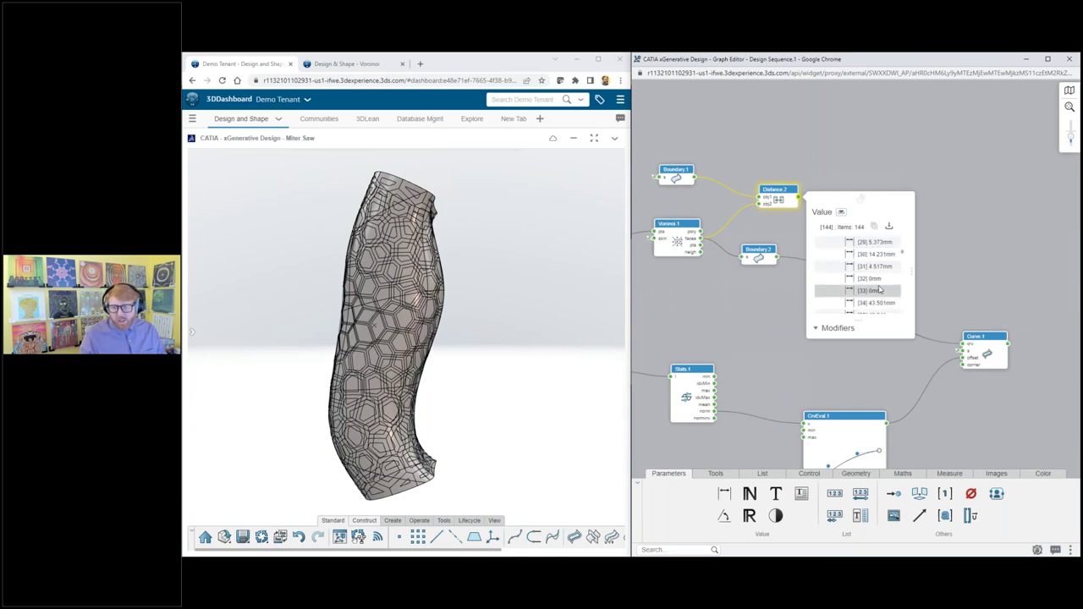
{"action": "double_click", "coordinate": [851, 174]}
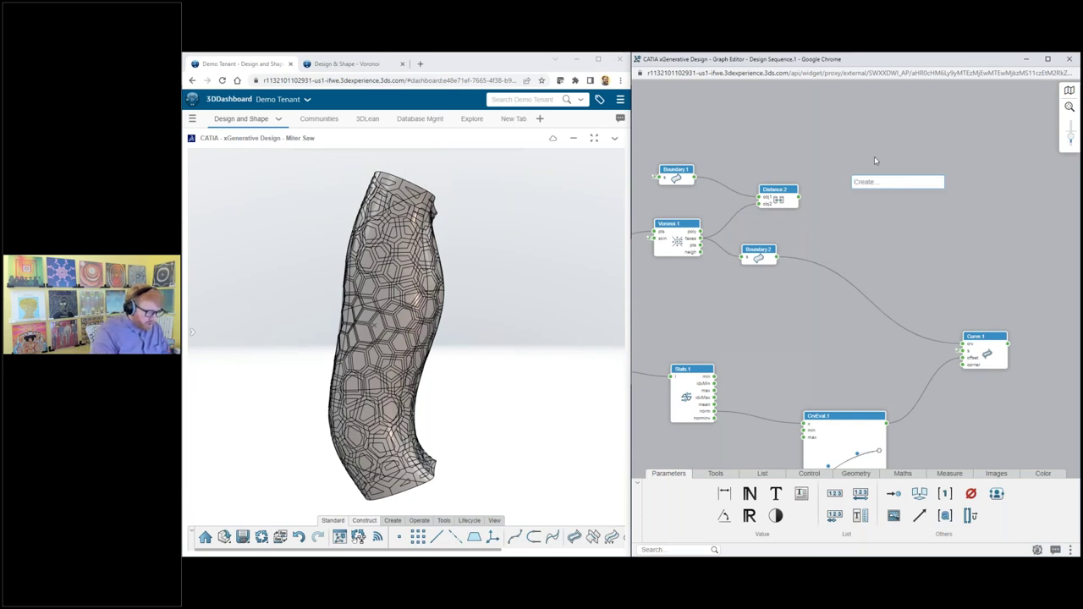
{"action": "type", "text": "less"}
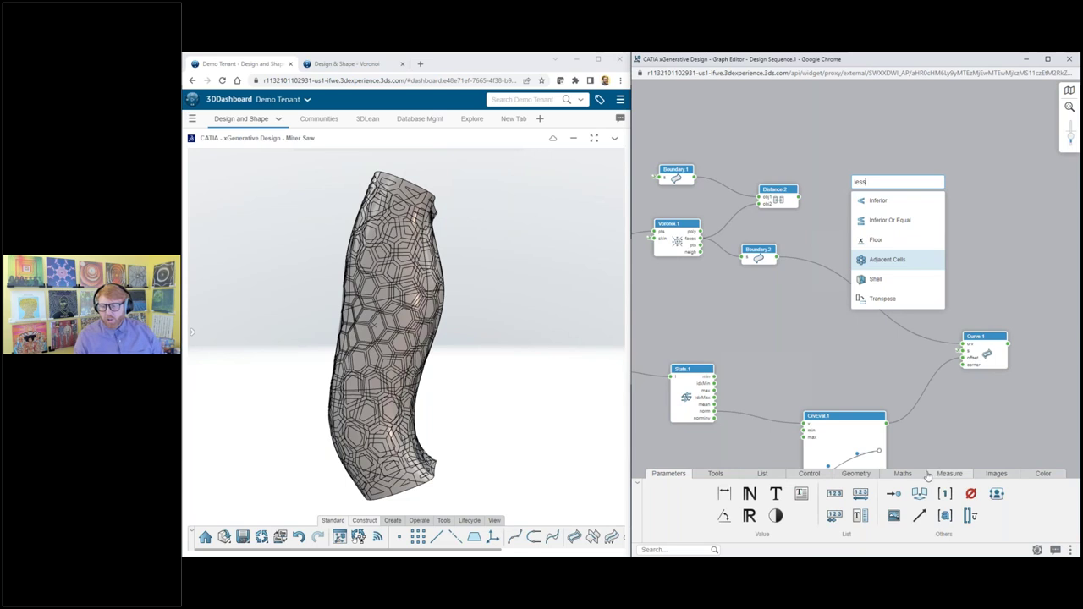
{"action": "left_click", "coordinate": [849, 348]}
{"action": "left_click", "coordinate": [865, 475]}
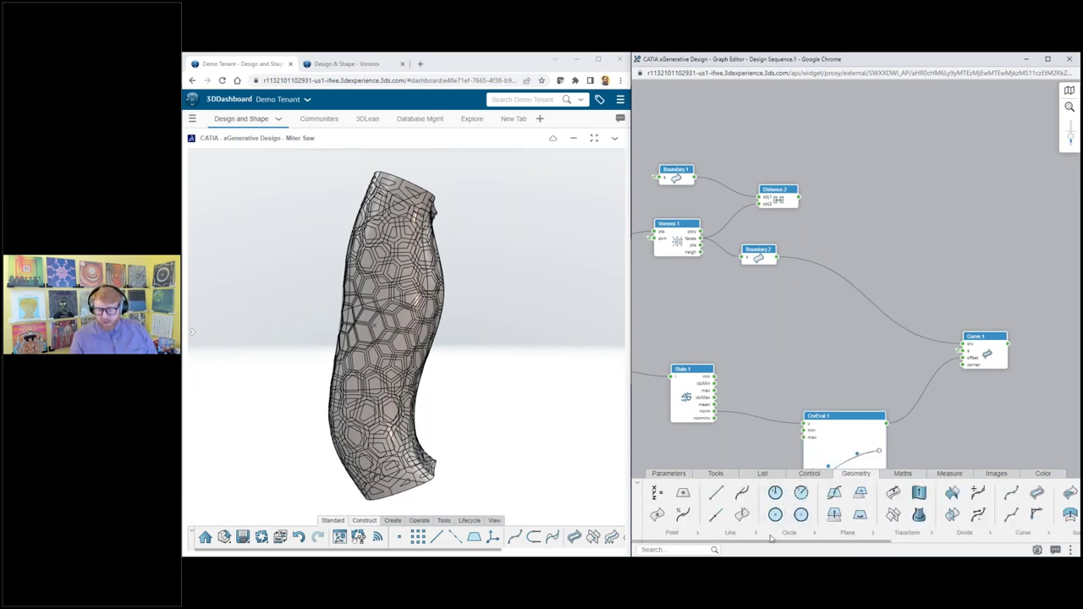
{"action": "left_click_drag", "start_coordinate": [733, 544], "coordinate": [843, 546]}
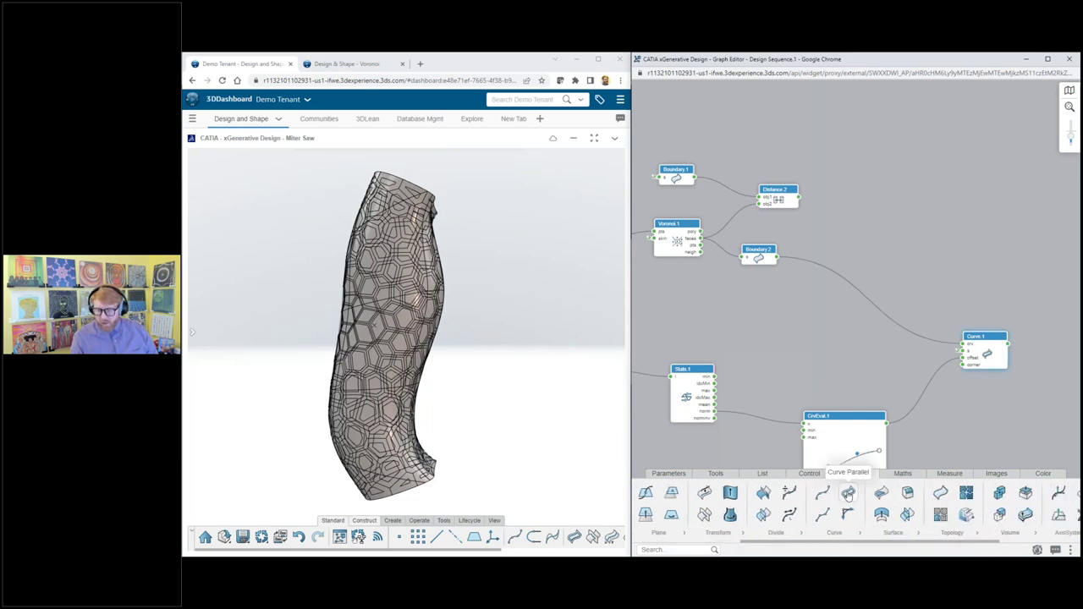
{"action": "mouse_move", "coordinate": [847, 495]}
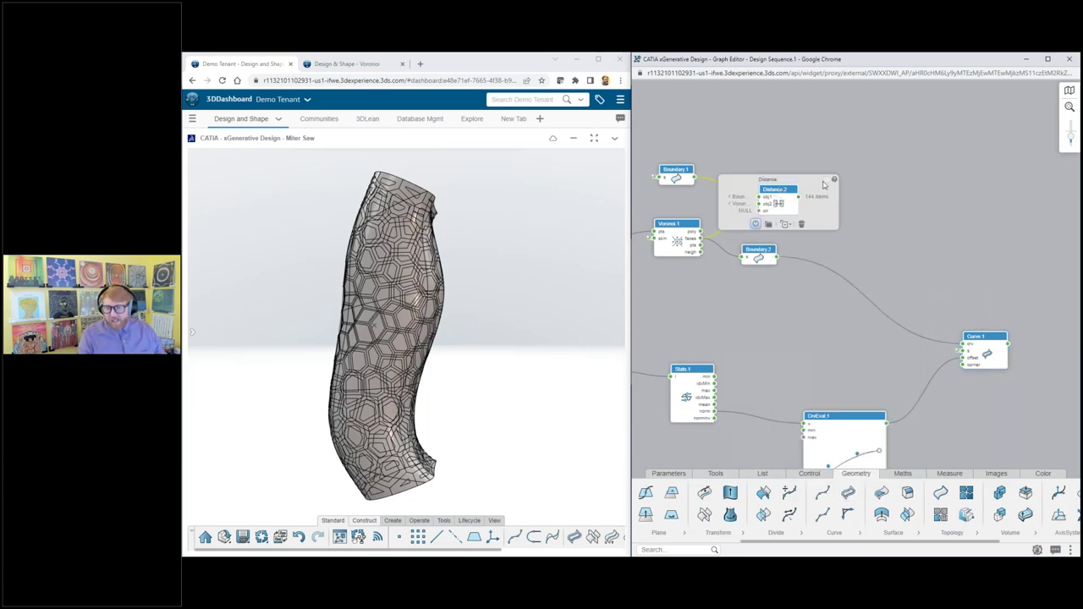
Step: Read the help description of the Distance operator's inputs and output, and close it
{"action": "left_click", "coordinate": [833, 180]}
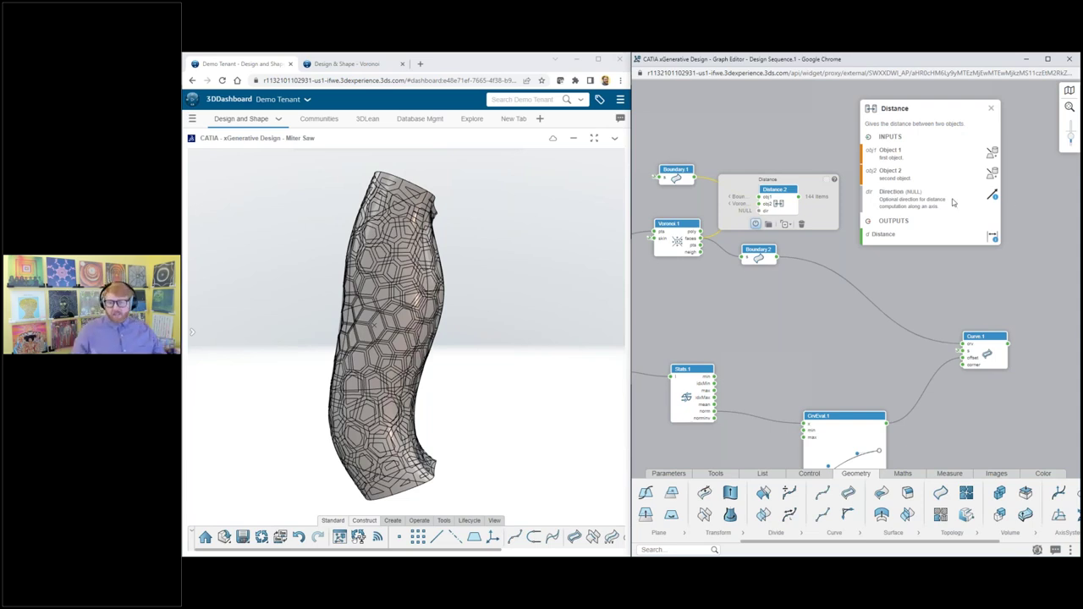
{"action": "left_click", "coordinate": [831, 109]}
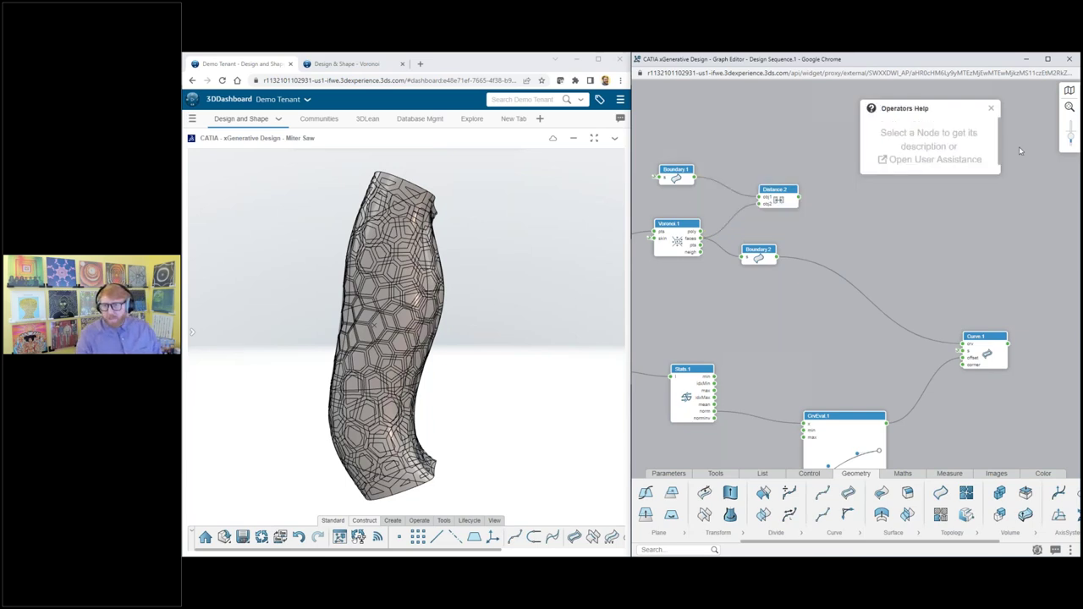
{"action": "left_click", "coordinate": [991, 108]}
Step: Add an Inferior Or Equal node fed by the Distance.2 output, align it beside Distance.2, and check its list of true/false values
{"action": "left_click_drag", "start_coordinate": [799, 197], "coordinate": [843, 208]}
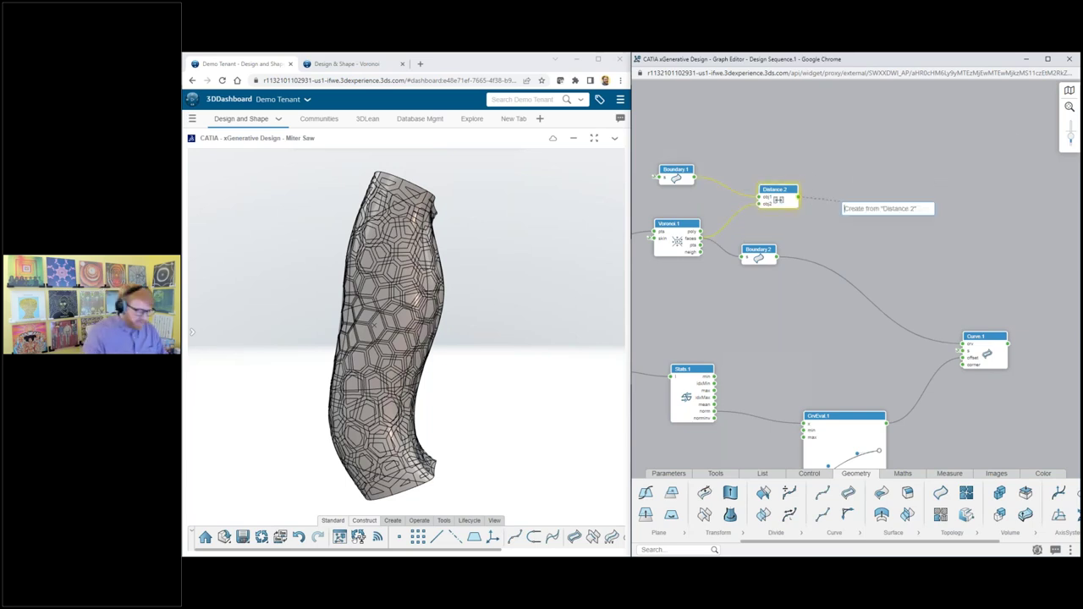
{"action": "type", "text": "less"}
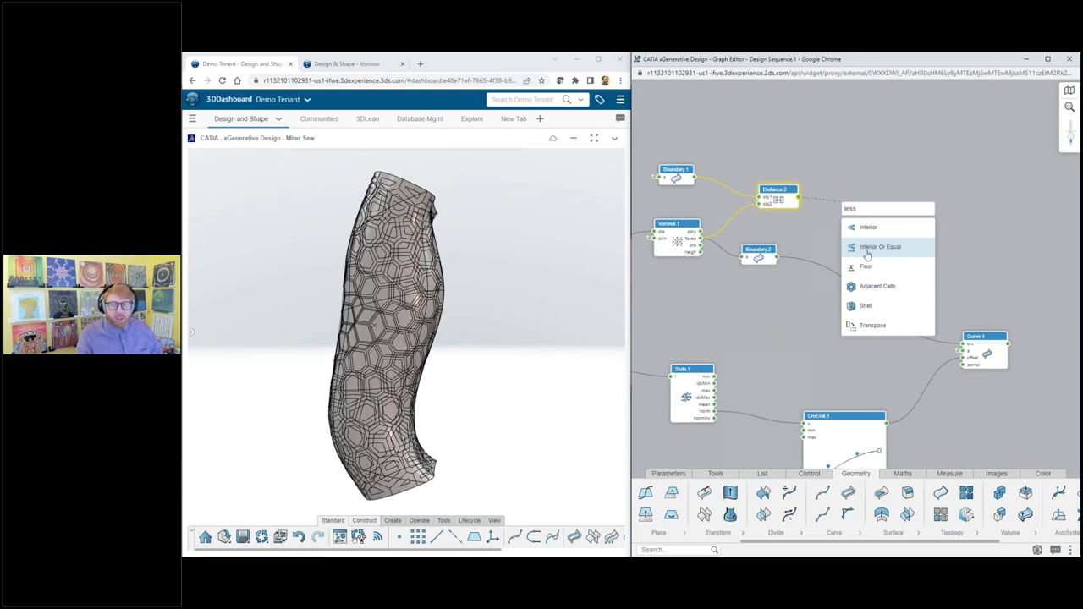
{"action": "left_click", "coordinate": [868, 252]}
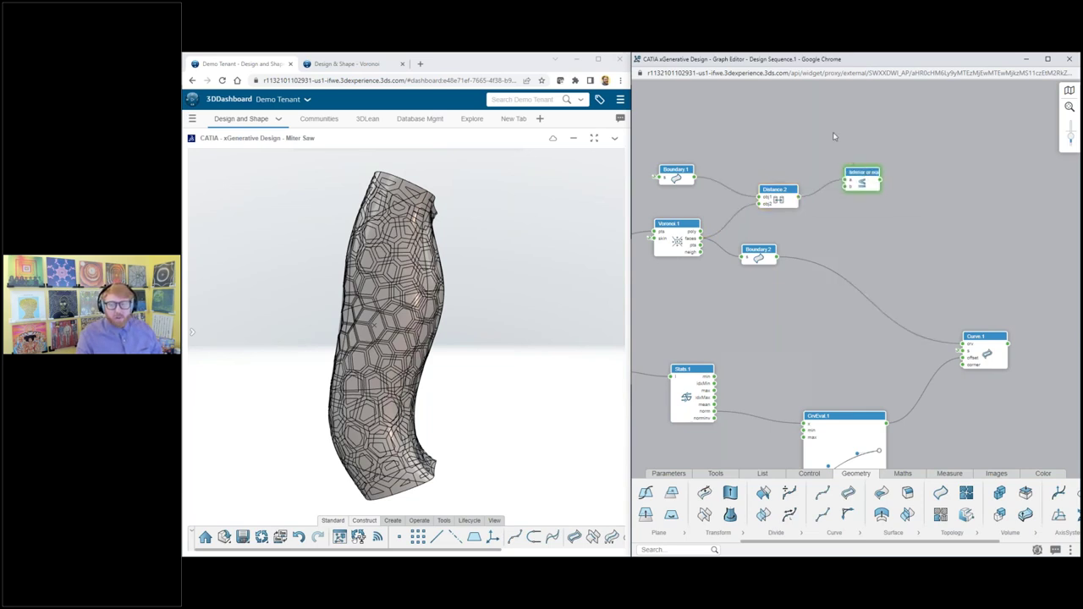
{"action": "left_click", "coordinate": [846, 186]}
{"action": "left_click", "coordinate": [850, 224]}
{"action": "left_click_drag", "start_coordinate": [855, 170], "coordinate": [848, 186]}
{"action": "left_click", "coordinate": [829, 154]}
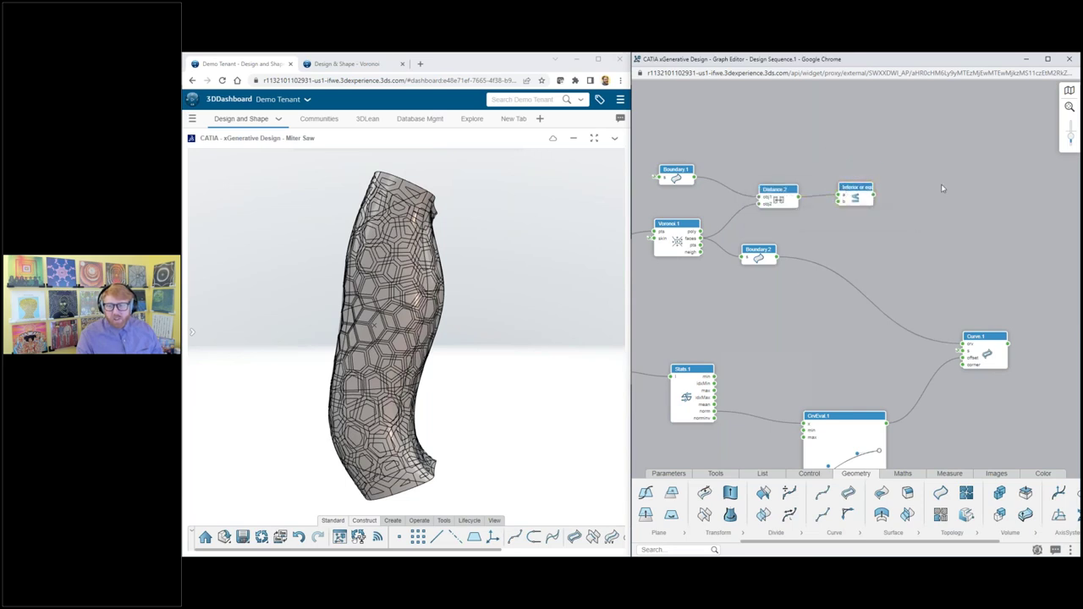
{"action": "left_click", "coordinate": [873, 195]}
{"action": "scroll", "coordinate": [942, 269], "scroll_direction": "down", "scroll_amount": 1}
{"action": "scroll", "coordinate": [942, 271], "scroll_direction": "down", "scroll_amount": 3}
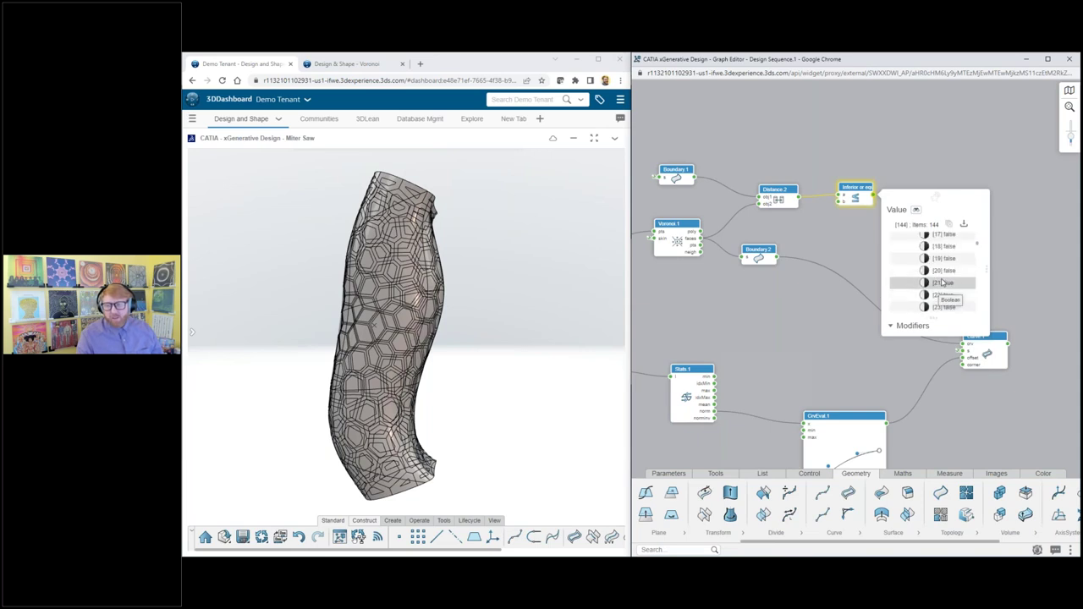
{"action": "left_click", "coordinate": [841, 142]}
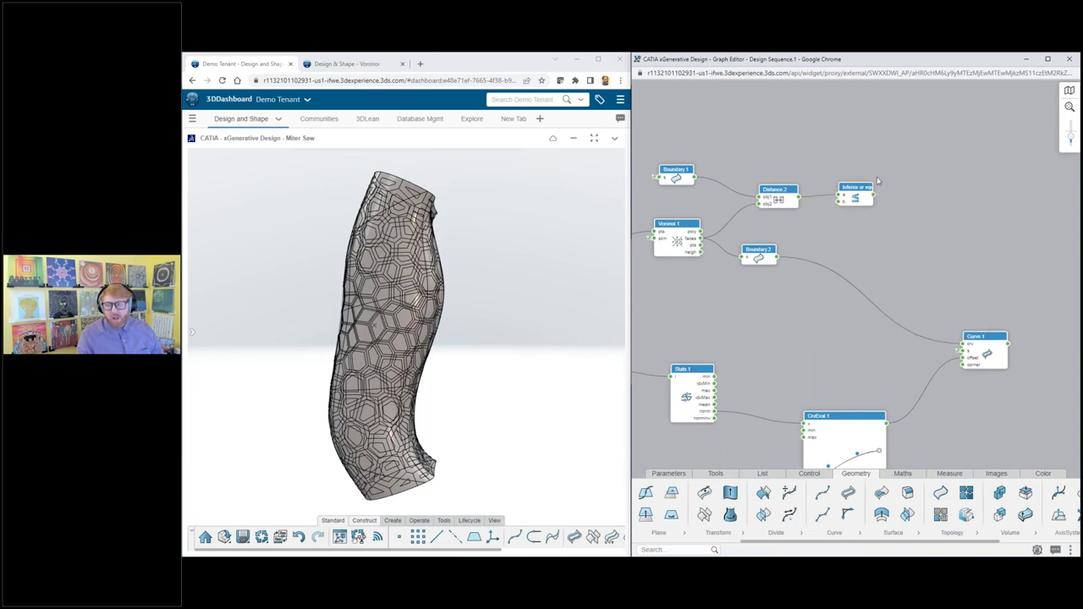
Step: Add a Dispatch node and place it above and beyond the Inferior Or Equal node
{"action": "double_click", "coordinate": [927, 205]}
{"action": "type", "text": "disp"}
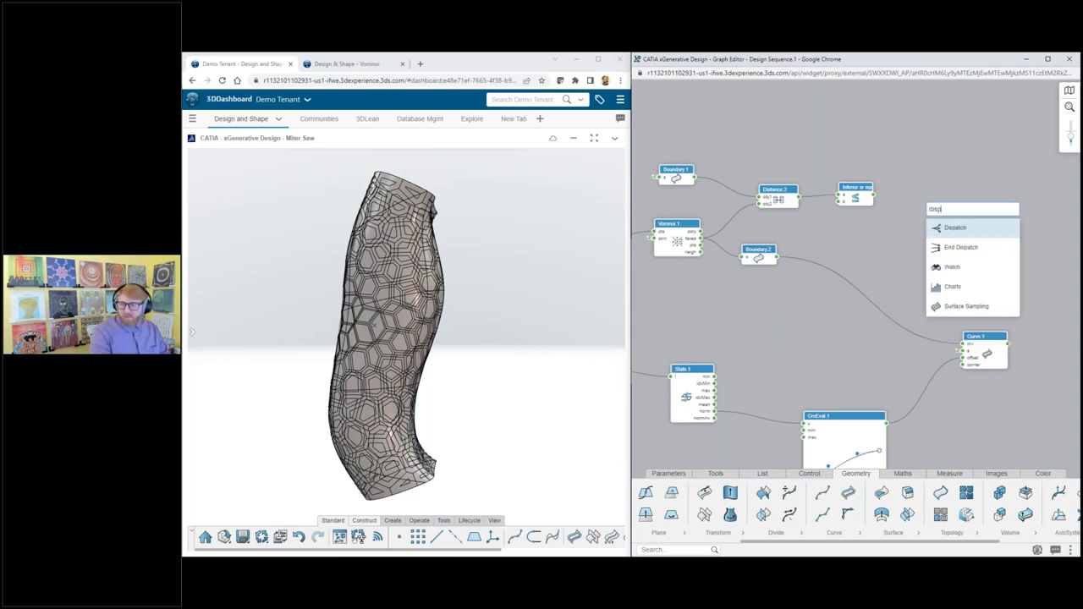
{"action": "key", "text": "Return"}
{"action": "left_click_drag", "start_coordinate": [939, 208], "coordinate": [925, 160]}
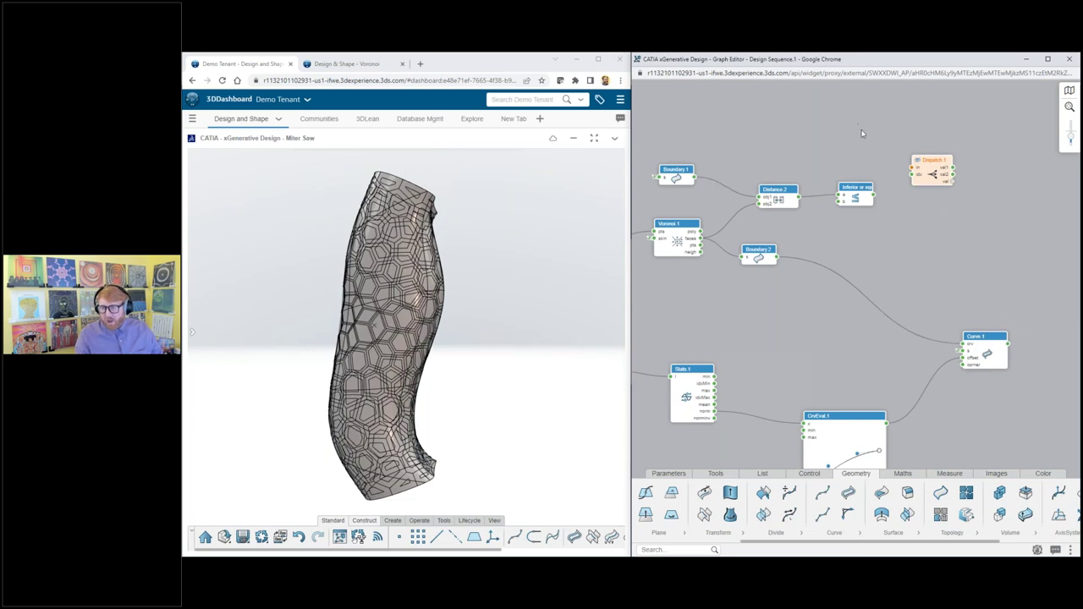
Step: Connect the Voronoi.1 faces to Dispatch.1's in and the Inferior Or Equal result to its idx, and review the val1 list
{"action": "left_click_drag", "start_coordinate": [874, 199], "coordinate": [910, 174]}
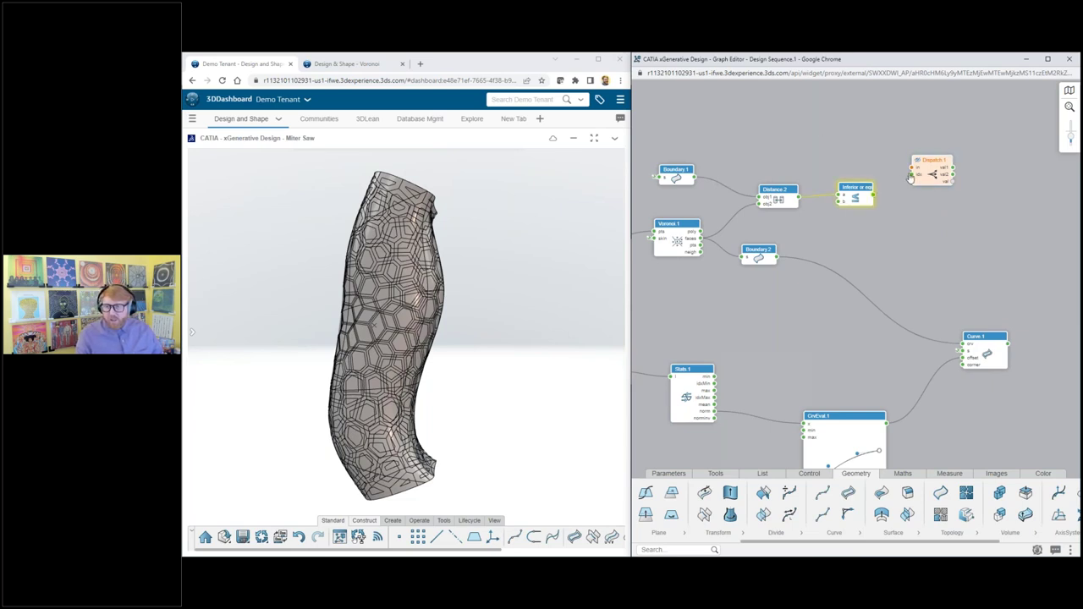
{"action": "left_click", "coordinate": [700, 242]}
{"action": "scroll", "coordinate": [770, 149], "scroll_direction": "down", "scroll_amount": 2}
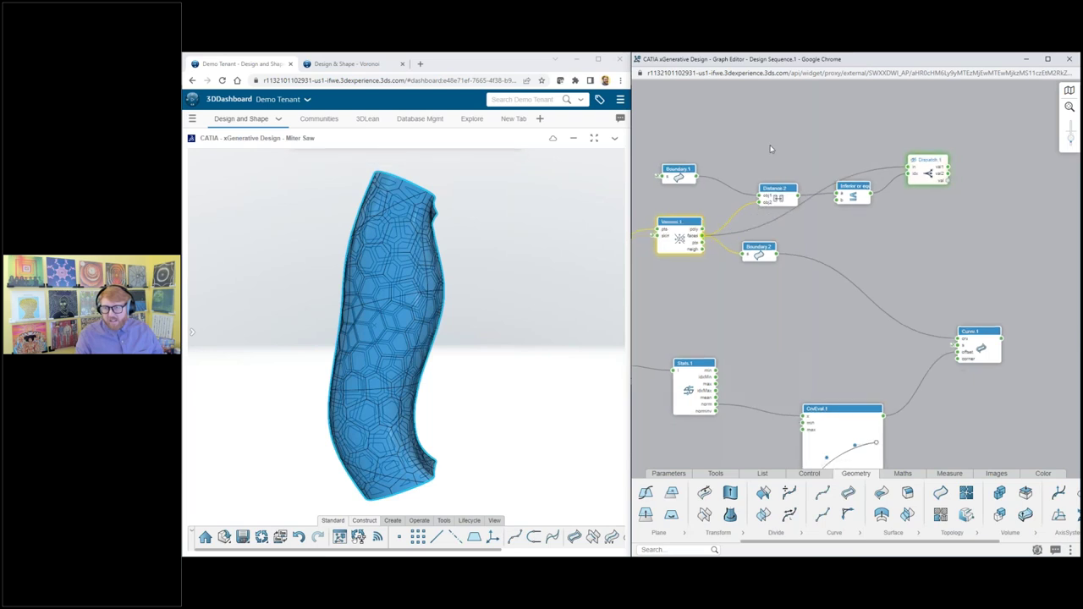
{"action": "scroll", "coordinate": [867, 163], "scroll_direction": "up", "scroll_amount": 3}
{"action": "left_click", "coordinate": [861, 161]}
{"action": "scroll", "coordinate": [937, 252], "scroll_direction": "down", "scroll_amount": 5}
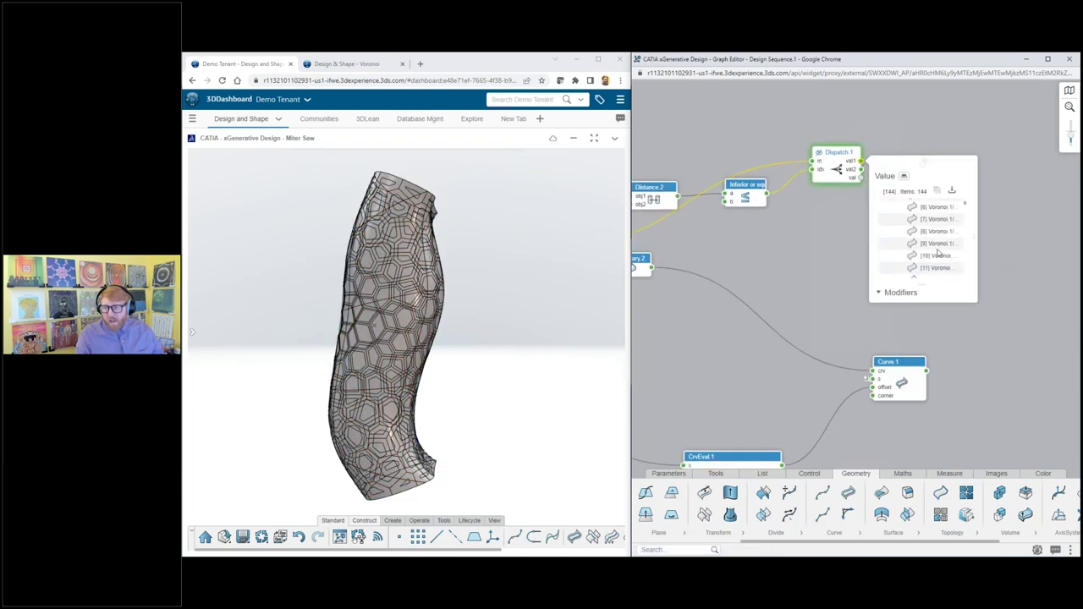
{"action": "left_click", "coordinate": [936, 263]}
{"action": "scroll", "coordinate": [957, 159], "scroll_direction": "down", "scroll_amount": 4}
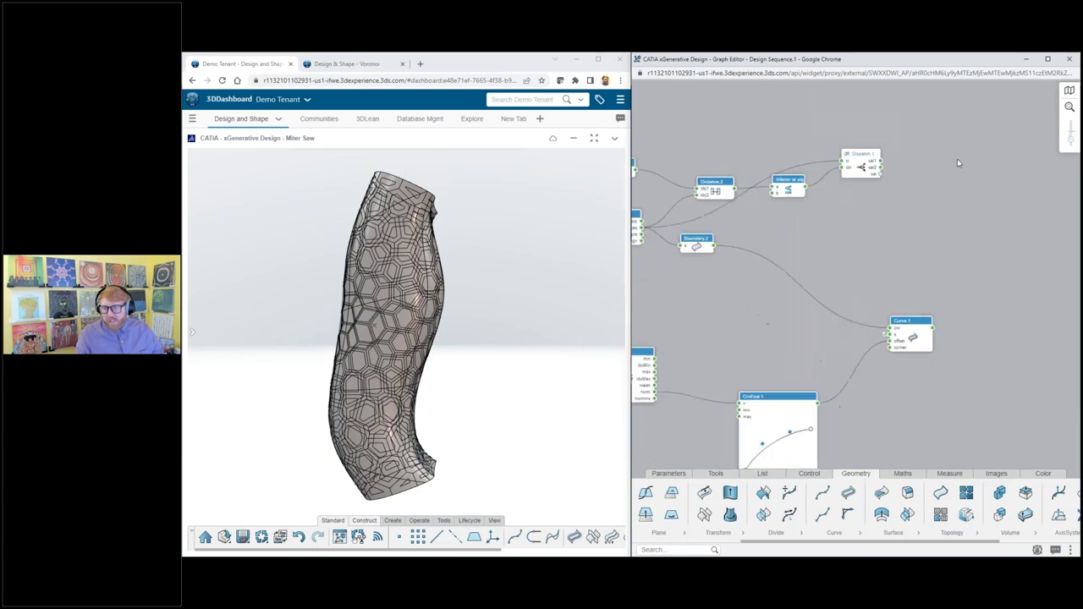
{"action": "scroll", "coordinate": [866, 234], "scroll_direction": "up", "scroll_amount": 1}
Step: Lower the Dispatch.1 node and feed Boundary.2 from a Dispatch.1 output instead of directly from the Voronoi.1 faces
{"action": "left_click_drag", "start_coordinate": [887, 144], "coordinate": [888, 190]}
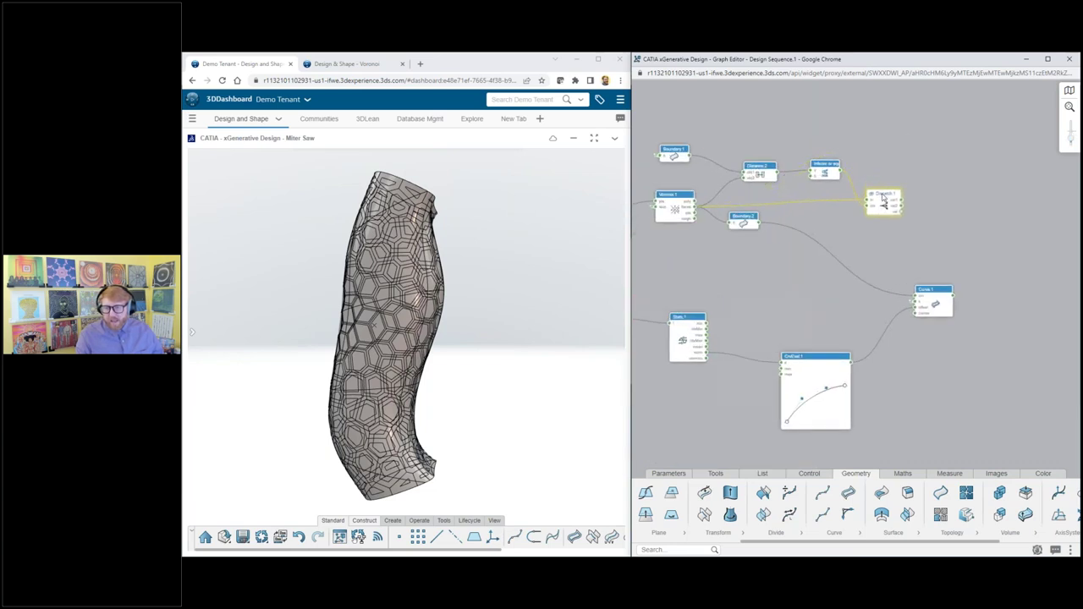
{"action": "left_click", "coordinate": [696, 212]}
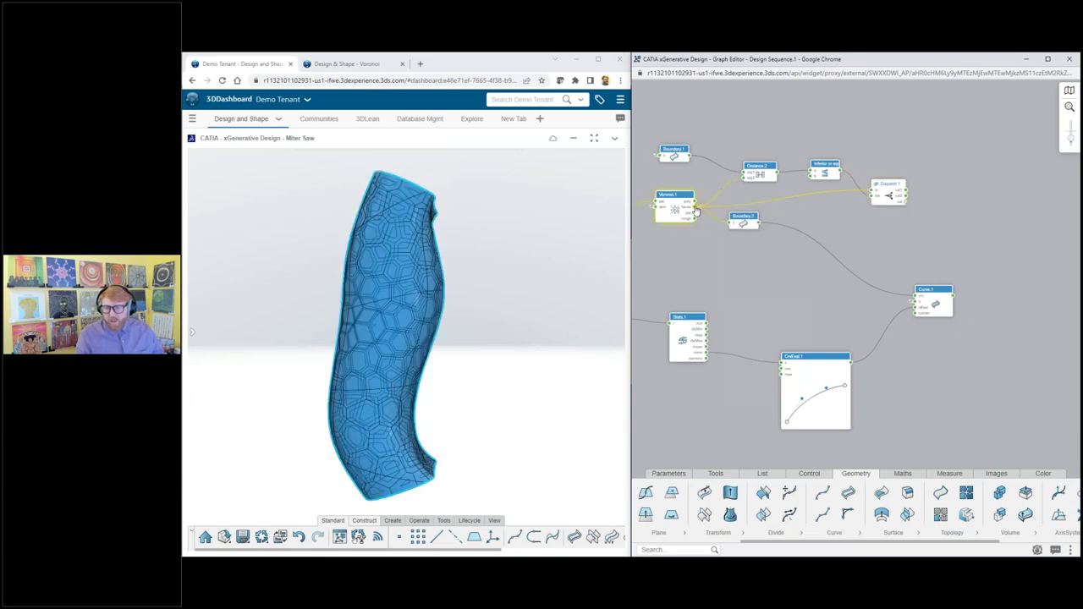
{"action": "left_click_drag", "start_coordinate": [903, 193], "coordinate": [909, 195]}
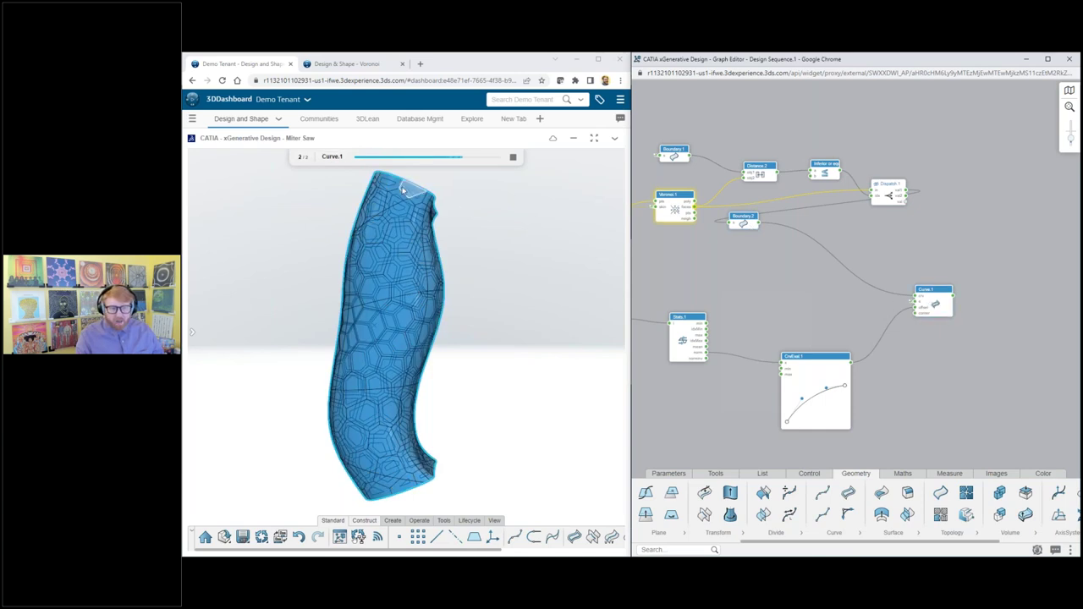
Step: Inspect the offset curves around the handle's upper open edge and along its whole length from different angles
{"action": "scroll", "coordinate": [403, 189], "scroll_direction": "up", "scroll_amount": 5}
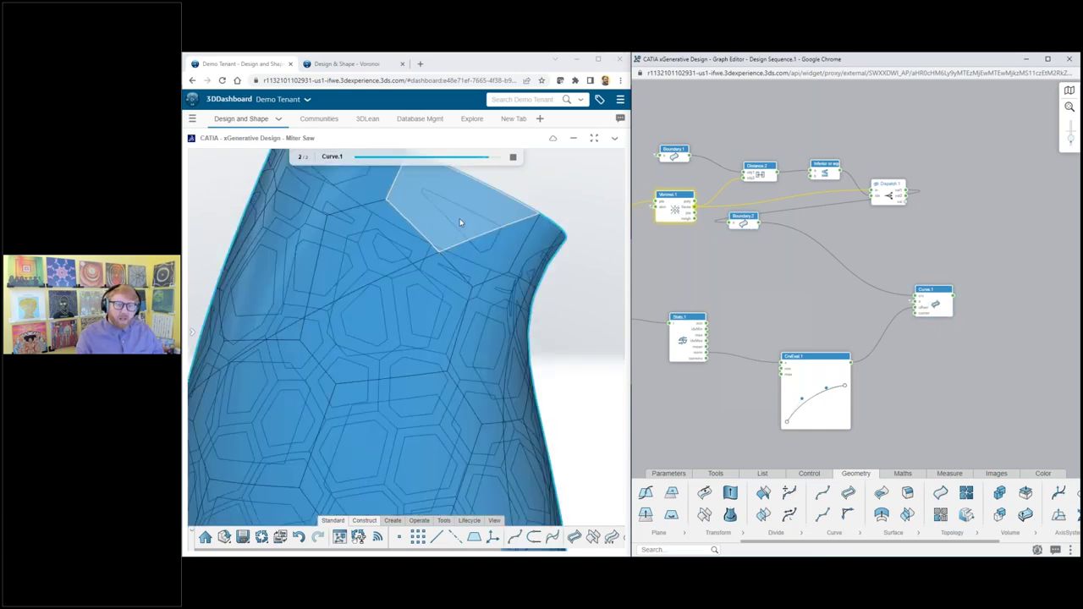
{"action": "scroll", "coordinate": [465, 224], "scroll_direction": "down", "scroll_amount": 5}
{"action": "middle_click_drag", "start_coordinate": [495, 253], "coordinate": [424, 250]}
{"action": "middle_click_drag", "start_coordinate": [423, 234], "coordinate": [607, 251]}
{"action": "scroll", "coordinate": [421, 347], "scroll_direction": "down", "scroll_amount": 5}
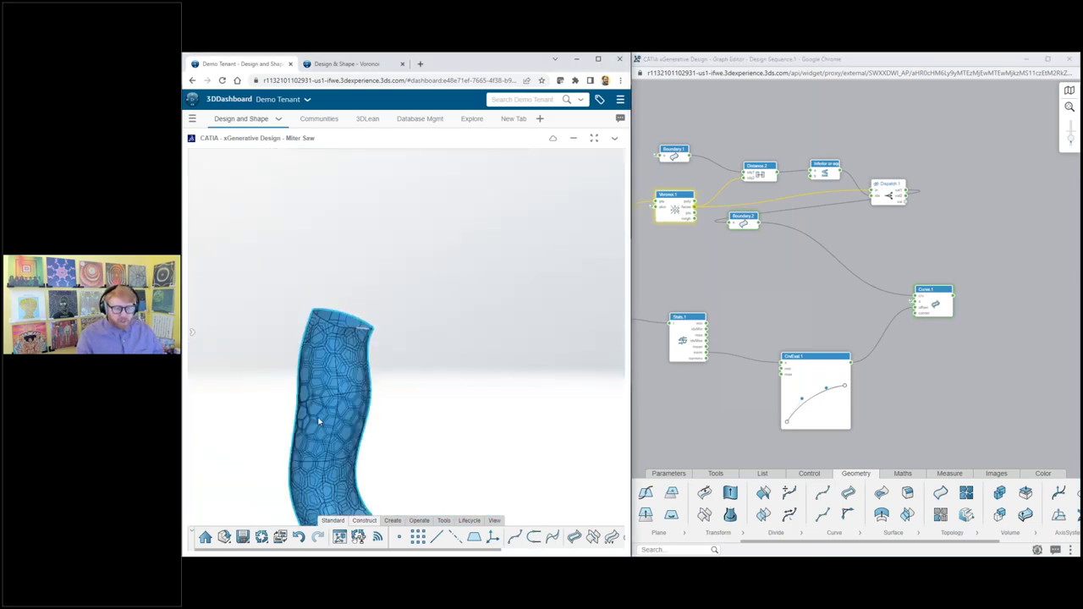
{"action": "scroll", "coordinate": [313, 410], "scroll_direction": "up", "scroll_amount": 4}
{"action": "middle_click_drag", "start_coordinate": [309, 394], "coordinate": [440, 330]}
{"action": "scroll", "coordinate": [409, 361], "scroll_direction": "down", "scroll_amount": 4}
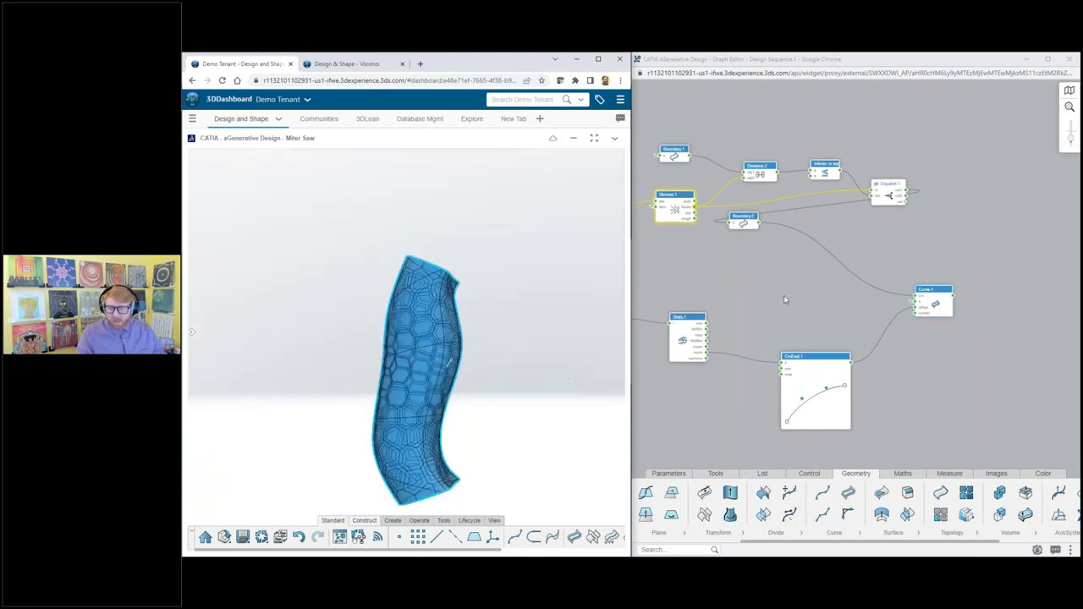
Step: Add a Split node beyond Curve.1 and connect the Curve.1 output to its splt input
{"action": "left_click", "coordinate": [783, 296]}
{"action": "scroll", "coordinate": [877, 271], "scroll_direction": "down", "scroll_amount": 4}
{"action": "scroll", "coordinate": [999, 284], "scroll_direction": "up", "scroll_amount": 1}
{"action": "scroll", "coordinate": [1005, 292], "scroll_direction": "up", "scroll_amount": 3}
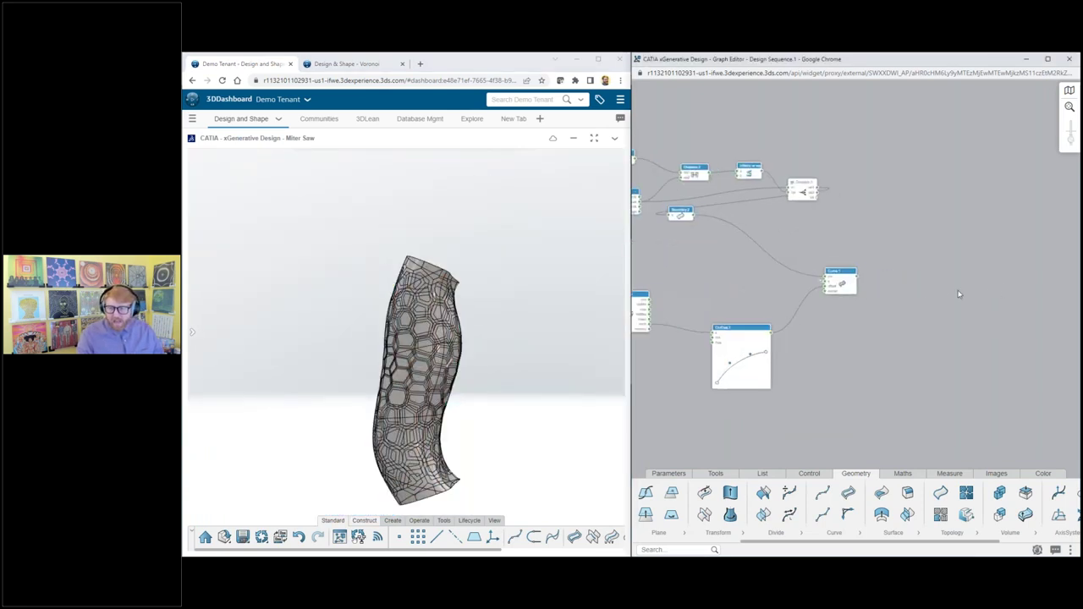
{"action": "double_click", "coordinate": [961, 294]}
{"action": "type", "text": "spli"}
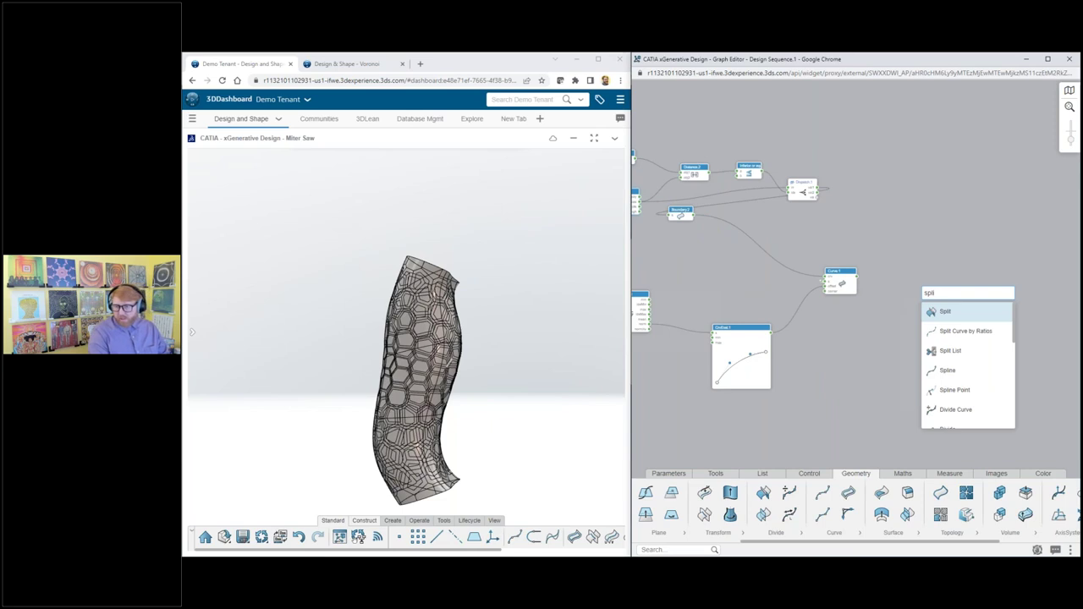
{"action": "key", "text": "Return"}
{"action": "scroll", "coordinate": [966, 321], "scroll_direction": "up", "scroll_amount": 3}
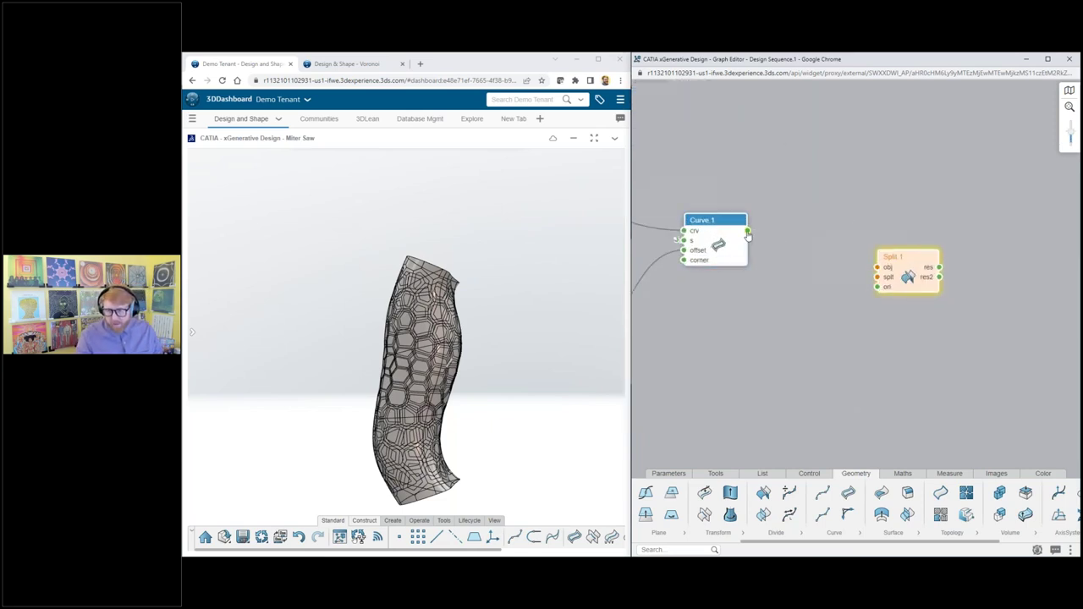
{"action": "left_click_drag", "start_coordinate": [748, 235], "coordinate": [828, 258]}
{"action": "left_click_drag", "start_coordinate": [886, 279], "coordinate": [880, 277]}
Step: Move the Boundary.2 node between Dispatch.1 and Curve.1 to tidy the graph
{"action": "scroll", "coordinate": [897, 305], "scroll_direction": "down", "scroll_amount": 4}
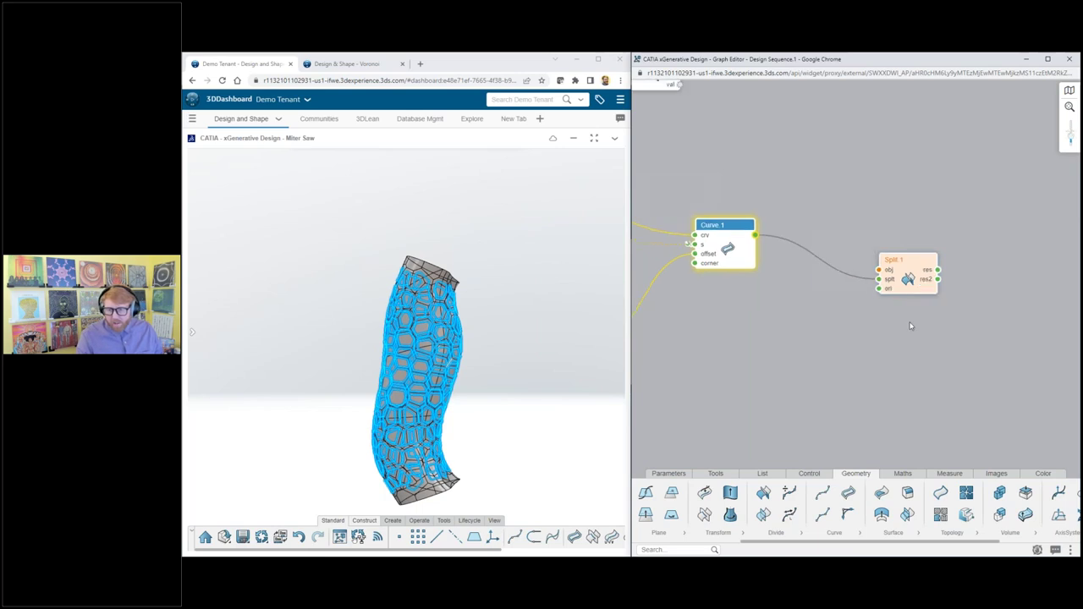
{"action": "scroll", "coordinate": [764, 213], "scroll_direction": "up", "scroll_amount": 2}
{"action": "scroll", "coordinate": [880, 208], "scroll_direction": "down", "scroll_amount": 4}
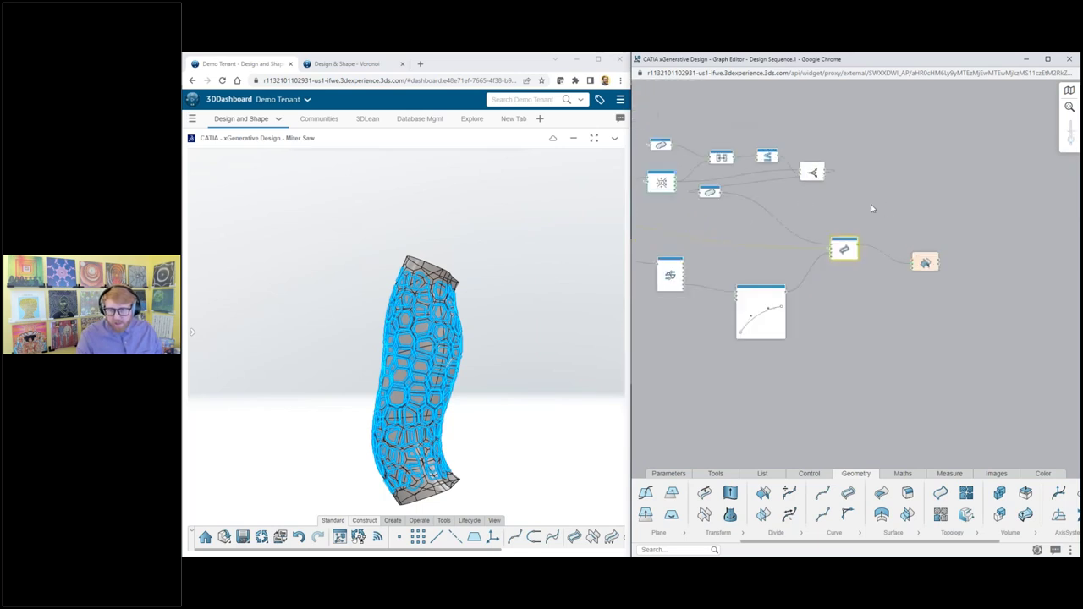
{"action": "scroll", "coordinate": [870, 204], "scroll_direction": "up", "scroll_amount": 1}
{"action": "left_click_drag", "start_coordinate": [707, 185], "coordinate": [828, 208]}
{"action": "left_click", "coordinate": [852, 193]}
{"action": "scroll", "coordinate": [875, 203], "scroll_direction": "up", "scroll_amount": 2}
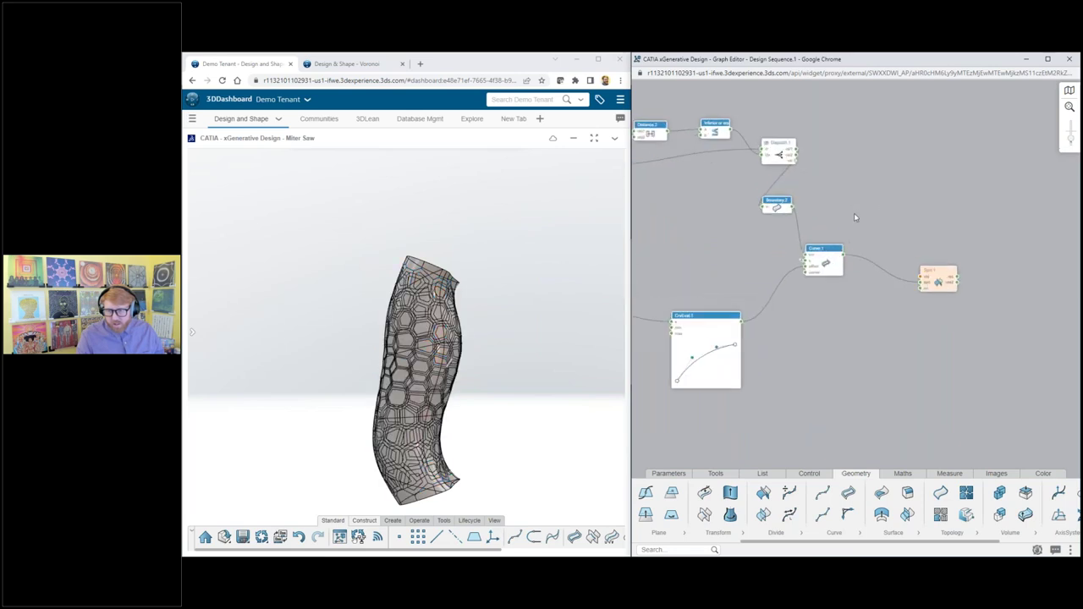
Step: Connect the Voronoi.1 faces output to the obj input of Split.1
{"action": "scroll", "coordinate": [850, 216], "scroll_direction": "down", "scroll_amount": 1}
{"action": "scroll", "coordinate": [862, 227], "scroll_direction": "down", "scroll_amount": 1}
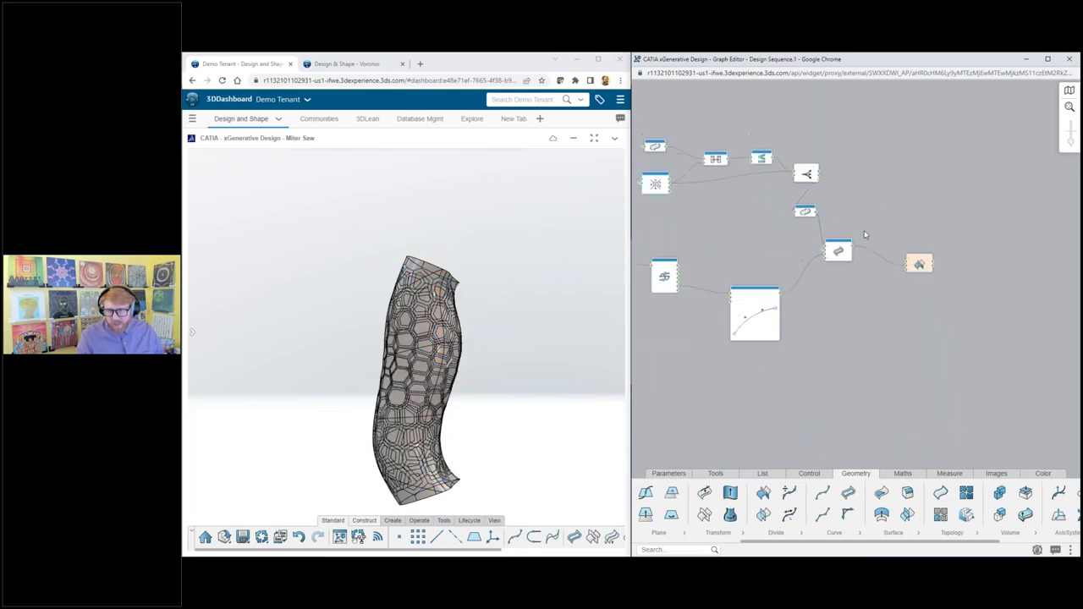
{"action": "scroll", "coordinate": [752, 234], "scroll_direction": "up", "scroll_amount": 1}
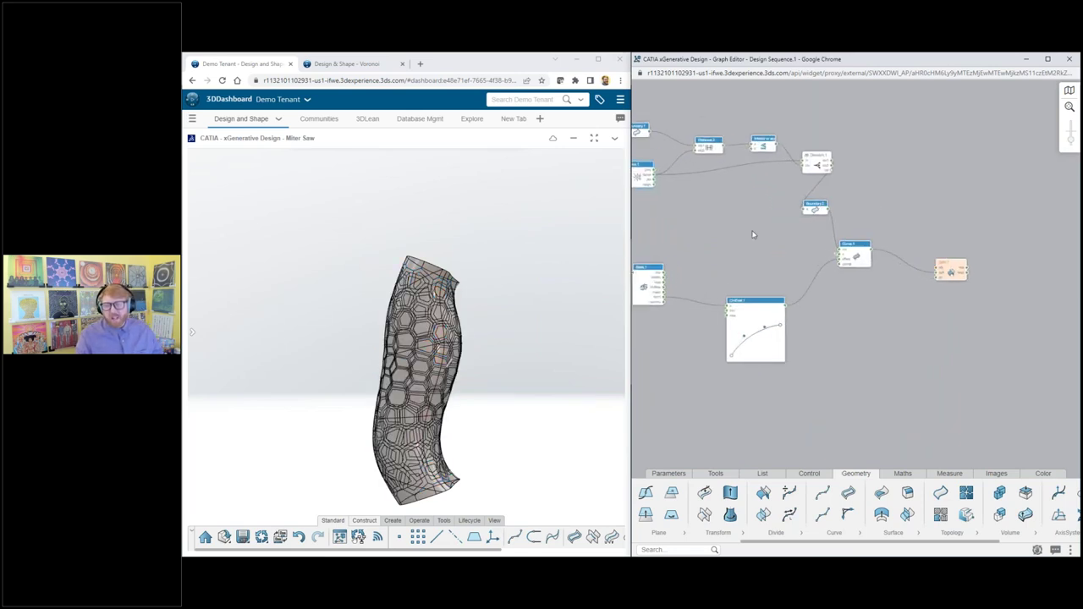
{"action": "left_click", "coordinate": [658, 178]}
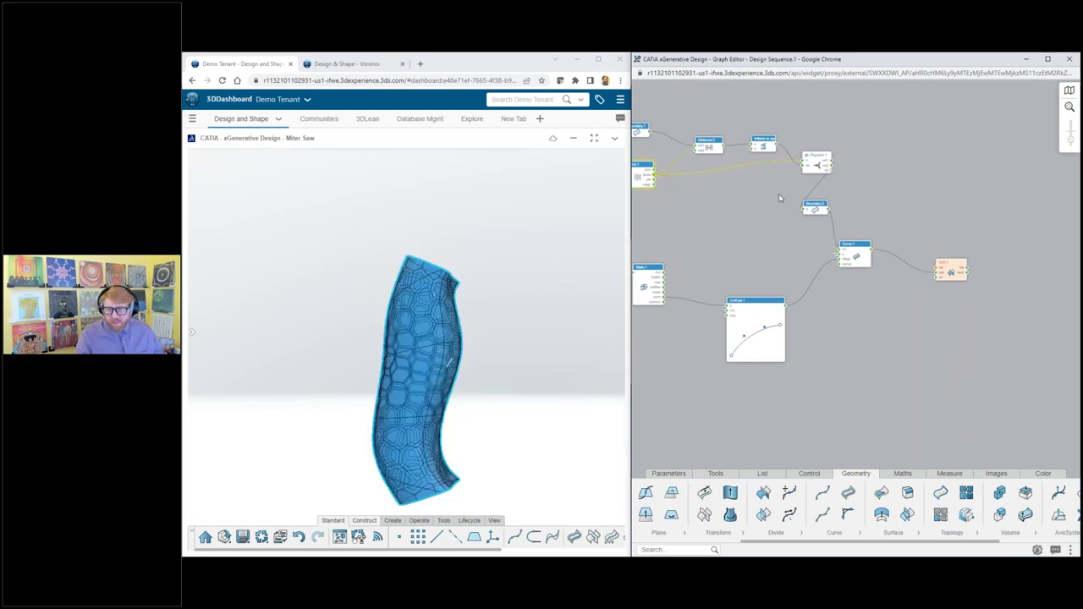
{"action": "left_click", "coordinate": [935, 268]}
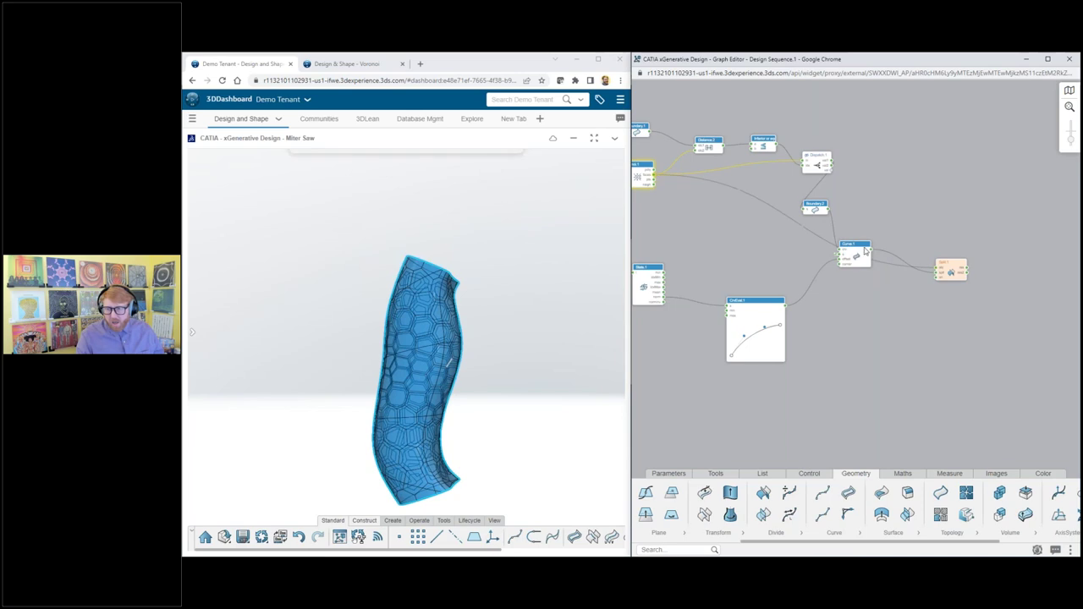
Step: Connect the Dispatch.1 output to the obj input of Split.1 and check the split faces on the handle
{"action": "left_click", "coordinate": [758, 235]}
{"action": "left_click_drag", "start_coordinate": [834, 165], "coordinate": [936, 269]}
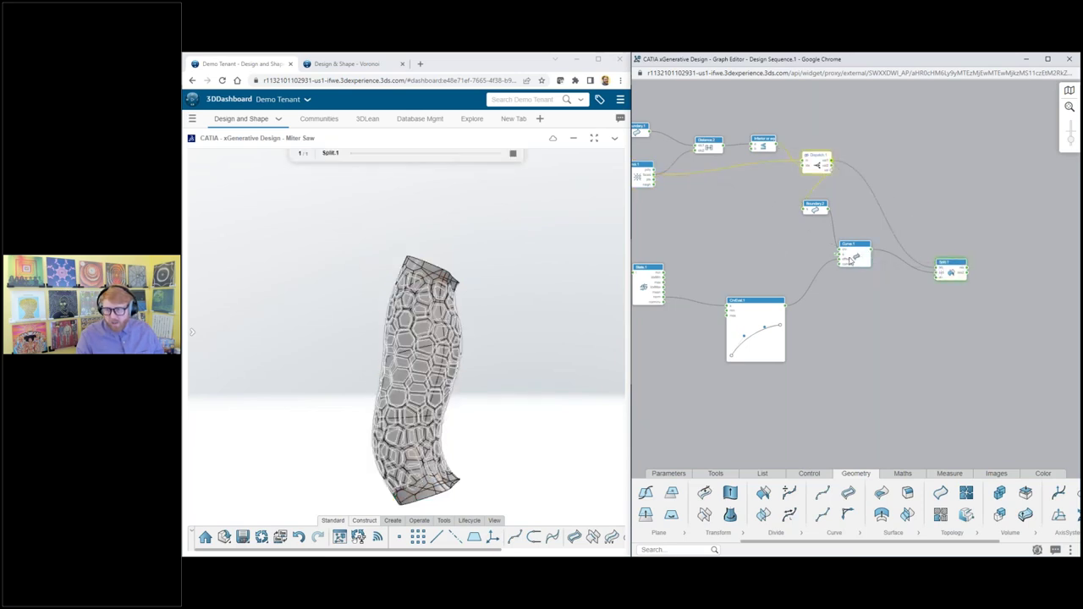
{"action": "scroll", "coordinate": [881, 265], "scroll_direction": "down", "scroll_amount": 3}
{"action": "scroll", "coordinate": [882, 266], "scroll_direction": "up", "scroll_amount": 4}
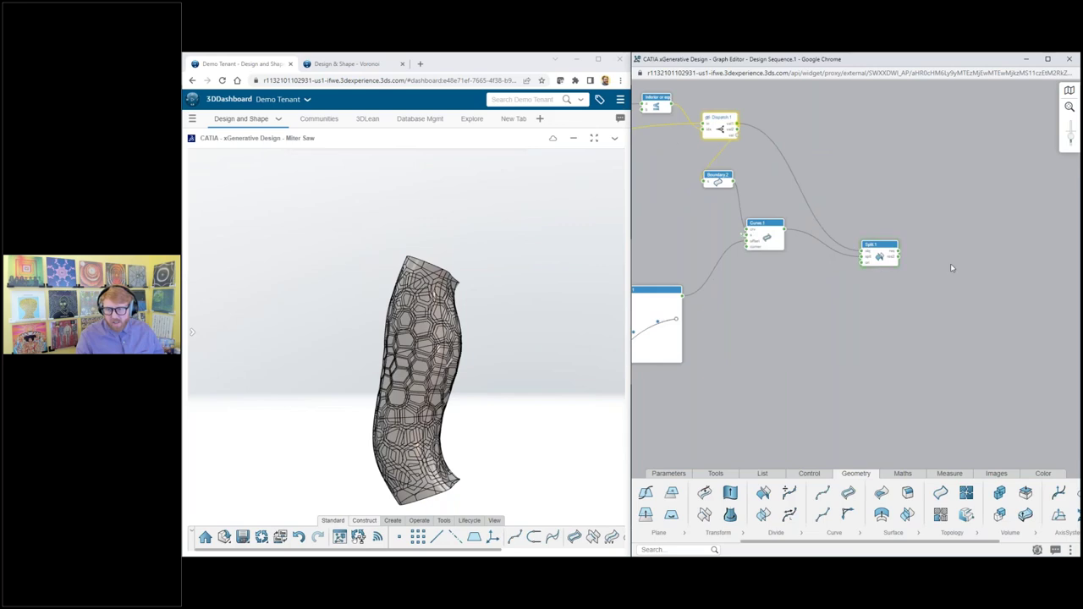
{"action": "scroll", "coordinate": [951, 266], "scroll_direction": "up", "scroll_amount": 3}
{"action": "left_click", "coordinate": [849, 230]}
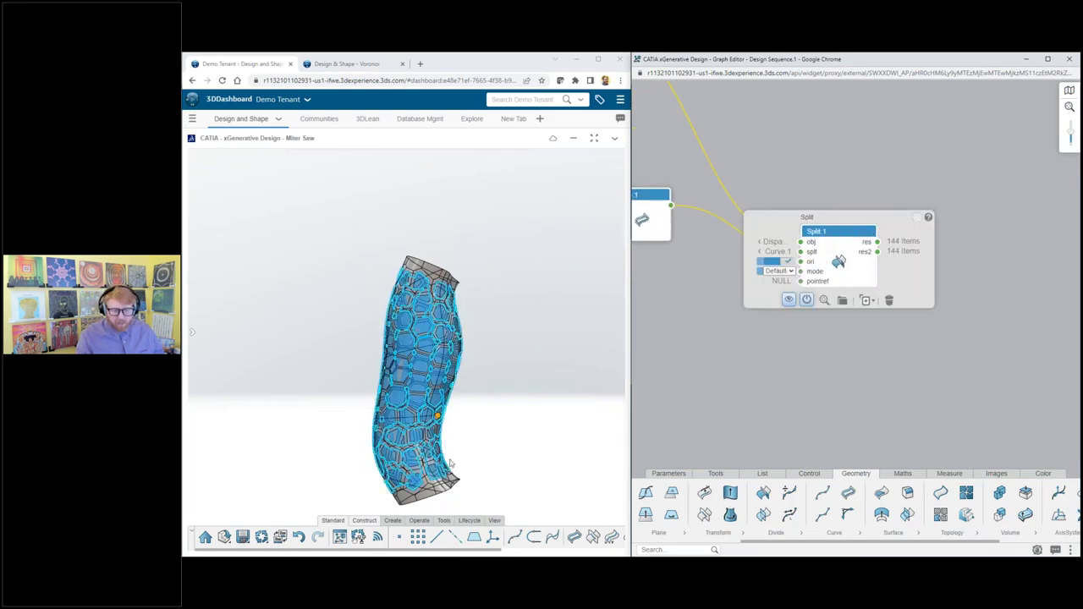
{"action": "scroll", "coordinate": [448, 464], "scroll_direction": "up", "scroll_amount": 4}
{"action": "scroll", "coordinate": [408, 353], "scroll_direction": "down", "scroll_amount": 5}
{"action": "key", "text": "Escape"}
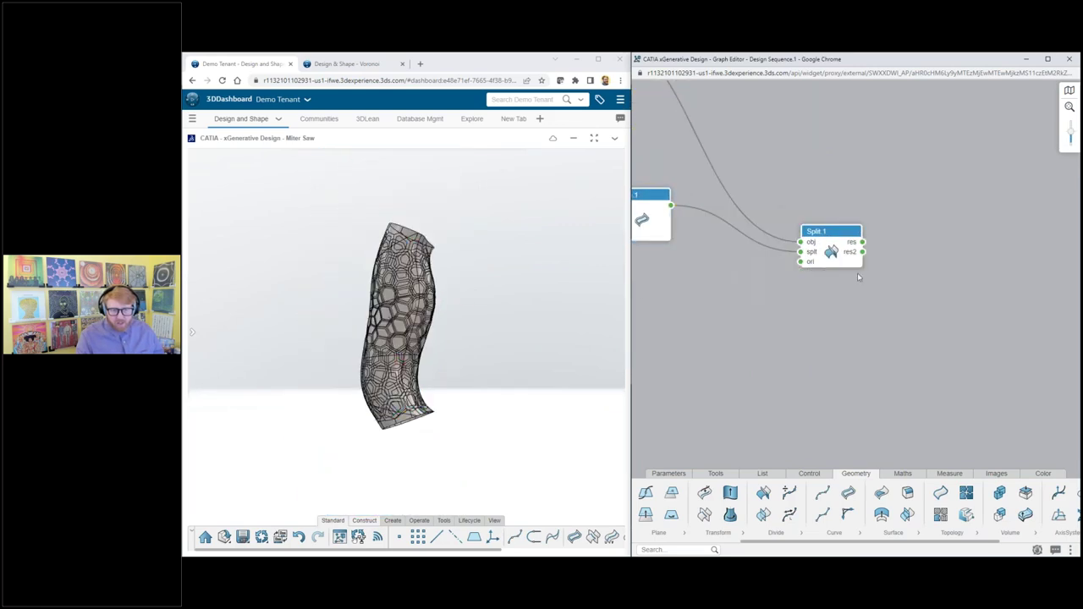
Step: Duplicate the CrvEval.1 node and place the copy directly below the original
{"action": "scroll", "coordinate": [879, 259], "scroll_direction": "down", "scroll_amount": 5}
{"action": "scroll", "coordinate": [753, 372], "scroll_direction": "up", "scroll_amount": 4}
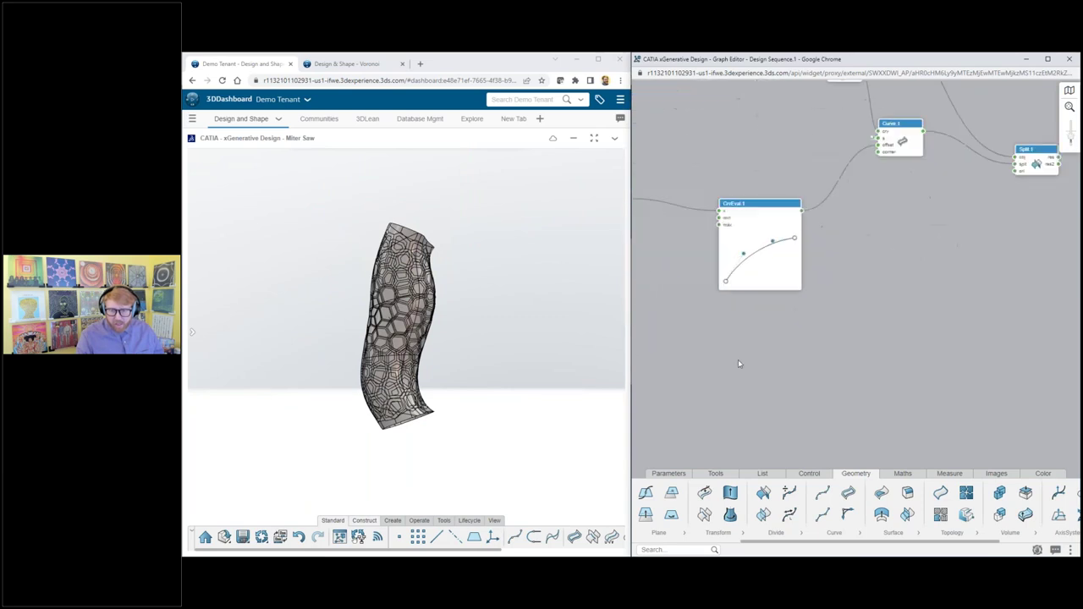
{"action": "left_click", "coordinate": [768, 206]}
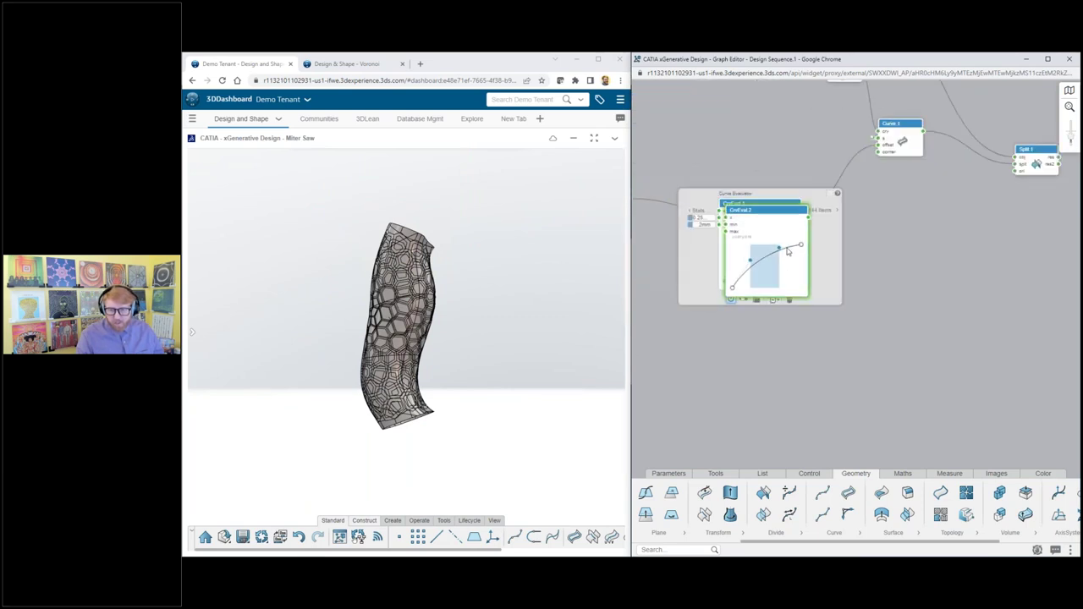
{"action": "left_click", "coordinate": [772, 300]}
{"action": "scroll", "coordinate": [929, 309], "scroll_direction": "down", "scroll_amount": 3}
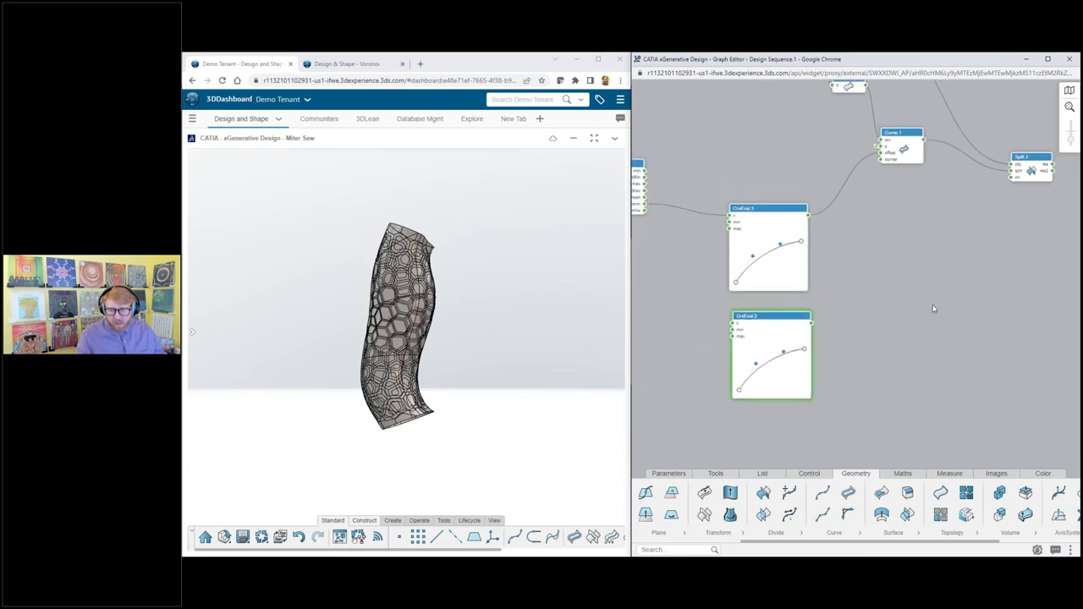
Step: Set the max of CrvEval.2 to 1 mm and connect the last output of Stats.1 to its x input
{"action": "scroll", "coordinate": [753, 295], "scroll_direction": "up", "scroll_amount": 3}
{"action": "left_click", "coordinate": [825, 330]}
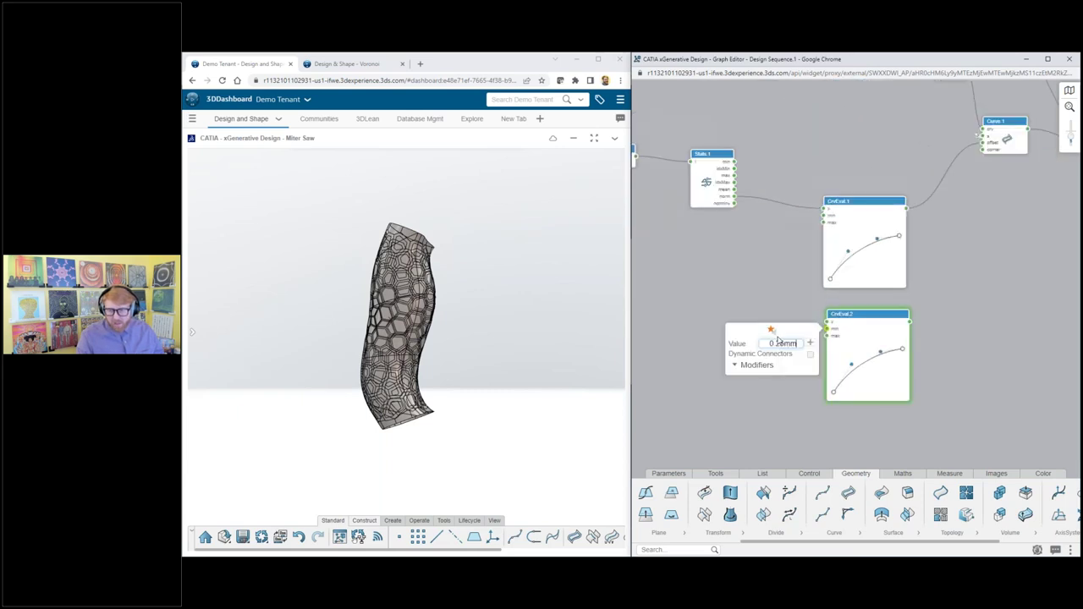
{"action": "left_click", "coordinate": [823, 336]}
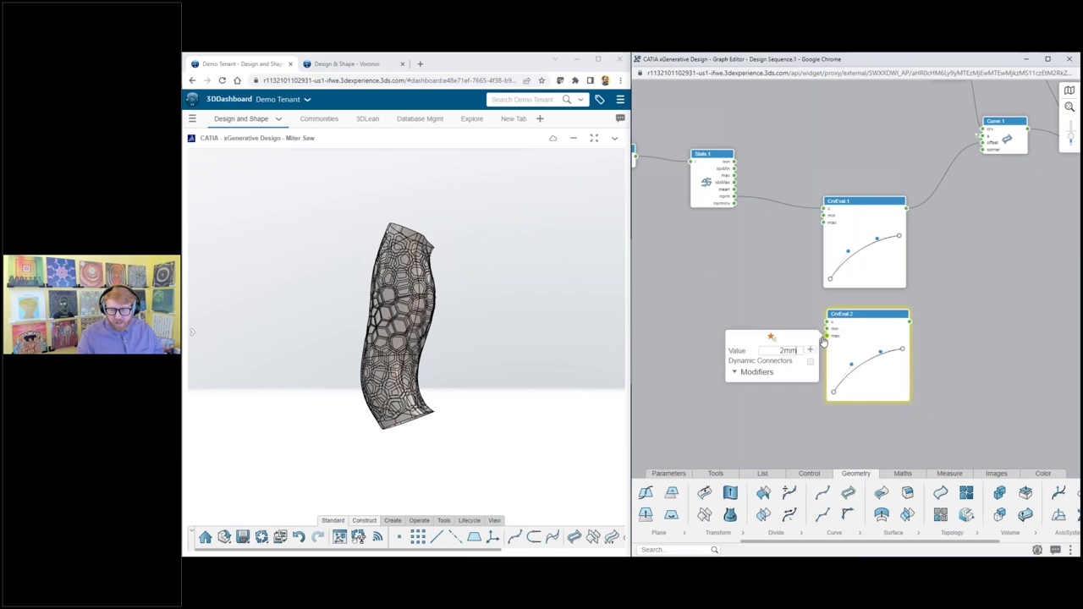
{"action": "double_click", "coordinate": [785, 350]}
{"action": "type", "text": "1mm"}
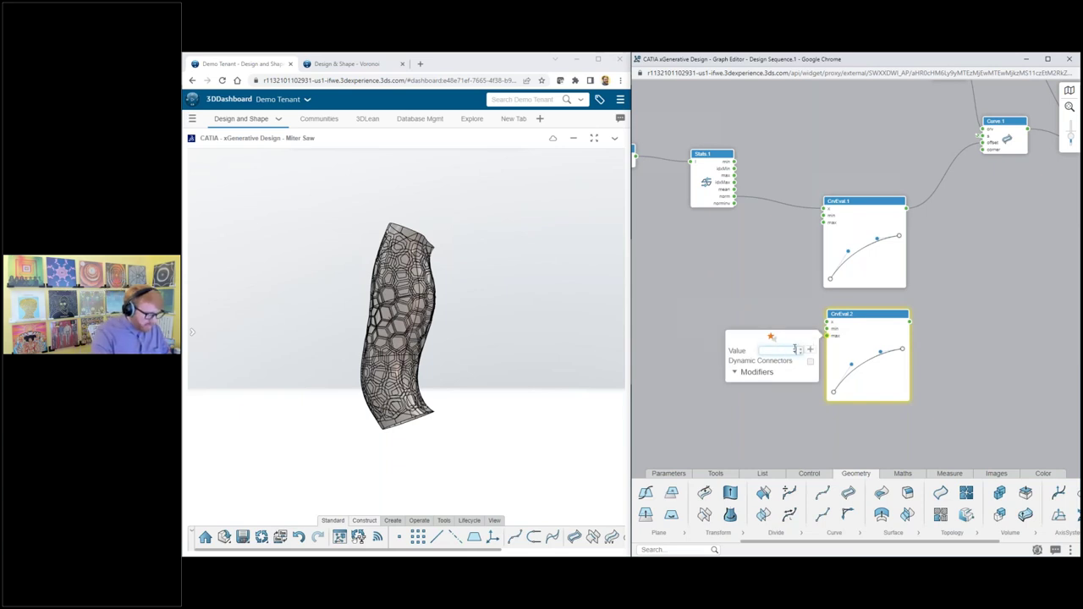
{"action": "left_click", "coordinate": [805, 264]}
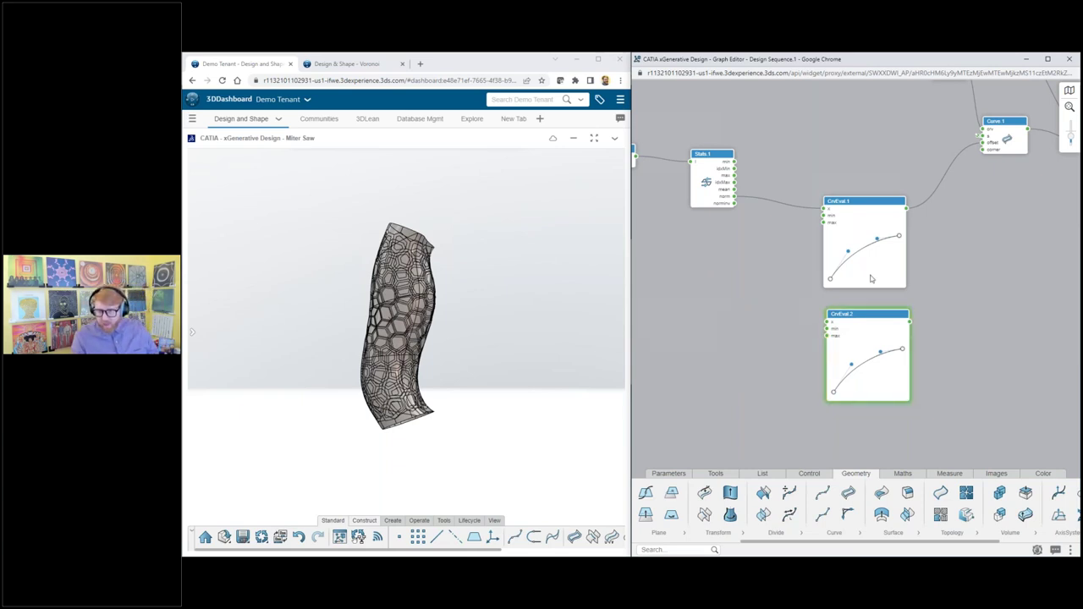
{"action": "left_click_drag", "start_coordinate": [734, 206], "coordinate": [828, 322]}
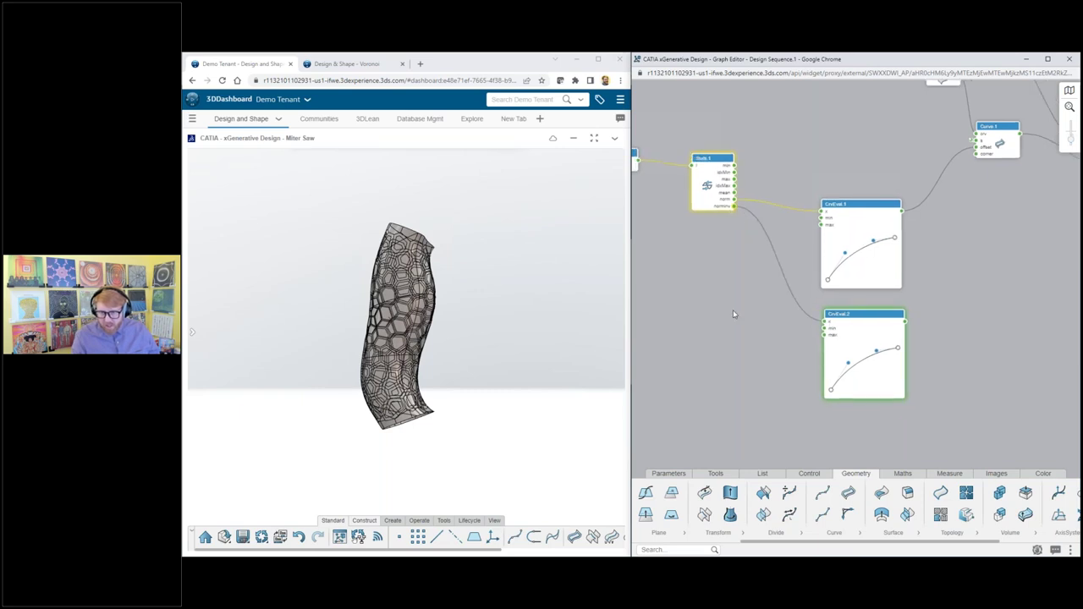
Step: Add a Thick Surface node below Split.1 and connect the CrvEval.2 output to its d1 input
{"action": "middle_click_drag", "start_coordinate": [1053, 385], "coordinate": [877, 324]}
{"action": "scroll", "coordinate": [880, 327], "scroll_direction": "down", "scroll_amount": 2}
{"action": "scroll", "coordinate": [861, 195], "scroll_direction": "up", "scroll_amount": 2}
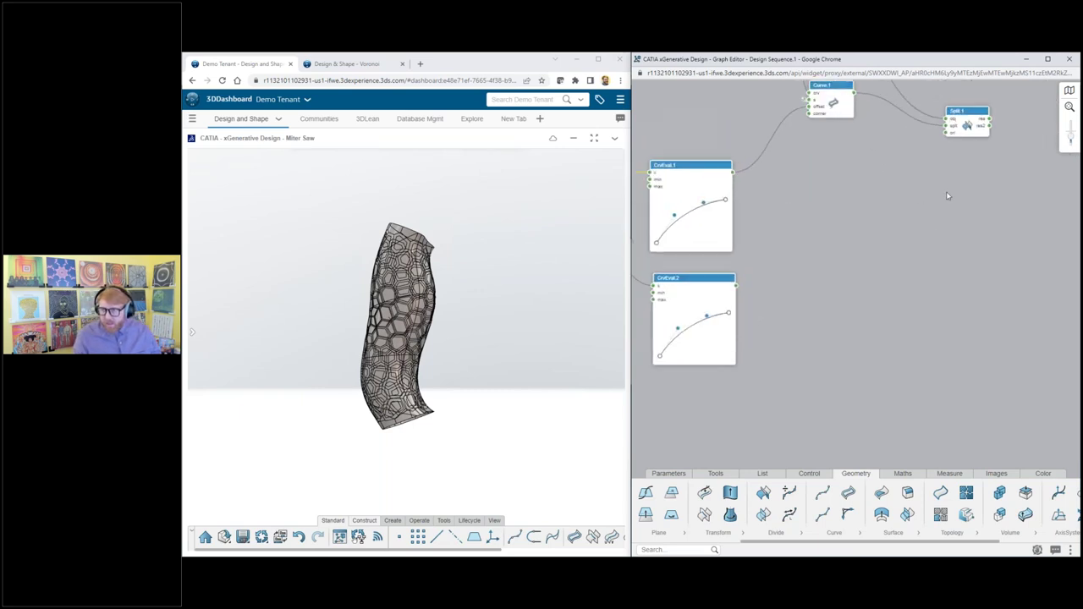
{"action": "double_click", "coordinate": [971, 242]}
{"action": "type", "text": "thick"}
{"action": "key", "text": "Return"}
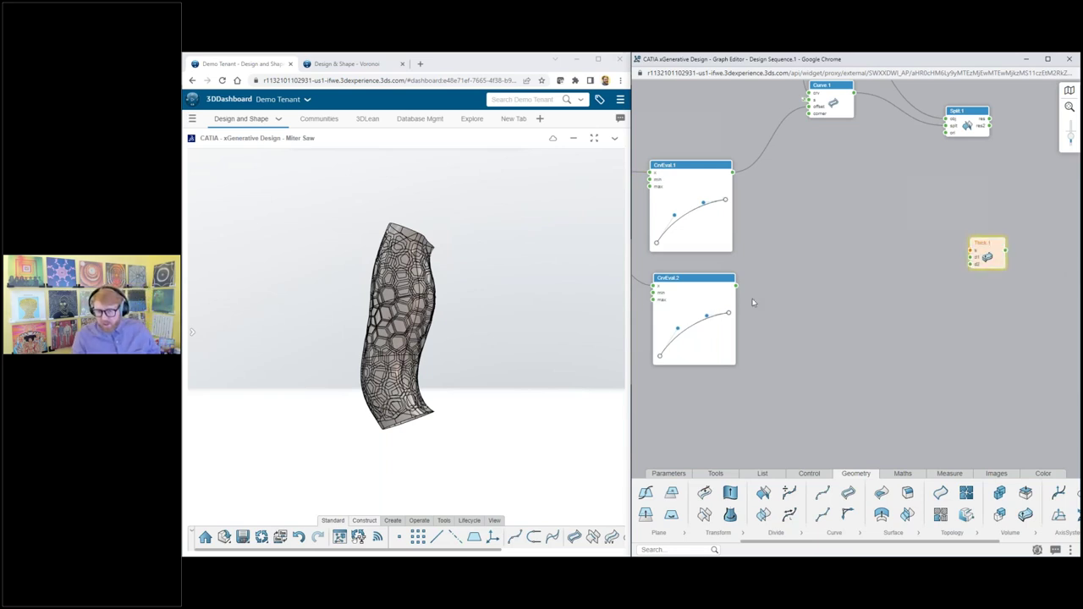
{"action": "left_click_drag", "start_coordinate": [736, 286], "coordinate": [970, 257]}
Step: Move Thick.1 beyond Split.1 and connect the Split.1 res output to its s input
{"action": "scroll", "coordinate": [829, 259], "scroll_direction": "down", "scroll_amount": 3}
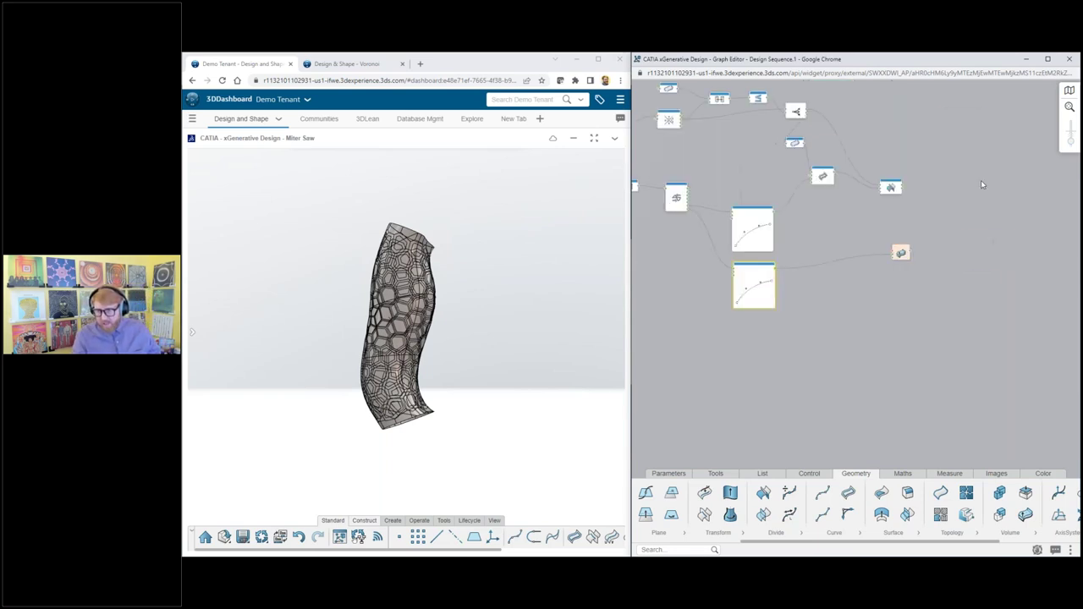
{"action": "scroll", "coordinate": [981, 180], "scroll_direction": "up", "scroll_amount": 2}
{"action": "left_click_drag", "start_coordinate": [837, 297], "coordinate": [944, 203]}
{"action": "scroll", "coordinate": [935, 165], "scroll_direction": "up", "scroll_amount": 3}
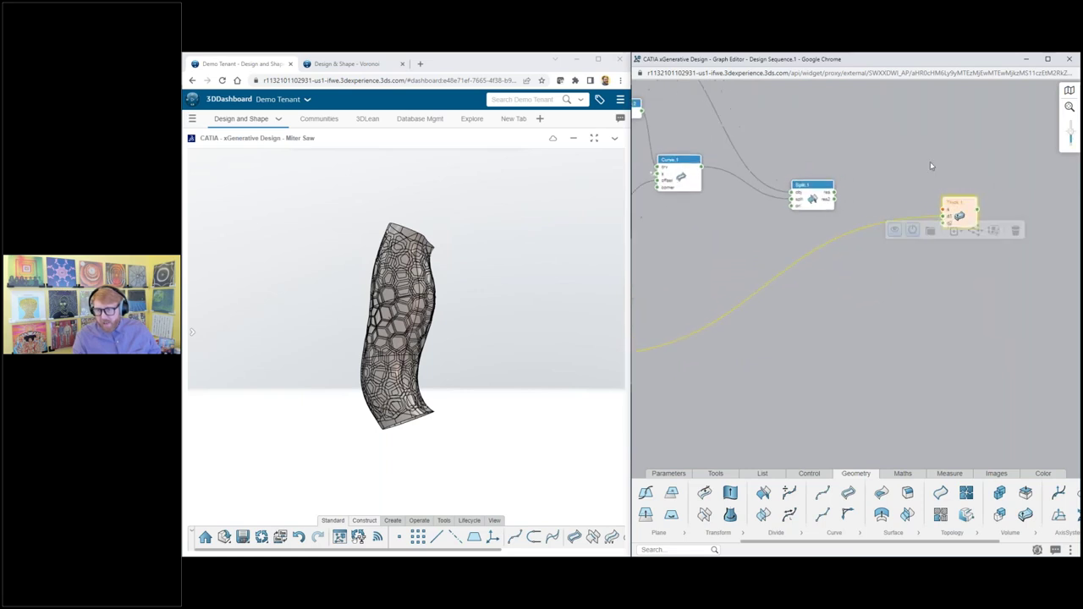
{"action": "scroll", "coordinate": [911, 187], "scroll_direction": "up", "scroll_amount": 2}
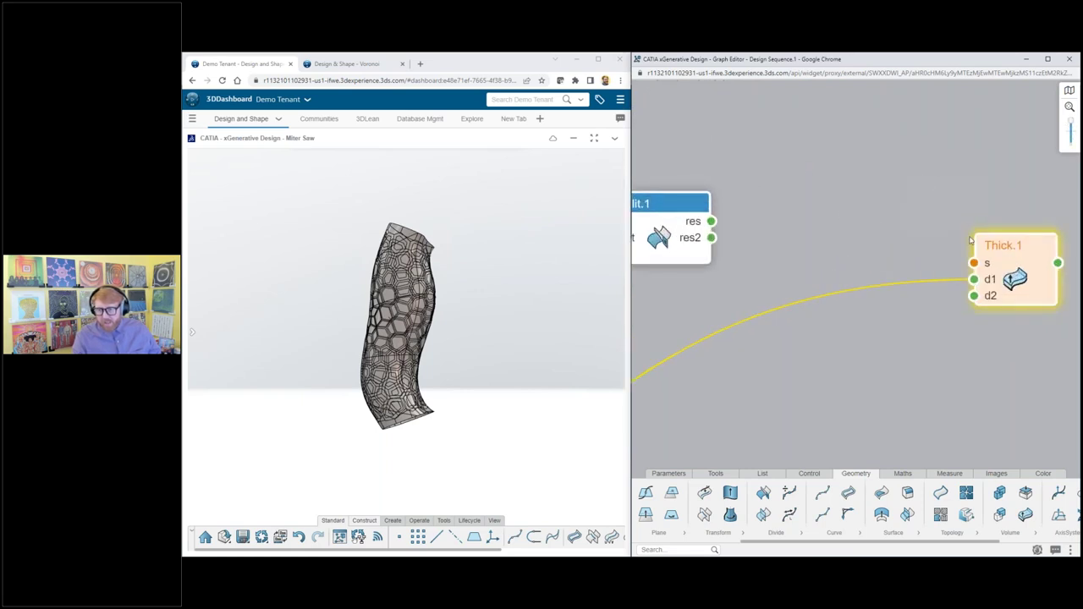
{"action": "double_click", "coordinate": [1044, 245]}
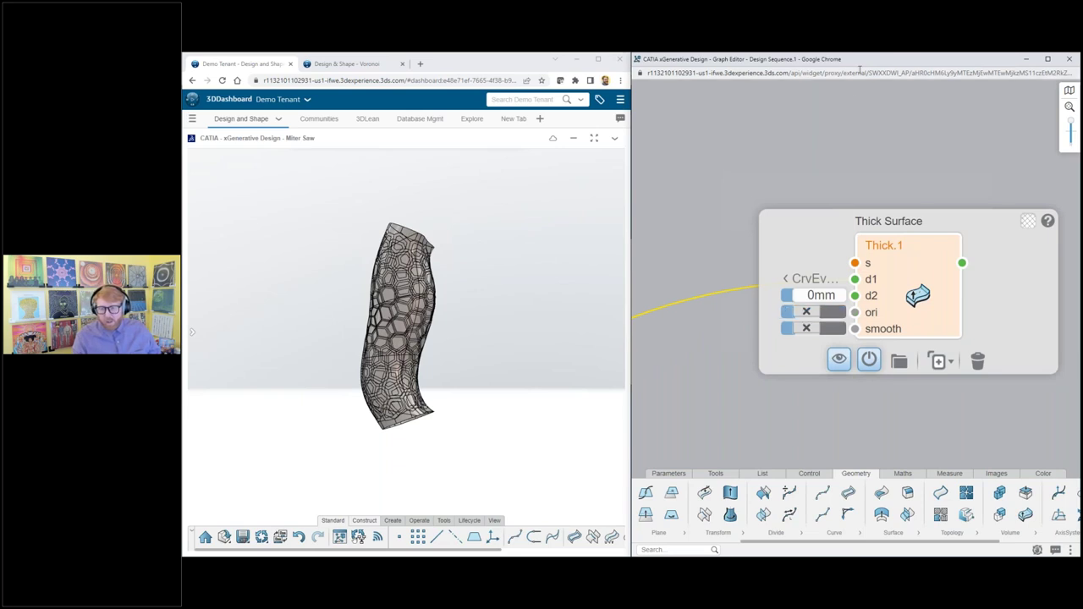
{"action": "scroll", "coordinate": [951, 222], "scroll_direction": "down", "scroll_amount": 3}
{"action": "left_click_drag", "start_coordinate": [698, 221], "coordinate": [884, 252]}
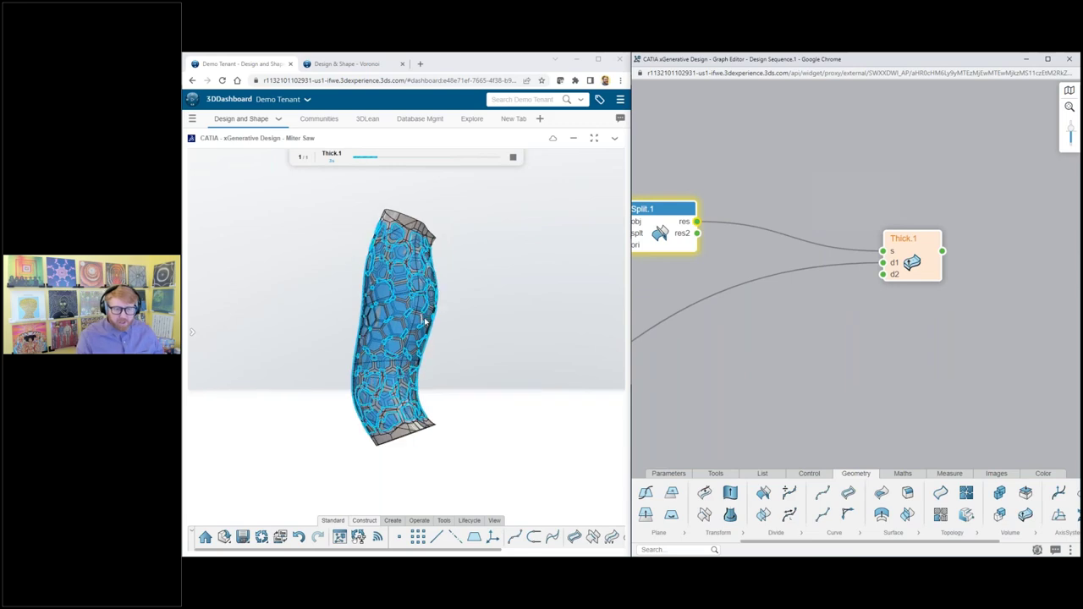
Step: Hide the geometry of all upstream graph nodes, leaving only the Thick.1 result displayed
{"action": "scroll", "coordinate": [426, 320], "scroll_direction": "up", "scroll_amount": 10}
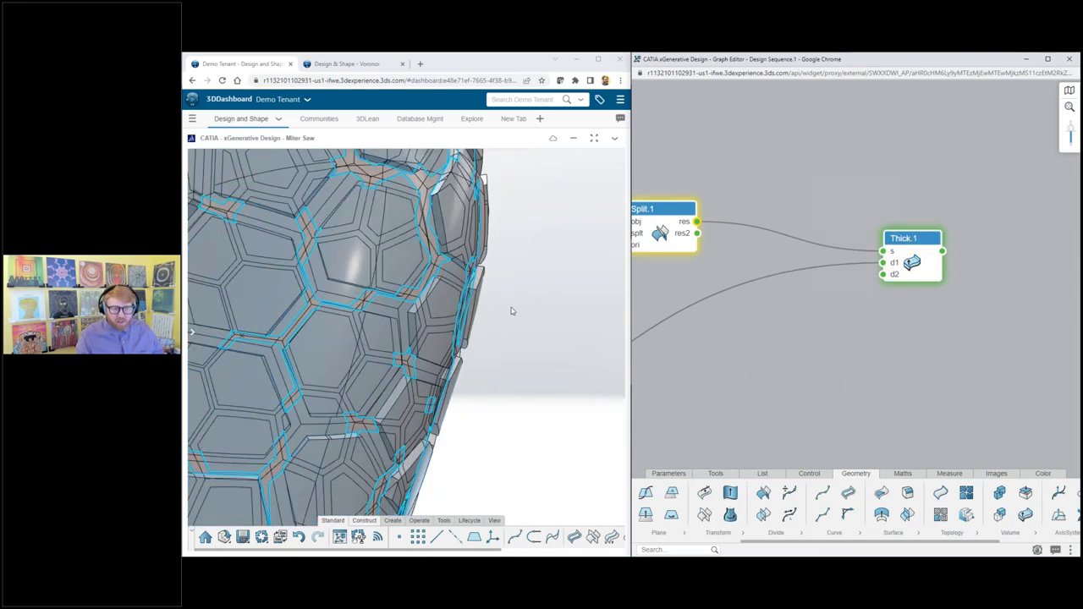
{"action": "left_click", "coordinate": [511, 311]}
{"action": "scroll", "coordinate": [511, 311], "scroll_direction": "down", "scroll_amount": 10}
{"action": "scroll", "coordinate": [886, 215], "scroll_direction": "down", "scroll_amount": 5}
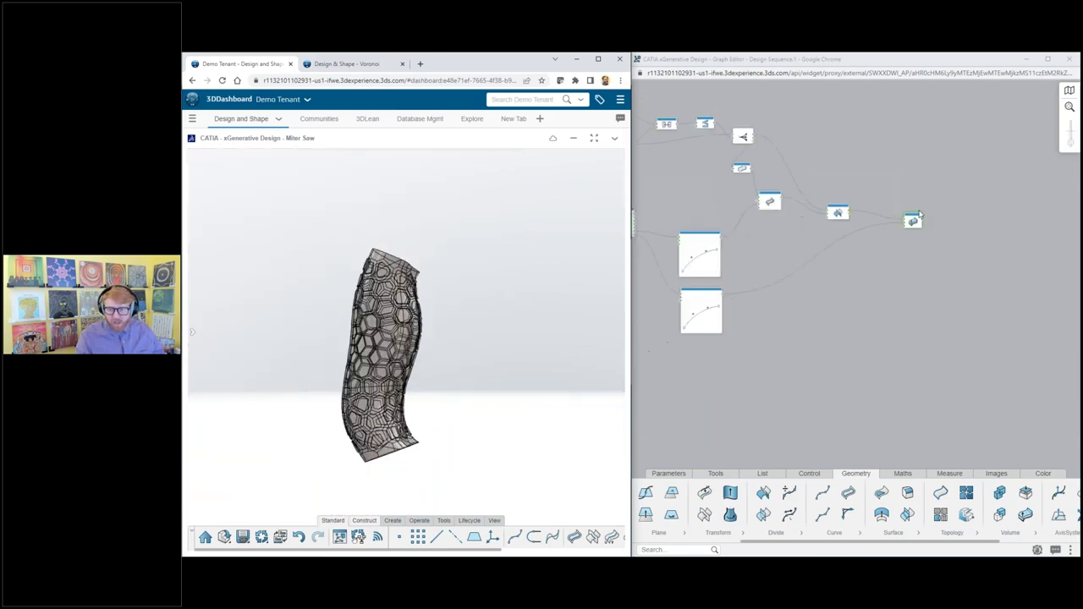
{"action": "left_click_drag", "start_coordinate": [651, 150], "coordinate": [897, 314]}
{"action": "left_click", "coordinate": [826, 326]}
Step: Examine the thickened Voronoi cells along the handle, from the whole grip down to individual cell edges
{"action": "scroll", "coordinate": [412, 382], "scroll_direction": "up", "scroll_amount": 10}
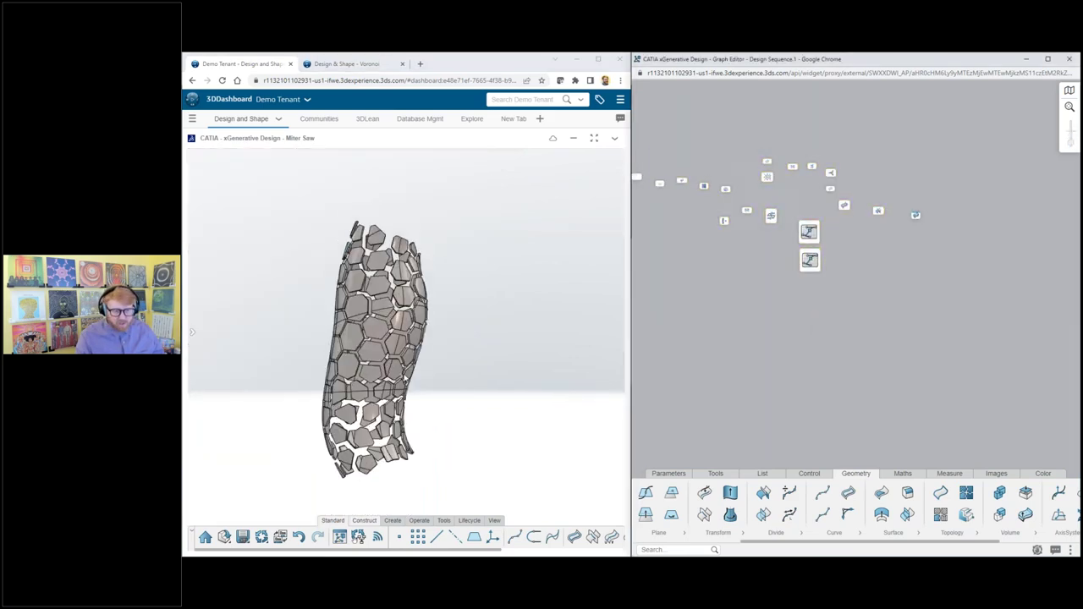
{"action": "scroll", "coordinate": [376, 447], "scroll_direction": "up", "scroll_amount": 3}
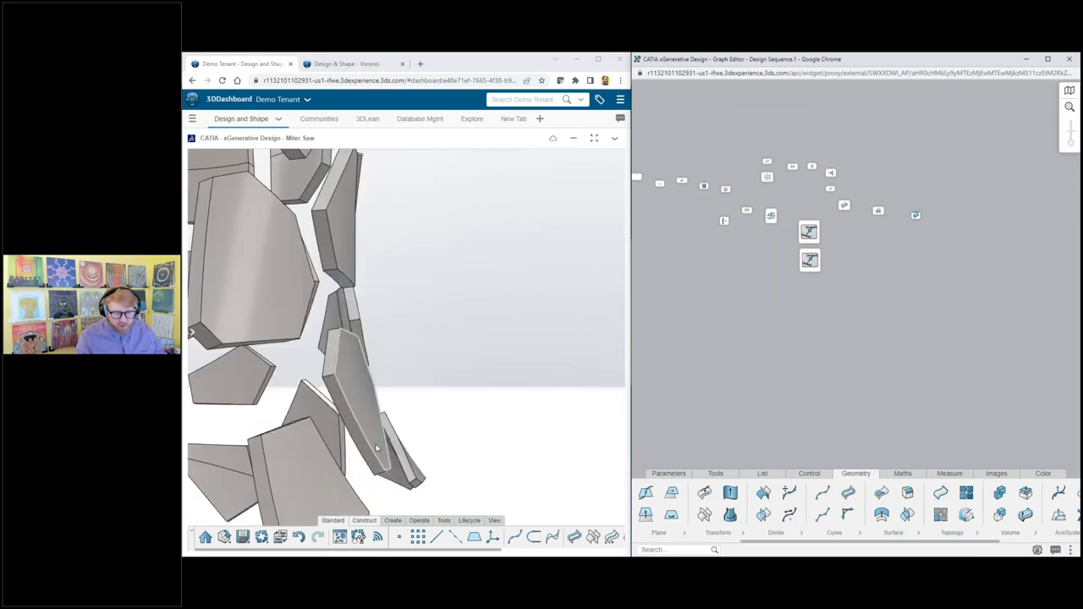
{"action": "middle_click_drag", "start_coordinate": [376, 448], "coordinate": [396, 419]}
{"action": "scroll", "coordinate": [428, 437], "scroll_direction": "down", "scroll_amount": 10}
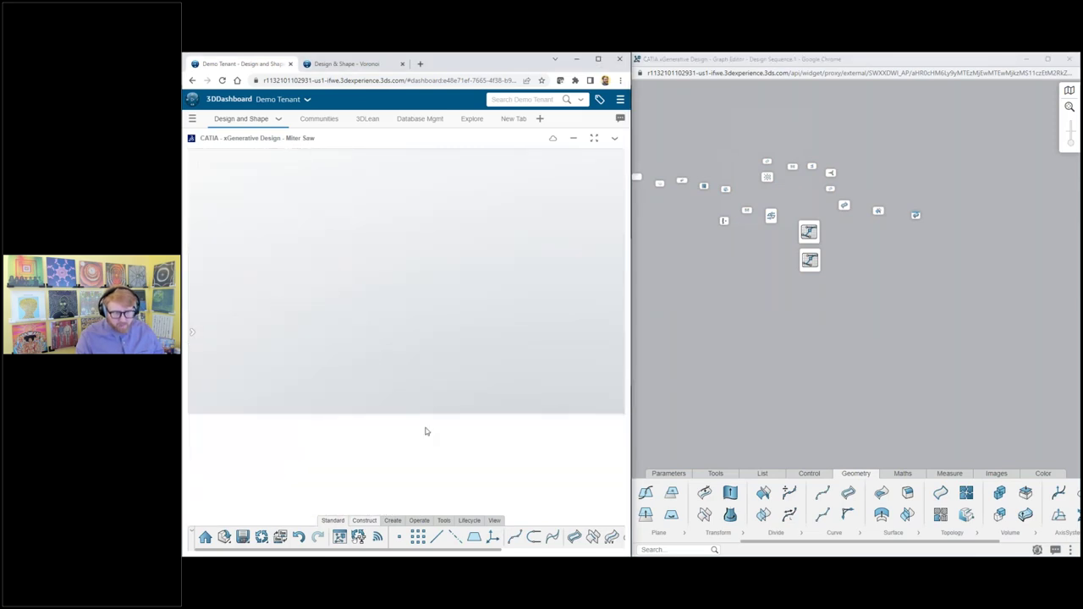
{"action": "scroll", "coordinate": [423, 300], "scroll_direction": "up", "scroll_amount": 8}
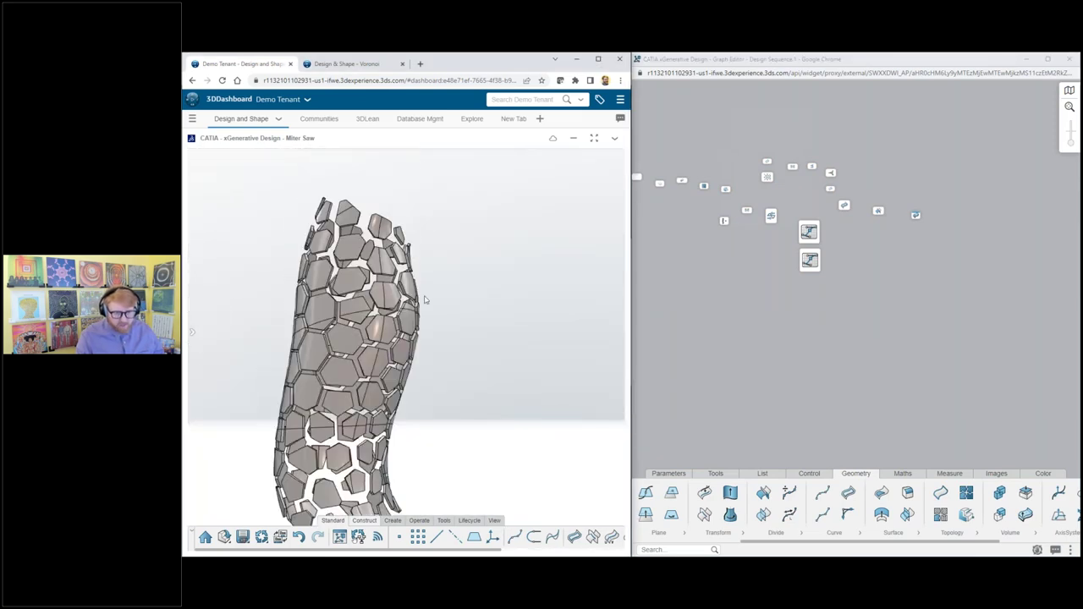
{"action": "scroll", "coordinate": [412, 449], "scroll_direction": "down", "scroll_amount": 4}
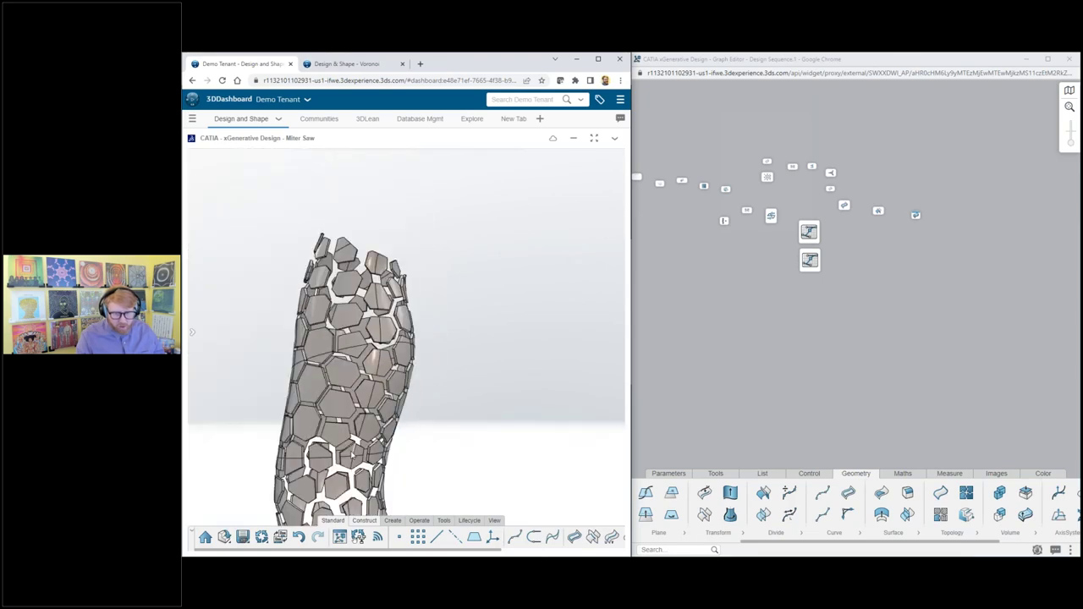
{"action": "scroll", "coordinate": [375, 373], "scroll_direction": "up", "scroll_amount": 5}
{"action": "scroll", "coordinate": [811, 307], "scroll_direction": "down", "scroll_amount": 1}
{"action": "scroll", "coordinate": [891, 233], "scroll_direction": "up", "scroll_amount": 6}
{"action": "scroll", "coordinate": [895, 235], "scroll_direction": "down", "scroll_amount": 2}
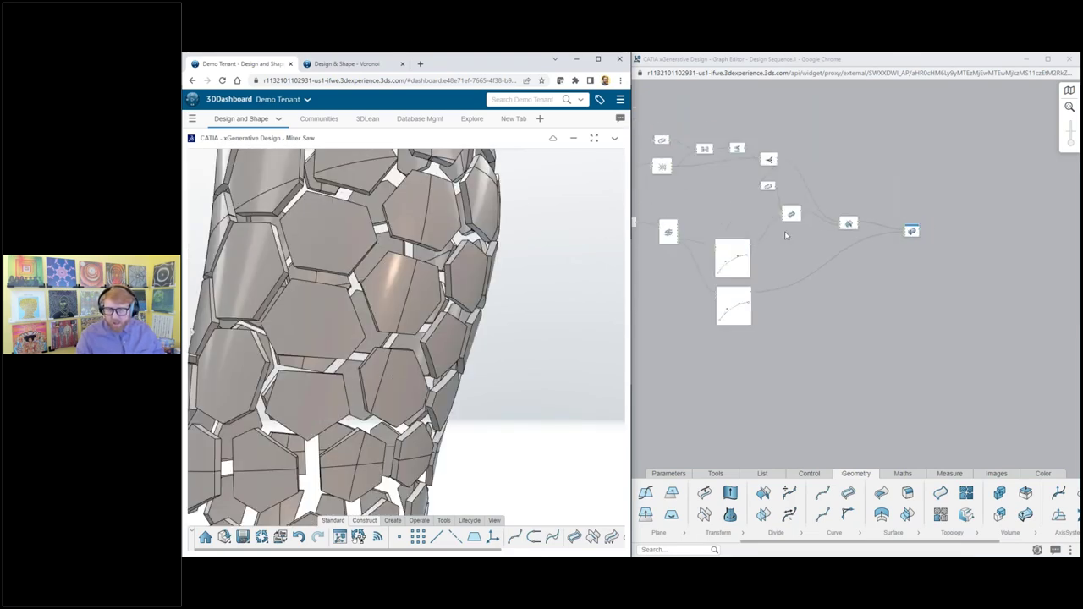
Step: Review the list of thickness values at the CrvEval.2 output
{"action": "scroll", "coordinate": [810, 317], "scroll_direction": "up", "scroll_amount": 4}
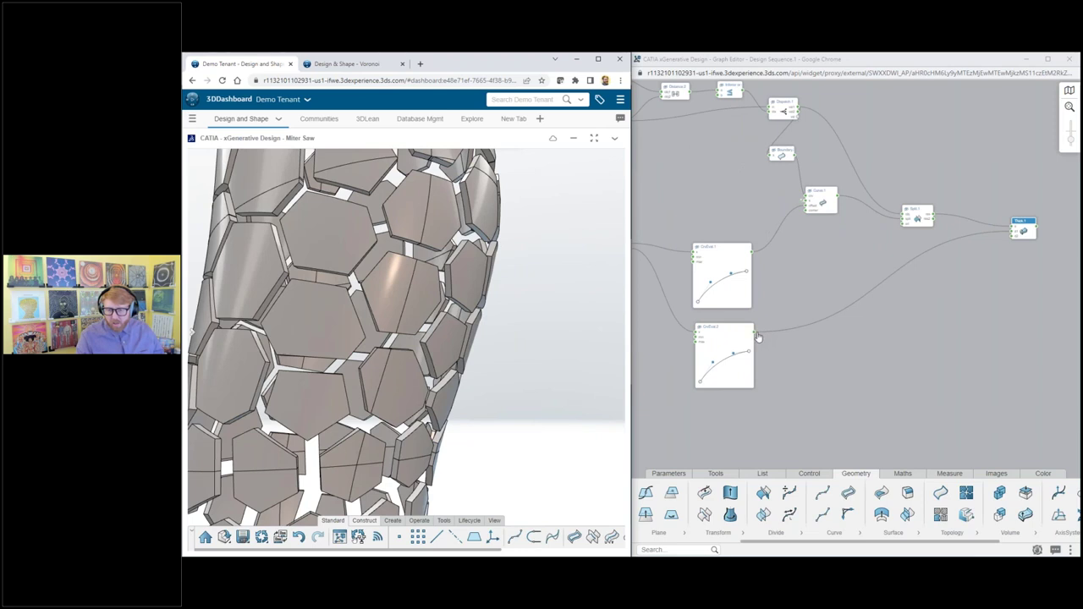
{"action": "left_click", "coordinate": [757, 333]}
{"action": "scroll", "coordinate": [808, 412], "scroll_direction": "down", "scroll_amount": 2}
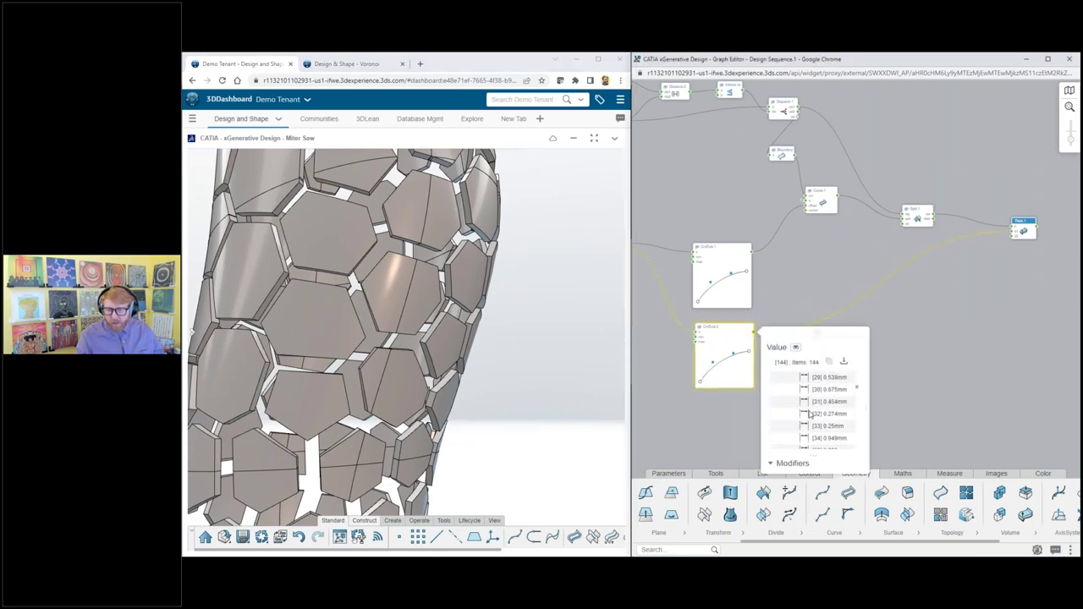
{"action": "scroll", "coordinate": [795, 269], "scroll_direction": "up", "scroll_amount": 3}
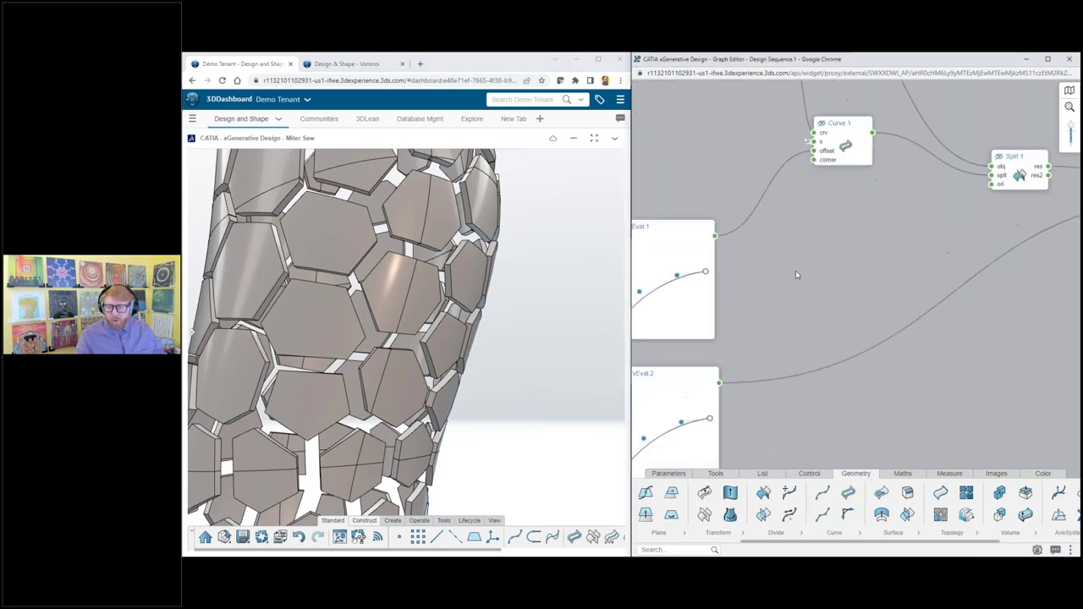
Step: Add a Color Gradient node and place it beside CrvEval.1, below Curve.1
{"action": "scroll", "coordinate": [998, 280], "scroll_direction": "down", "scroll_amount": 6}
{"action": "scroll", "coordinate": [1017, 317], "scroll_direction": "up", "scroll_amount": 1}
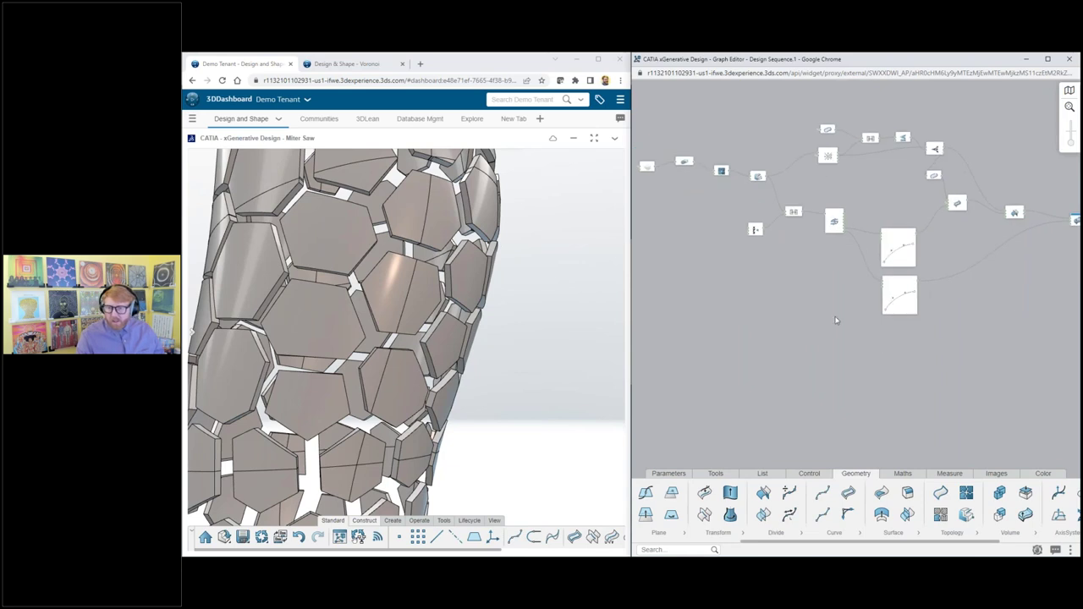
{"action": "scroll", "coordinate": [723, 307], "scroll_direction": "down", "scroll_amount": 2}
{"action": "scroll", "coordinate": [922, 323], "scroll_direction": "up", "scroll_amount": 3}
{"action": "double_click", "coordinate": [896, 335]}
{"action": "type", "text": "c"}
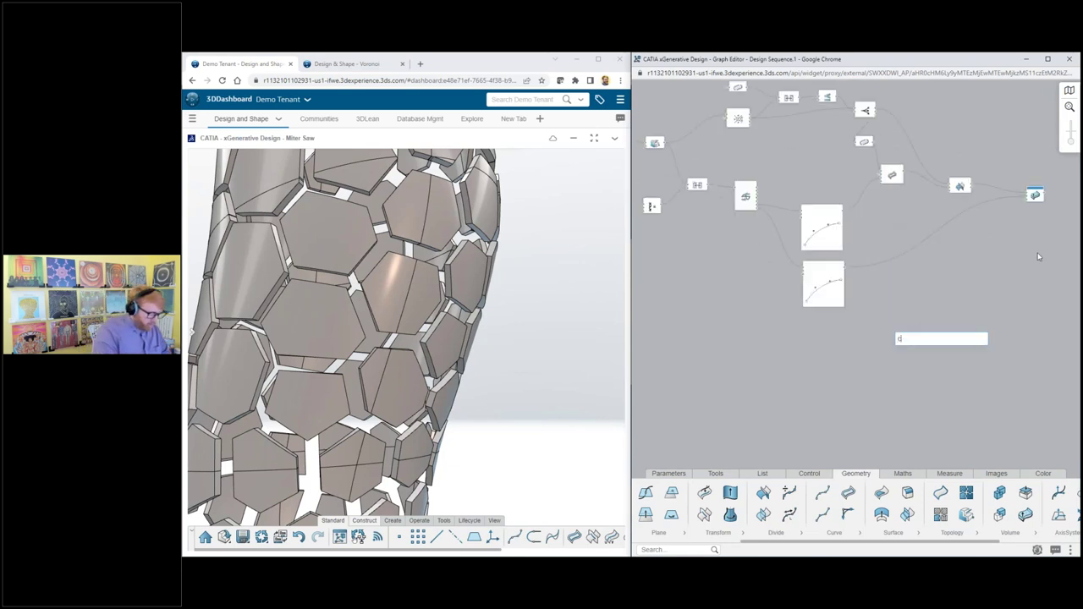
{"action": "type", "text": "olor"}
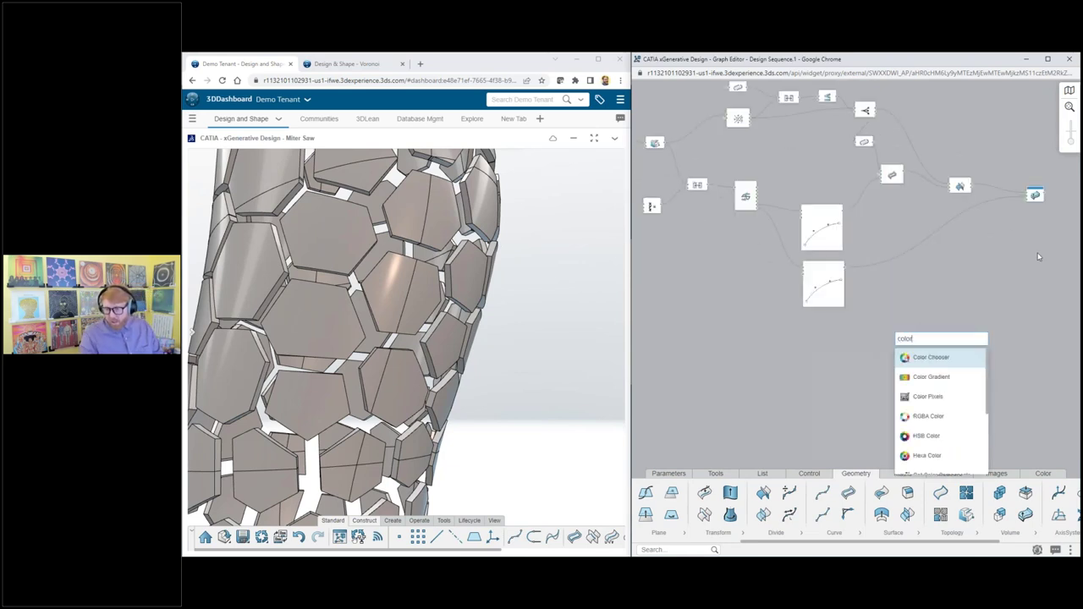
{"action": "left_click", "coordinate": [930, 377]}
{"action": "left_click_drag", "start_coordinate": [909, 339], "coordinate": [910, 222]}
{"action": "scroll", "coordinate": [898, 205], "scroll_direction": "up", "scroll_amount": 1}
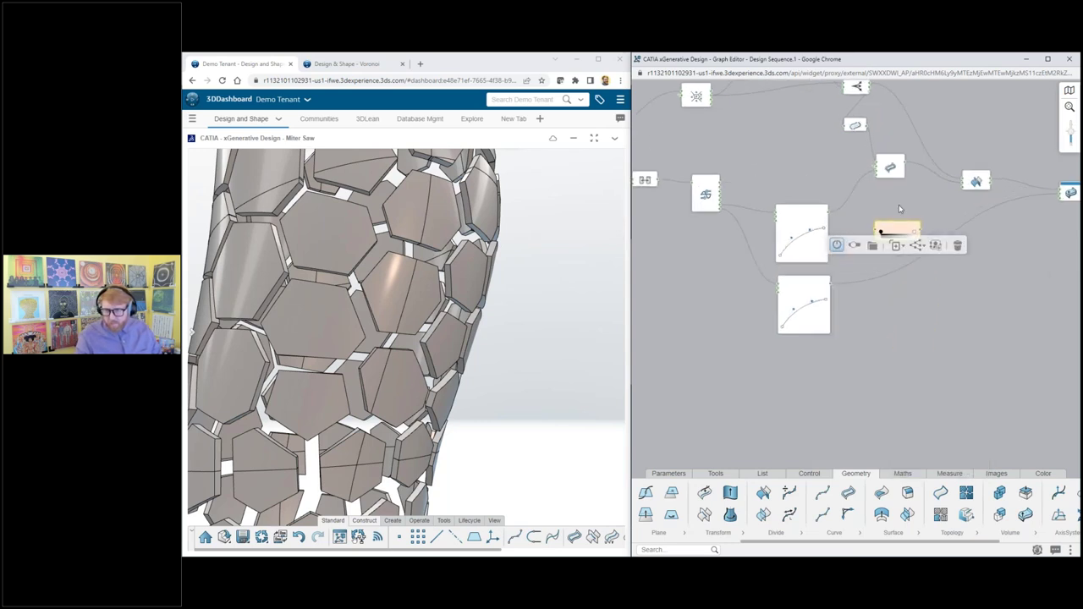
Step: Set the Color Gradient.1 start colour to purple and its end colour to cyan
{"action": "scroll", "coordinate": [899, 204], "scroll_direction": "up", "scroll_amount": 2}
{"action": "left_click", "coordinate": [859, 267]}
{"action": "left_click", "coordinate": [984, 323]}
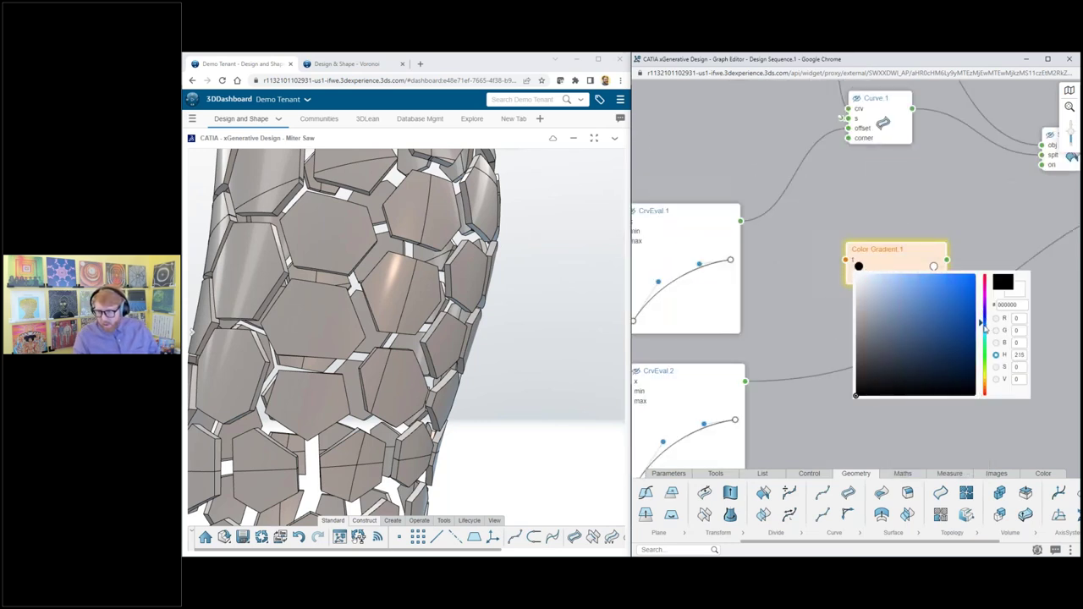
{"action": "left_click_drag", "start_coordinate": [984, 326], "coordinate": [989, 306]}
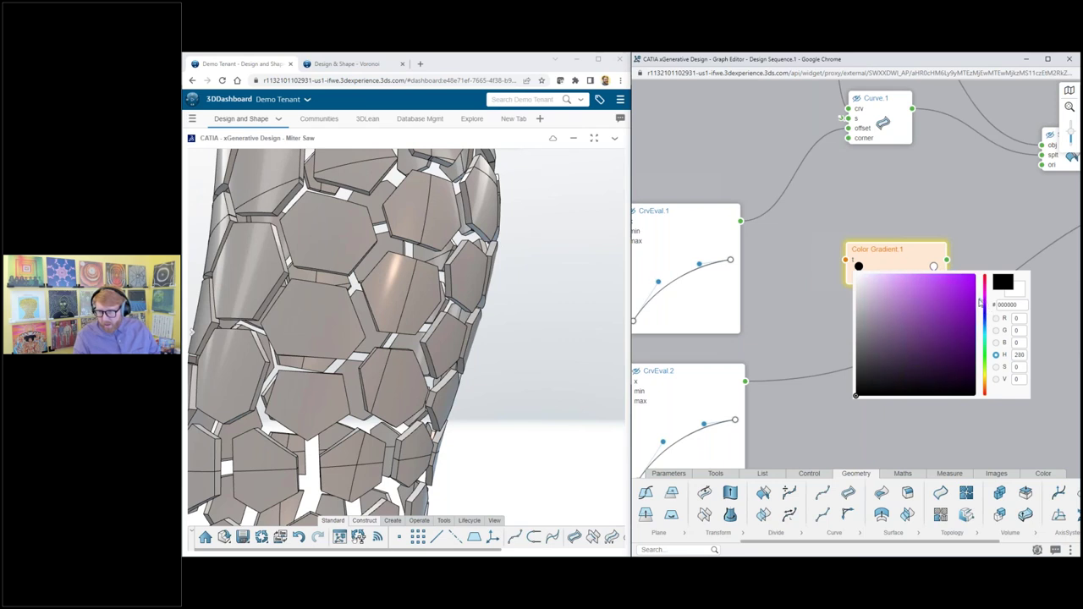
{"action": "left_click", "coordinate": [968, 283]}
{"action": "mouse_move", "coordinate": [976, 272]}
{"action": "left_mouse_down"}
{"action": "mouse_move", "coordinate": [975, 305]}
{"action": "mouse_move", "coordinate": [1037, 326]}
{"action": "mouse_move", "coordinate": [1042, 341]}
{"action": "mouse_move", "coordinate": [1010, 314]}
{"action": "mouse_move", "coordinate": [1031, 272]}
{"action": "left_mouse_up"}
{"action": "left_click", "coordinate": [974, 236]}
{"action": "left_click", "coordinate": [933, 265]}
{"action": "left_click", "coordinate": [982, 236]}
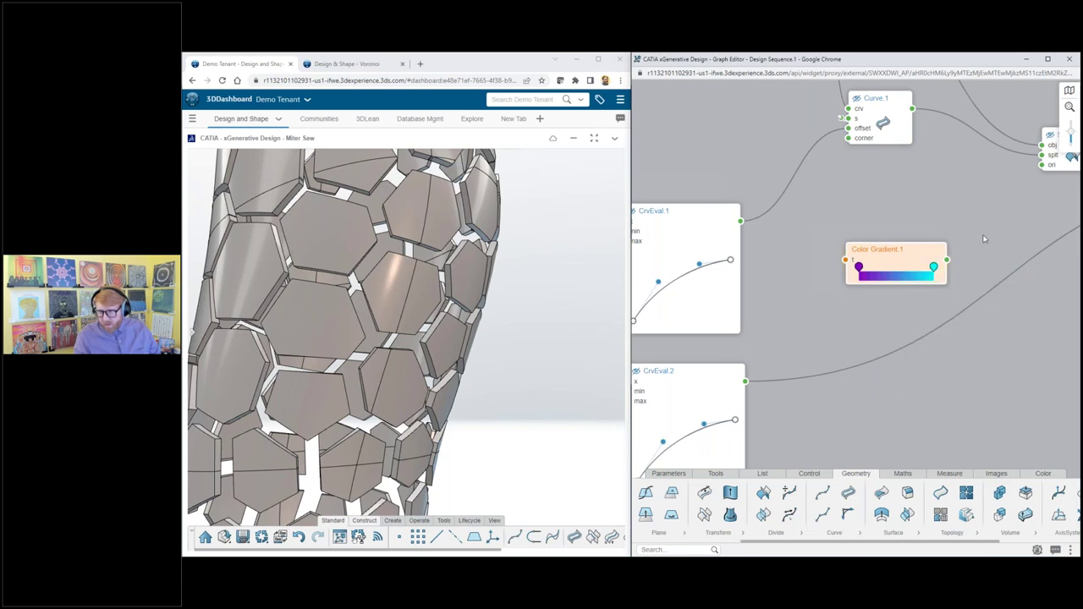
Step: Connect the inverted normalised output of Stats.1 to the input of Color Gradient.1
{"action": "scroll", "coordinate": [918, 257], "scroll_direction": "down", "scroll_amount": 5}
{"action": "scroll", "coordinate": [951, 315], "scroll_direction": "up", "scroll_amount": 2}
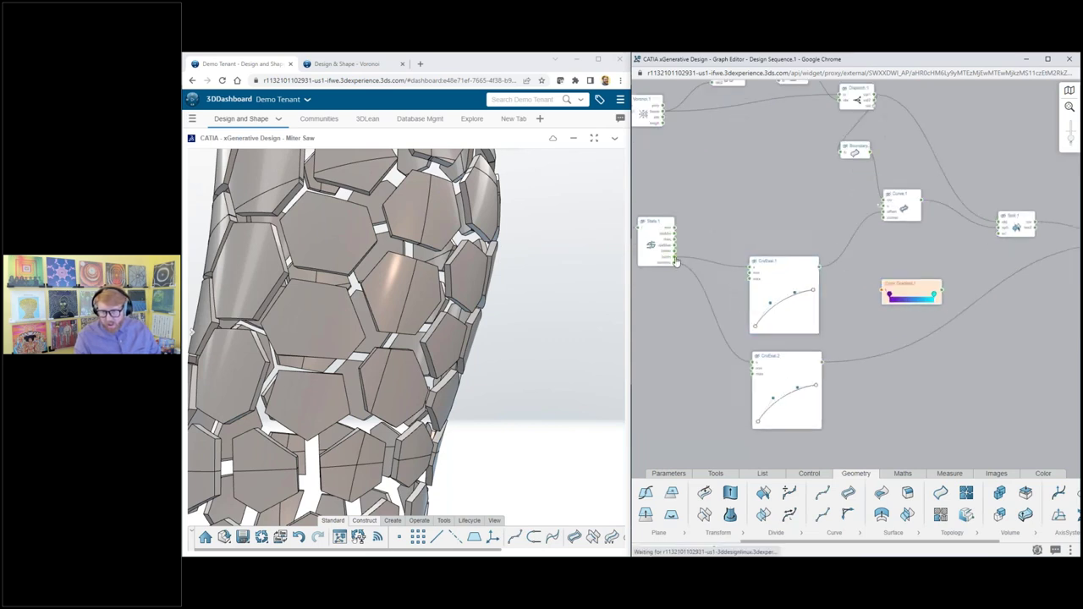
{"action": "left_click_drag", "start_coordinate": [676, 261], "coordinate": [882, 291]}
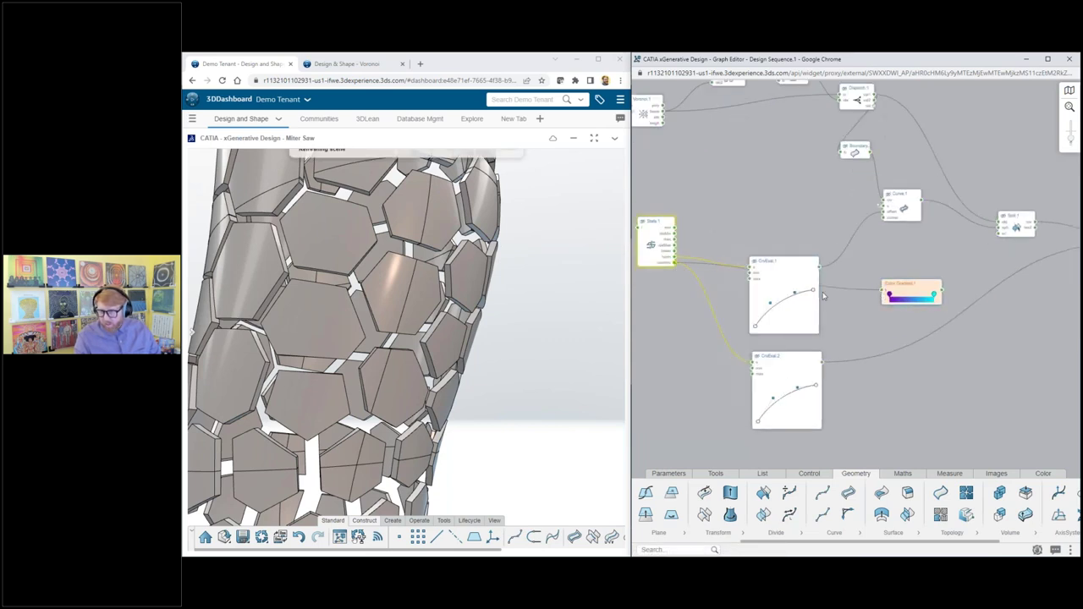
Step: Add a Colorize node after Thick.1 and feed it the Thick.1 result and the Color Gradient.1 colours
{"action": "middle_click_drag", "start_coordinate": [1073, 274], "coordinate": [849, 277]}
{"action": "double_click", "coordinate": [836, 303]}
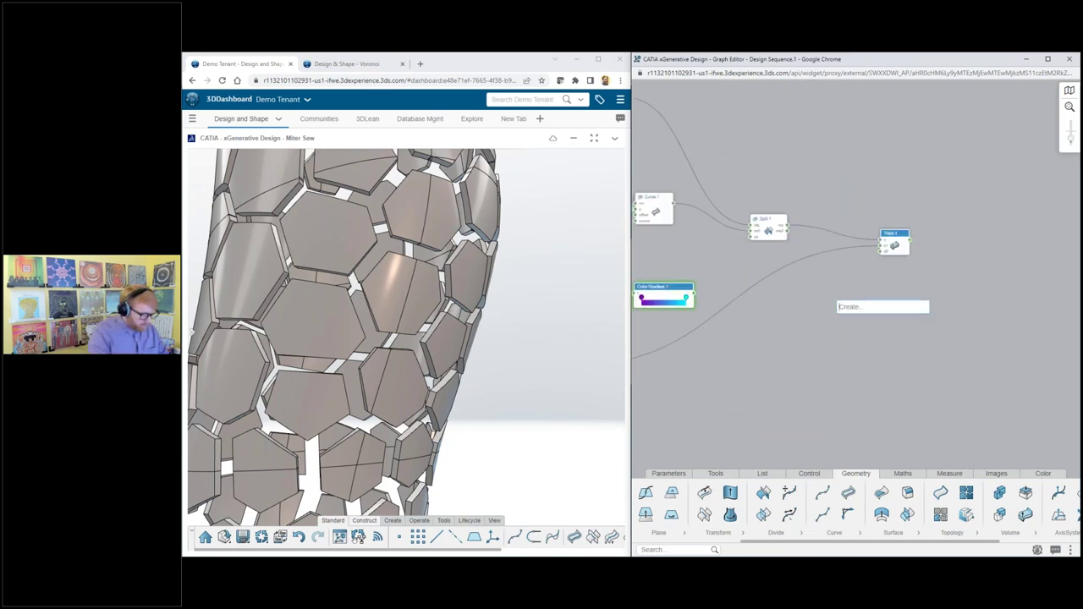
{"action": "type", "text": "color"}
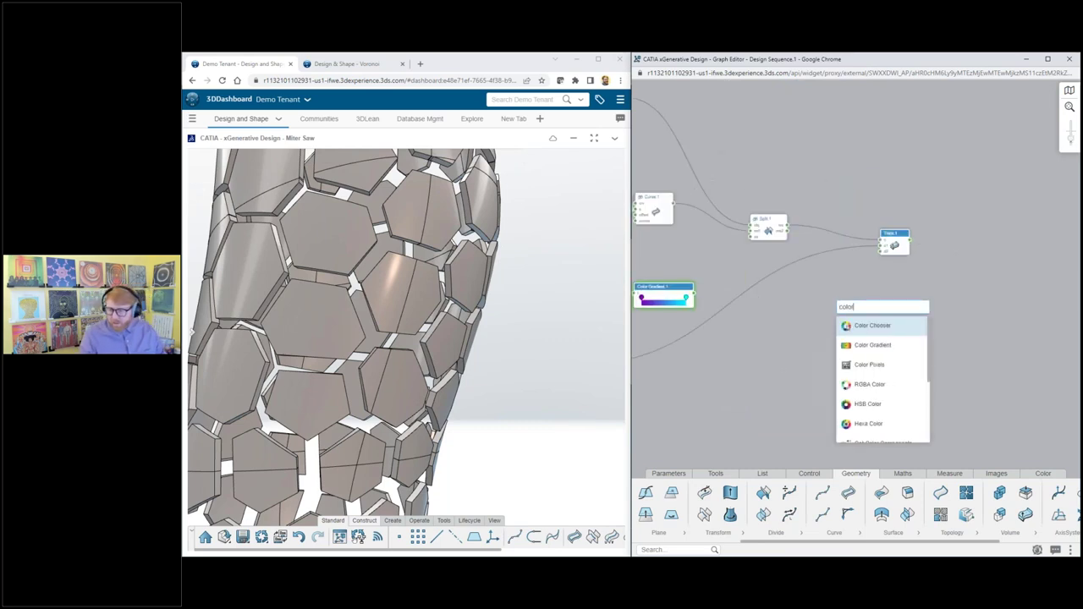
{"action": "type", "text": "iz"}
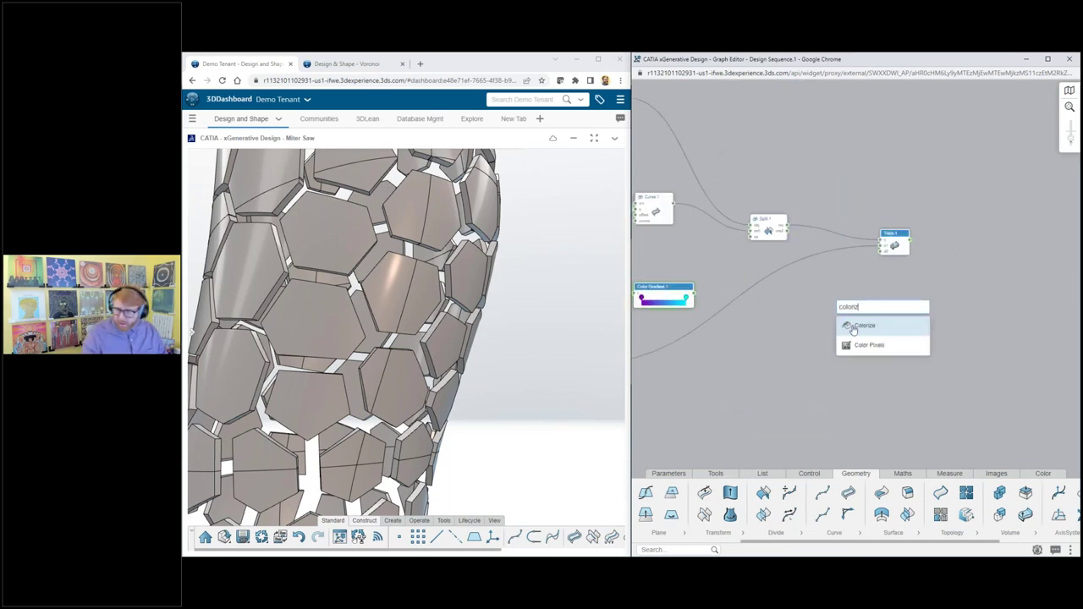
{"action": "left_click", "coordinate": [854, 326]}
{"action": "left_click_drag", "start_coordinate": [869, 307], "coordinate": [983, 252]}
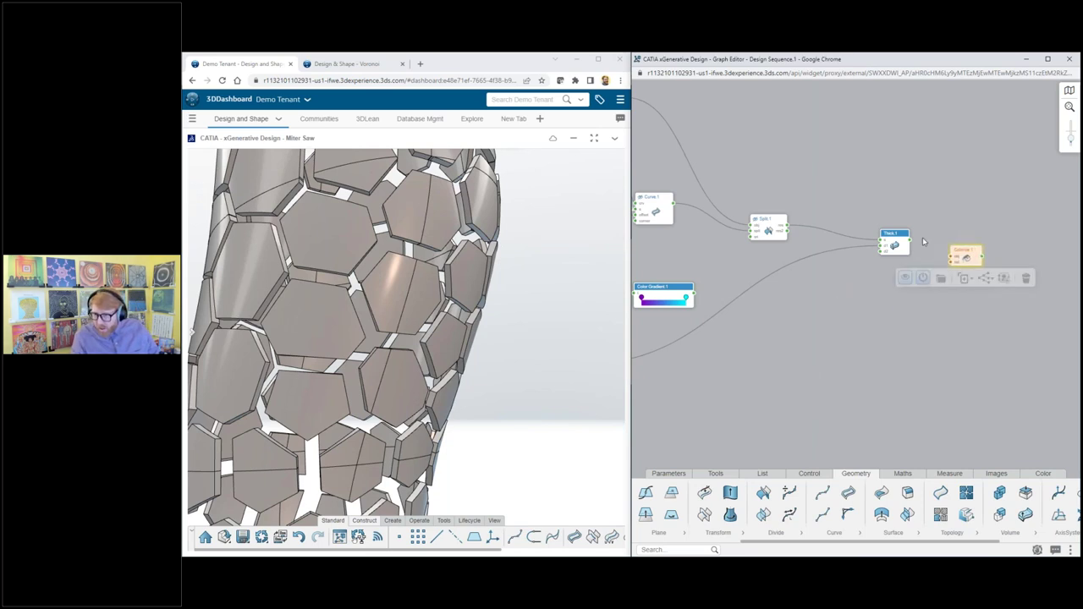
{"action": "left_click", "coordinate": [913, 245]}
{"action": "left_click_drag", "start_coordinate": [691, 291], "coordinate": [952, 264]}
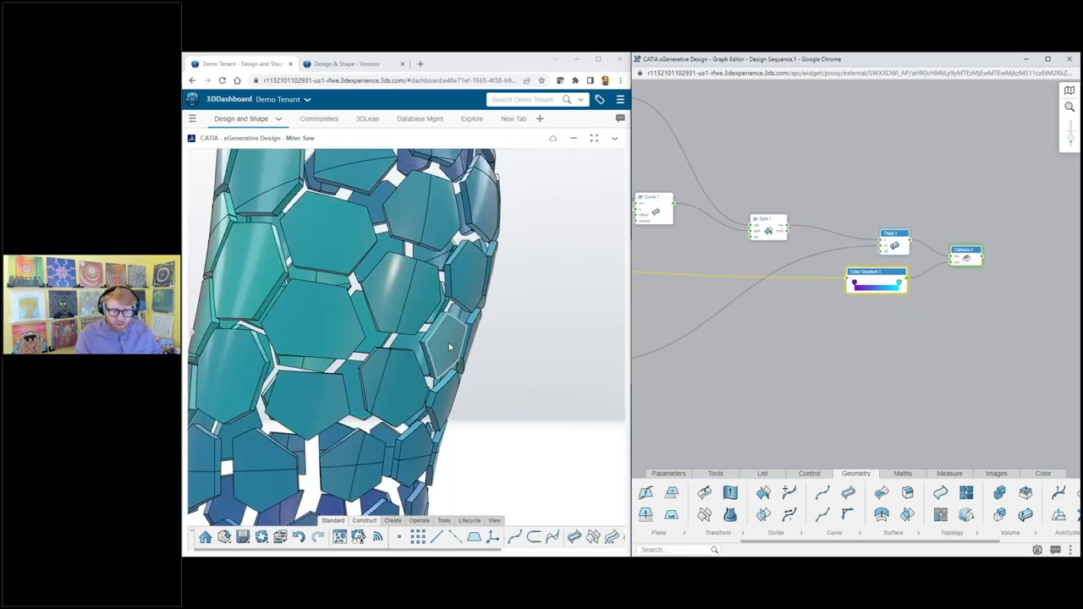
Step: Reverse the cell colouring by feeding Color Gradient.1 from the non-inverted normalised output of Stats.1
{"action": "scroll", "coordinate": [448, 342], "scroll_direction": "down", "scroll_amount": 5}
{"action": "scroll", "coordinate": [850, 326], "scroll_direction": "down", "scroll_amount": 3}
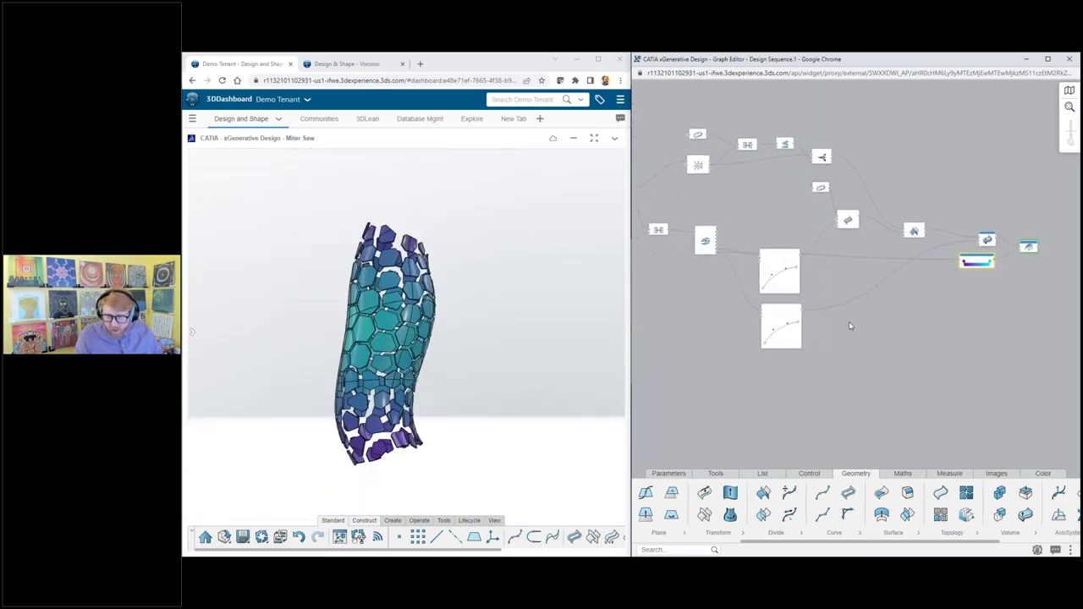
{"action": "scroll", "coordinate": [715, 252], "scroll_direction": "up", "scroll_amount": 3}
{"action": "left_click_drag", "start_coordinate": [1056, 262], "coordinate": [1056, 255]}
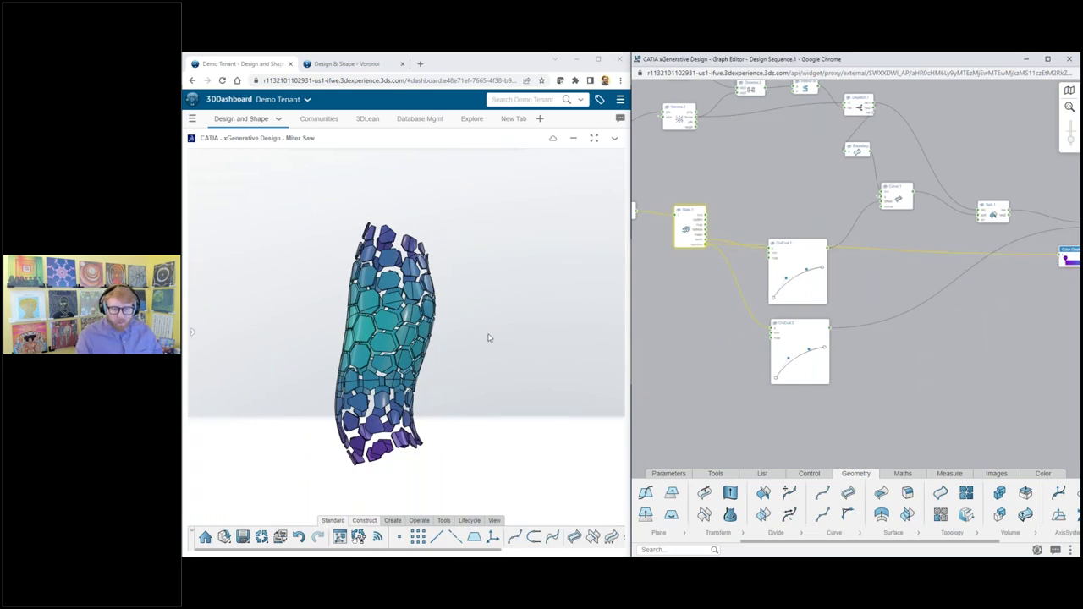
{"action": "scroll", "coordinate": [673, 293], "scroll_direction": "down", "scroll_amount": 3}
{"action": "scroll", "coordinate": [903, 287], "scroll_direction": "up", "scroll_amount": 5}
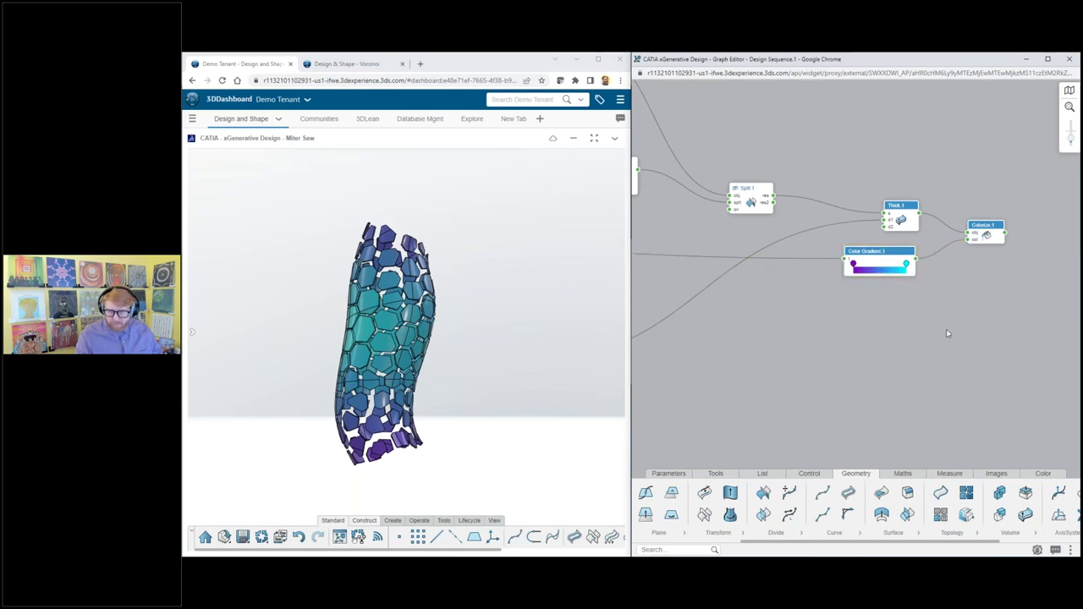
{"action": "scroll", "coordinate": [946, 329], "scroll_direction": "down", "scroll_amount": 4}
{"action": "scroll", "coordinate": [729, 296], "scroll_direction": "up", "scroll_amount": 2}
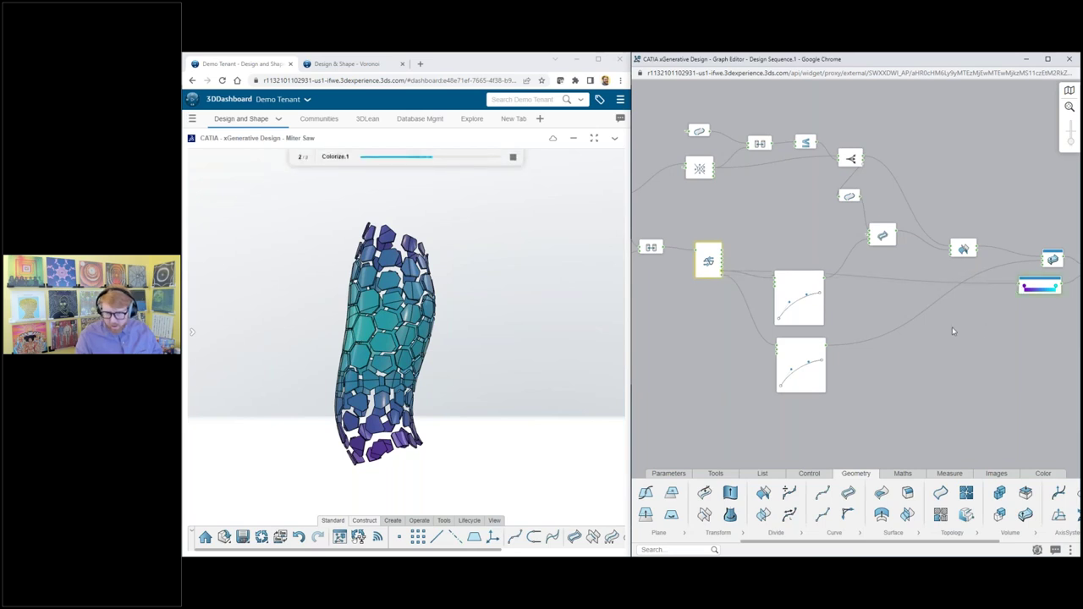
{"action": "scroll", "coordinate": [969, 299], "scroll_direction": "down", "scroll_amount": 3}
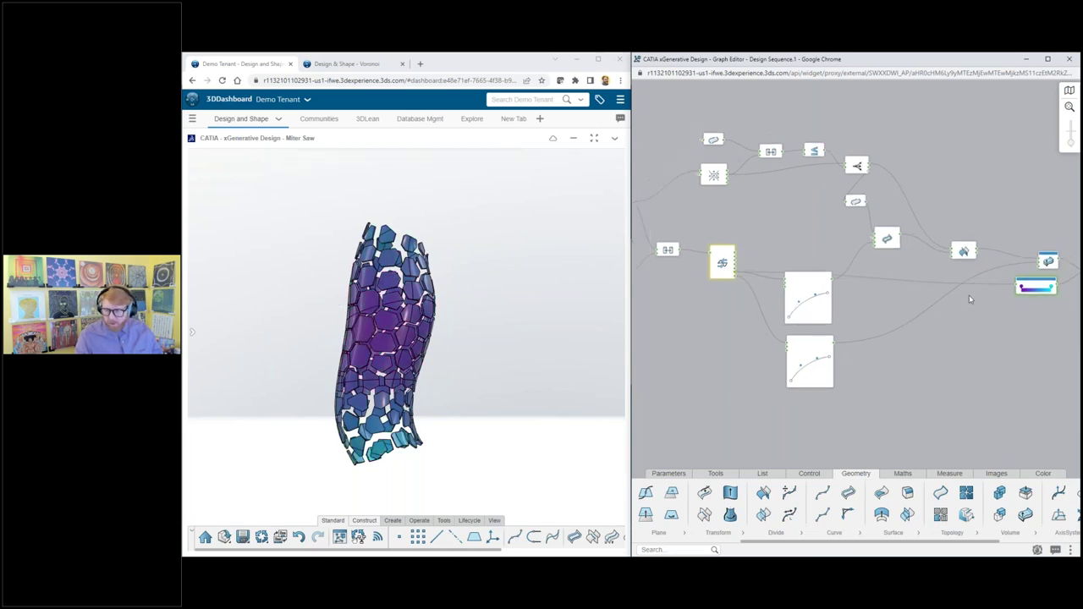
{"action": "scroll", "coordinate": [1061, 280], "scroll_direction": "up", "scroll_amount": 3}
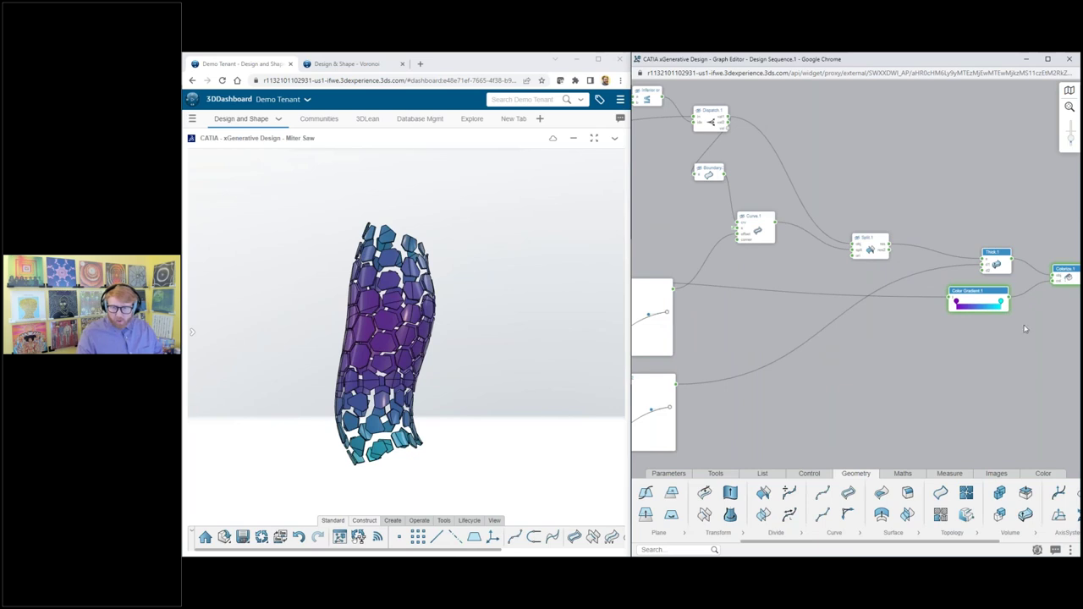
Step: Display Point.1 and move it near the grip's upper end in the 3D view, with a manipulator offset of about -16.3 mm
{"action": "scroll", "coordinate": [1023, 328], "scroll_direction": "down", "scroll_amount": 3}
{"action": "scroll", "coordinate": [774, 287], "scroll_direction": "up", "scroll_amount": 4}
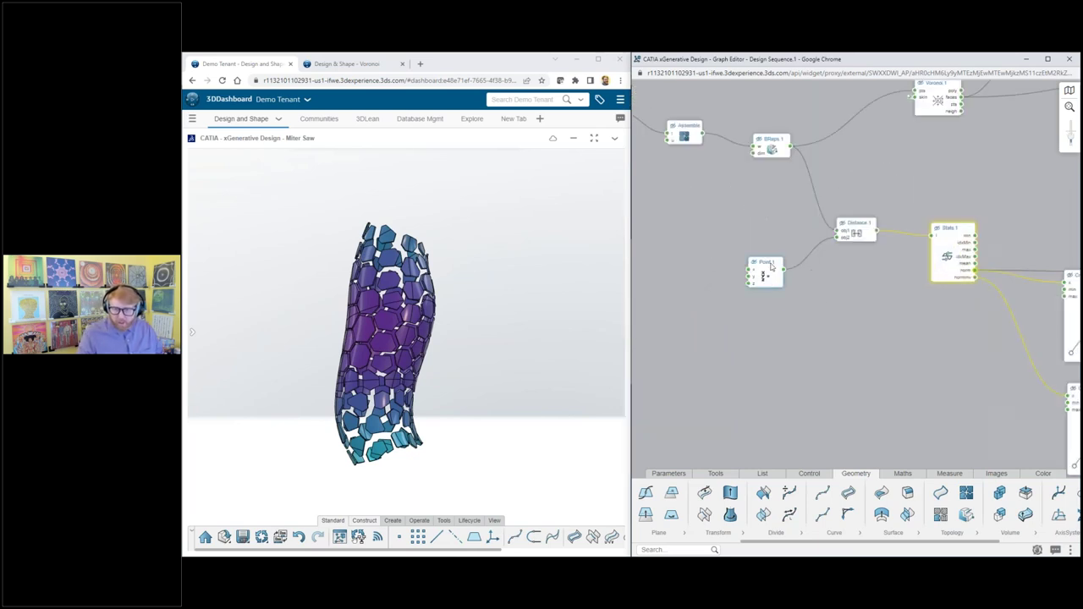
{"action": "left_click", "coordinate": [771, 266]}
{"action": "left_click", "coordinate": [737, 297]}
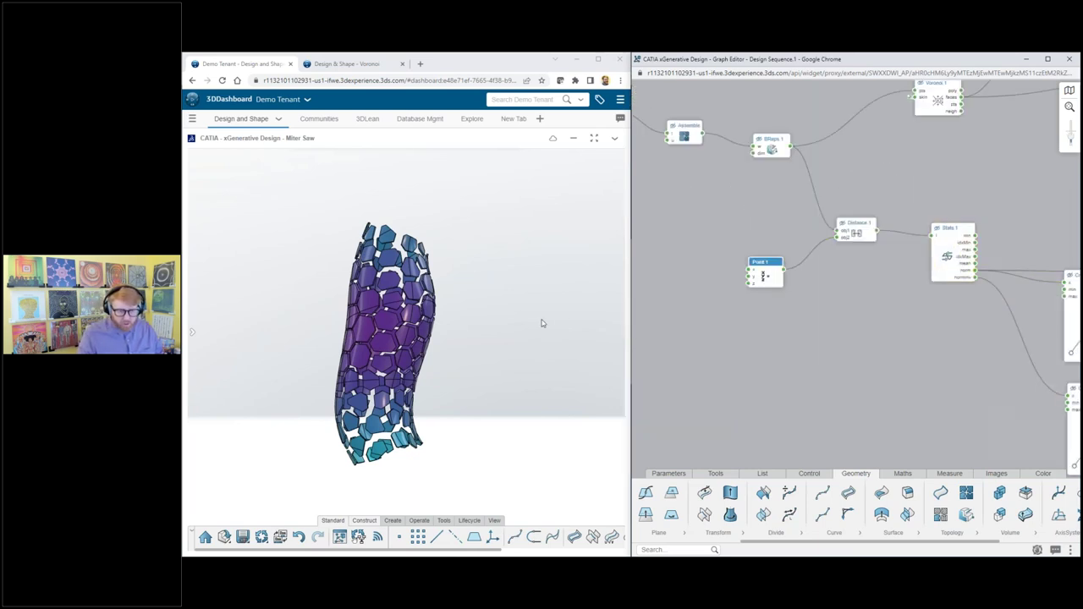
{"action": "left_click", "coordinate": [375, 337]}
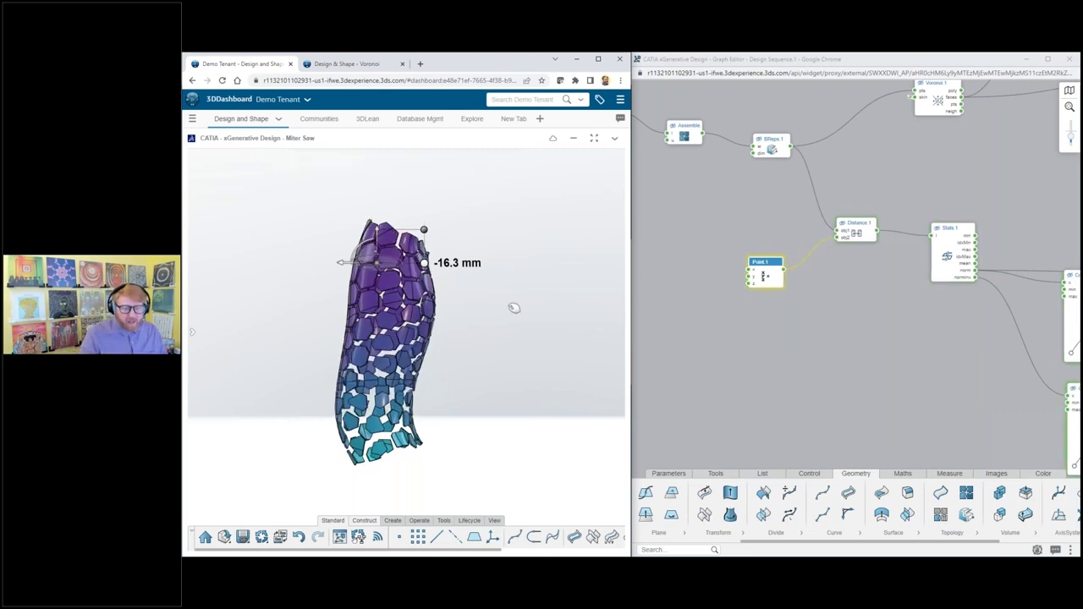
Step: Display the Grip Surface input geometry together with the coloured Voronoi cells
{"action": "middle_click_drag", "start_coordinate": [513, 308], "coordinate": [468, 337]}
{"action": "scroll", "coordinate": [878, 310], "scroll_direction": "down", "scroll_amount": 6}
{"action": "scroll", "coordinate": [645, 217], "scroll_direction": "up", "scroll_amount": 6}
{"action": "scroll", "coordinate": [643, 209], "scroll_direction": "up", "scroll_amount": 3}
{"action": "scroll", "coordinate": [832, 245], "scroll_direction": "down", "scroll_amount": 2}
{"action": "scroll", "coordinate": [717, 179], "scroll_direction": "up", "scroll_amount": 2}
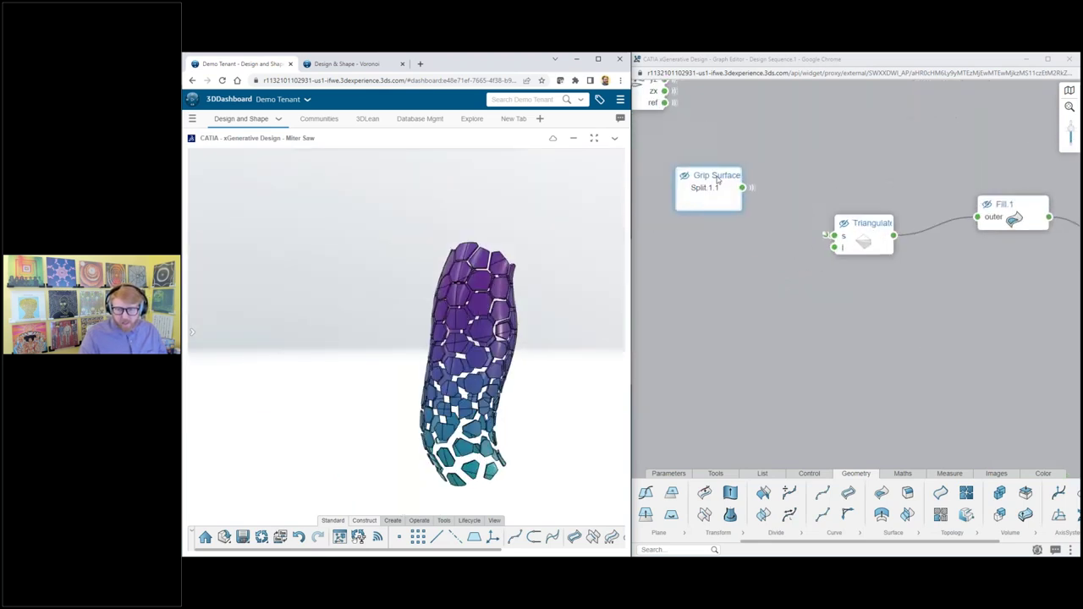
{"action": "left_click", "coordinate": [718, 180]}
{"action": "middle_click_drag", "start_coordinate": [525, 384], "coordinate": [478, 381]}
{"action": "scroll", "coordinate": [516, 395], "scroll_direction": "up", "scroll_amount": 1}
{"action": "left_click", "coordinate": [778, 330]}
{"action": "scroll", "coordinate": [775, 323], "scroll_direction": "down", "scroll_amount": 5}
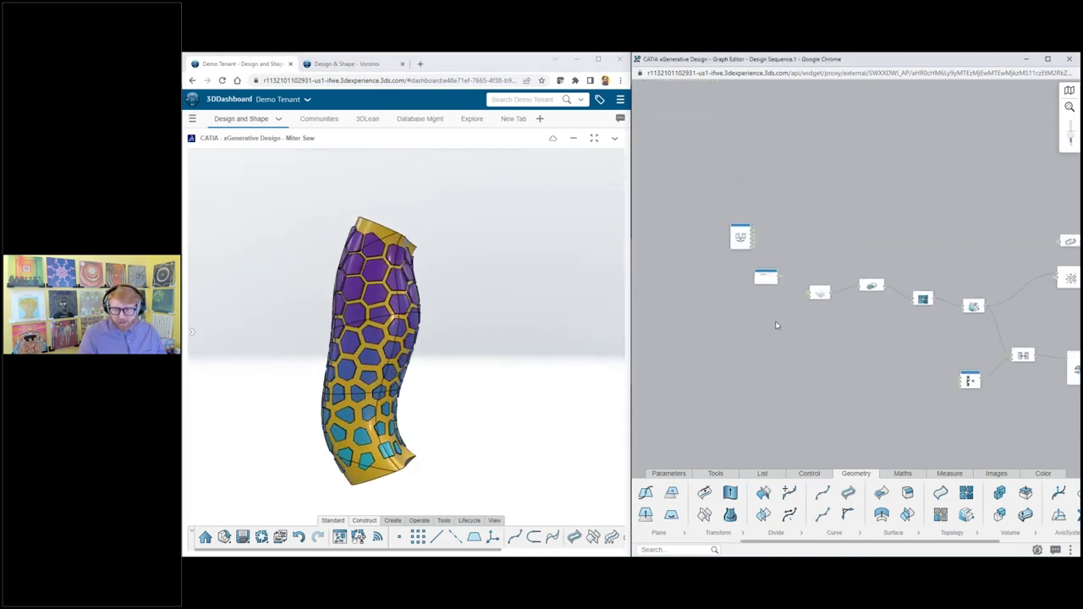
Step: Set the length input of the Triangulate node fed by Grip Surface to 7 mm
{"action": "scroll", "coordinate": [834, 282], "scroll_direction": "up", "scroll_amount": 5}
{"action": "left_click", "coordinate": [874, 247]}
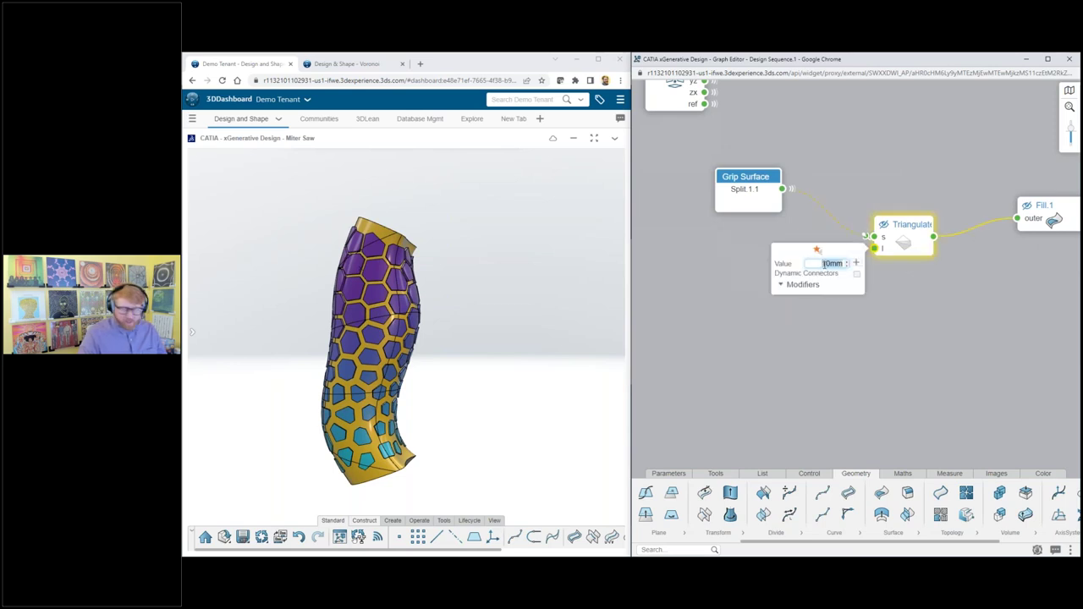
{"action": "type", "text": "7mm"}
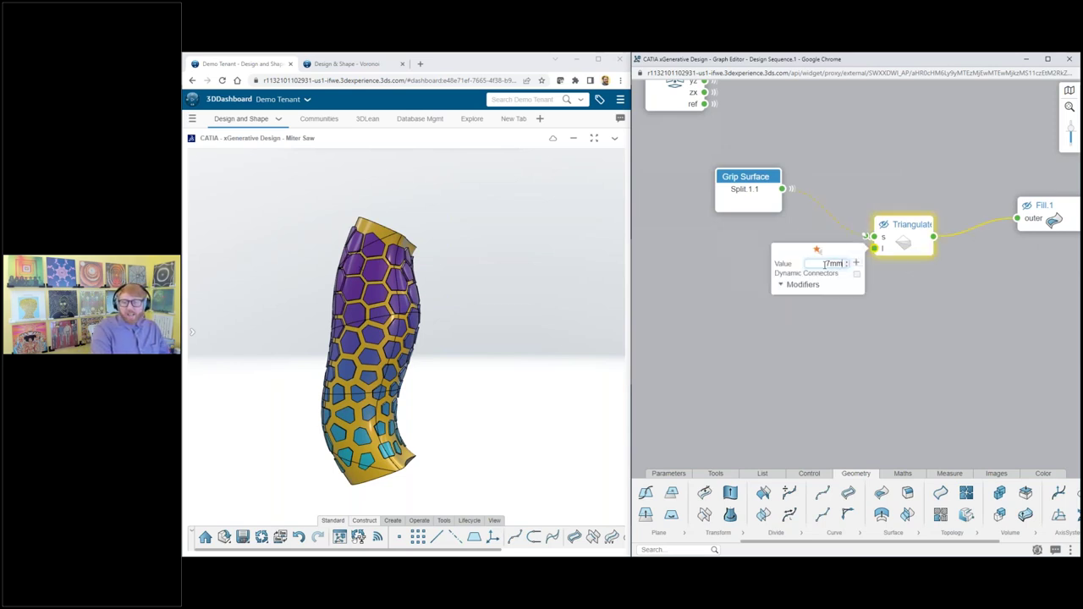
{"action": "key", "text": "Return"}
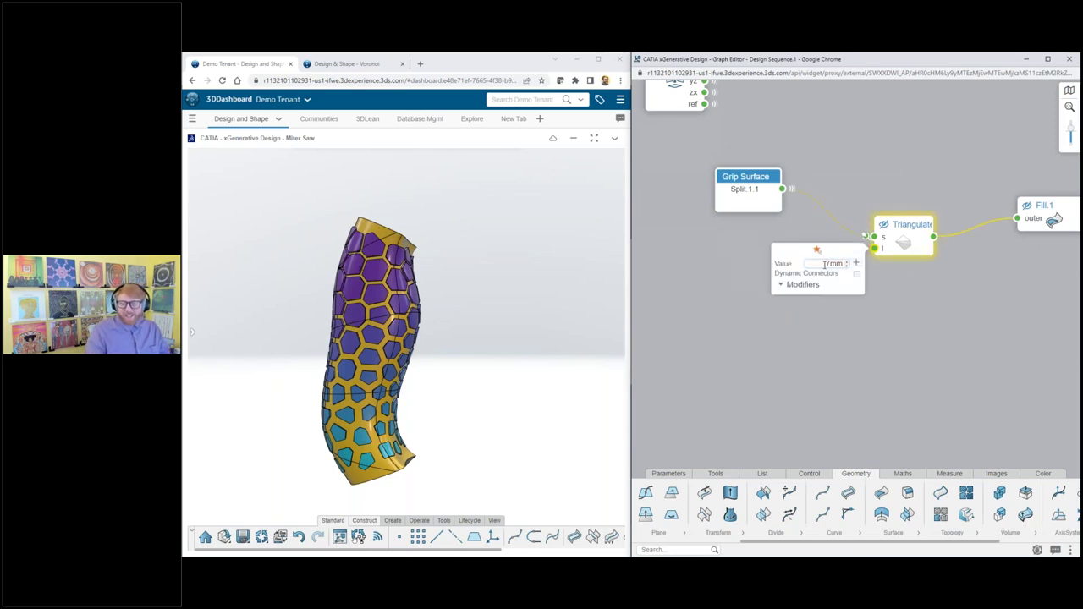
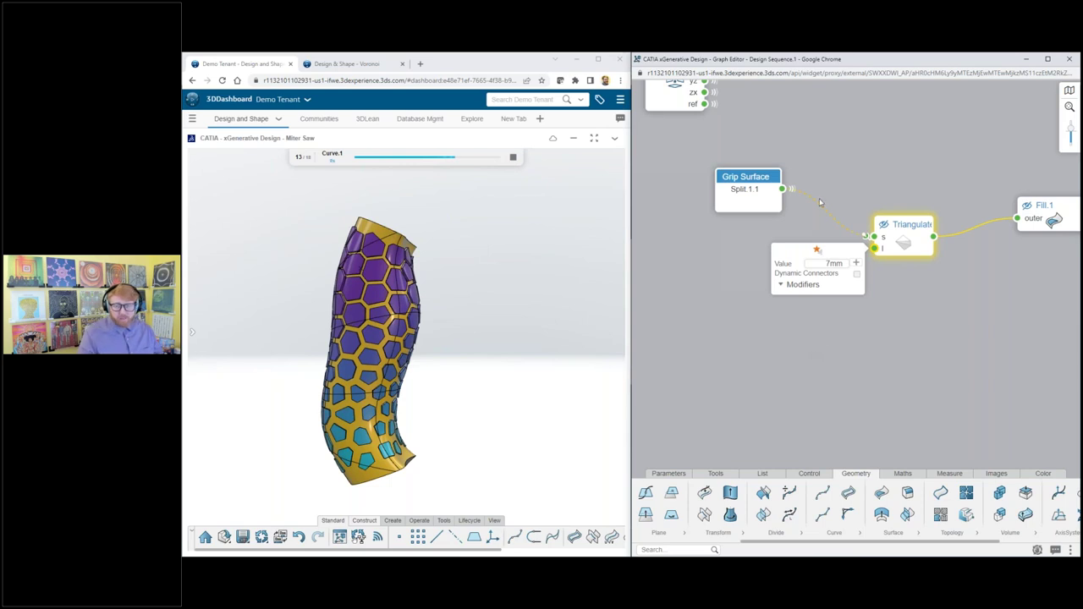
Step: Move the pattern's control point down along the grip to -59.82 mm
{"action": "scroll", "coordinate": [815, 182], "scroll_direction": "down", "scroll_amount": 5}
{"action": "scroll", "coordinate": [771, 184], "scroll_direction": "down", "scroll_amount": 5}
{"action": "scroll", "coordinate": [908, 264], "scroll_direction": "up", "scroll_amount": 8}
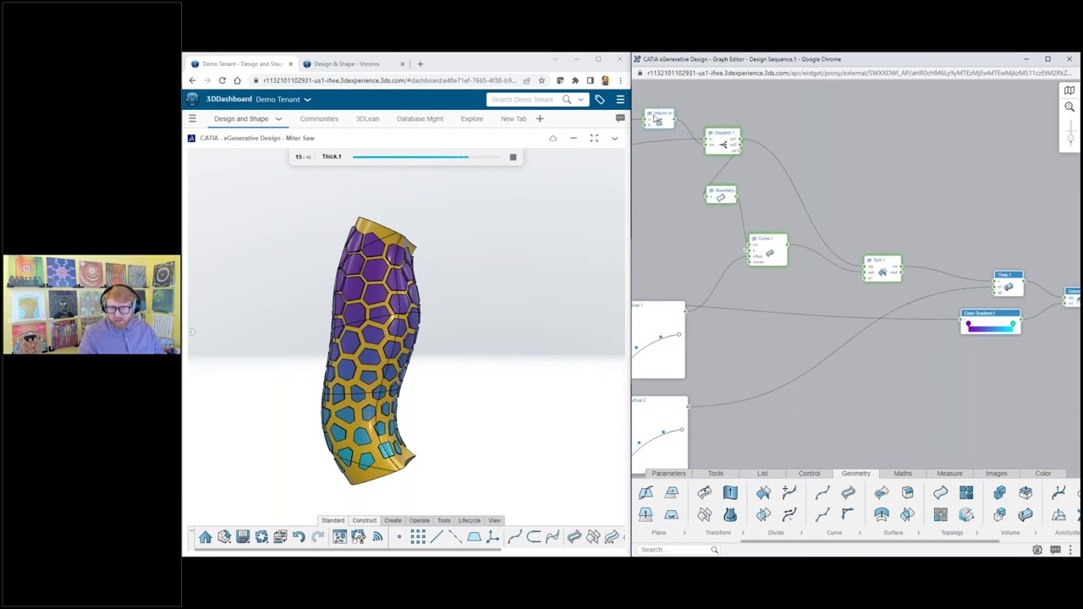
{"action": "scroll", "coordinate": [869, 253], "scroll_direction": "down", "scroll_amount": 3}
{"action": "scroll", "coordinate": [1045, 316], "scroll_direction": "up", "scroll_amount": 6}
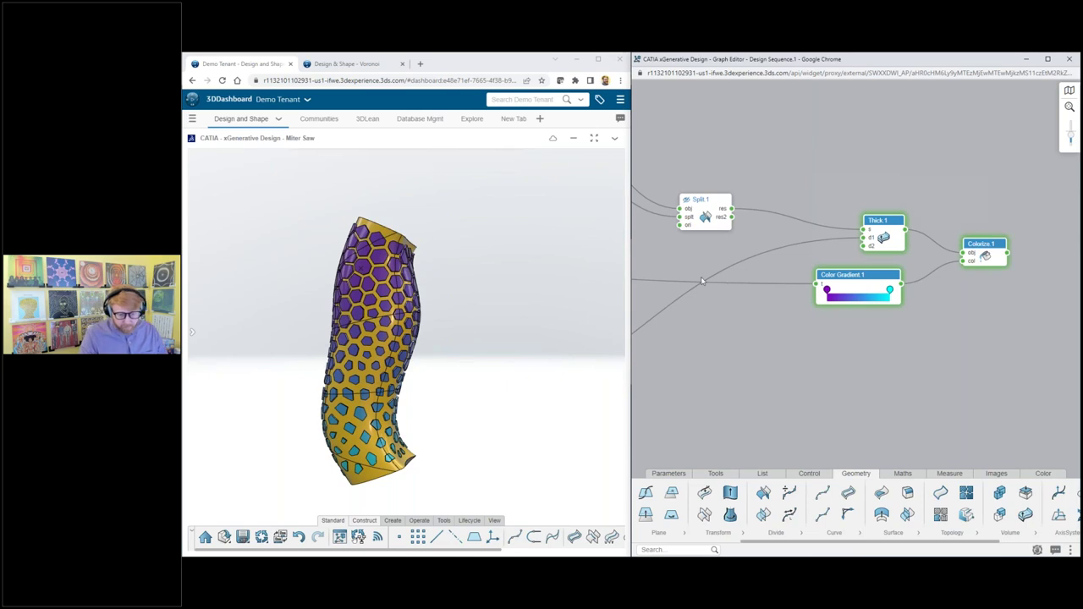
{"action": "left_click", "coordinate": [364, 273]}
{"action": "left_click_drag", "start_coordinate": [369, 240], "coordinate": [387, 347]}
Step: Group the pattern nodes from Triangulate through Thick and Color Gradient into a region, leaving the reference inputs and Colorize outside
{"action": "scroll", "coordinate": [925, 270], "scroll_direction": "down", "scroll_amount": 1}
{"action": "scroll", "coordinate": [925, 269], "scroll_direction": "down", "scroll_amount": 5}
{"action": "scroll", "coordinate": [805, 193], "scroll_direction": "up", "scroll_amount": 3}
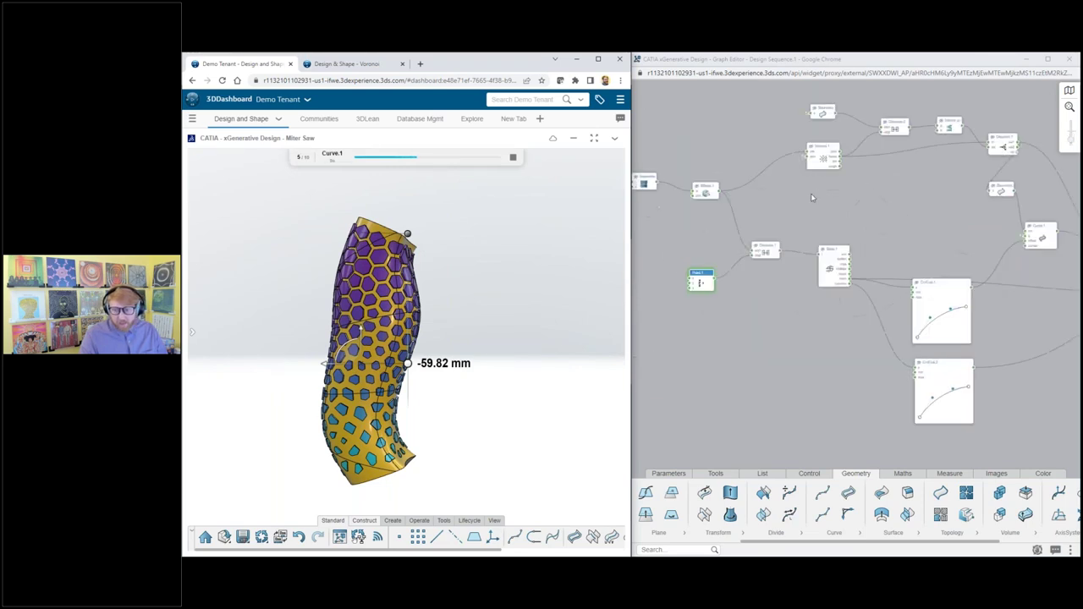
{"action": "scroll", "coordinate": [800, 191], "scroll_direction": "down", "scroll_amount": 3}
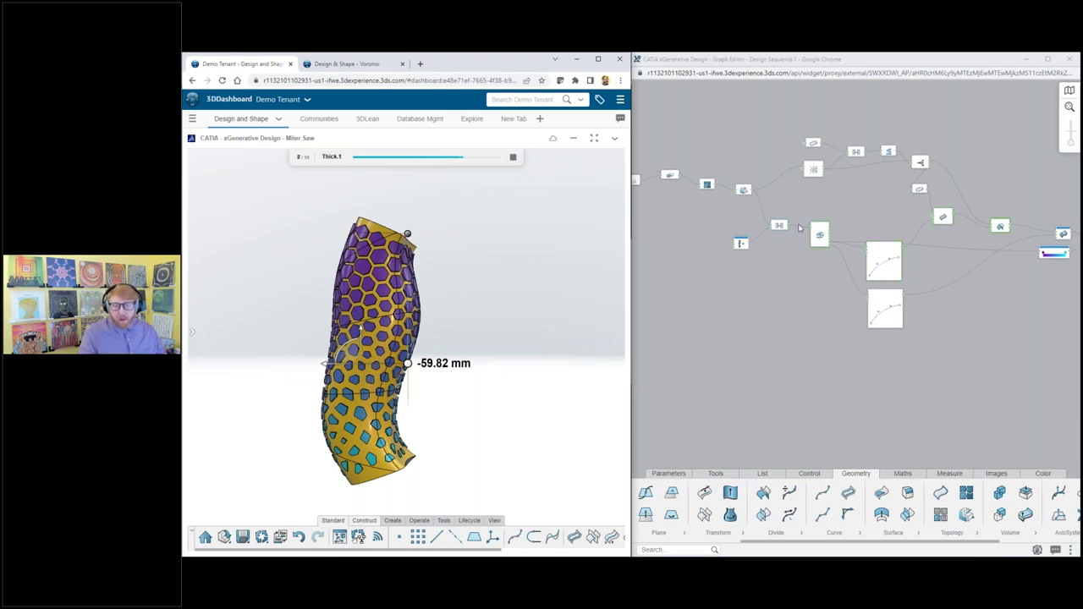
{"action": "scroll", "coordinate": [844, 240], "scroll_direction": "down", "scroll_amount": 5}
{"action": "scroll", "coordinate": [880, 238], "scroll_direction": "up", "scroll_amount": 3}
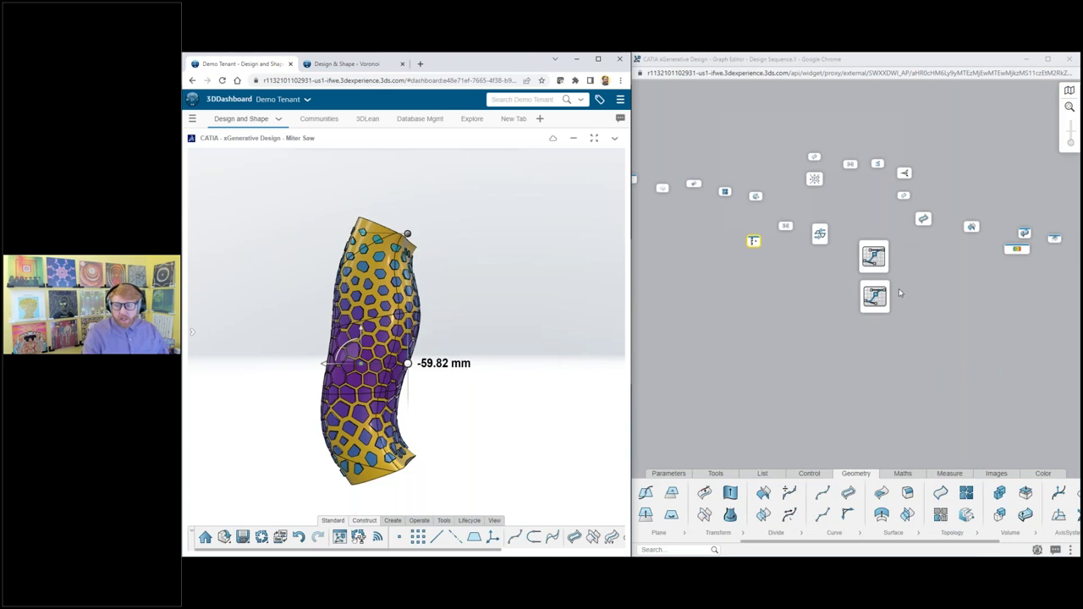
{"action": "left_click", "coordinate": [841, 317]}
{"action": "scroll", "coordinate": [781, 225], "scroll_direction": "down", "scroll_amount": 2}
{"action": "left_click_drag", "start_coordinate": [686, 154], "coordinate": [963, 316]}
{"action": "left_click", "coordinate": [948, 334]}
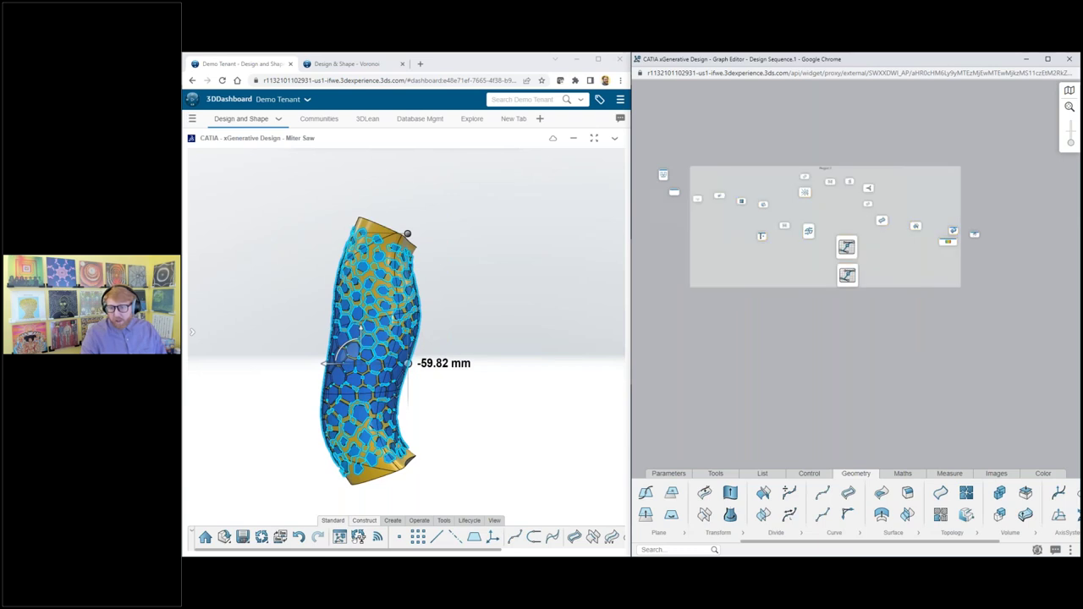
Step: Select the new region and automatically arrange the nodes inside it
{"action": "scroll", "coordinate": [875, 179], "scroll_direction": "up", "scroll_amount": 4}
{"action": "left_click", "coordinate": [872, 165]}
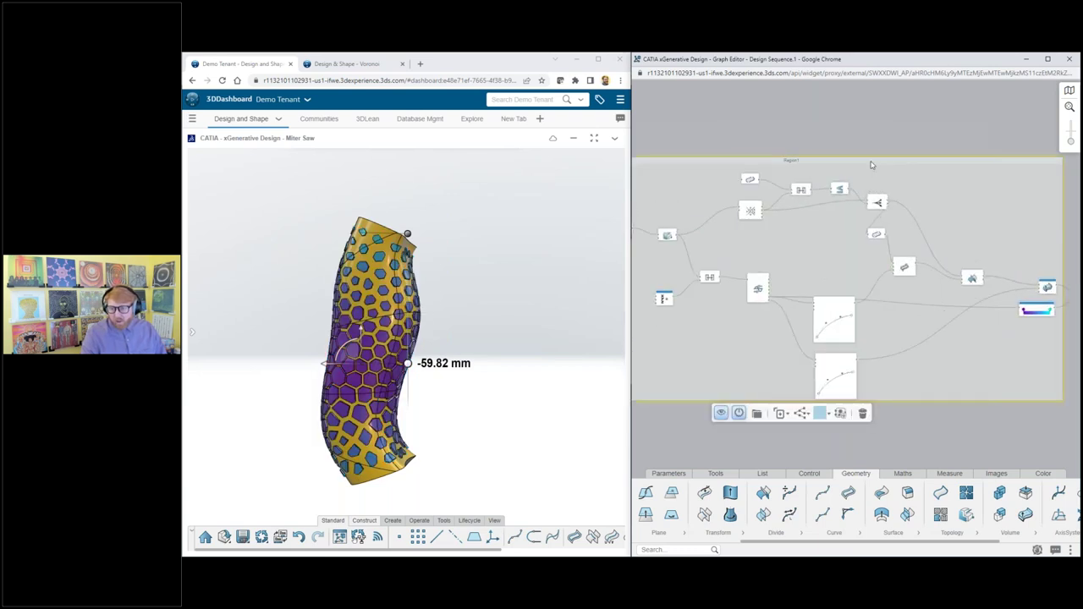
{"action": "left_click", "coordinate": [801, 414]}
{"action": "left_click", "coordinate": [798, 428]}
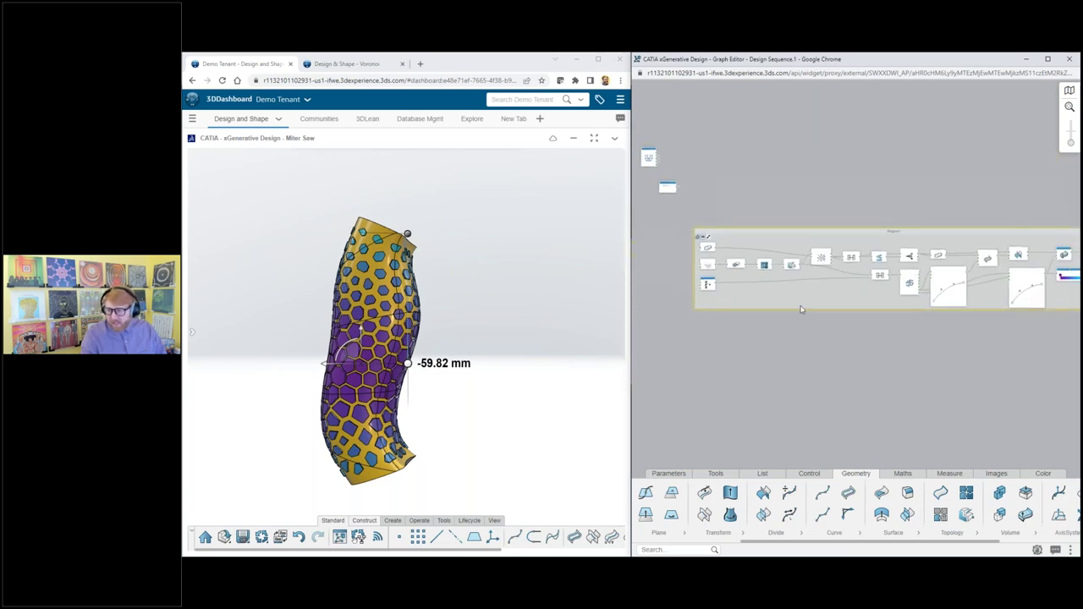
Step: Review the User Operator creation settings for the arranged region, and close them without saving
{"action": "middle_click_drag", "start_coordinate": [933, 233], "coordinate": [880, 228]}
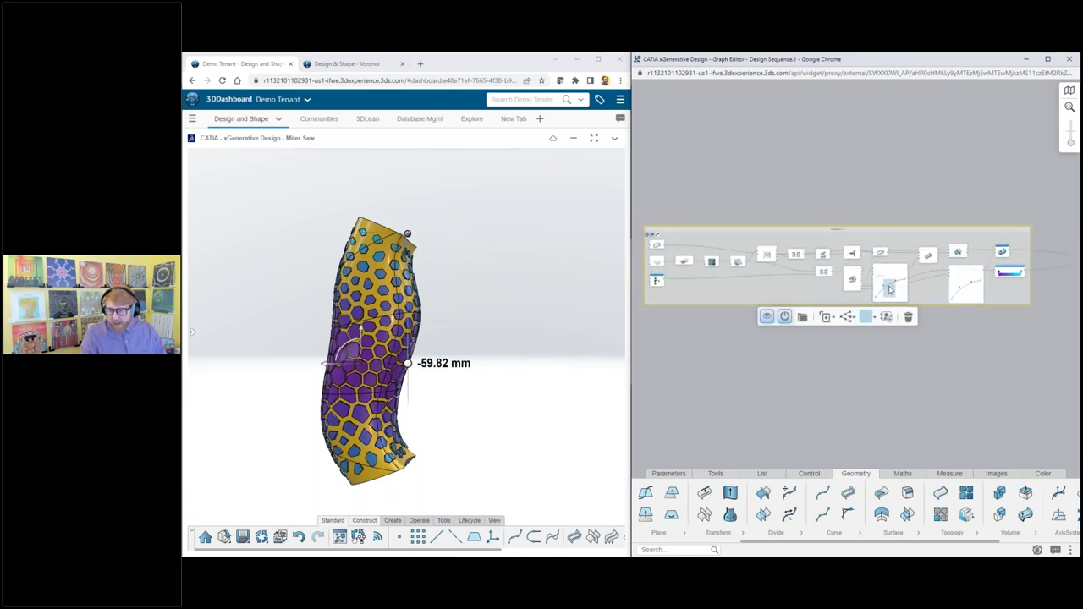
{"action": "left_click", "coordinate": [885, 316]}
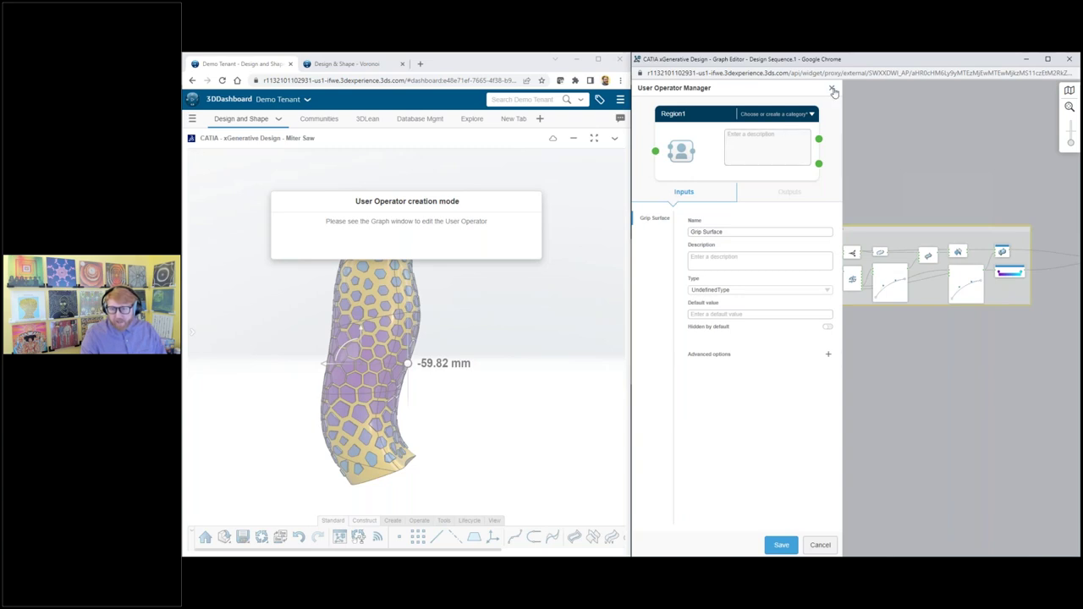
{"action": "left_click", "coordinate": [832, 89]}
Step: Review which operator libraries are enabled for the graph editor
{"action": "scroll", "coordinate": [939, 296], "scroll_direction": "down", "scroll_amount": 2}
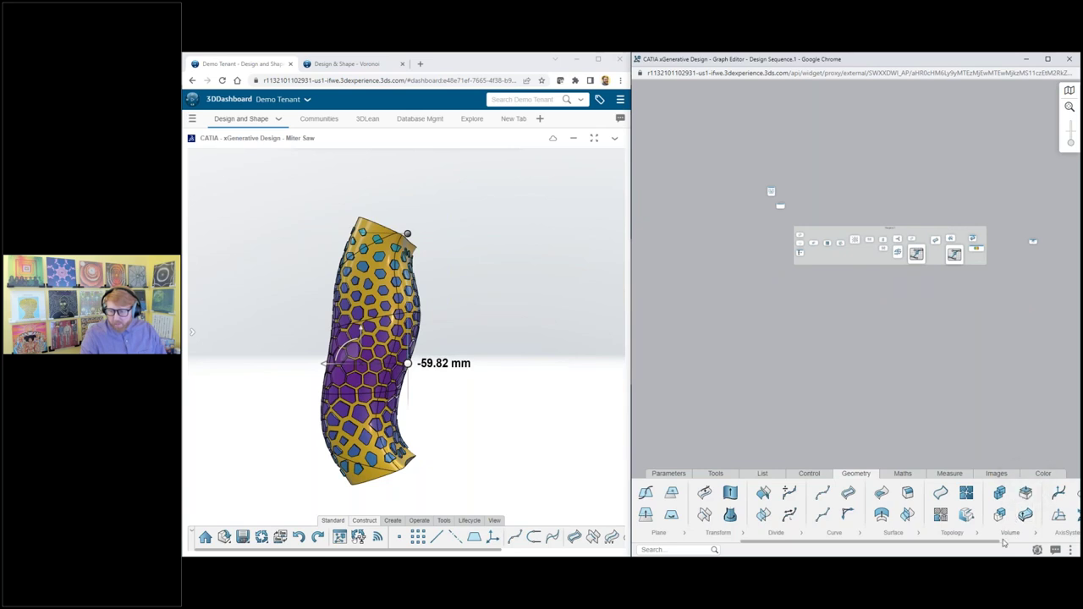
{"action": "left_click", "coordinate": [1073, 549]}
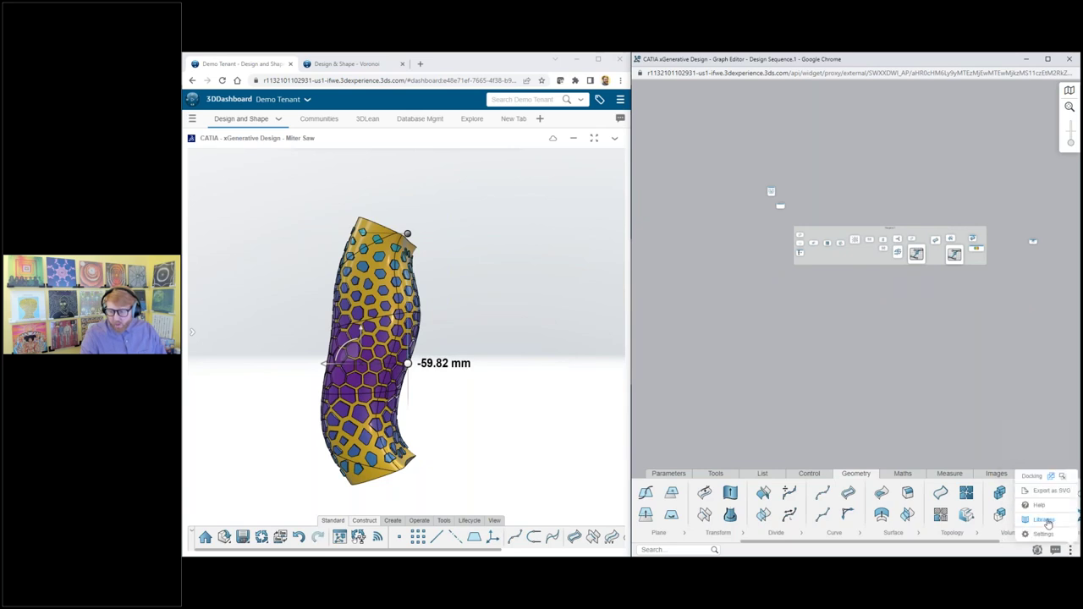
{"action": "left_click", "coordinate": [1045, 521]}
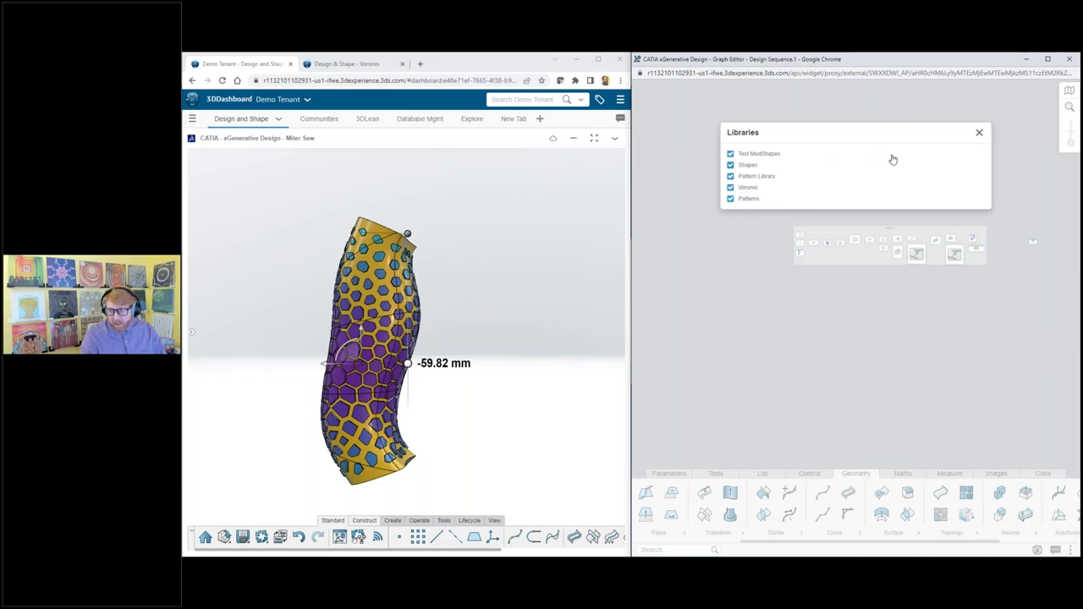
{"action": "left_click", "coordinate": [979, 132]}
Step: Add a Cylindrical Triangular Grid operator to the graph below the pattern region
{"action": "left_click_drag", "start_coordinate": [814, 546], "coordinate": [910, 543]}
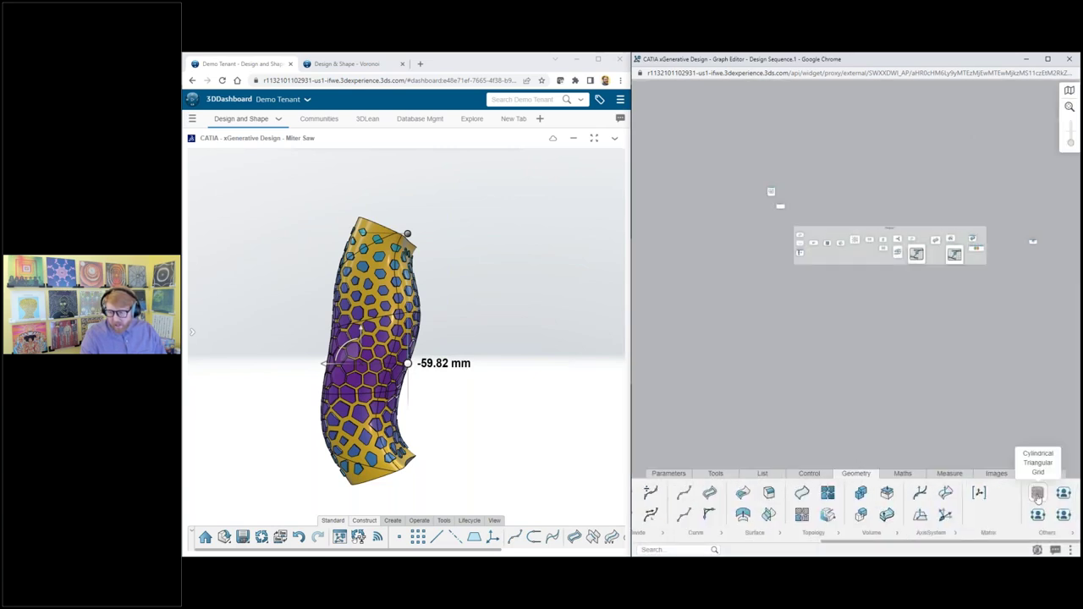
{"action": "mouse_move", "coordinate": [1038, 497]}
{"action": "left_click_drag", "start_coordinate": [1038, 497], "coordinate": [819, 305]}
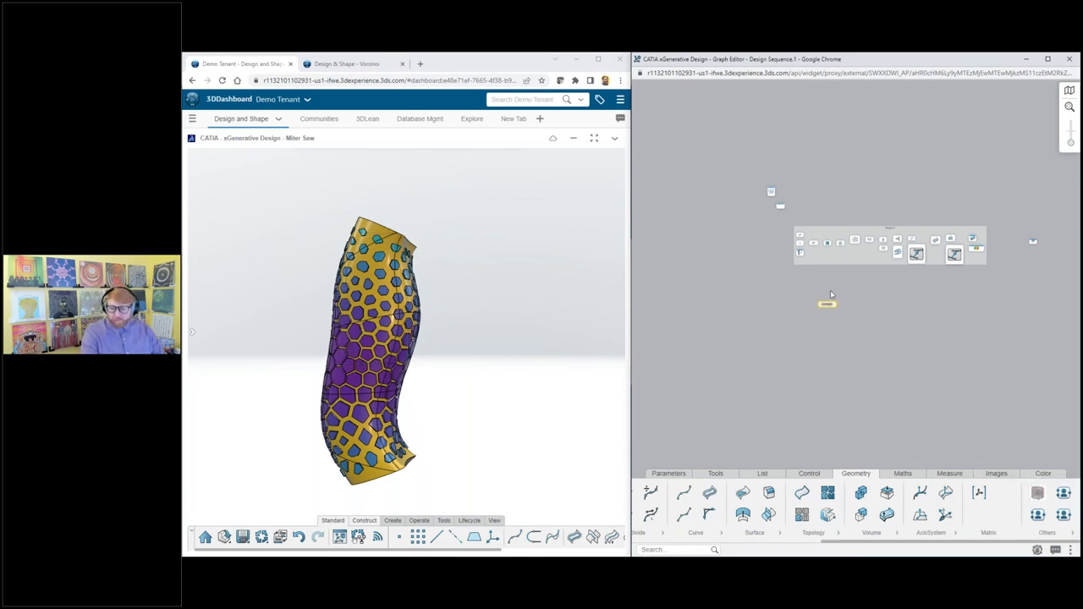
{"action": "scroll", "coordinate": [836, 306], "scroll_direction": "up", "scroll_amount": 2}
{"action": "scroll", "coordinate": [835, 307], "scroll_direction": "up", "scroll_amount": 5}
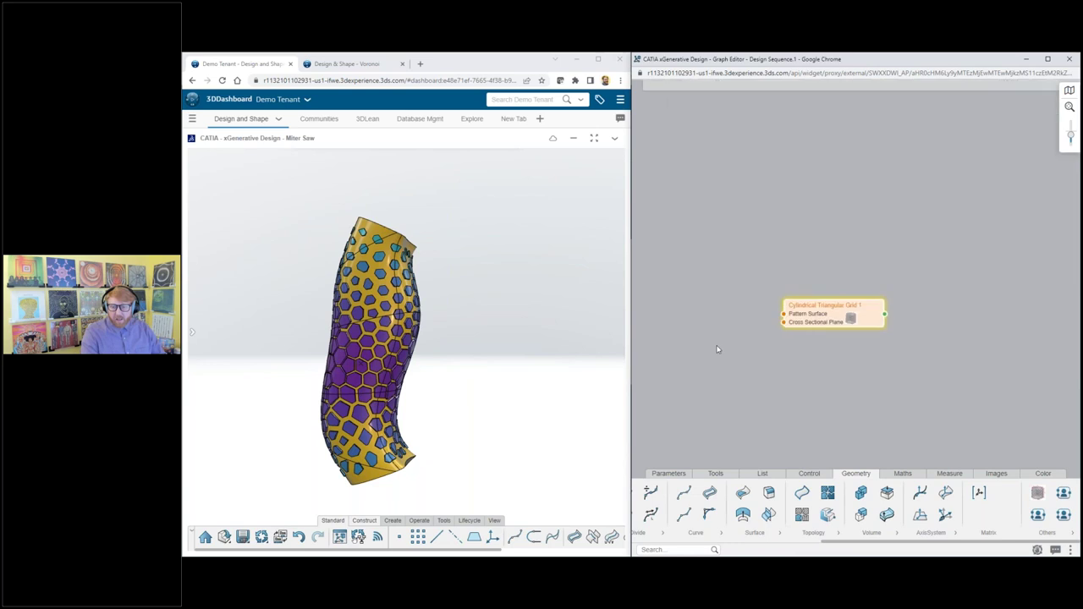
{"action": "scroll", "coordinate": [950, 305], "scroll_direction": "down", "scroll_amount": 2}
{"action": "scroll", "coordinate": [867, 300], "scroll_direction": "up", "scroll_amount": 3}
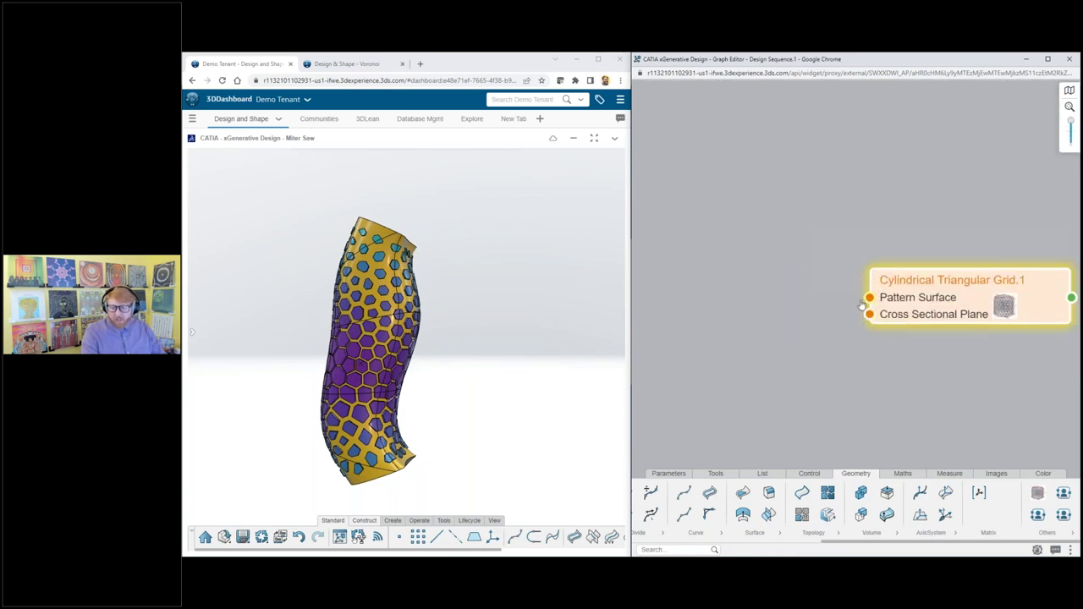
Step: Assign Grip Surface as the Pattern Surface of the Cylindrical Triangular Grid operator
{"action": "mouse_move", "coordinate": [863, 302]}
{"action": "left_click", "coordinate": [811, 298]}
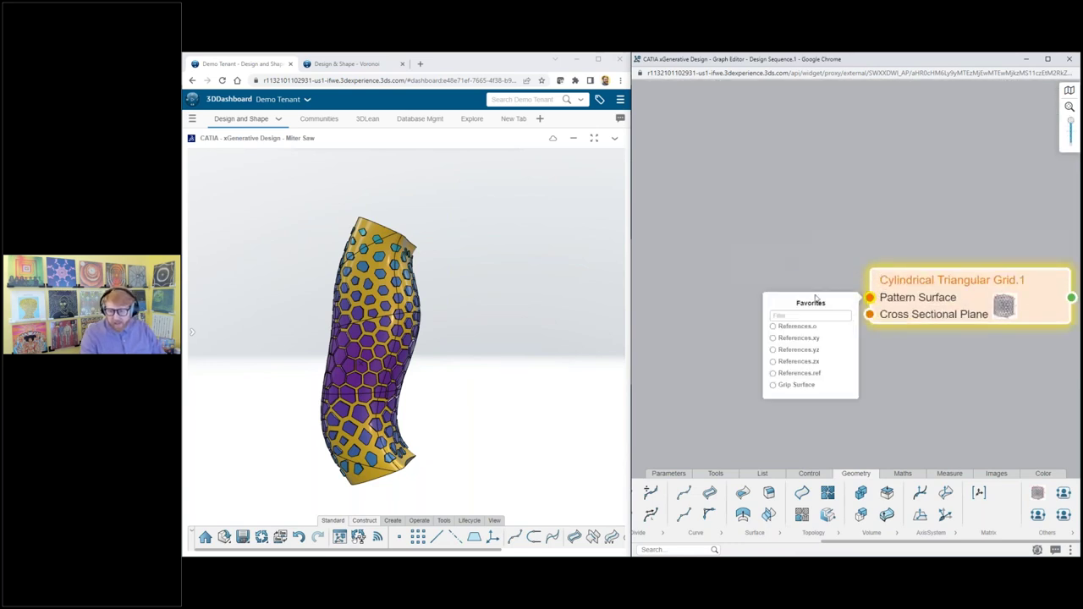
{"action": "left_click", "coordinate": [795, 385]}
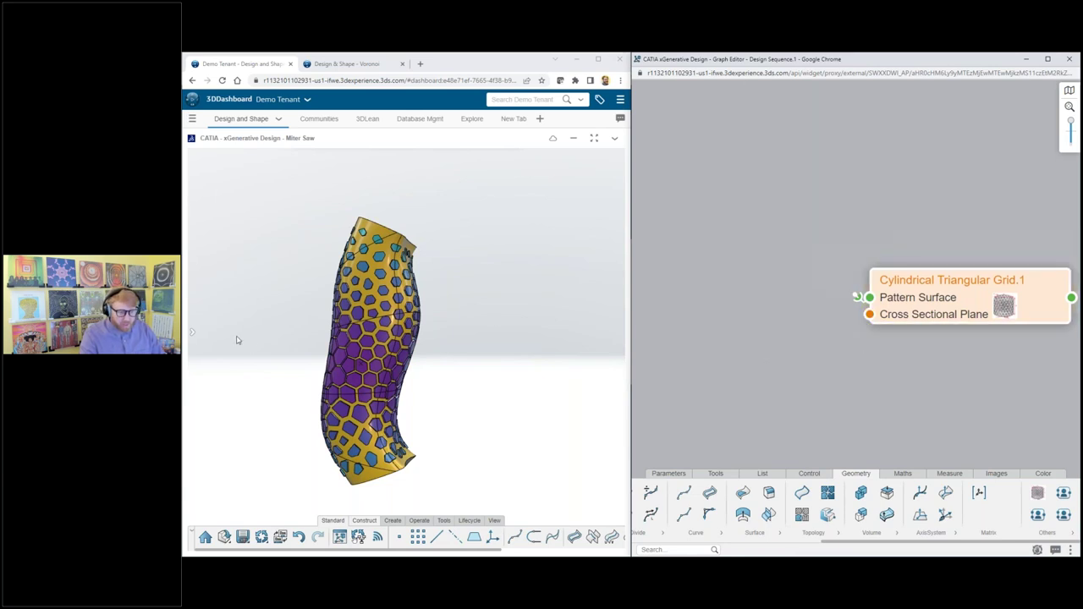
Step: Create an input node for the grid's Cross Sectional Plane and assign Plane.1 to it
{"action": "left_click", "coordinate": [195, 335]}
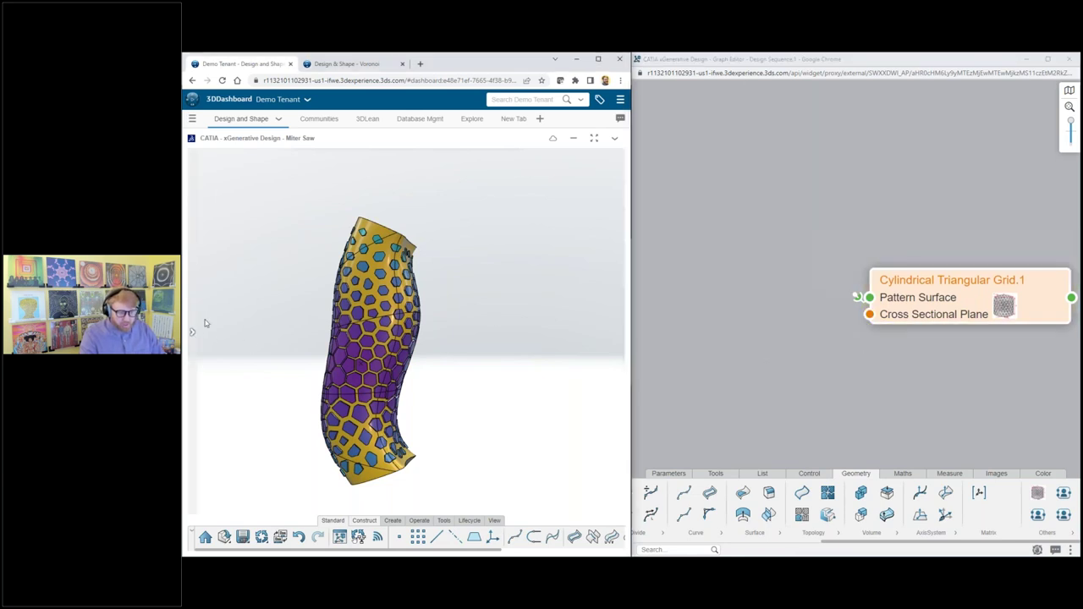
{"action": "left_click", "coordinate": [192, 333]}
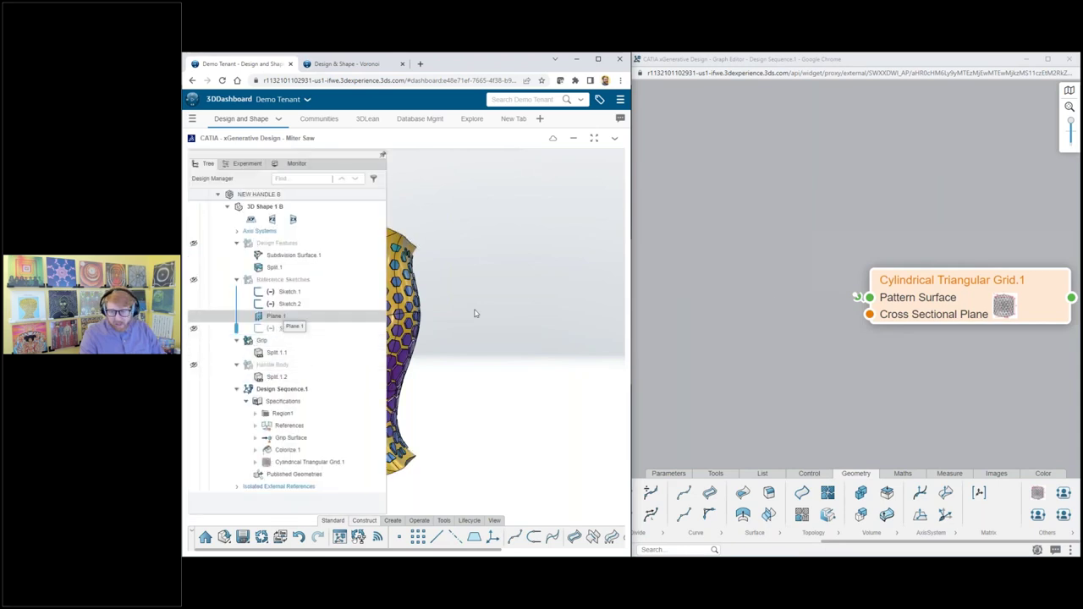
{"action": "double_click", "coordinate": [869, 317]}
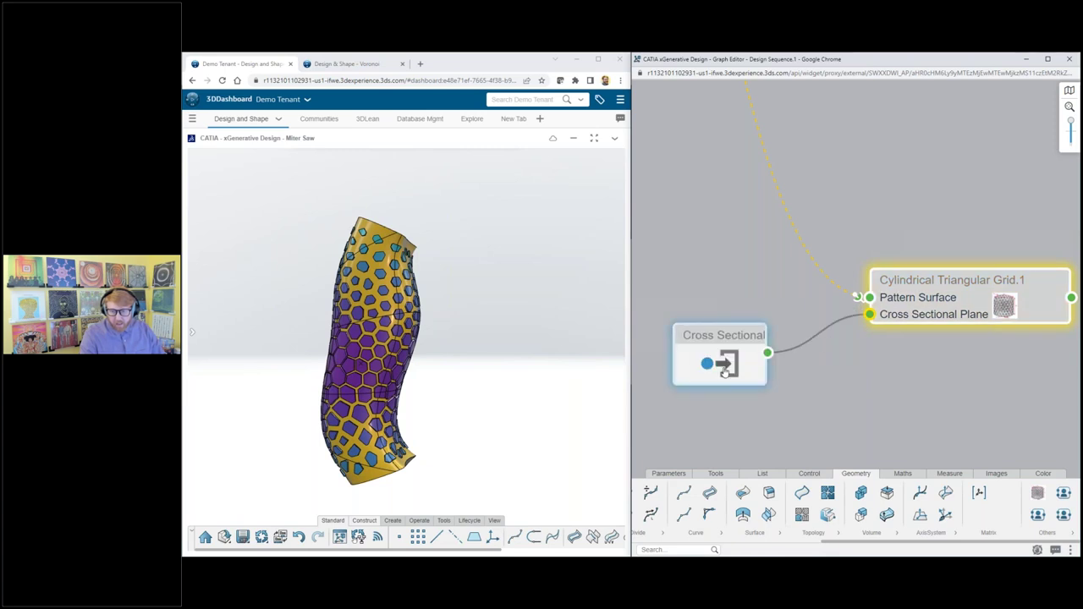
{"action": "left_click", "coordinate": [193, 333]}
{"action": "left_click", "coordinate": [282, 316]}
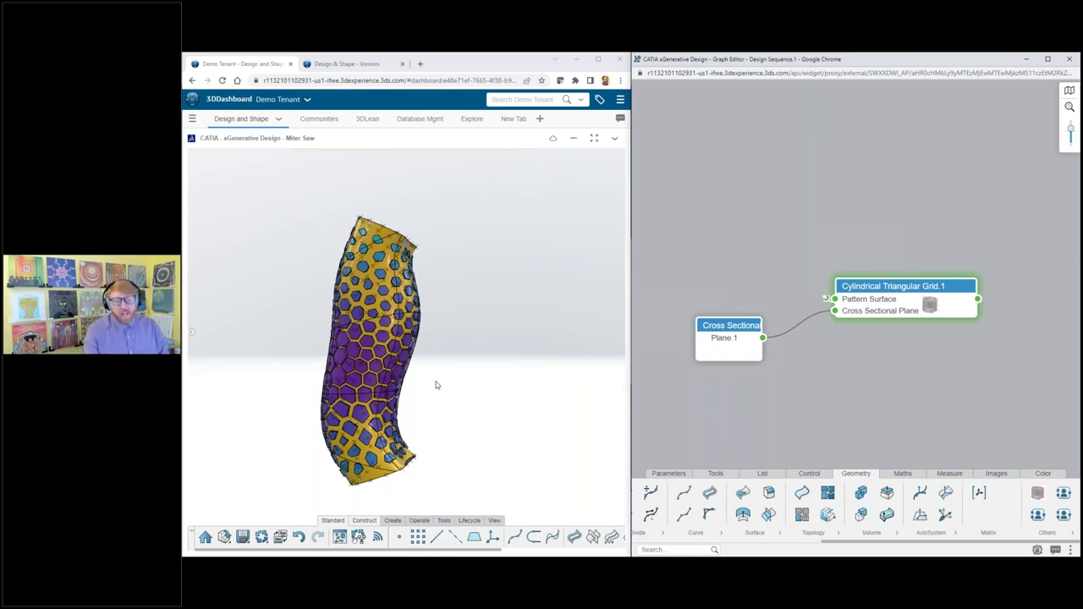
Step: Examine the points that the Cylindrical Triangular Grid operator places on the grip surface
{"action": "left_click", "coordinate": [857, 287]}
{"action": "scroll", "coordinate": [395, 406], "scroll_direction": "up", "scroll_amount": 3}
{"action": "middle_click_drag", "start_coordinate": [397, 389], "coordinate": [423, 394]}
{"action": "scroll", "coordinate": [784, 299], "scroll_direction": "up", "scroll_amount": 3}
{"action": "scroll", "coordinate": [713, 297], "scroll_direction": "down", "scroll_amount": 5}
{"action": "left_click", "coordinate": [803, 246]}
{"action": "scroll", "coordinate": [803, 246], "scroll_direction": "down", "scroll_amount": 5}
{"action": "scroll", "coordinate": [834, 303], "scroll_direction": "up", "scroll_amount": 2}
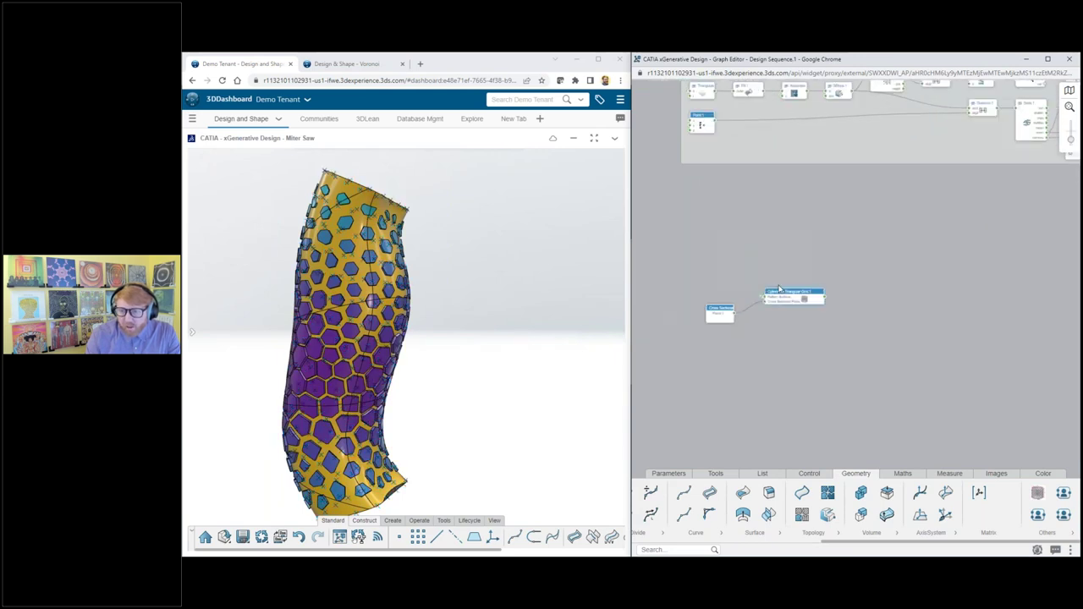
Step: Move the Cylindrical Triangular Grid node slightly lower in the graph
{"action": "left_click_drag", "start_coordinate": [819, 295], "coordinate": [820, 319]}
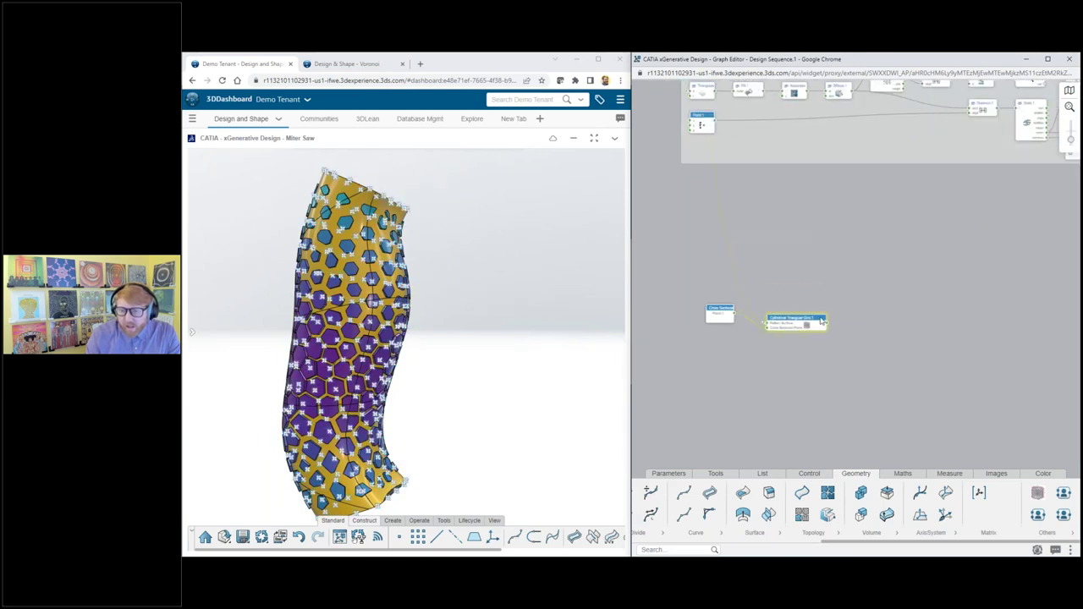
{"action": "scroll", "coordinate": [701, 258], "scroll_direction": "down", "scroll_amount": 2}
{"action": "scroll", "coordinate": [774, 310], "scroll_direction": "up", "scroll_amount": 4}
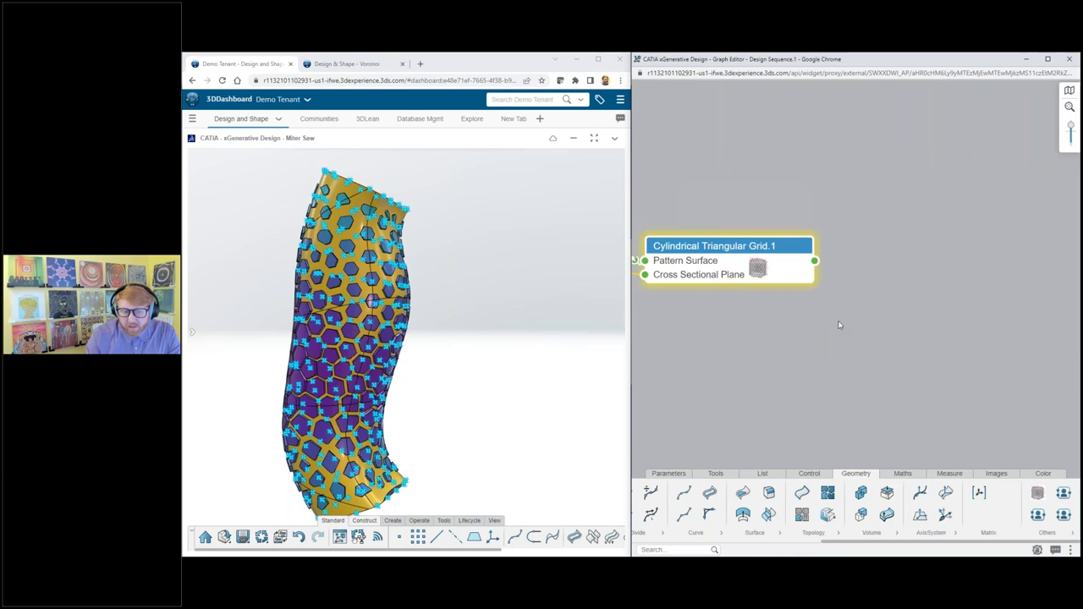
Step: Expand the Cylindrical Triangular Grid operator into its component nodes and inspect the resulting node region
{"action": "scroll", "coordinate": [802, 342], "scroll_direction": "down", "scroll_amount": 3}
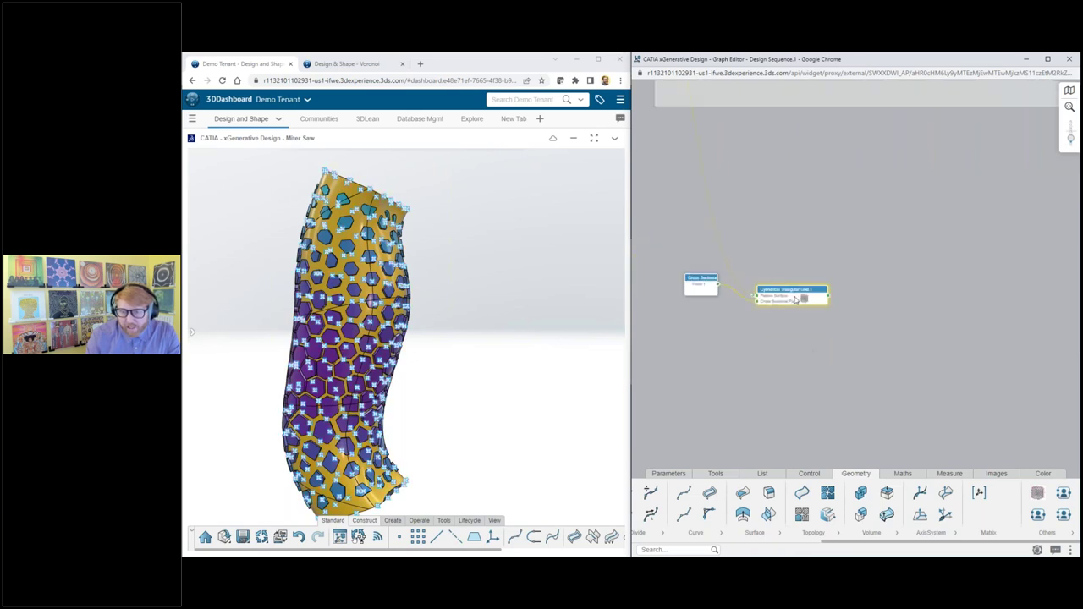
{"action": "mouse_move", "coordinate": [803, 299]}
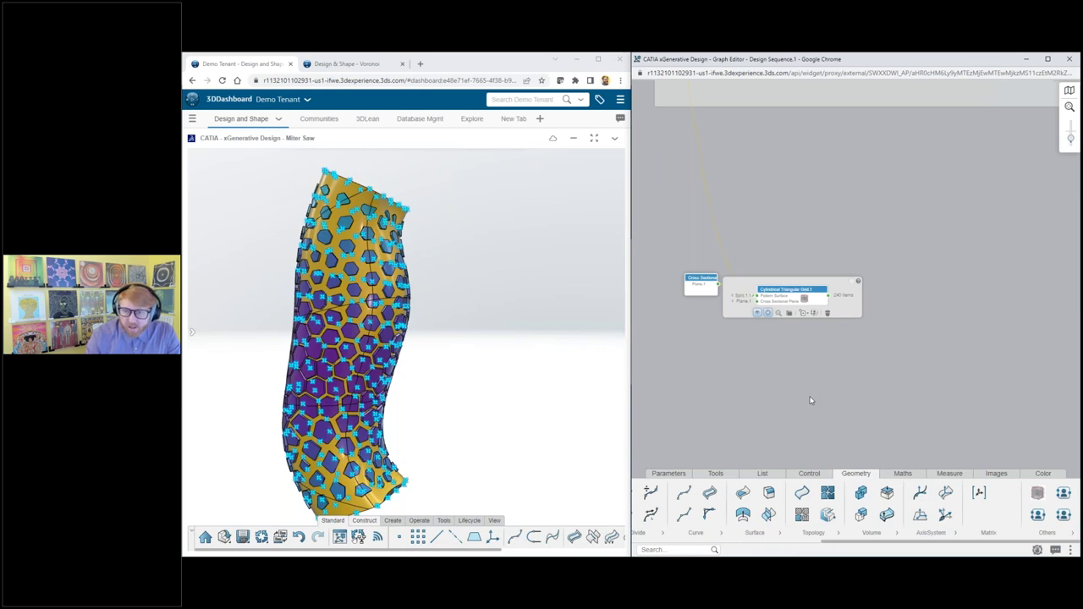
{"action": "key", "text": "ctrl+z"}
{"action": "key", "text": "ctrl+z"}
{"action": "scroll", "coordinate": [738, 382], "scroll_direction": "down", "scroll_amount": 5}
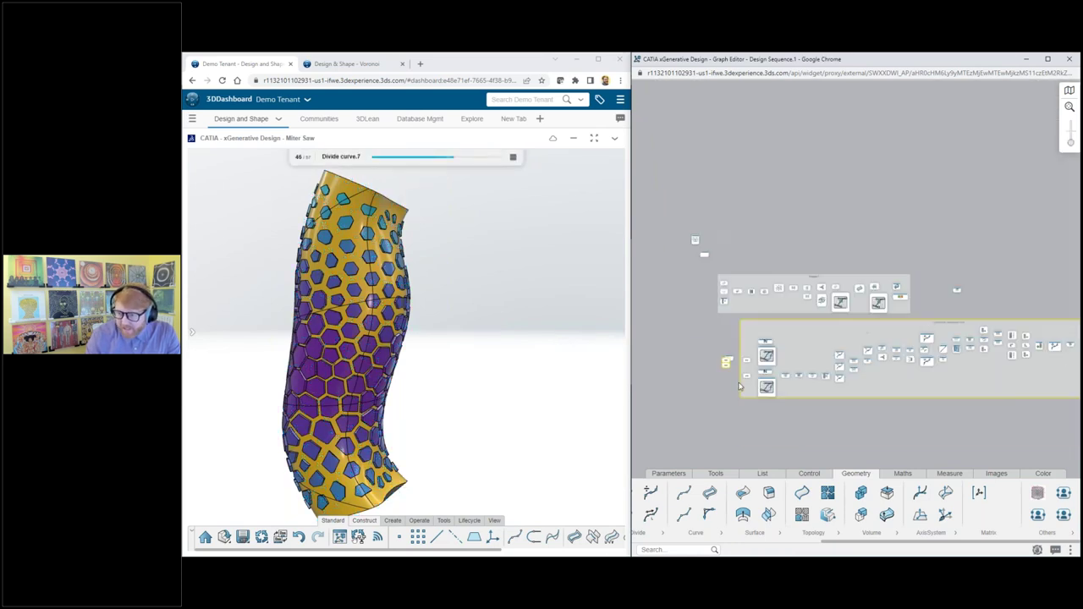
{"action": "scroll", "coordinate": [738, 386], "scroll_direction": "down", "scroll_amount": 2}
{"action": "scroll", "coordinate": [895, 387], "scroll_direction": "up", "scroll_amount": 3}
{"action": "scroll", "coordinate": [867, 363], "scroll_direction": "down", "scroll_amount": 4}
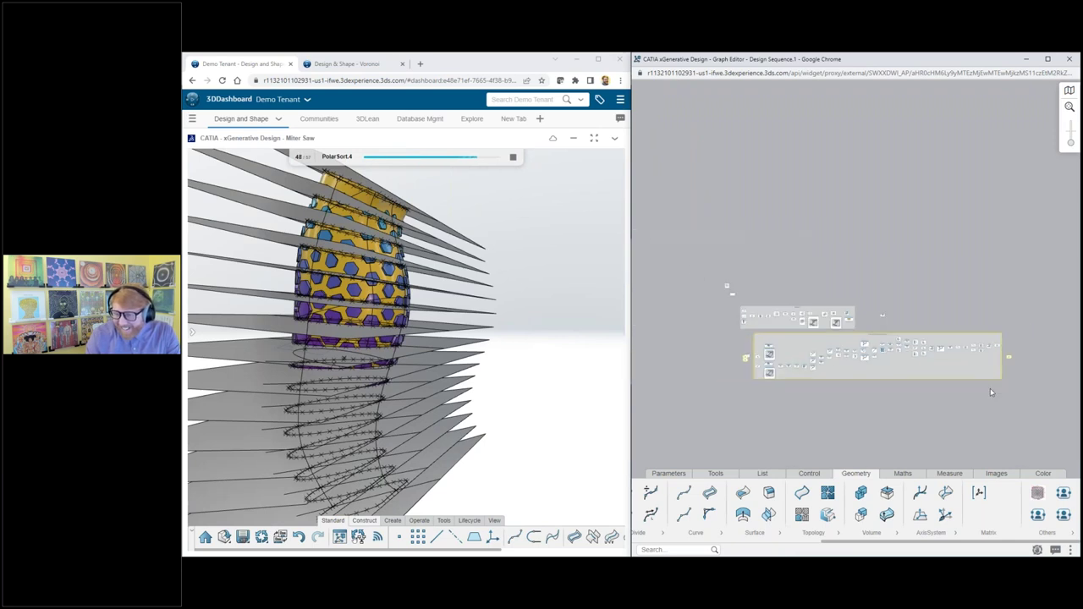
{"action": "scroll", "coordinate": [993, 390], "scroll_direction": "up", "scroll_amount": 5}
{"action": "scroll", "coordinate": [928, 324], "scroll_direction": "up", "scroll_amount": 3}
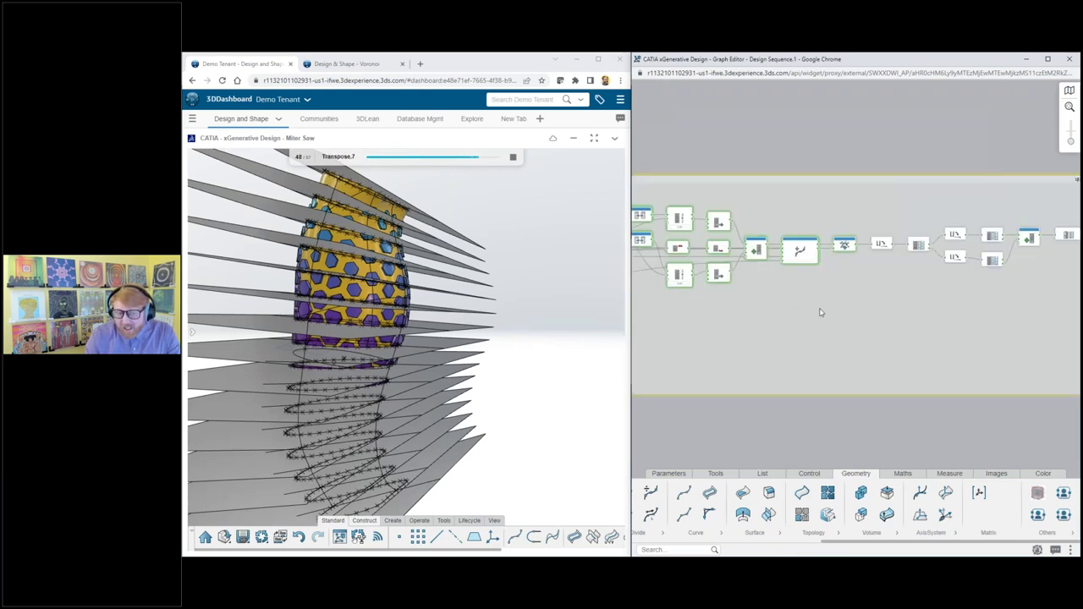
Step: Move the grid's Points output node out of its region into the open graph space above it
{"action": "scroll", "coordinate": [880, 313], "scroll_direction": "down", "scroll_amount": 4}
{"action": "scroll", "coordinate": [944, 232], "scroll_direction": "up", "scroll_amount": 1}
{"action": "left_click_drag", "start_coordinate": [945, 223], "coordinate": [777, 288]}
{"action": "left_click", "coordinate": [894, 250]}
{"action": "scroll", "coordinate": [894, 250], "scroll_direction": "down", "scroll_amount": 2}
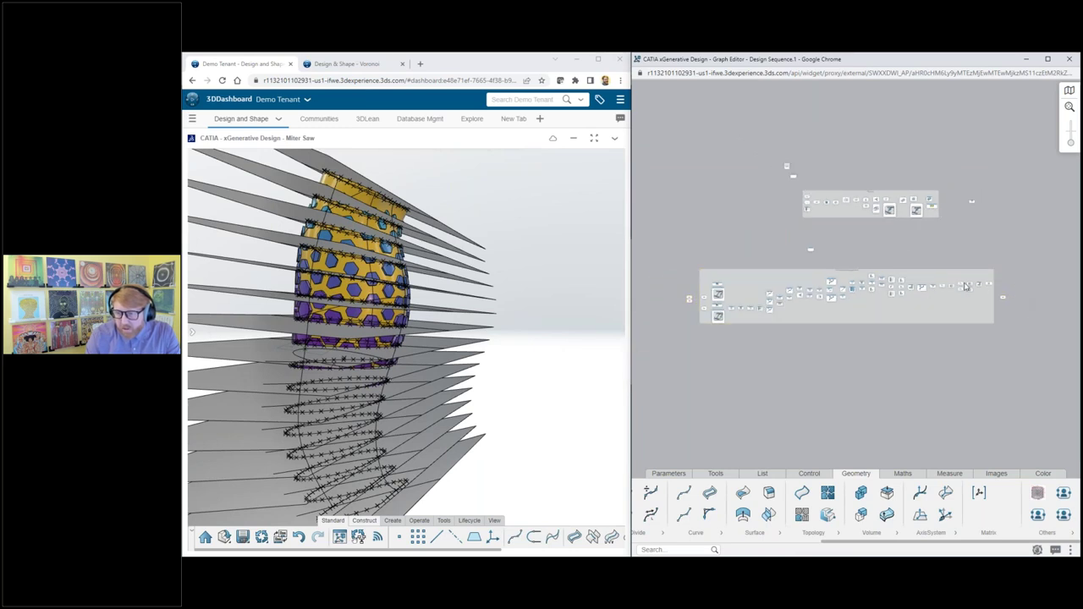
{"action": "left_click_drag", "start_coordinate": [964, 286], "coordinate": [854, 177]}
{"action": "scroll", "coordinate": [991, 304], "scroll_direction": "up", "scroll_amount": 3}
{"action": "scroll", "coordinate": [963, 182], "scroll_direction": "down", "scroll_amount": 3}
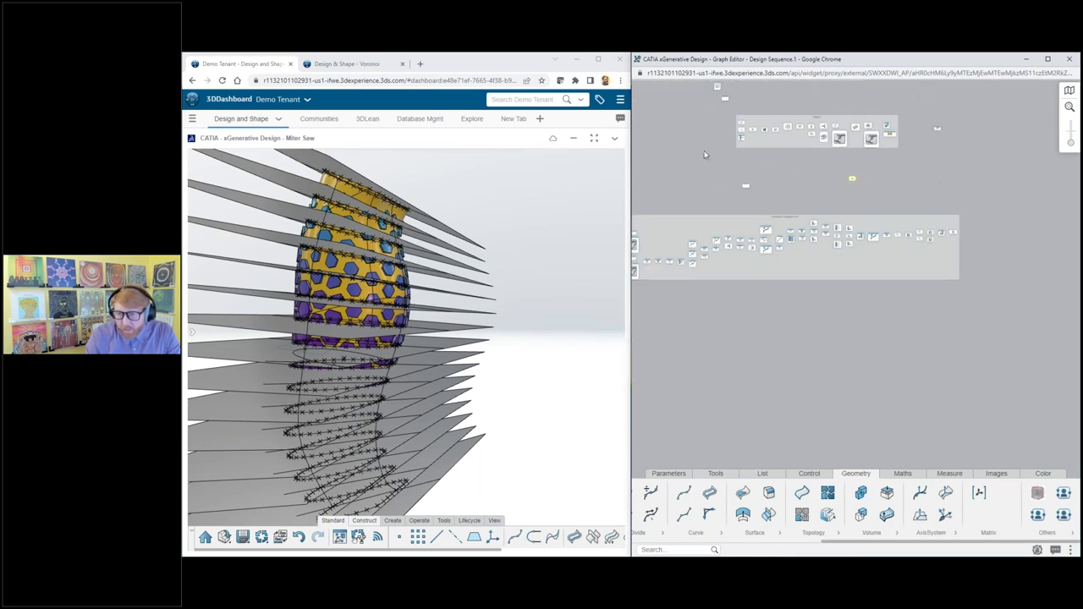
{"action": "scroll", "coordinate": [709, 155], "scroll_direction": "up", "scroll_amount": 3}
{"action": "scroll", "coordinate": [1024, 225], "scroll_direction": "up", "scroll_amount": 1}
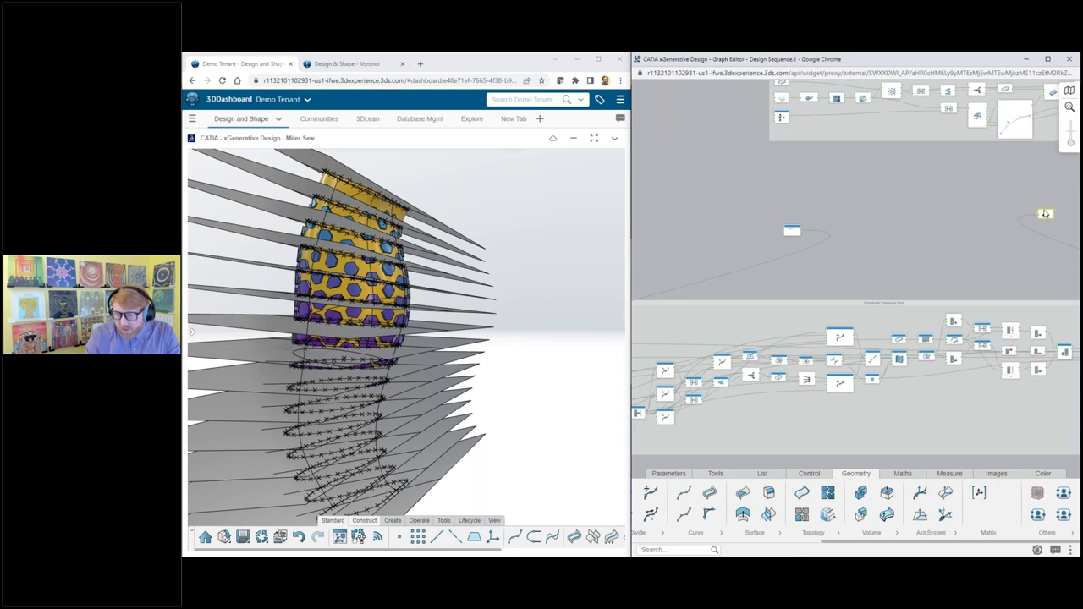
{"action": "scroll", "coordinate": [803, 265], "scroll_direction": "down", "scroll_amount": 2}
{"action": "scroll", "coordinate": [797, 266], "scroll_direction": "down", "scroll_amount": 3}
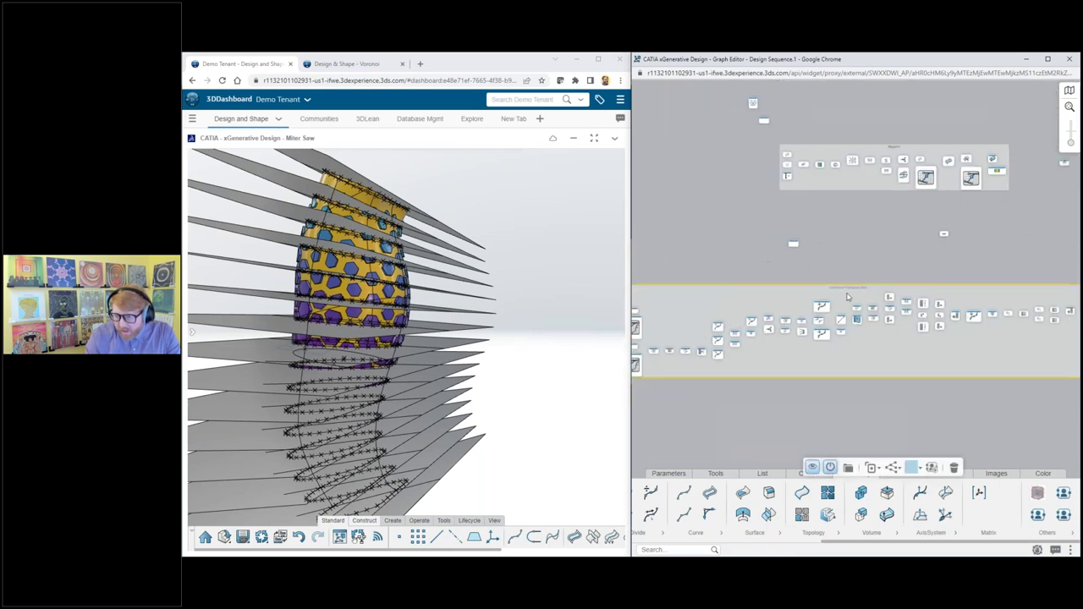
{"action": "scroll", "coordinate": [892, 333], "scroll_direction": "up", "scroll_amount": 3}
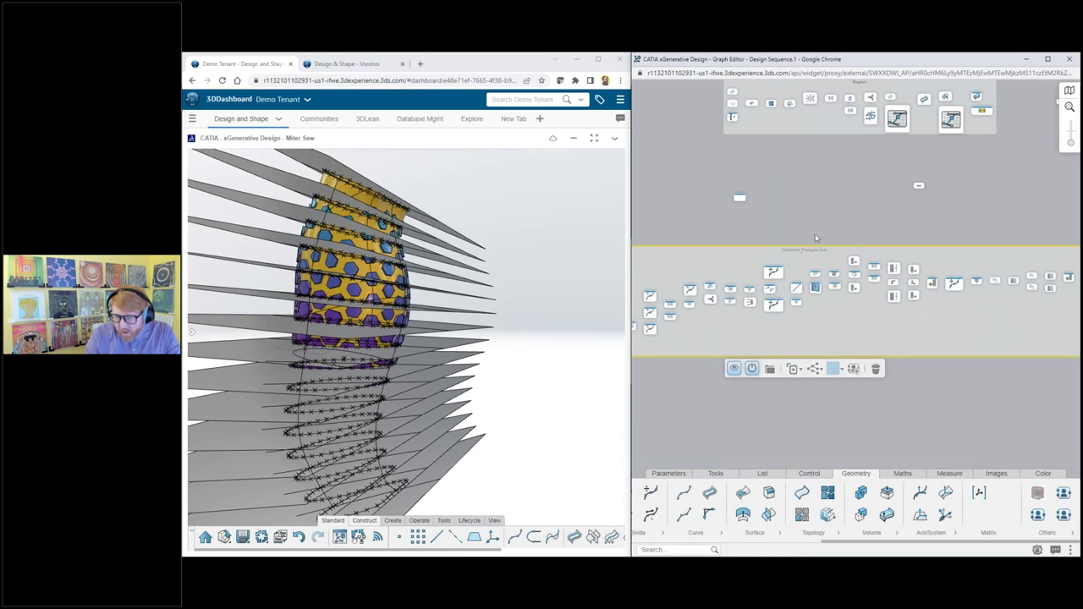
{"action": "left_click", "coordinate": [842, 370]}
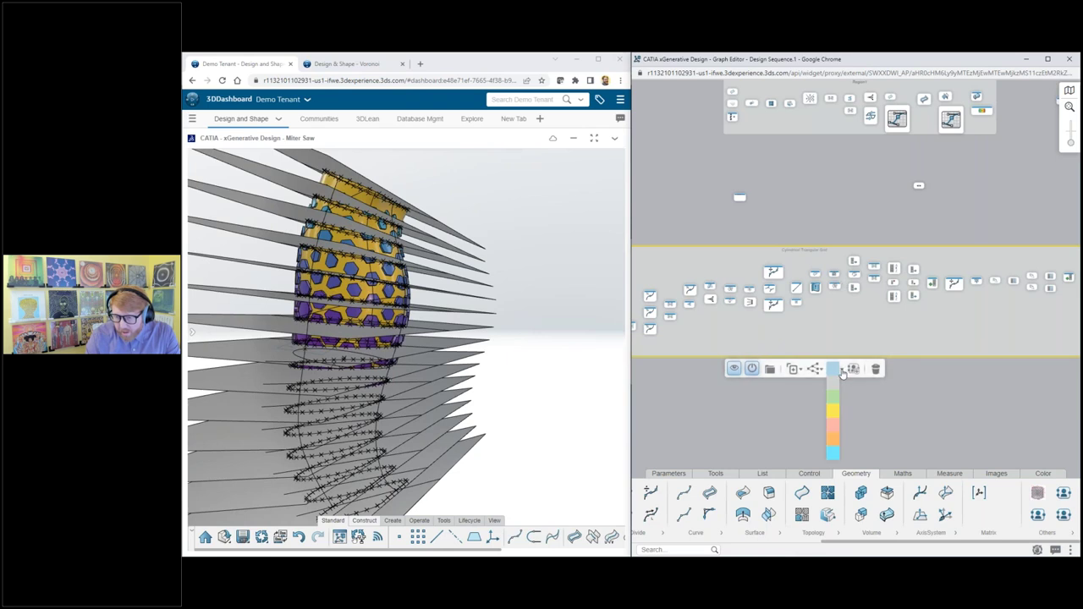
{"action": "left_click", "coordinate": [785, 189]}
{"action": "scroll", "coordinate": [849, 247], "scroll_direction": "down", "scroll_amount": 4}
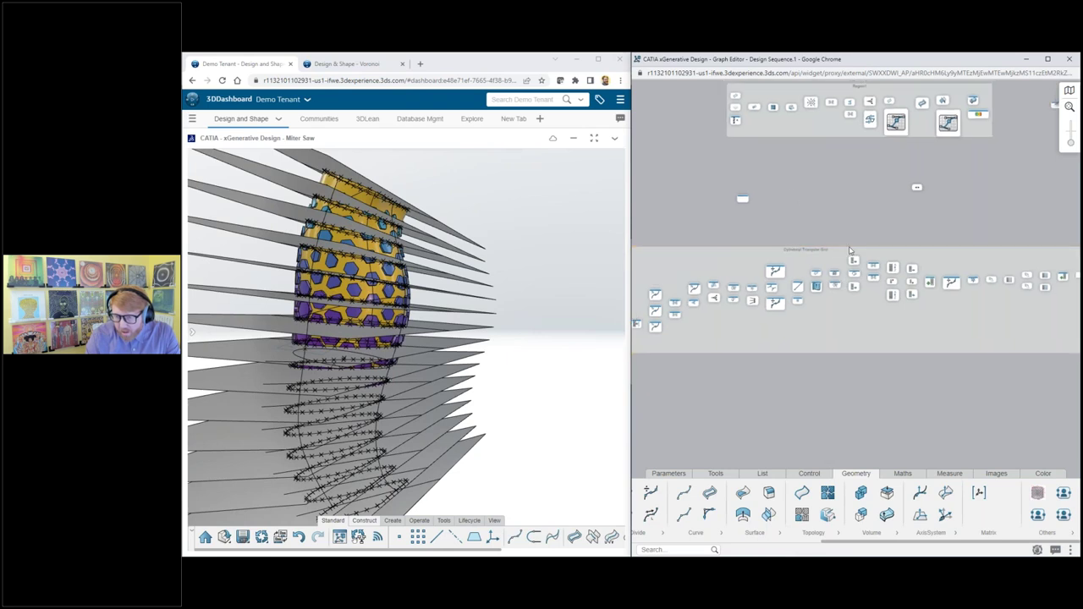
{"action": "scroll", "coordinate": [937, 258], "scroll_direction": "up", "scroll_amount": 2}
Step: Collapse the Cylindrical Triangular Grid region to its minimized form
{"action": "left_click", "coordinate": [934, 249]}
{"action": "scroll", "coordinate": [931, 248], "scroll_direction": "down", "scroll_amount": 4}
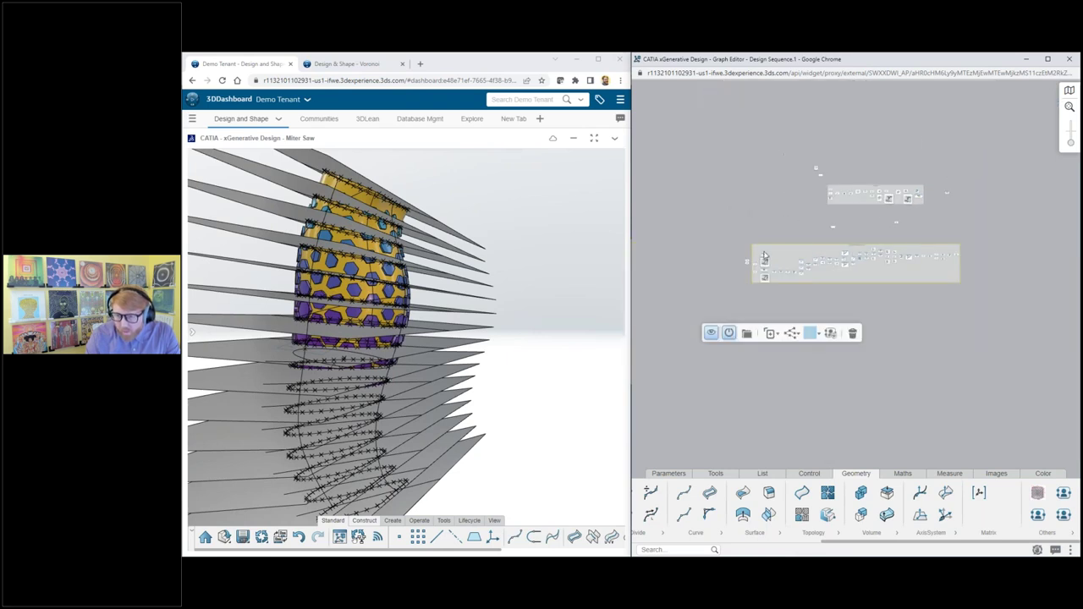
{"action": "scroll", "coordinate": [764, 256], "scroll_direction": "up", "scroll_amount": 4}
{"action": "scroll", "coordinate": [764, 257], "scroll_direction": "up", "scroll_amount": 6}
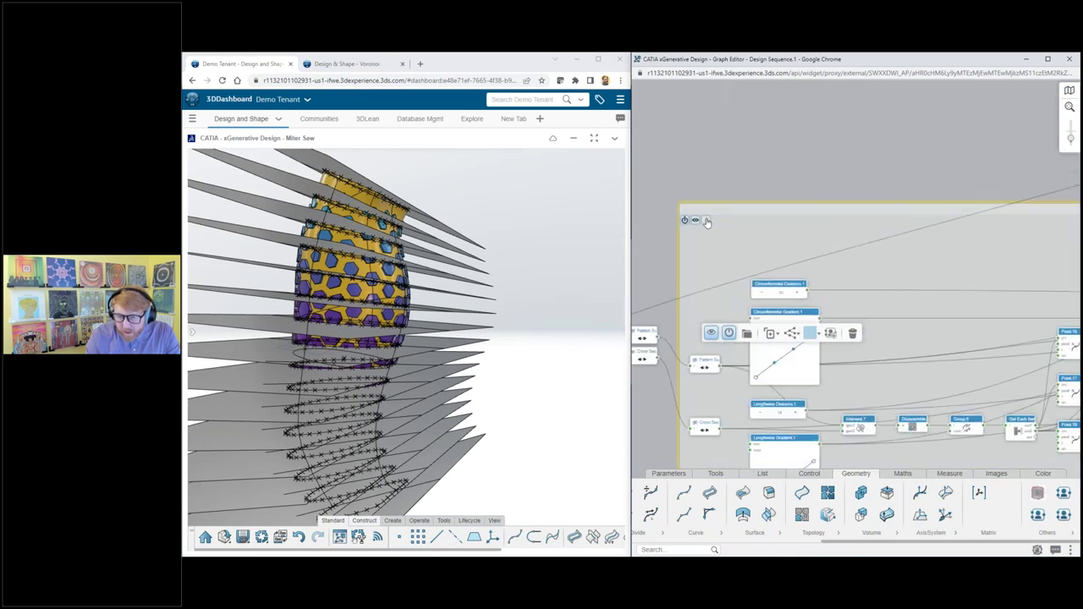
{"action": "scroll", "coordinate": [729, 247], "scroll_direction": "down", "scroll_amount": 5}
{"action": "scroll", "coordinate": [965, 298], "scroll_direction": "up", "scroll_amount": 4}
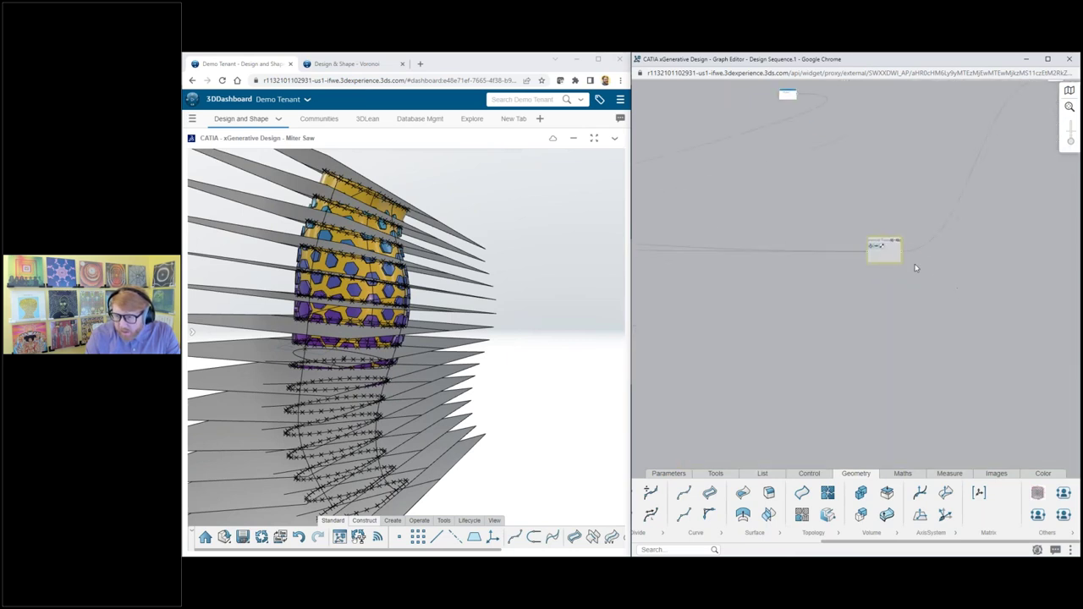
Step: Move the collapsed Cylindrical Triangular Grid region up beside the input side of Region1
{"action": "scroll", "coordinate": [861, 224], "scroll_direction": "down", "scroll_amount": 5}
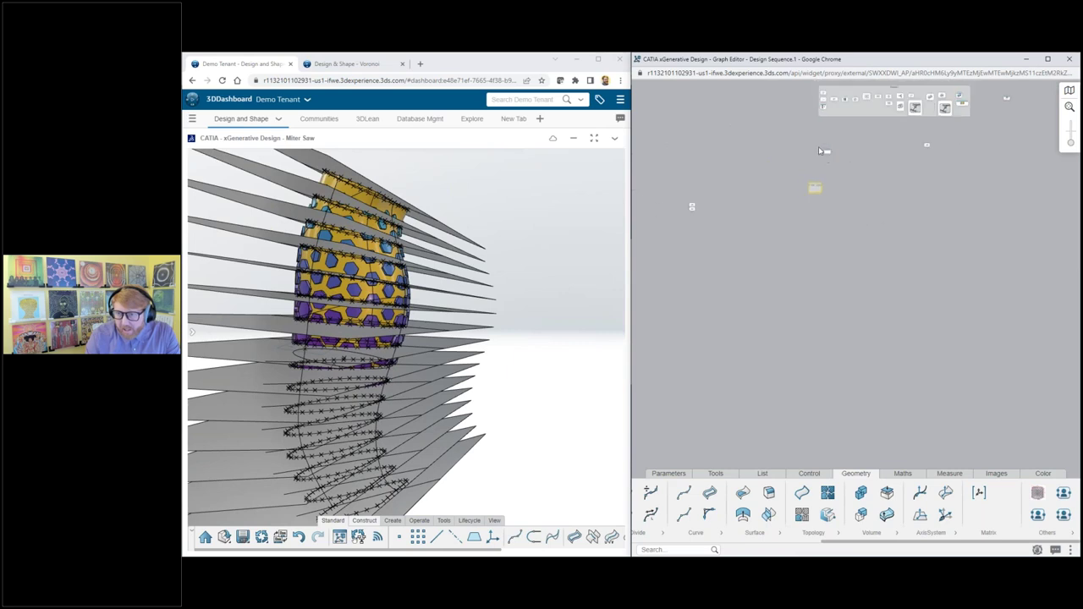
{"action": "scroll", "coordinate": [812, 141], "scroll_direction": "up", "scroll_amount": 3}
{"action": "left_click_drag", "start_coordinate": [834, 258], "coordinate": [725, 136]}
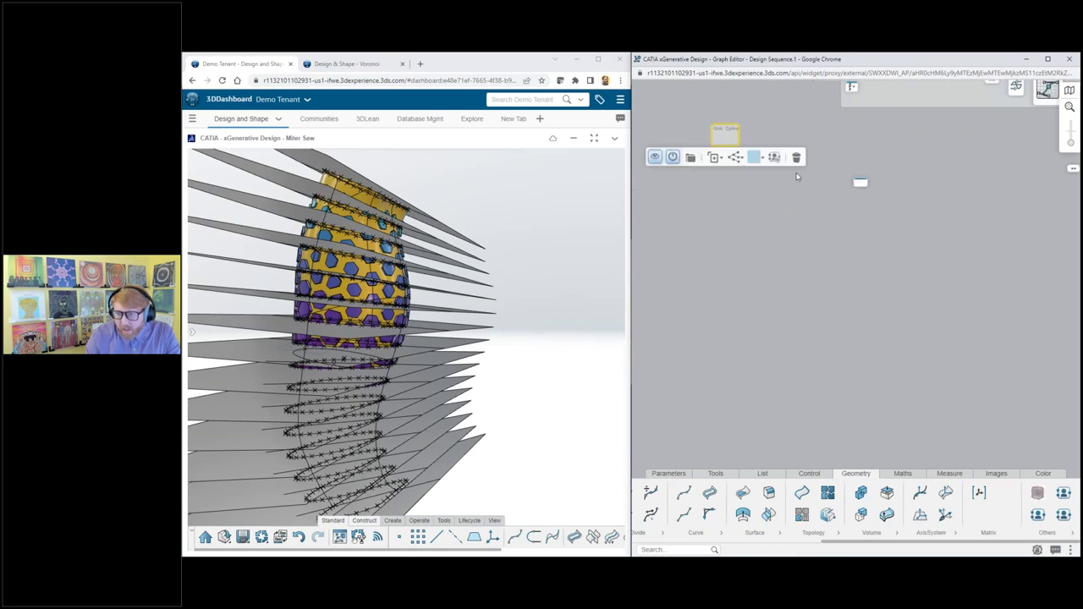
Step: Place the Points node below BReps.1 in Region1 and transfer the BReps.1 output connections to it
{"action": "scroll", "coordinate": [828, 216], "scroll_direction": "down", "scroll_amount": 2}
{"action": "scroll", "coordinate": [828, 220], "scroll_direction": "up", "scroll_amount": 2}
{"action": "left_click", "coordinate": [1046, 274]}
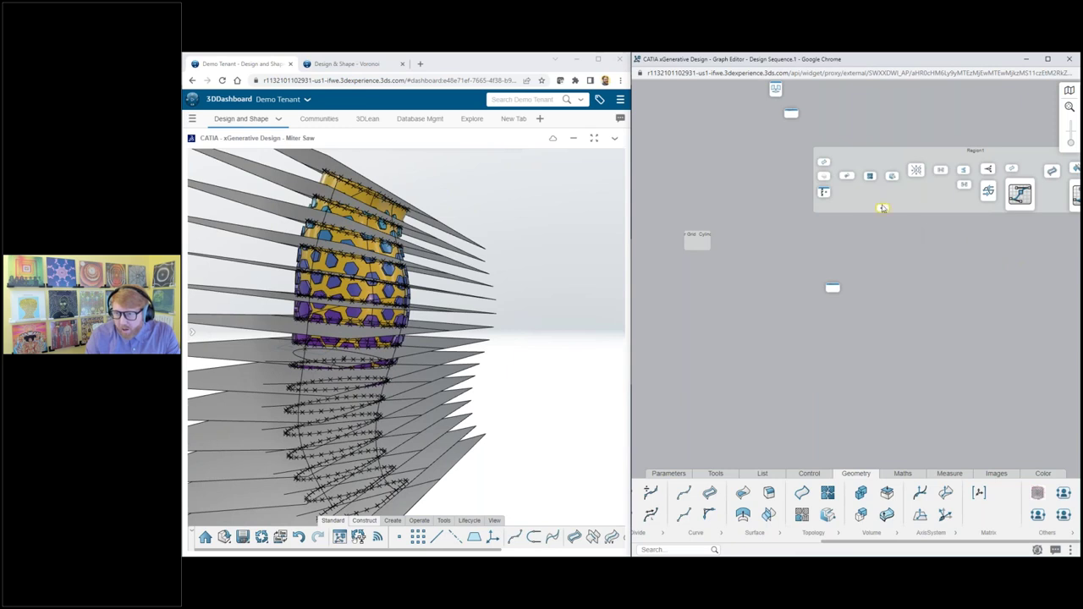
{"action": "scroll", "coordinate": [886, 196], "scroll_direction": "up", "scroll_amount": 5}
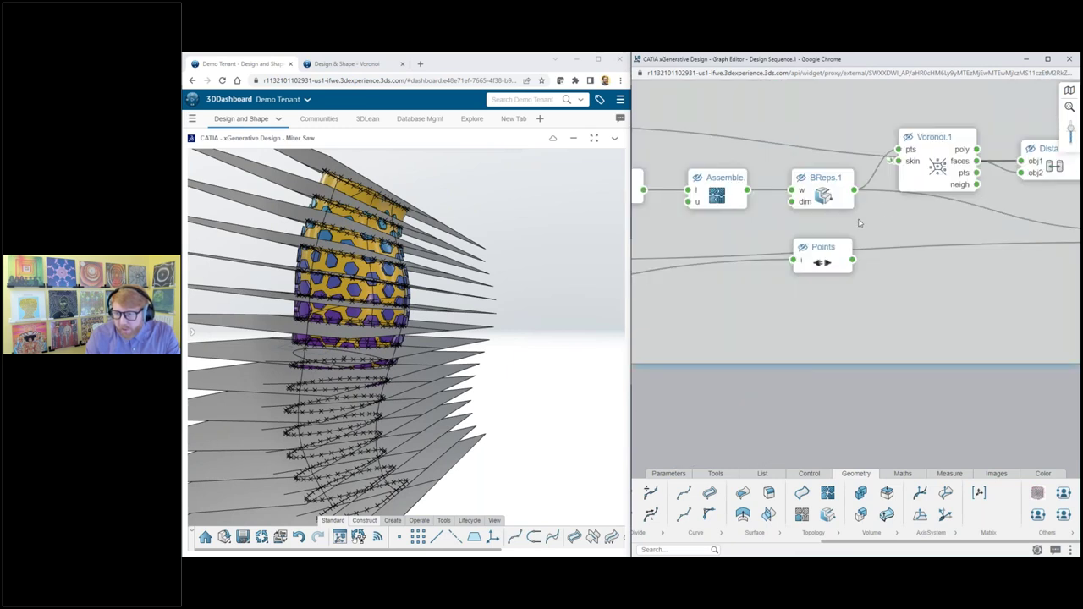
{"action": "scroll", "coordinate": [838, 198], "scroll_direction": "up", "scroll_amount": 2}
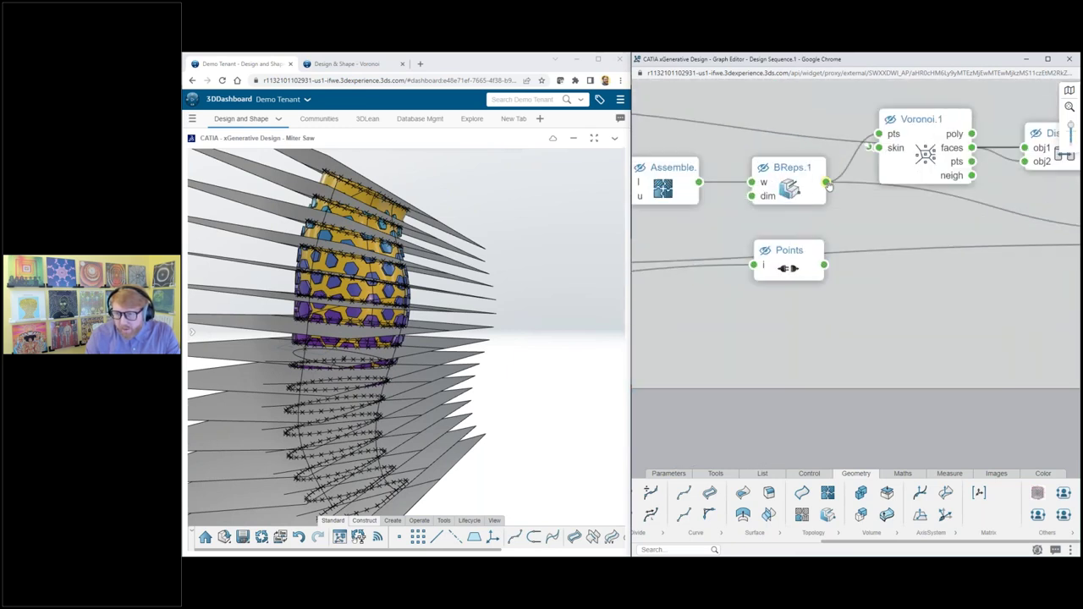
{"action": "left_click_drag", "start_coordinate": [826, 182], "coordinate": [824, 265]}
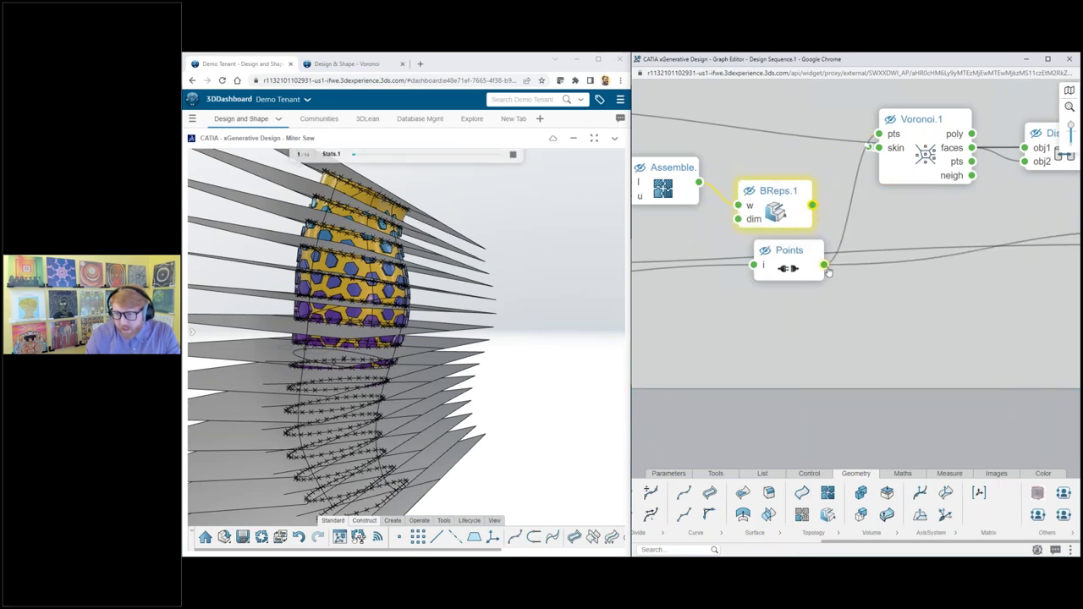
Step: Hide the geometry of the collapsed Cylindrical Triangular Grid region
{"action": "scroll", "coordinate": [812, 245], "scroll_direction": "down", "scroll_amount": 5}
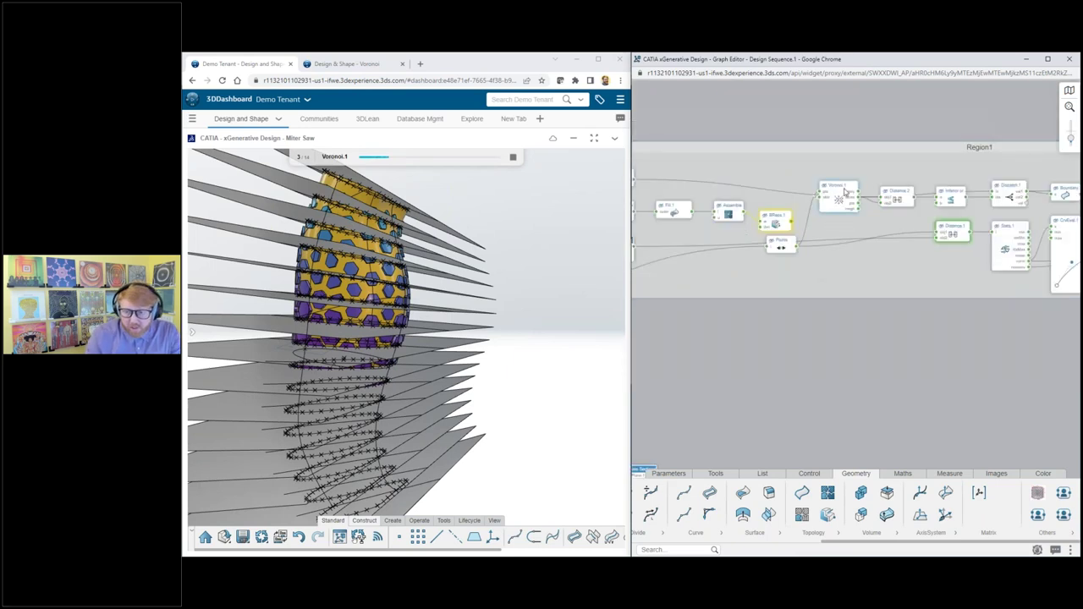
{"action": "scroll", "coordinate": [648, 279], "scroll_direction": "down", "scroll_amount": 4}
{"action": "scroll", "coordinate": [650, 244], "scroll_direction": "up", "scroll_amount": 8}
{"action": "left_click", "coordinate": [683, 211]}
{"action": "scroll", "coordinate": [724, 268], "scroll_direction": "down", "scroll_amount": 1}
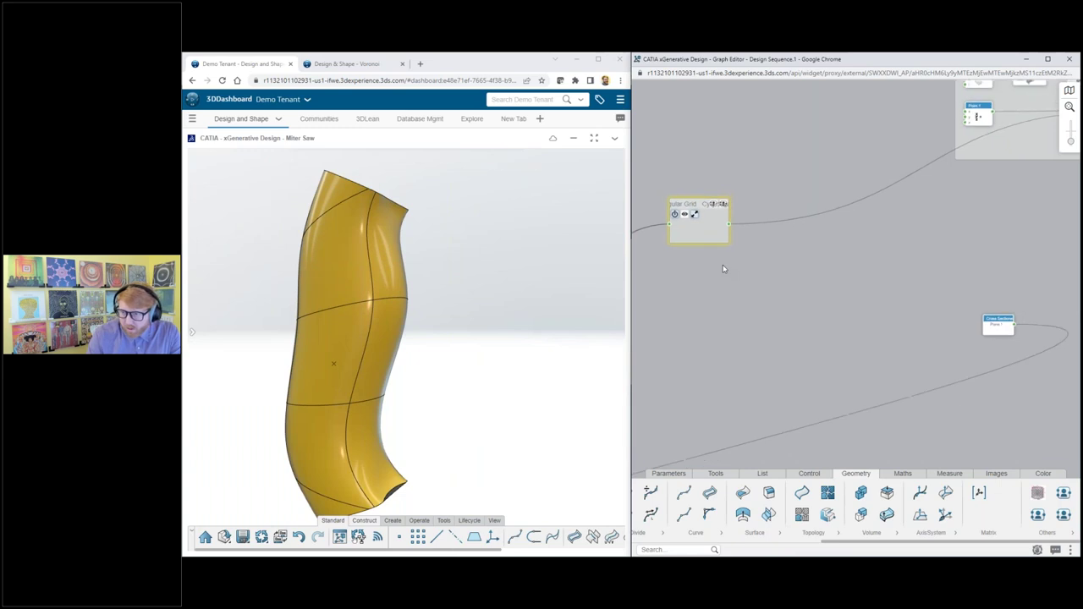
Step: Deactivate and reactivate the Voronoi.1 node in Region1 to recompute the grip pattern from the grid points
{"action": "scroll", "coordinate": [724, 268], "scroll_direction": "down", "scroll_amount": 5}
{"action": "scroll", "coordinate": [920, 222], "scroll_direction": "up", "scroll_amount": 4}
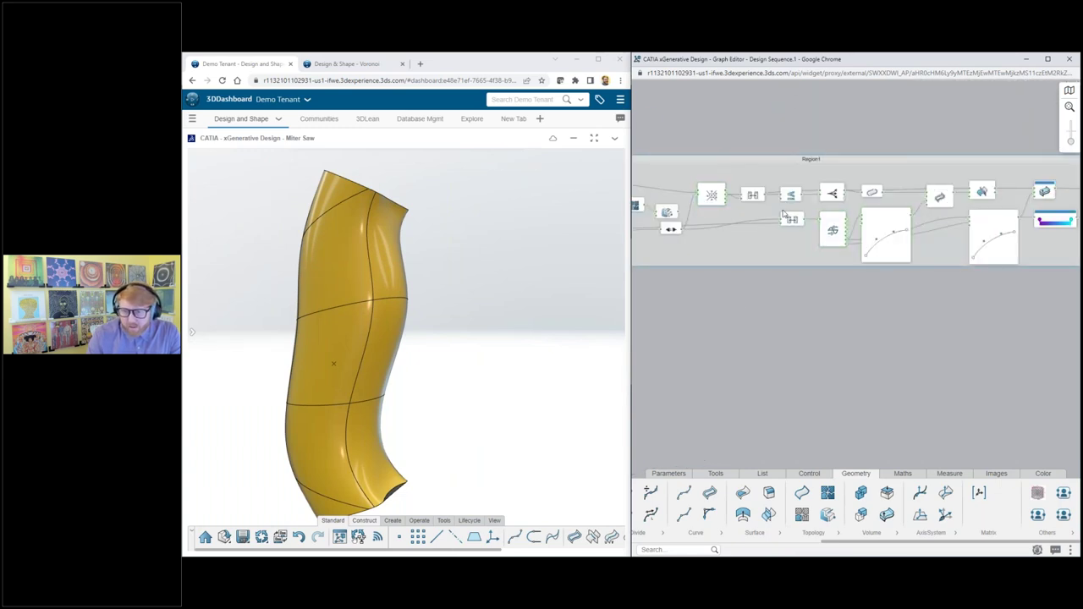
{"action": "scroll", "coordinate": [946, 225], "scroll_direction": "down", "scroll_amount": 2}
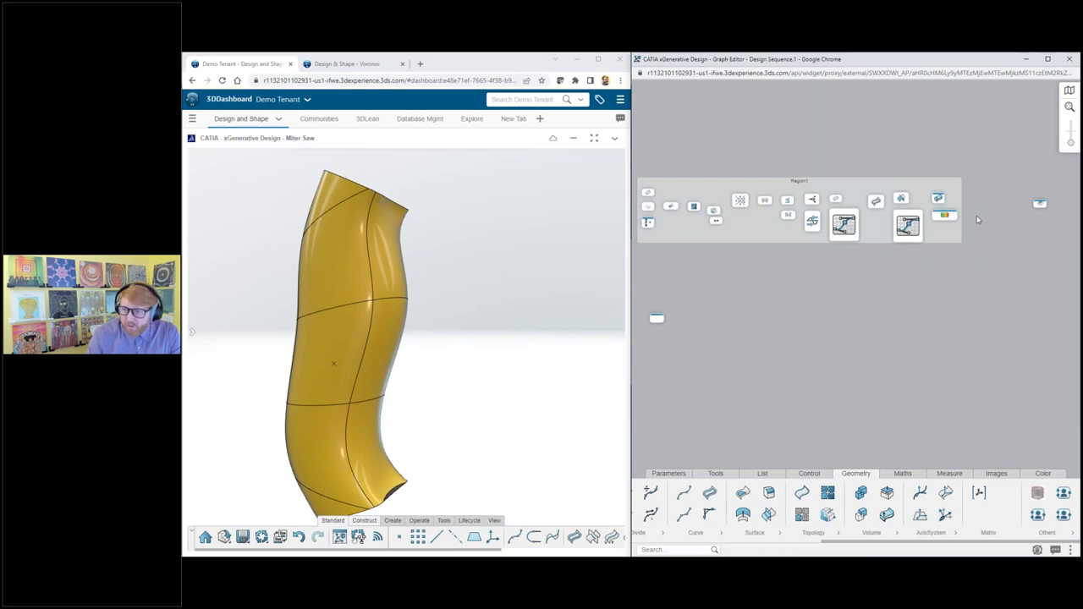
{"action": "scroll", "coordinate": [976, 219], "scroll_direction": "up", "scroll_amount": 3}
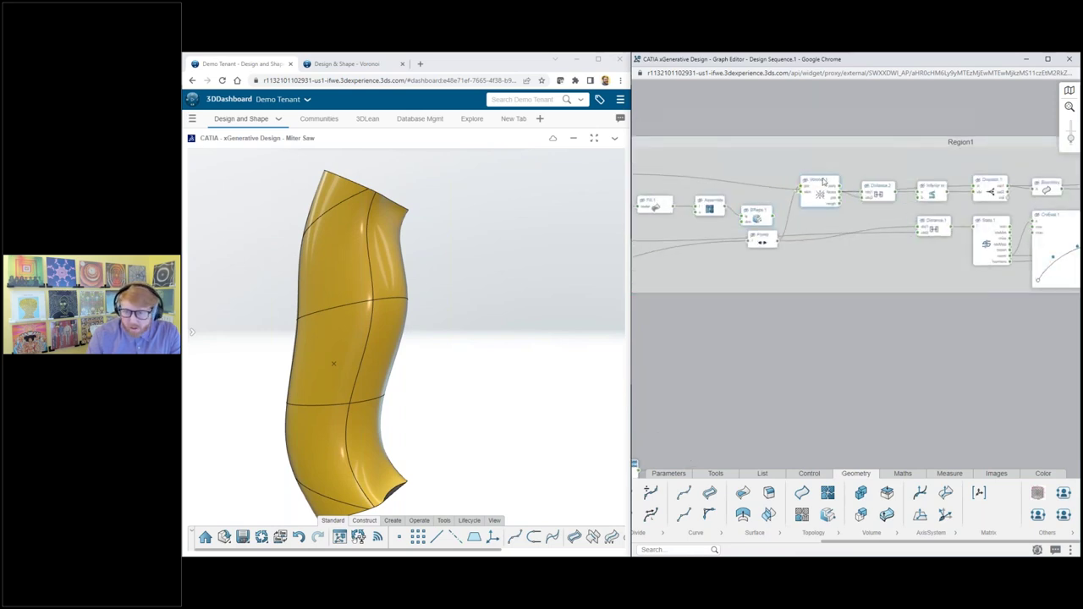
{"action": "scroll", "coordinate": [732, 201], "scroll_direction": "down", "scroll_amount": 3}
{"action": "scroll", "coordinate": [783, 209], "scroll_direction": "up", "scroll_amount": 5}
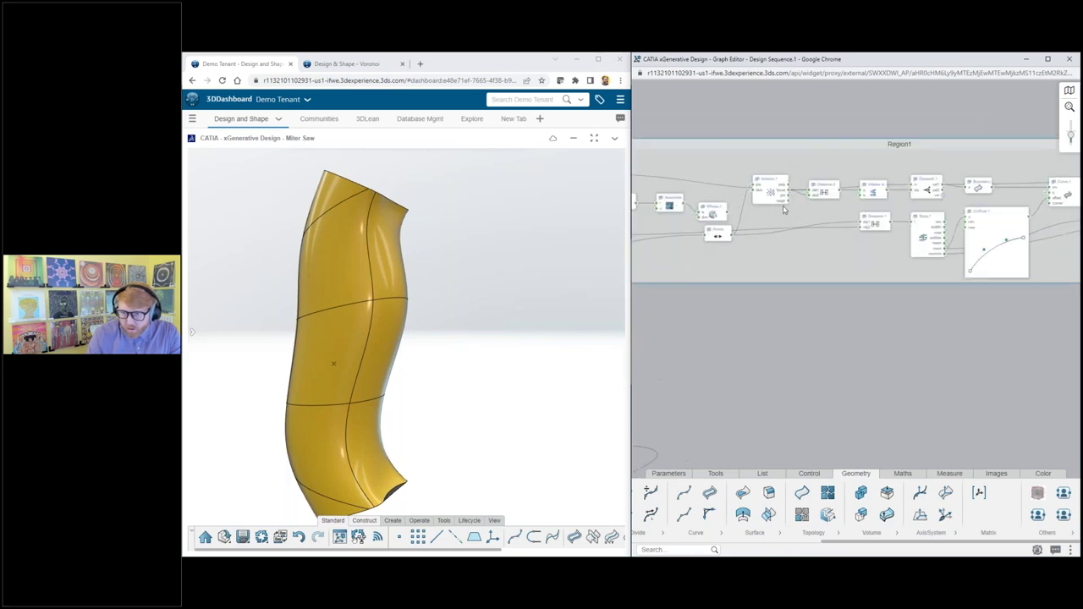
{"action": "mouse_move", "coordinate": [761, 171]}
{"action": "left_click", "coordinate": [744, 239]}
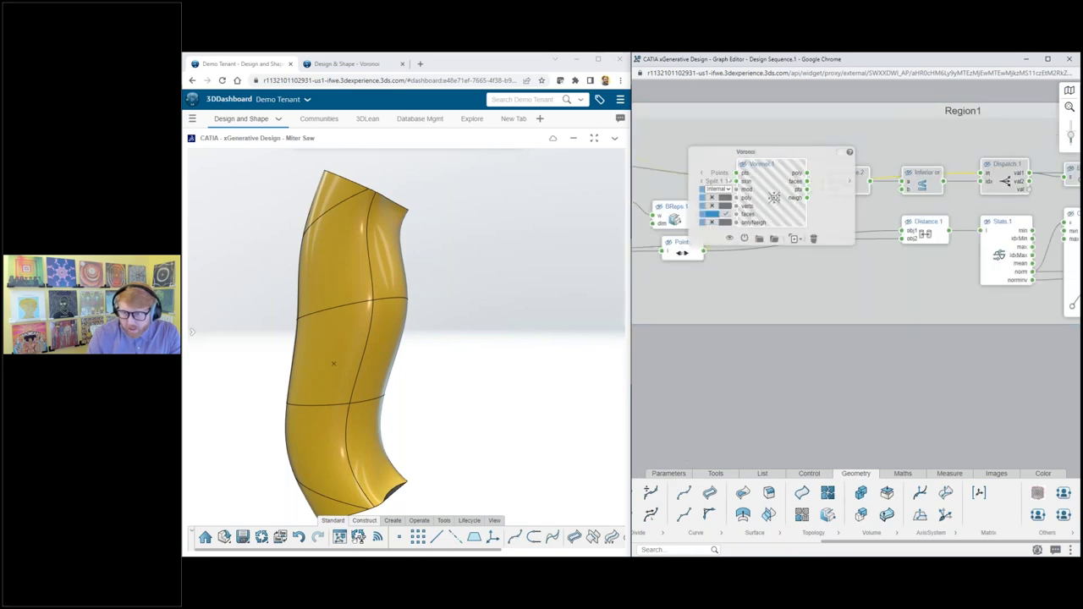
{"action": "scroll", "coordinate": [791, 285], "scroll_direction": "down", "scroll_amount": 4}
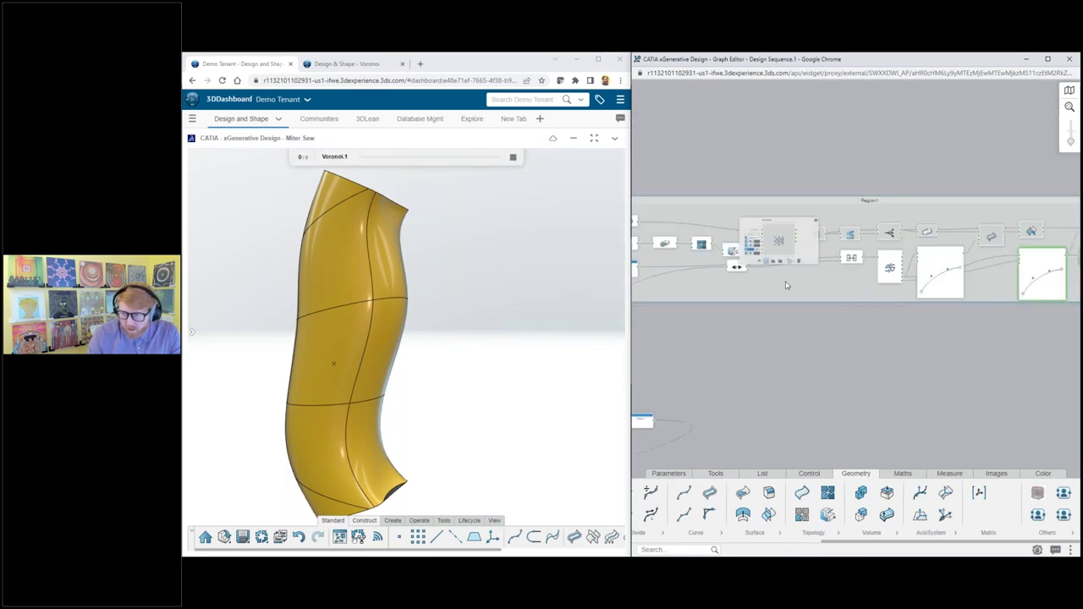
{"action": "scroll", "coordinate": [969, 284], "scroll_direction": "up", "scroll_amount": 1}
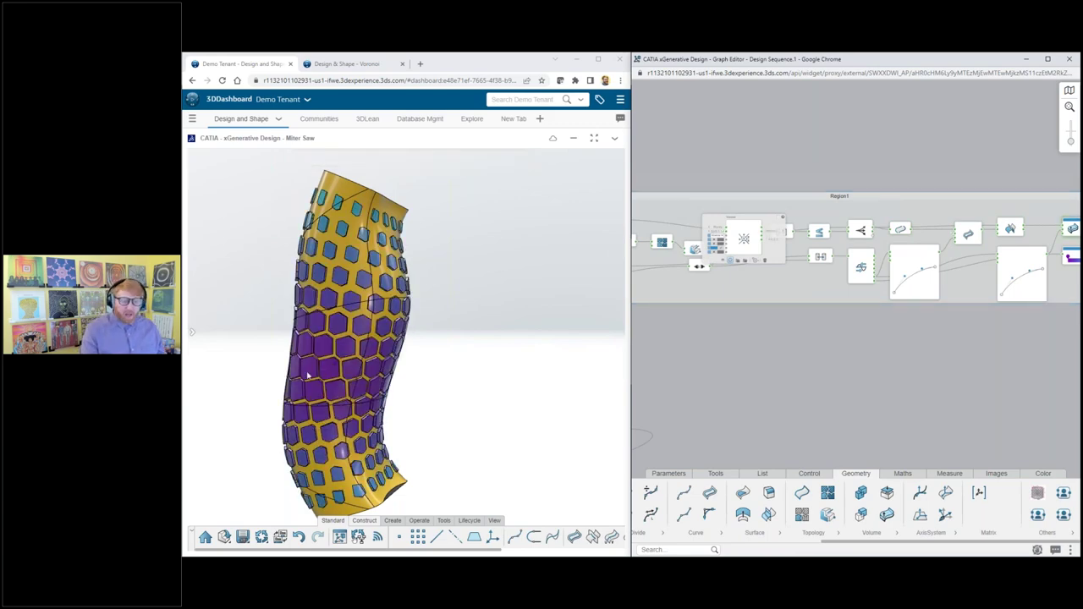
Step: Examine the recomputed hexagonal pattern on the grip, then close the Voronoi node's settings
{"action": "mouse_move", "coordinate": [308, 380]}
{"action": "middle_mouse_down"}
{"action": "mouse_move", "coordinate": [401, 346]}
{"action": "mouse_move", "coordinate": [259, 389]}
{"action": "mouse_move", "coordinate": [293, 390]}
{"action": "middle_mouse_up"}
{"action": "scroll", "coordinate": [398, 386], "scroll_direction": "down", "scroll_amount": 3}
{"action": "mouse_move", "coordinate": [399, 386]}
{"action": "middle_mouse_down"}
{"action": "mouse_move", "coordinate": [587, 362]}
{"action": "mouse_move", "coordinate": [592, 292]}
{"action": "mouse_move", "coordinate": [533, 377]}
{"action": "mouse_move", "coordinate": [435, 299]}
{"action": "mouse_move", "coordinate": [271, 398]}
{"action": "mouse_move", "coordinate": [402, 397]}
{"action": "middle_mouse_up"}
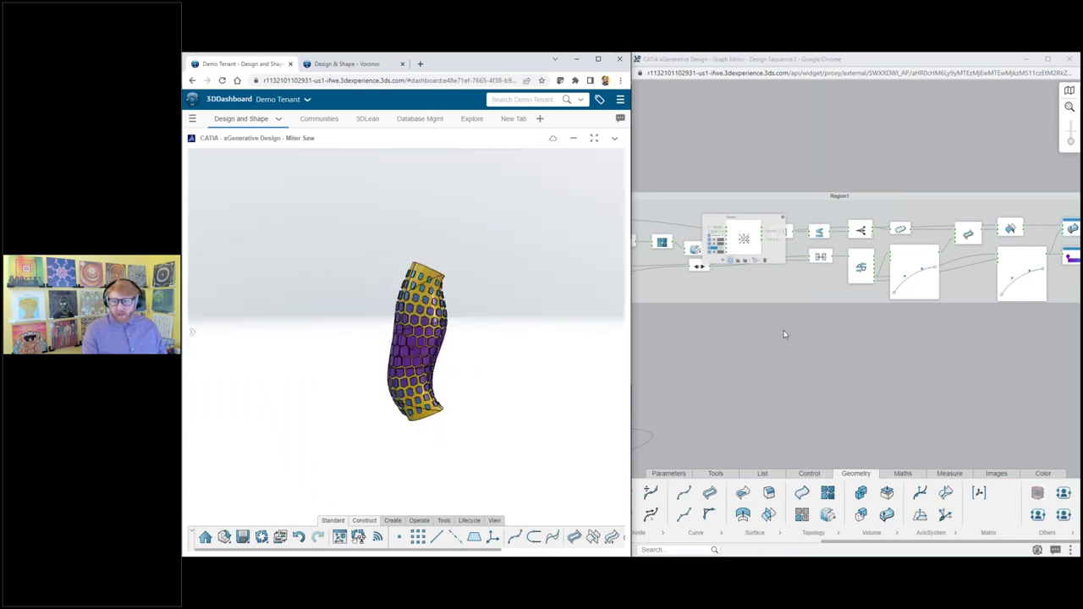
{"action": "left_click", "coordinate": [785, 334]}
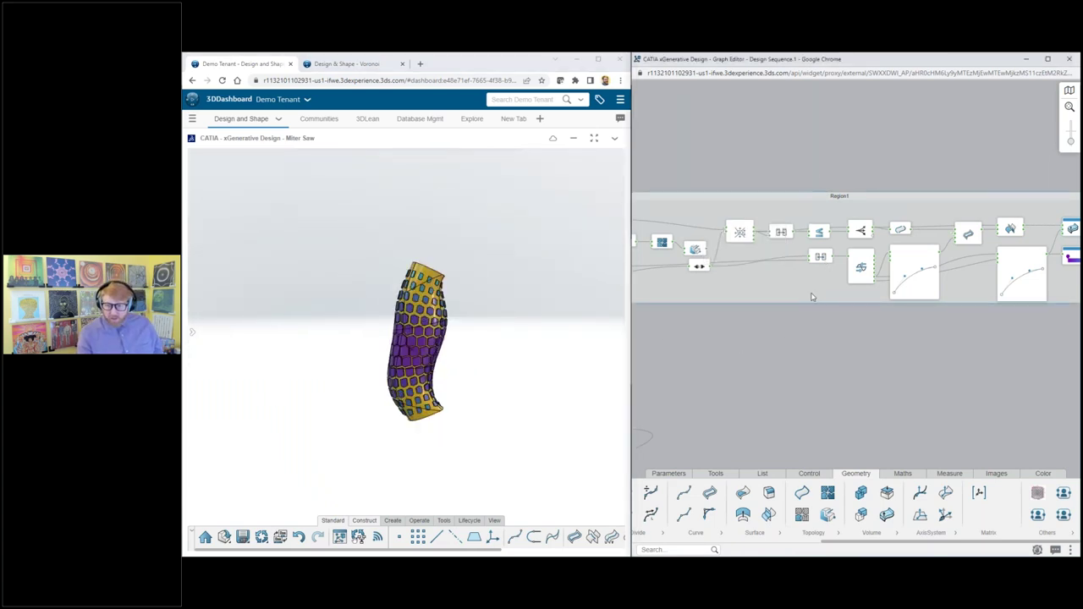
{"action": "key", "text": "f"}
Step: Maximize the 3D model window and show the Handle Body around the grip
{"action": "left_click", "coordinate": [507, 348]}
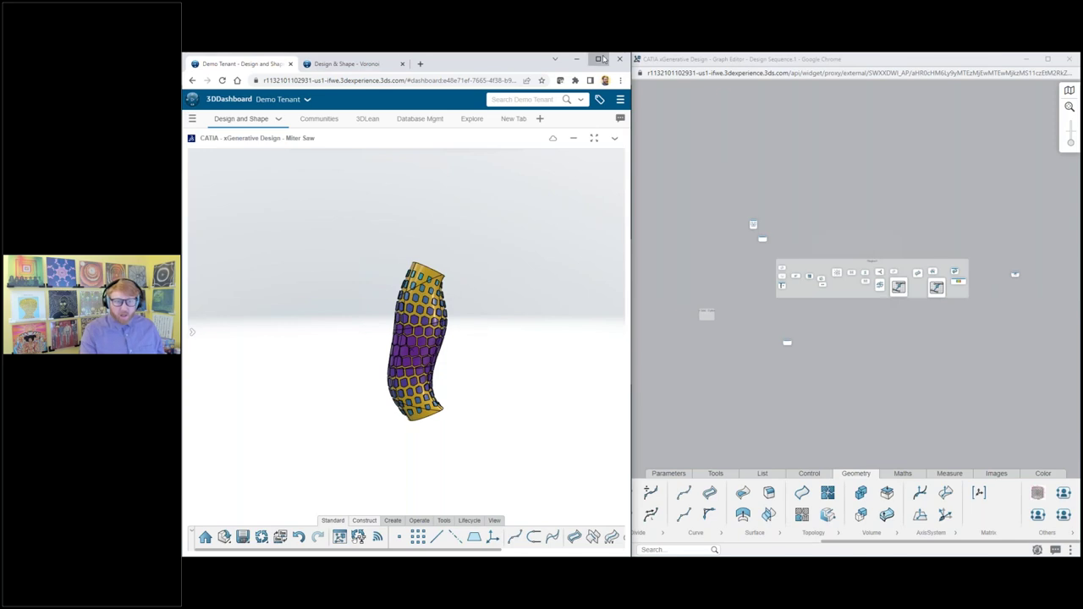
{"action": "left_click", "coordinate": [597, 58]}
{"action": "scroll", "coordinate": [723, 290], "scroll_direction": "up", "scroll_amount": 4}
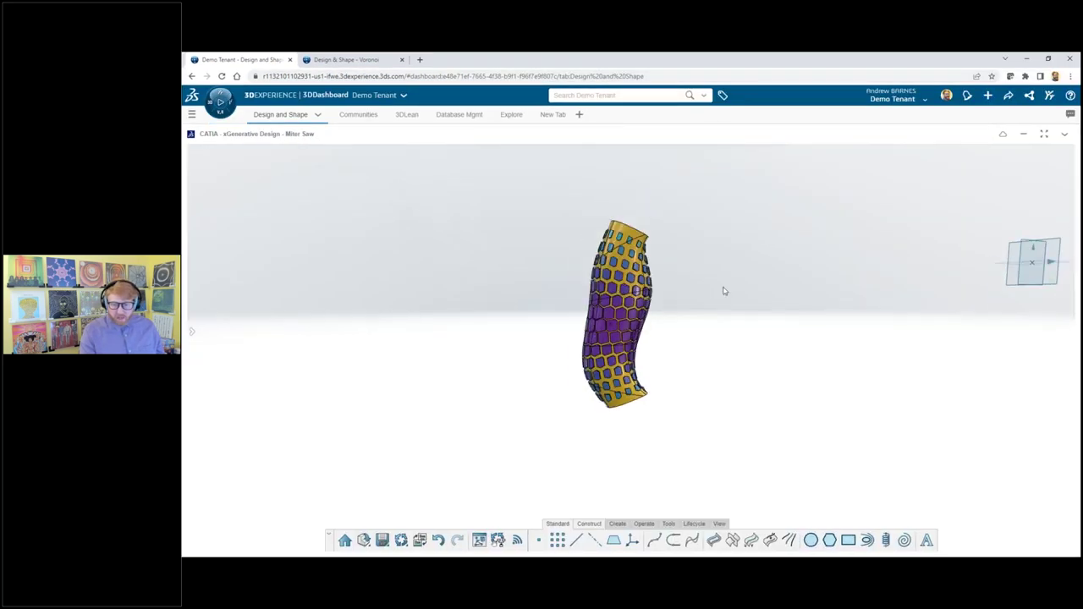
{"action": "left_click", "coordinate": [193, 332]}
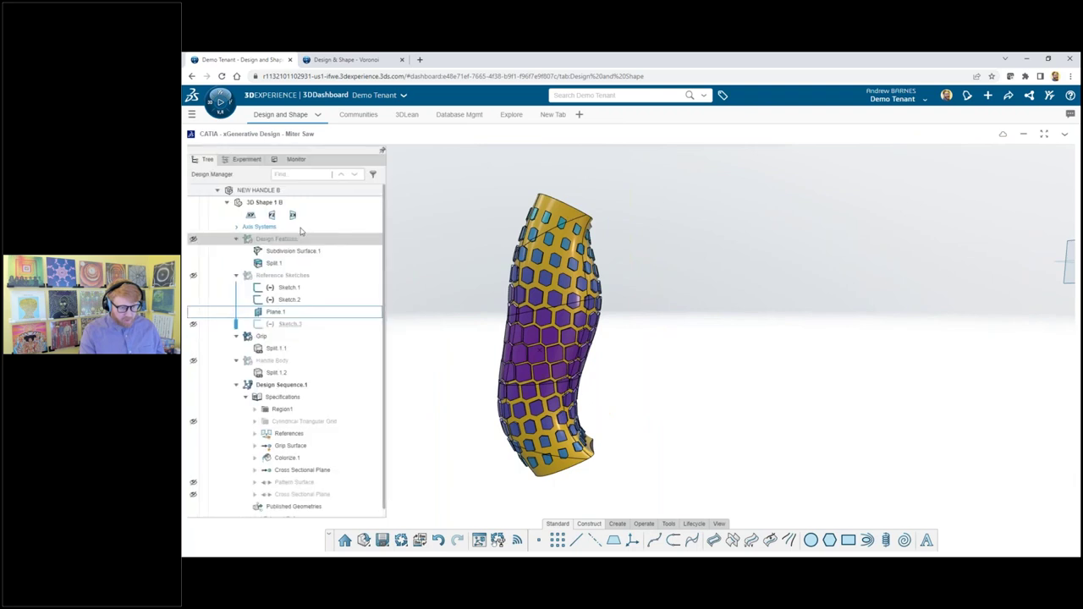
{"action": "left_click", "coordinate": [192, 363]}
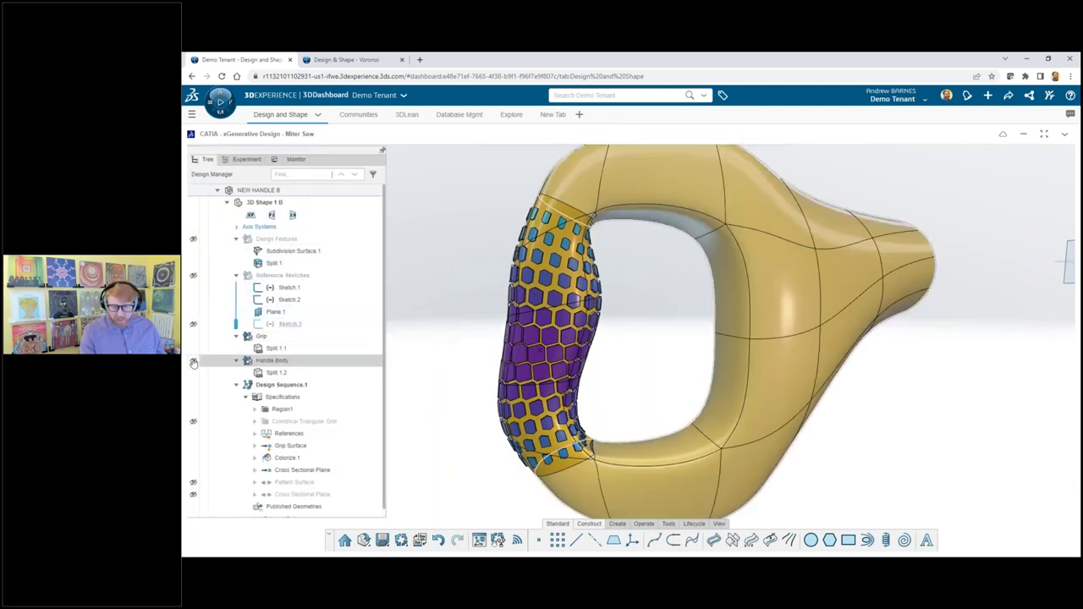
Step: Bring the graph editor back and add a second Colorize node below Colorize.1
{"action": "left_click", "coordinate": [479, 541]}
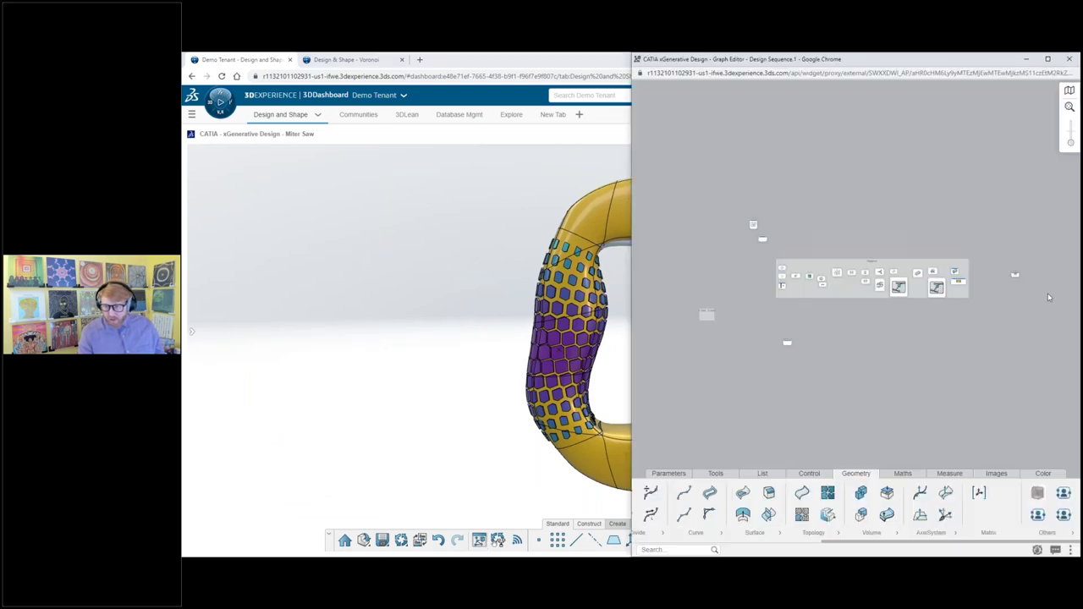
{"action": "double_click", "coordinate": [924, 276]}
{"action": "type", "text": "c"}
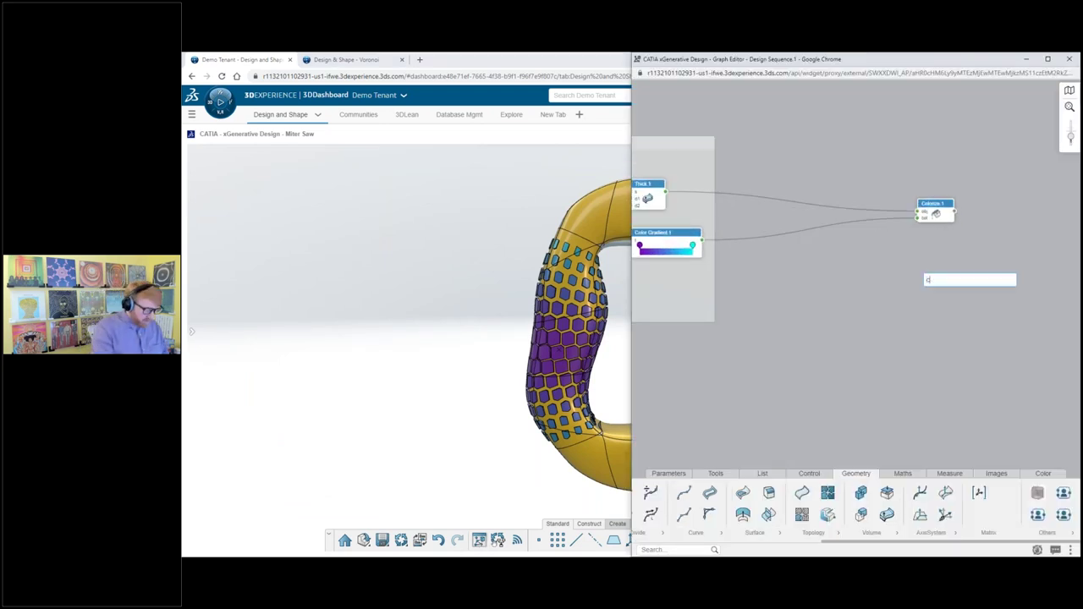
{"action": "type", "text": "olorize"}
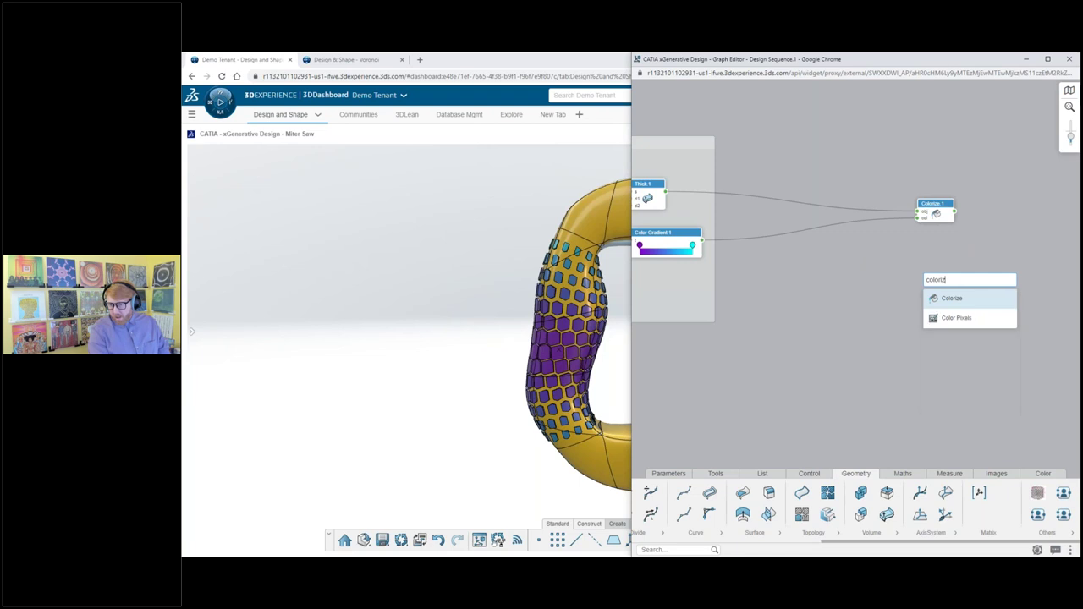
{"action": "key", "text": "Return"}
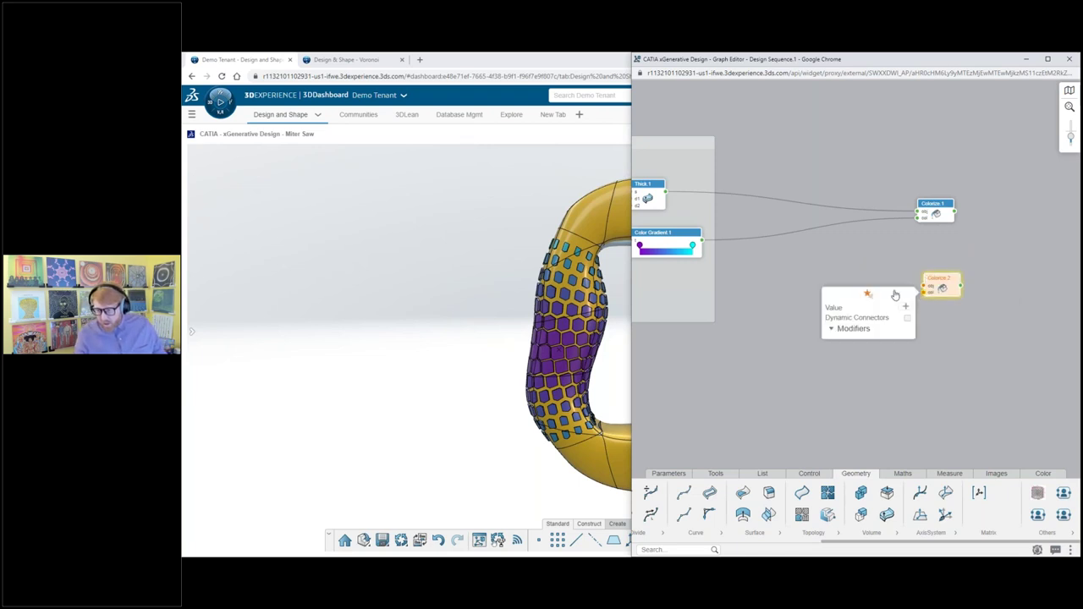
Step: Set the colour input feeding Colorize.2's col connector to black
{"action": "left_click", "coordinate": [857, 315]}
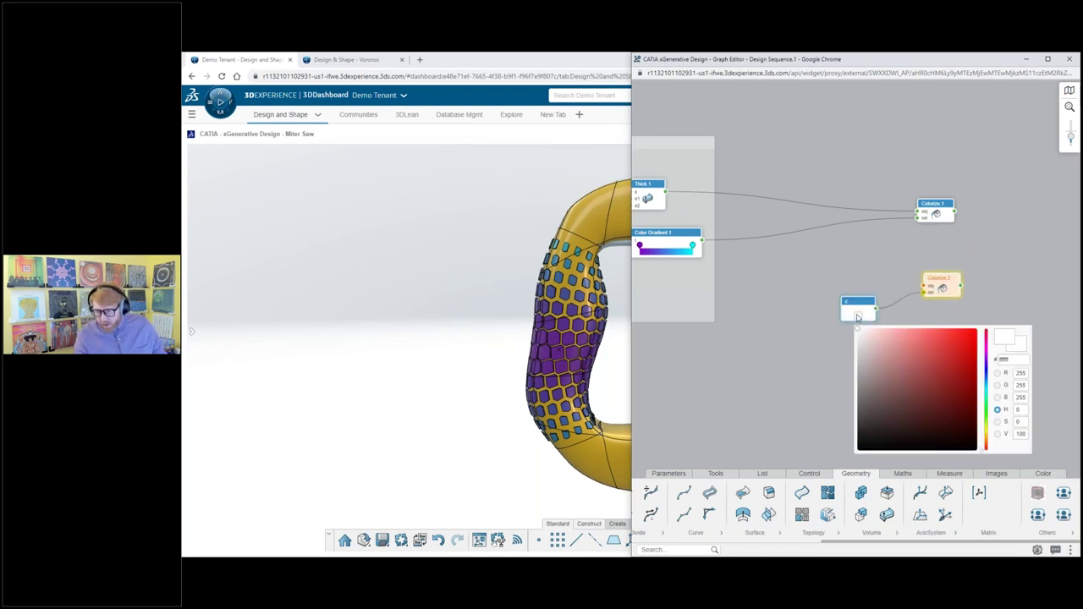
{"action": "left_click_drag", "start_coordinate": [857, 330], "coordinate": [859, 448]}
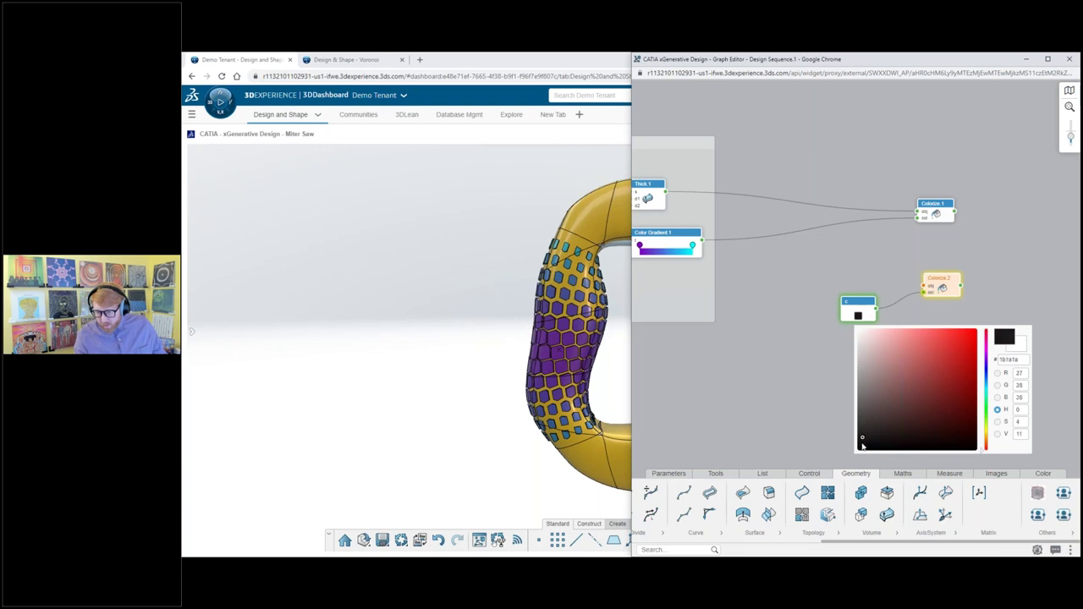
{"action": "left_click", "coordinate": [831, 411]}
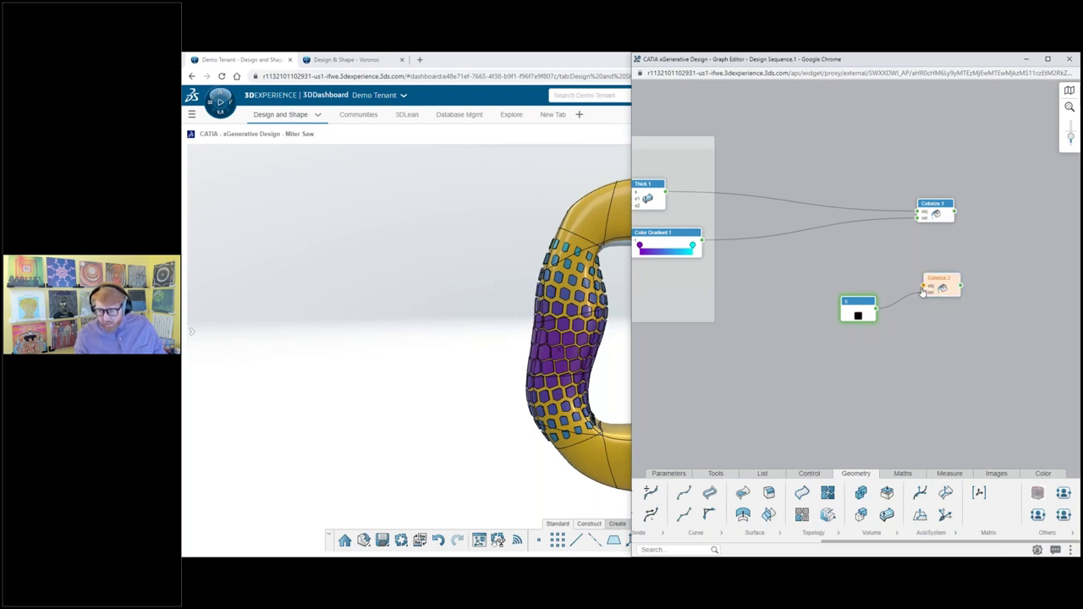
Step: Try feeding Colorize.2's obj connector from a new input node linked to the handle body, and delete that node
{"action": "mouse_move", "coordinate": [922, 292]}
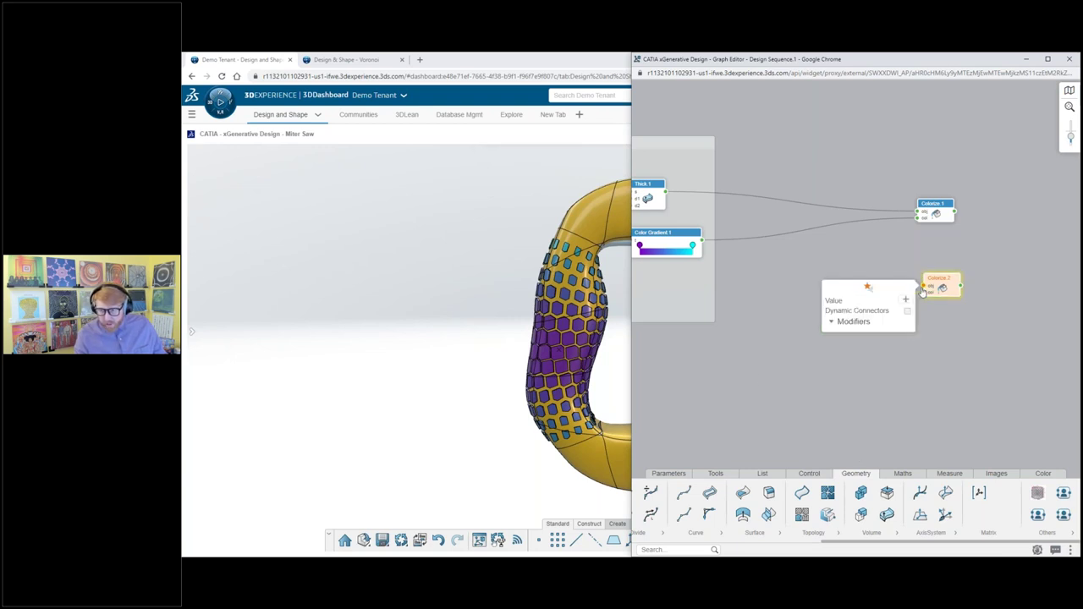
{"action": "left_click", "coordinate": [906, 299]}
{"action": "left_click_drag", "start_coordinate": [862, 283], "coordinate": [807, 263]}
{"action": "left_click", "coordinate": [805, 270]}
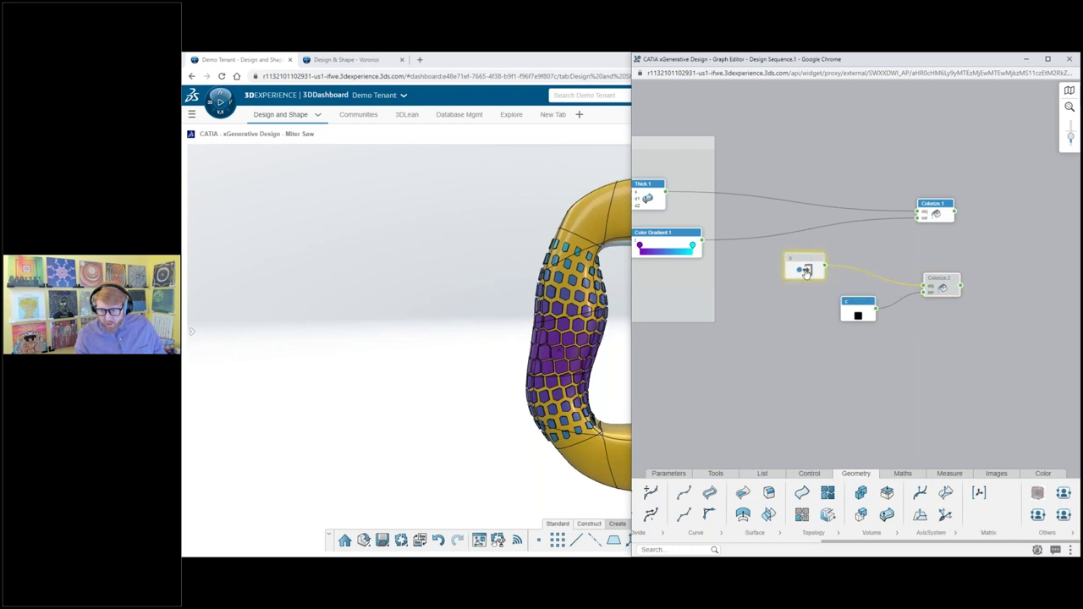
{"action": "left_click", "coordinate": [805, 271]}
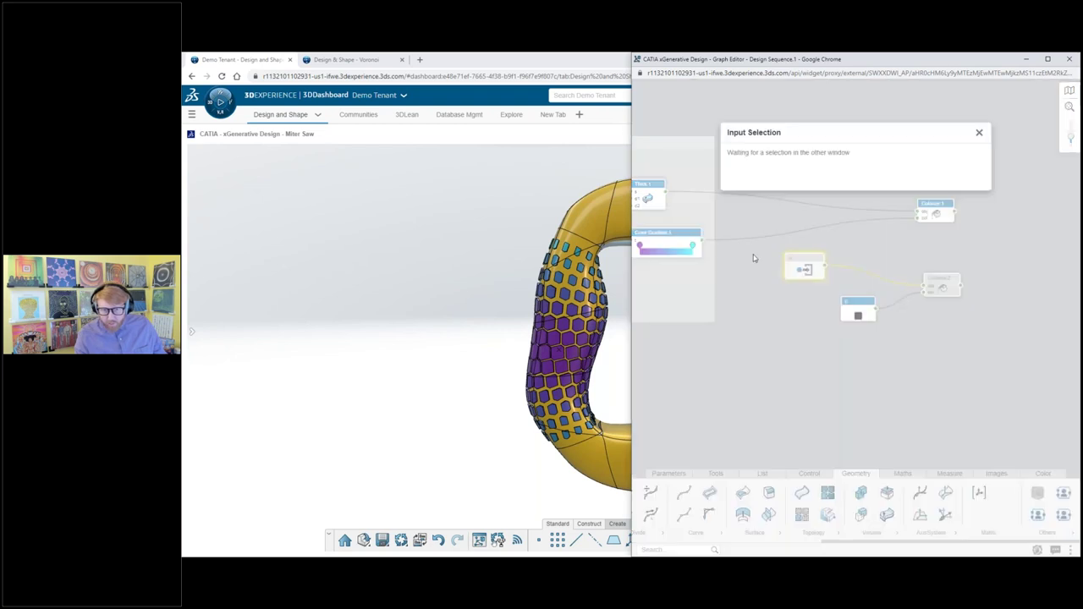
{"action": "left_click", "coordinate": [620, 217]}
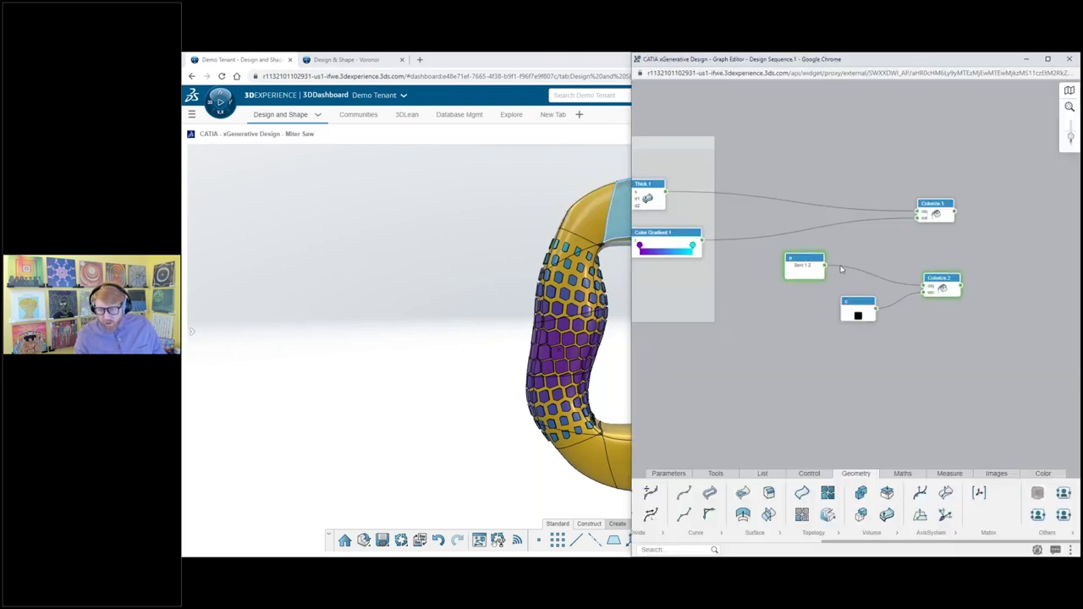
{"action": "mouse_move", "coordinate": [810, 265]}
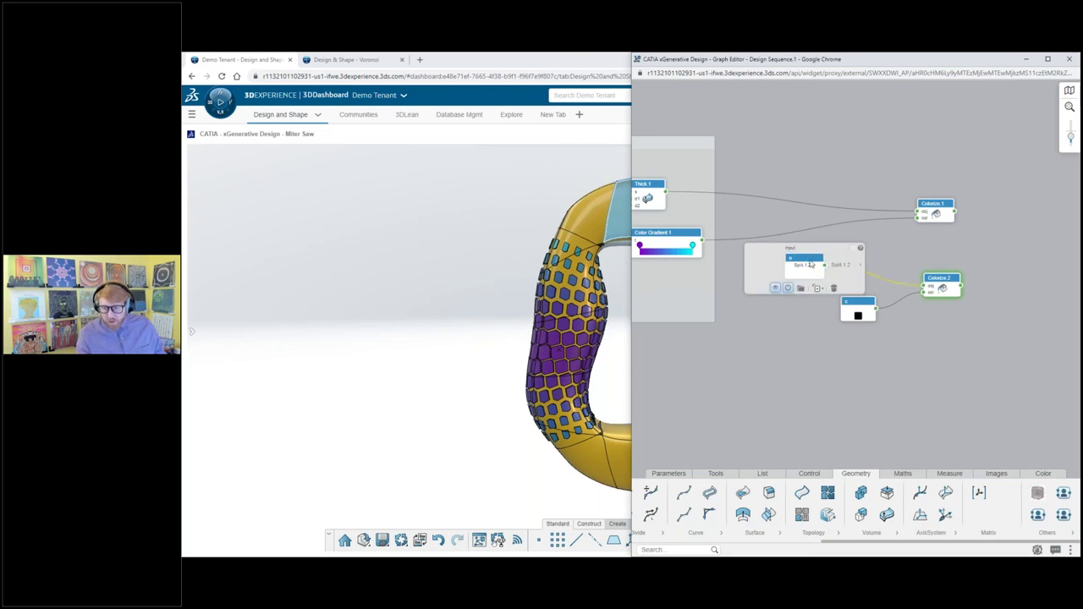
{"action": "left_click", "coordinate": [834, 290]}
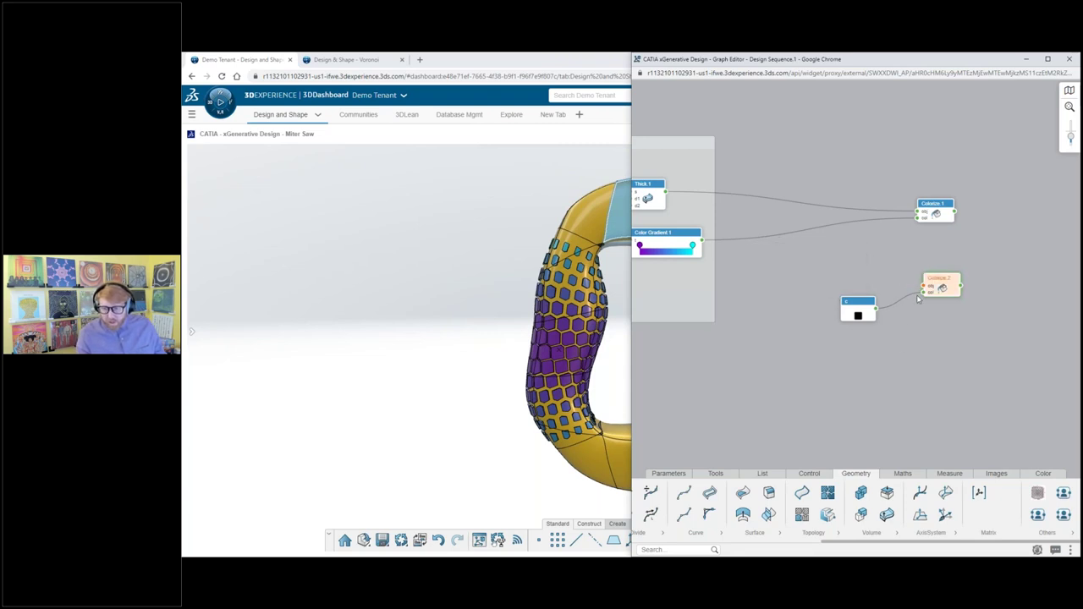
Step: Link Colorize.2's obj connector to the Grip Surface favorite
{"action": "mouse_move", "coordinate": [922, 288]}
{"action": "left_click", "coordinate": [871, 290]}
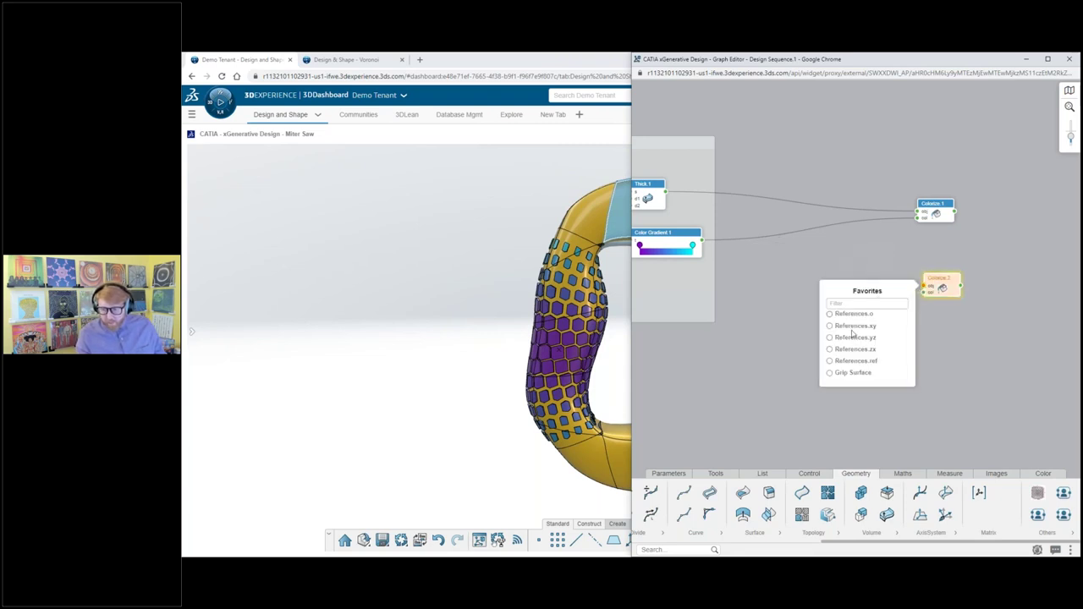
{"action": "left_click", "coordinate": [853, 379]}
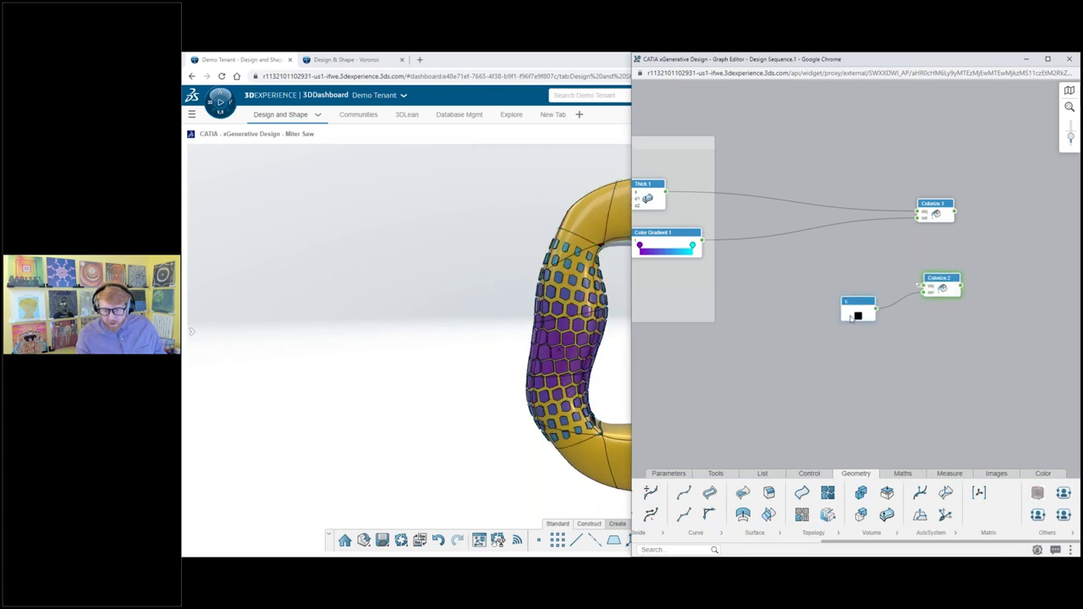
Step: Hide the Grip body in the design tree
{"action": "scroll", "coordinate": [834, 311], "scroll_direction": "down", "scroll_amount": 3}
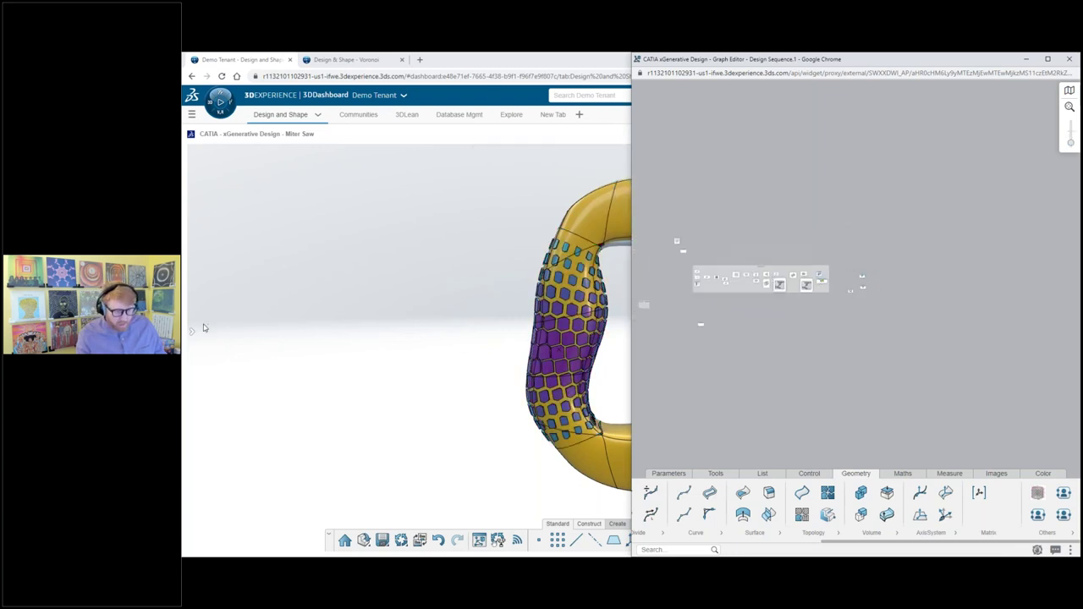
{"action": "left_click", "coordinate": [191, 331]}
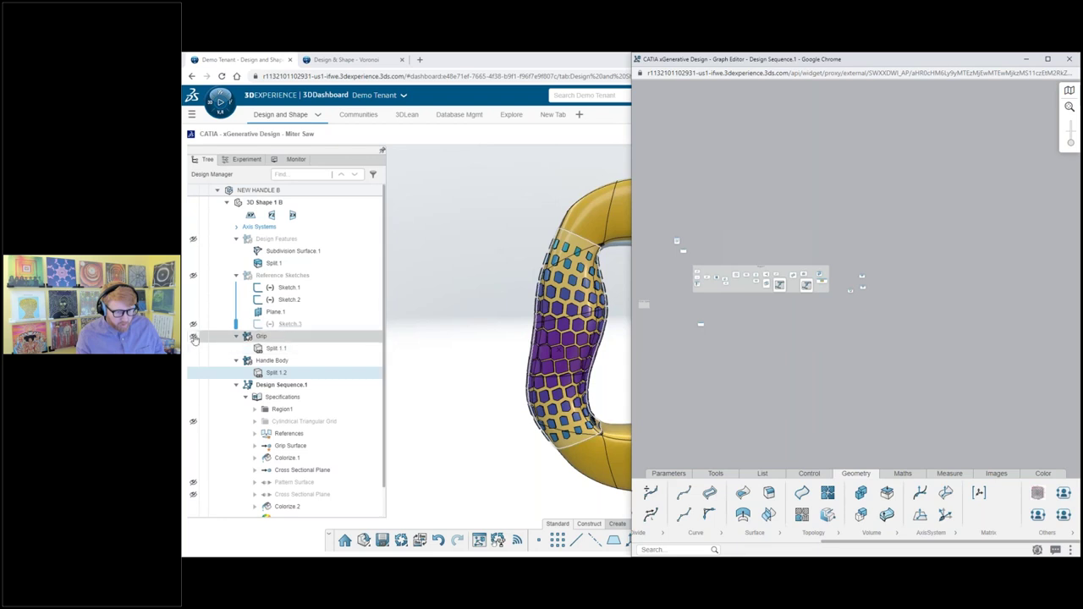
{"action": "left_click", "coordinate": [194, 337]}
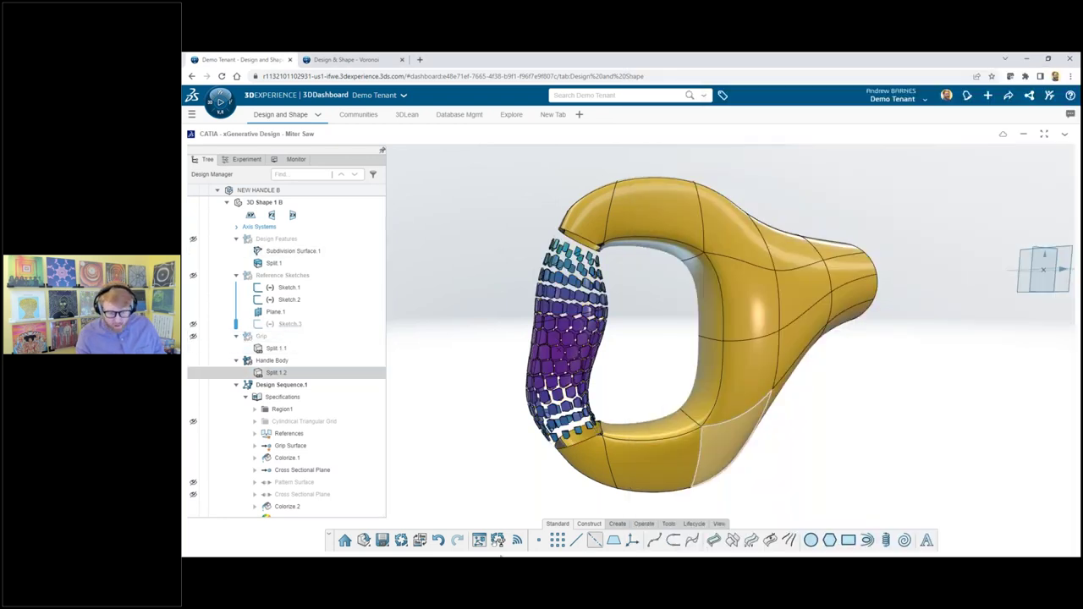
Step: Bring the graph editor back, and deactivate and reactivate Colorize.2 to recompute the grip colour
{"action": "left_click", "coordinate": [486, 533]}
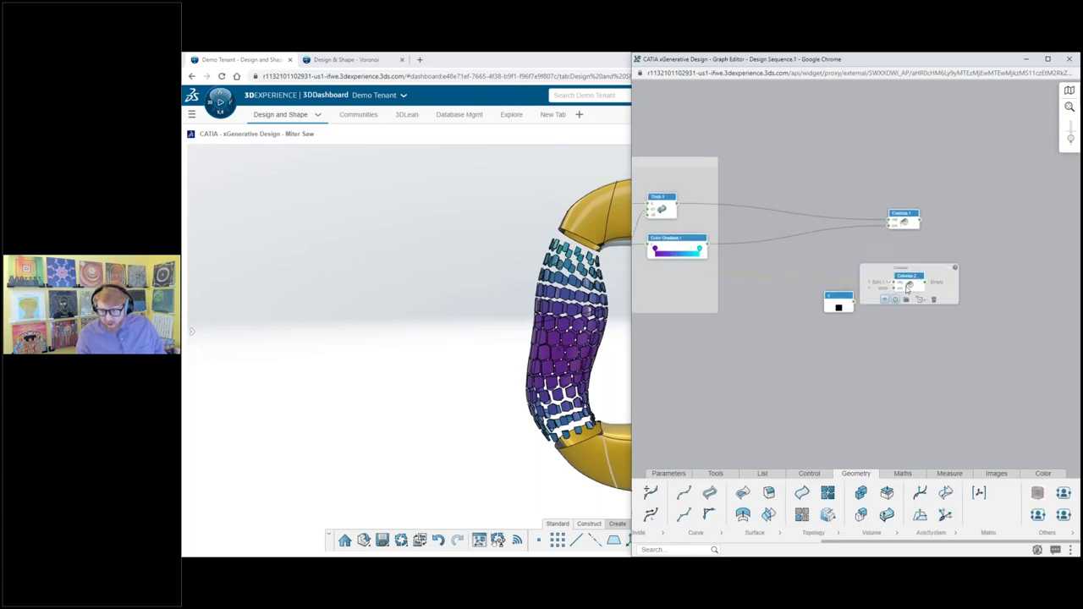
{"action": "left_click", "coordinate": [894, 300]}
{"action": "left_click", "coordinate": [896, 300]}
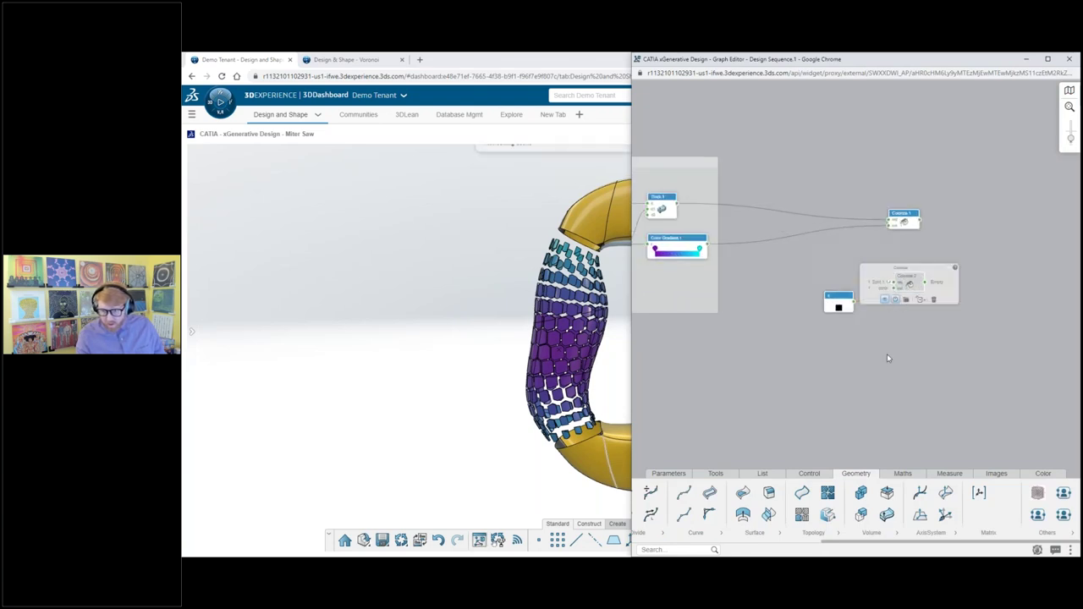
Step: Examine Colorize.2's obj link and the surrounding graph to trace where its input comes from
{"action": "mouse_move", "coordinate": [926, 282]}
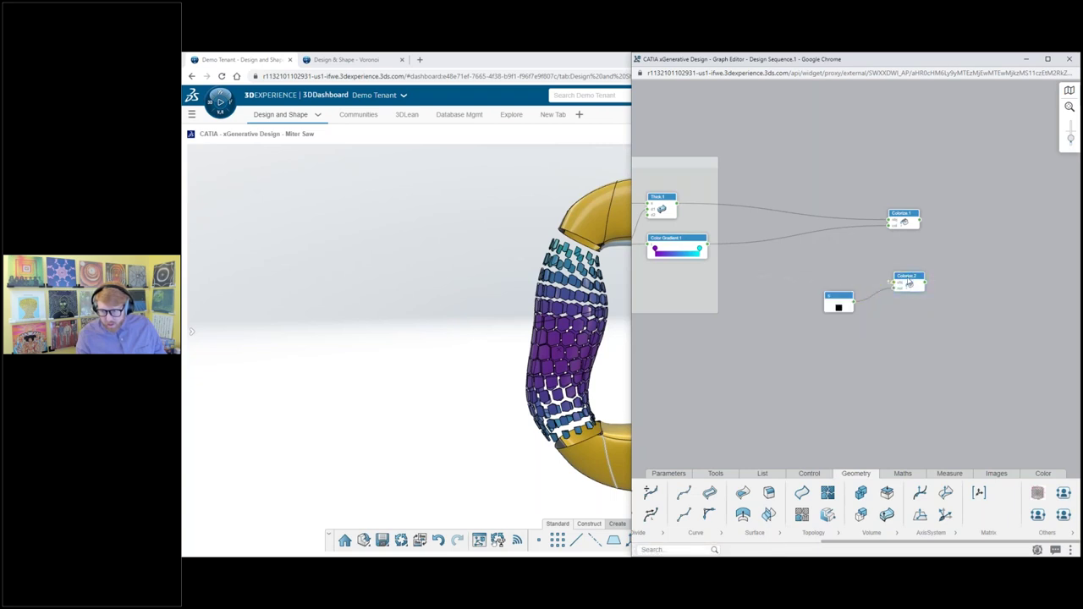
{"action": "left_click", "coordinate": [857, 286]}
{"action": "left_click", "coordinate": [854, 288]}
{"action": "left_click", "coordinate": [933, 347]}
{"action": "scroll", "coordinate": [999, 296], "scroll_direction": "down", "scroll_amount": 8}
{"action": "scroll", "coordinate": [830, 296], "scroll_direction": "up", "scroll_amount": 1}
{"action": "scroll", "coordinate": [830, 295], "scroll_direction": "up", "scroll_amount": 4}
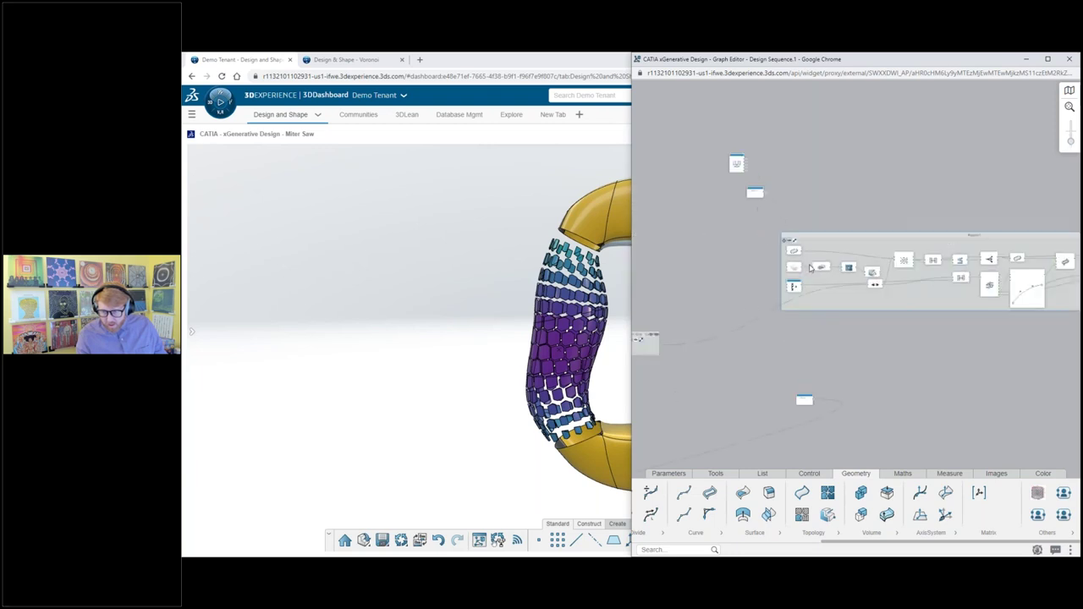
{"action": "scroll", "coordinate": [838, 269], "scroll_direction": "down", "scroll_amount": 5}
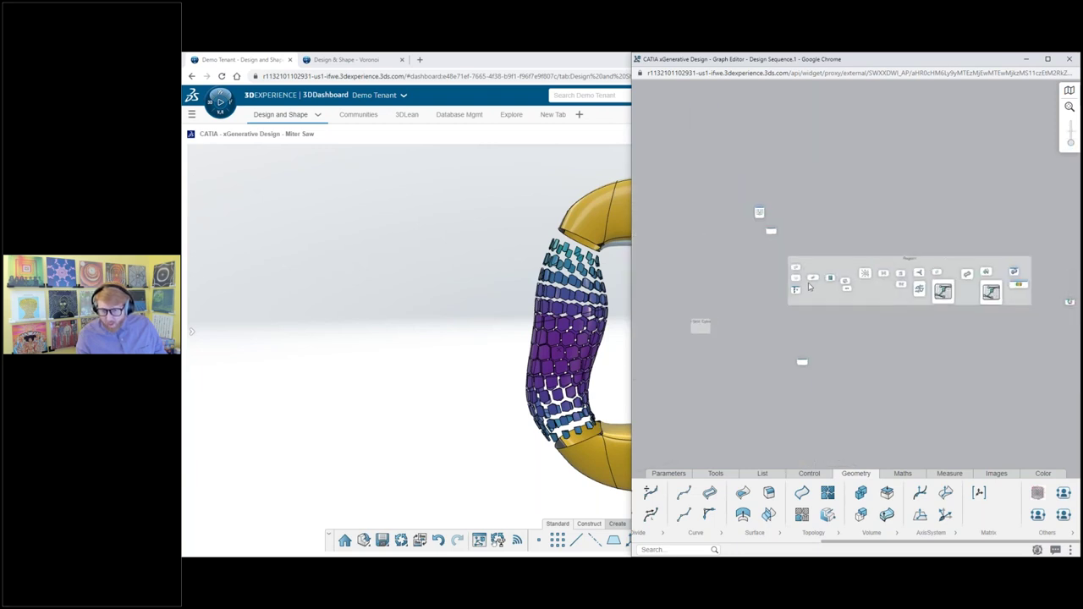
{"action": "scroll", "coordinate": [1049, 301], "scroll_direction": "up", "scroll_amount": 3}
{"action": "scroll", "coordinate": [1030, 284], "scroll_direction": "down", "scroll_amount": 1}
{"action": "scroll", "coordinate": [1030, 280], "scroll_direction": "up", "scroll_amount": 5}
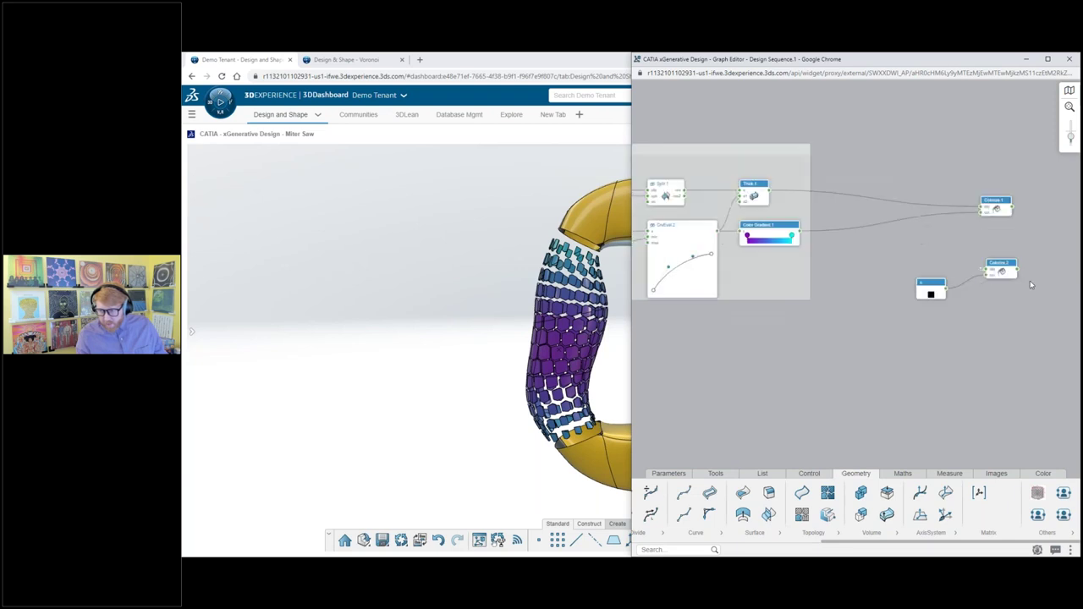
{"action": "mouse_move", "coordinate": [952, 268]}
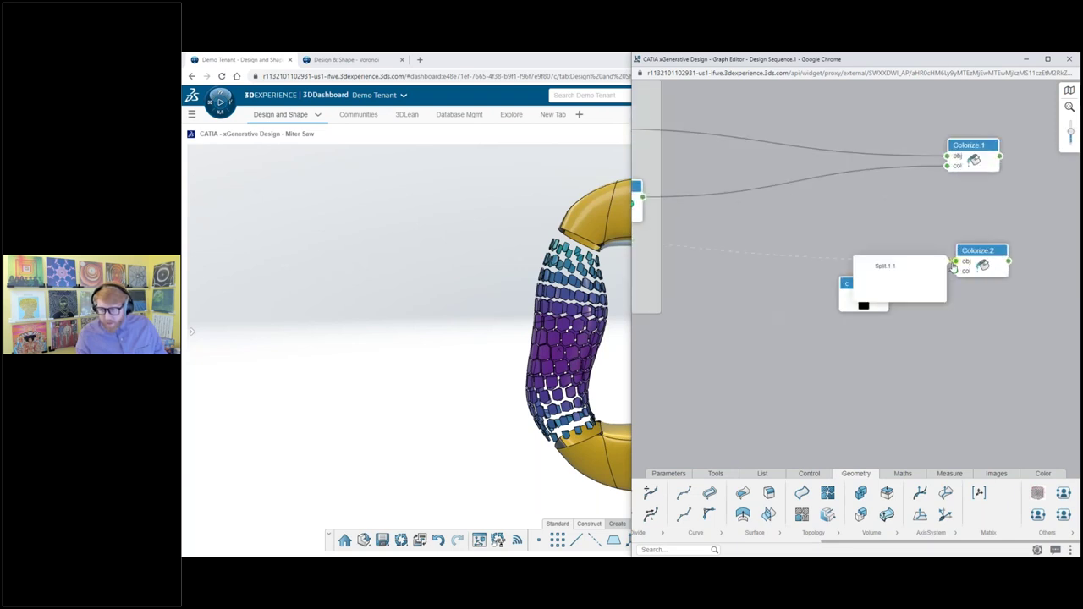
Step: Add a Relay node above the black colour input, link it to the Grip Surface favorite, and connect it to Colorize.2's obj
{"action": "double_click", "coordinate": [841, 237]}
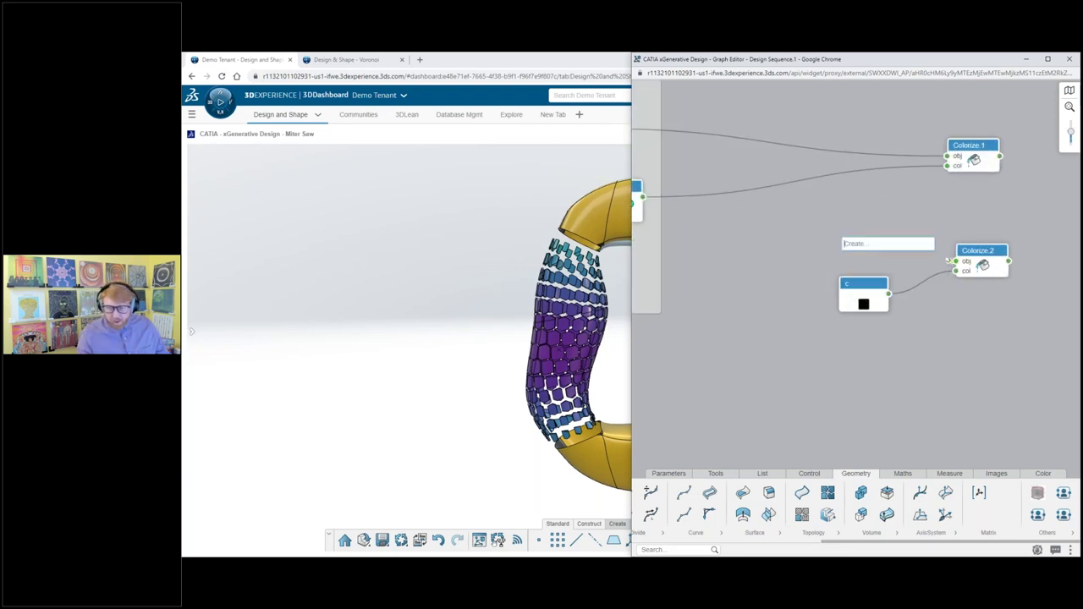
{"action": "type", "text": "rela"}
{"action": "left_click", "coordinate": [866, 301]}
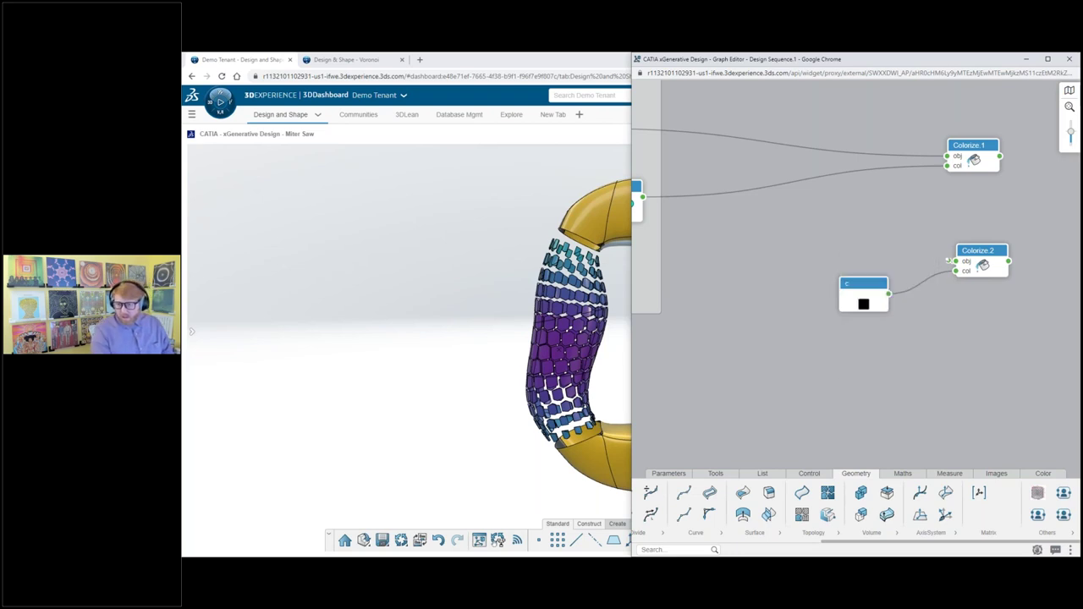
{"action": "left_click", "coordinate": [789, 249]}
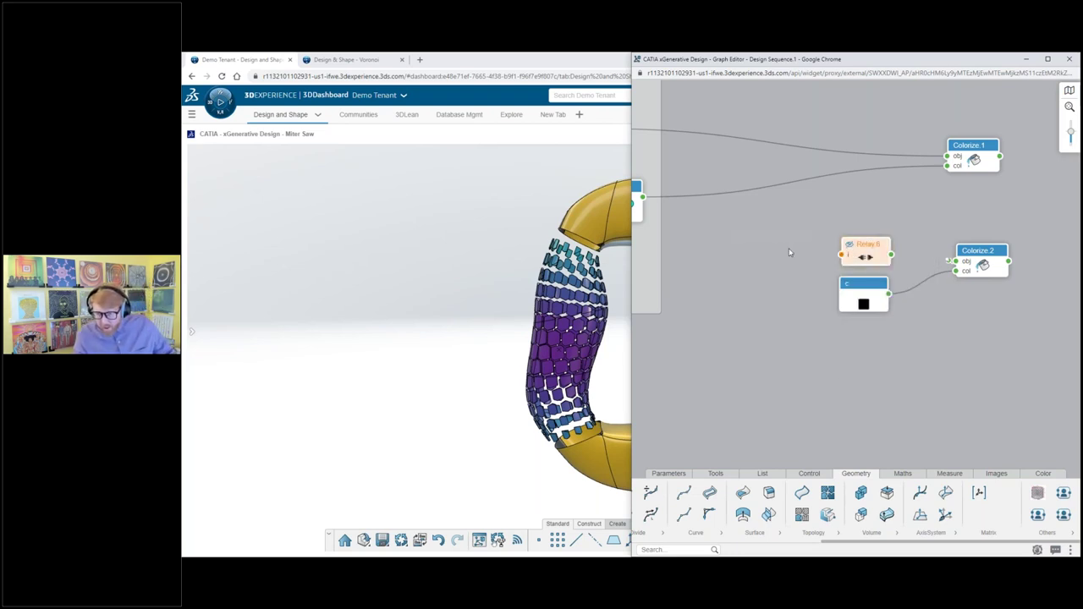
{"action": "left_click", "coordinate": [840, 258]}
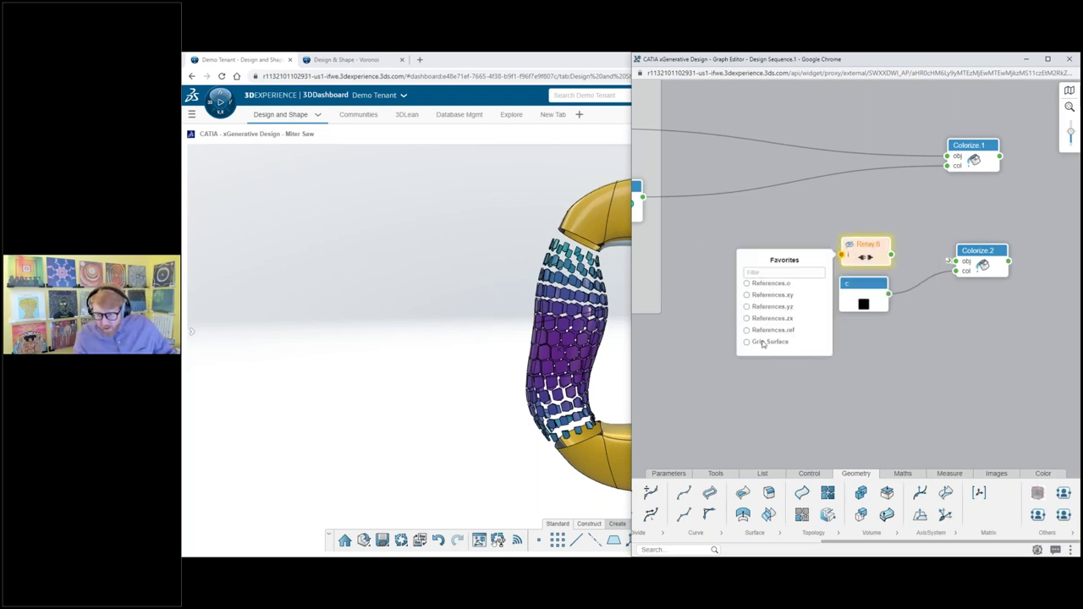
{"action": "left_click", "coordinate": [767, 342]}
{"action": "left_click_drag", "start_coordinate": [951, 264], "coordinate": [956, 261]}
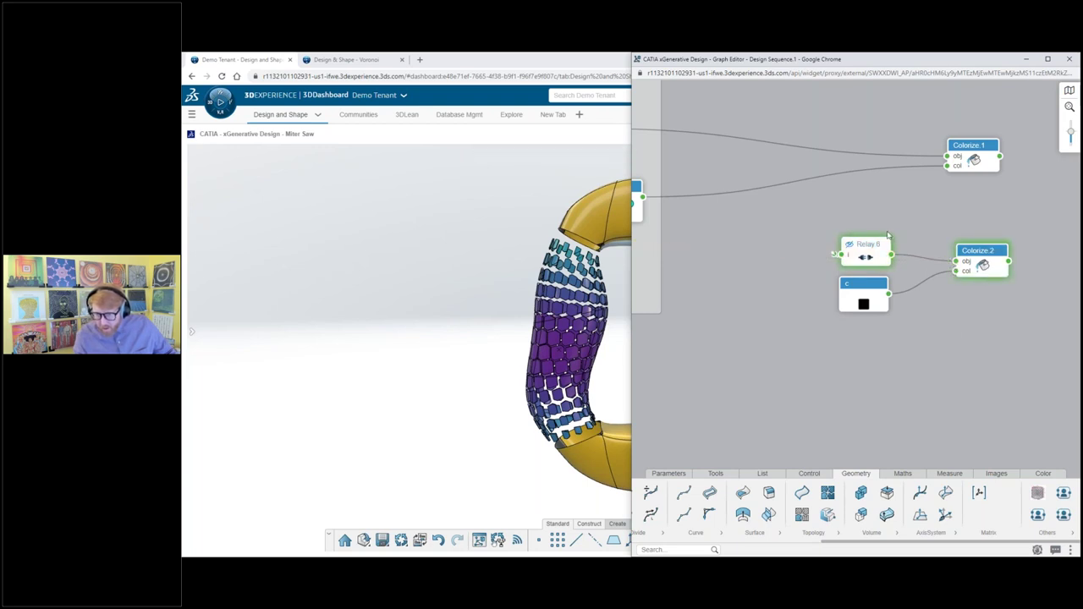
Step: Show the Grip body again and save the design, accepting the published geometries notice
{"action": "left_click", "coordinate": [190, 331]}
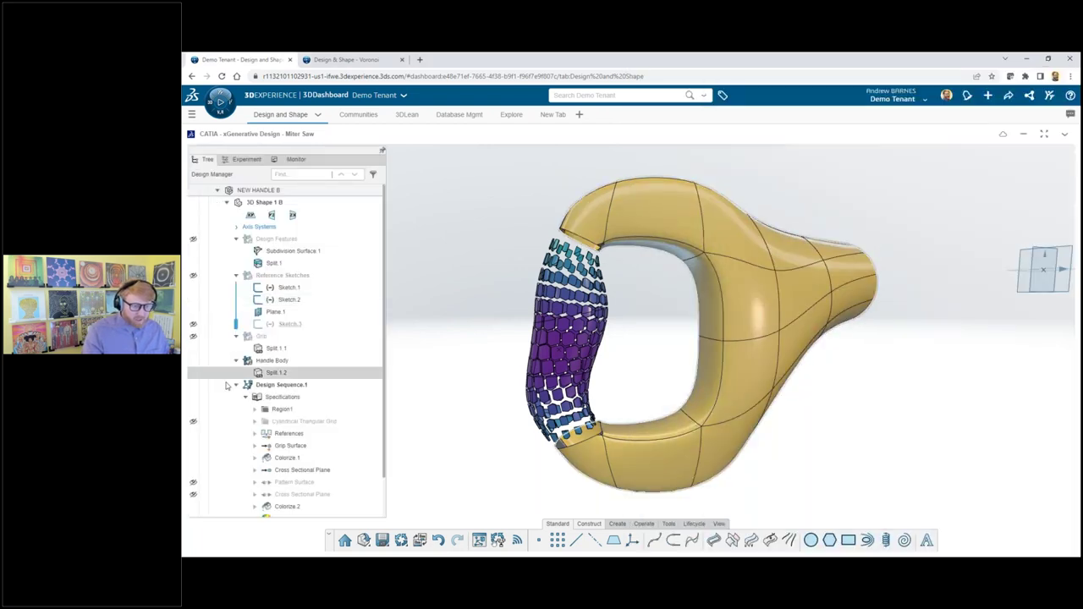
{"action": "left_click", "coordinate": [193, 337]}
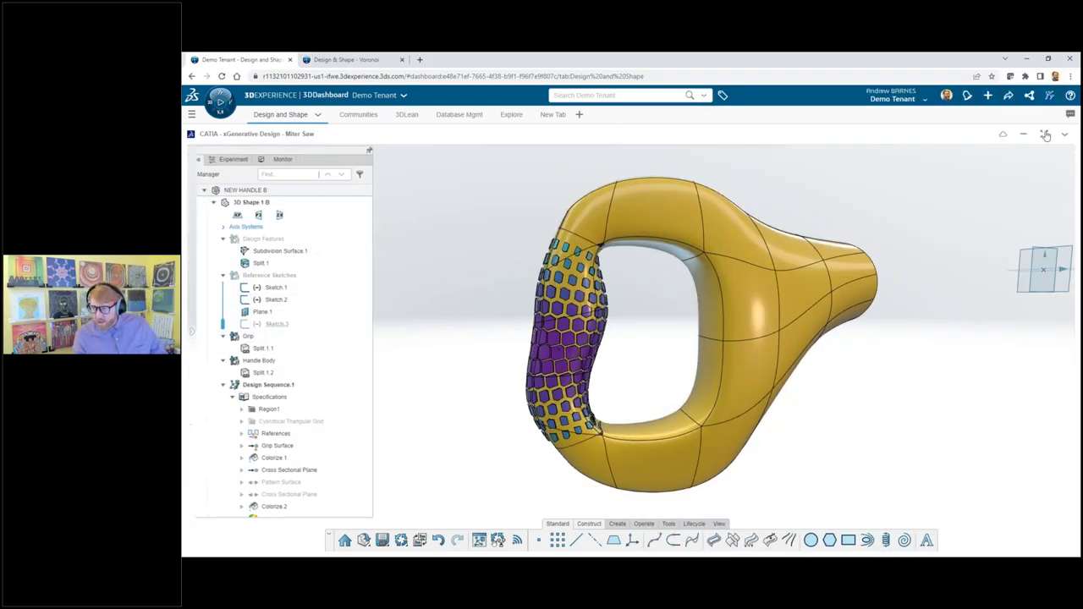
{"action": "left_click", "coordinate": [383, 539]}
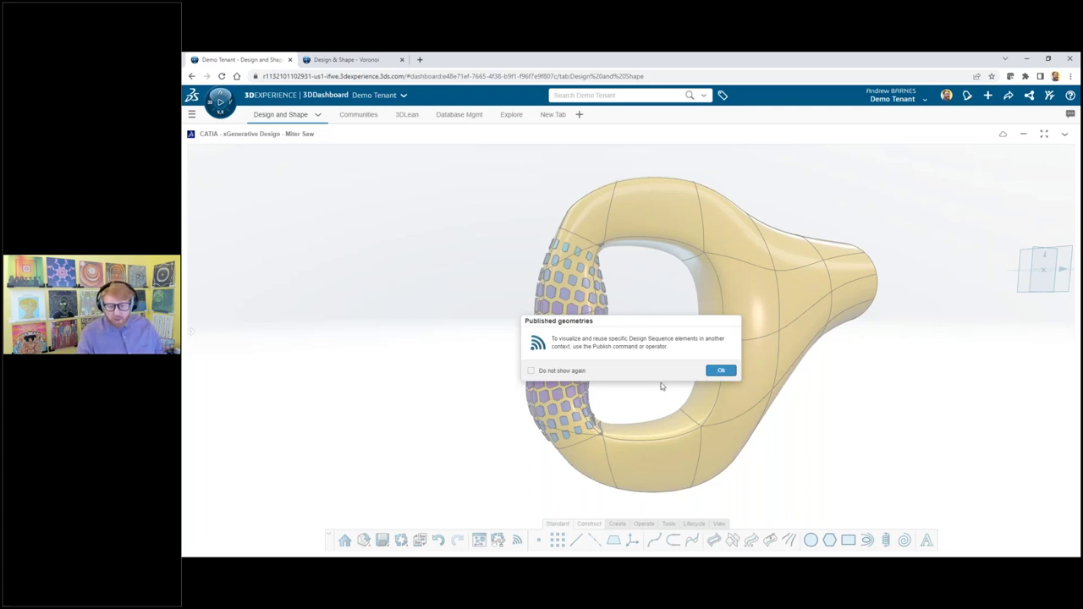
{"action": "left_click", "coordinate": [718, 370]}
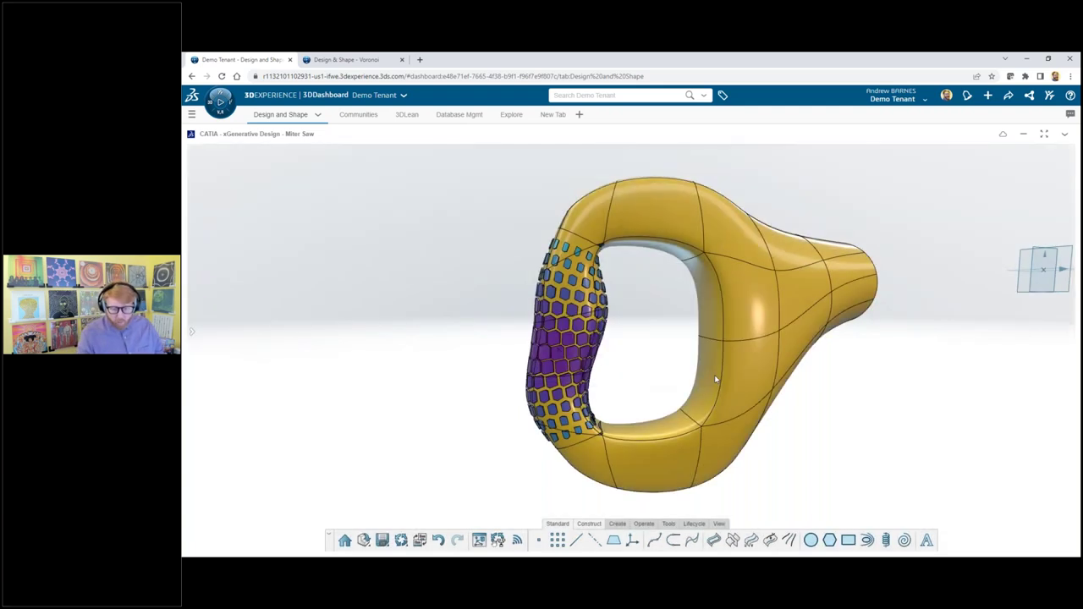
Step: Add a Publish node beside Colorize.1 in the graph editor and connect Colorize.1's output to its obj connector
{"action": "left_click", "coordinate": [479, 541]}
{"action": "scroll", "coordinate": [1042, 195], "scroll_direction": "up", "scroll_amount": 3}
{"action": "double_click", "coordinate": [962, 237]}
{"action": "type", "text": "plu"}
{"action": "key", "text": "BackSpace"}
{"action": "key", "text": "BackSpace"}
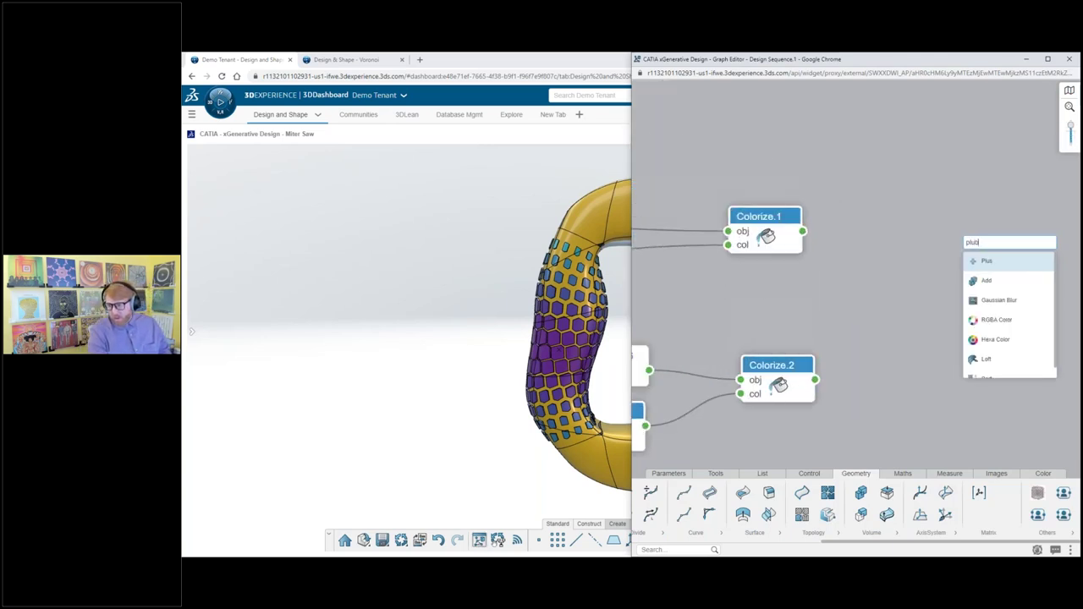
{"action": "type", "text": "ubl"}
{"action": "key", "text": "Return"}
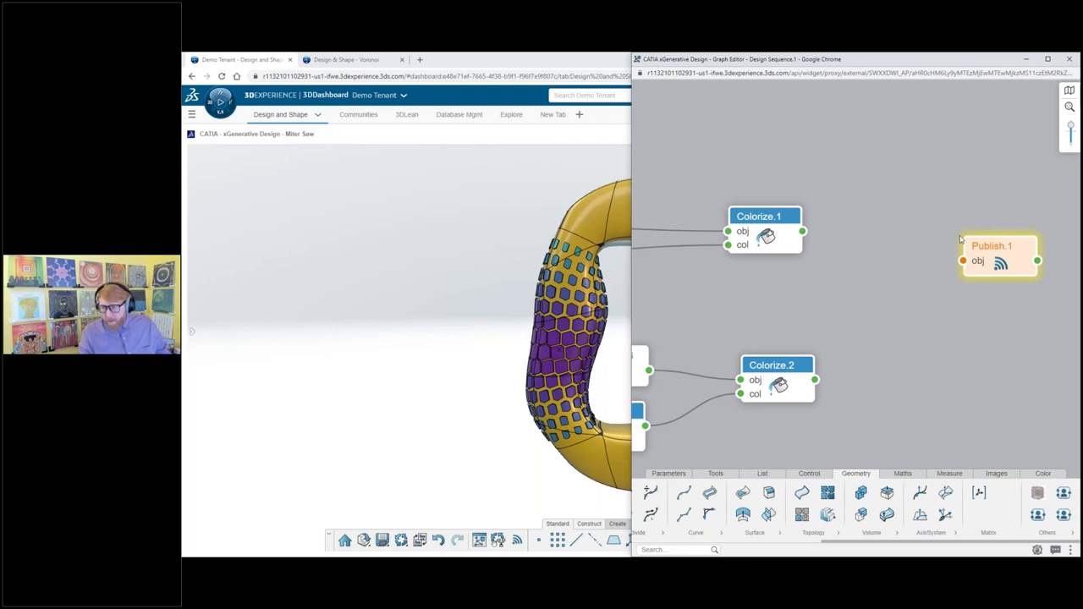
{"action": "left_click_drag", "start_coordinate": [804, 231], "coordinate": [962, 260]}
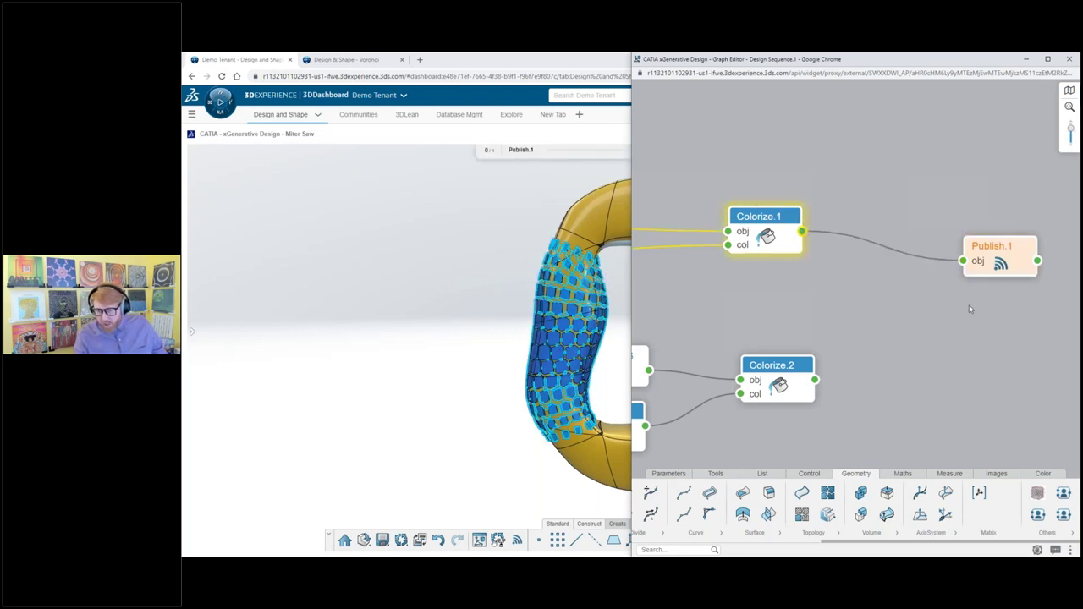
{"action": "scroll", "coordinate": [969, 305], "scroll_direction": "down", "scroll_amount": 3}
{"action": "scroll", "coordinate": [875, 271], "scroll_direction": "down", "scroll_amount": 3}
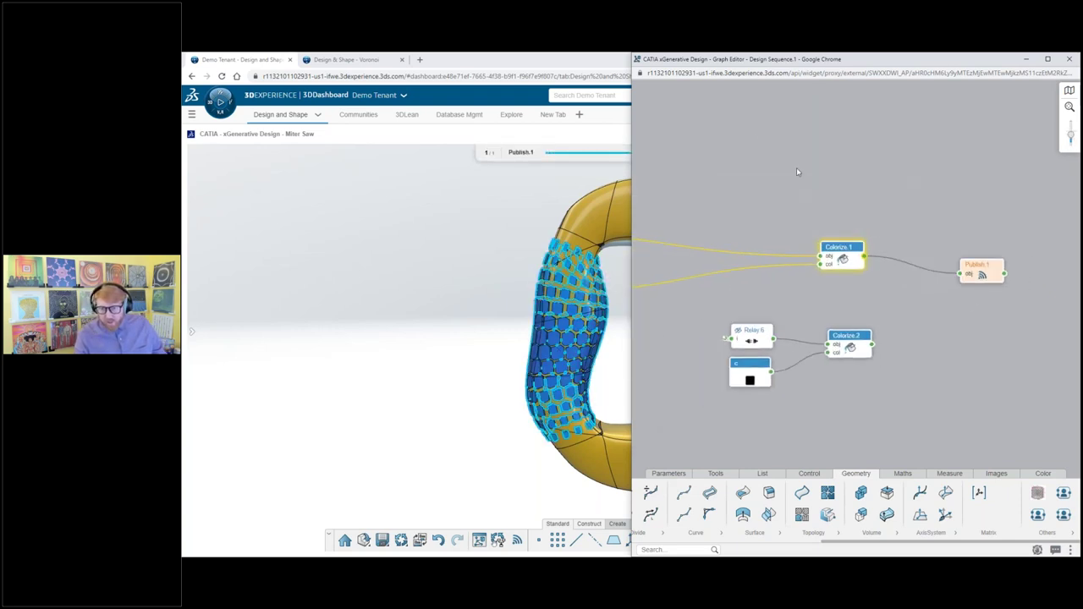
{"action": "scroll", "coordinate": [871, 190], "scroll_direction": "down", "scroll_amount": 1}
{"action": "scroll", "coordinate": [872, 190], "scroll_direction": "down", "scroll_amount": 2}
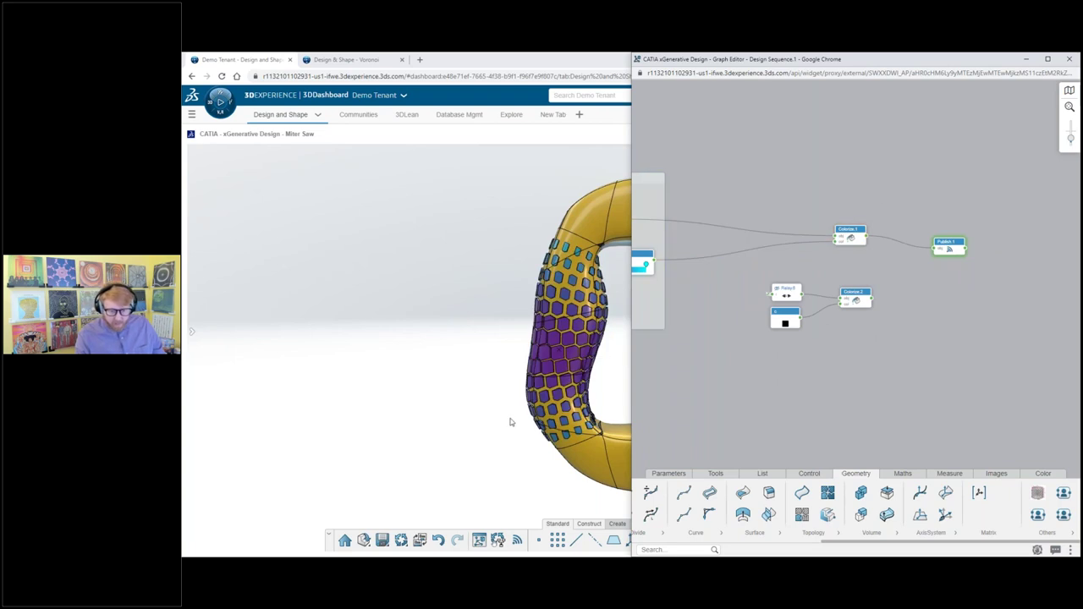
Step: Save the design with its published coloured geometry and return to the dashboard layout with the xShape and bookmark widgets
{"action": "left_click", "coordinate": [409, 381]}
{"action": "left_click", "coordinate": [382, 540]}
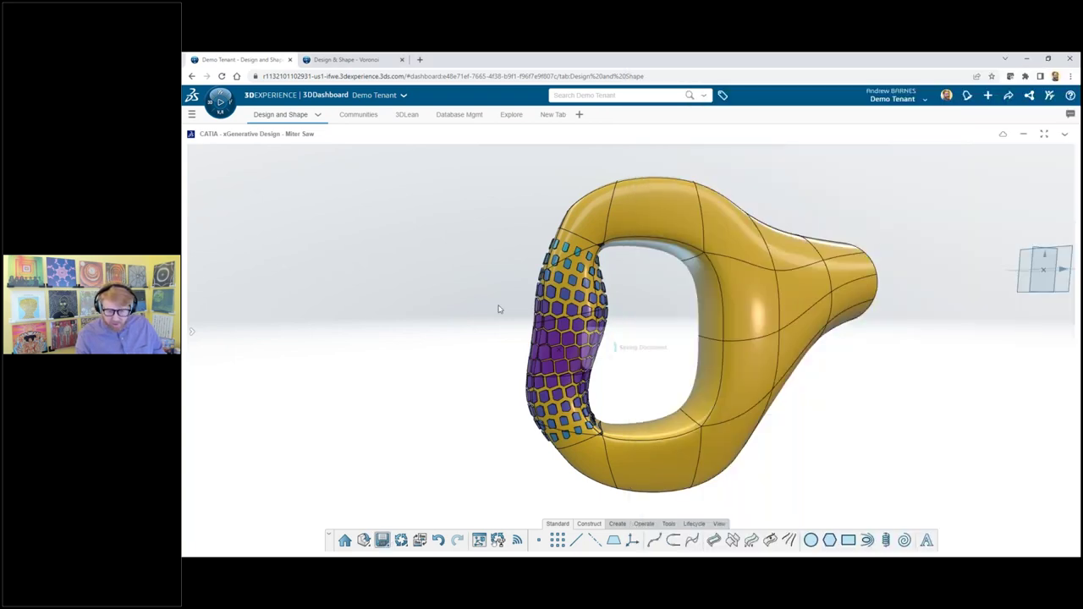
{"action": "left_click", "coordinate": [1043, 135]}
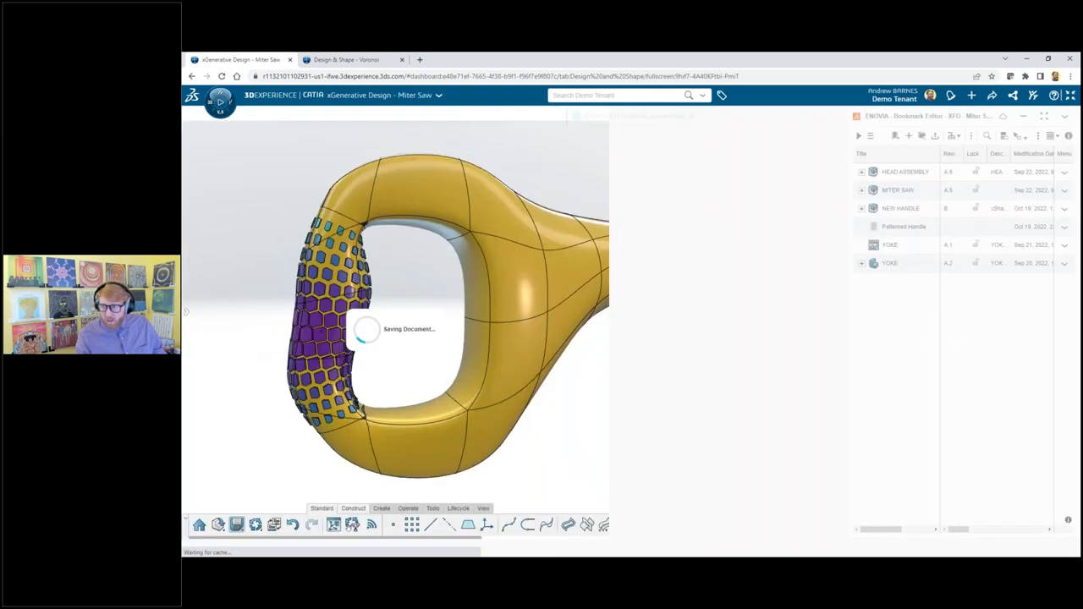
{"action": "left_click", "coordinate": [1068, 96]}
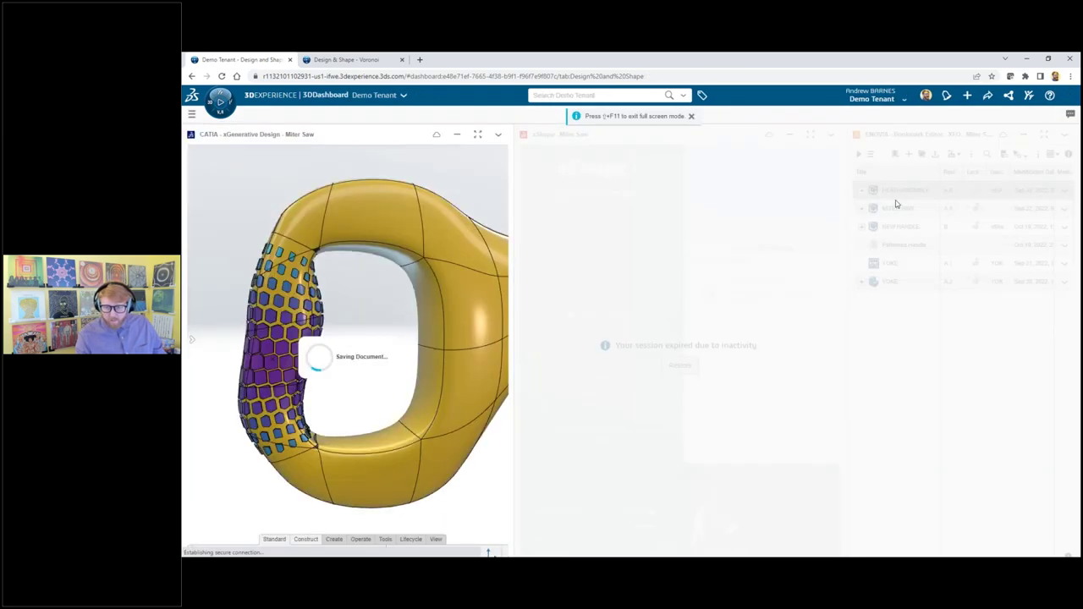
Step: Refresh the expired xShape widget, load NEW HANDLE from the bookmark list into it, and show it full screen
{"action": "left_click", "coordinate": [831, 136]}
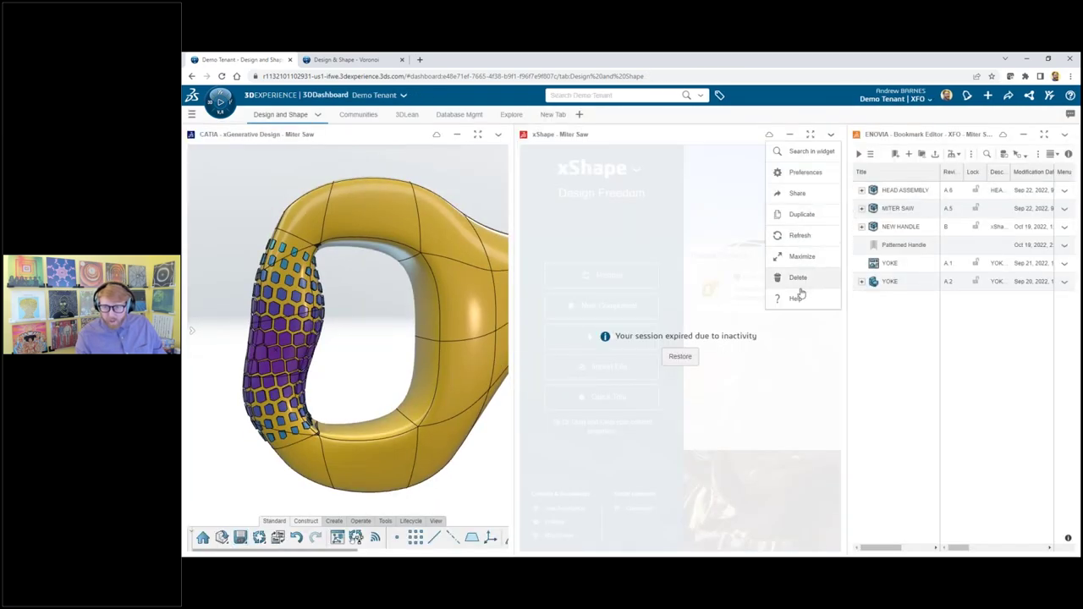
{"action": "left_click", "coordinate": [798, 237]}
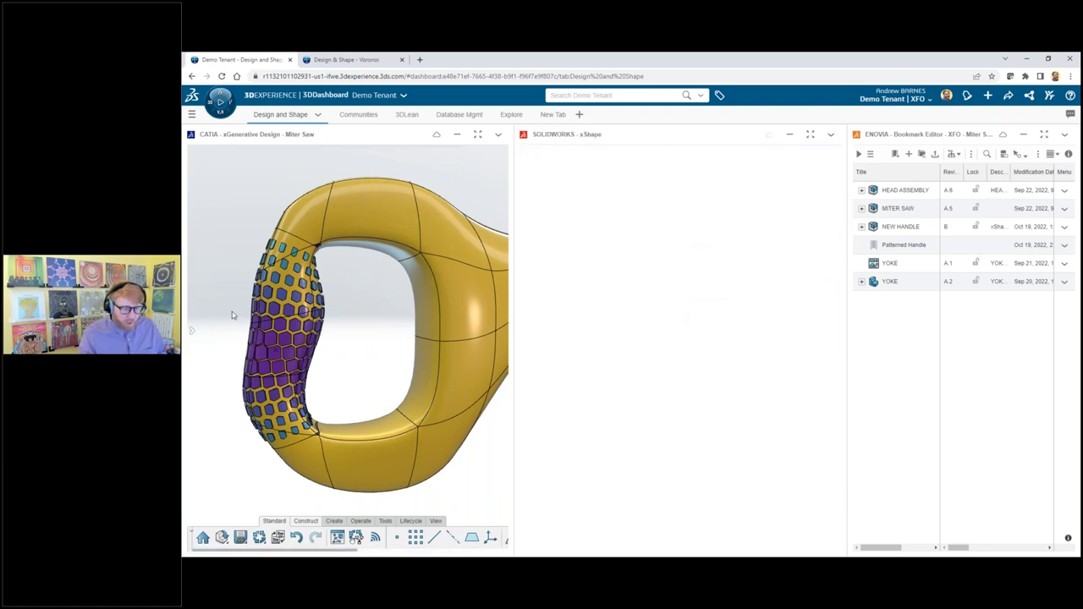
{"action": "left_click", "coordinate": [191, 154]}
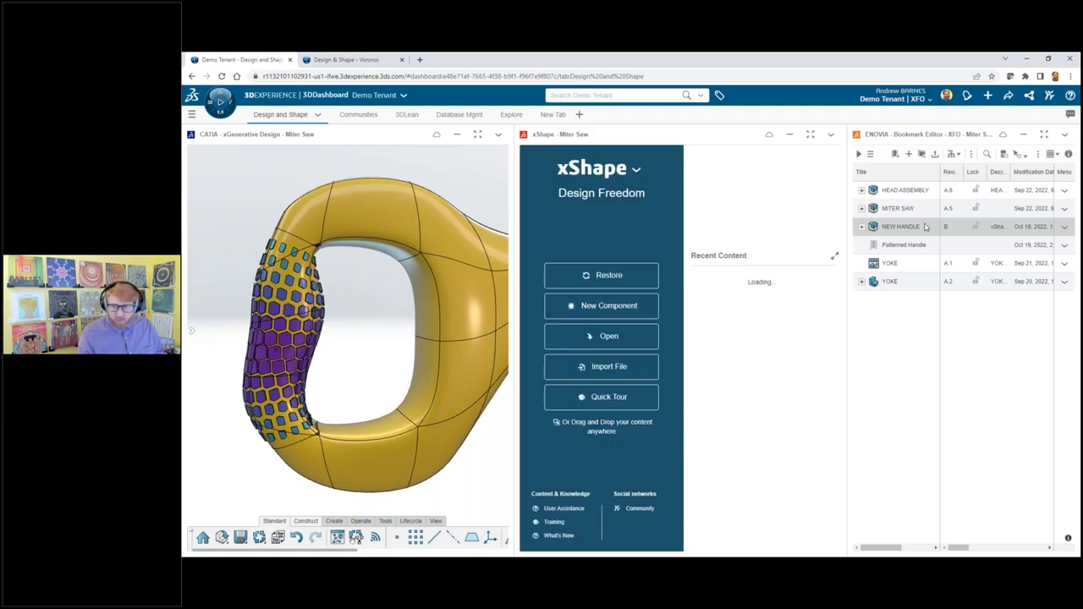
{"action": "left_click", "coordinate": [909, 228]}
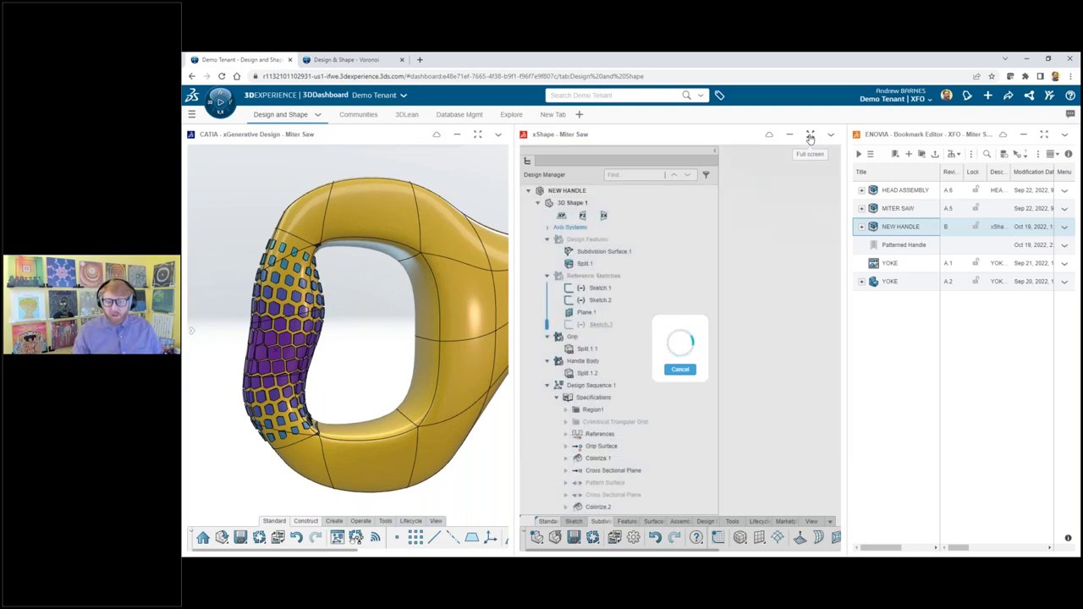
{"action": "left_click", "coordinate": [810, 138]}
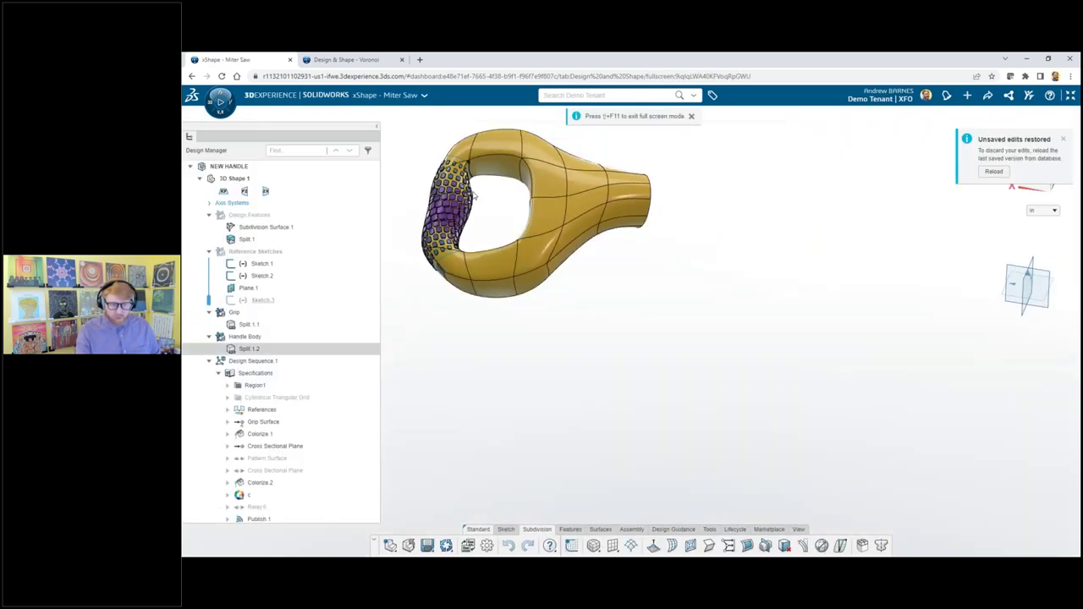
Step: Open Sketch.3 for editing and nudge the upper inner corner of its split line slightly toward the grip
{"action": "middle_click_drag", "start_coordinate": [516, 237], "coordinate": [482, 262]}
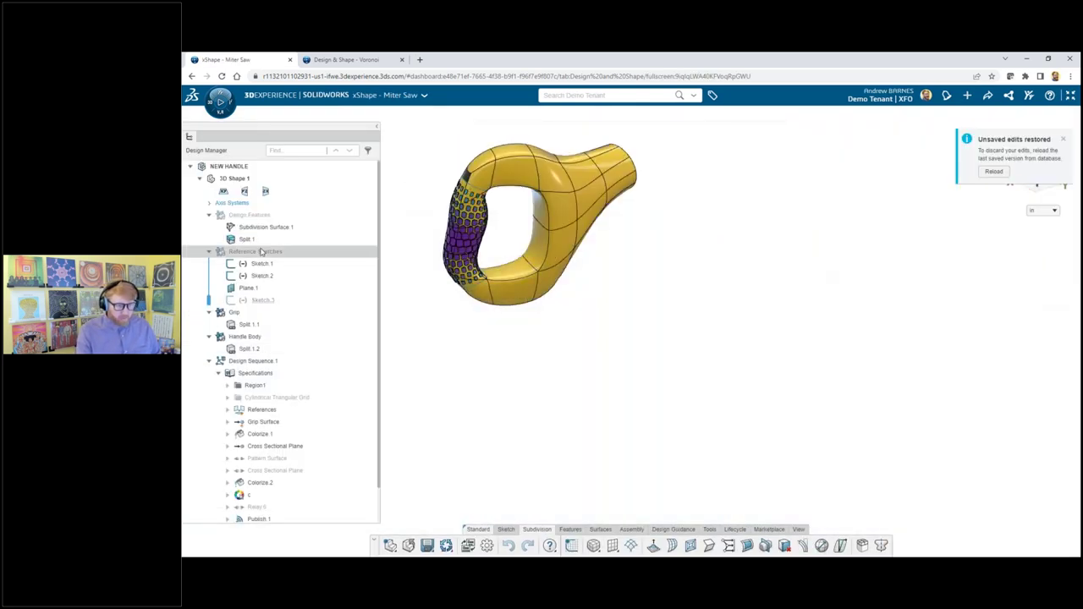
{"action": "left_click", "coordinate": [258, 226]}
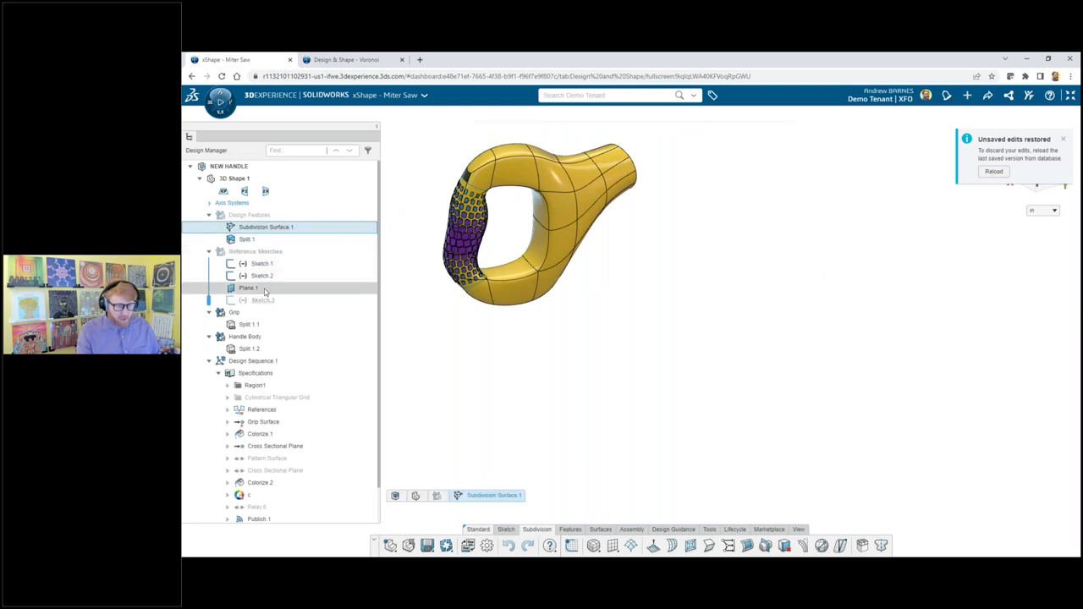
{"action": "left_click", "coordinate": [263, 301]}
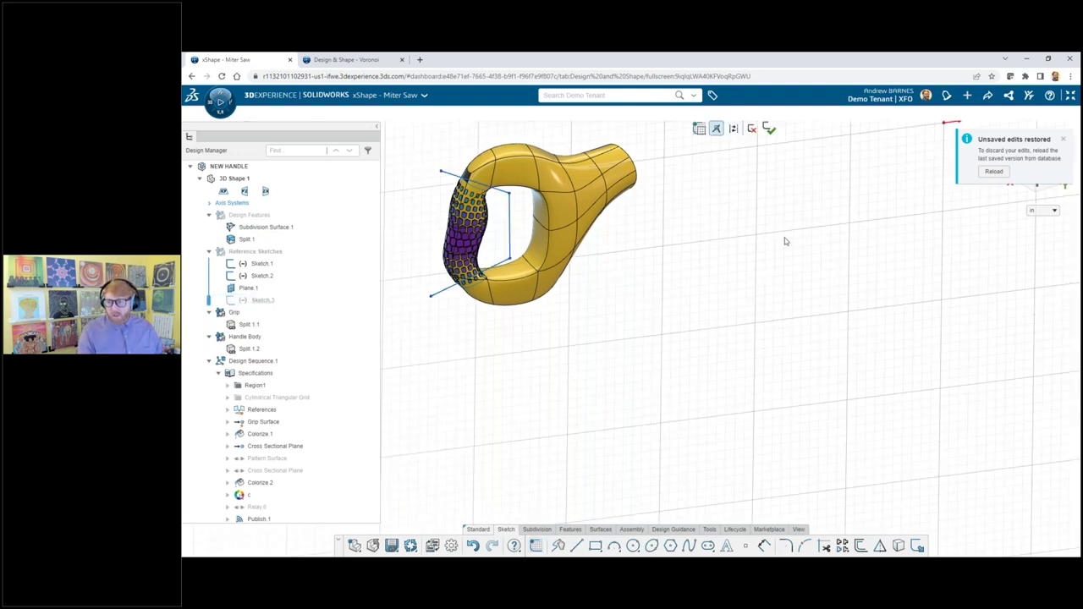
{"action": "mouse_move", "coordinate": [521, 215]}
{"action": "middle_mouse_down"}
{"action": "mouse_move", "coordinate": [481, 218]}
{"action": "mouse_move", "coordinate": [441, 197]}
{"action": "mouse_move", "coordinate": [490, 284]}
{"action": "middle_mouse_up"}
{"action": "scroll", "coordinate": [439, 197], "scroll_direction": "up", "scroll_amount": 2}
{"action": "scroll", "coordinate": [443, 191], "scroll_direction": "up", "scroll_amount": 1}
{"action": "mouse_move", "coordinate": [577, 257]}
{"action": "left_mouse_down"}
{"action": "mouse_move", "coordinate": [571, 199]}
{"action": "mouse_move", "coordinate": [569, 249]}
{"action": "left_mouse_up"}
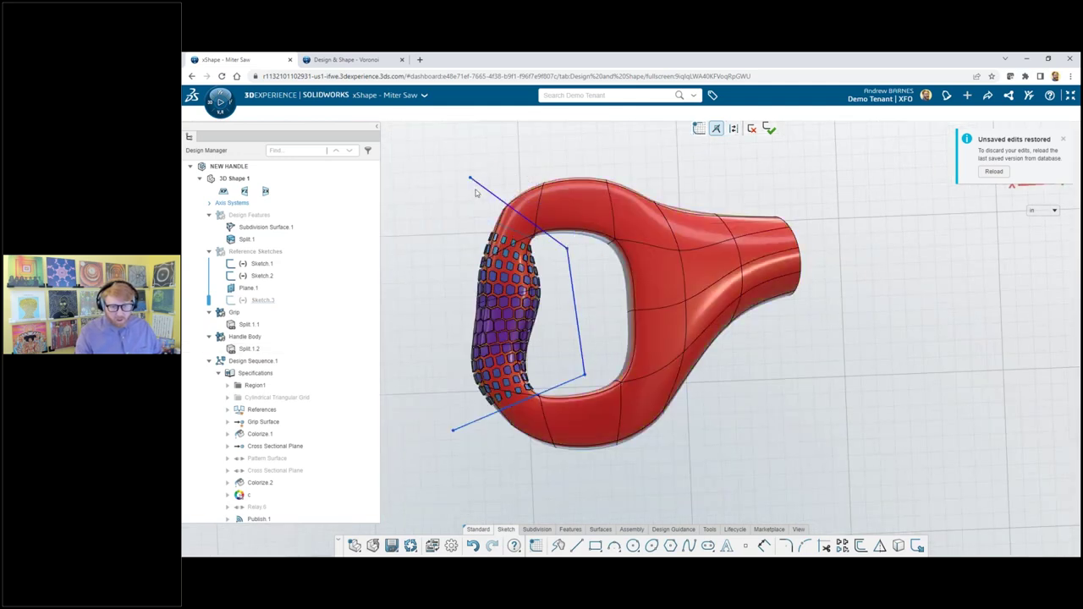
Step: Move both outer endpoints and the lower inner corner of the split line to lengthen the grip region, and exit the sketch
{"action": "left_click_drag", "start_coordinate": [471, 182], "coordinate": [489, 161]}
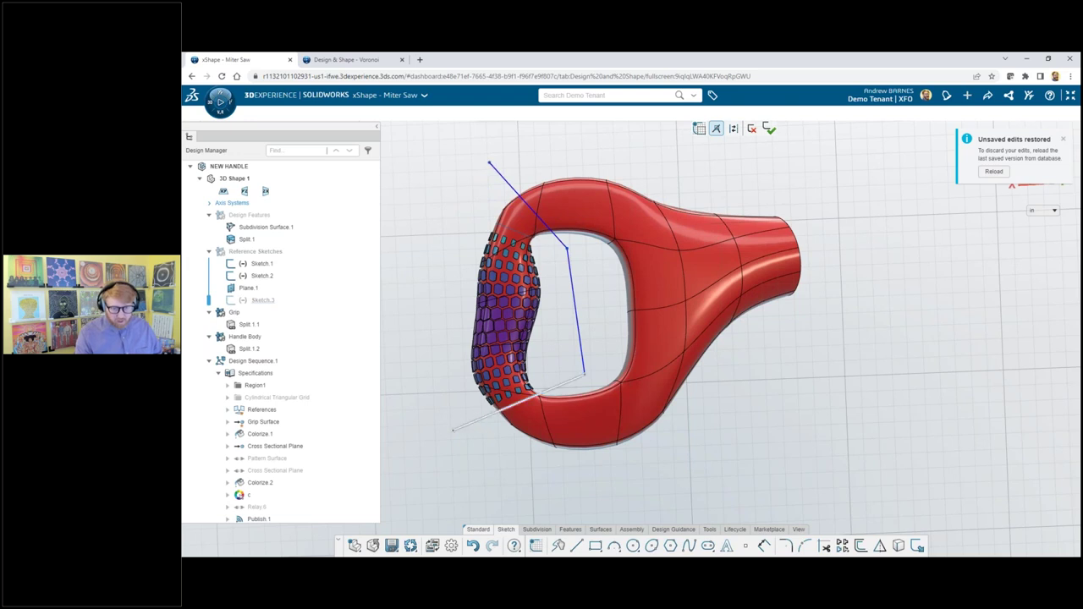
{"action": "left_click_drag", "start_coordinate": [453, 430], "coordinate": [502, 462]}
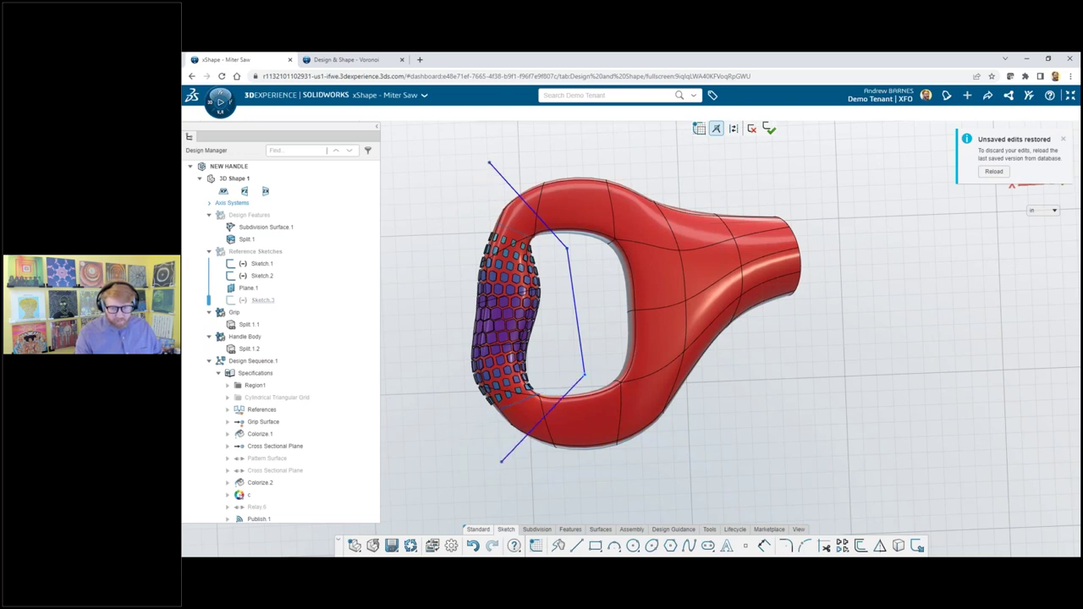
{"action": "left_click_drag", "start_coordinate": [585, 375], "coordinate": [586, 367]}
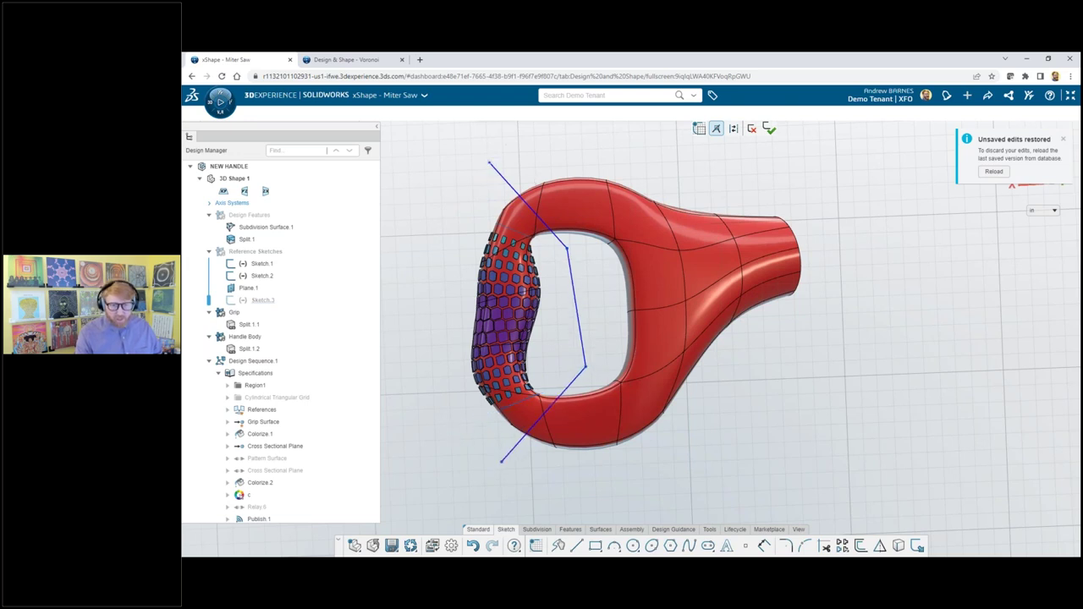
{"action": "left_click_drag", "start_coordinate": [489, 161], "coordinate": [494, 160]}
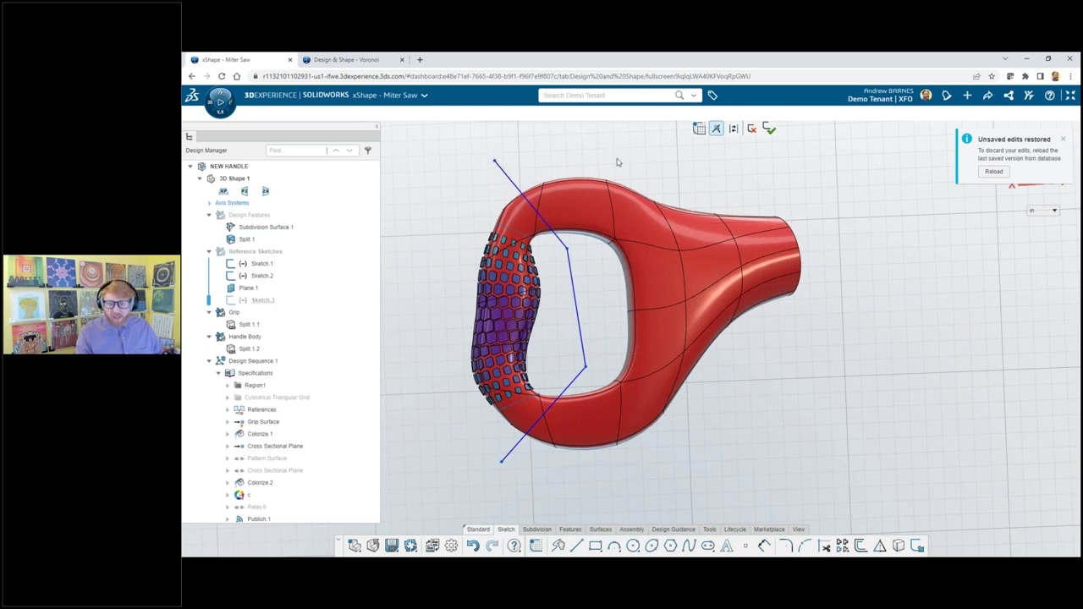
{"action": "left_click", "coordinate": [769, 129]}
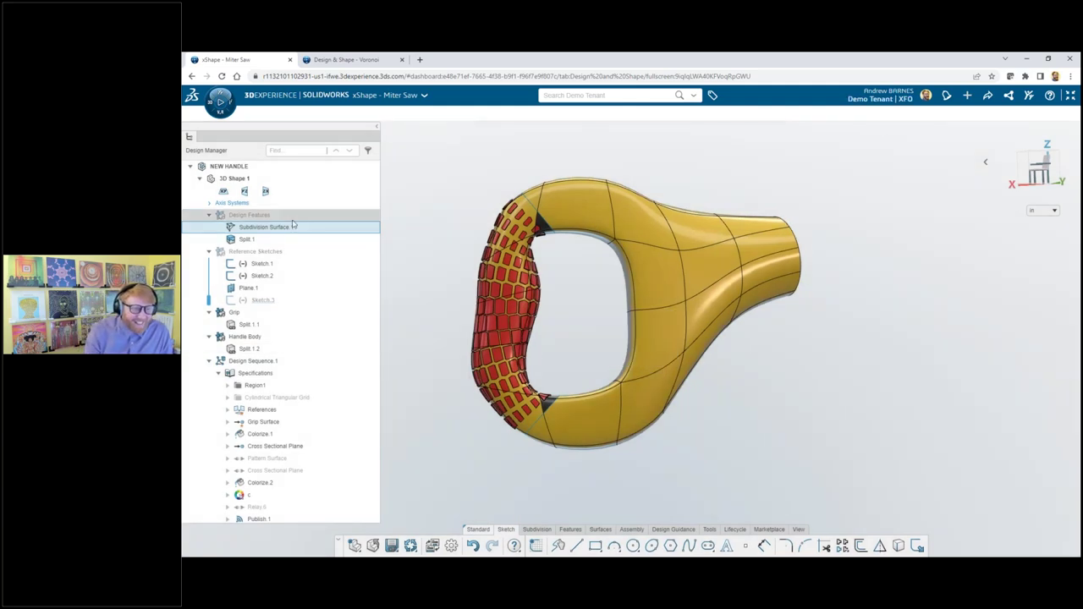
Step: Edit Subdivision Surface.1 to bulge the grip's inner side into the handle opening, exit the edit, and save the design
{"action": "left_click", "coordinate": [239, 226]}
{"action": "left_click", "coordinate": [261, 248]}
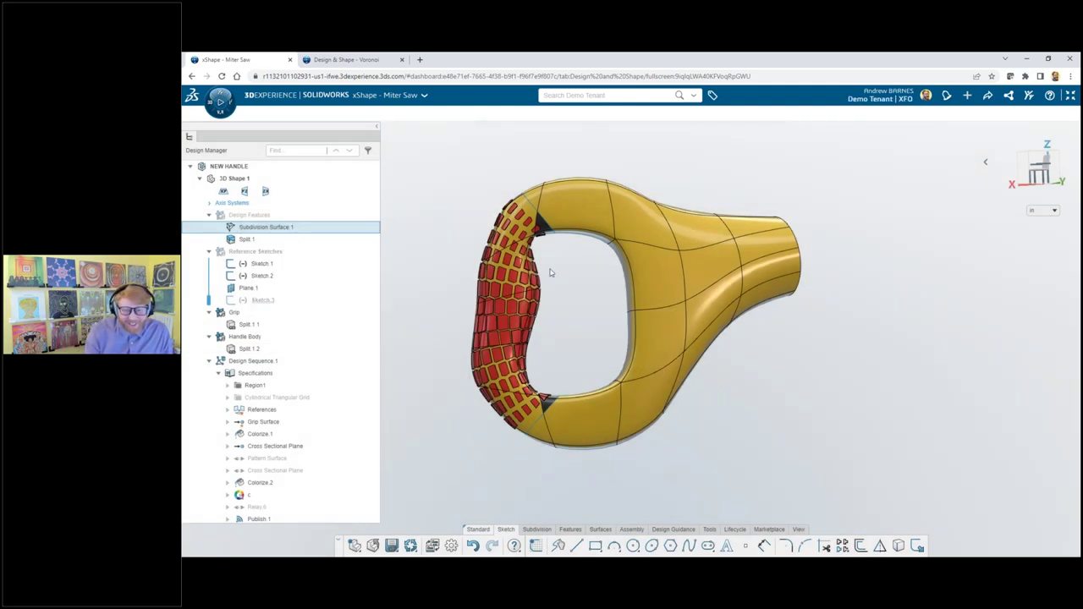
{"action": "double_click", "coordinate": [547, 314]}
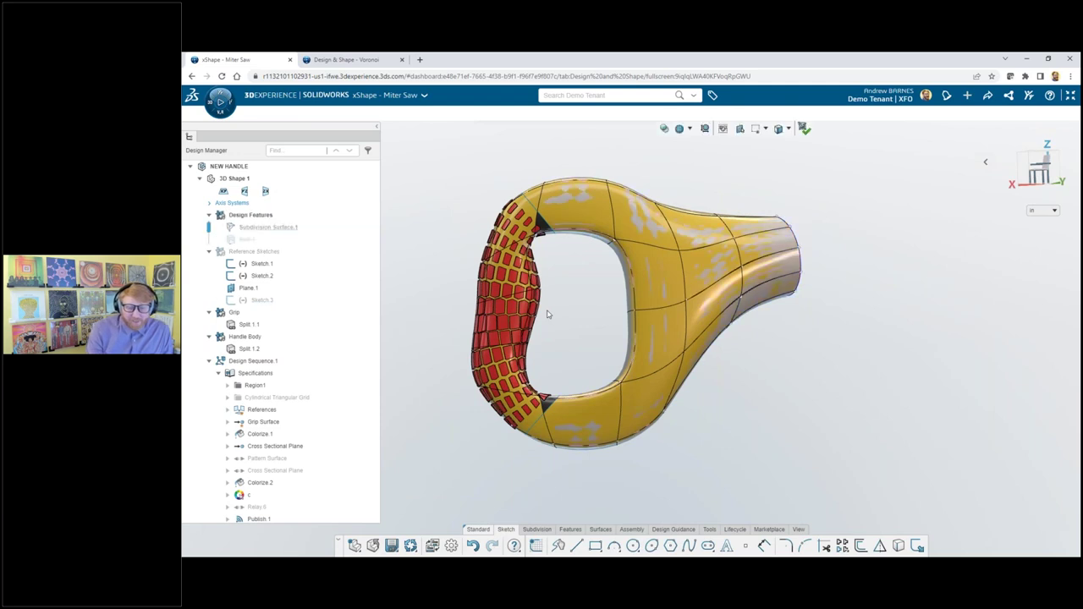
{"action": "scroll", "coordinate": [546, 314], "scroll_direction": "up", "scroll_amount": 1}
{"action": "scroll", "coordinate": [547, 314], "scroll_direction": "up", "scroll_amount": 3}
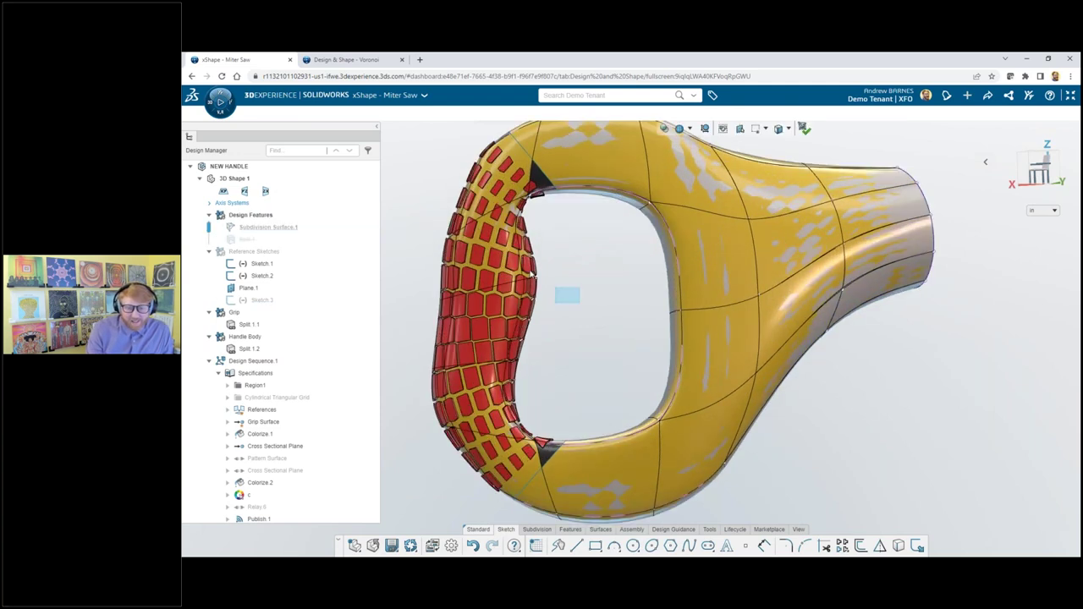
{"action": "left_click_drag", "start_coordinate": [547, 279], "coordinate": [571, 279]}
{"action": "scroll", "coordinate": [643, 245], "scroll_direction": "down", "scroll_amount": 3}
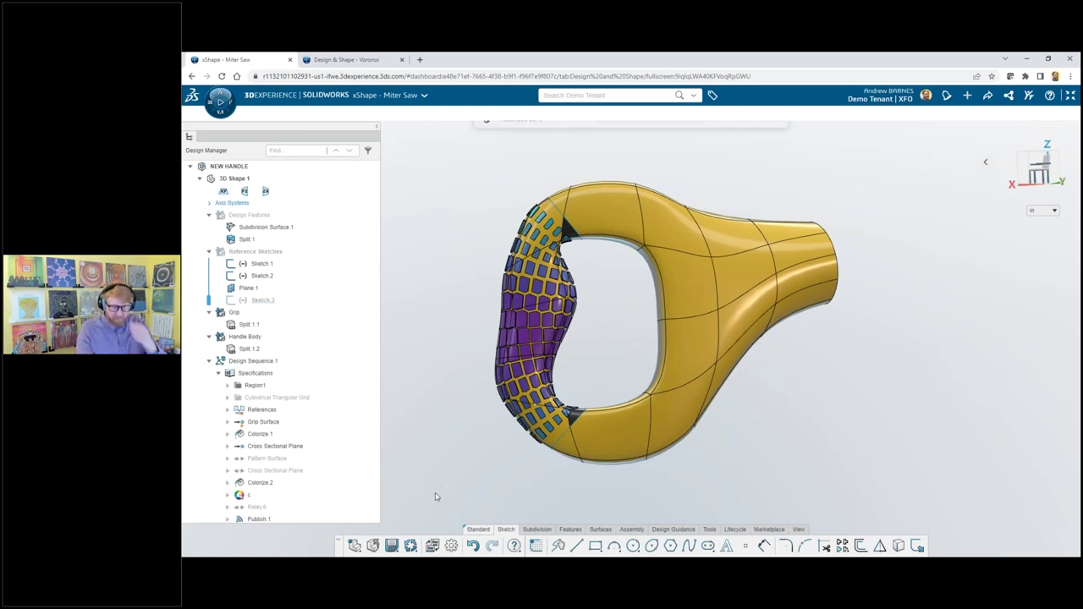
{"action": "left_click", "coordinate": [391, 545]}
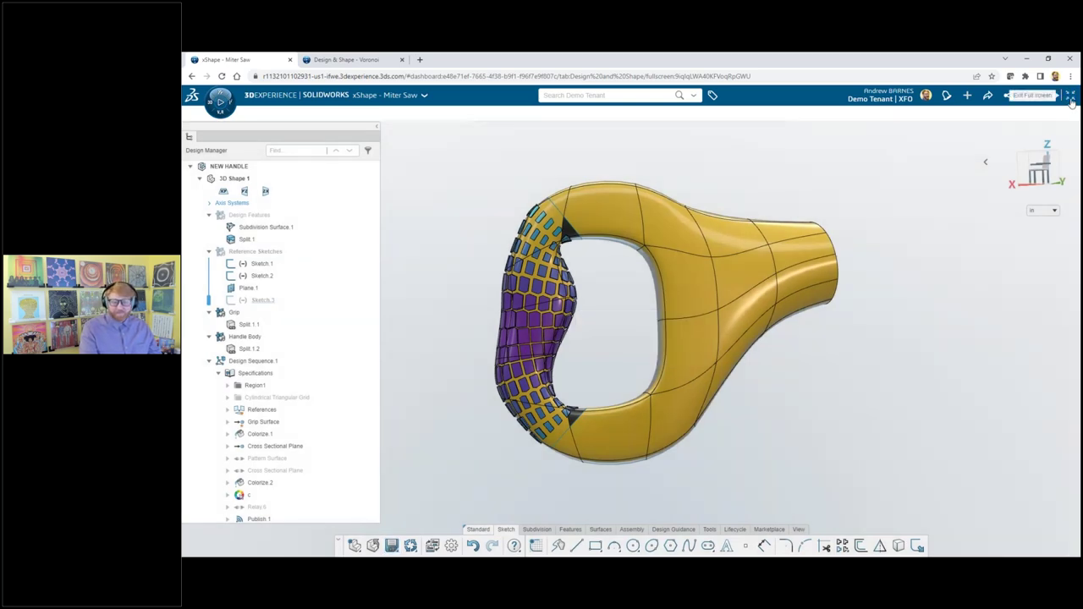
Step: Switch back to a full-screen xGenerative Design widget and refresh the model with the edited handle shape
{"action": "left_click", "coordinate": [1070, 100]}
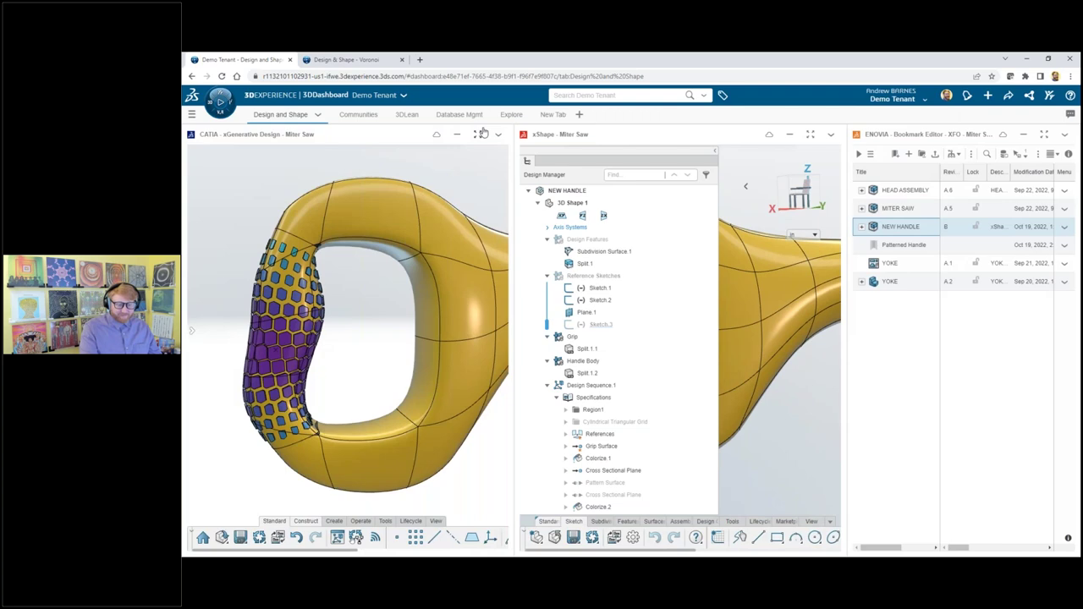
{"action": "left_click", "coordinate": [478, 133]}
{"action": "left_click", "coordinate": [402, 539]}
{"action": "left_click", "coordinate": [410, 494]}
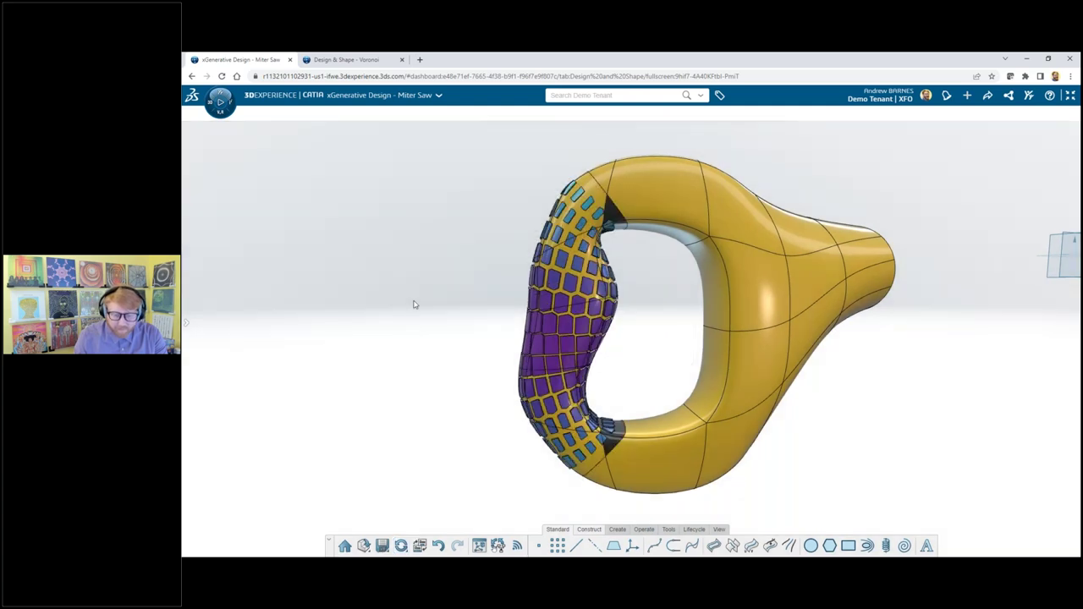
Step: Open the graph editor, move the collapsed Cylindrical Triangular Grid group lower in the graph, and expand it
{"action": "left_click", "coordinate": [478, 546]}
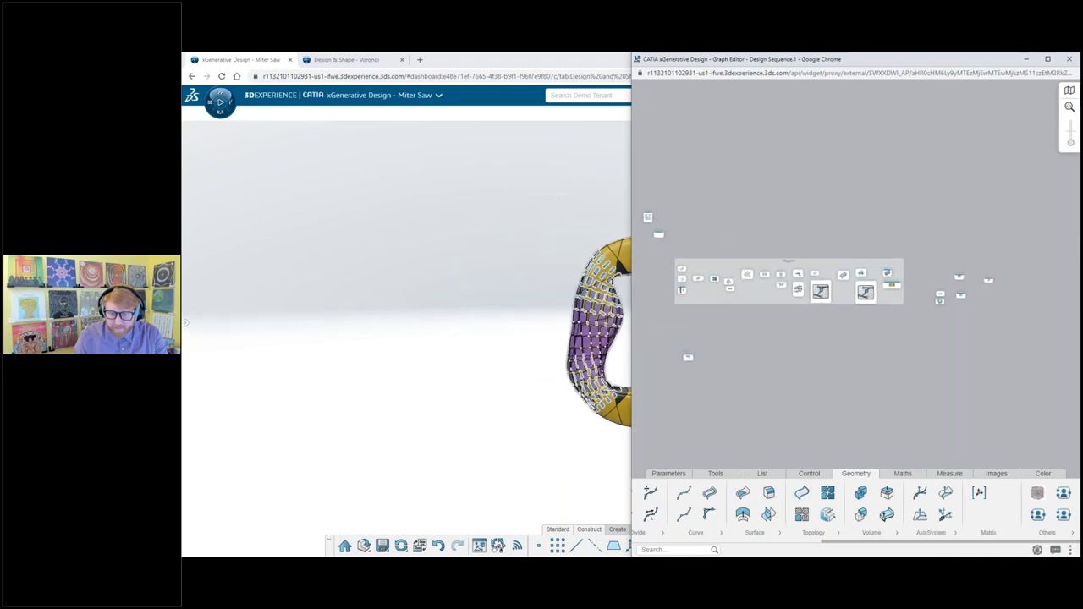
{"action": "scroll", "coordinate": [683, 315], "scroll_direction": "up", "scroll_amount": 5}
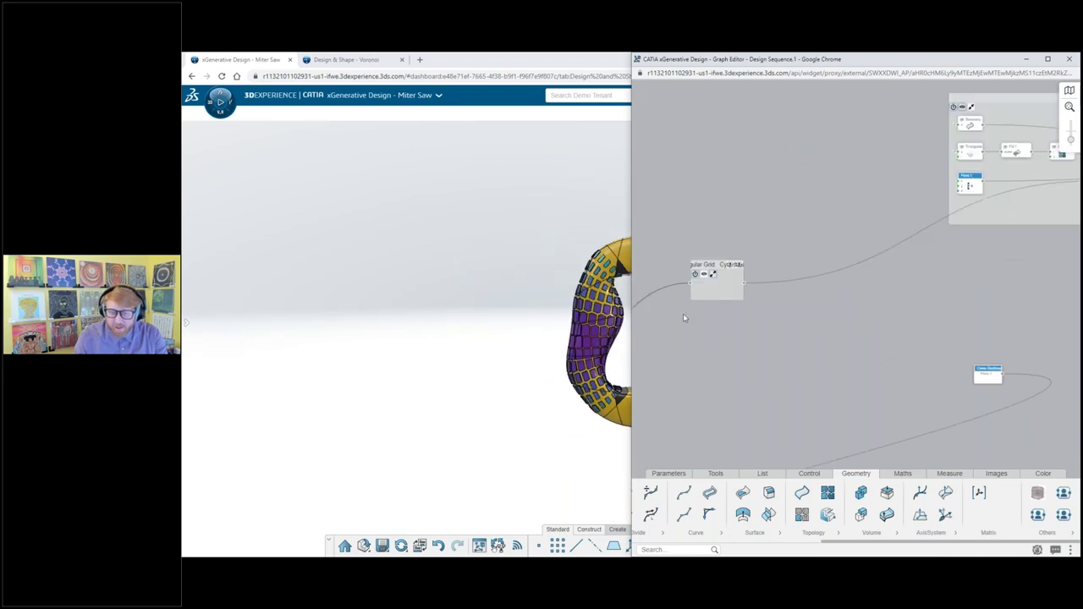
{"action": "left_click", "coordinate": [744, 237]}
{"action": "scroll", "coordinate": [755, 319], "scroll_direction": "down", "scroll_amount": 10}
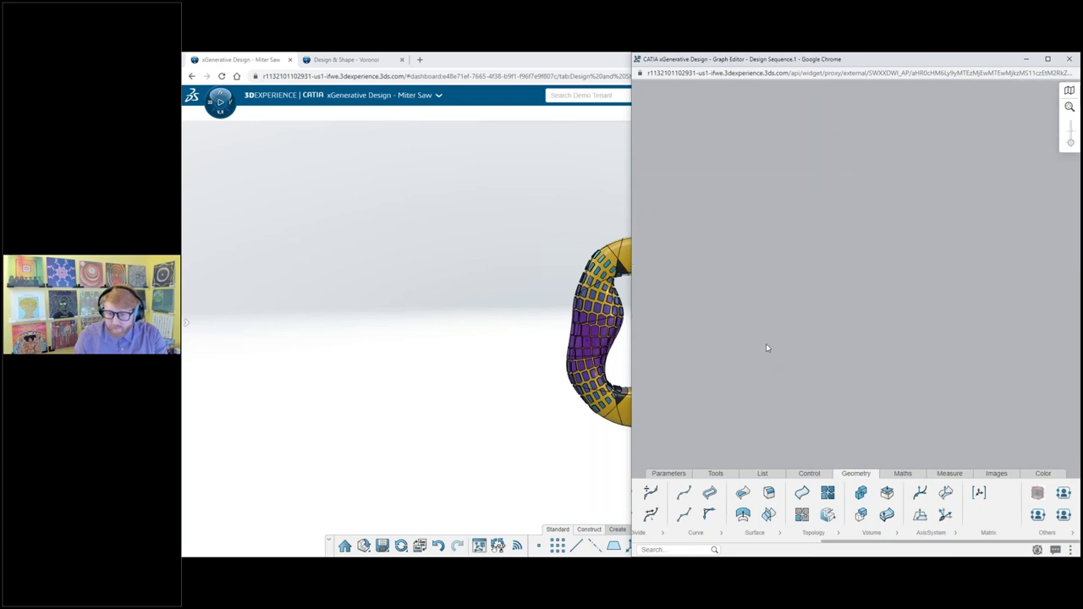
{"action": "scroll", "coordinate": [789, 196], "scroll_direction": "up", "scroll_amount": 2}
{"action": "scroll", "coordinate": [788, 196], "scroll_direction": "down", "scroll_amount": 5}
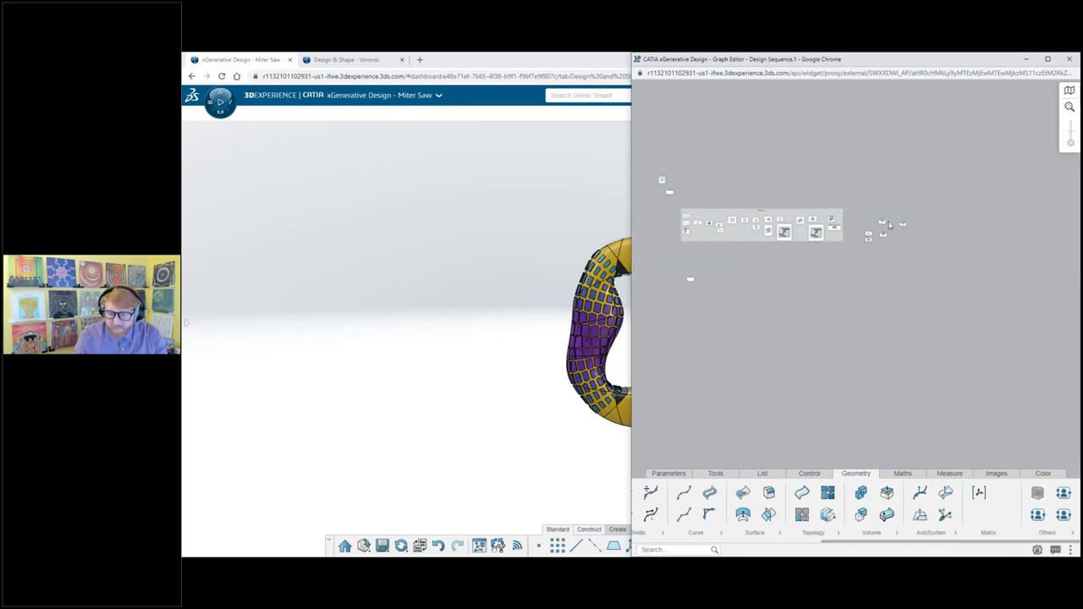
{"action": "scroll", "coordinate": [863, 280], "scroll_direction": "up", "scroll_amount": 6}
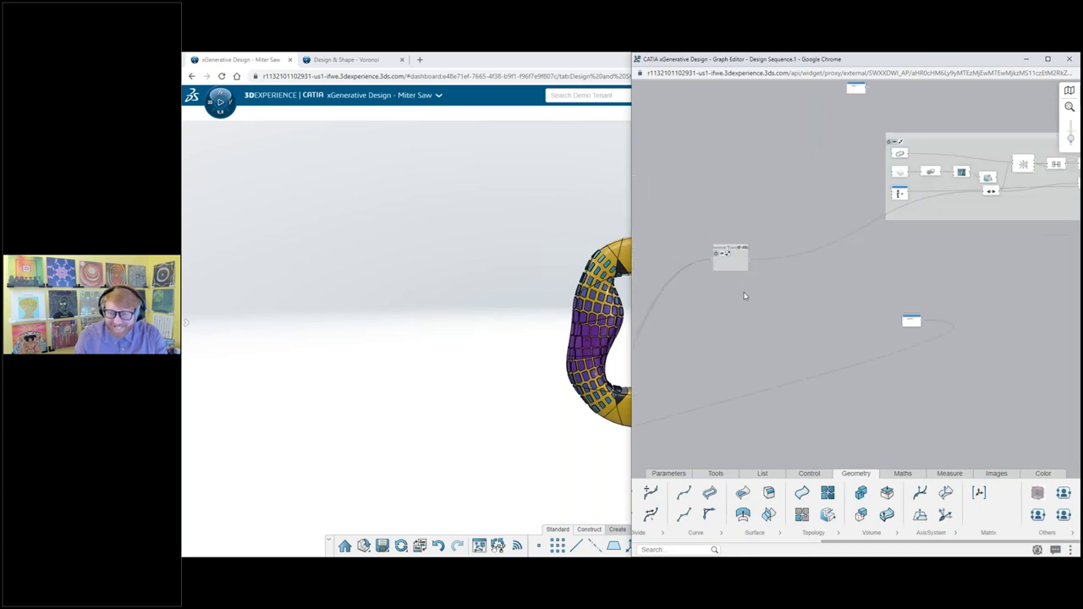
{"action": "left_click_drag", "start_coordinate": [714, 238], "coordinate": [752, 417]}
{"action": "scroll", "coordinate": [768, 324], "scroll_direction": "down", "scroll_amount": 2}
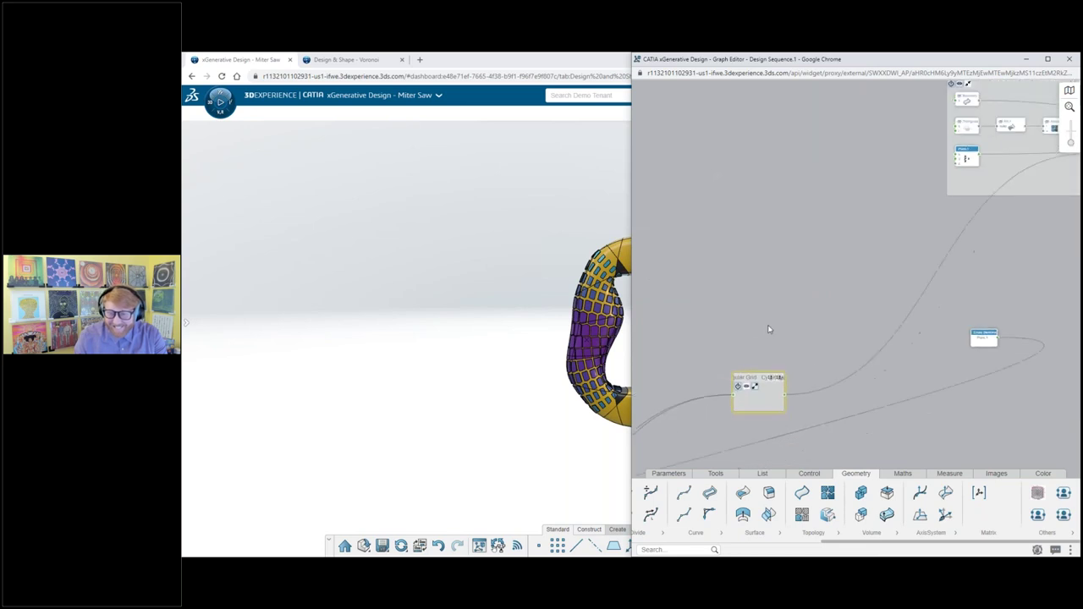
{"action": "scroll", "coordinate": [761, 393], "scroll_direction": "up", "scroll_amount": 3}
{"action": "middle_click_drag", "start_coordinate": [761, 394], "coordinate": [754, 293]}
{"action": "left_click", "coordinate": [745, 279]}
{"action": "scroll", "coordinate": [818, 331], "scroll_direction": "down", "scroll_amount": 3}
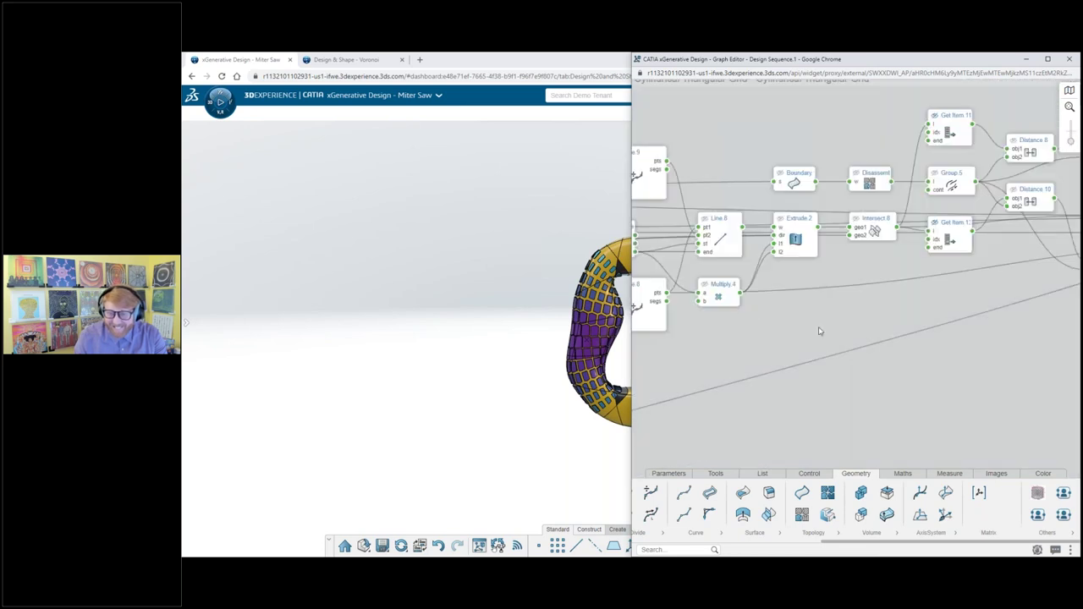
{"action": "scroll", "coordinate": [819, 332], "scroll_direction": "down", "scroll_amount": 3}
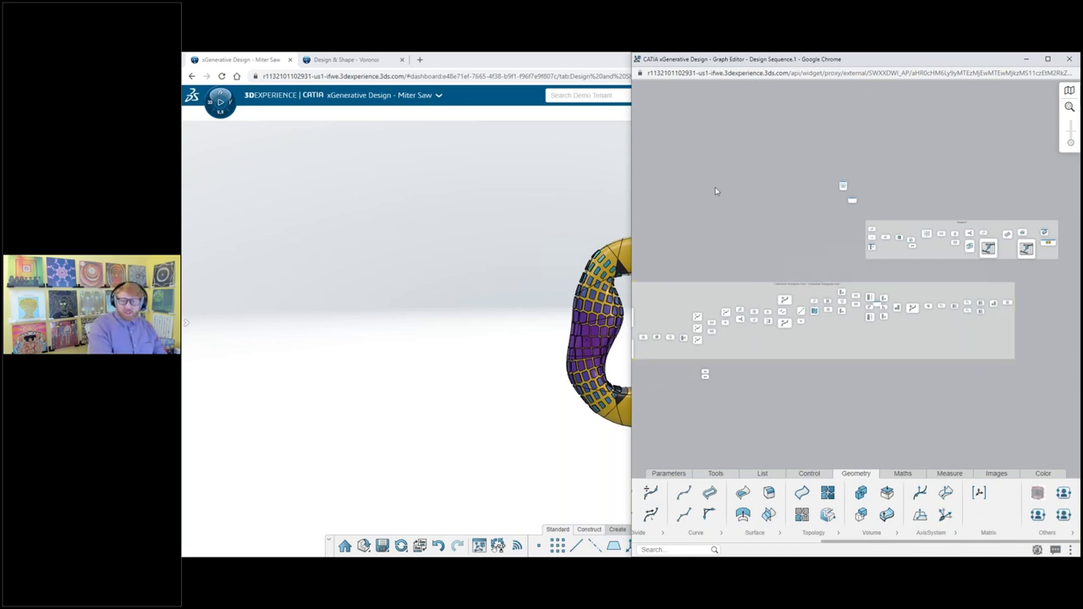
{"action": "type", "text": "asldkj"}
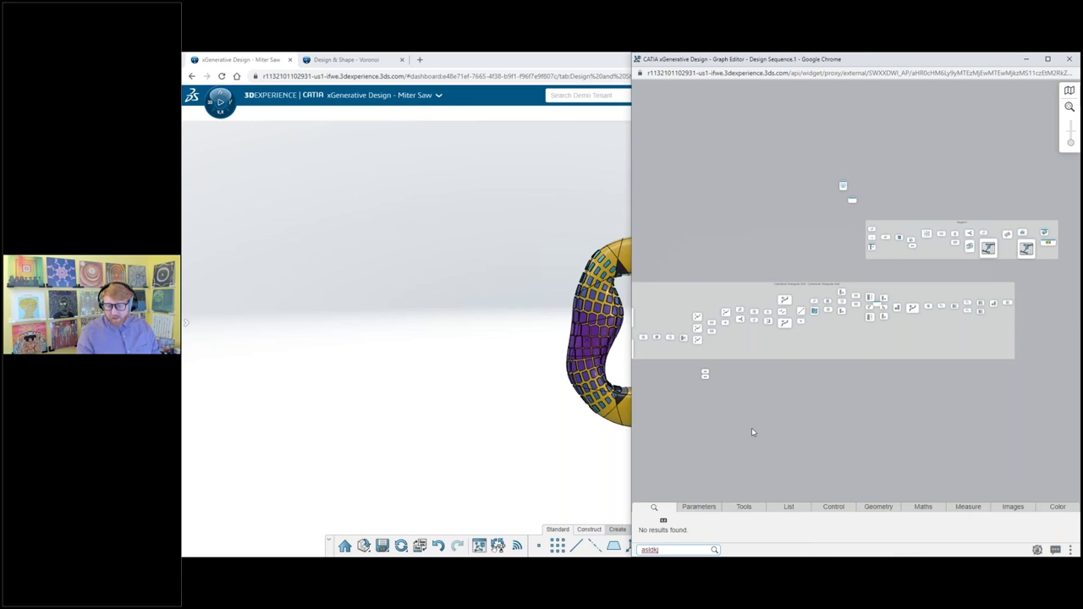
{"action": "double_click", "coordinate": [670, 550]}
{"action": "key", "text": "BackSpace"}
{"action": "double_click", "coordinate": [668, 186]}
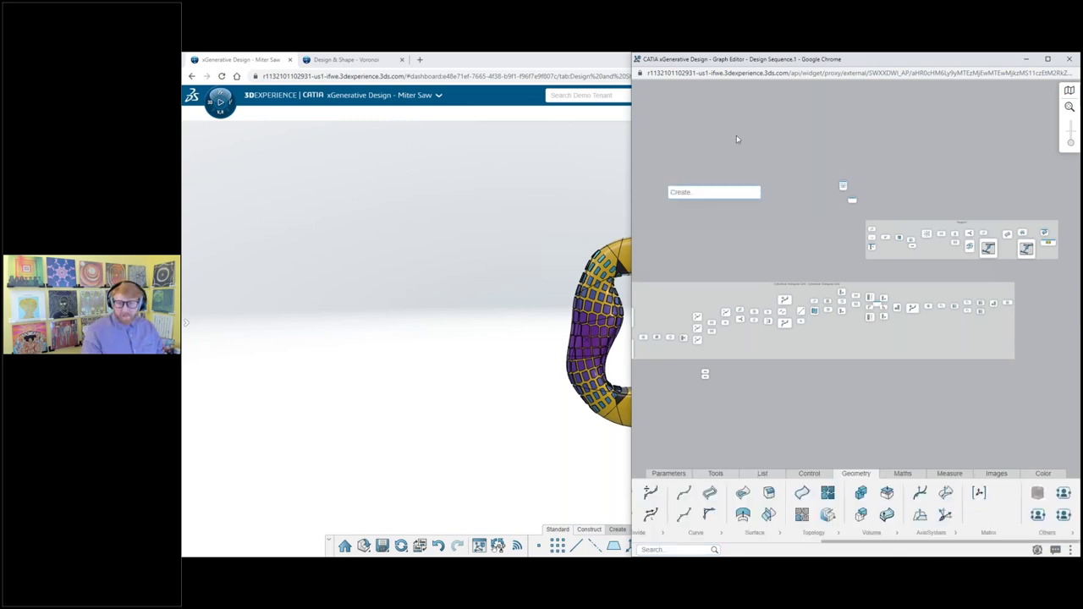
{"action": "left_click", "coordinate": [736, 137]}
{"action": "scroll", "coordinate": [912, 301], "scroll_direction": "down", "scroll_amount": 1}
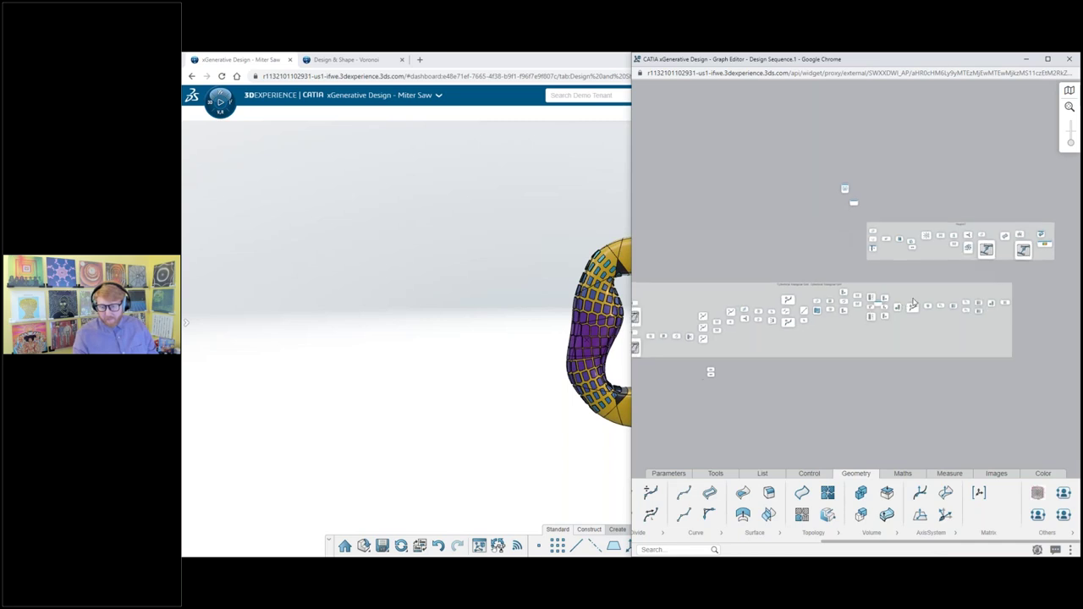
Step: Set the triangular grid group's Lengthwise Divisions to 26 and return to the 3D model to update the grip pattern
{"action": "scroll", "coordinate": [913, 303], "scroll_direction": "down", "scroll_amount": 2}
{"action": "scroll", "coordinate": [815, 346], "scroll_direction": "up", "scroll_amount": 5}
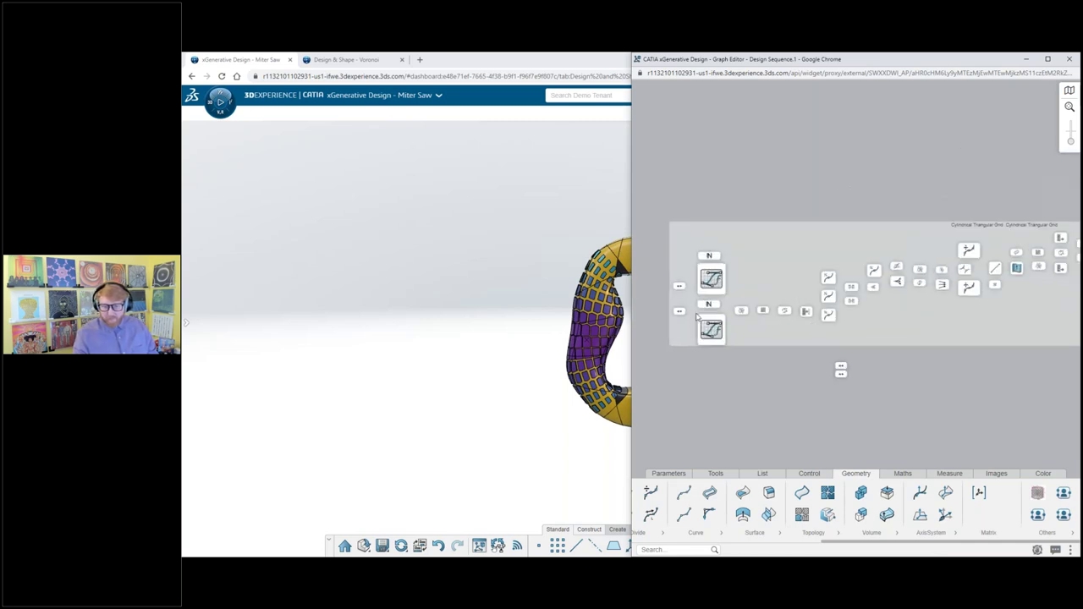
{"action": "scroll", "coordinate": [697, 316], "scroll_direction": "up", "scroll_amount": 5}
{"action": "double_click", "coordinate": [775, 308]}
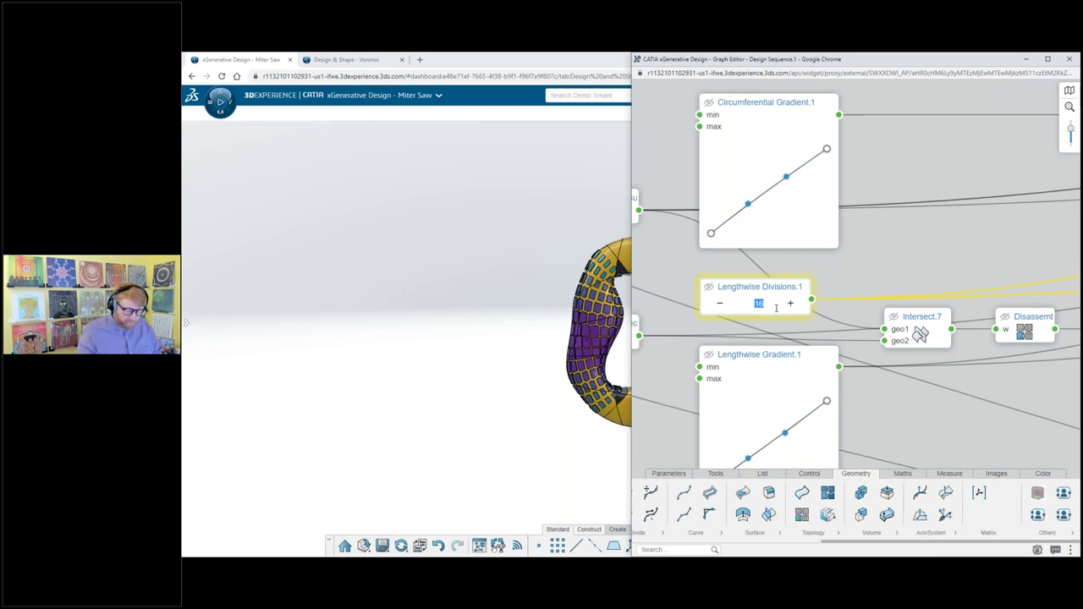
{"action": "type", "text": "26"}
{"action": "key", "text": "Return"}
{"action": "left_click", "coordinate": [548, 209]}
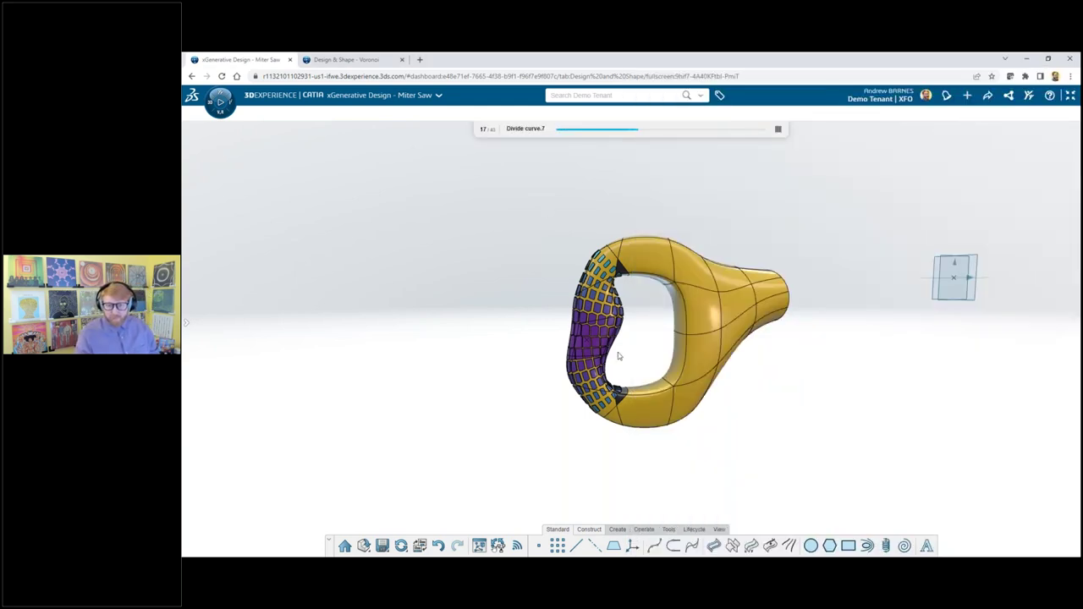
{"action": "scroll", "coordinate": [616, 356], "scroll_direction": "up", "scroll_amount": 4}
{"action": "scroll", "coordinate": [645, 335], "scroll_direction": "down", "scroll_amount": 1}
{"action": "scroll", "coordinate": [723, 221], "scroll_direction": "up", "scroll_amount": 1}
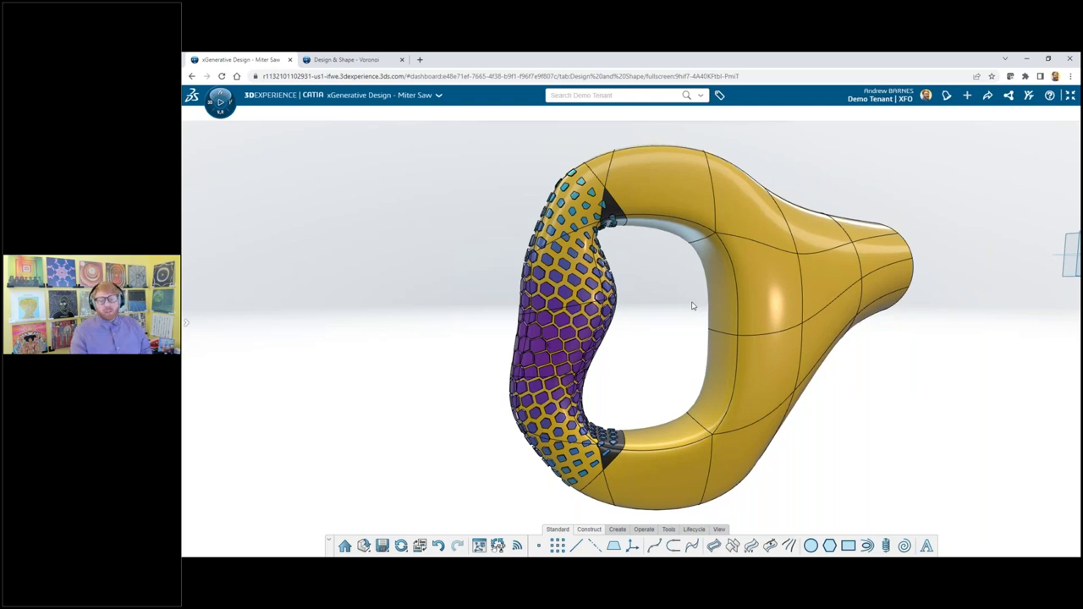
Step: Reopen the graph editor and add a Surface Sampling node in the empty area below the grid group
{"action": "left_click", "coordinate": [483, 546]}
{"action": "scroll", "coordinate": [484, 302], "scroll_direction": "down", "scroll_amount": 5}
{"action": "middle_click_drag", "start_coordinate": [501, 319], "coordinate": [517, 327]}
{"action": "scroll", "coordinate": [982, 241], "scroll_direction": "down", "scroll_amount": 3}
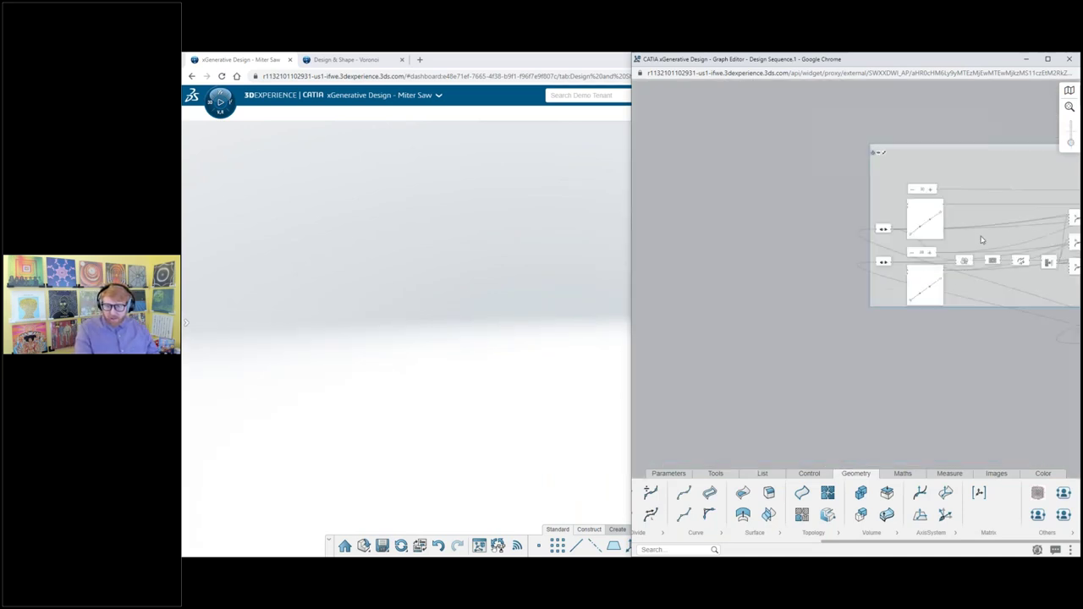
{"action": "scroll", "coordinate": [982, 240], "scroll_direction": "down", "scroll_amount": 3}
{"action": "scroll", "coordinate": [1022, 328], "scroll_direction": "up", "scroll_amount": 3}
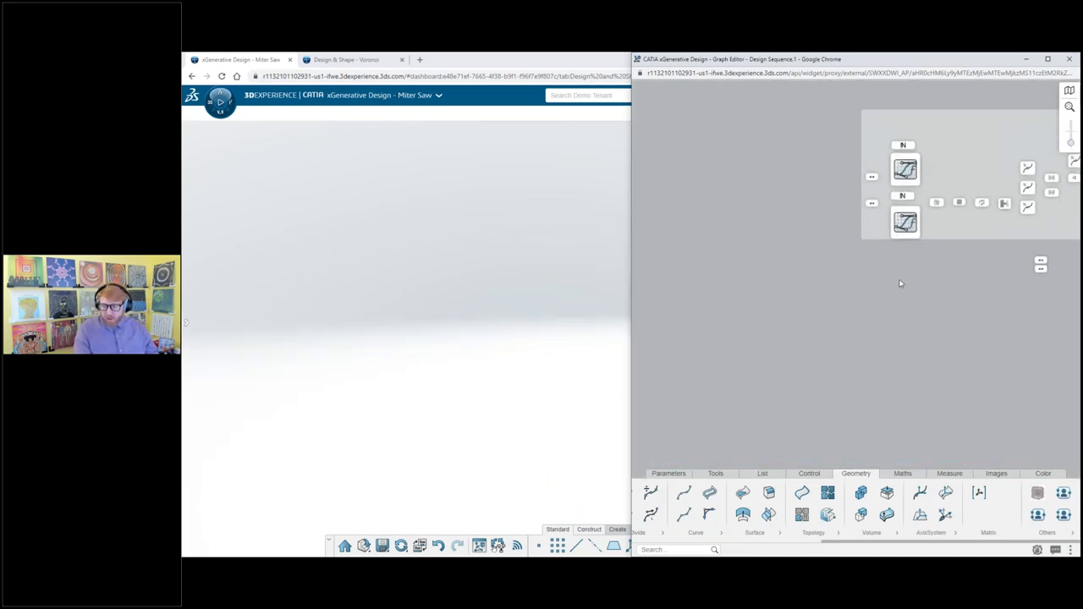
{"action": "double_click", "coordinate": [895, 284]}
{"action": "type", "text": "s"}
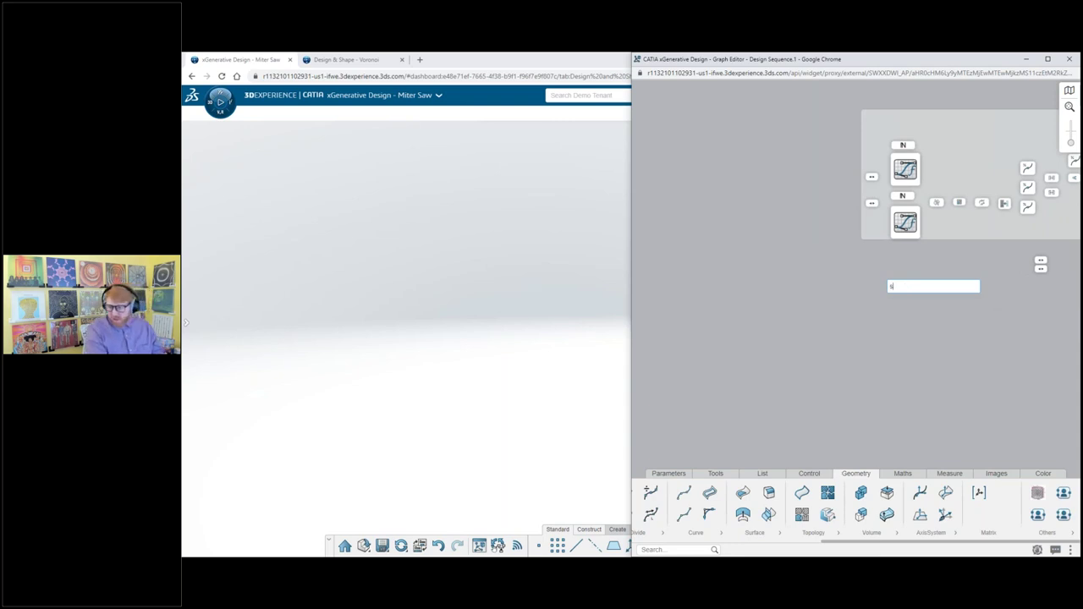
{"action": "type", "text": "amp"}
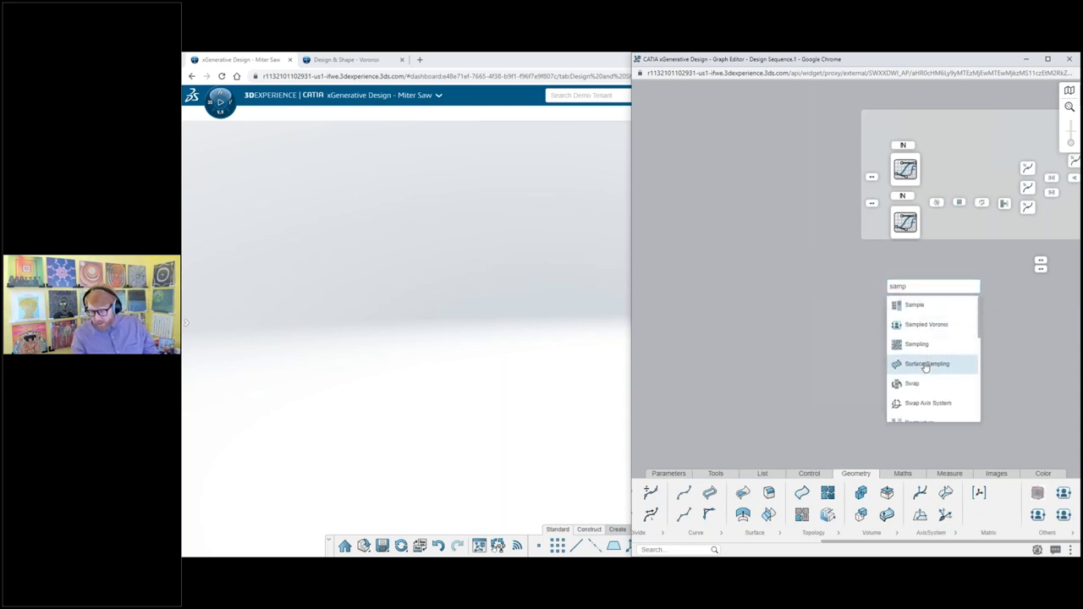
{"action": "left_click", "coordinate": [925, 365]}
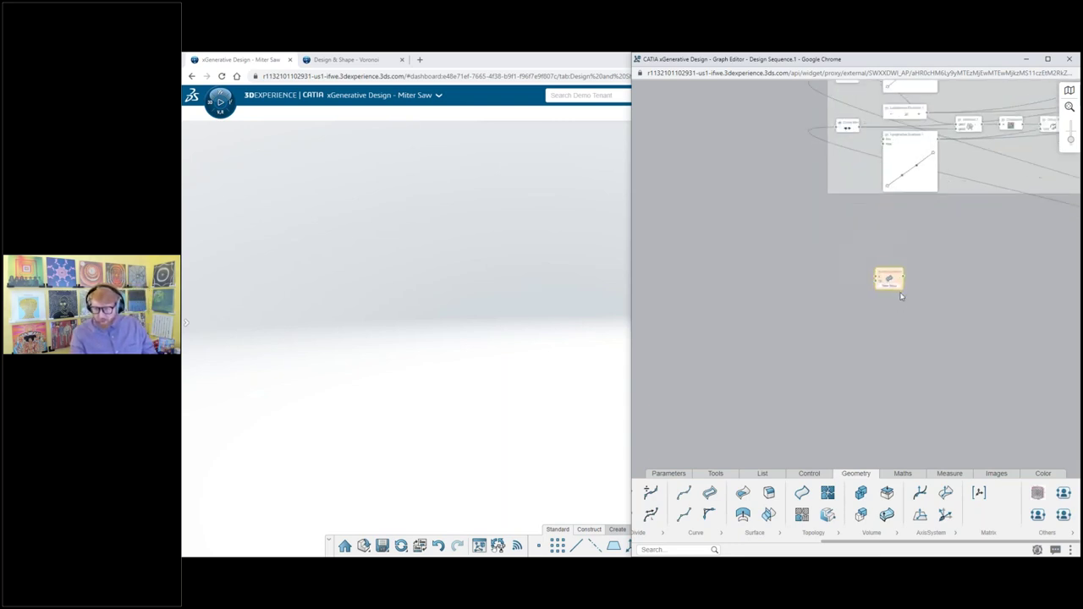
Step: Set the Surface Sampling node's number of points to 200 and connect its surface input to the favorite Grip Surface
{"action": "scroll", "coordinate": [901, 295], "scroll_direction": "up", "scroll_amount": 5}
{"action": "left_click", "coordinate": [839, 264]}
{"action": "type", "text": "00"}
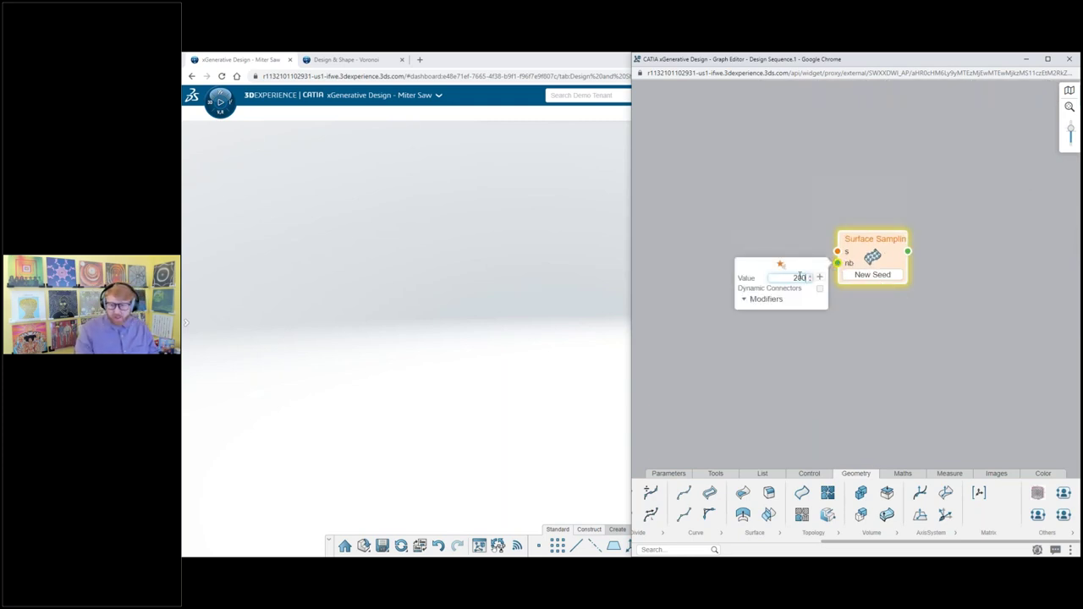
{"action": "left_click", "coordinate": [805, 225]}
{"action": "left_click", "coordinate": [837, 253]}
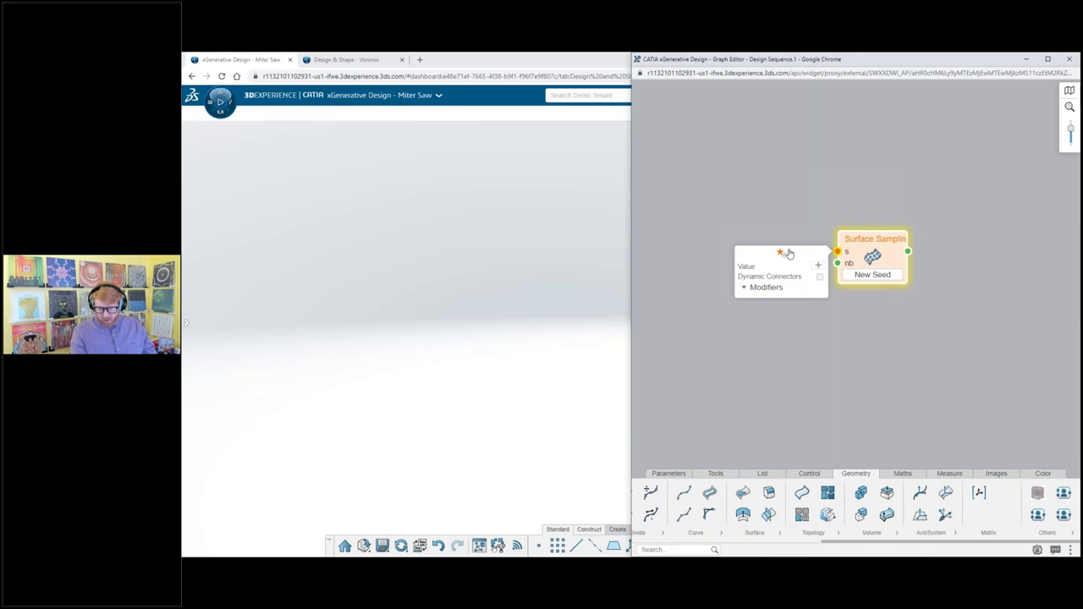
{"action": "left_click", "coordinate": [785, 252]}
{"action": "left_click", "coordinate": [772, 338]}
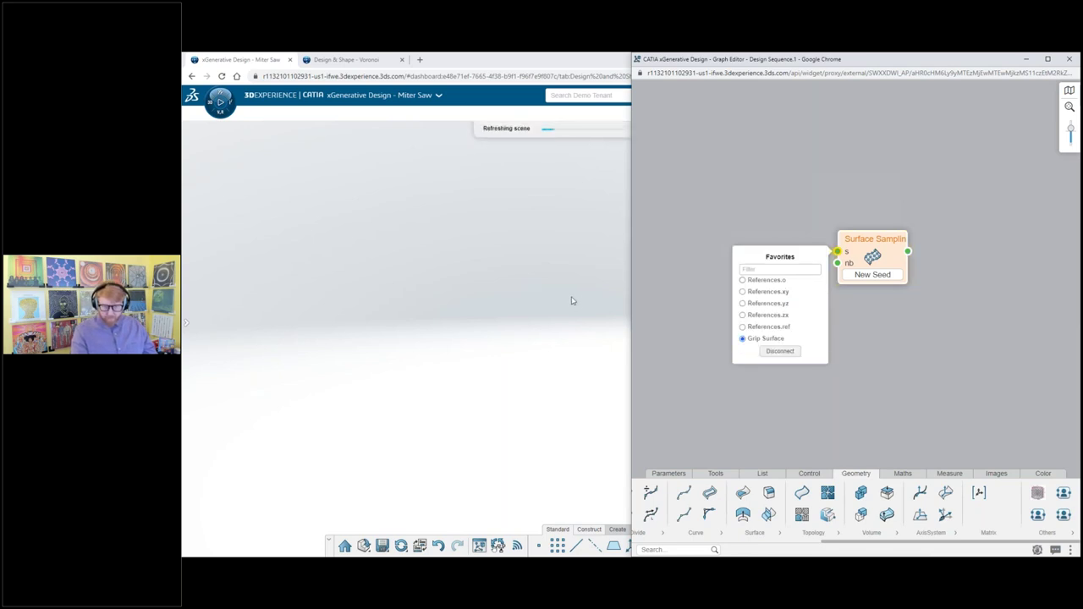
Step: Select the sampled points on the grip in the 3D model and examine their random distribution
{"action": "left_click", "coordinate": [572, 300]}
{"action": "scroll", "coordinate": [580, 320], "scroll_direction": "down", "scroll_amount": 2}
{"action": "scroll", "coordinate": [699, 359], "scroll_direction": "up", "scroll_amount": 4}
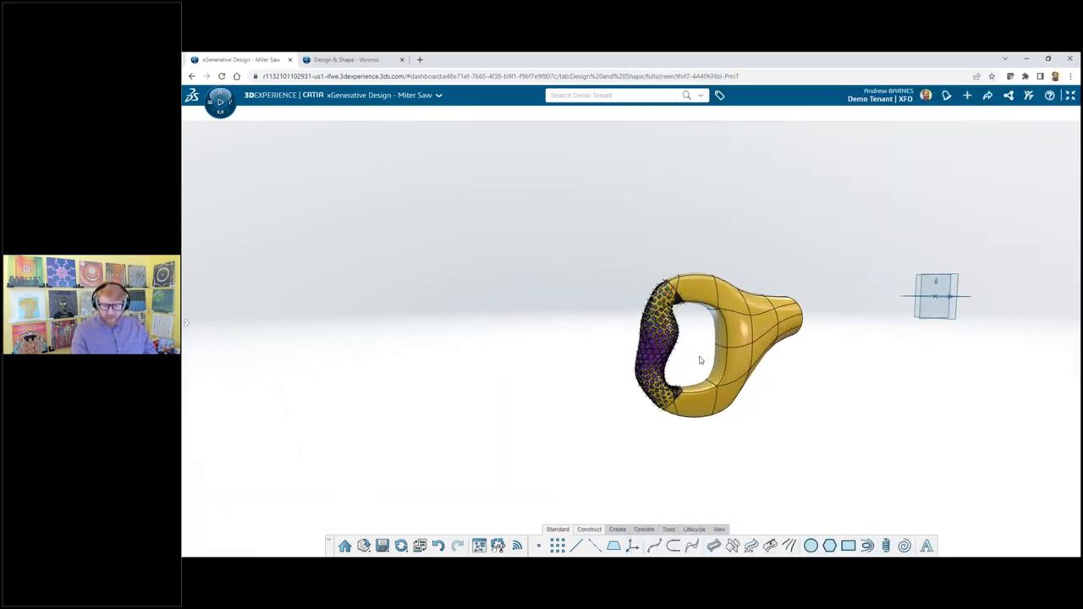
{"action": "scroll", "coordinate": [699, 360], "scroll_direction": "up", "scroll_amount": 5}
{"action": "left_click", "coordinate": [604, 191]}
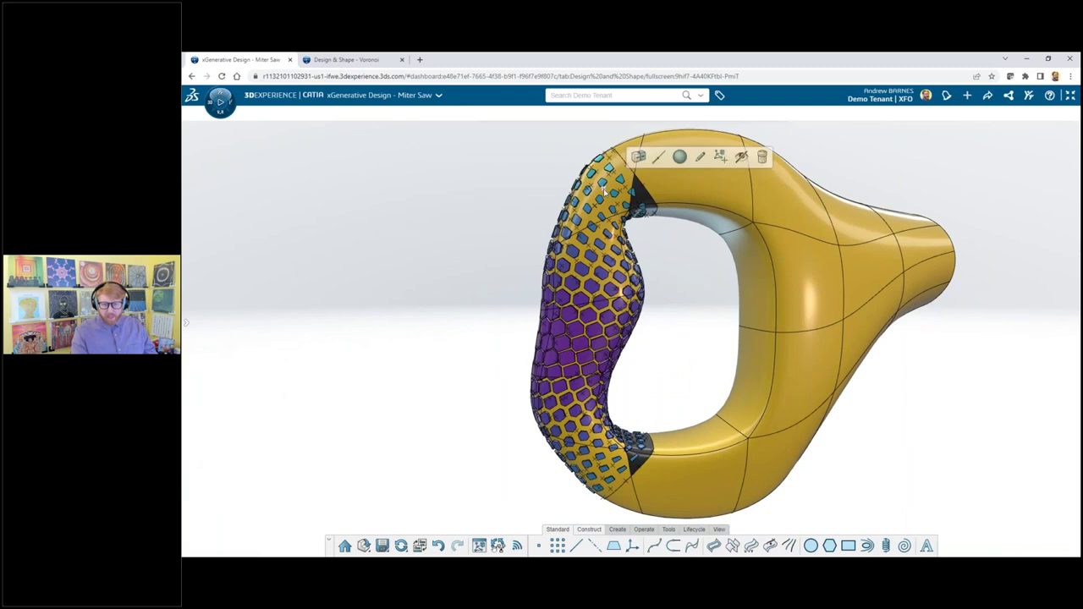
{"action": "scroll", "coordinate": [677, 328], "scroll_direction": "down", "scroll_amount": 2}
{"action": "middle_click_drag", "start_coordinate": [678, 327], "coordinate": [599, 322]}
{"action": "scroll", "coordinate": [599, 296], "scroll_direction": "up", "scroll_amount": 2}
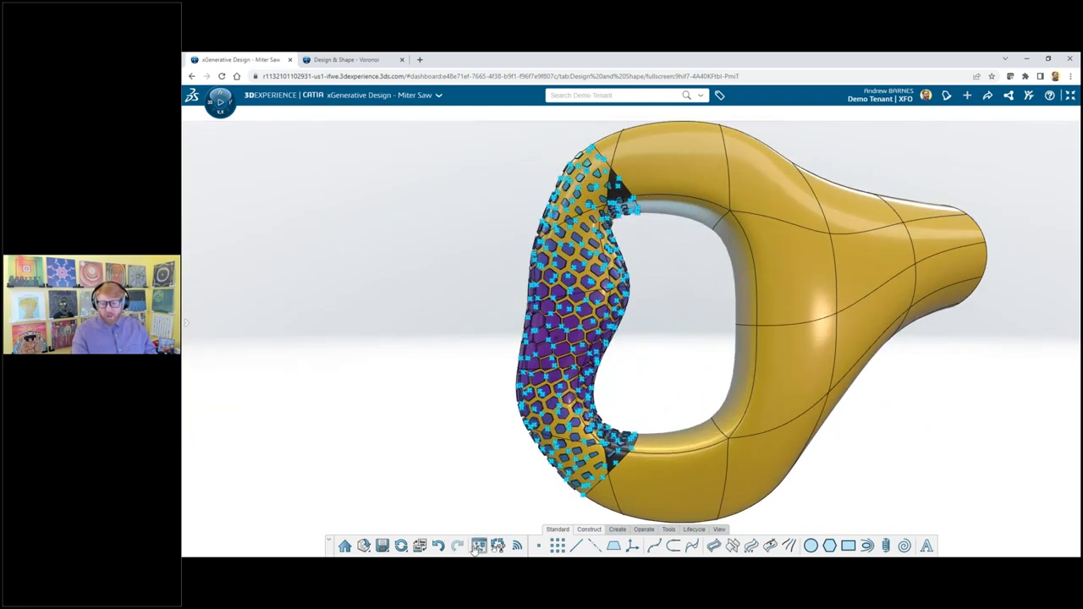
Step: Set the Surface Sampling node's number of points to 20 and select the node to highlight its points on the grip
{"action": "left_click", "coordinate": [478, 545]}
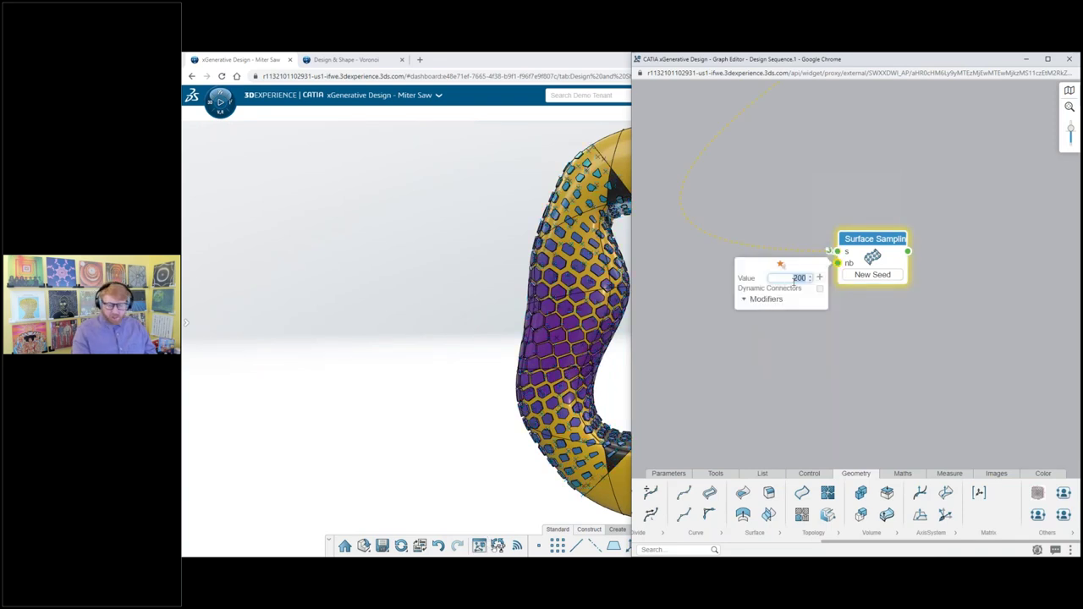
{"action": "type", "text": "20"}
{"action": "key", "text": "Return"}
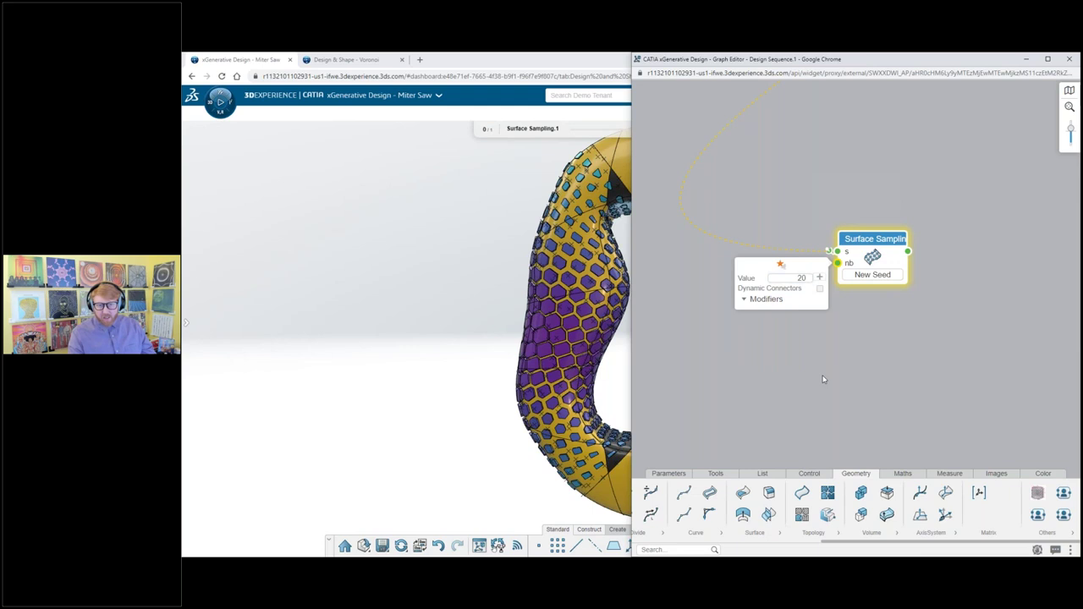
{"action": "left_click", "coordinate": [823, 379]}
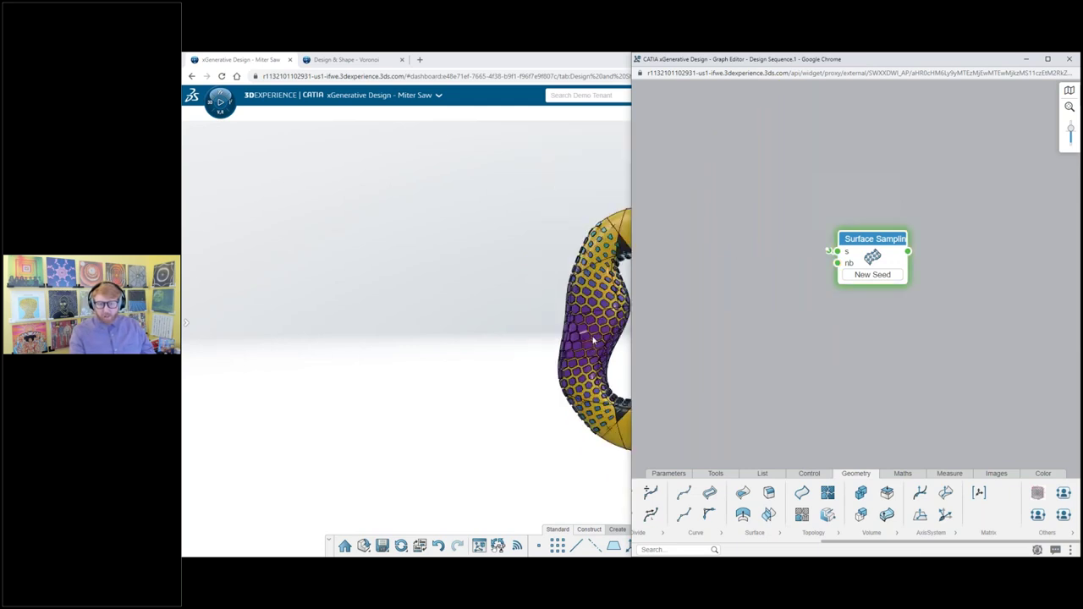
{"action": "left_click", "coordinate": [875, 235]}
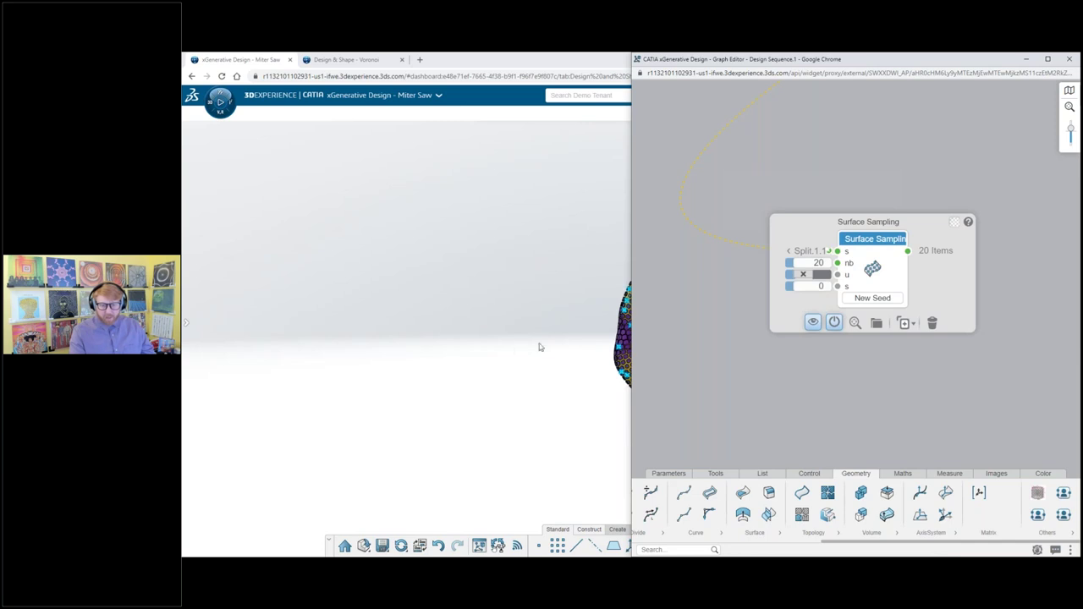
{"action": "middle_click_drag", "start_coordinate": [596, 339], "coordinate": [390, 347]}
{"action": "scroll", "coordinate": [416, 349], "scroll_direction": "up", "scroll_amount": 6}
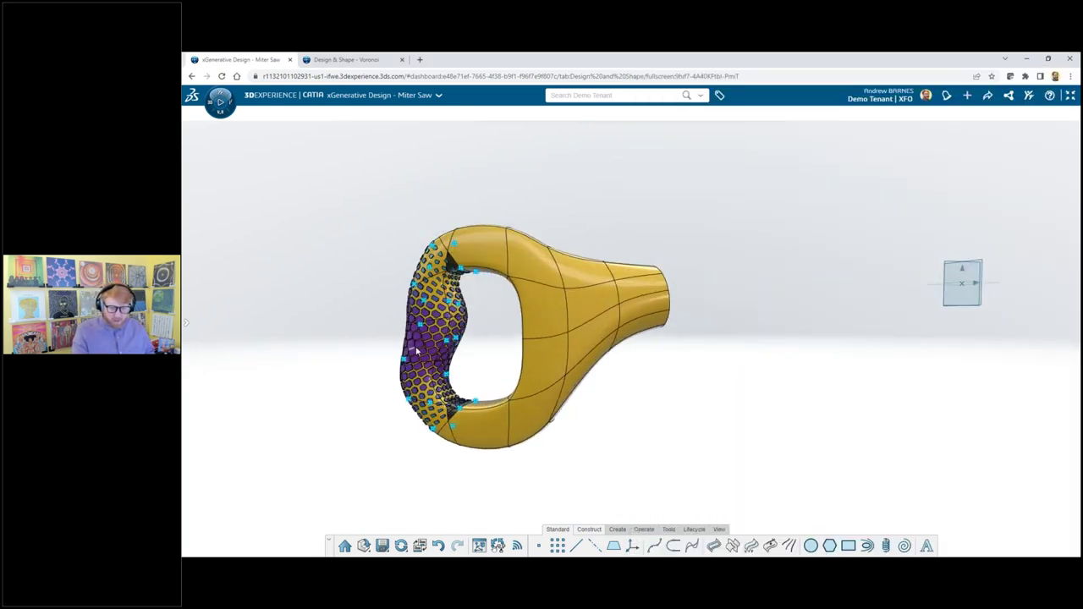
{"action": "scroll", "coordinate": [606, 333], "scroll_direction": "down", "scroll_amount": 2}
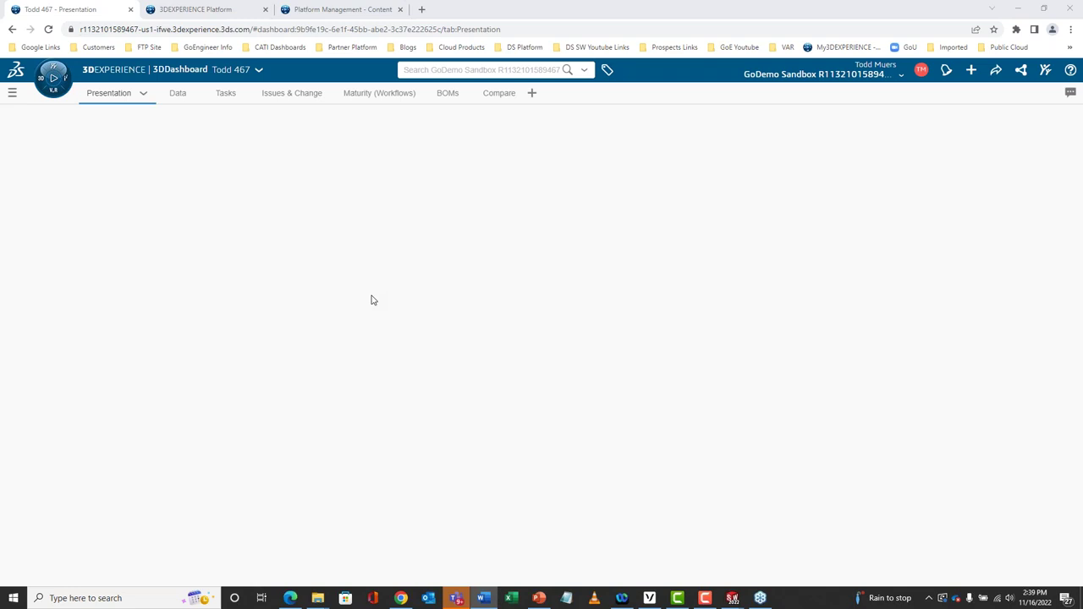
Step: Search the 3DEXPERIENCE platform for "user" from the 3DDashboard's Presentation page
{"action": "left_click", "coordinate": [152, 226]}
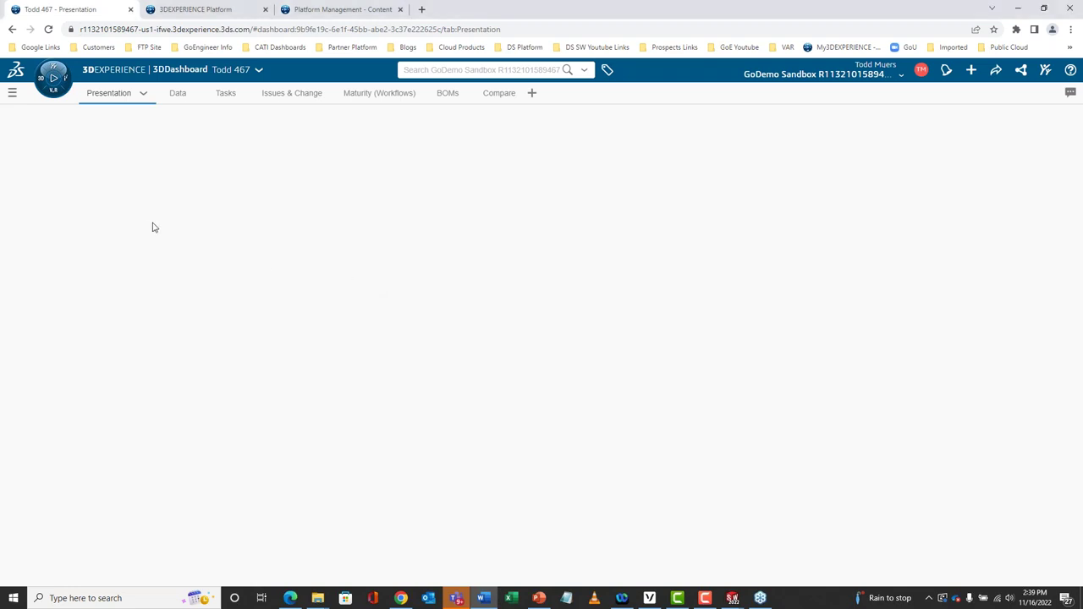
{"action": "left_click", "coordinate": [465, 70]}
{"action": "type", "text": "user"}
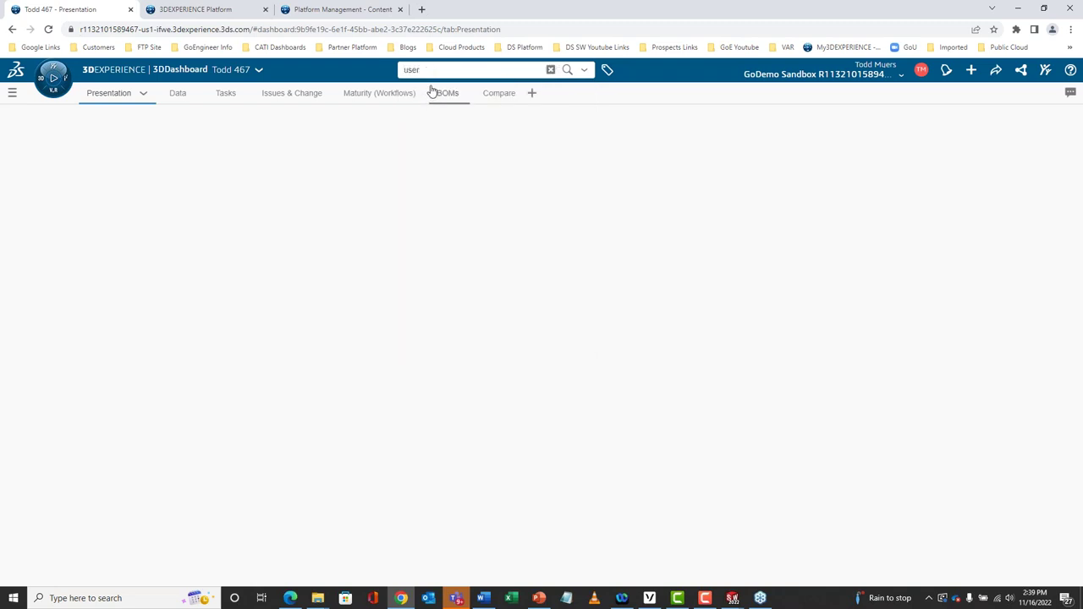
{"action": "key", "text": "Return"}
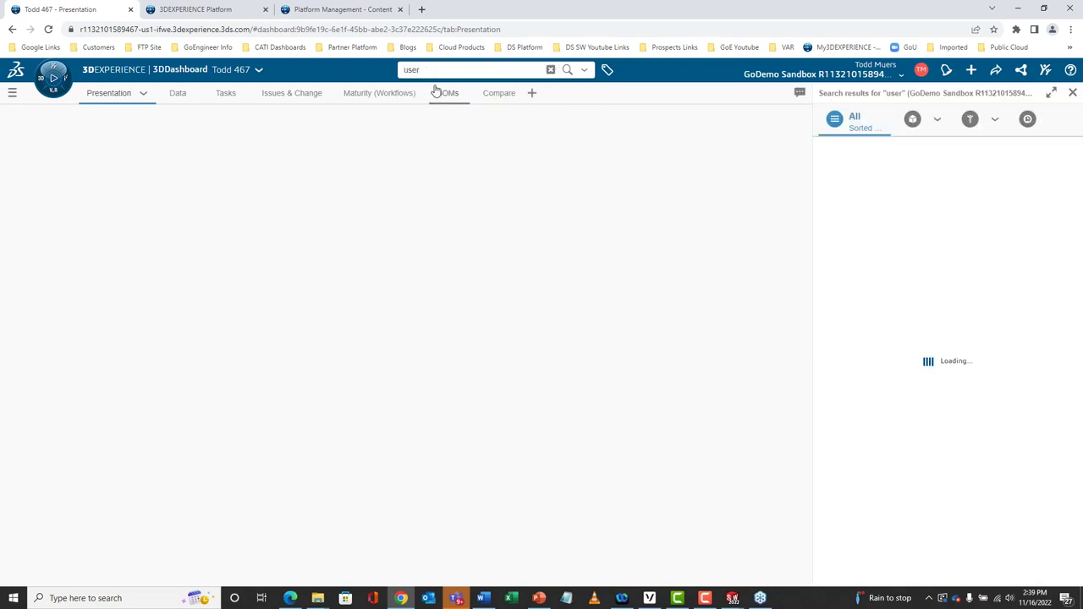
Step: Add the 3DPlay app to the Presentation page, load the User Group_221116a document into it, and close the search results
{"action": "left_click", "coordinate": [47, 85]}
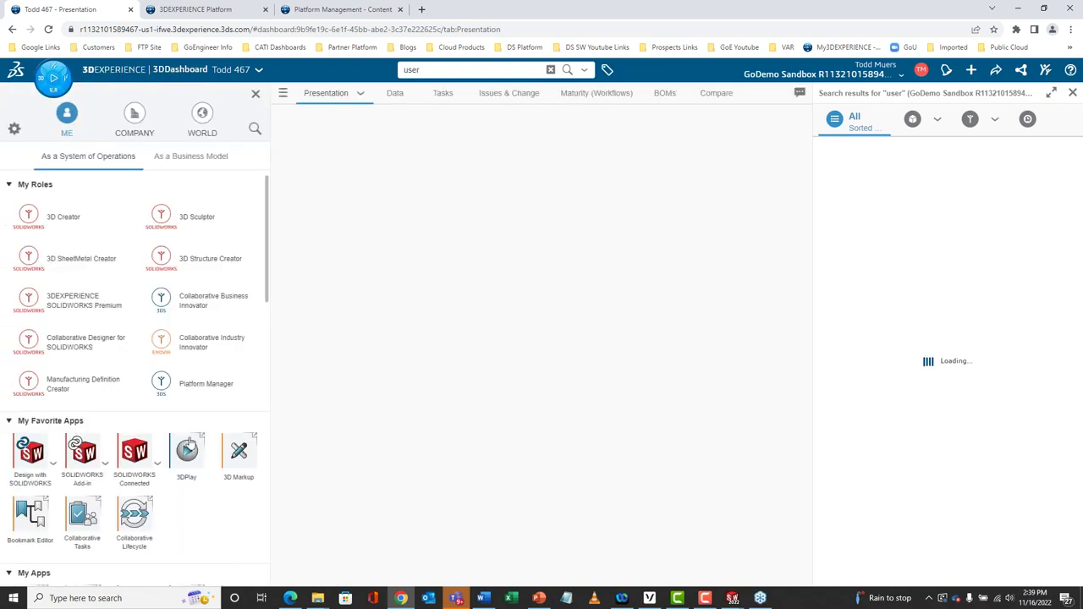
{"action": "left_click", "coordinate": [255, 94]}
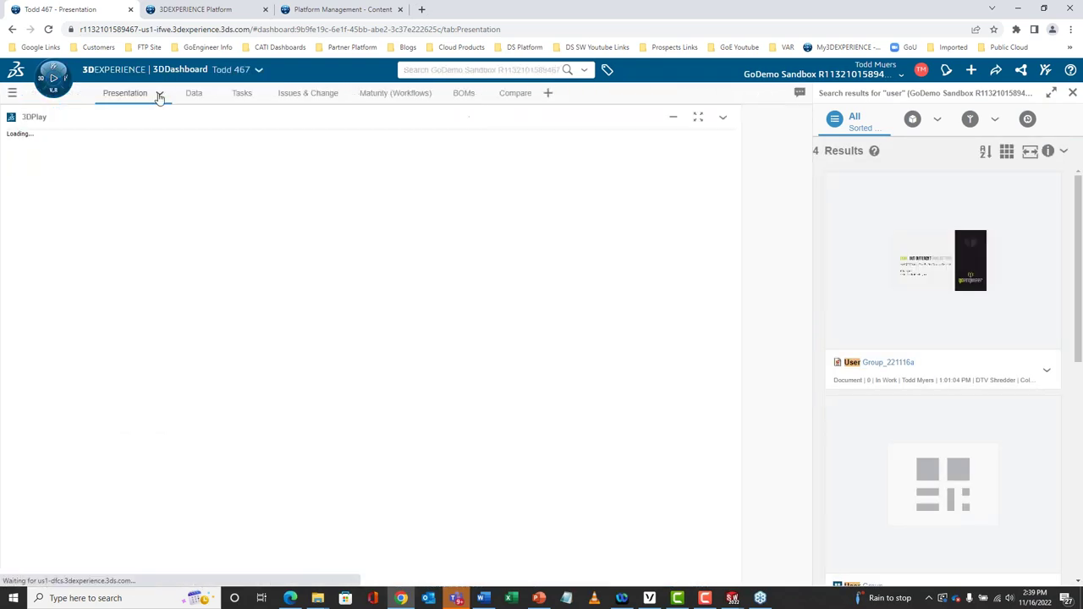
{"action": "left_click_drag", "start_coordinate": [939, 271], "coordinate": [468, 347]}
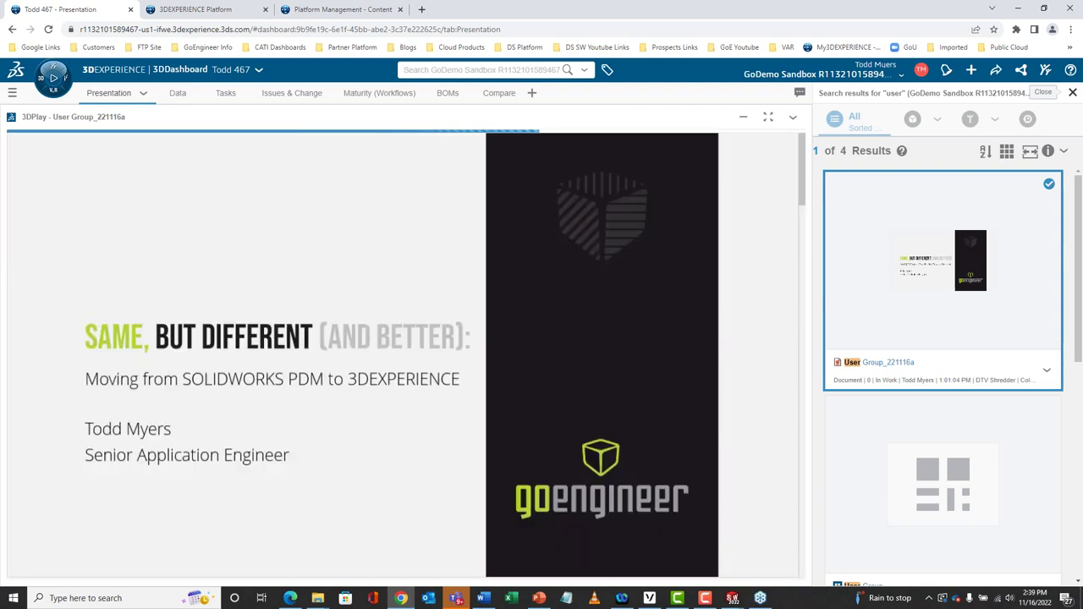
{"action": "left_click", "coordinate": [1071, 93]}
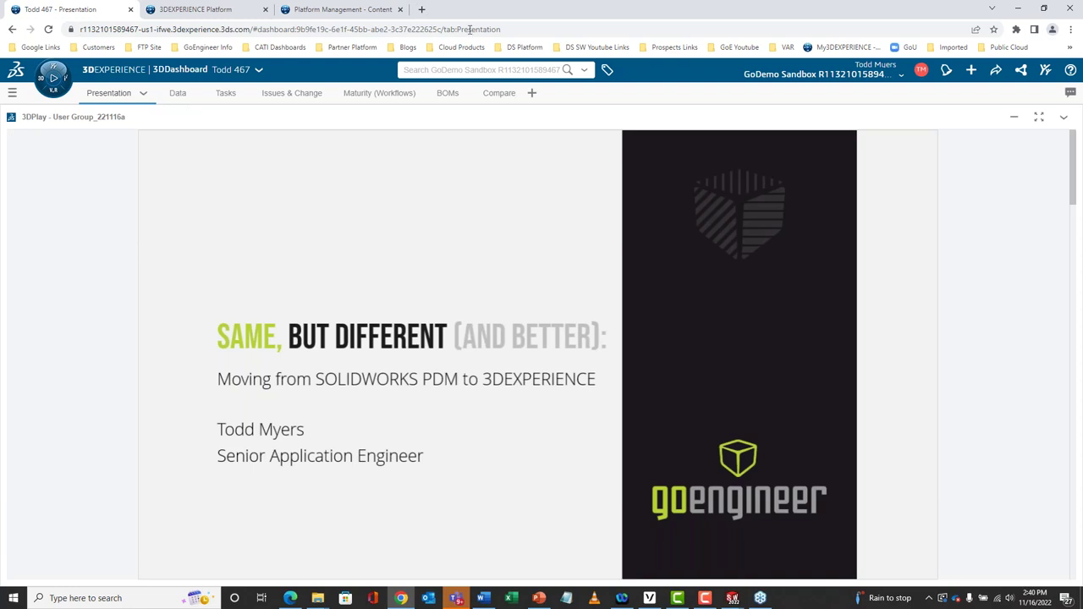
Step: Show the dashboard full screen and advance the presentation past the common PDM uses slide to the PDM vault screenshot
{"action": "key", "text": "F11"}
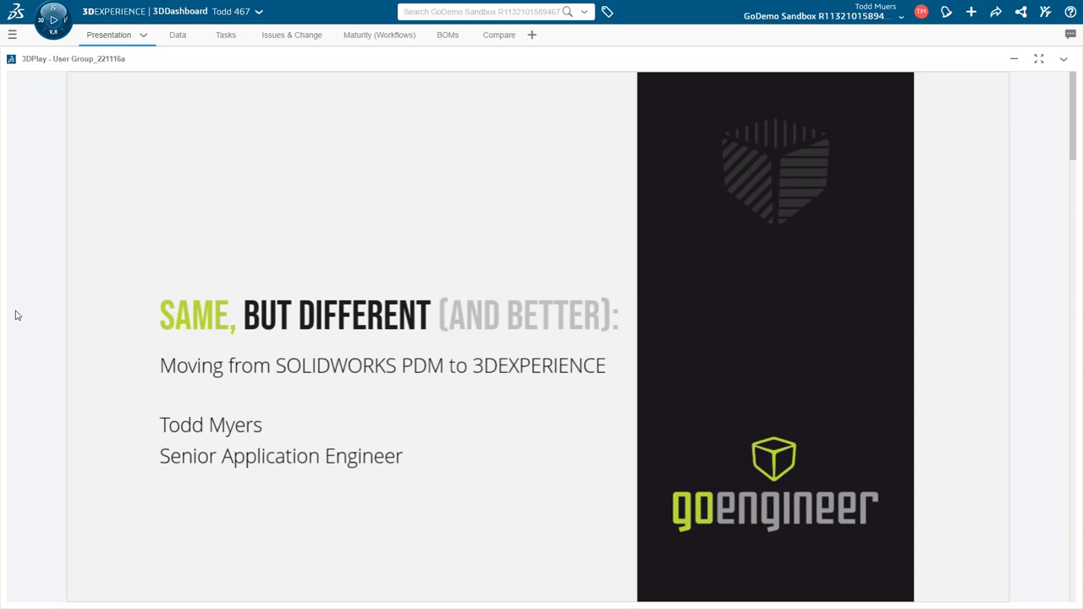
{"action": "key", "text": "Page_Down"}
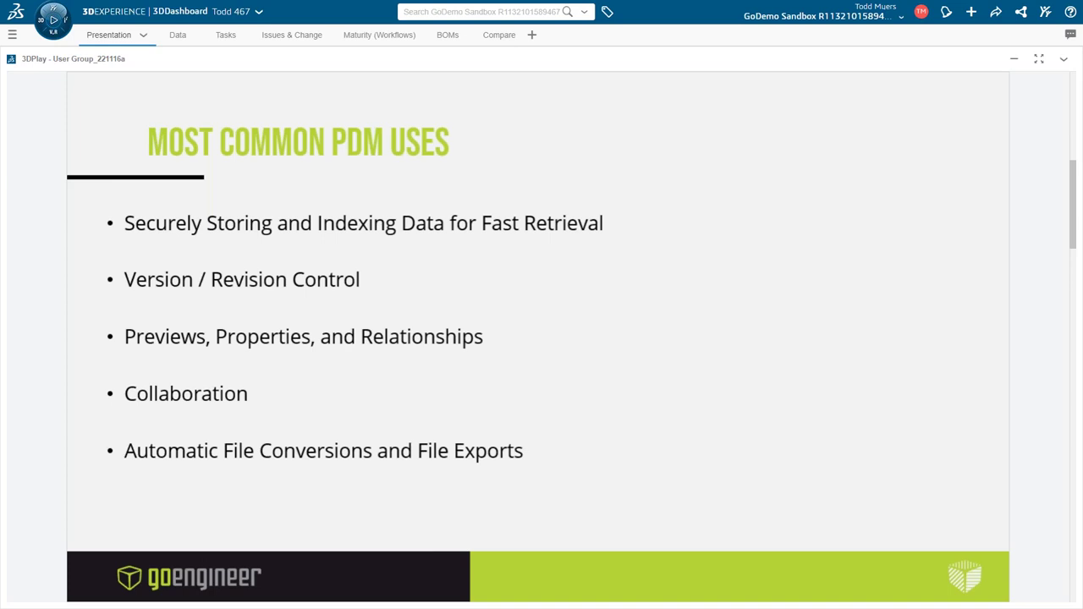
{"action": "key", "text": "Page_Down"}
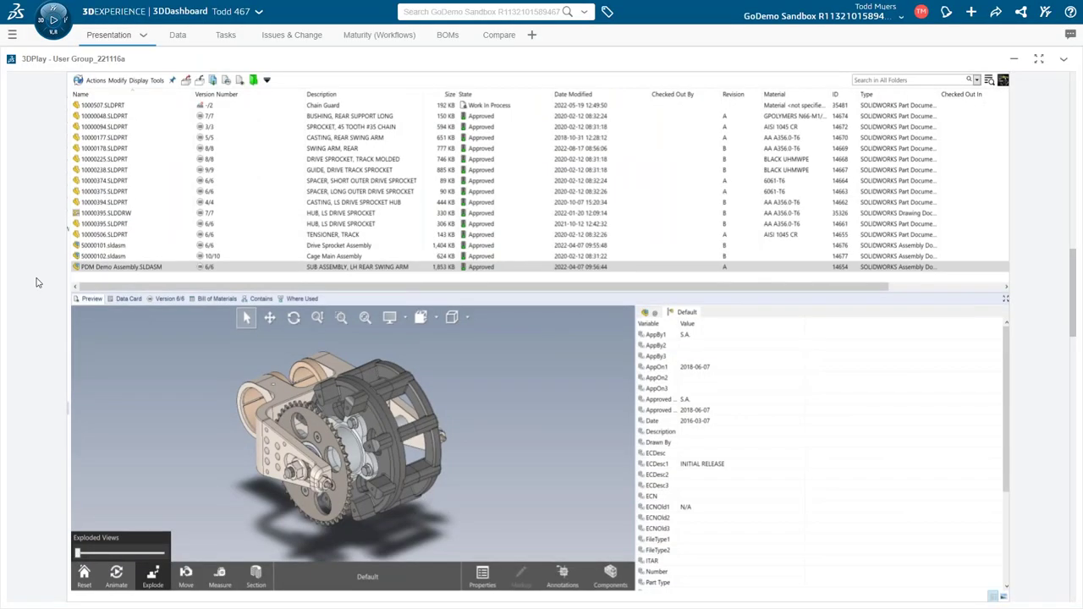
Step: Switch to the Data page, expand assembly 10000239 in the DTV Shredder bookmark, and load it into 3DPlay
{"action": "left_click", "coordinate": [177, 38]}
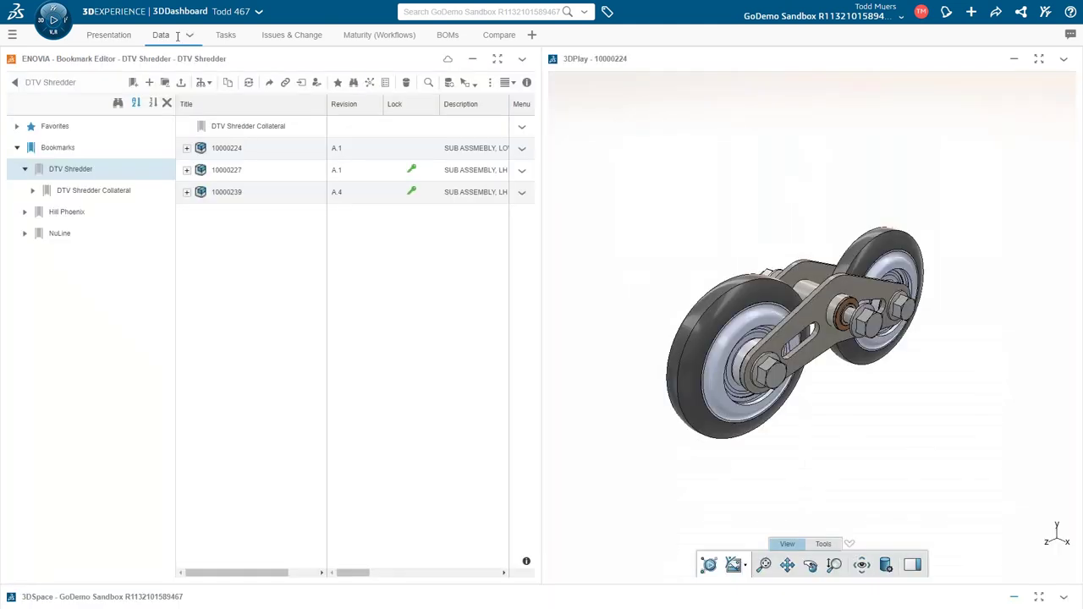
{"action": "left_click", "coordinate": [262, 152]}
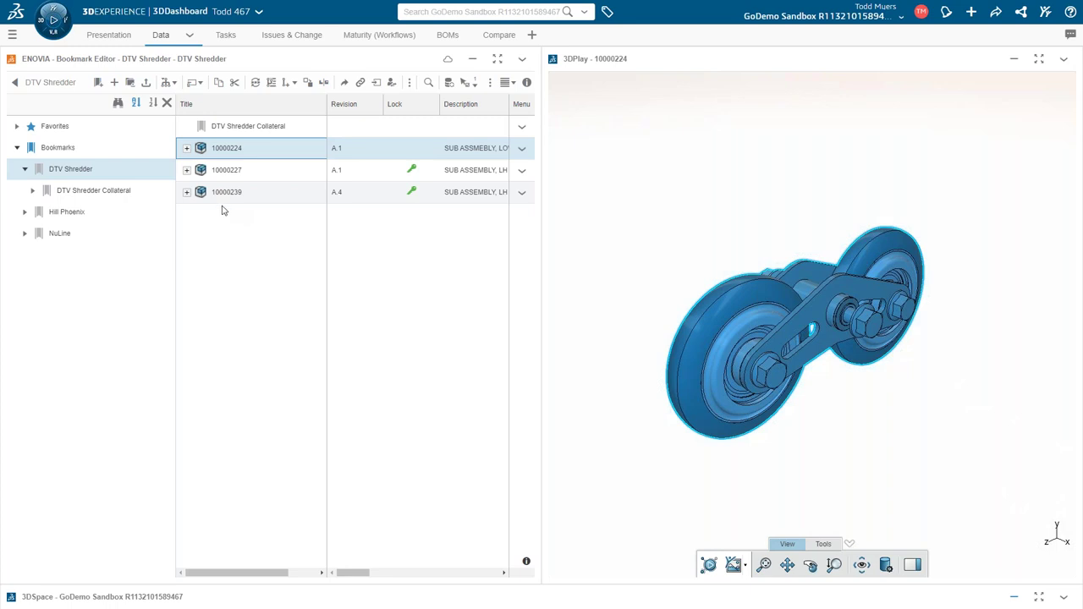
{"action": "left_click", "coordinate": [187, 192]}
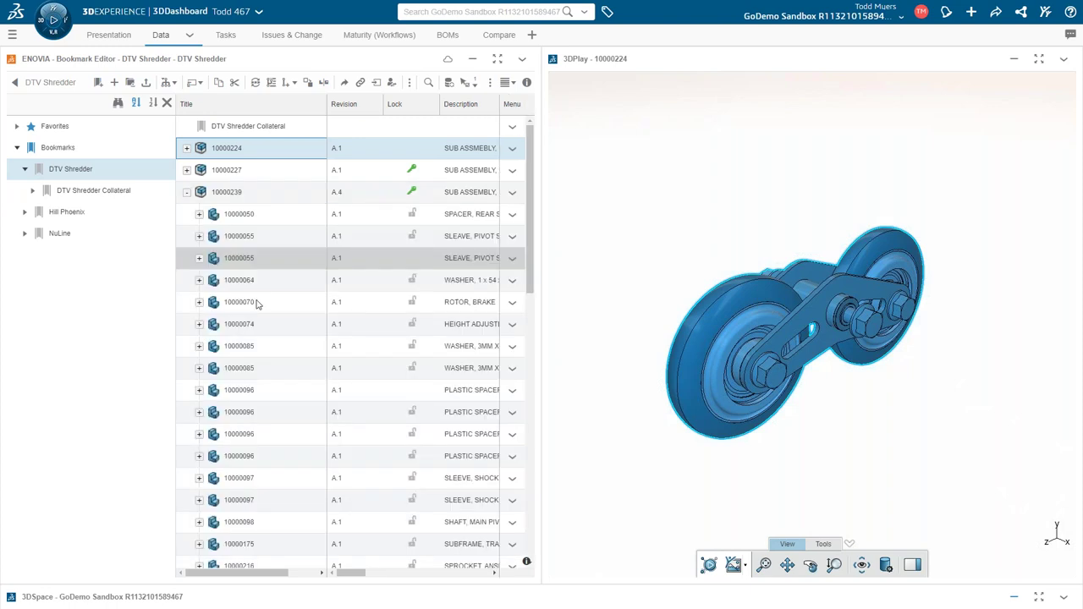
{"action": "left_click_drag", "start_coordinate": [228, 197], "coordinate": [696, 273]}
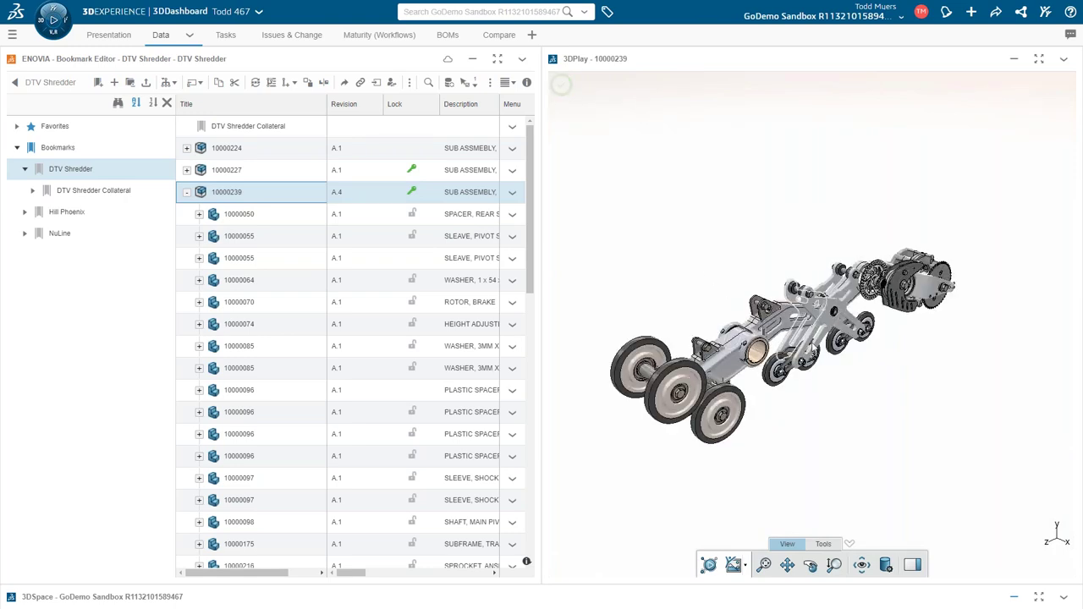
Step: Explode assembly 10000239 in 3DPlay, examine the separated components from several angles, and collapse the explosion completely
{"action": "middle_click_drag", "start_coordinate": [816, 303], "coordinate": [717, 295]}
{"action": "left_click_drag", "start_coordinate": [718, 295], "coordinate": [634, 392]}
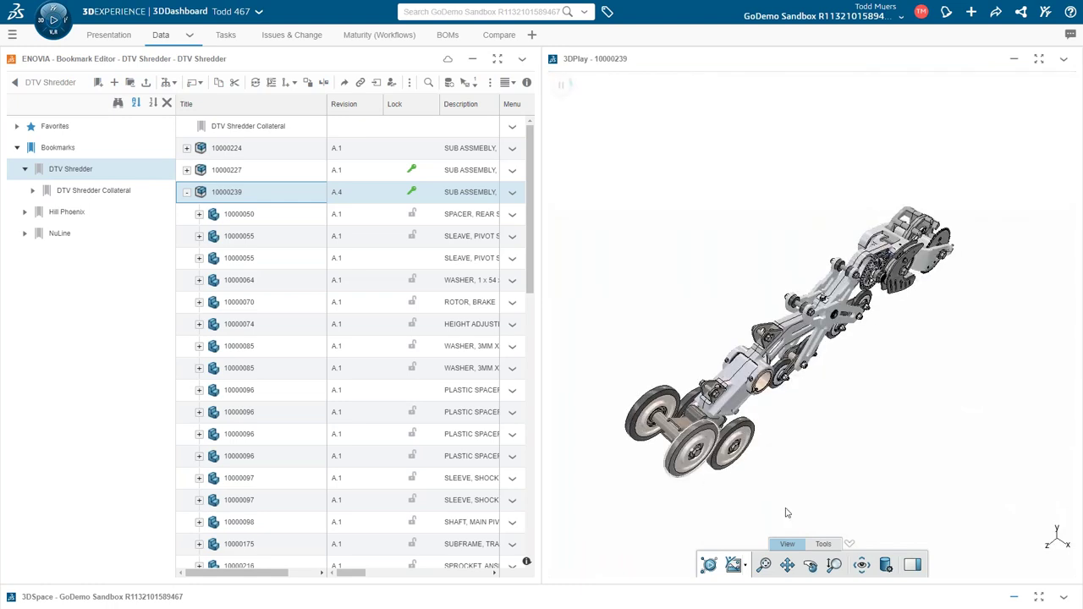
{"action": "left_click", "coordinate": [825, 545]}
{"action": "left_click", "coordinate": [789, 562]}
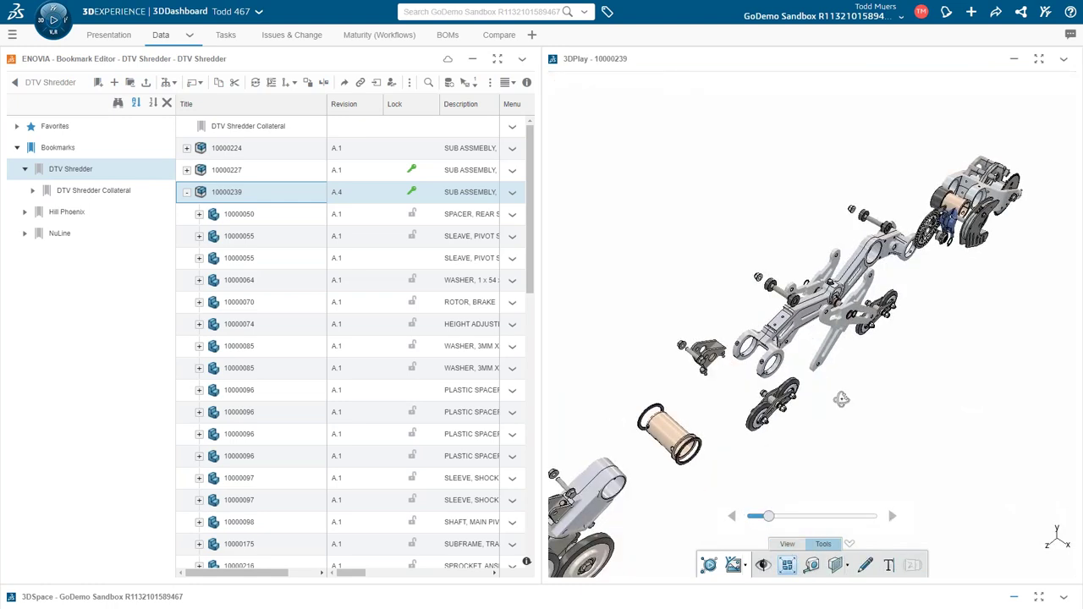
{"action": "left_click_drag", "start_coordinate": [619, 339], "coordinate": [788, 449]}
{"action": "left_click_drag", "start_coordinate": [768, 516], "coordinate": [747, 516]}
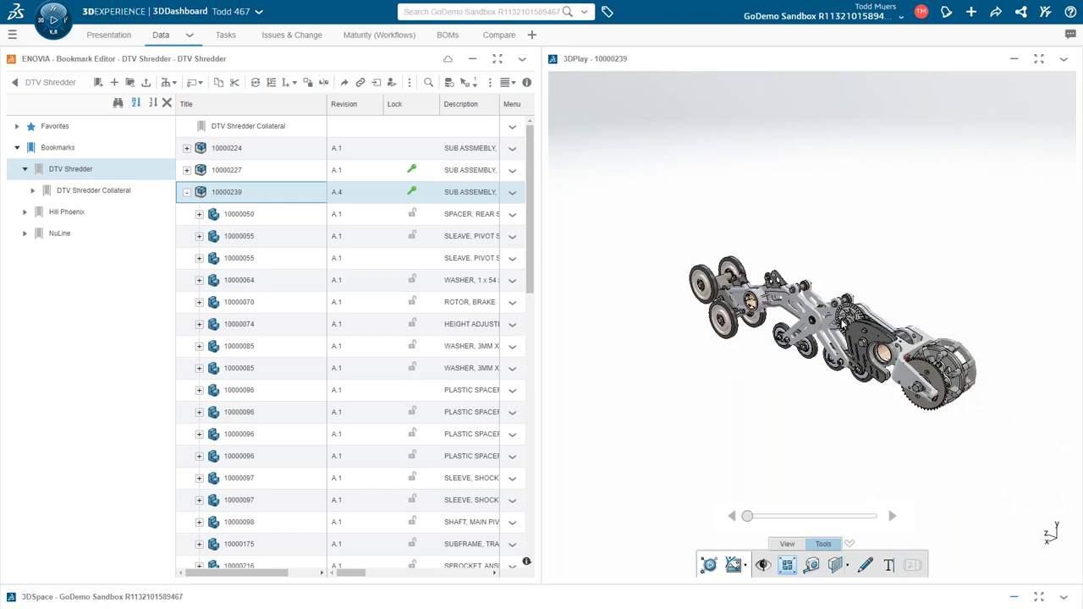
Step: Show the 6W tags, expand Maturity State, and colour the structure and the 3D model by its values
{"action": "left_click", "coordinate": [608, 13]}
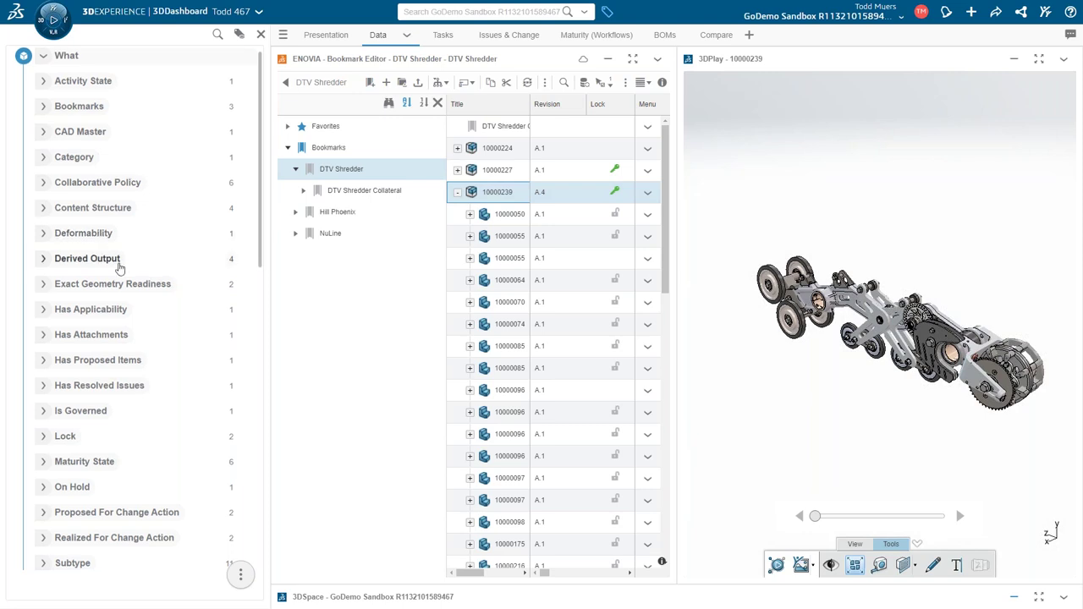
{"action": "scroll", "coordinate": [119, 267], "scroll_direction": "down", "scroll_amount": 3}
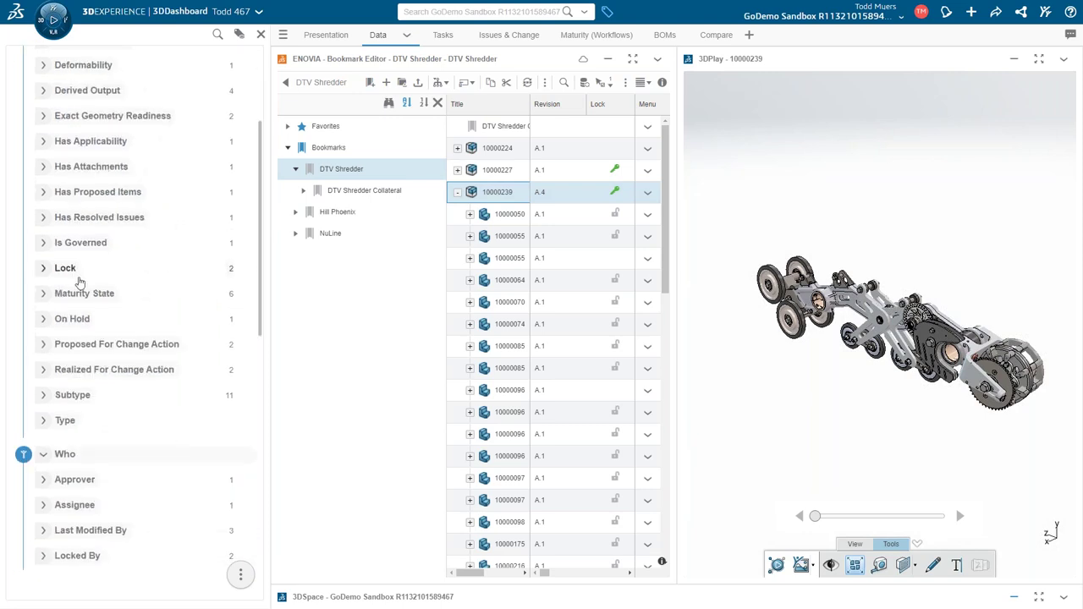
{"action": "left_click", "coordinate": [85, 292]}
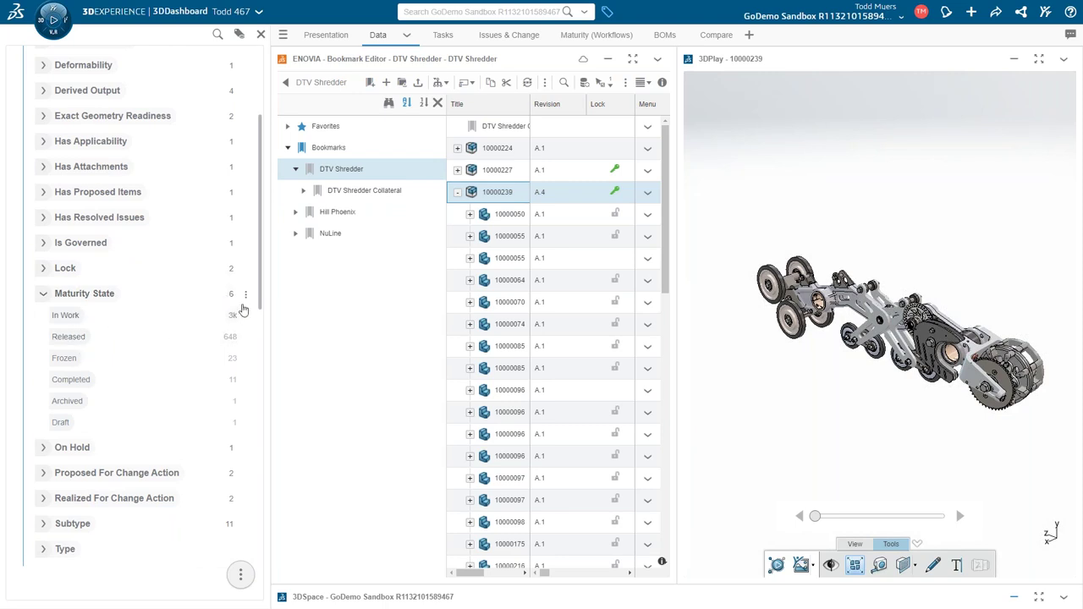
{"action": "left_click", "coordinate": [245, 295]}
{"action": "left_click", "coordinate": [249, 295]}
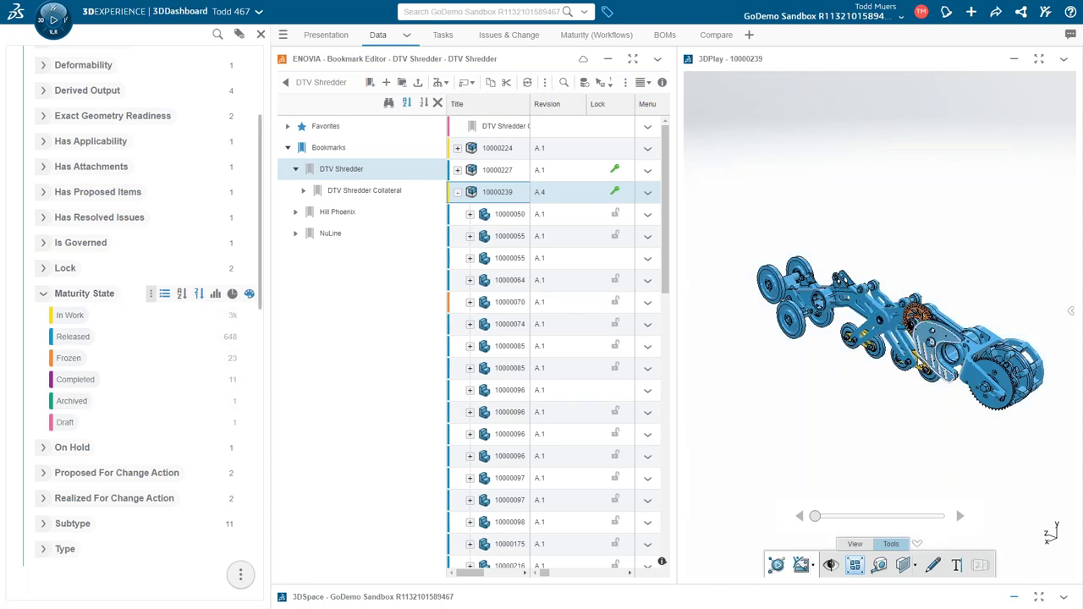
Step: Examine the orange brake rotor and the yellow bogey parts up close, and remove the Maturity State colouring
{"action": "scroll", "coordinate": [916, 343], "scroll_direction": "up", "scroll_amount": 5}
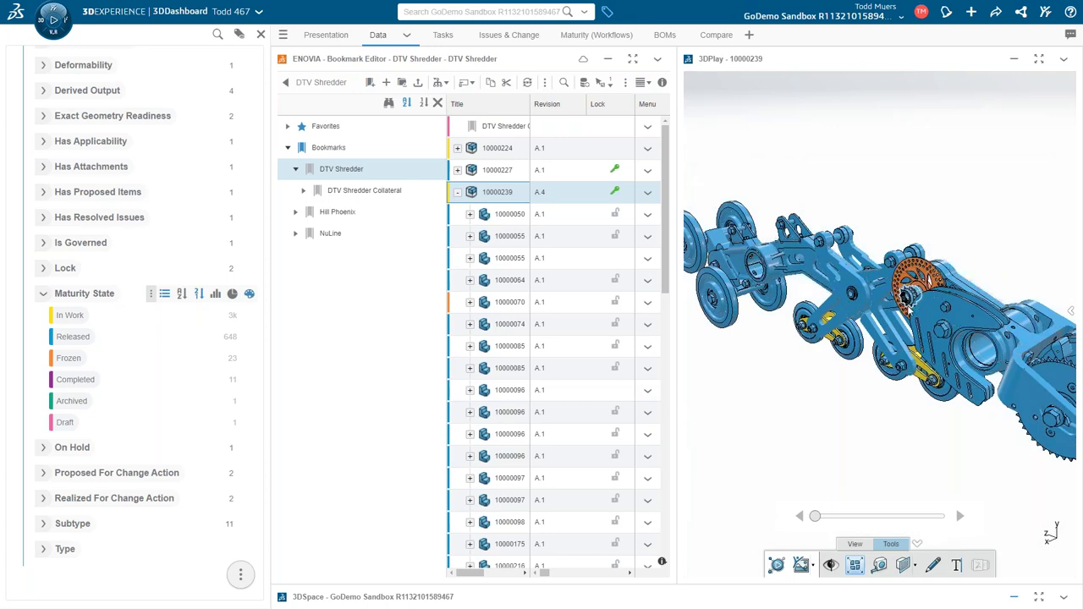
{"action": "mouse_move", "coordinate": [907, 305]}
{"action": "left_mouse_down"}
{"action": "mouse_move", "coordinate": [965, 317]}
{"action": "mouse_move", "coordinate": [905, 315]}
{"action": "mouse_move", "coordinate": [954, 323]}
{"action": "mouse_move", "coordinate": [905, 332]}
{"action": "mouse_move", "coordinate": [912, 292]}
{"action": "left_mouse_up"}
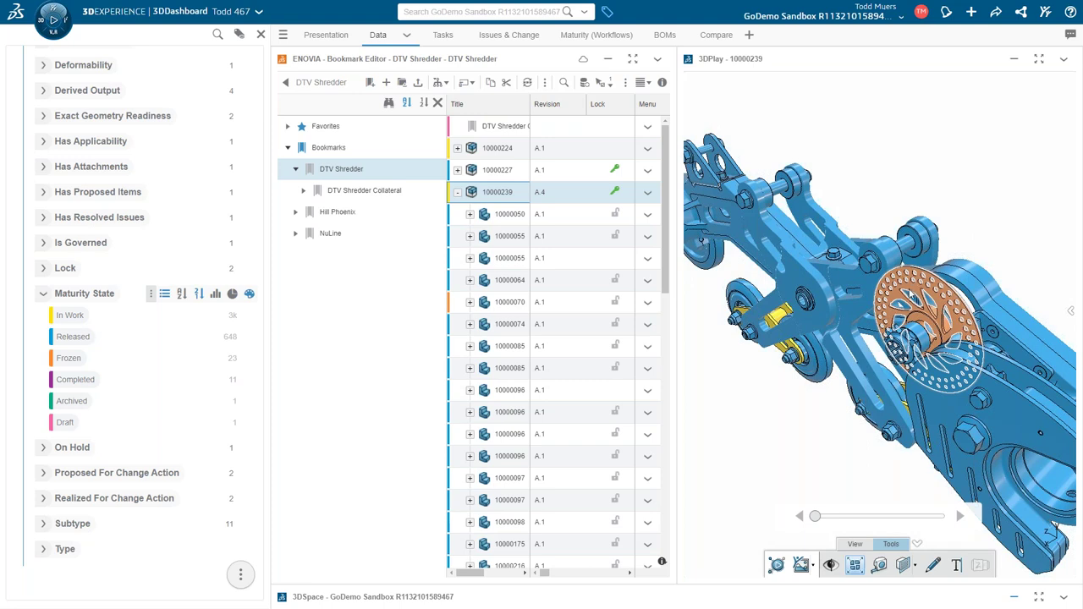
{"action": "left_click_drag", "start_coordinate": [766, 350], "coordinate": [856, 320]}
{"action": "scroll", "coordinate": [902, 349], "scroll_direction": "down", "scroll_amount": 6}
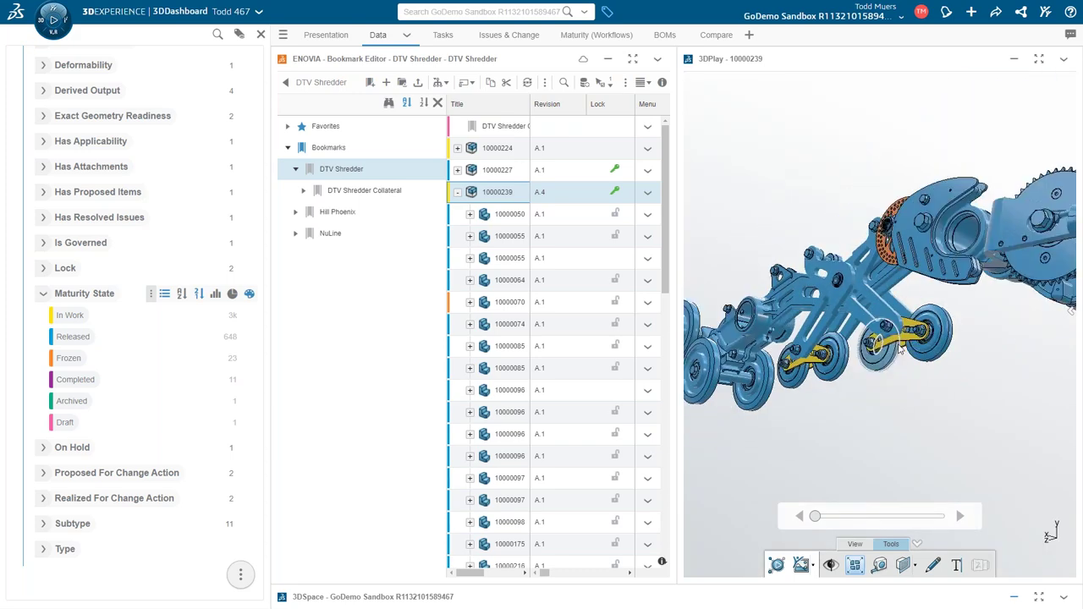
{"action": "left_click_drag", "start_coordinate": [799, 246], "coordinate": [806, 297]}
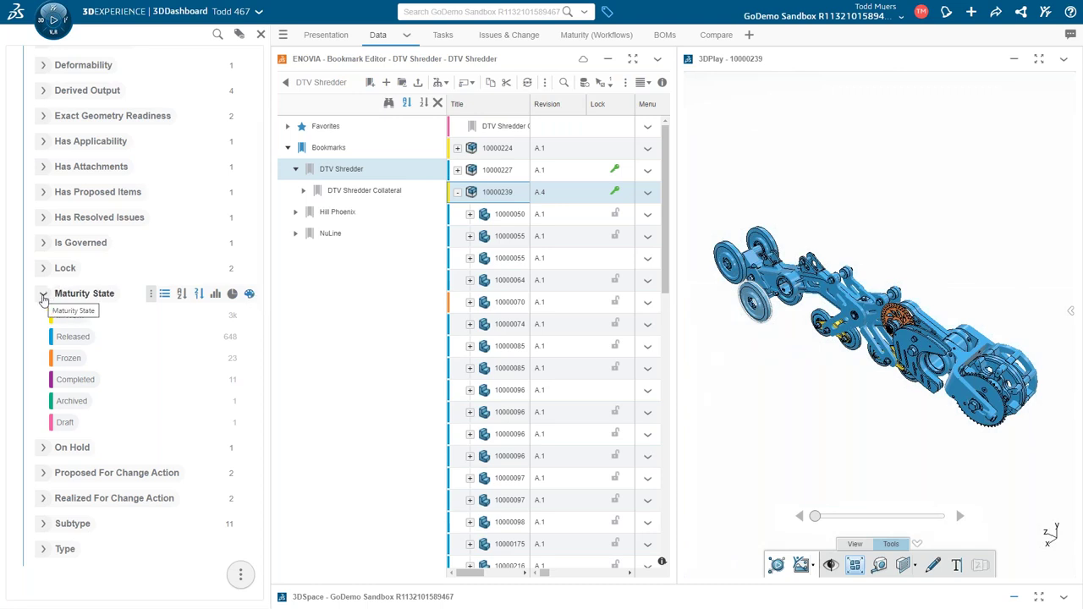
{"action": "left_click", "coordinate": [249, 296]}
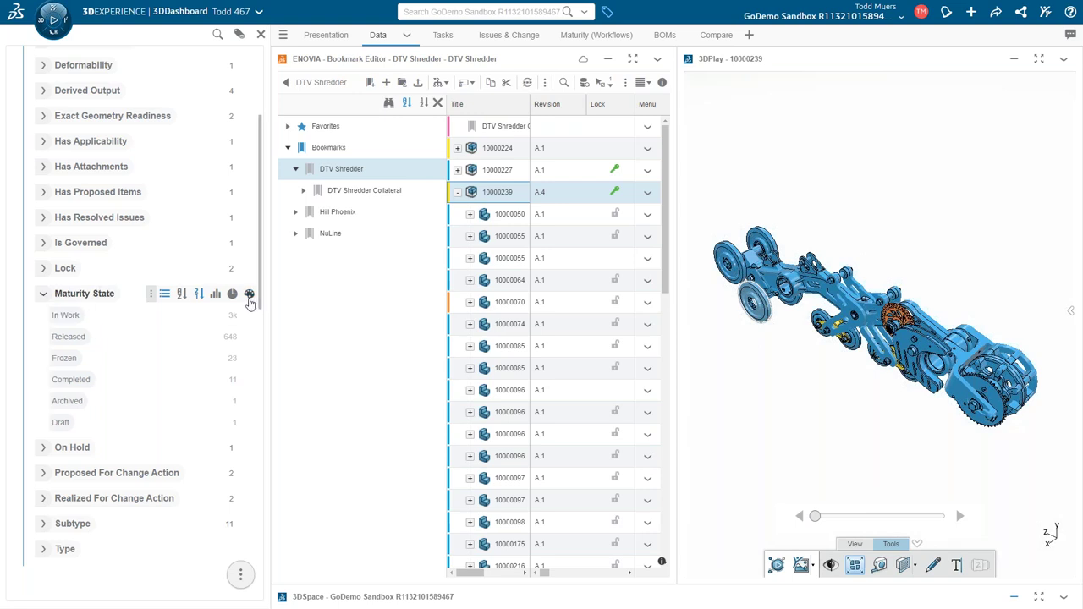
{"action": "left_click", "coordinate": [44, 294]}
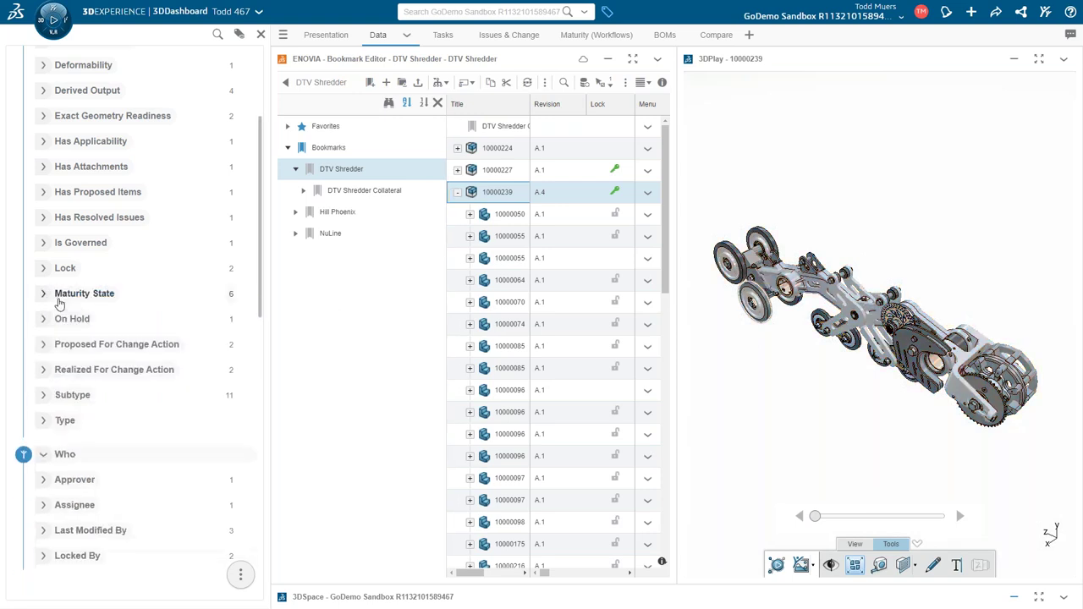
Step: Colour the assembly by the Lock tag and examine the blue locked parts around the lower bogey wheels
{"action": "left_click", "coordinate": [113, 268]}
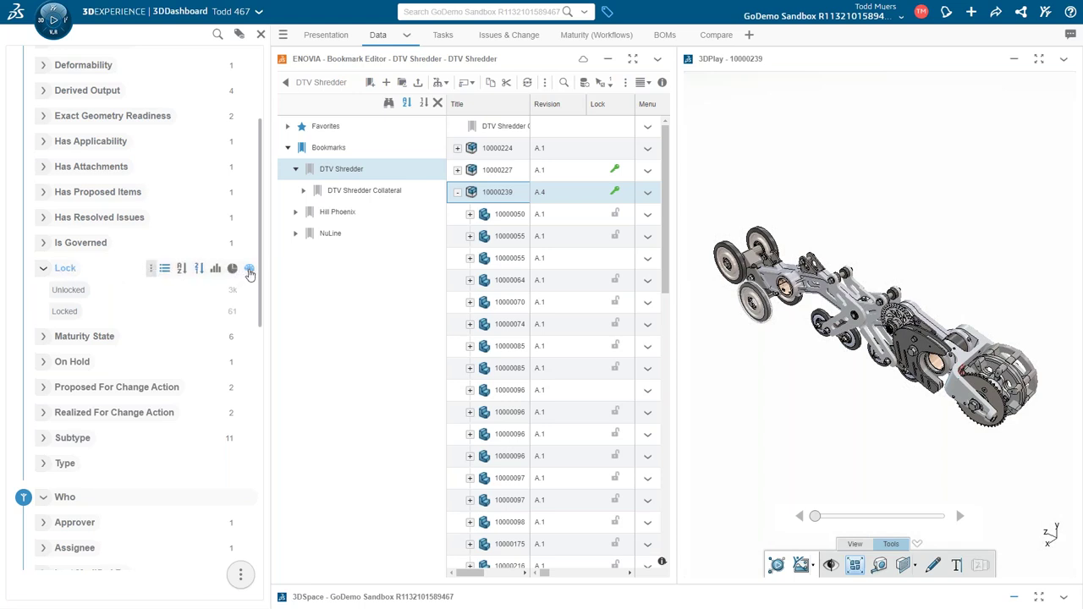
{"action": "left_click", "coordinate": [249, 269]}
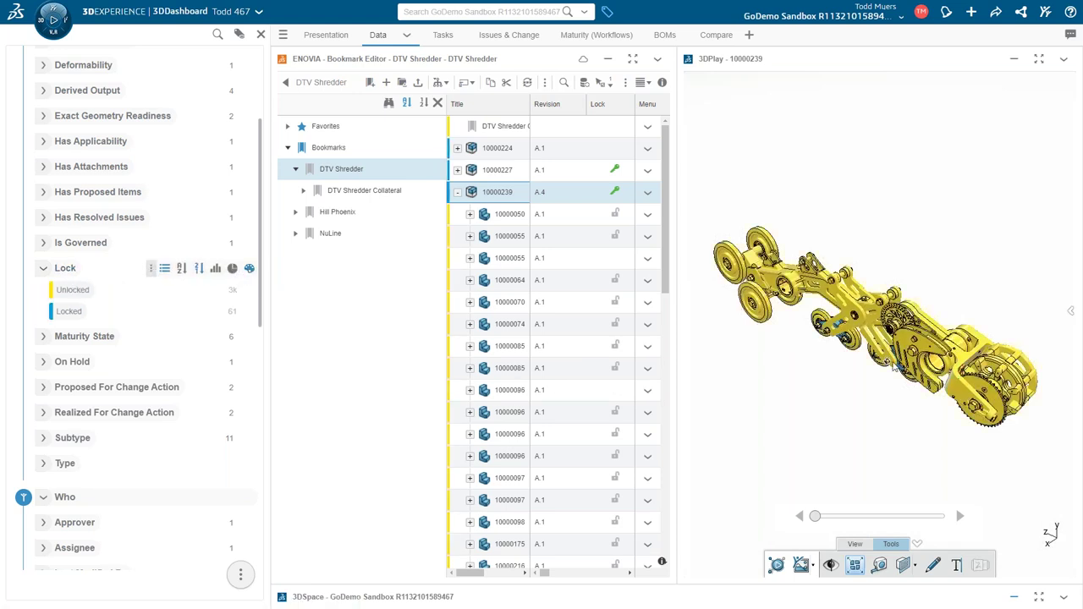
{"action": "scroll", "coordinate": [893, 365], "scroll_direction": "up", "scroll_amount": 1}
{"action": "scroll", "coordinate": [895, 365], "scroll_direction": "up", "scroll_amount": 5}
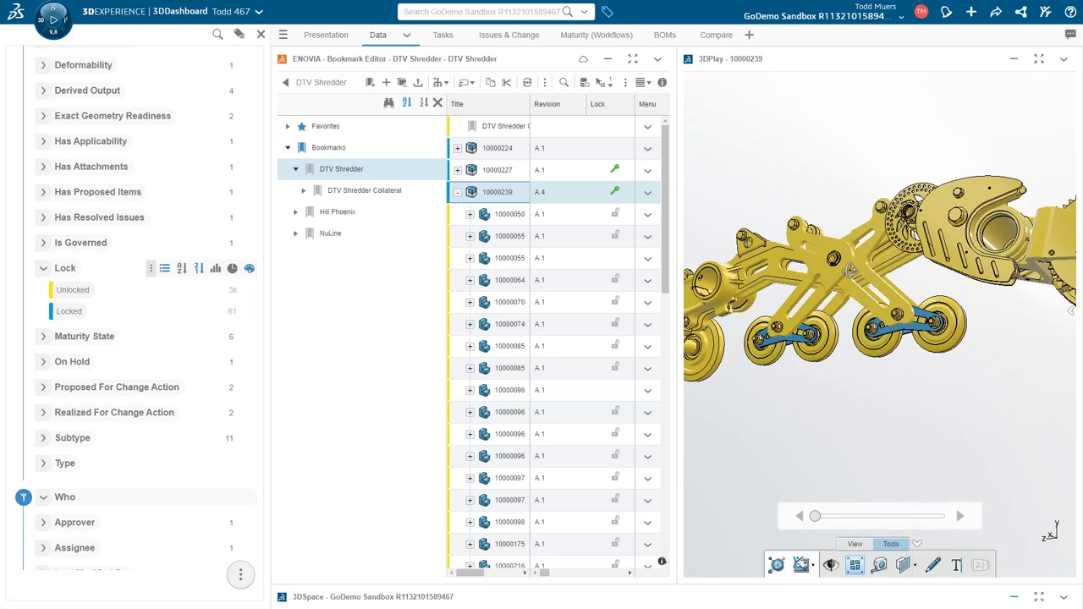
{"action": "scroll", "coordinate": [903, 311], "scroll_direction": "down", "scroll_amount": 6}
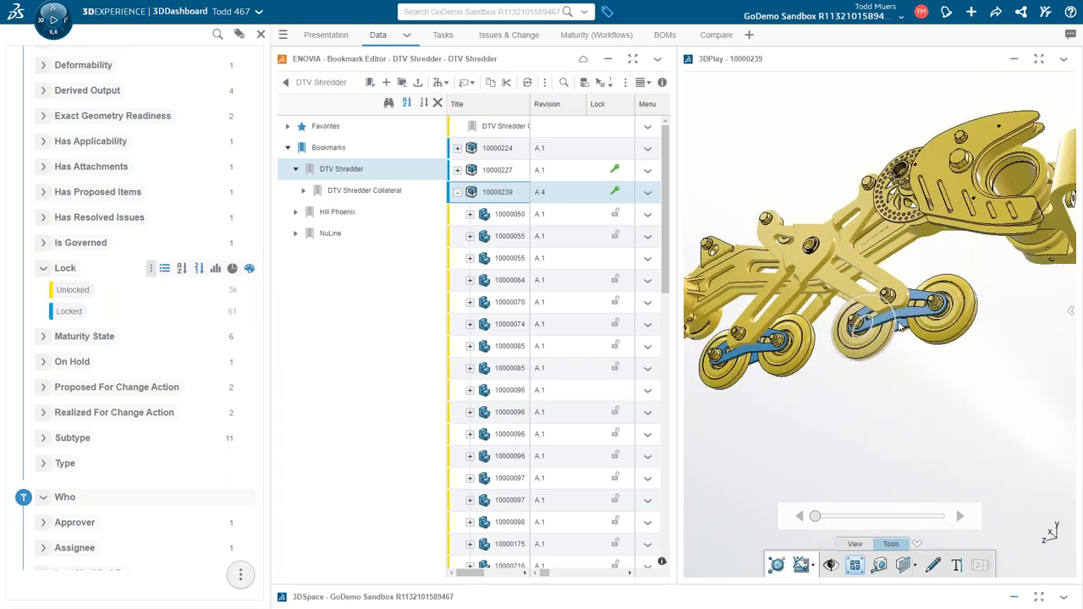
{"action": "left_click_drag", "start_coordinate": [856, 236], "coordinate": [807, 347]}
Step: Remove the Lock colouring, collapse the Lock tag, and close the 6W tags
{"action": "left_click", "coordinate": [249, 269]}
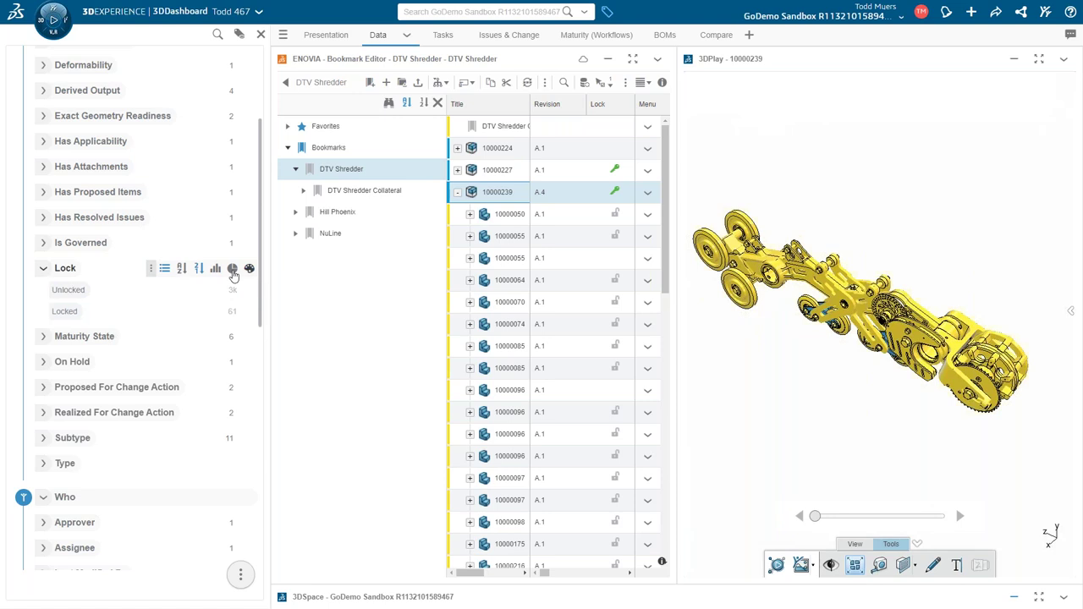
{"action": "left_click", "coordinate": [42, 269]}
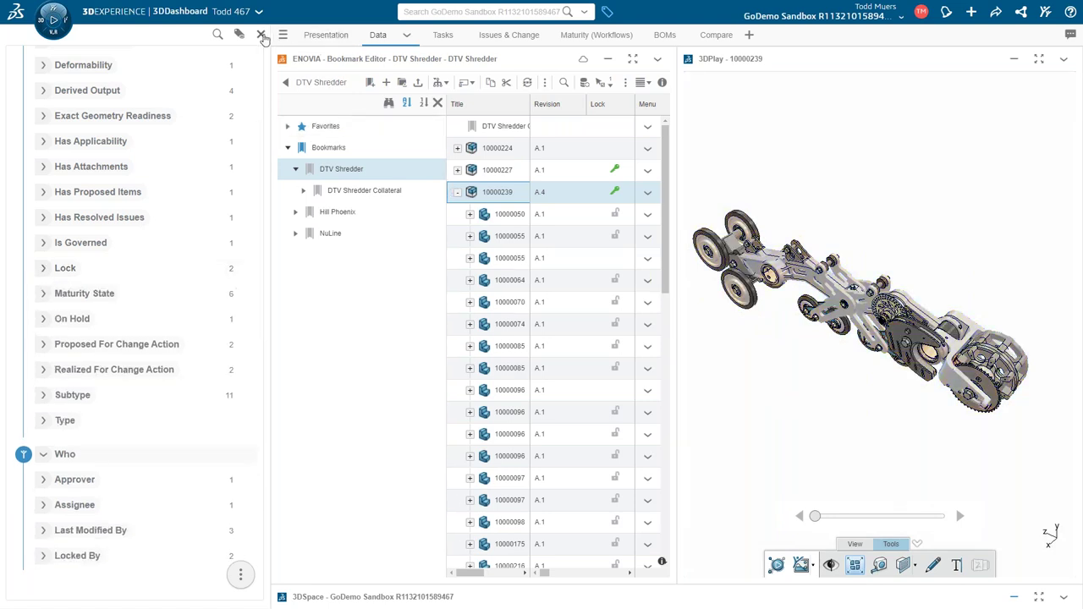
{"action": "left_click", "coordinate": [262, 36]}
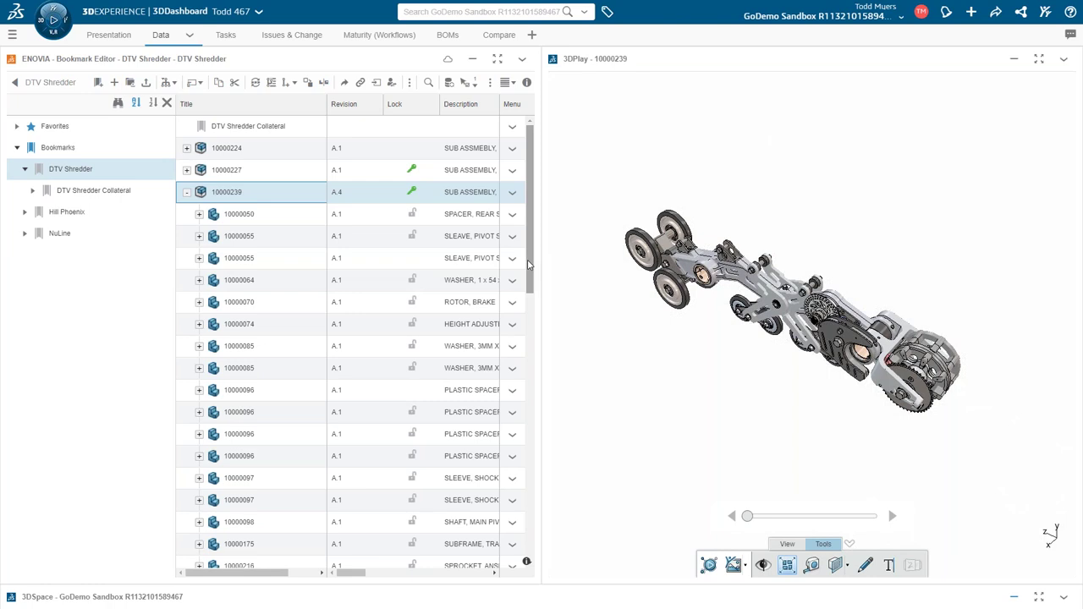
Step: Browse the components of assembly 10000239 and highlight subassembly 10000227 in the 3D model
{"action": "scroll", "coordinate": [271, 370], "scroll_direction": "down", "scroll_amount": 10}
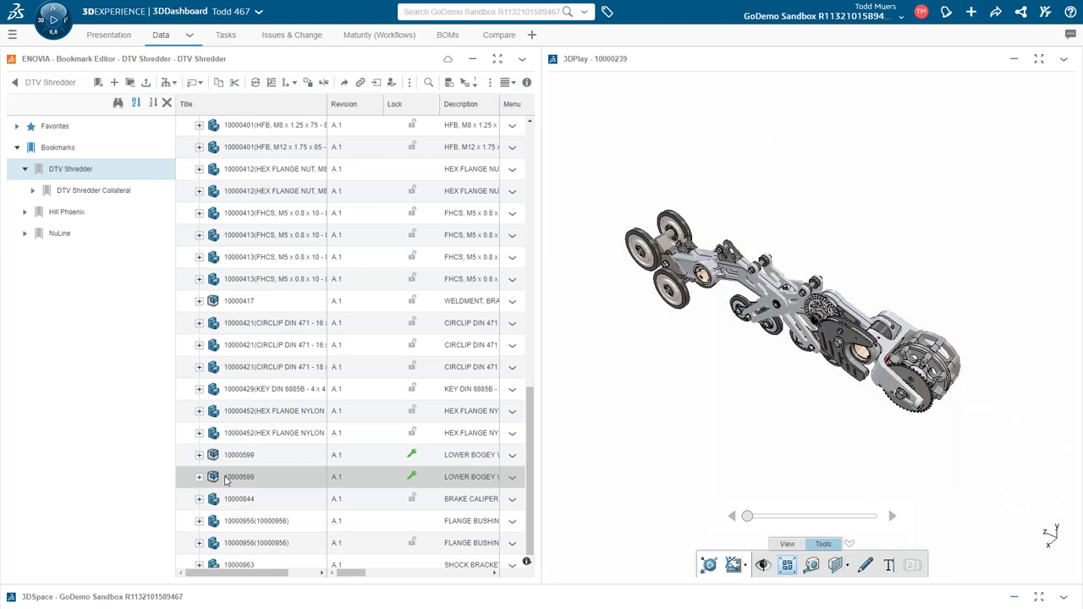
{"action": "scroll", "coordinate": [227, 479], "scroll_direction": "up", "scroll_amount": 5}
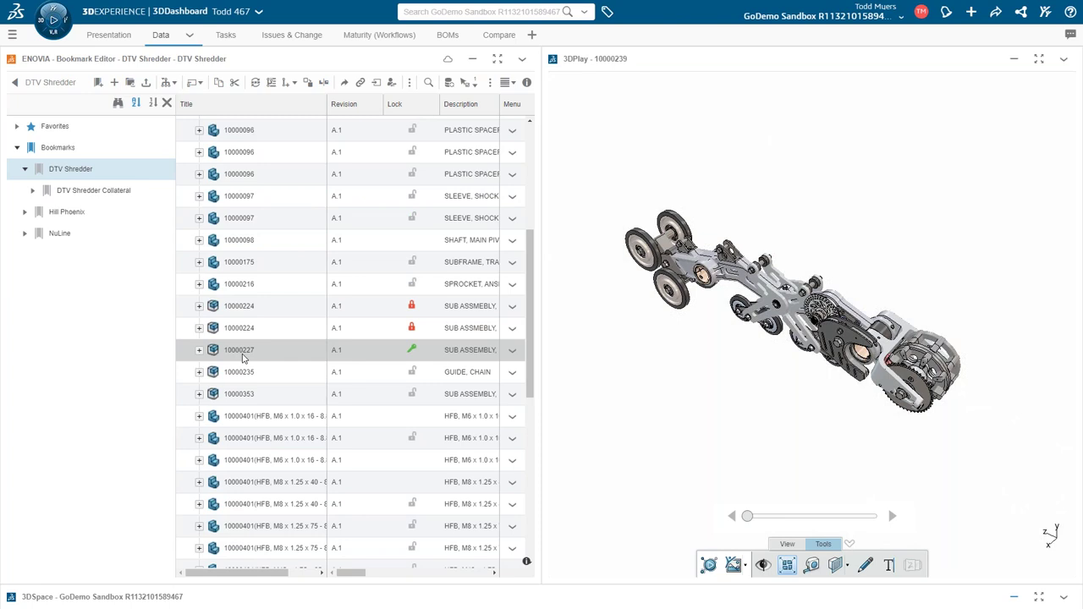
{"action": "left_click", "coordinate": [243, 356]}
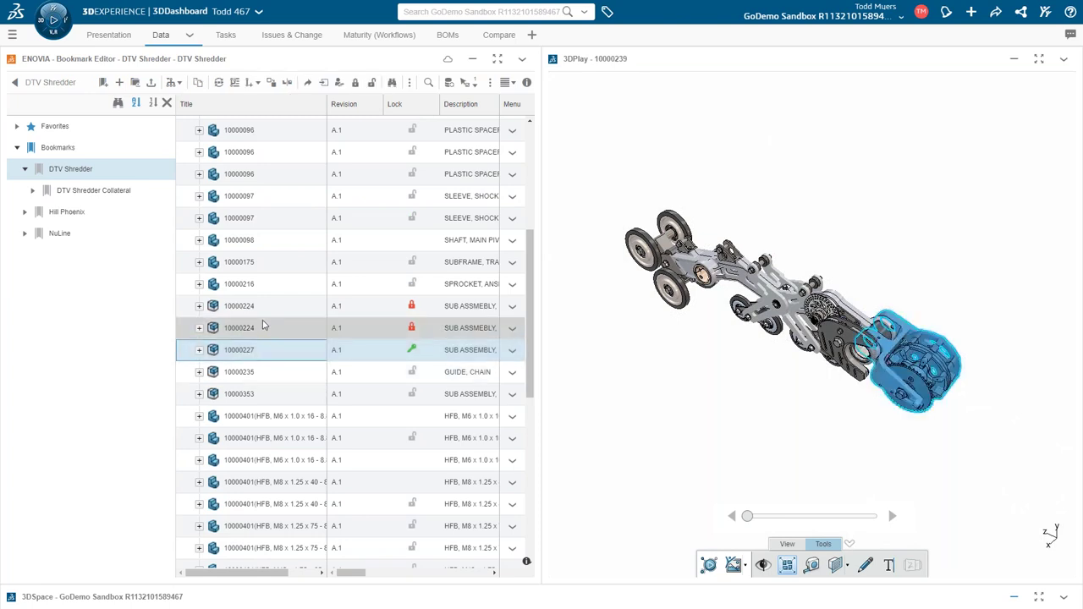
Step: Select various components of 10000239 one after another, ending with the first lower bogey subassembly 10000599, to highlight them in 3D
{"action": "scroll", "coordinate": [263, 326], "scroll_direction": "up", "scroll_amount": 3}
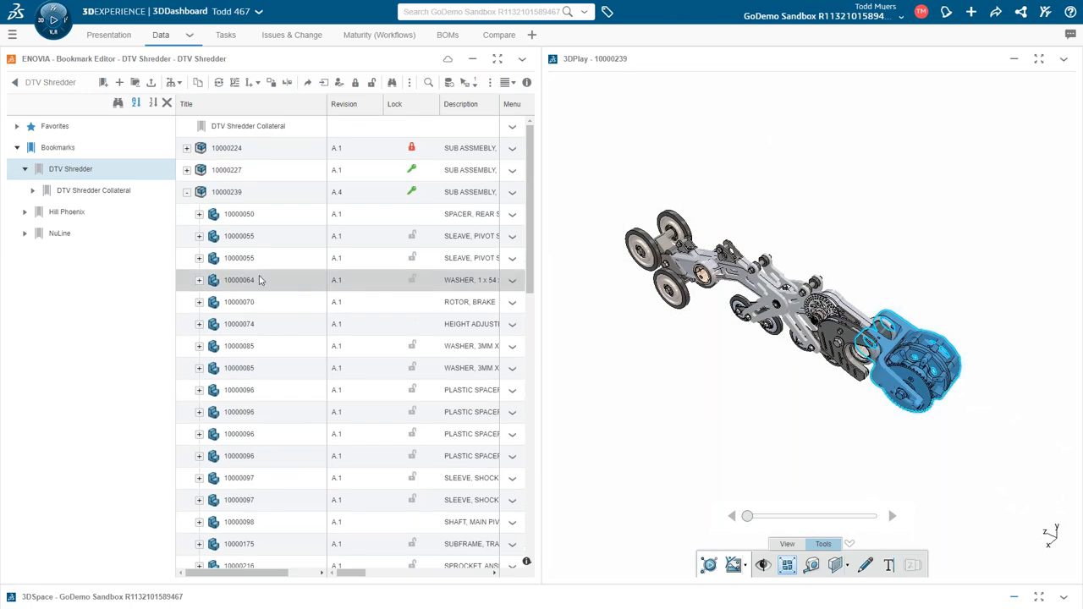
{"action": "left_click", "coordinate": [262, 330]}
{"action": "left_click", "coordinate": [267, 390]}
{"action": "left_click", "coordinate": [273, 434]}
{"action": "scroll", "coordinate": [278, 447], "scroll_direction": "down", "scroll_amount": 3}
{"action": "left_click", "coordinate": [278, 443]}
{"action": "scroll", "coordinate": [280, 456], "scroll_direction": "down", "scroll_amount": 5}
{"action": "left_click", "coordinate": [287, 454]}
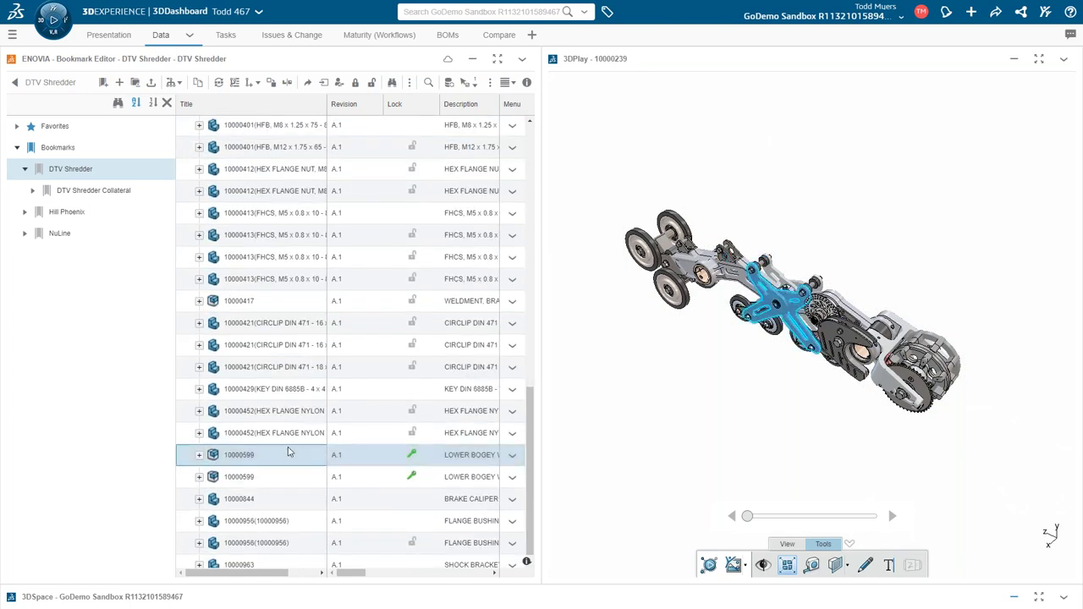
{"action": "scroll", "coordinate": [287, 454], "scroll_direction": "up", "scroll_amount": 10}
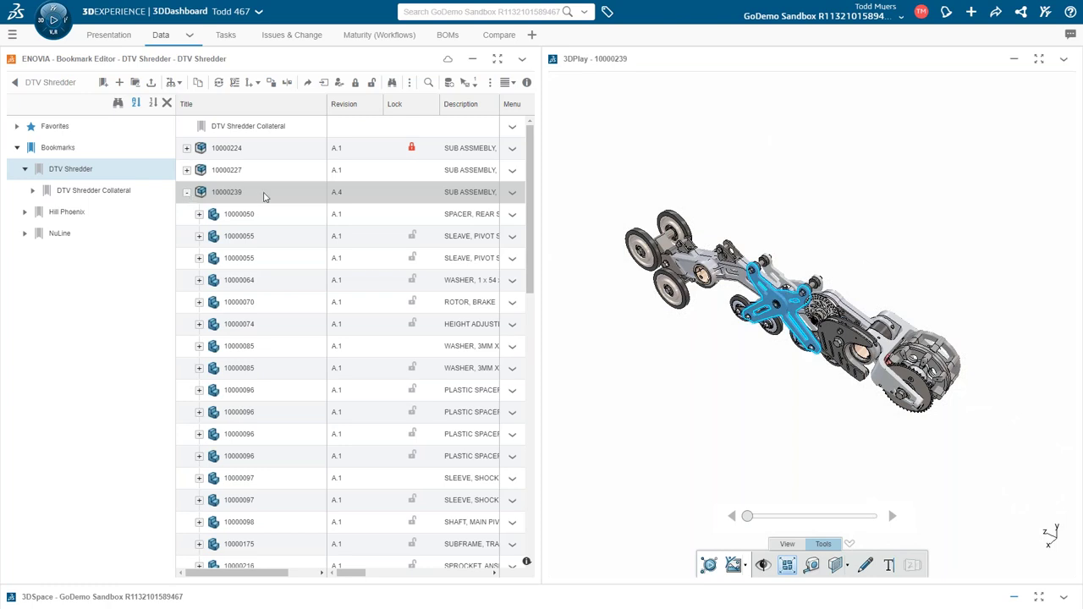
Step: Advance the document on the Presentation page to the PDM data card slide, and return to the Data page
{"action": "left_click", "coordinate": [107, 35]}
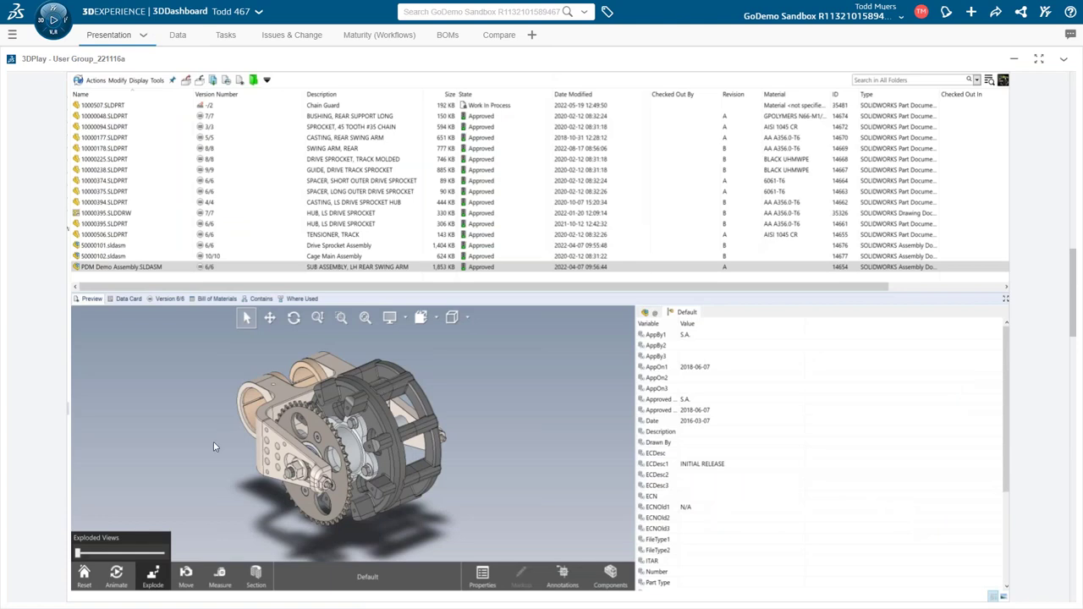
{"action": "scroll", "coordinate": [214, 446], "scroll_direction": "down", "scroll_amount": 1}
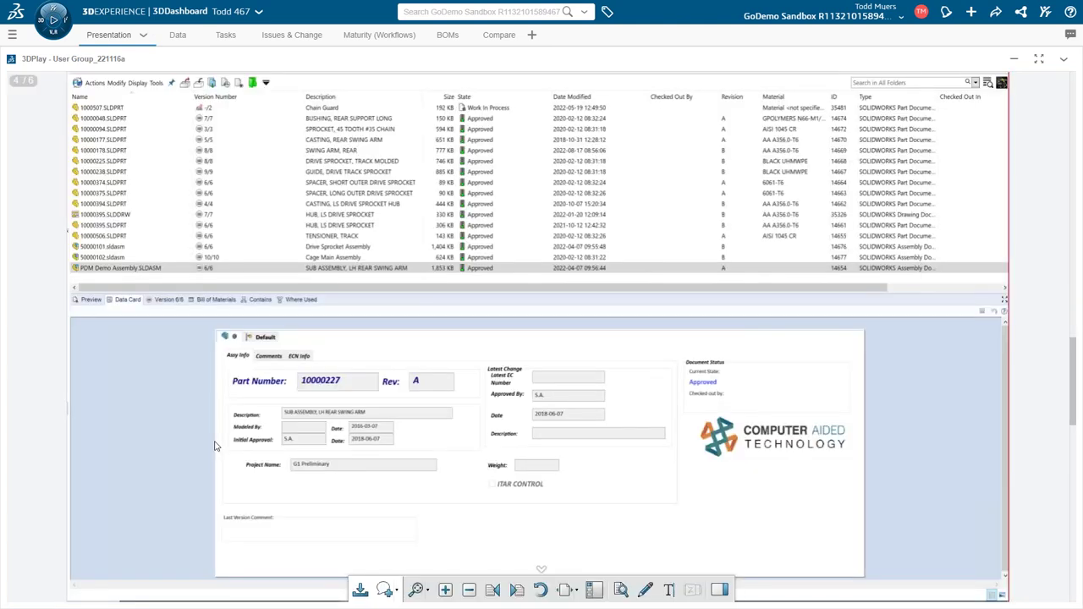
{"action": "left_click", "coordinate": [177, 35]}
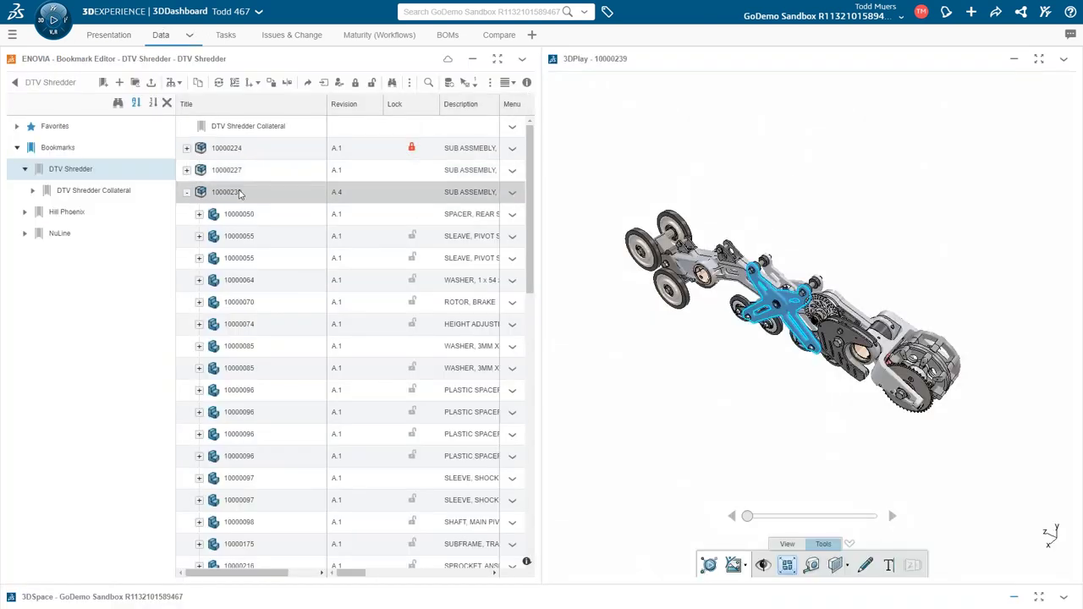
Step: Review the properties of assembly 10000239, close them, and clear the model's selection highlight
{"action": "left_click", "coordinate": [238, 193]}
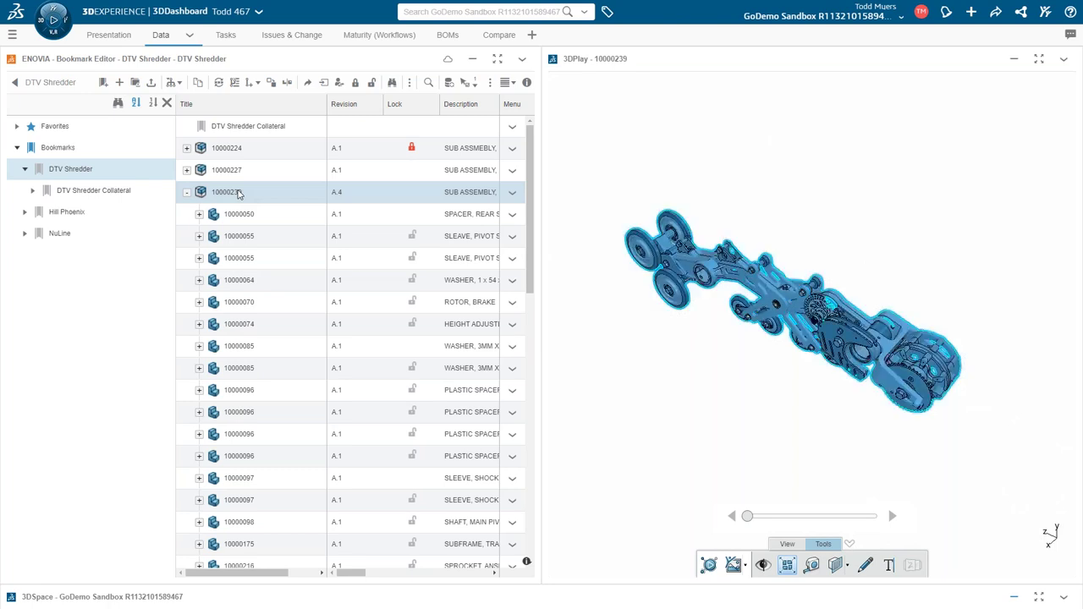
{"action": "right_click", "coordinate": [241, 193]}
{"action": "left_click", "coordinate": [274, 319]}
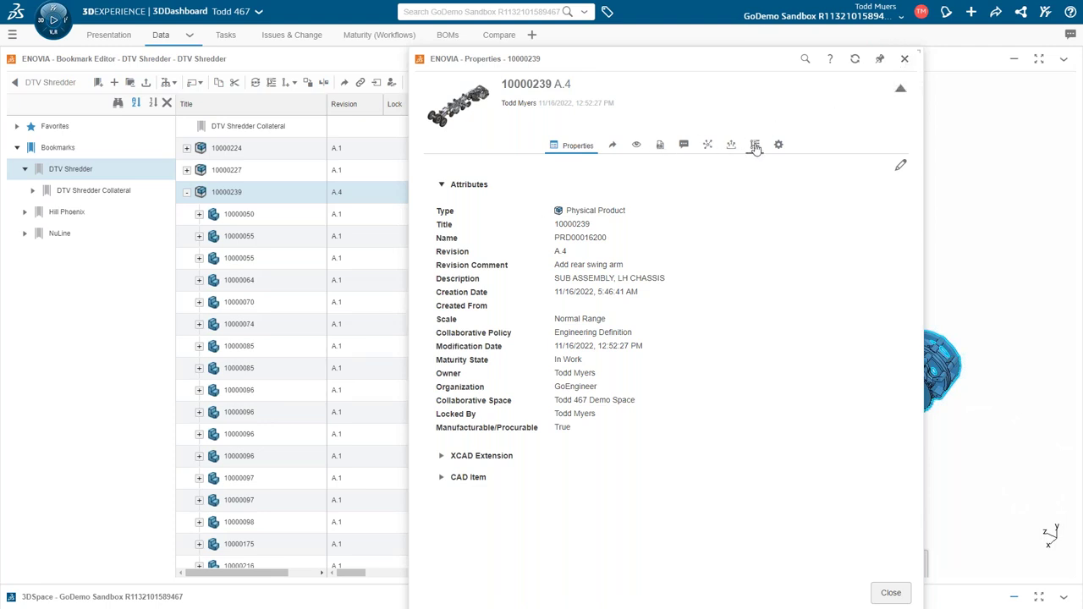
{"action": "left_click", "coordinate": [904, 59]}
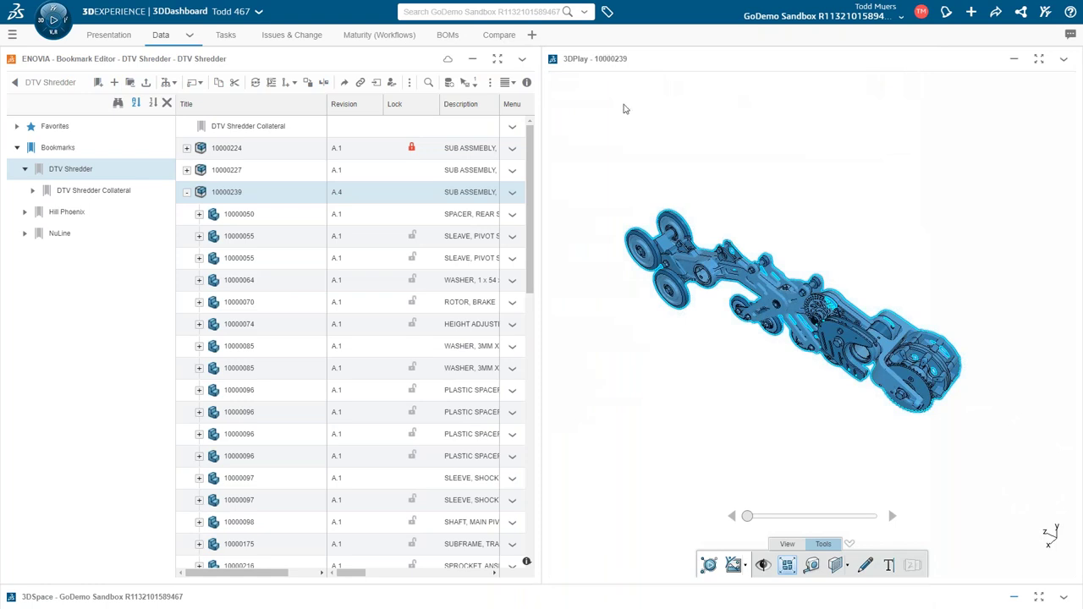
{"action": "left_click", "coordinate": [649, 125]}
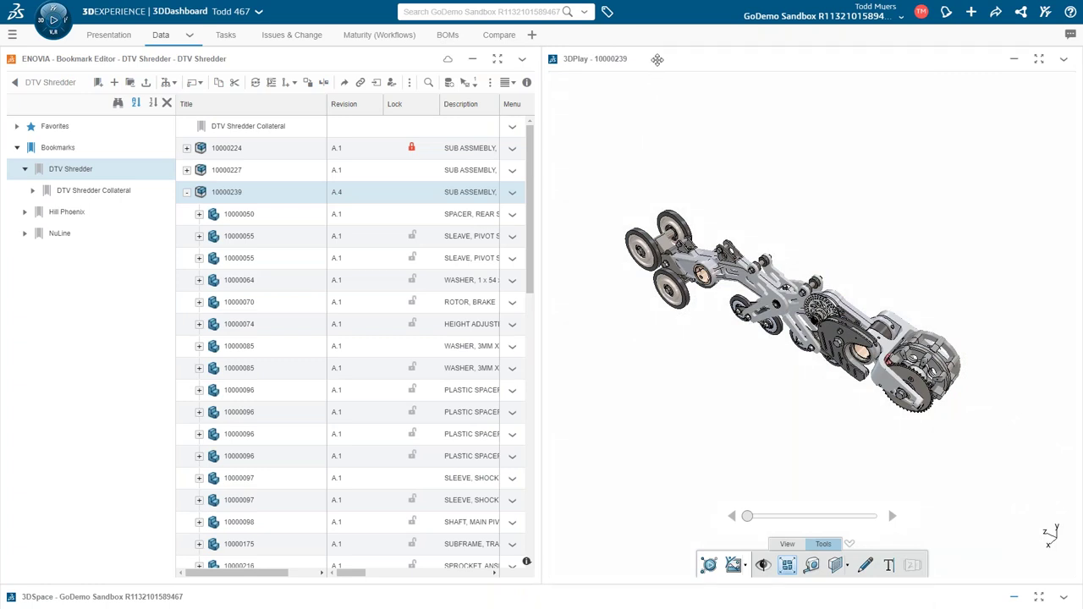
Step: Collapse assembly 10000239, show its revision history, and move the revisions window clear of the assembly list
{"action": "left_click", "coordinate": [657, 59]}
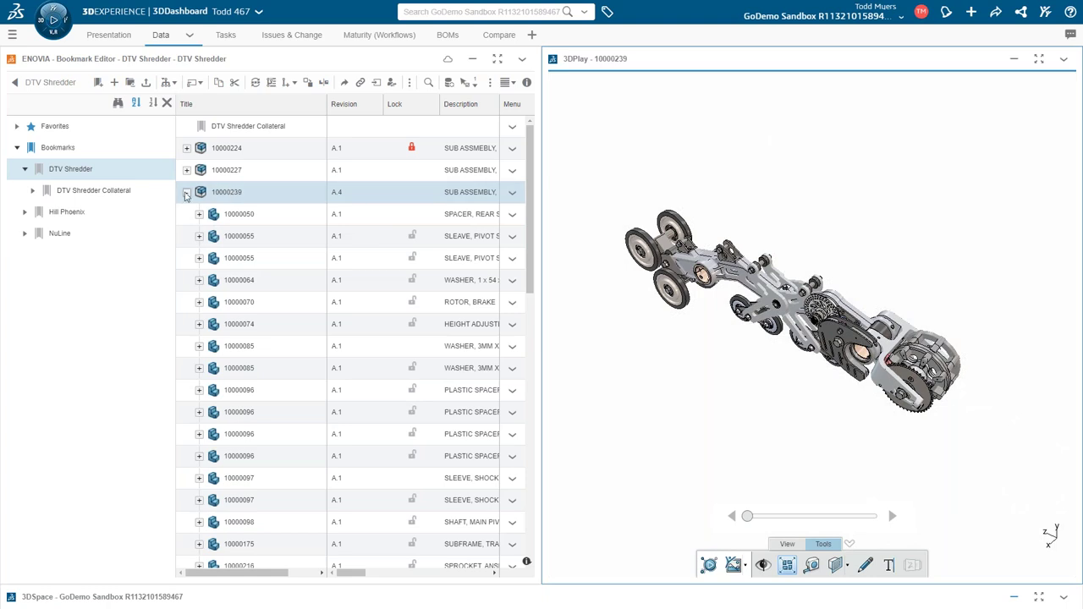
{"action": "left_click", "coordinate": [186, 193]}
{"action": "right_click", "coordinate": [225, 196]}
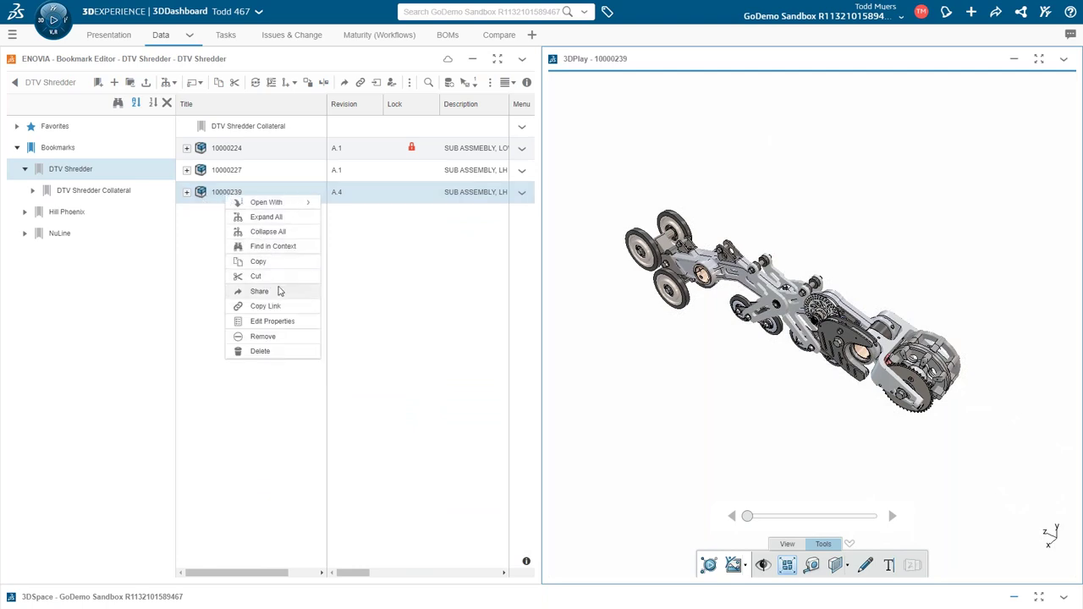
{"action": "left_click", "coordinate": [198, 254]}
{"action": "left_click", "coordinate": [253, 198]}
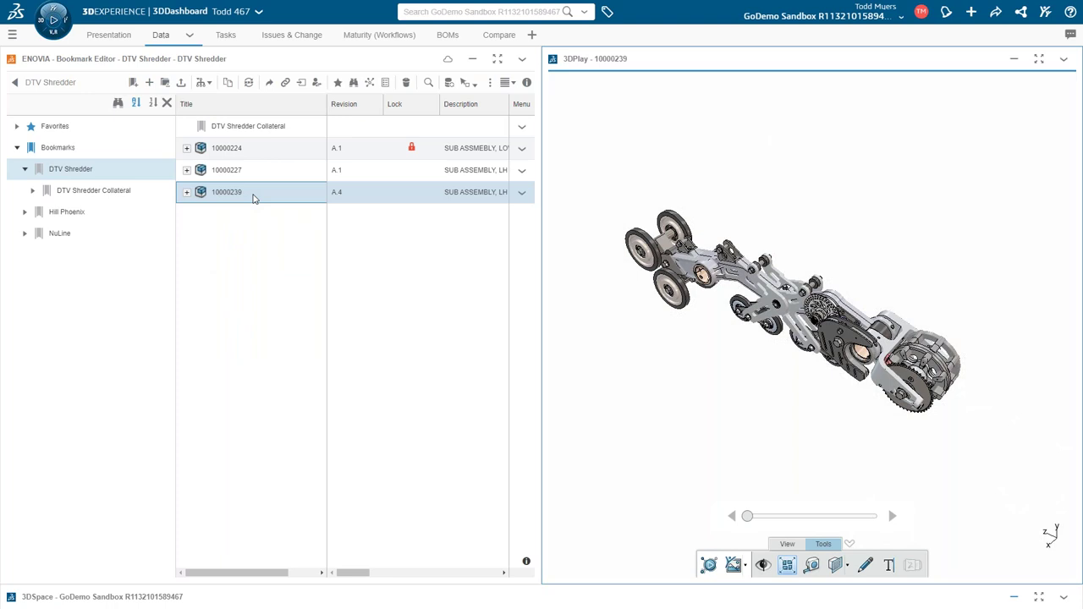
{"action": "left_click", "coordinate": [272, 82]}
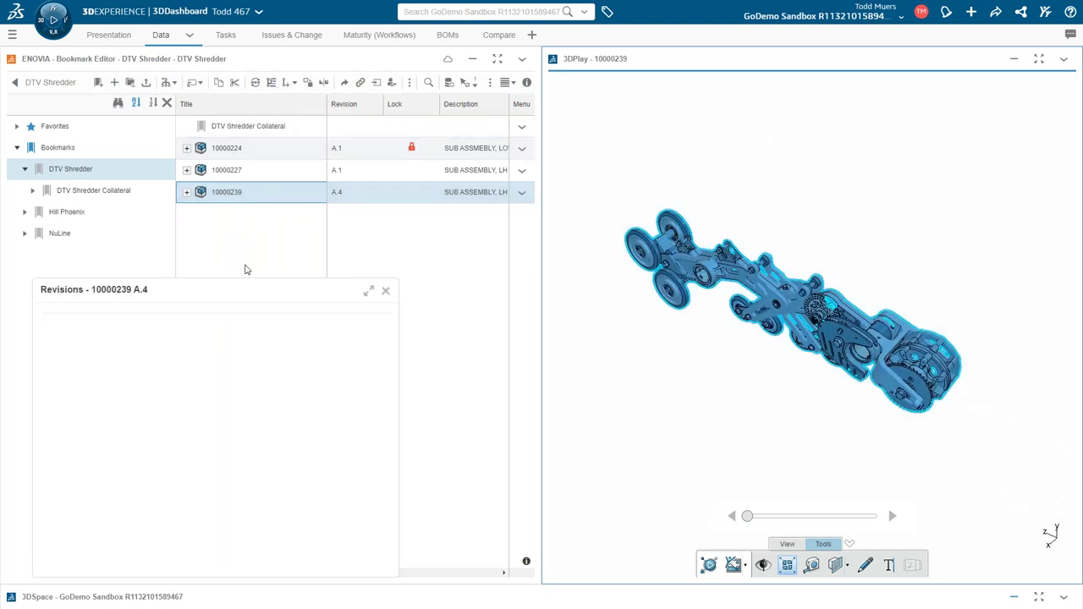
{"action": "left_click_drag", "start_coordinate": [229, 291], "coordinate": [283, 206]}
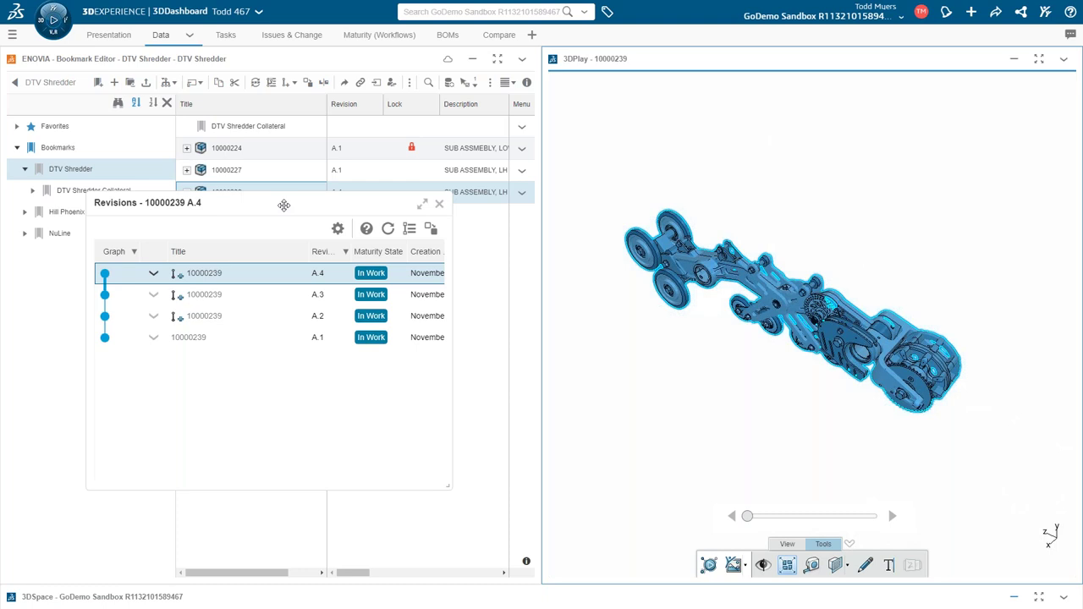
Step: Preview revisions A.1, A.2, A.3 and A.4 of assembly 10000239 in 3DPlay one after another, and close the revision history
{"action": "left_click", "coordinate": [196, 343]}
{"action": "left_click_drag", "start_coordinate": [196, 345], "coordinate": [799, 334]}
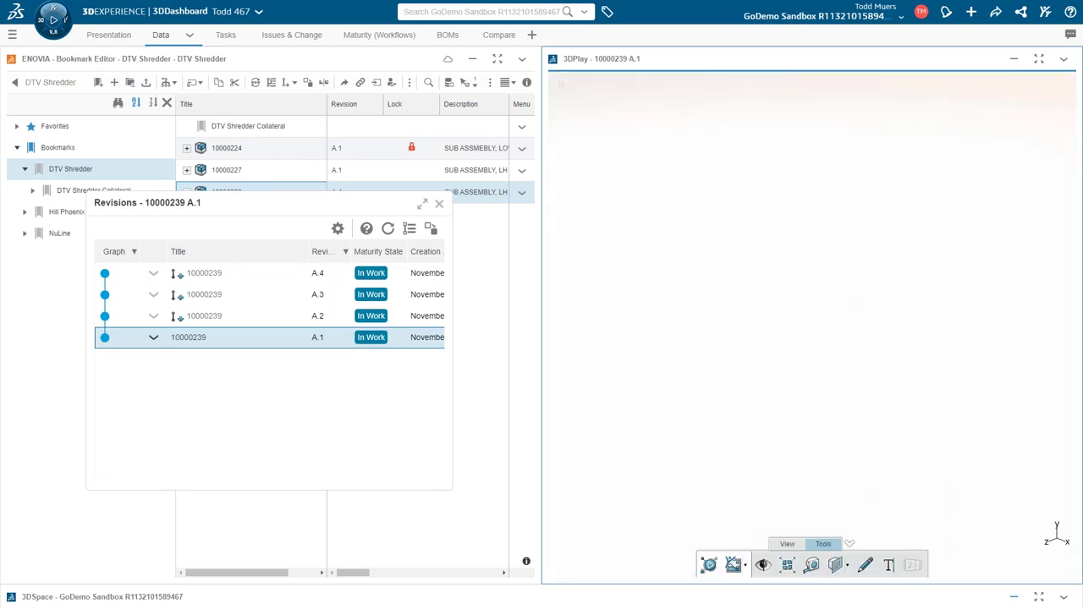
{"action": "left_click_drag", "start_coordinate": [214, 321], "coordinate": [737, 327]}
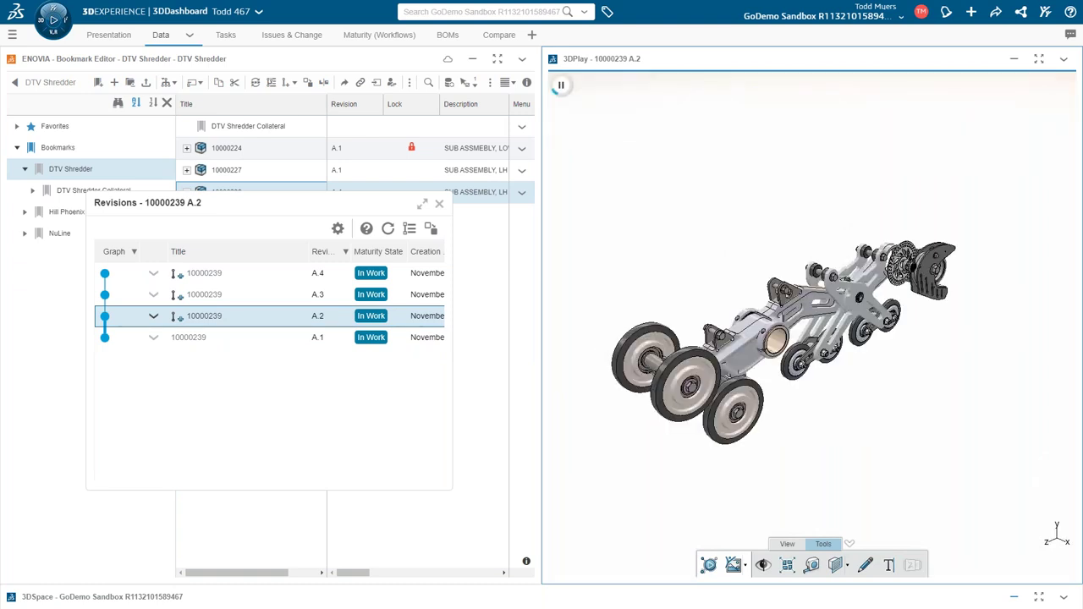
{"action": "left_click_drag", "start_coordinate": [187, 291], "coordinate": [715, 381]}
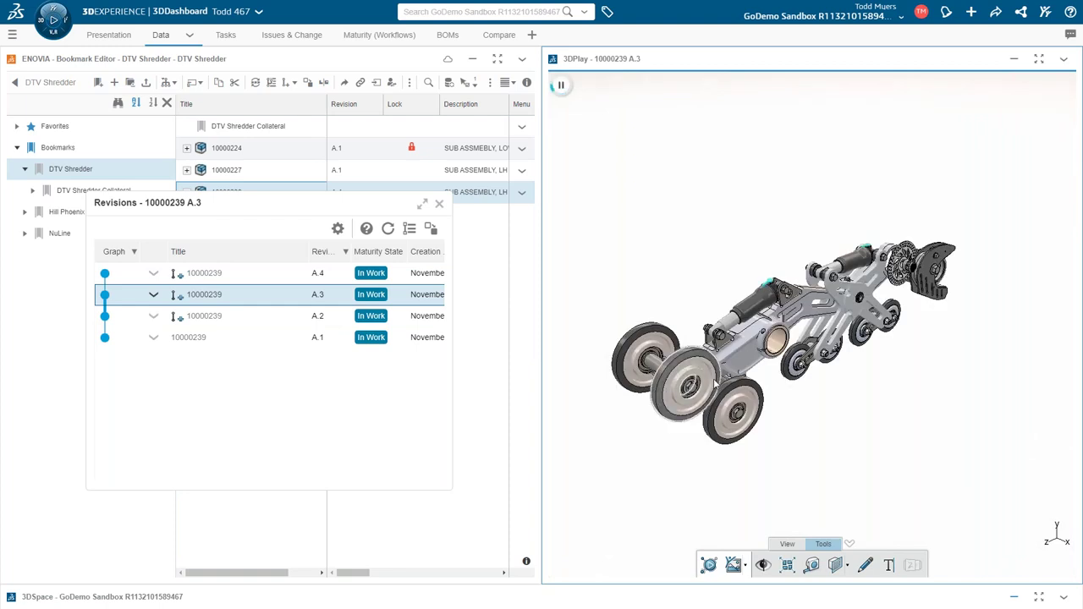
{"action": "left_click_drag", "start_coordinate": [206, 273], "coordinate": [716, 386]}
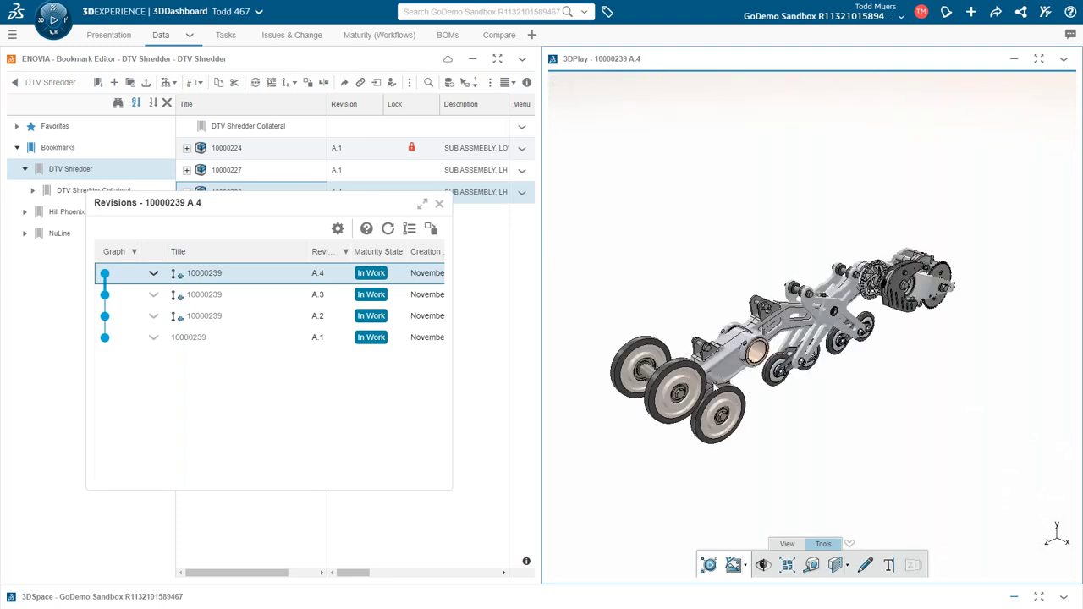
{"action": "left_click", "coordinate": [439, 205]}
{"action": "left_click", "coordinate": [298, 251]}
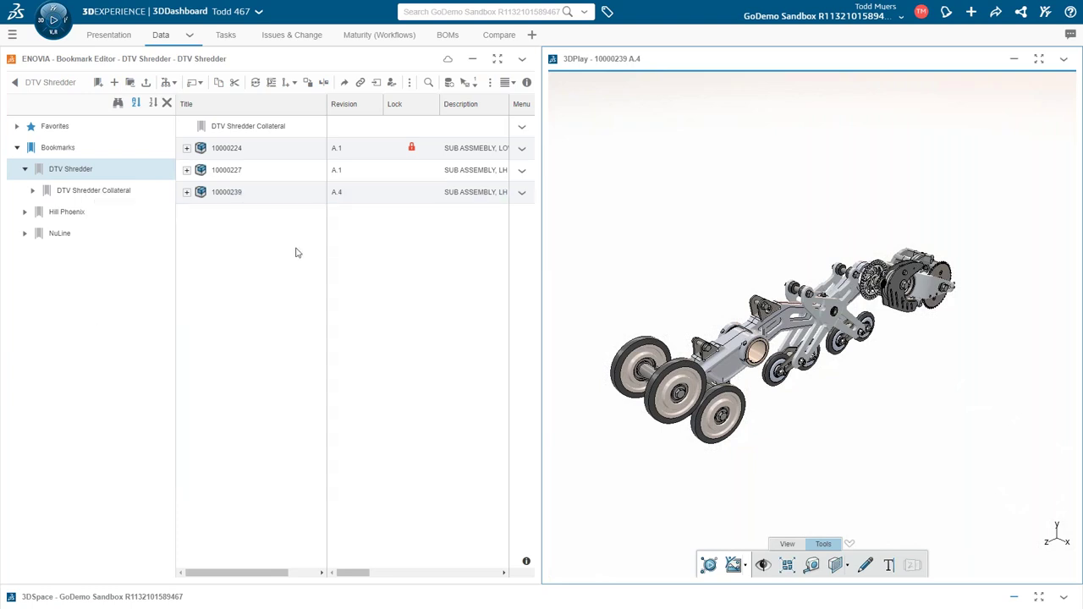
Step: Add the Compare app to the empty Compare page and fit it to the full page
{"action": "left_click", "coordinate": [498, 35]}
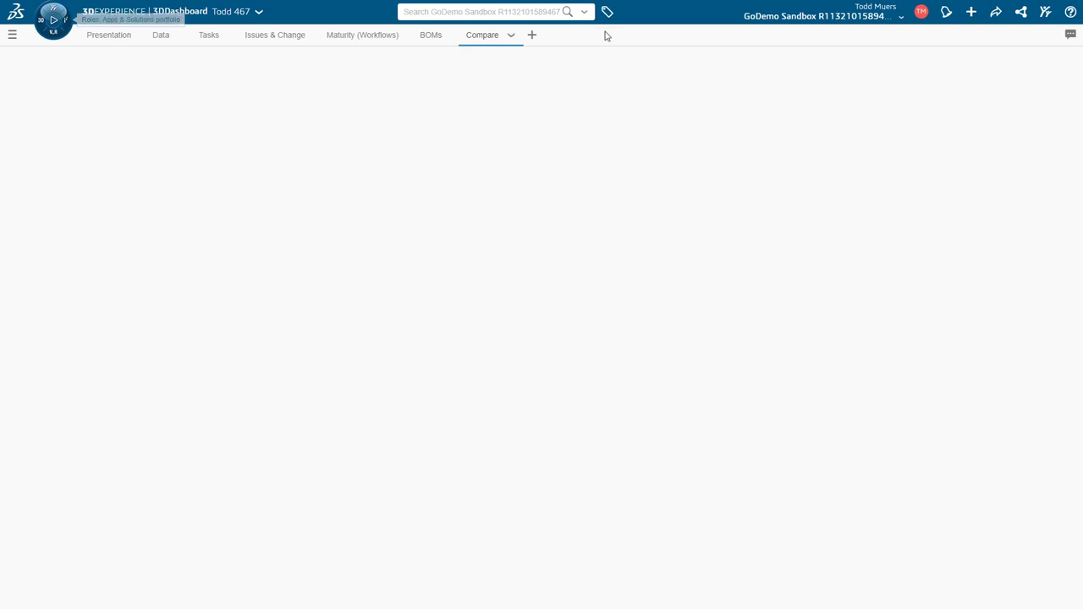
{"action": "left_click", "coordinate": [51, 18]}
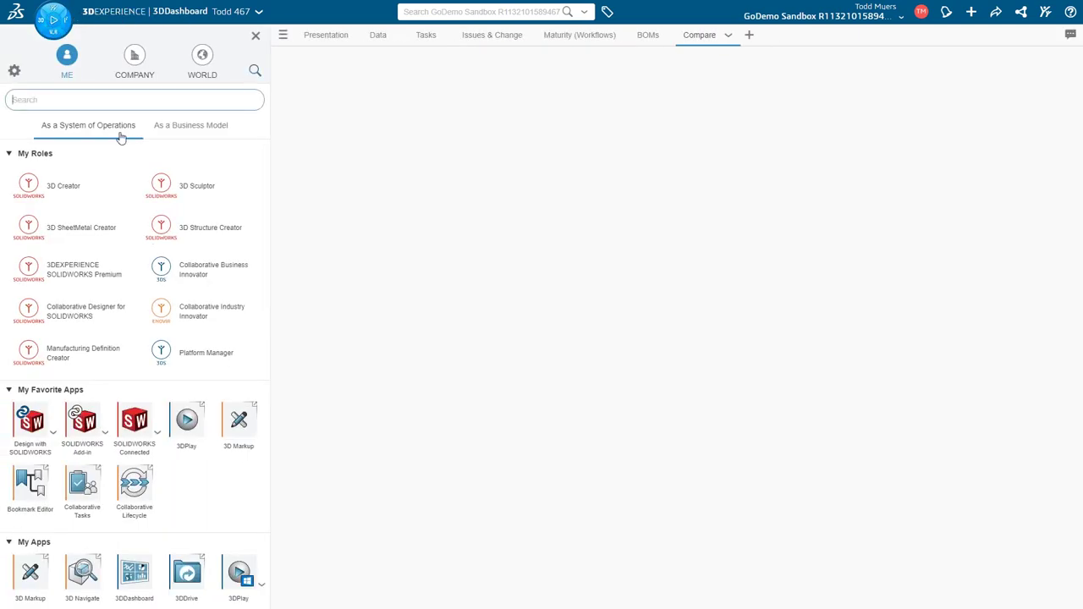
{"action": "type", "text": "compare"}
{"action": "left_click_drag", "start_coordinate": [31, 242], "coordinate": [326, 290]}
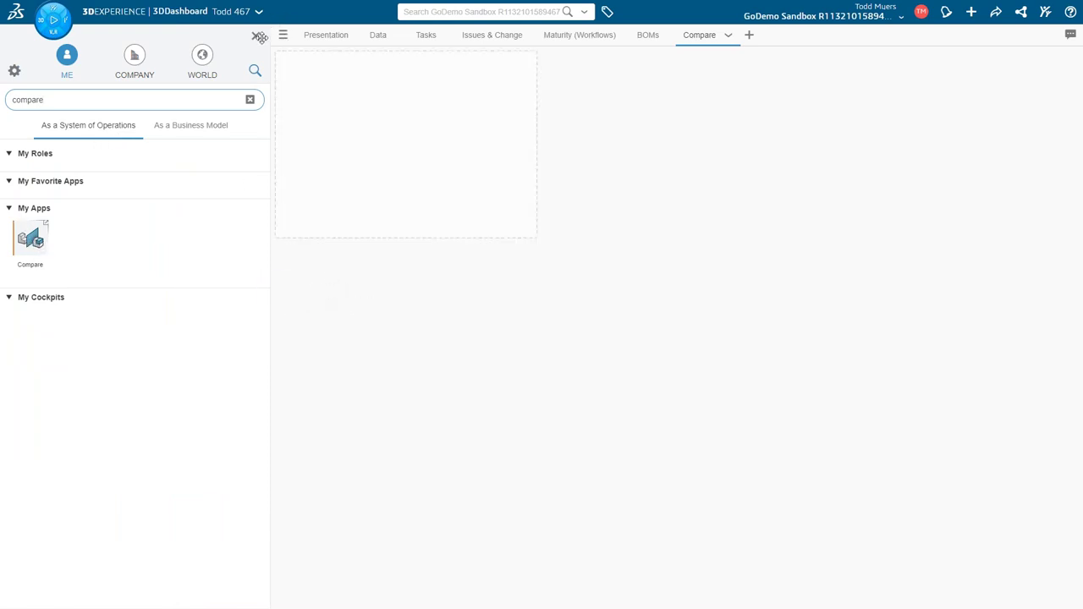
{"action": "left_click", "coordinate": [255, 35]}
{"action": "left_click", "coordinate": [511, 35]}
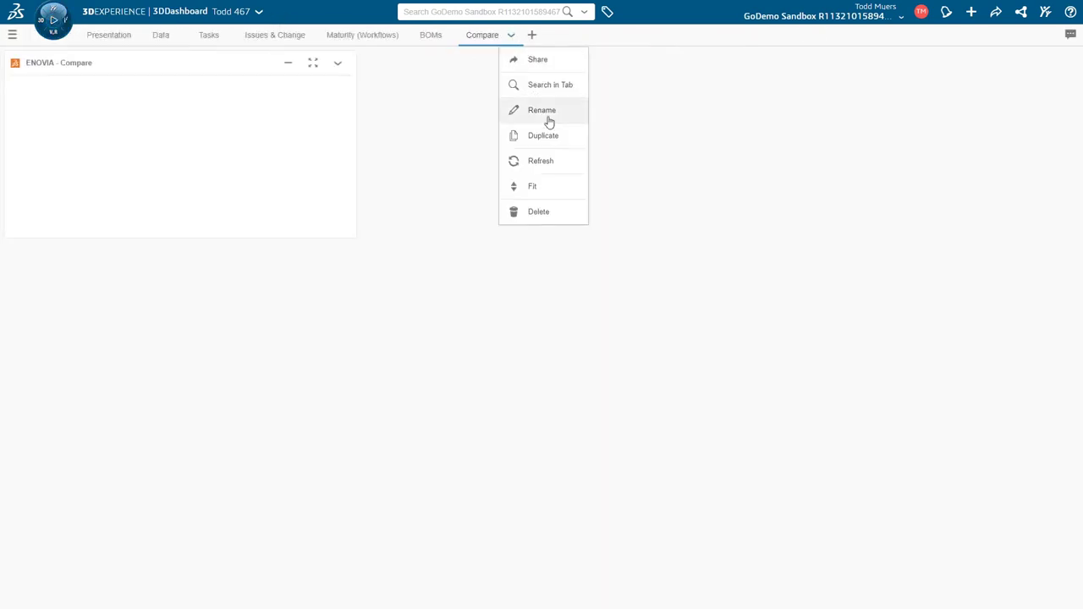
{"action": "left_click", "coordinate": [550, 187]}
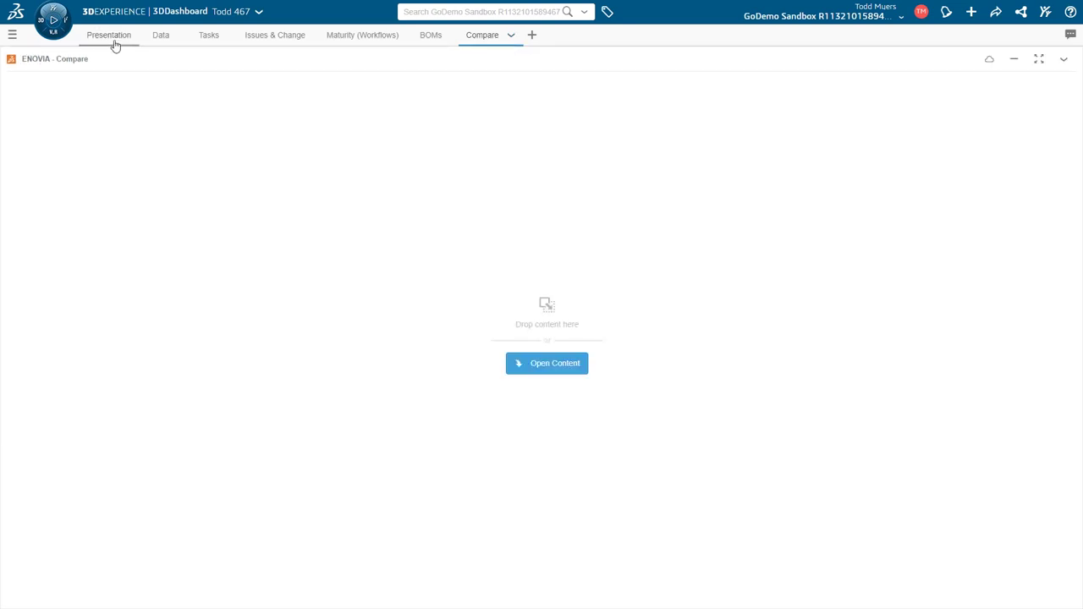
Step: Compare revision A.4 of assembly 10000239 from the Data page with its revision A.1, and examine the color-coded differences in 3D
{"action": "left_click", "coordinate": [161, 36]}
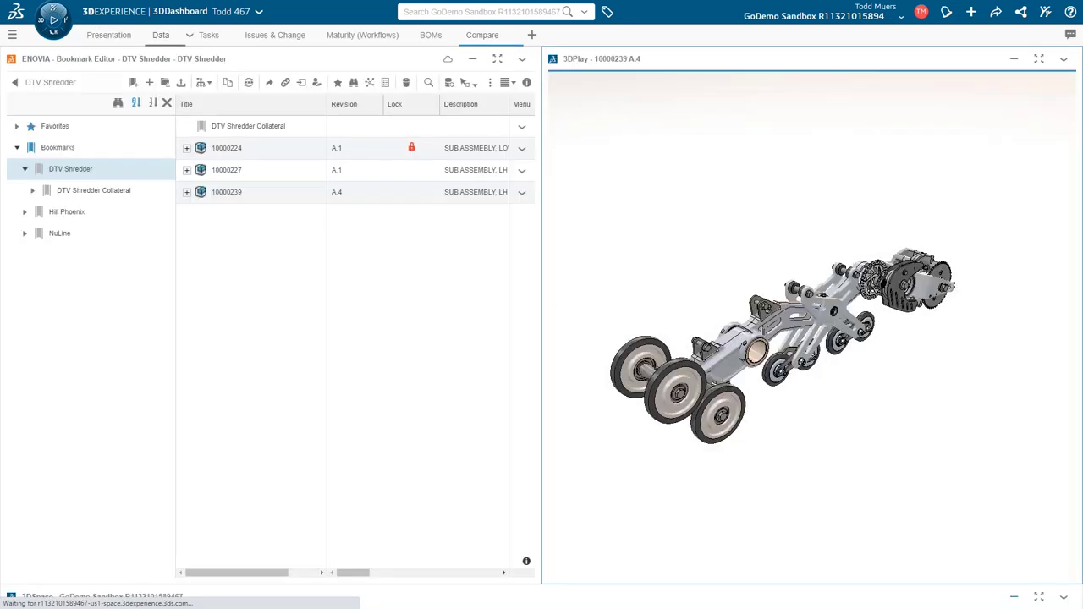
{"action": "left_click_drag", "start_coordinate": [254, 191], "coordinate": [541, 334]}
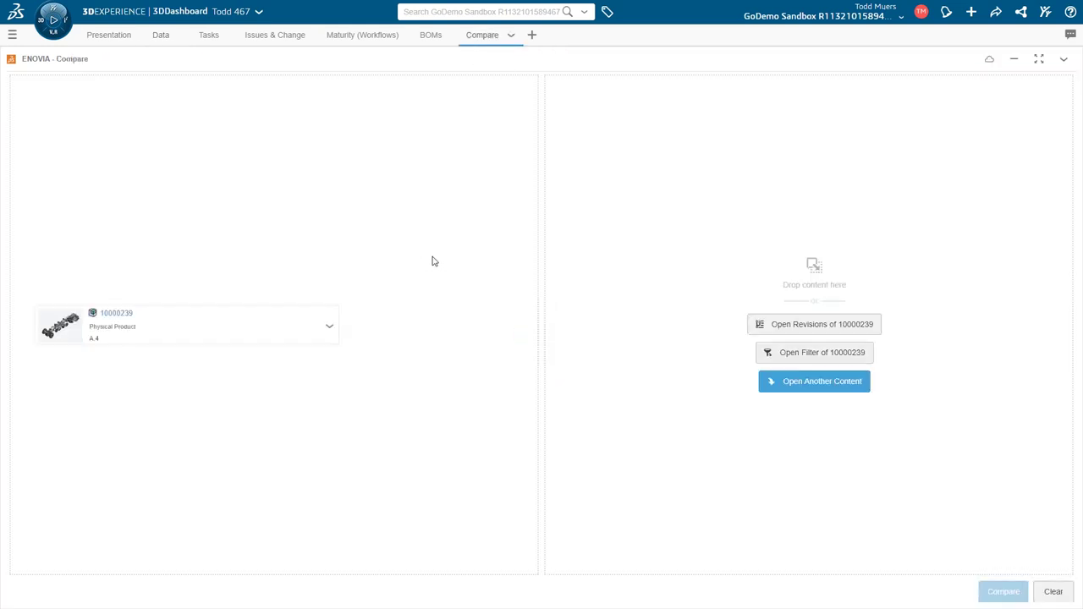
{"action": "left_click", "coordinate": [804, 333]}
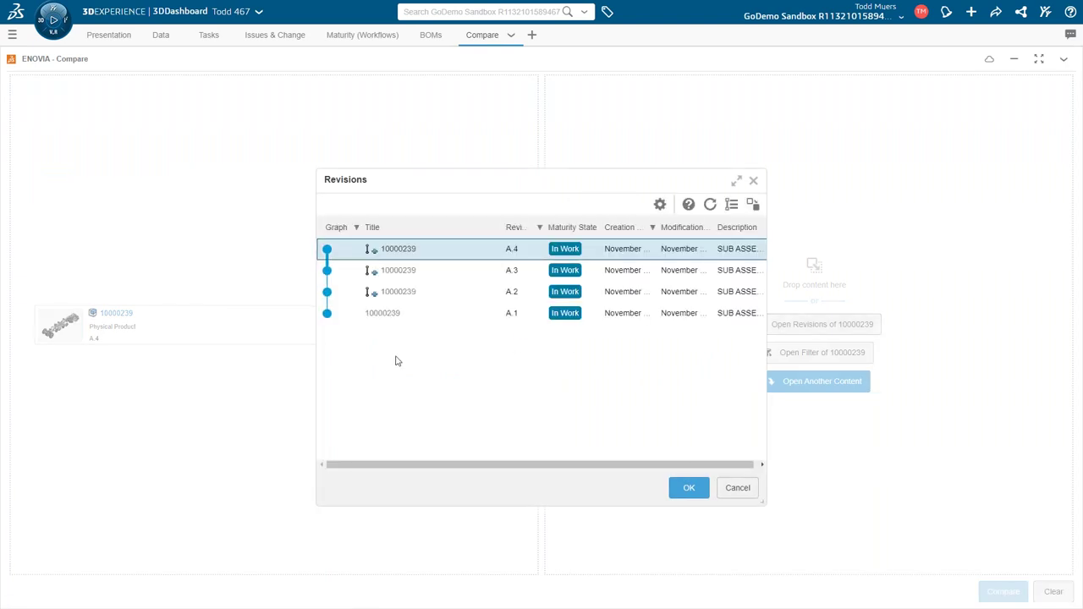
{"action": "left_click", "coordinate": [402, 323]}
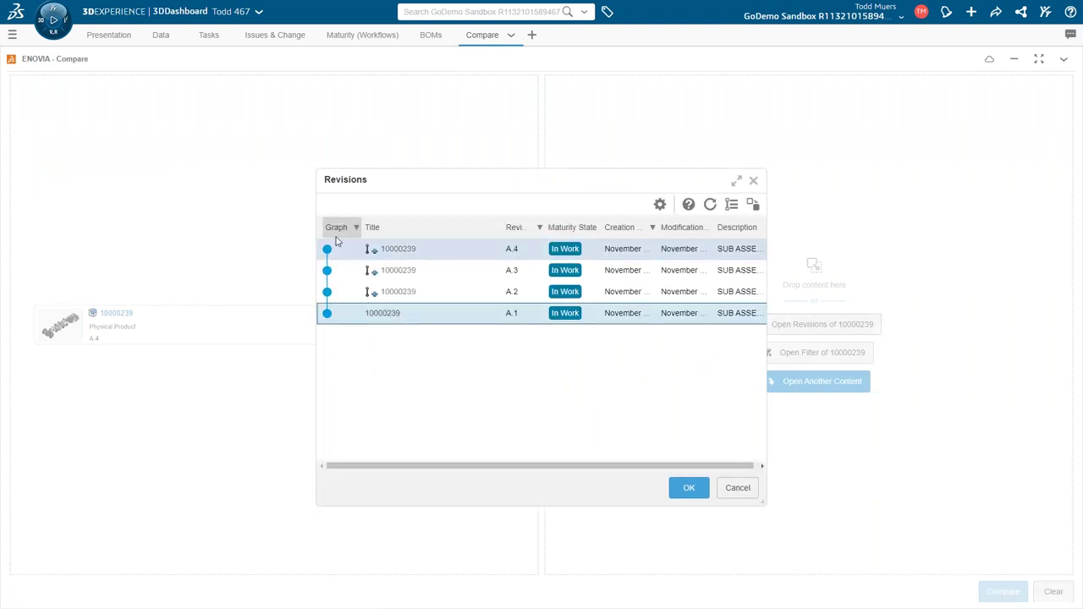
{"action": "left_click", "coordinate": [698, 495]}
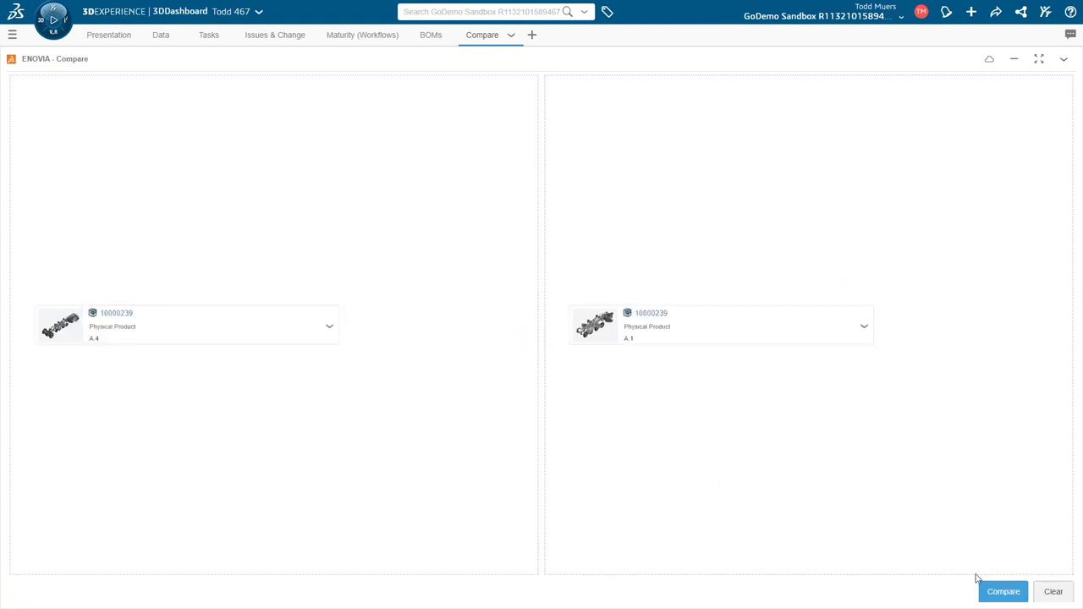
{"action": "left_click", "coordinate": [1003, 593]}
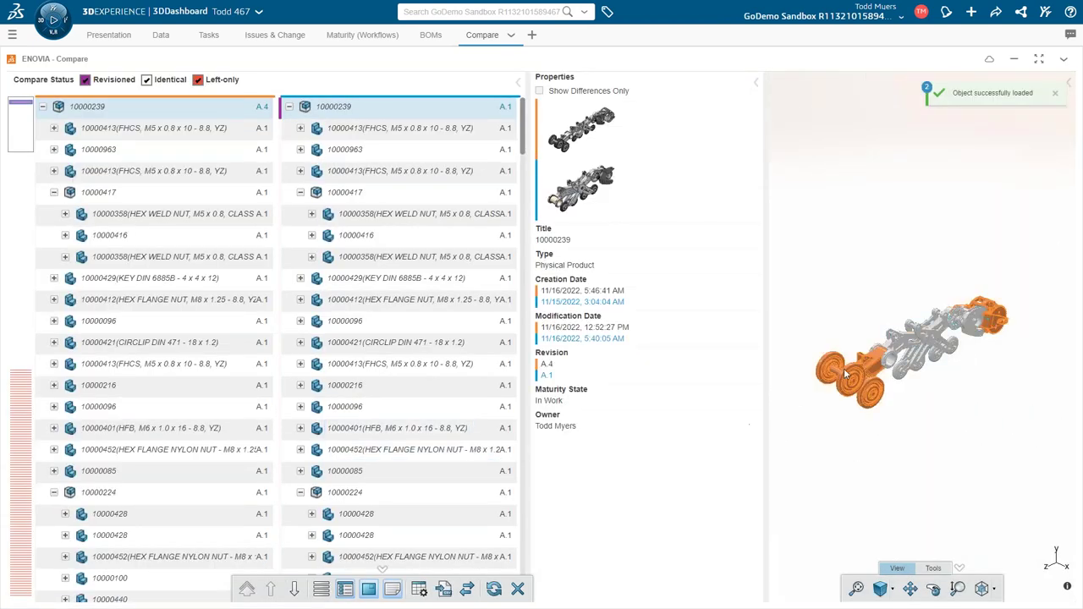
{"action": "middle_click_drag", "start_coordinate": [834, 330], "coordinate": [883, 455]}
{"action": "scroll", "coordinate": [885, 454], "scroll_direction": "down", "scroll_amount": 3}
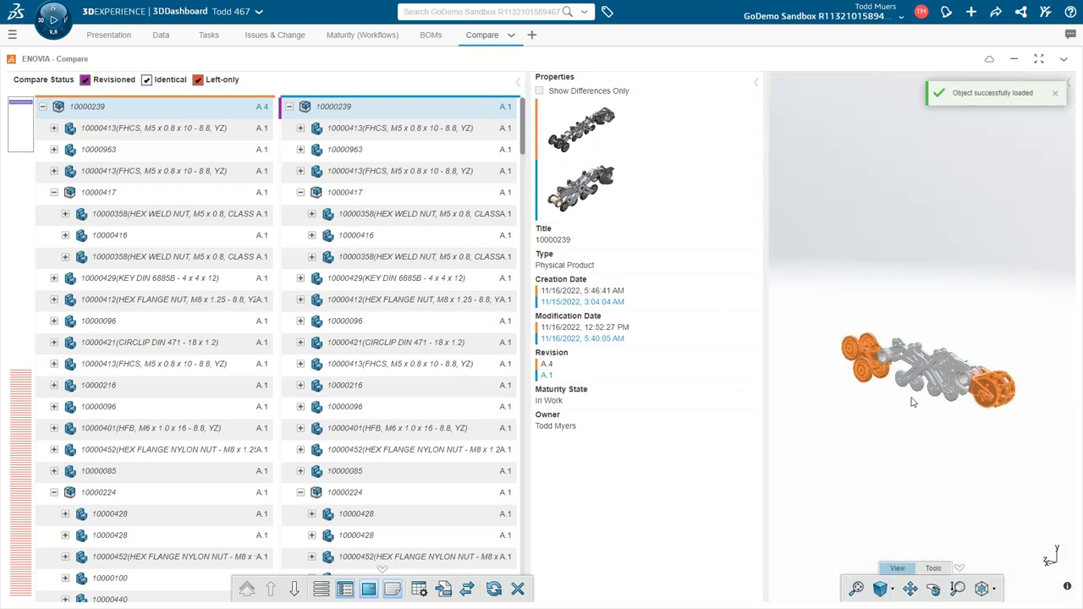
{"action": "scroll", "coordinate": [907, 404], "scroll_direction": "up", "scroll_amount": 4}
{"action": "middle_click_drag", "start_coordinate": [902, 406], "coordinate": [908, 412]}
{"action": "mouse_move", "coordinate": [908, 412]}
{"action": "left_mouse_down"}
{"action": "mouse_move", "coordinate": [903, 427]}
{"action": "mouse_move", "coordinate": [748, 416]}
{"action": "mouse_move", "coordinate": [925, 421]}
{"action": "mouse_move", "coordinate": [939, 406]}
{"action": "left_mouse_up"}
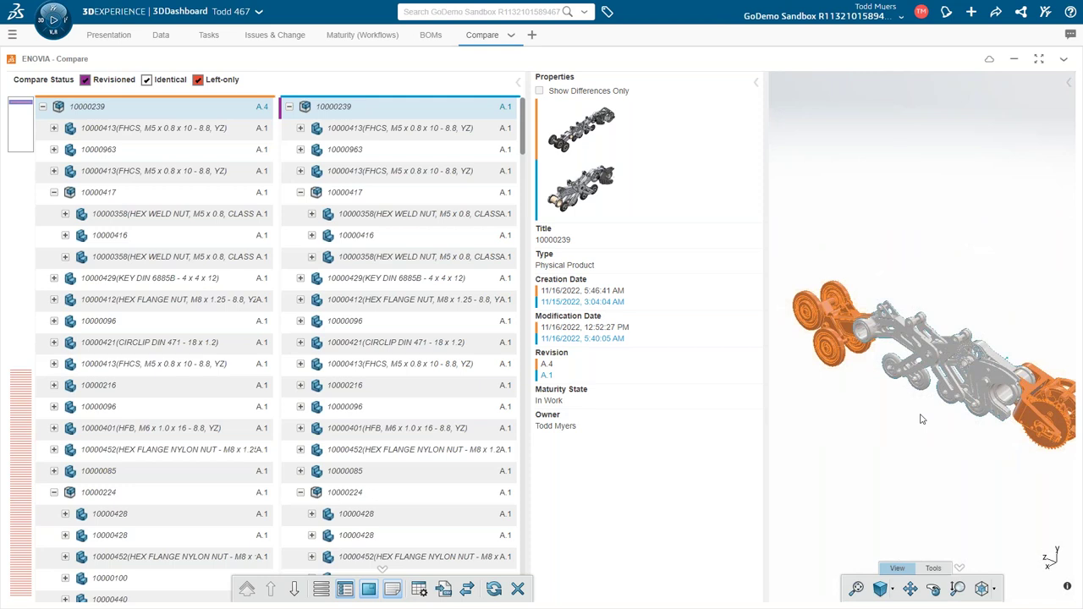
{"action": "scroll", "coordinate": [922, 419], "scroll_direction": "down", "scroll_amount": 4}
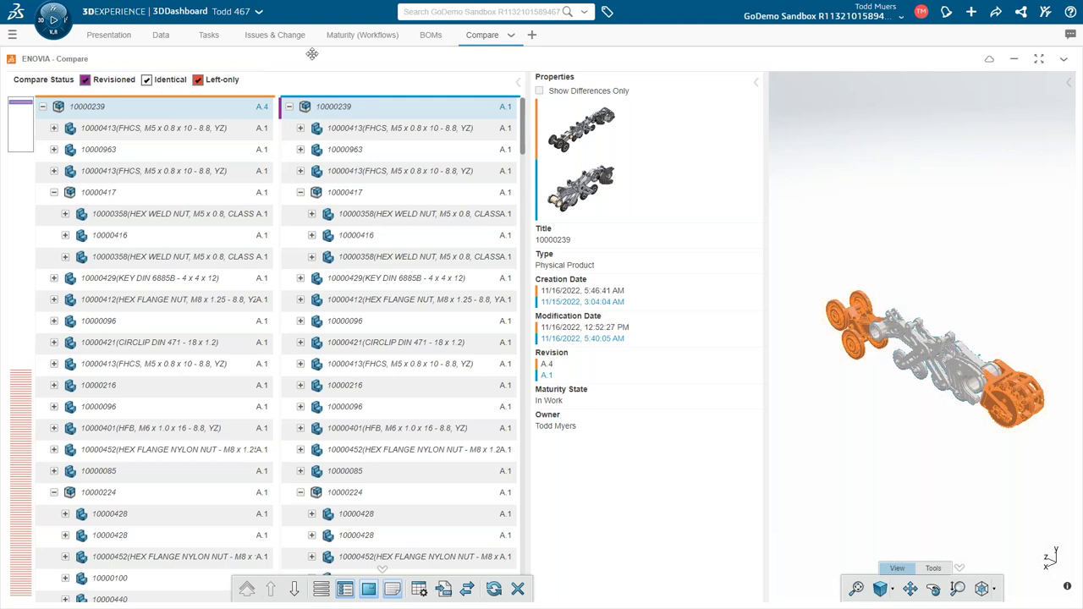
Step: Add the Product Explorer and 3D Navigate apps to the empty BOMs page and fit them side by side
{"action": "left_click", "coordinate": [431, 35]}
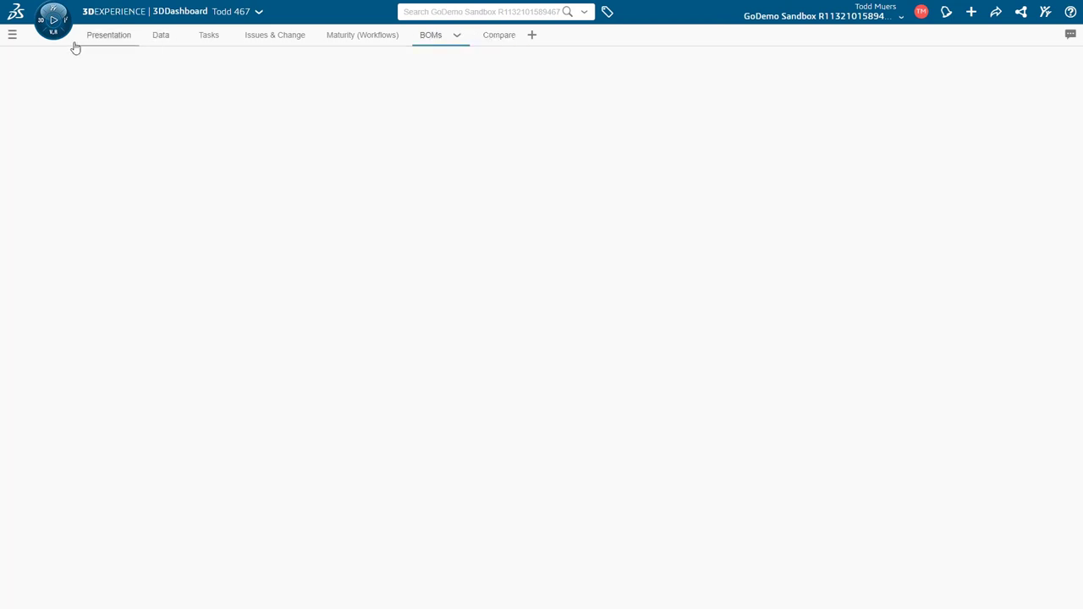
{"action": "left_click", "coordinate": [50, 32]}
{"action": "type", "text": "explorer"}
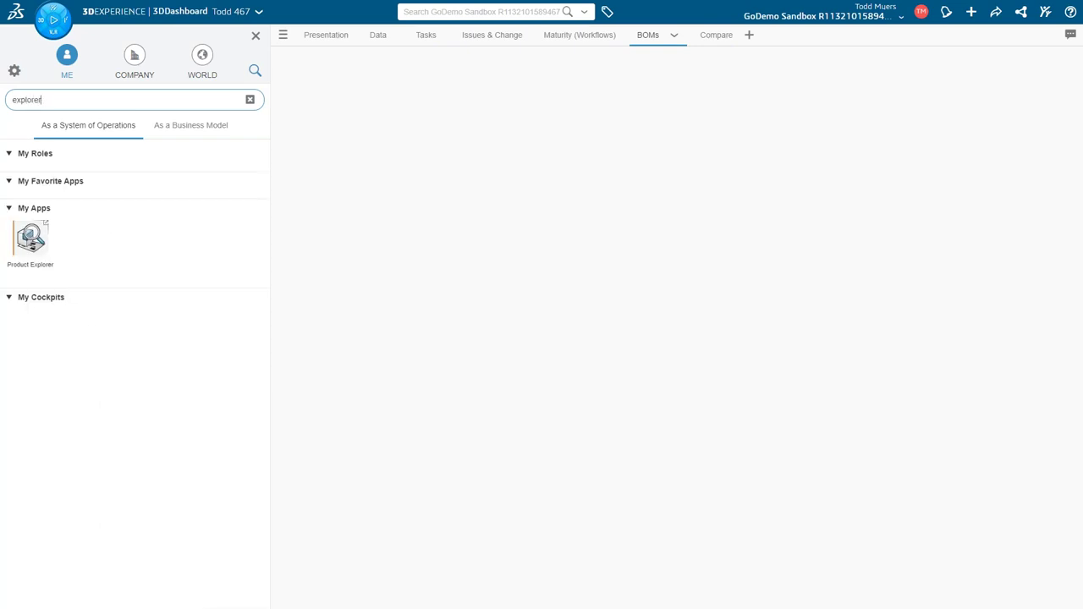
{"action": "left_click_drag", "start_coordinate": [34, 241], "coordinate": [518, 330]}
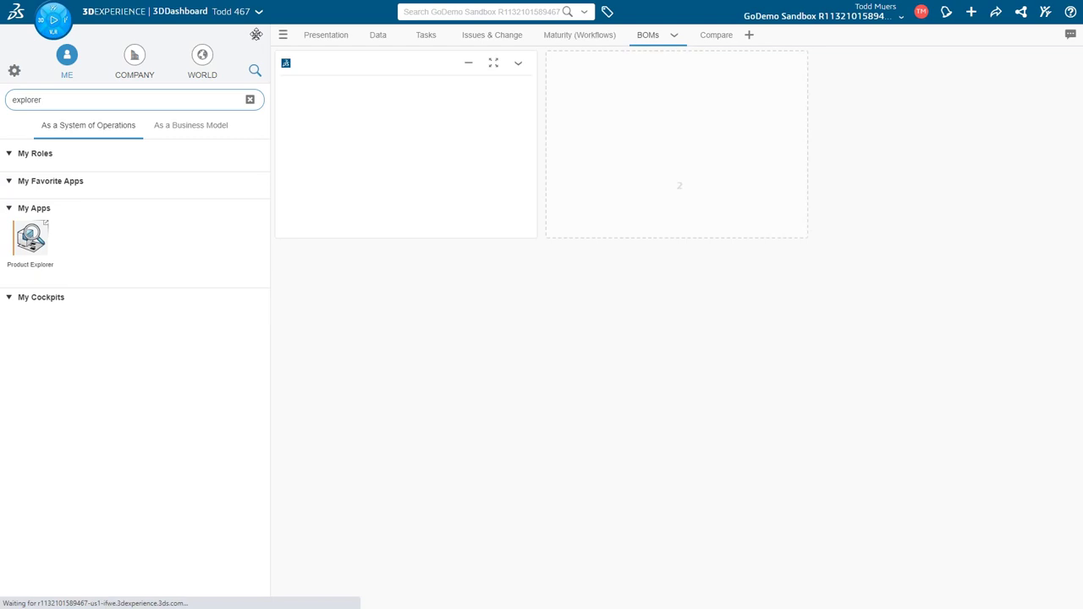
{"action": "left_click", "coordinate": [255, 34]}
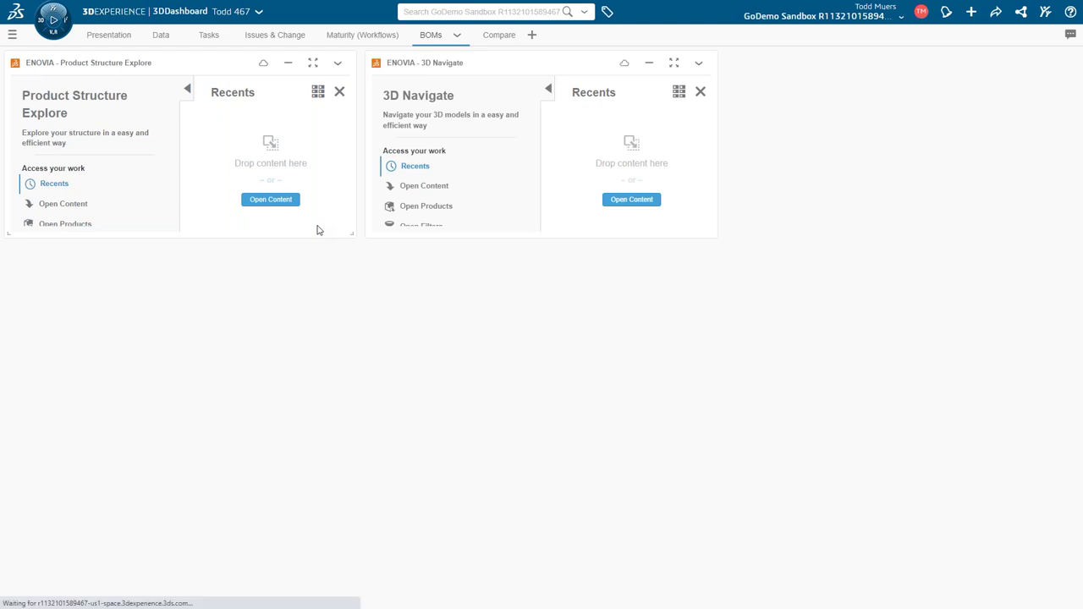
{"action": "left_click", "coordinate": [457, 36]}
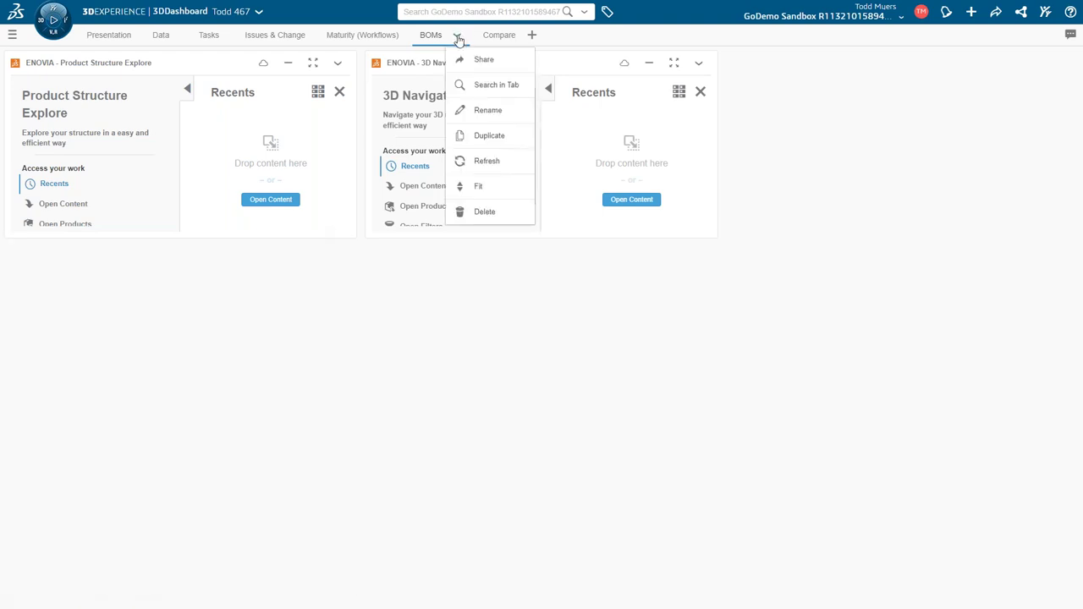
{"action": "left_click", "coordinate": [476, 191]}
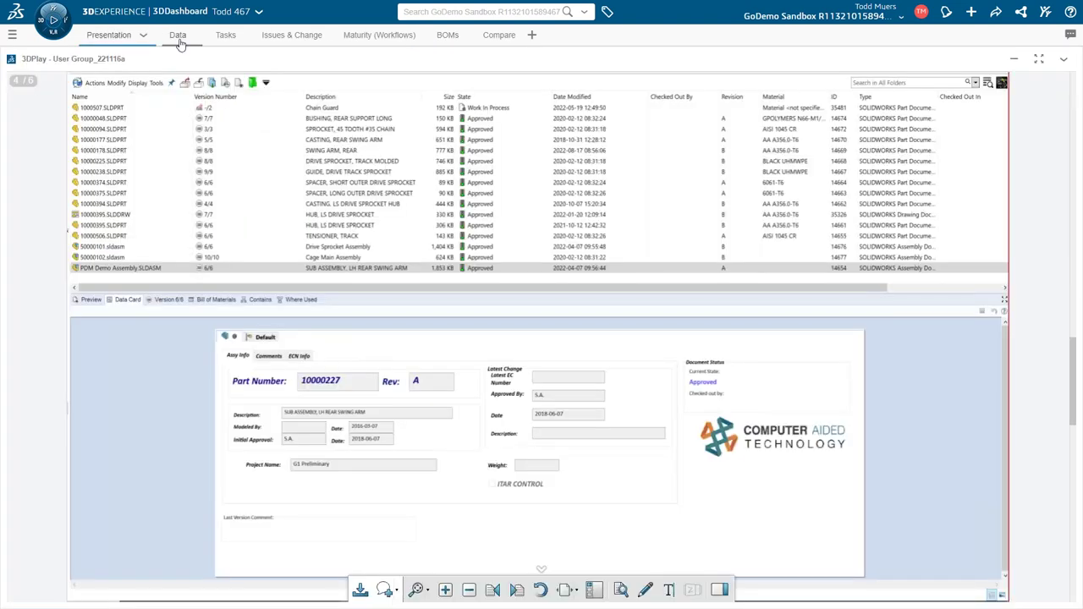
Step: Load assembly 10000239 from the Data page into the BOMs page apps as an unfiltered root object, and expand its structure
{"action": "left_click", "coordinate": [178, 35]}
{"action": "left_click_drag", "start_coordinate": [226, 192], "coordinate": [370, 155]}
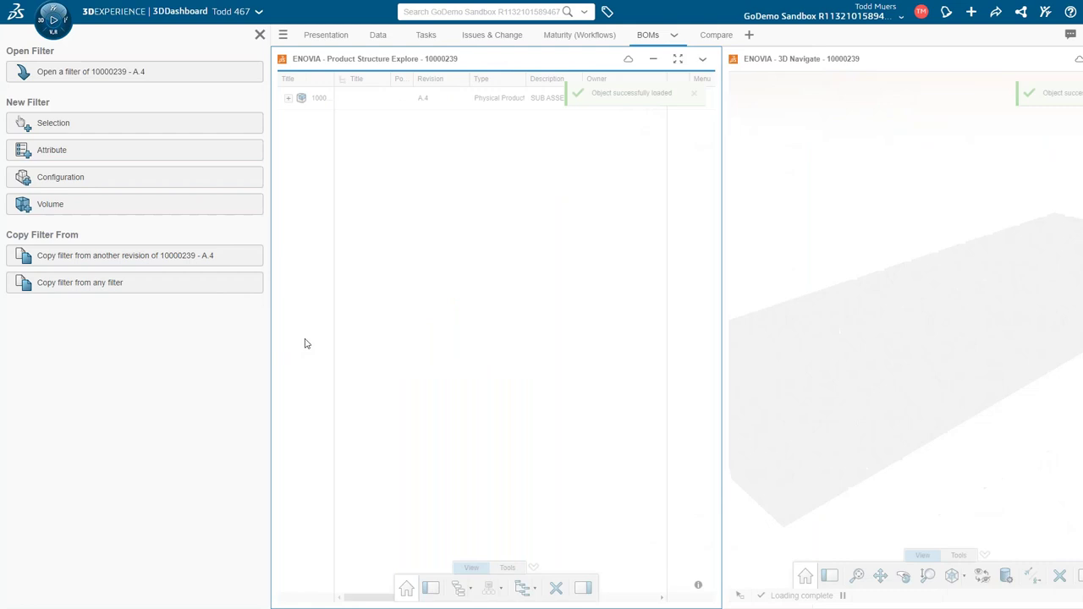
{"action": "left_click", "coordinate": [261, 34]}
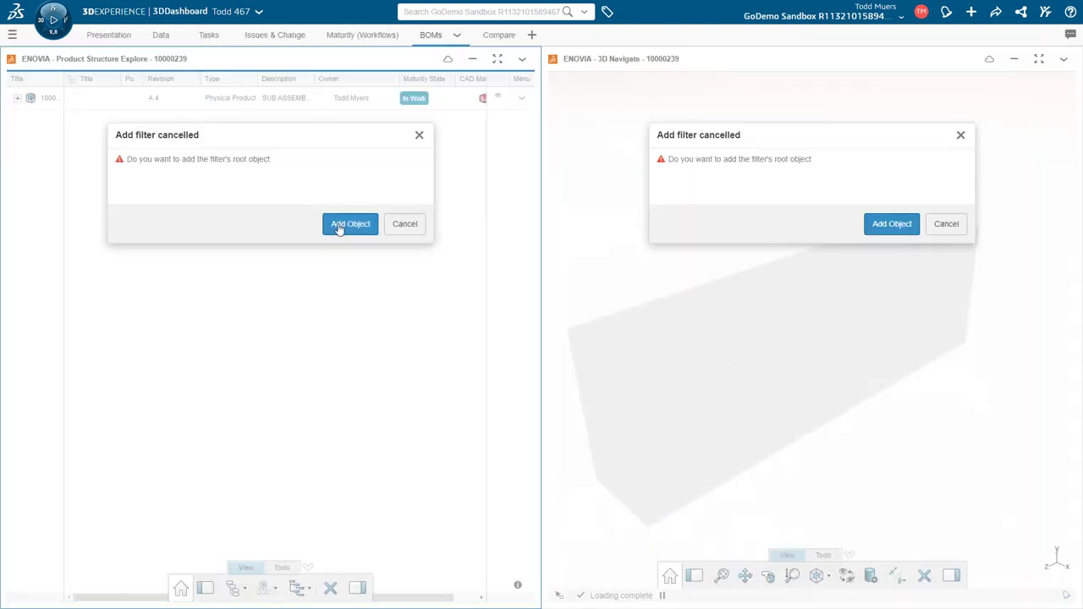
{"action": "left_click", "coordinate": [337, 226]}
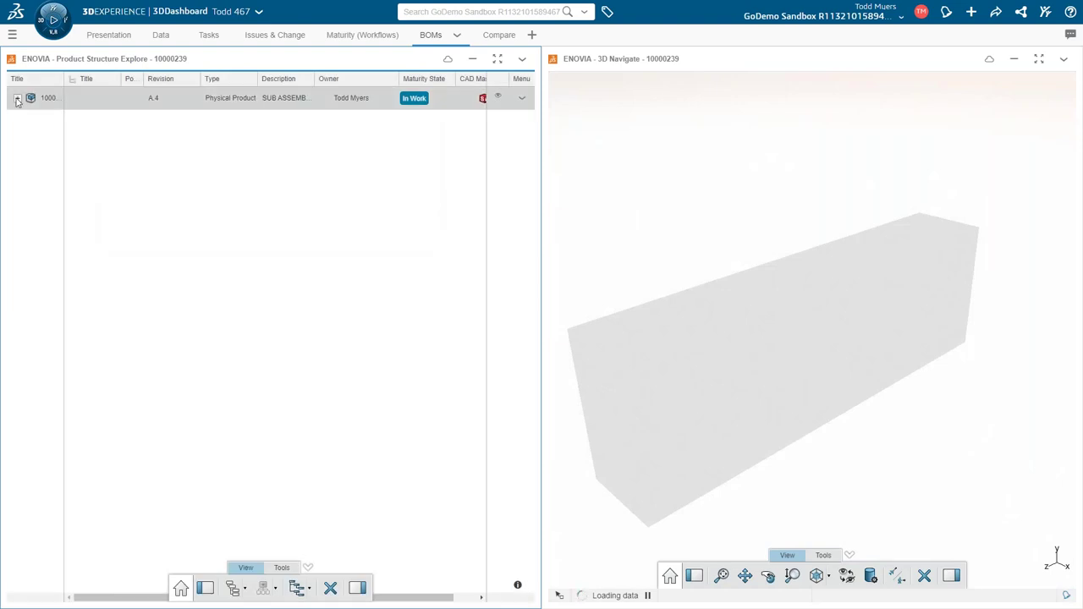
{"action": "left_click", "coordinate": [17, 98]}
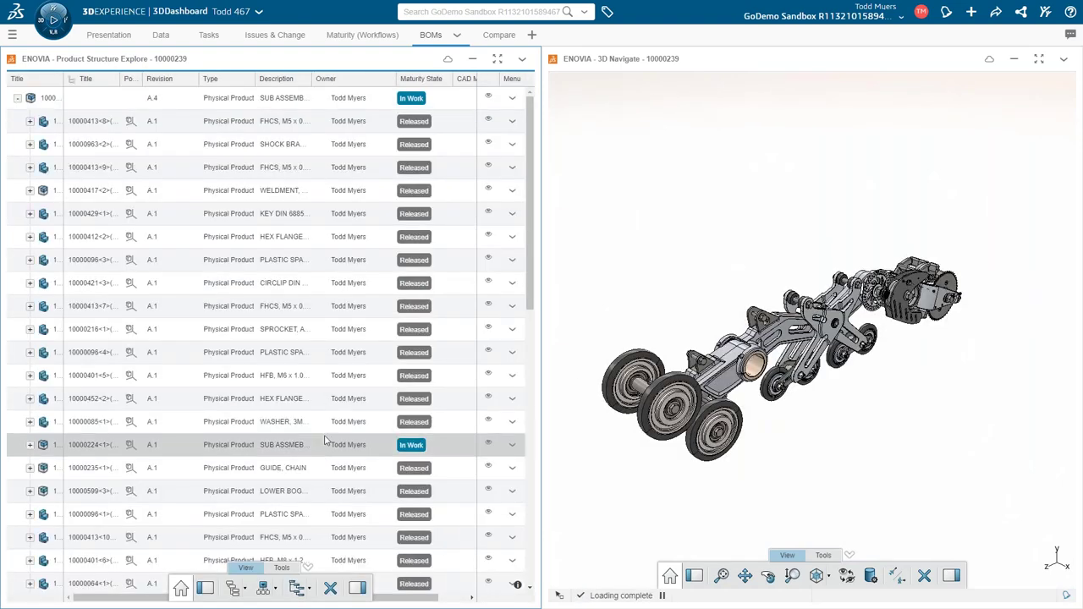
{"action": "mouse_move", "coordinate": [328, 443]}
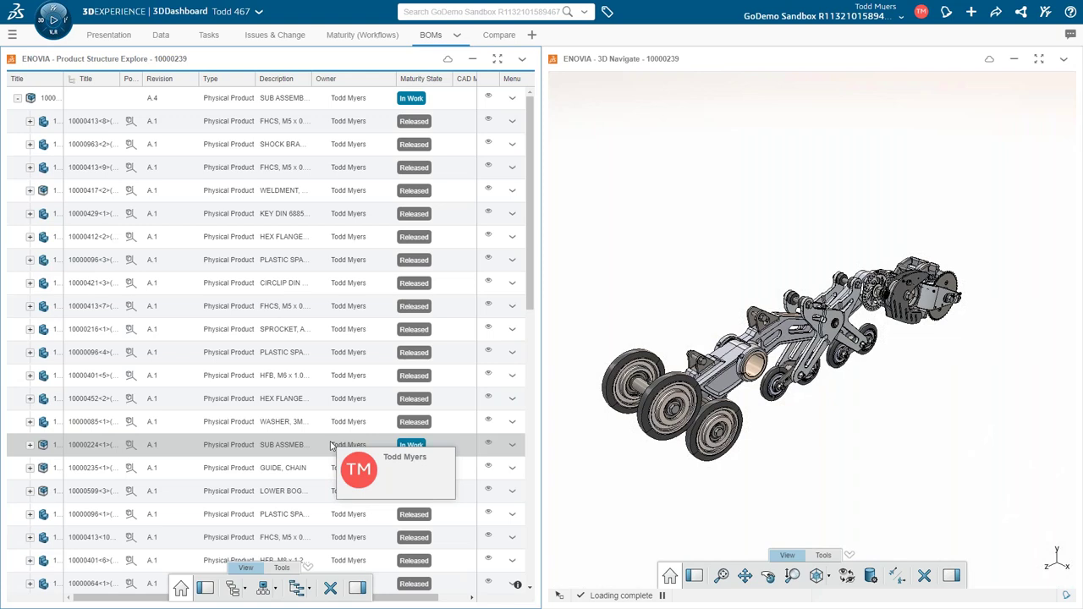
Step: Show the information of root assembly 10000239 on the BOMs page and review its attributes, documents and attachments
{"action": "left_click", "coordinate": [55, 97]}
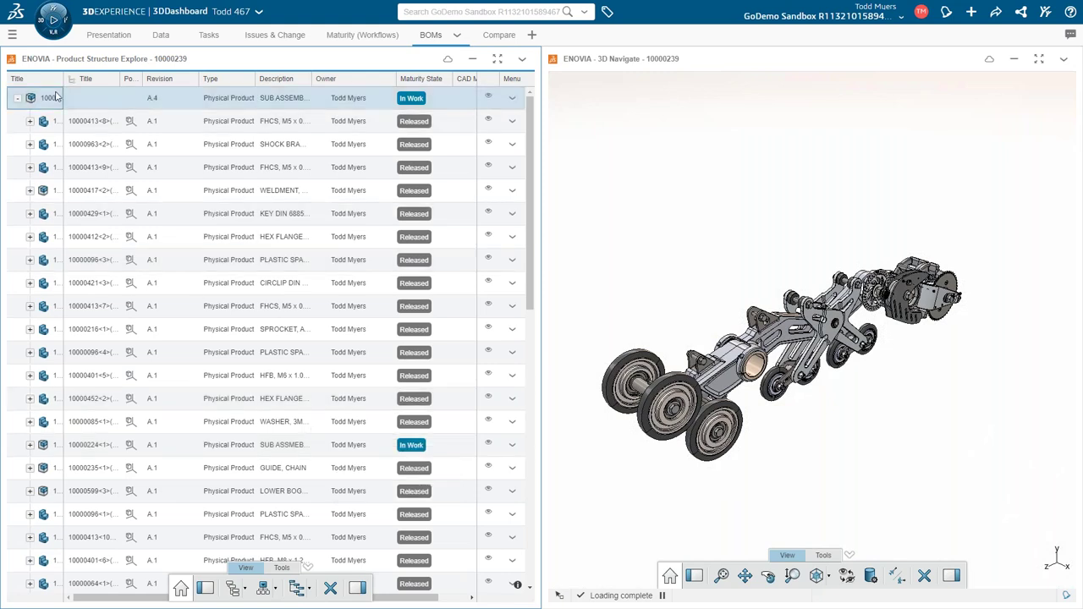
{"action": "left_click", "coordinate": [358, 589]}
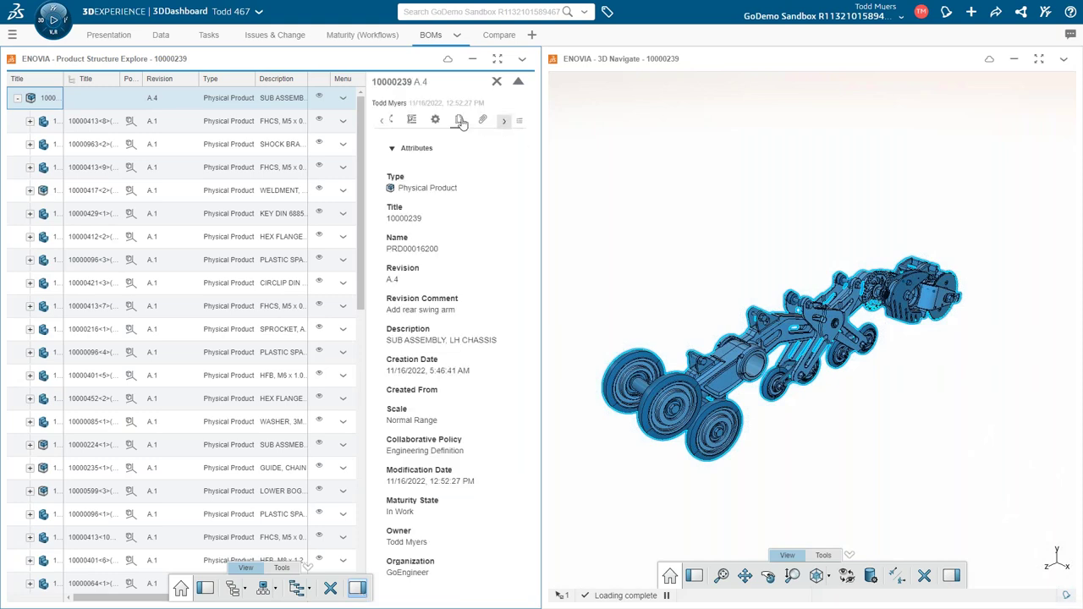
{"action": "left_click", "coordinate": [460, 121]}
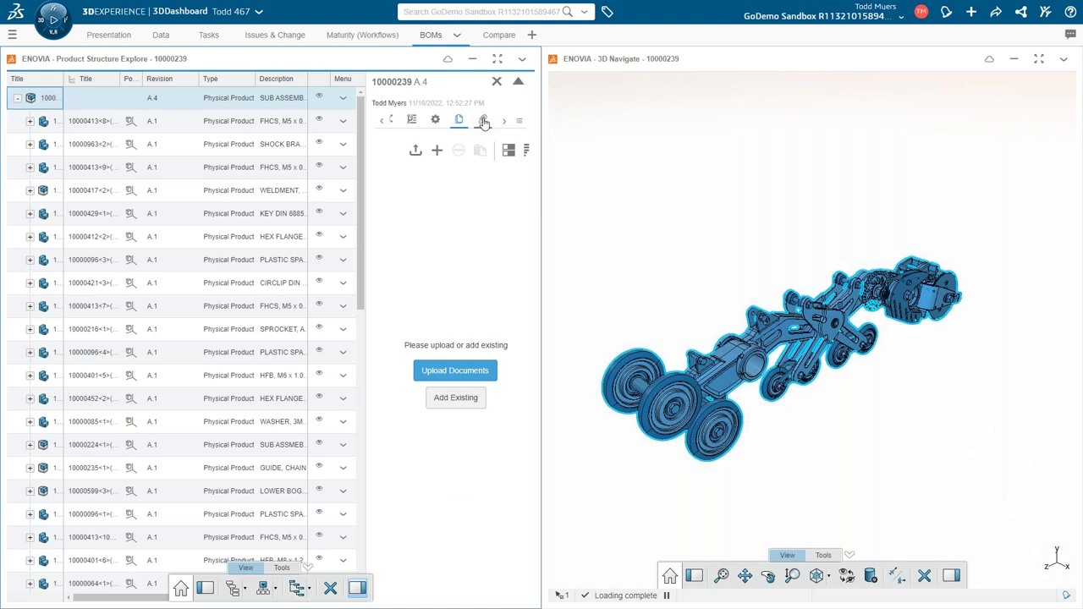
{"action": "left_click", "coordinate": [484, 123]}
Step: Try to open the Relations view for assembly 10000239 from the Data page
{"action": "left_click", "coordinate": [160, 35]}
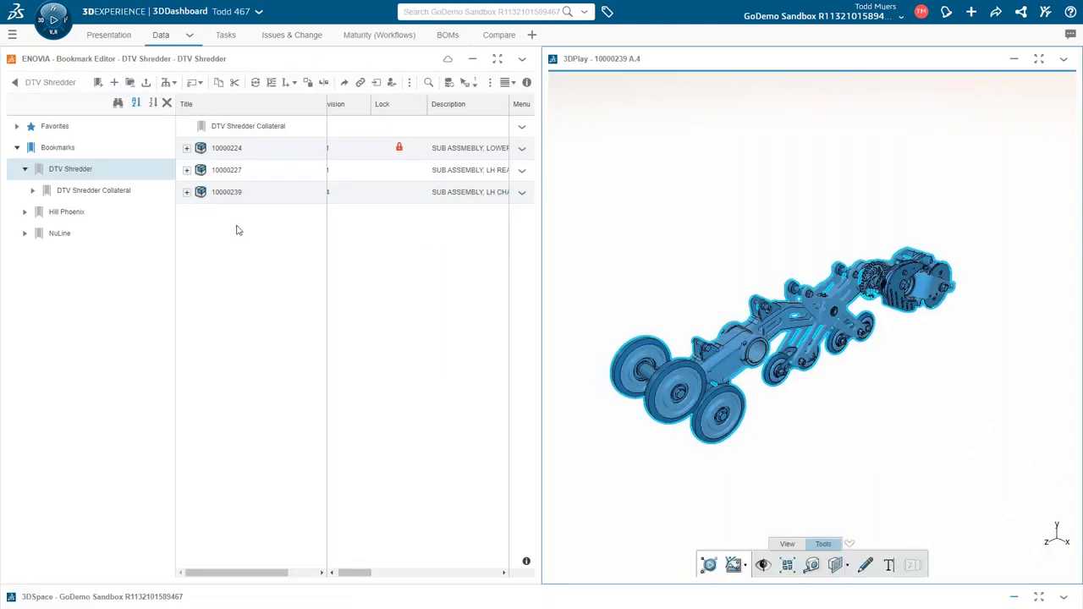
{"action": "left_click", "coordinate": [370, 82]}
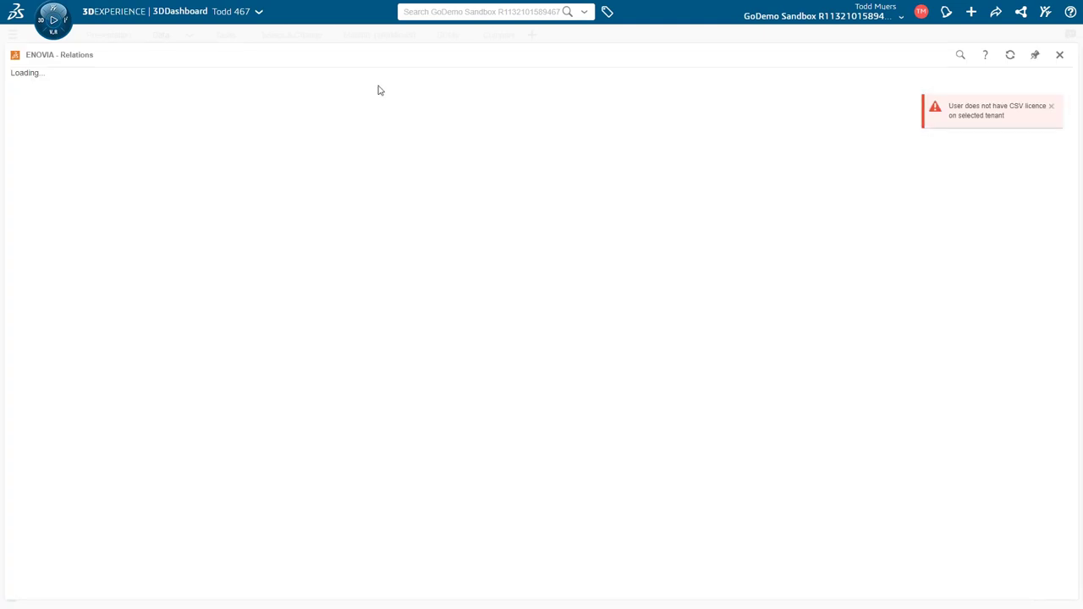
{"action": "left_click", "coordinate": [1052, 108]}
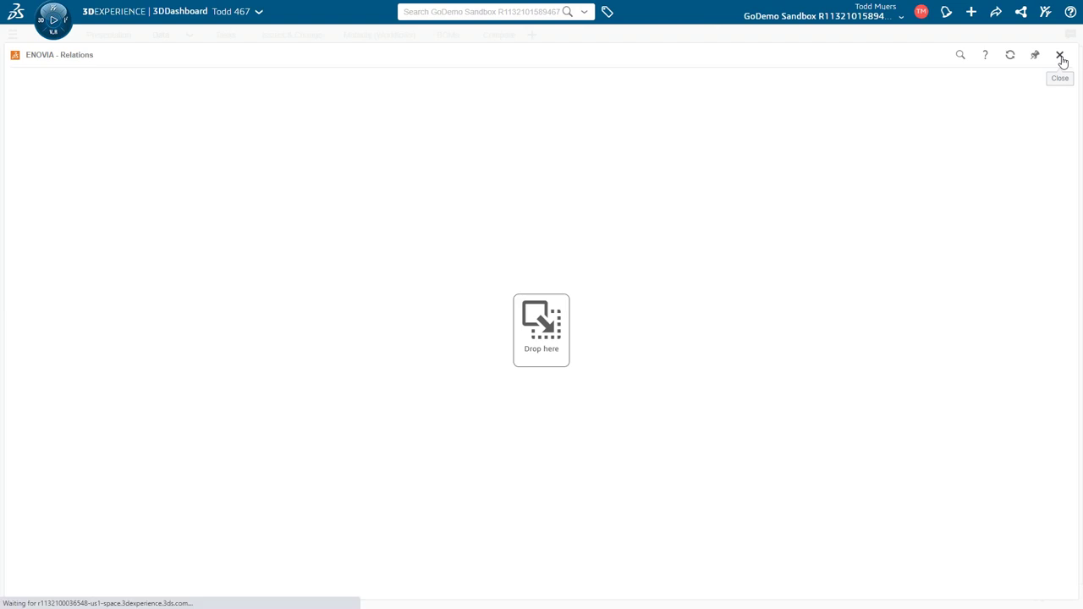
{"action": "left_click", "coordinate": [1061, 56]}
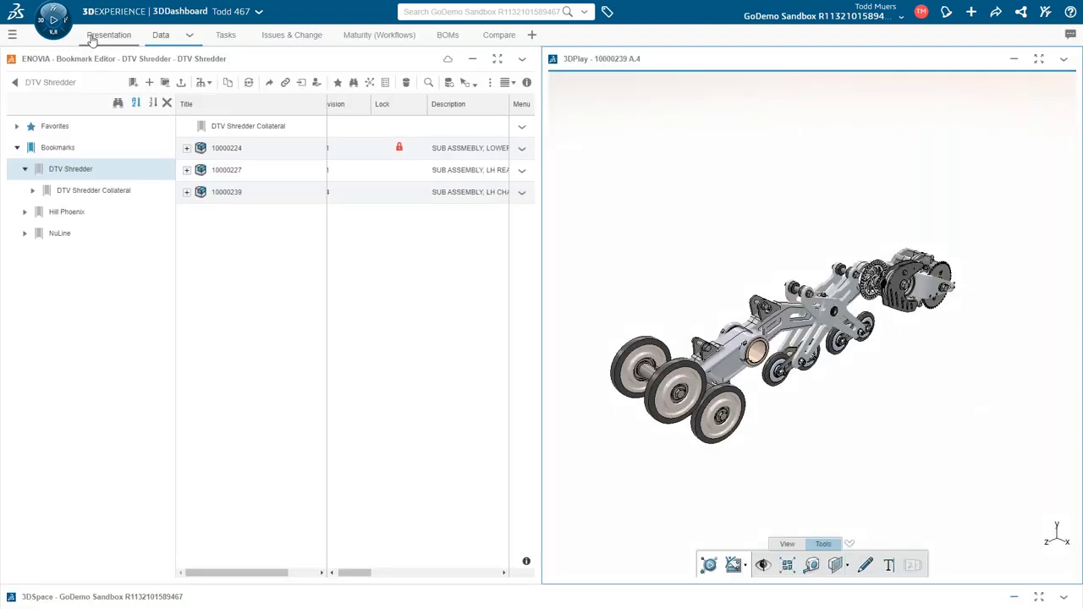
Step: Exit full screen, reload the dashboard and open the Relations view for assembly 10000239 in the DTV Shredder bookmark
{"action": "key", "text": "F11"}
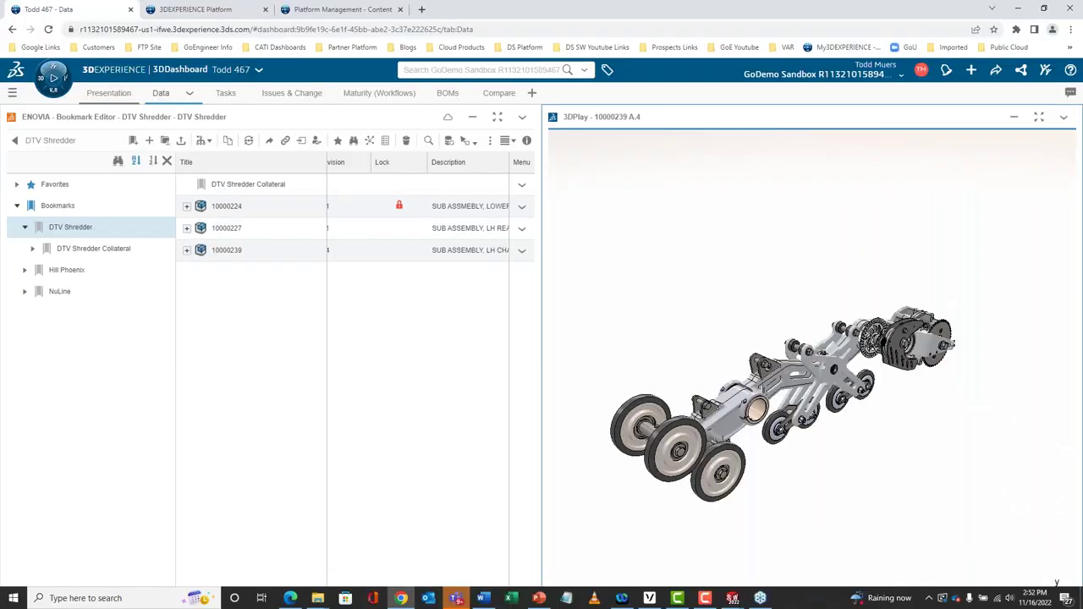
{"action": "key", "text": "F5"}
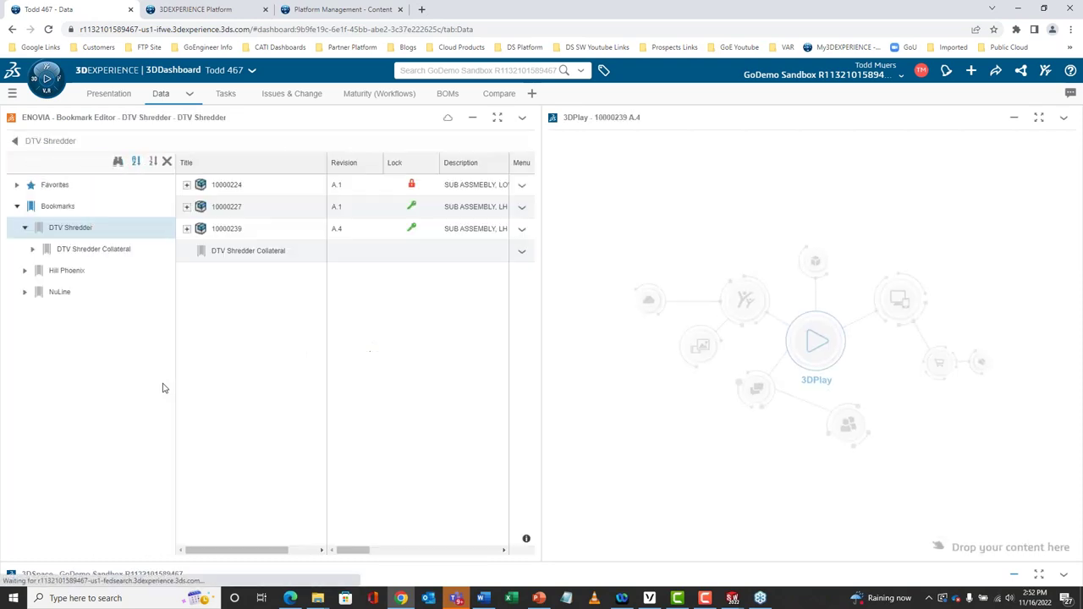
{"action": "left_click", "coordinate": [237, 229]}
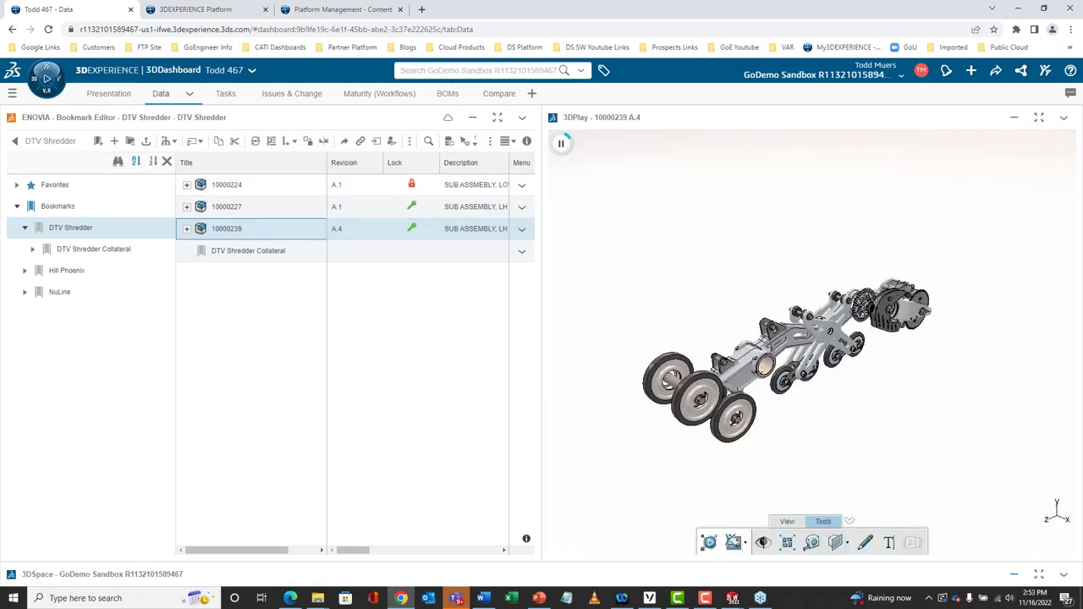
{"action": "double_click", "coordinate": [334, 124]}
{"action": "left_click", "coordinate": [894, 142]}
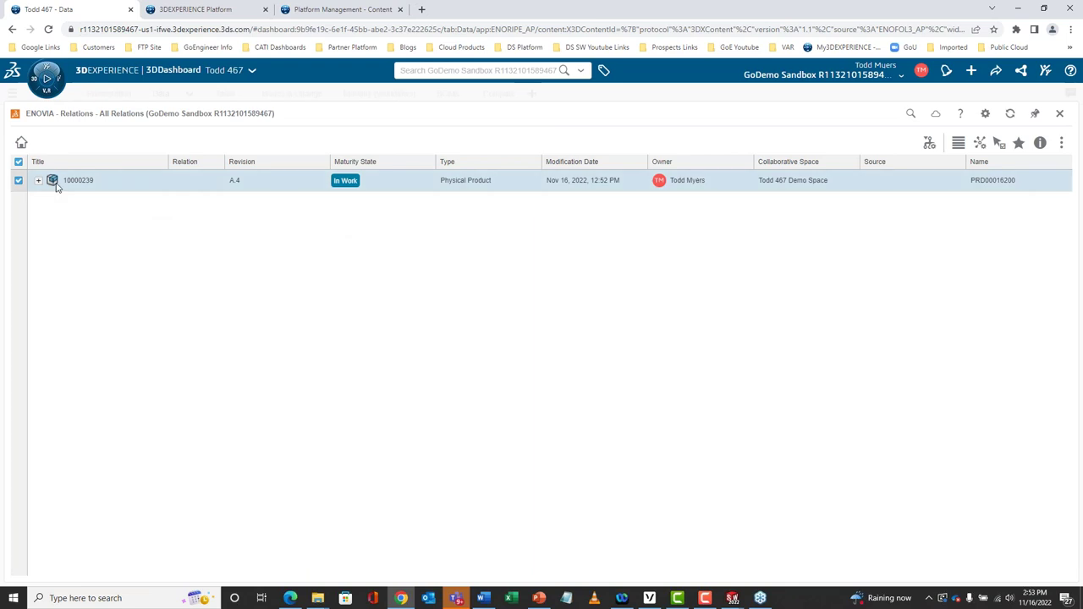
Step: Expand assembly 10000239 in the relations list, examine its children, bookmark and family relations, and collapse it again
{"action": "left_click", "coordinate": [39, 182]}
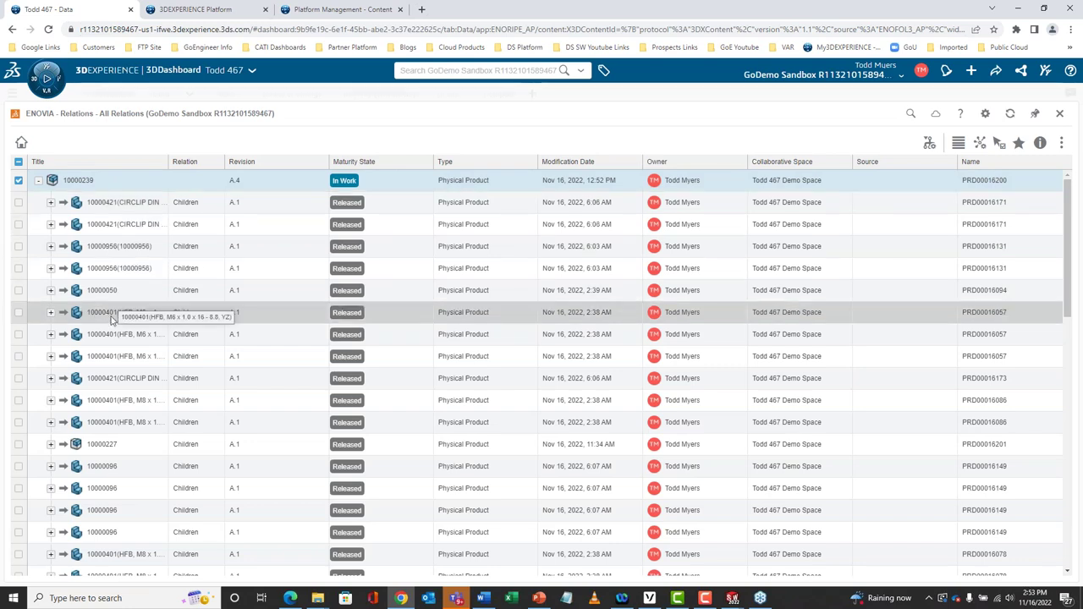
{"action": "scroll", "coordinate": [138, 495], "scroll_direction": "down", "scroll_amount": 1}
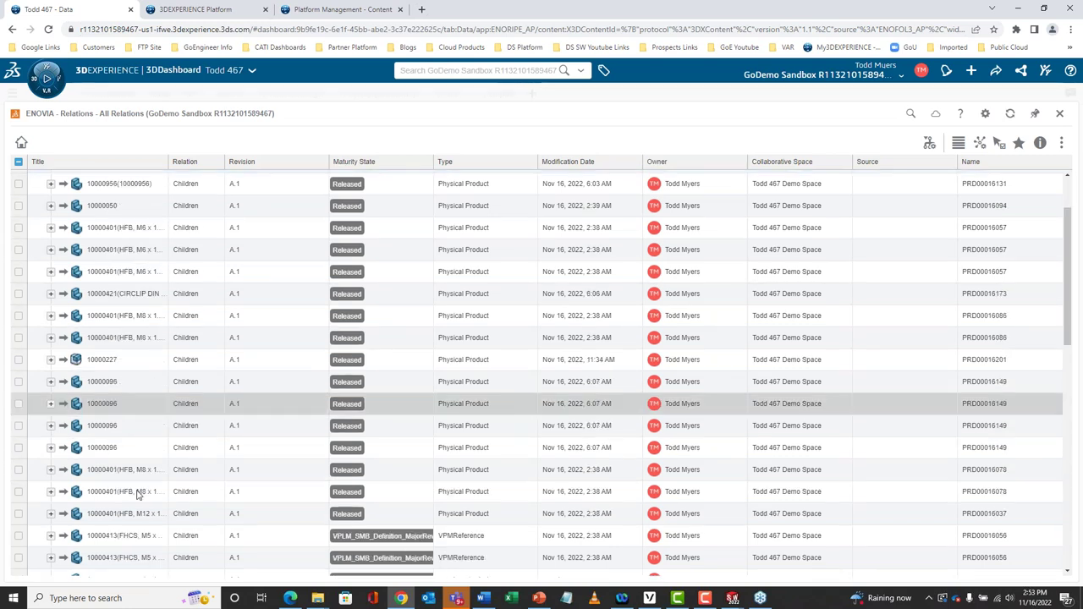
{"action": "scroll", "coordinate": [138, 494], "scroll_direction": "down", "scroll_amount": 5}
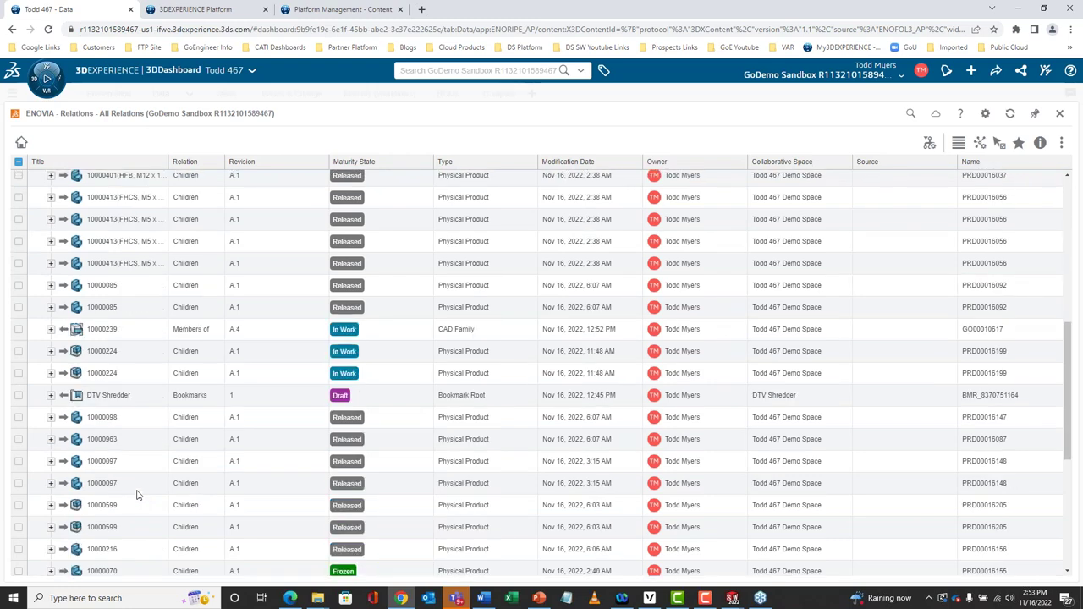
{"action": "scroll", "coordinate": [110, 372], "scroll_direction": "down", "scroll_amount": 1}
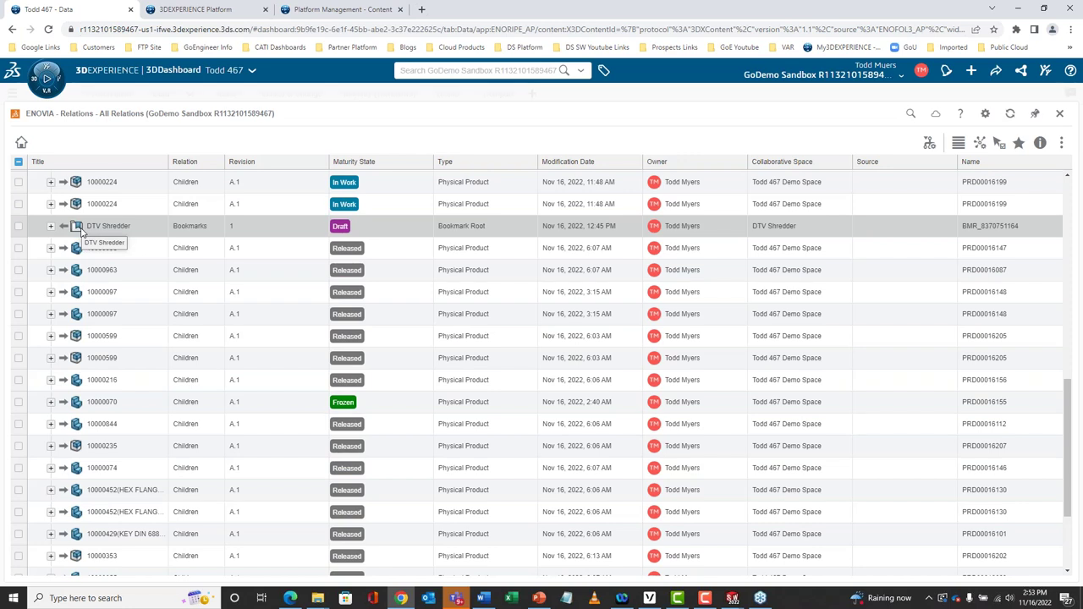
{"action": "scroll", "coordinate": [102, 312], "scroll_direction": "down", "scroll_amount": 2}
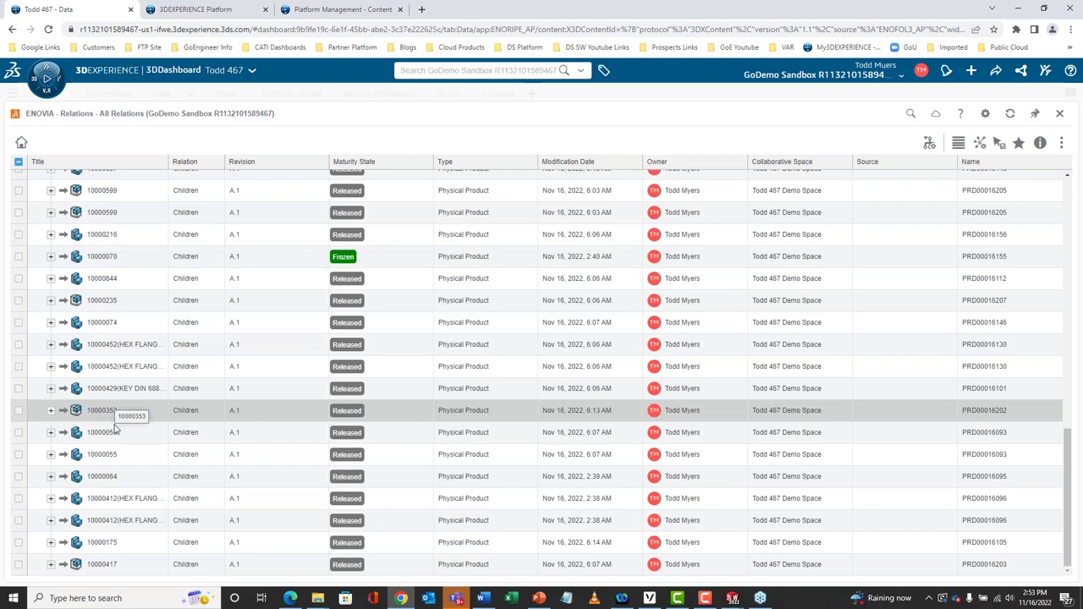
{"action": "scroll", "coordinate": [131, 474], "scroll_direction": "up", "scroll_amount": 5}
{"action": "scroll", "coordinate": [128, 471], "scroll_direction": "up", "scroll_amount": 3}
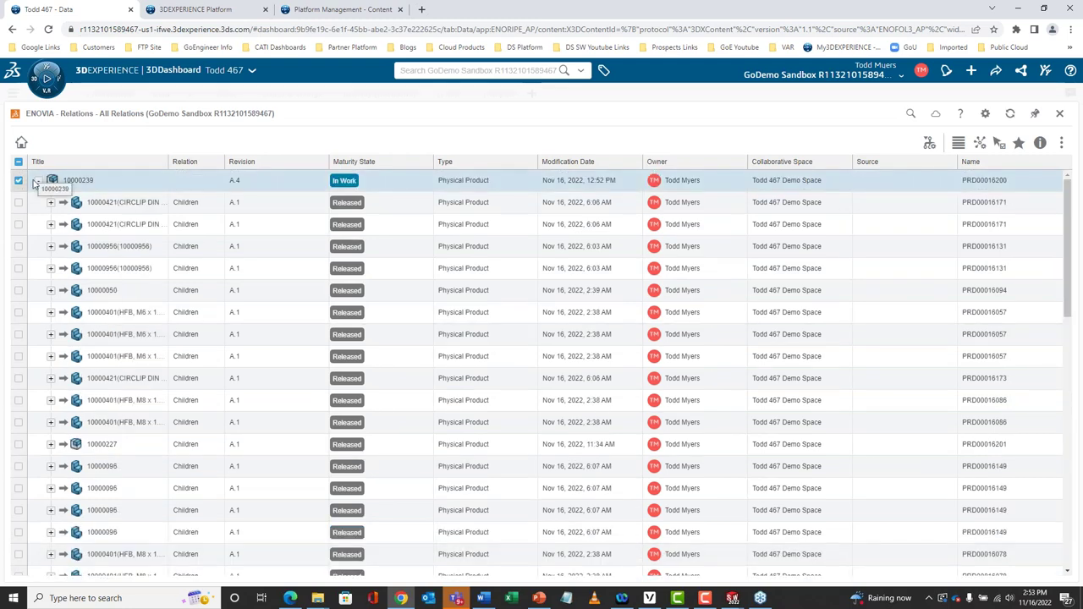
{"action": "left_click", "coordinate": [38, 181]}
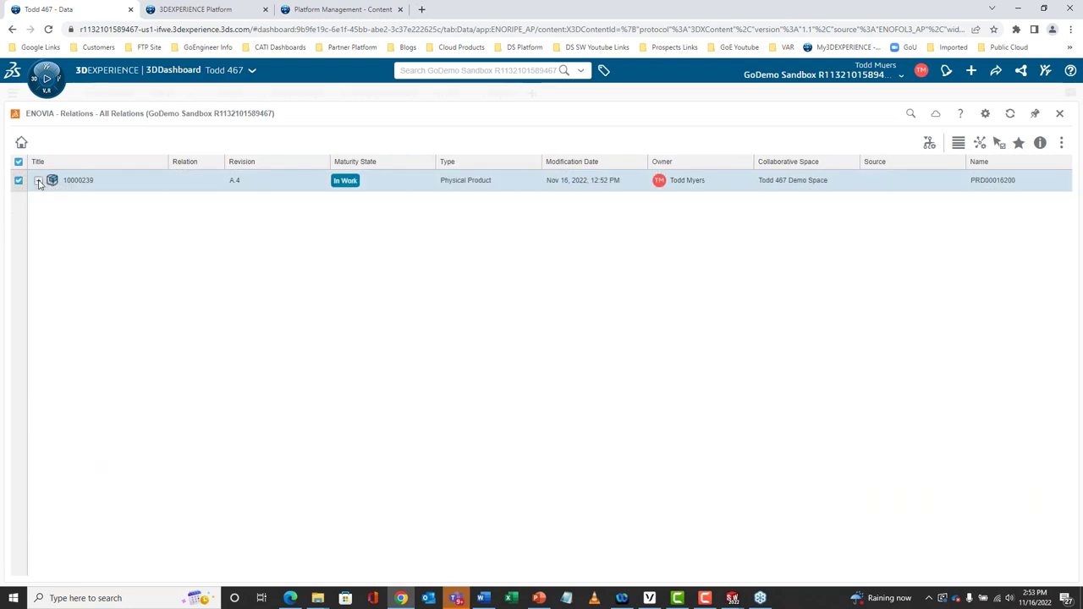
Step: Display the relations of assembly 10000239 as a graph, examine its expanded parent and child links, and close the Relations view
{"action": "left_click", "coordinate": [959, 144]}
{"action": "left_click", "coordinate": [965, 169]}
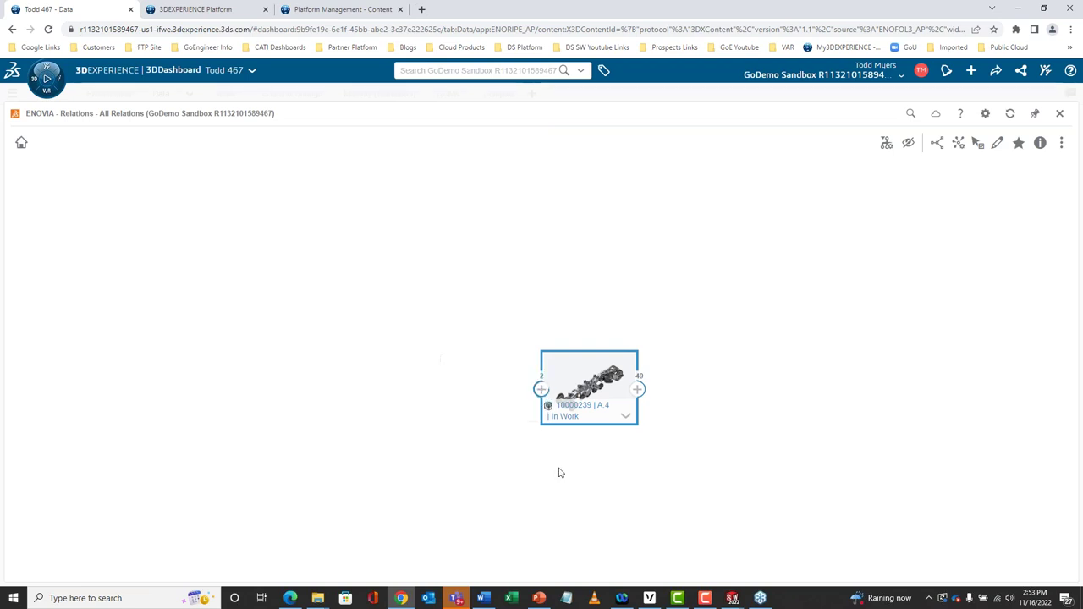
{"action": "mouse_move", "coordinate": [706, 416]}
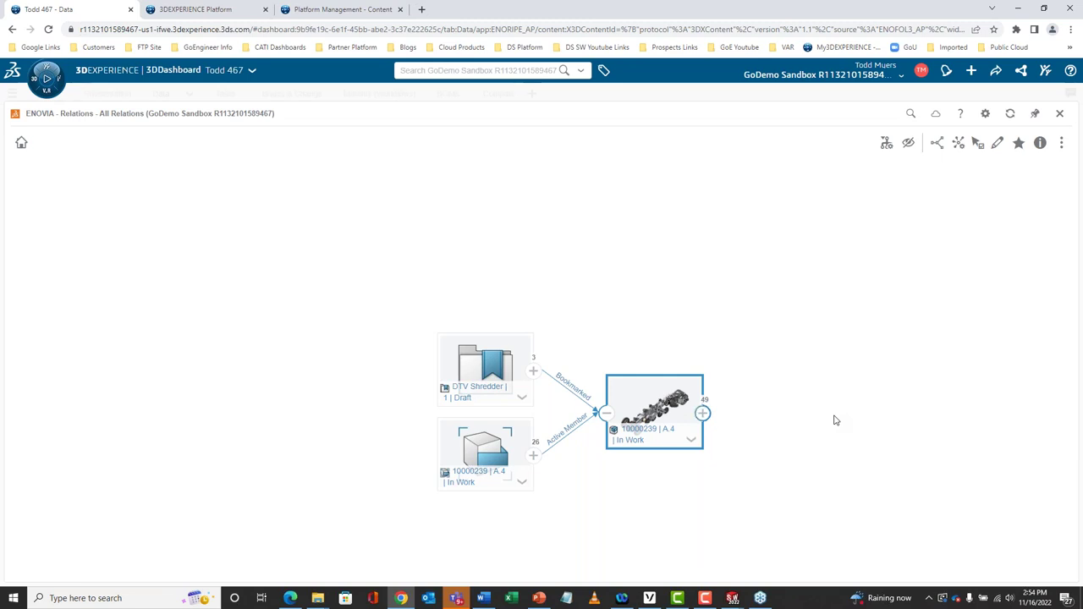
{"action": "scroll", "coordinate": [811, 422], "scroll_direction": "down", "scroll_amount": 5}
{"action": "scroll", "coordinate": [825, 410], "scroll_direction": "down", "scroll_amount": 2}
{"action": "scroll", "coordinate": [673, 395], "scroll_direction": "down", "scroll_amount": 2}
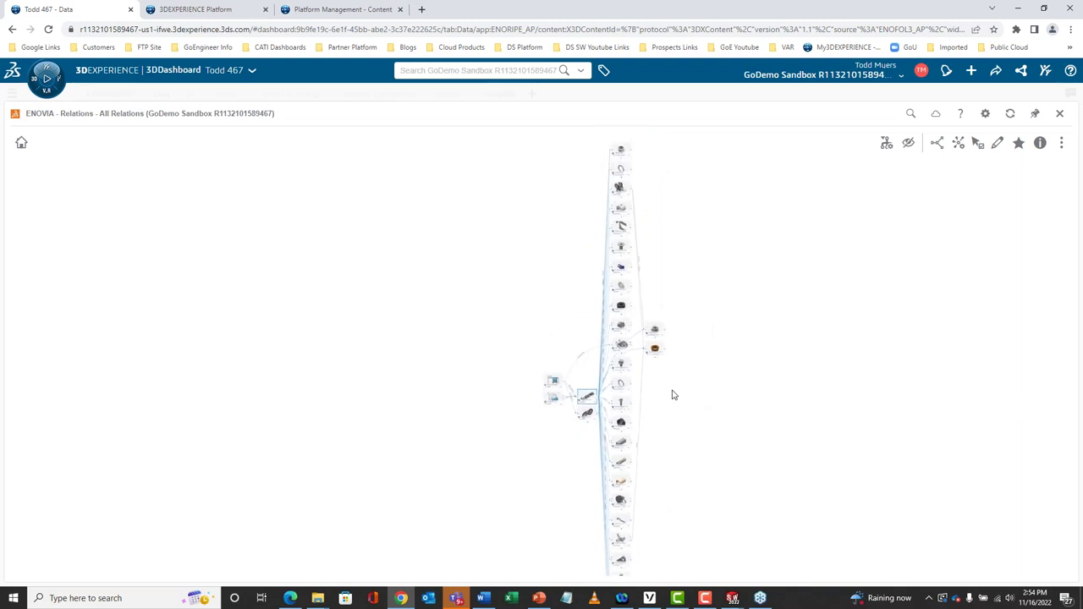
{"action": "scroll", "coordinate": [611, 197], "scroll_direction": "up", "scroll_amount": 5}
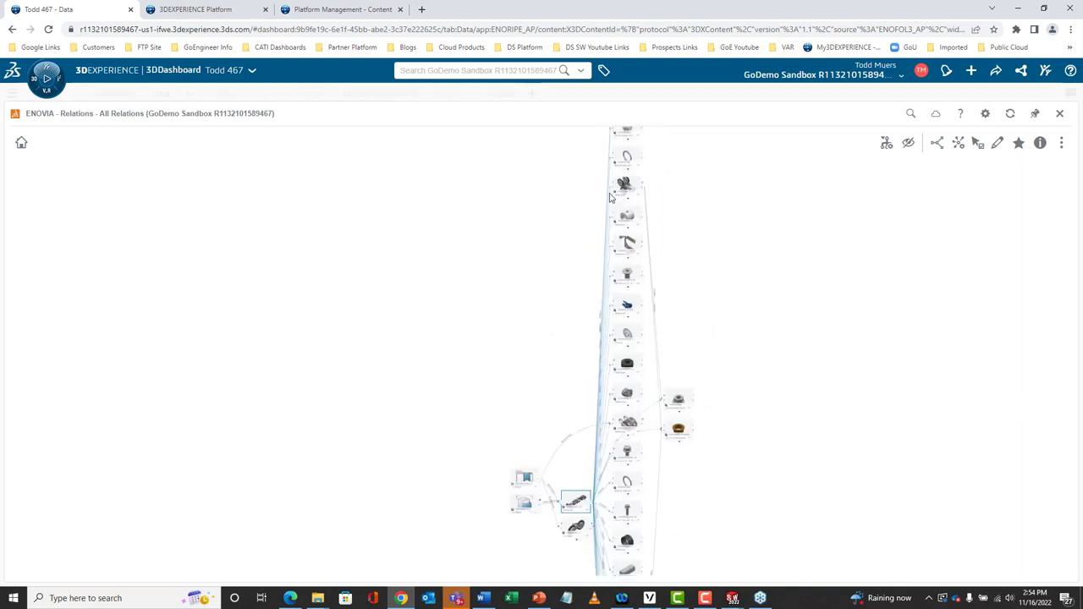
{"action": "left_click_drag", "start_coordinate": [517, 234], "coordinate": [428, 347]}
{"action": "scroll", "coordinate": [436, 360], "scroll_direction": "down", "scroll_amount": 5}
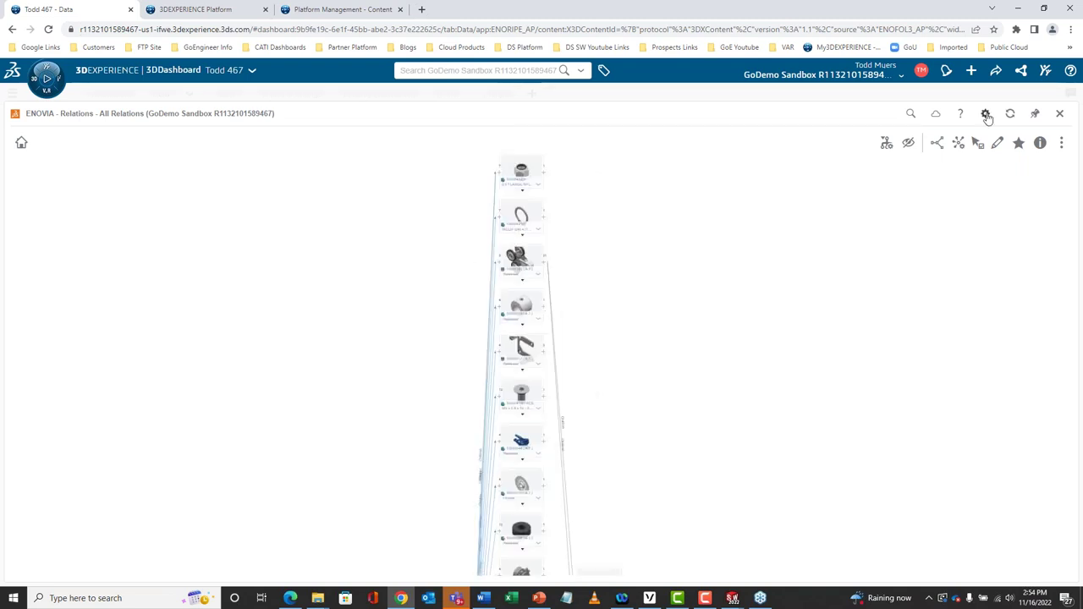
{"action": "left_click", "coordinate": [1059, 113]}
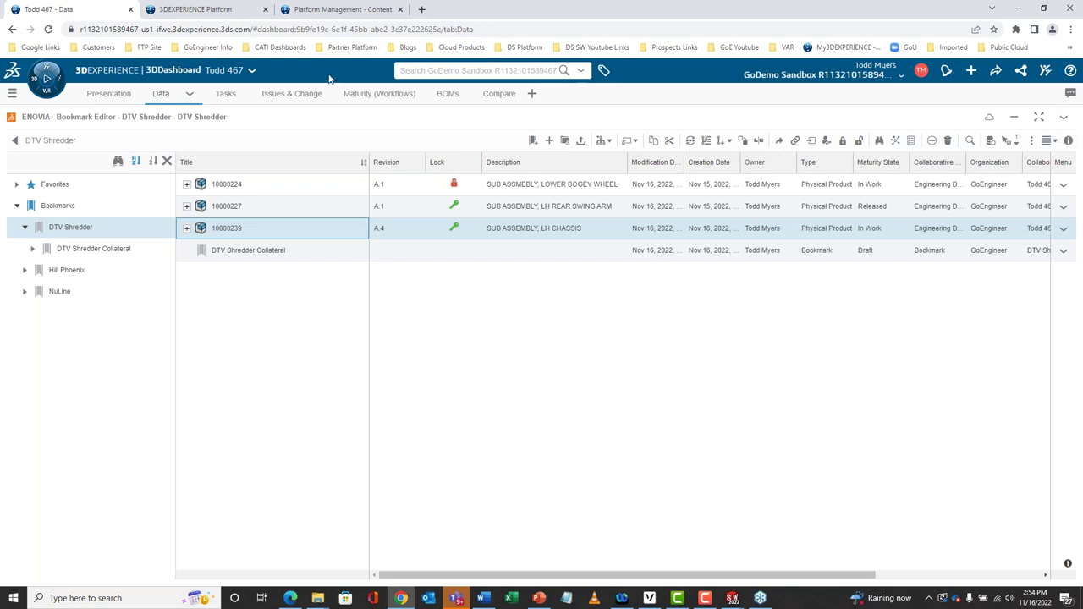
Step: Go through the slides on the Presentation page to the PDM workflow diagram on page 6
{"action": "left_click", "coordinate": [108, 93]}
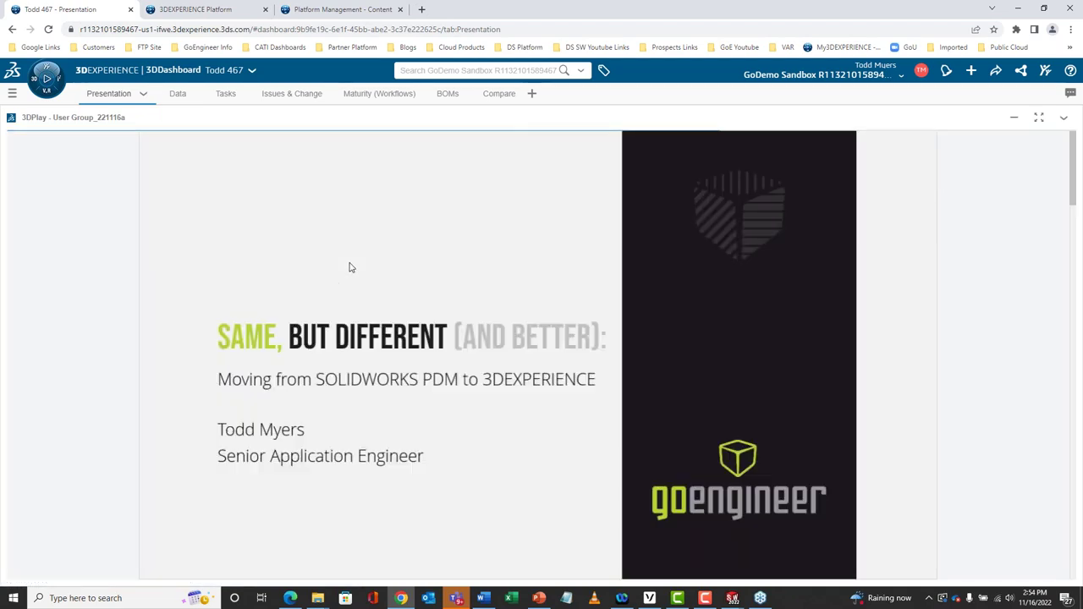
{"action": "scroll", "coordinate": [315, 271], "scroll_direction": "down", "scroll_amount": 5}
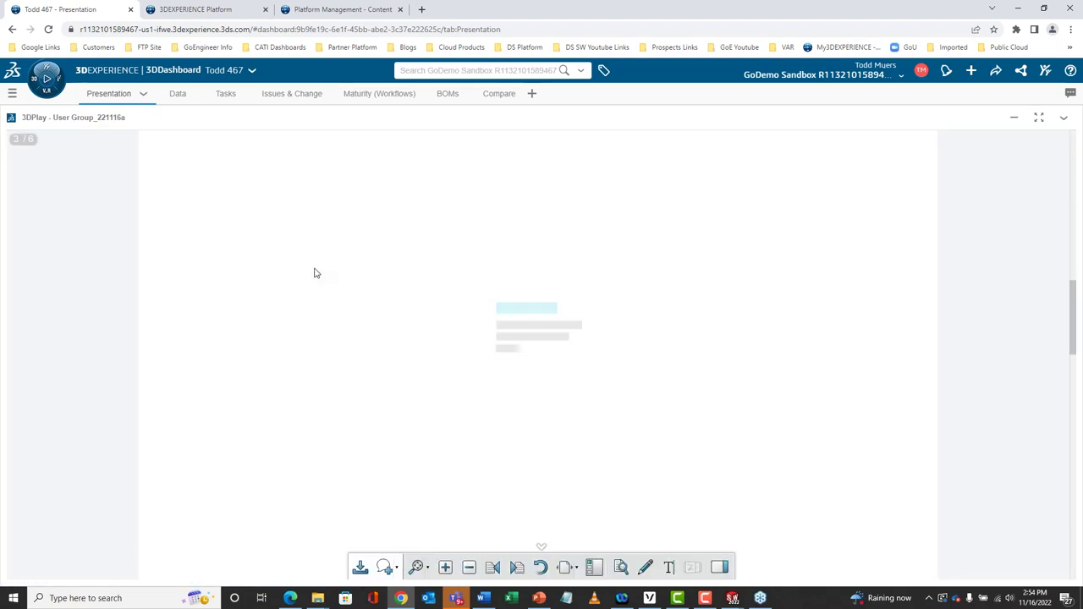
{"action": "scroll", "coordinate": [314, 273], "scroll_direction": "down", "scroll_amount": 4}
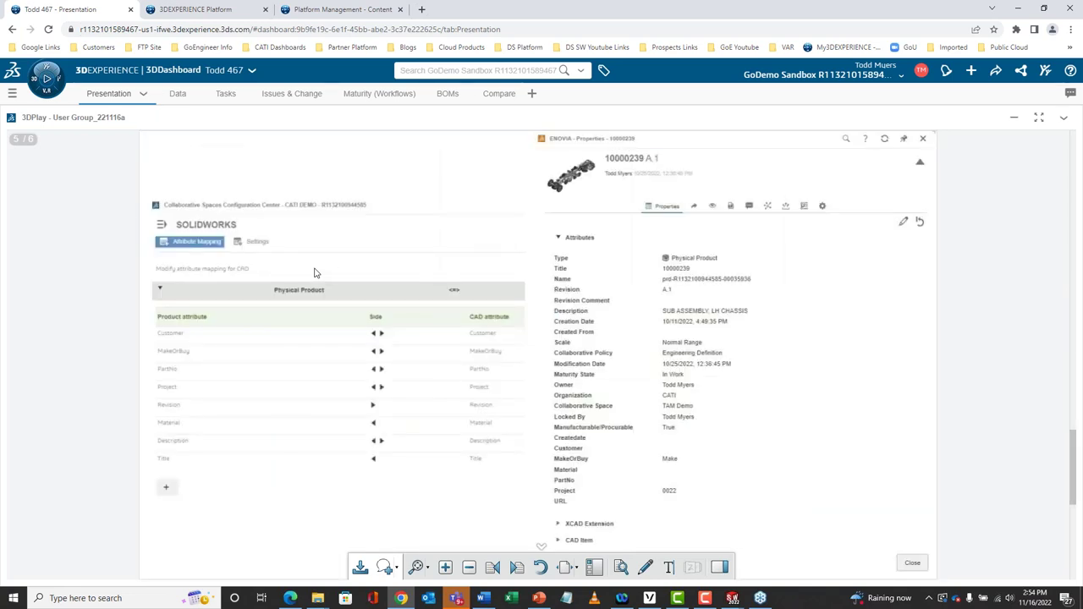
{"action": "scroll", "coordinate": [314, 272], "scroll_direction": "down", "scroll_amount": 2}
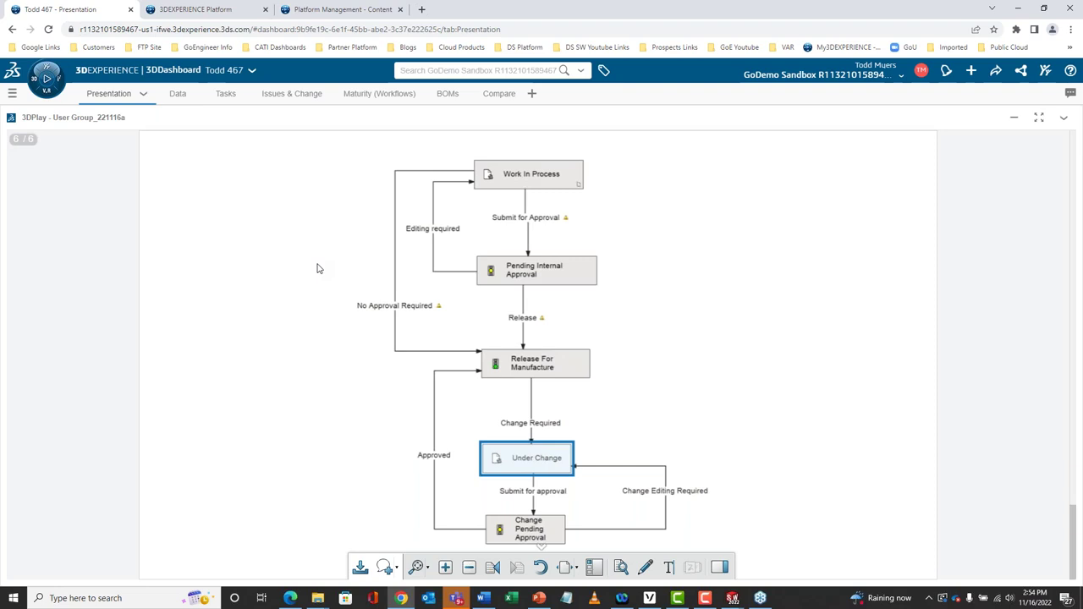
Step: Change the maturity state of part 01015_TAM to Frozen on the Maturity (Workflows) page and dismiss the notifications
{"action": "left_click", "coordinate": [383, 96]}
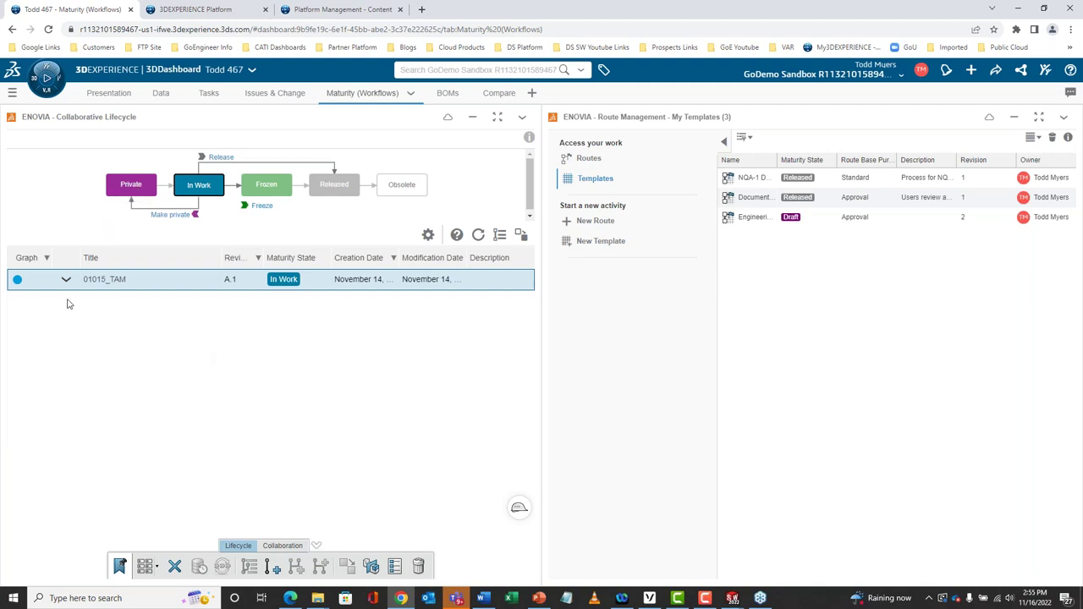
{"action": "left_click", "coordinate": [263, 206]}
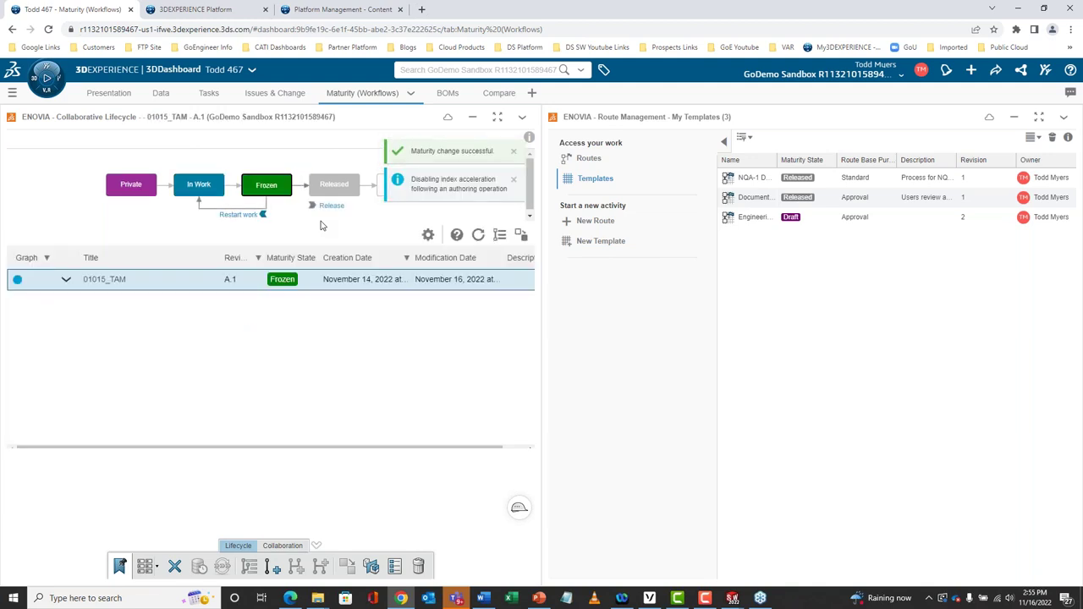
{"action": "left_click", "coordinate": [514, 152]}
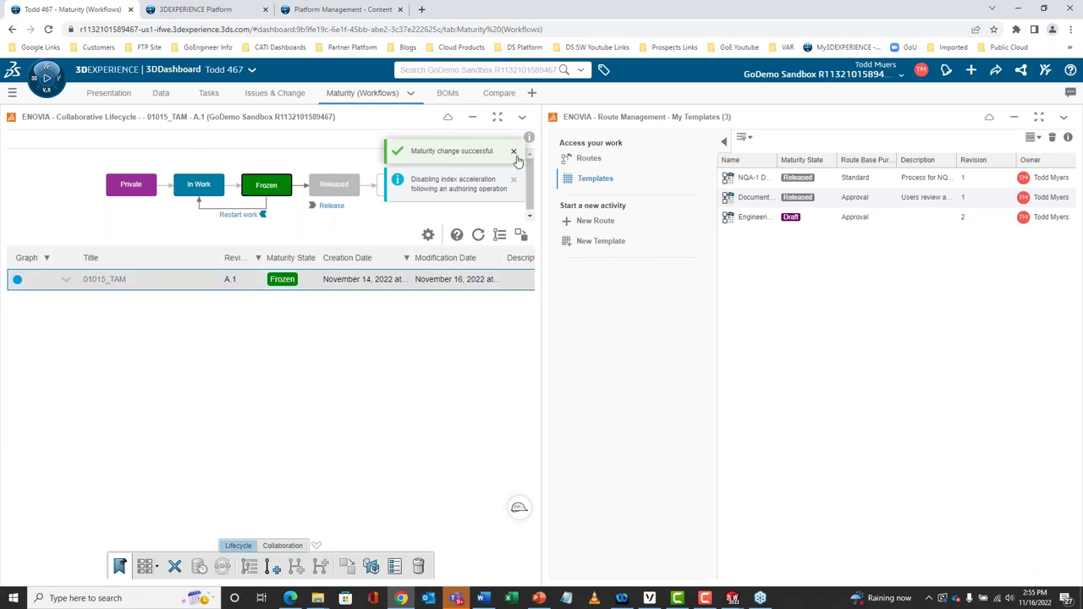
{"action": "left_click", "coordinate": [513, 149]}
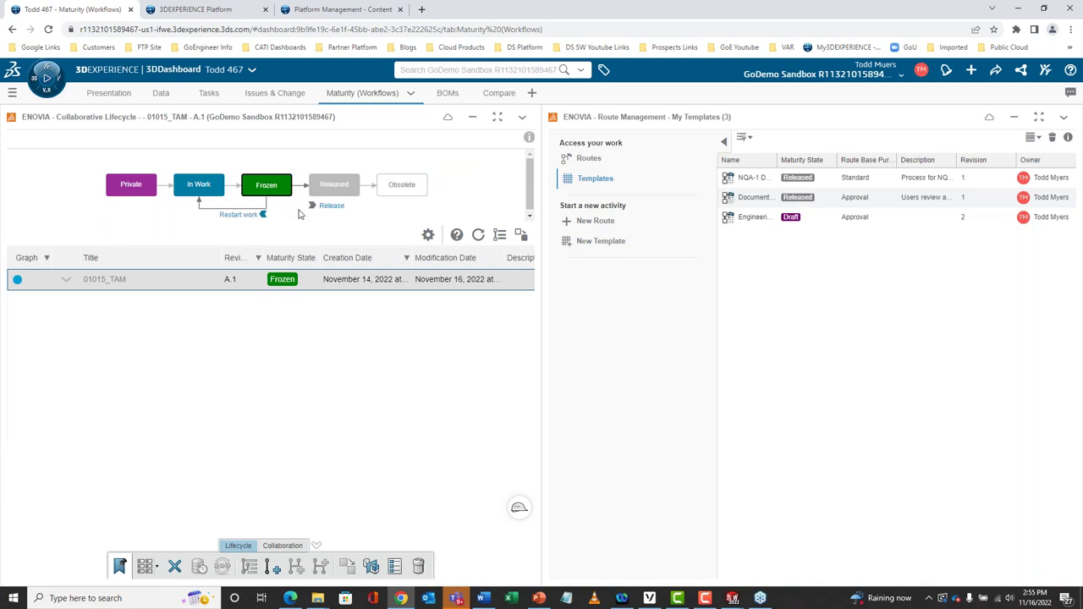
Step: Examine the task flows of the Engineering Approval and NQA-1 Domain Approval route templates
{"action": "left_click", "coordinate": [757, 218]}
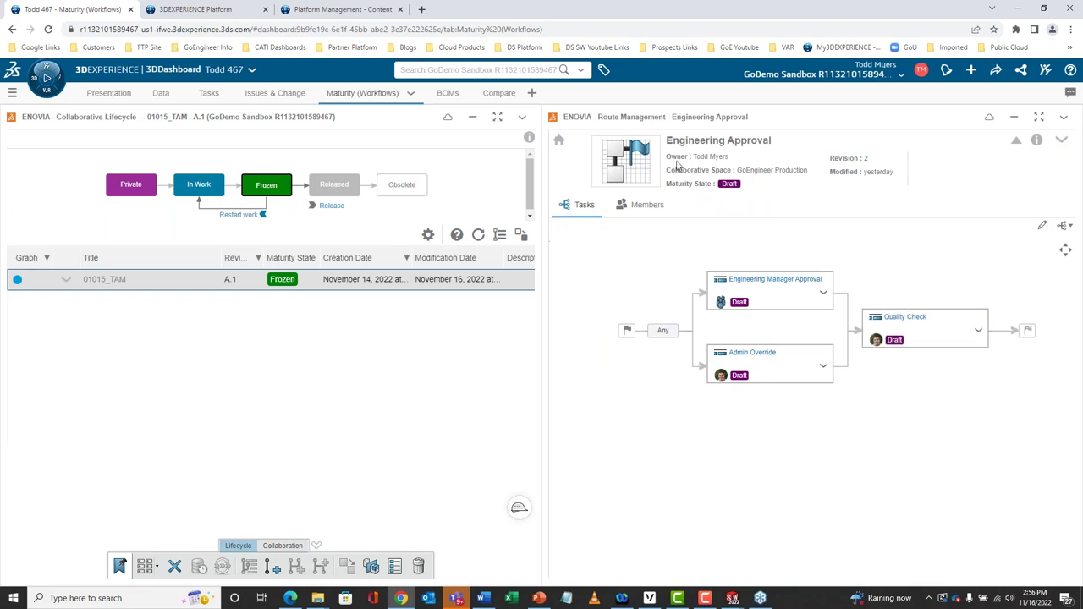
{"action": "left_click", "coordinate": [557, 143]}
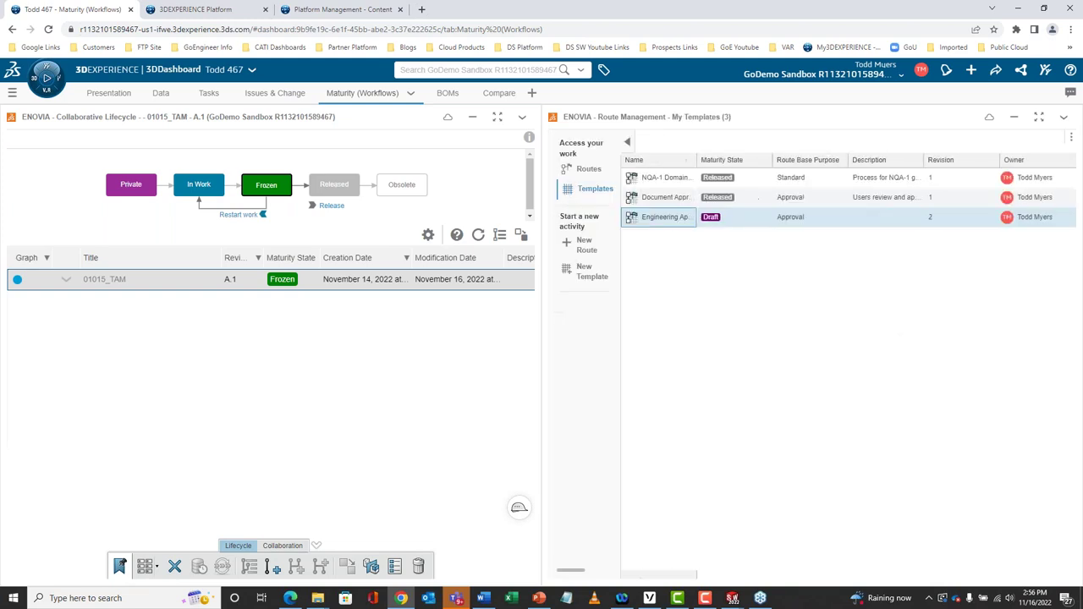
{"action": "left_click", "coordinate": [732, 179]}
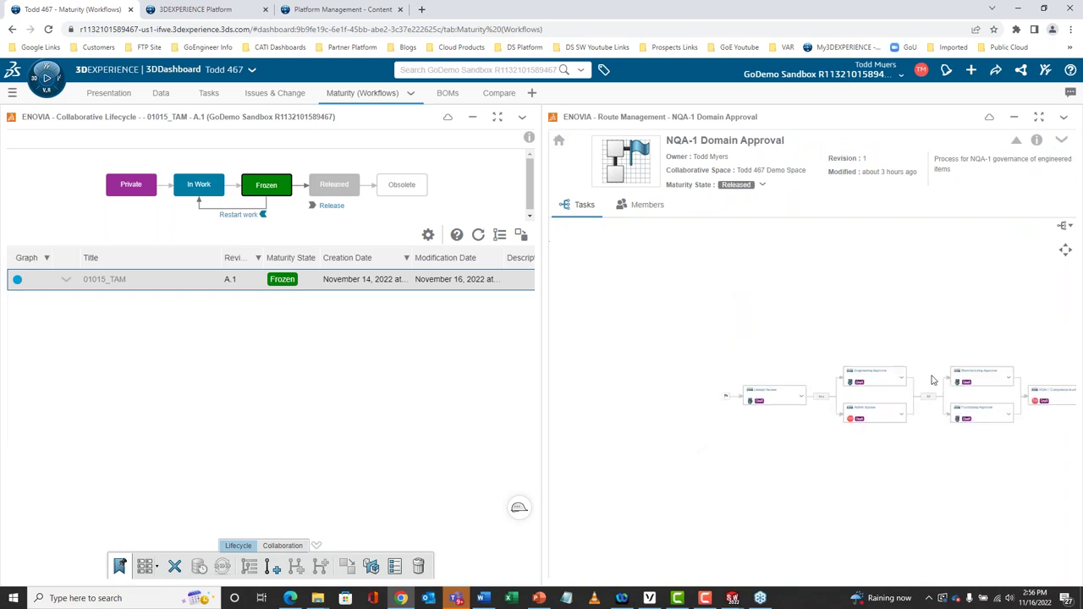
{"action": "scroll", "coordinate": [923, 364], "scroll_direction": "down", "scroll_amount": 3}
{"action": "scroll", "coordinate": [926, 362], "scroll_direction": "up", "scroll_amount": 3}
{"action": "scroll", "coordinate": [970, 361], "scroll_direction": "down", "scroll_amount": 1}
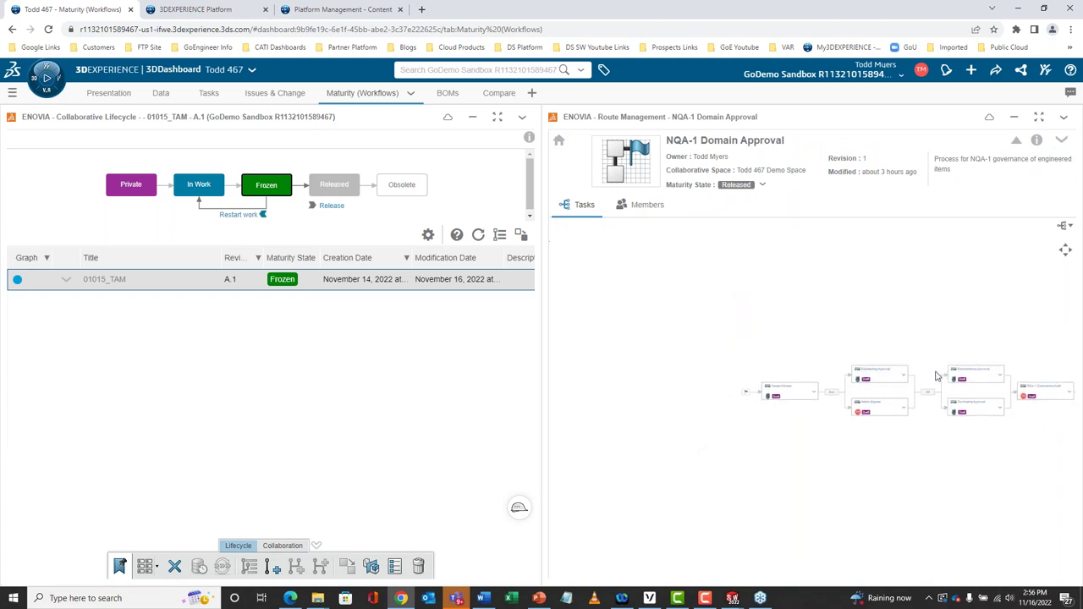
{"action": "left_click_drag", "start_coordinate": [916, 350], "coordinate": [918, 353]}
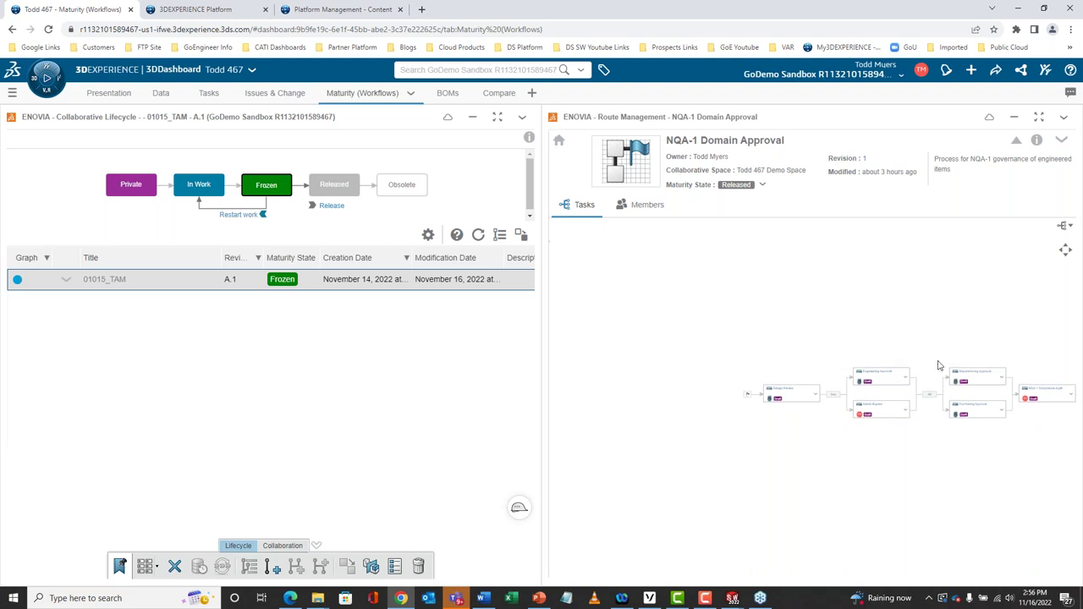
{"action": "scroll", "coordinate": [1012, 410], "scroll_direction": "up", "scroll_amount": 2}
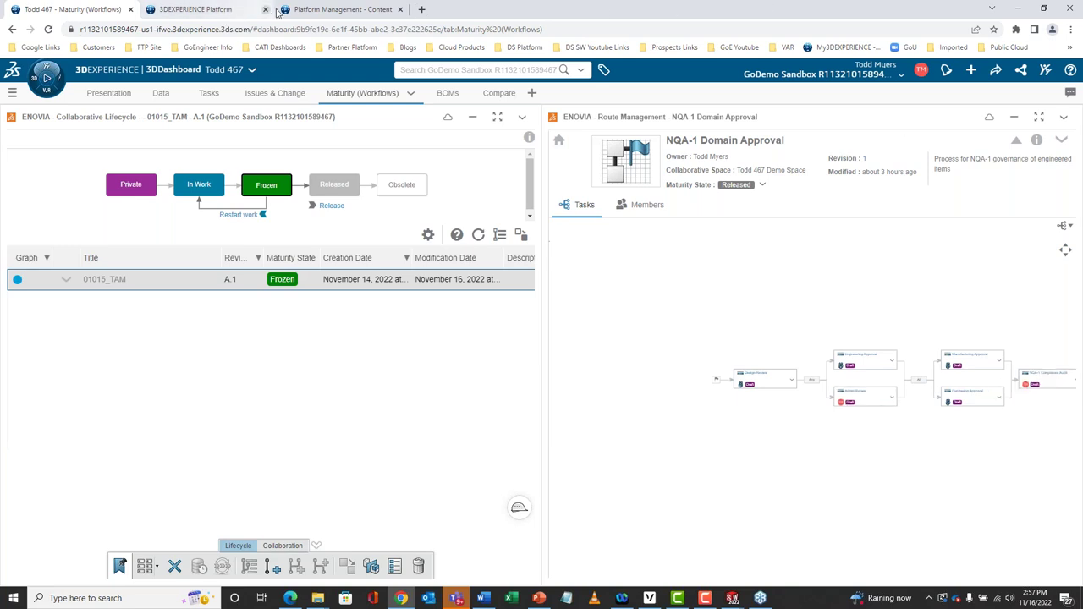
Step: Switch to the Platform Management Content page and display the Maturity Graph configuration policies
{"action": "left_click", "coordinate": [318, 10]}
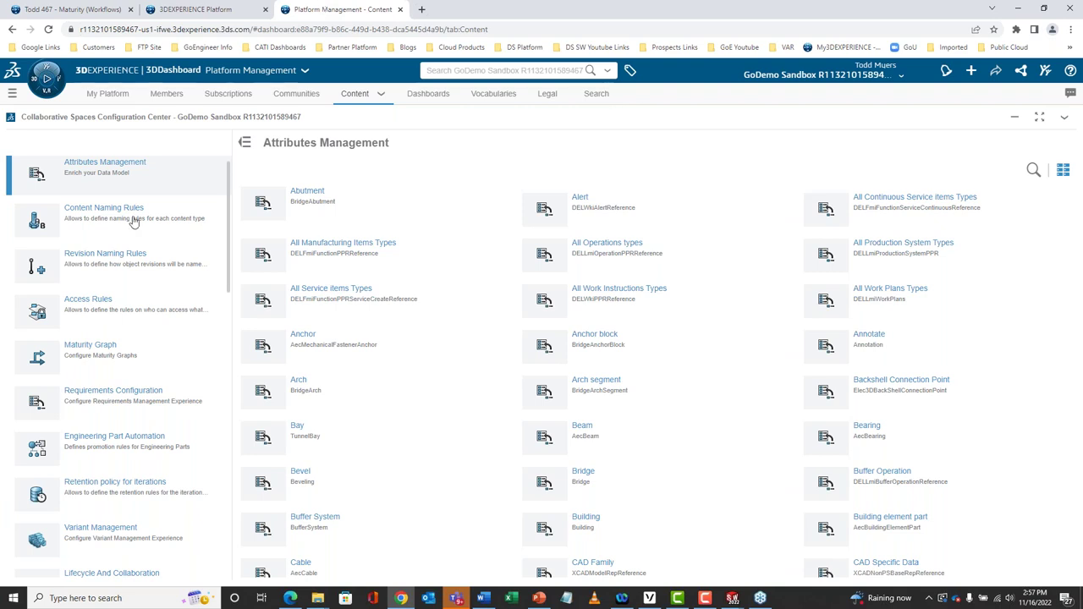
{"action": "left_click", "coordinate": [82, 352]}
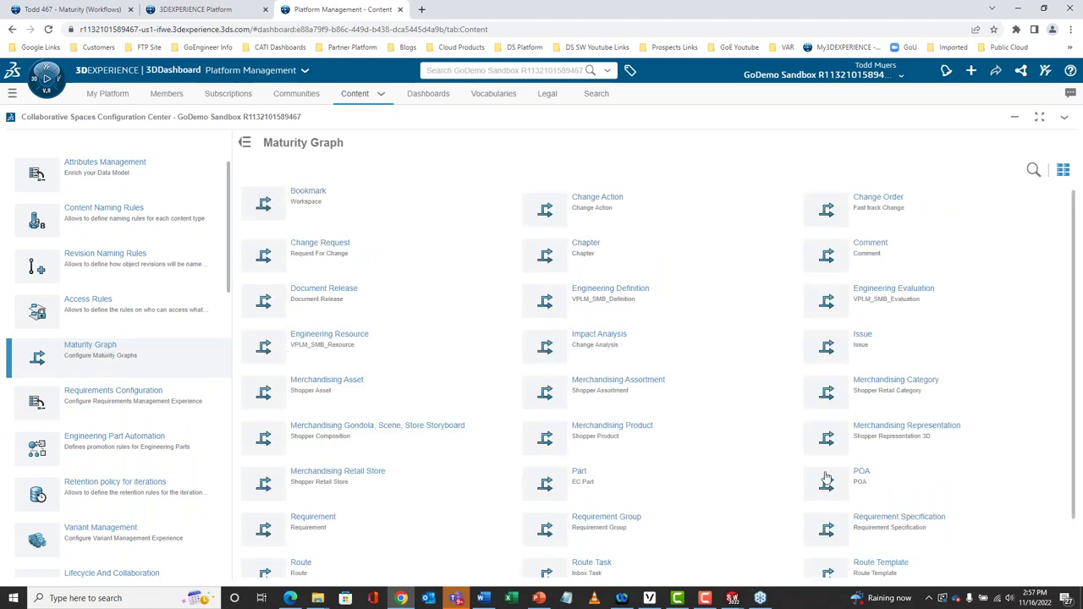
{"action": "left_click", "coordinate": [1033, 170]}
{"action": "left_click", "coordinate": [978, 171]}
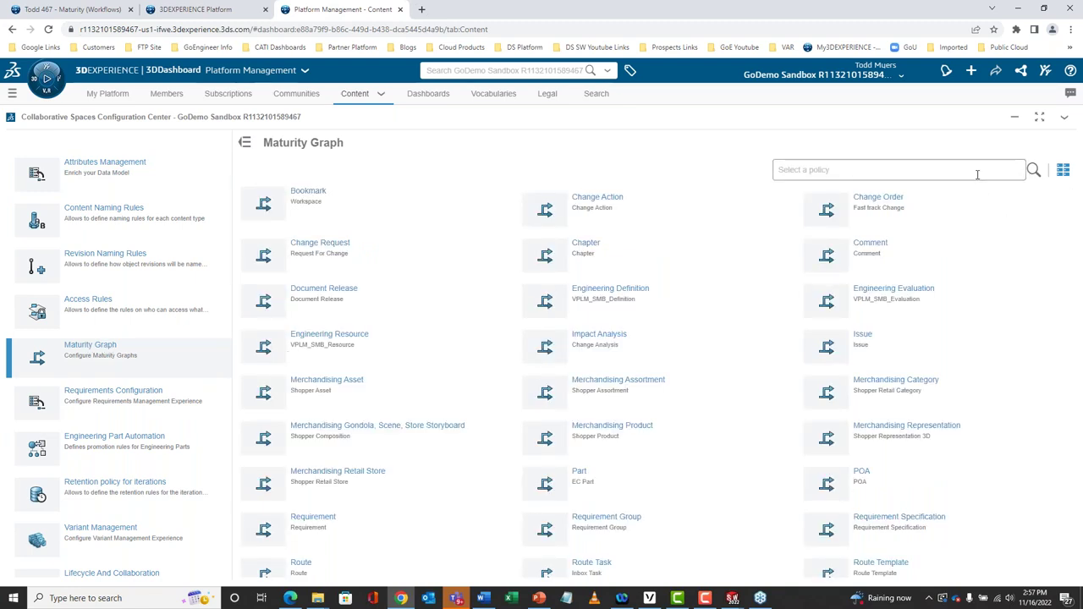
{"action": "type", "text": "physic"}
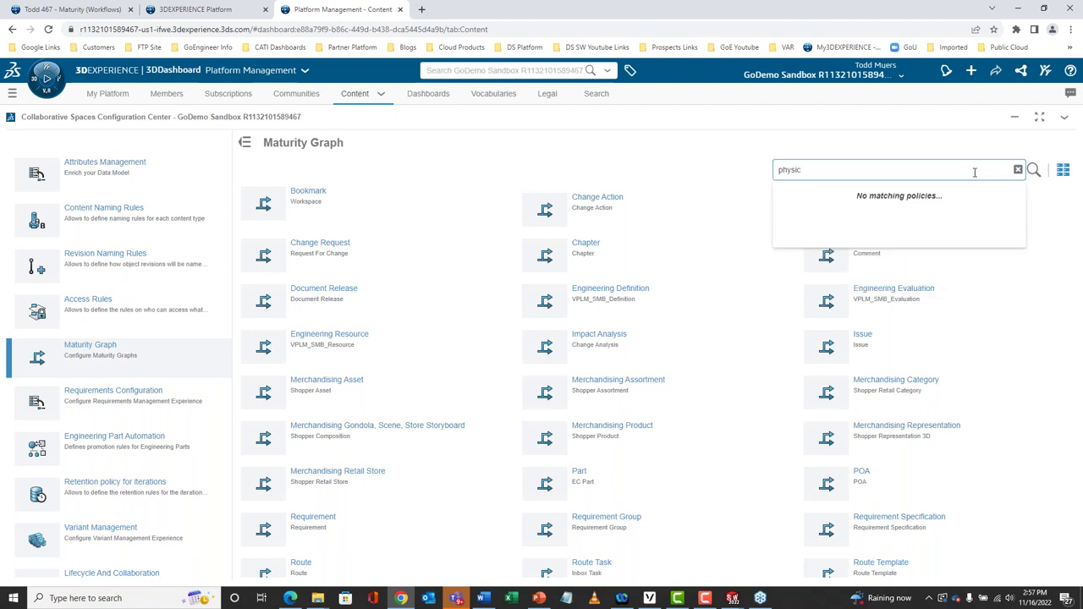
{"action": "type", "text": "al"}
{"action": "left_click", "coordinate": [975, 173]}
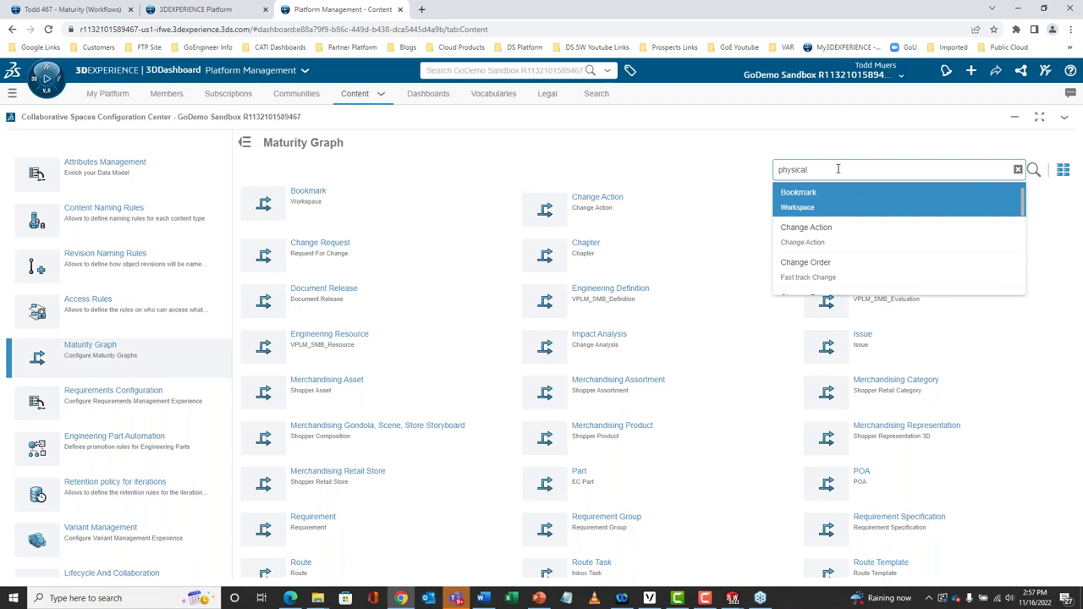
{"action": "key", "text": "Return"}
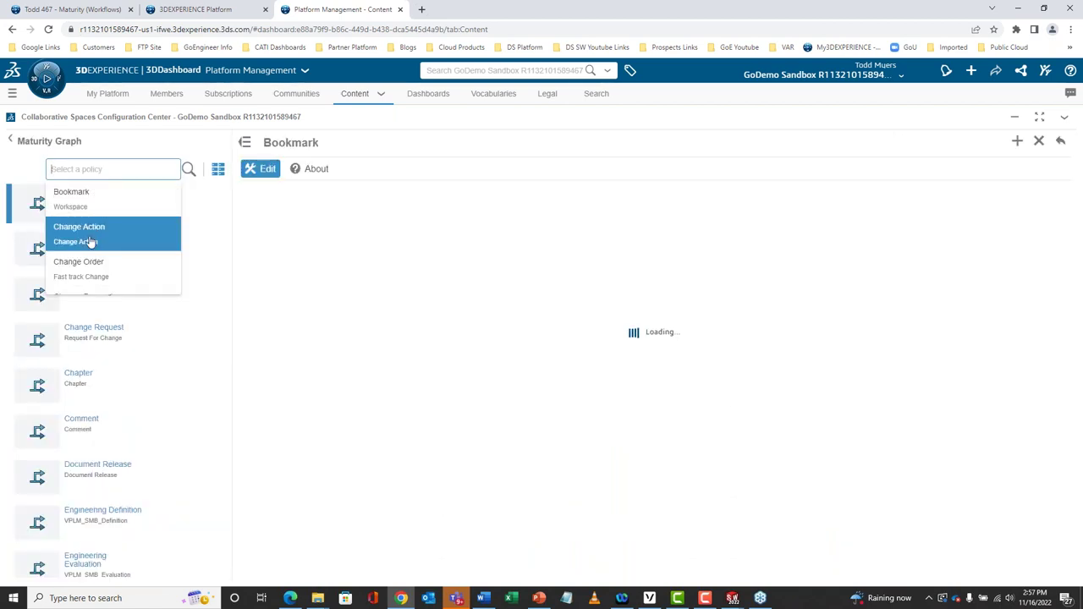
{"action": "left_click", "coordinate": [244, 149]}
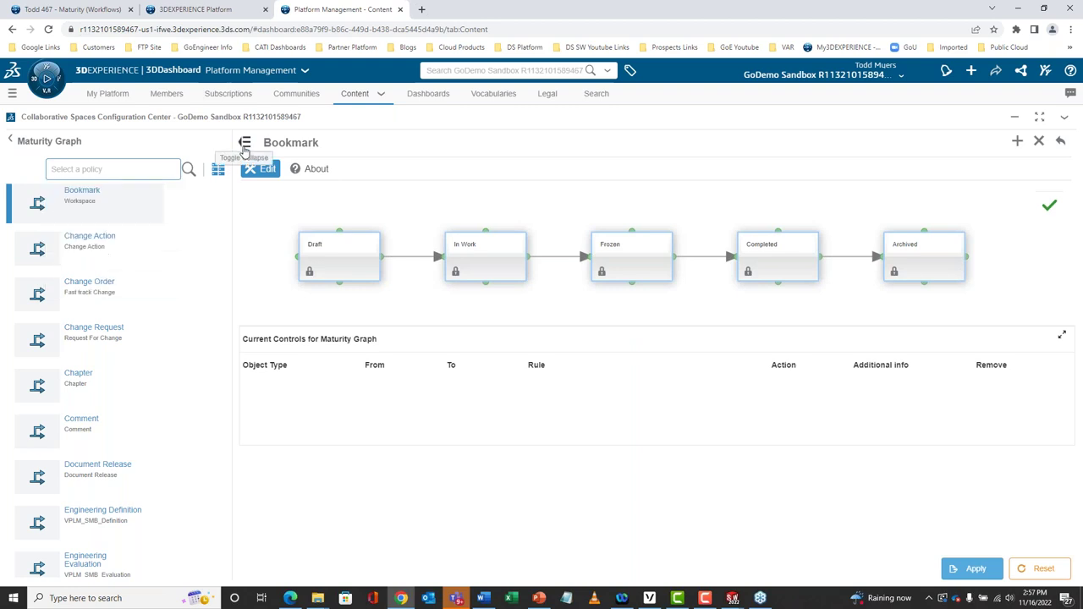
{"action": "left_click", "coordinate": [244, 144]}
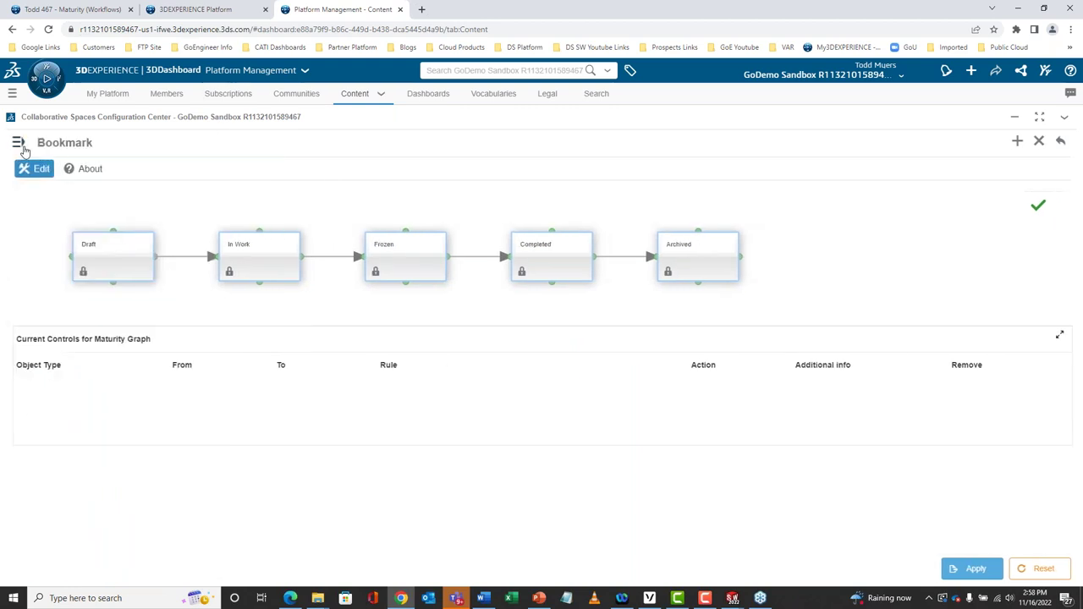
{"action": "left_click", "coordinate": [19, 144]}
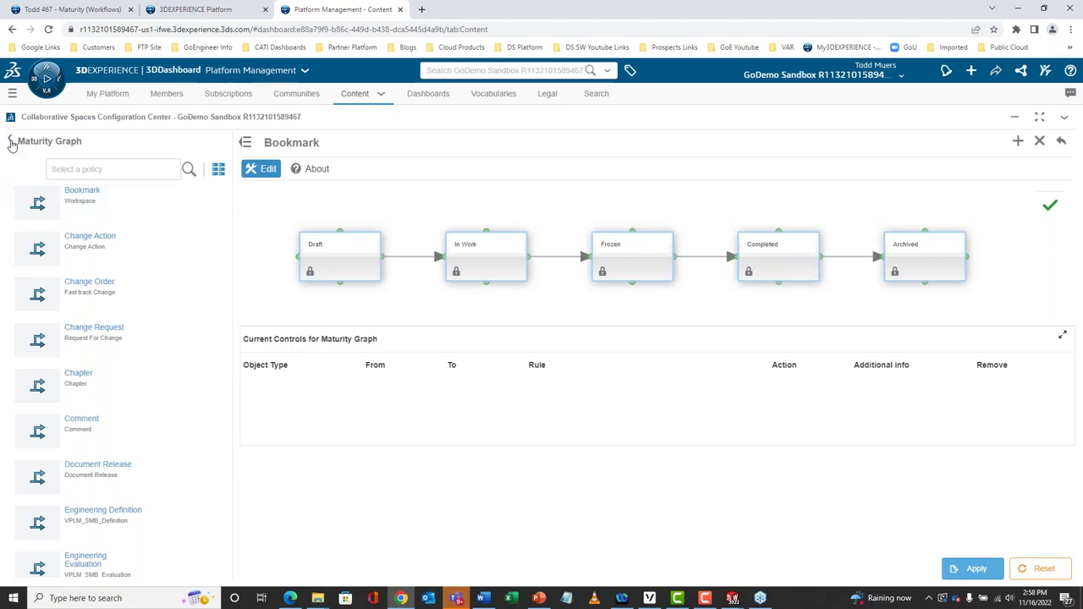
{"action": "left_click", "coordinate": [11, 142]}
{"action": "scroll", "coordinate": [131, 372], "scroll_direction": "down", "scroll_amount": 3}
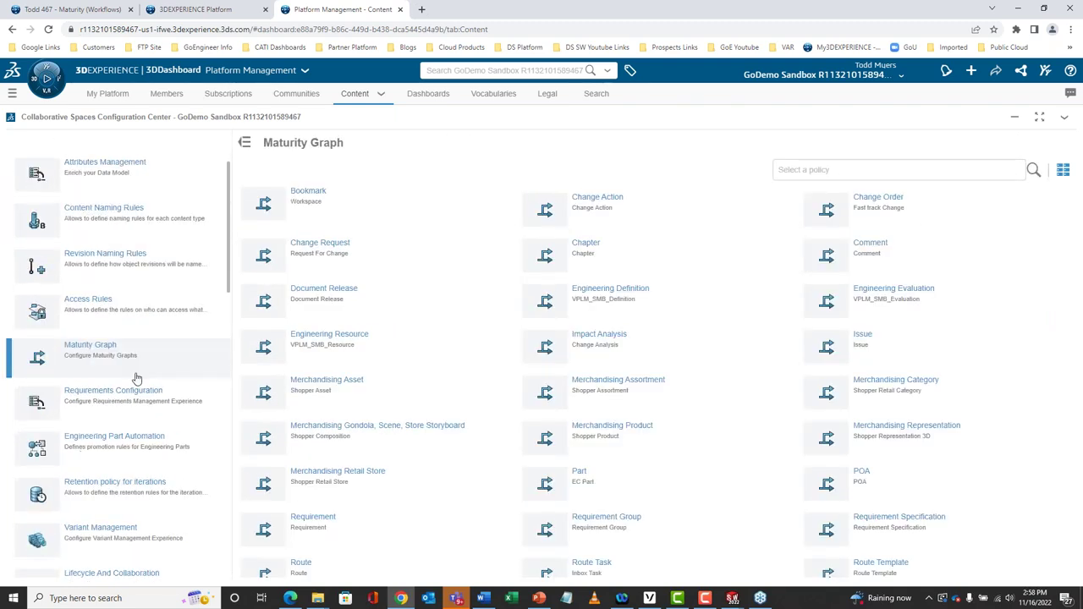
Step: Open the Engineering Definition maturity graph at full width and examine its states, transitions and control rules
{"action": "left_click", "coordinate": [609, 292]}
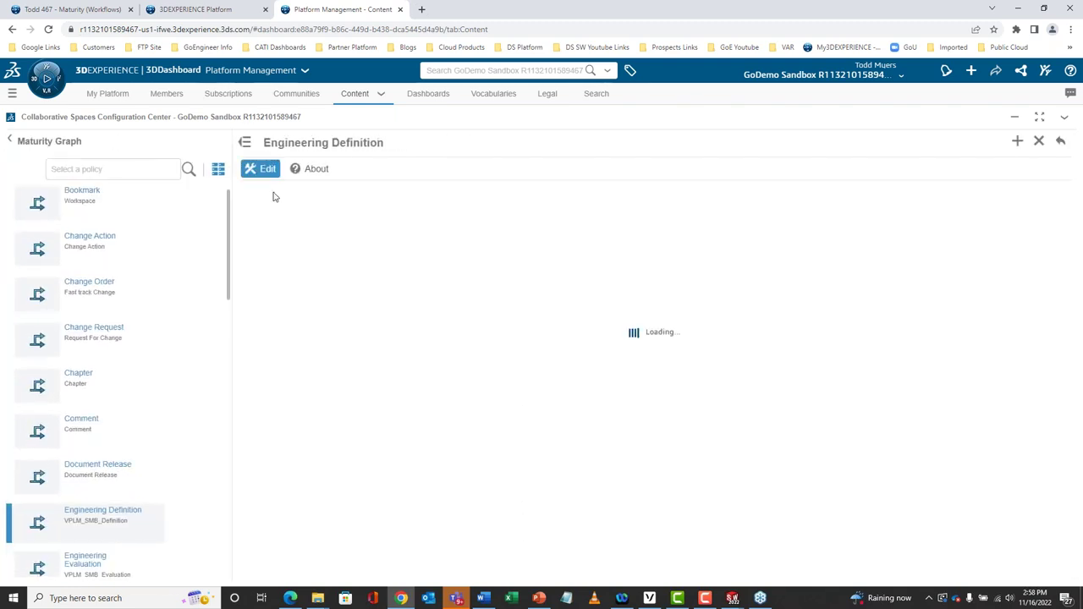
{"action": "left_click", "coordinate": [10, 142]}
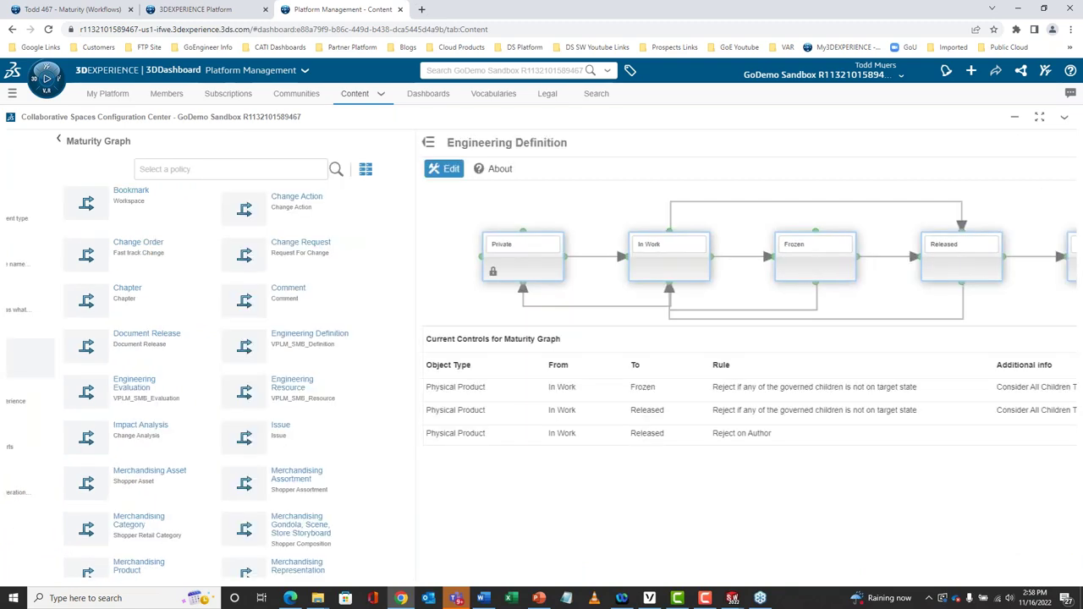
{"action": "left_click", "coordinate": [624, 295]}
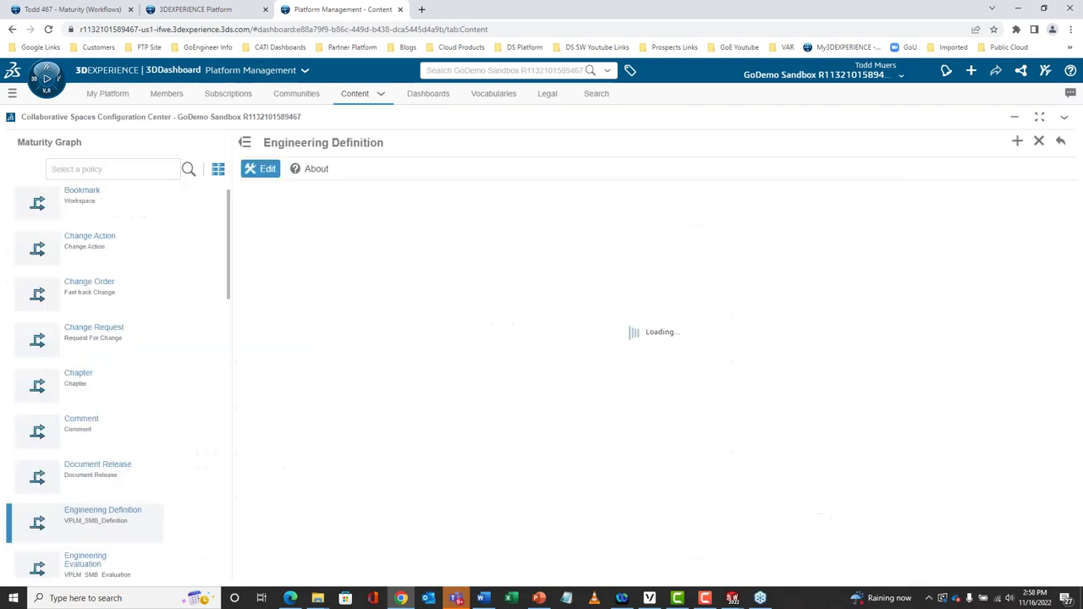
{"action": "left_click", "coordinate": [244, 143]}
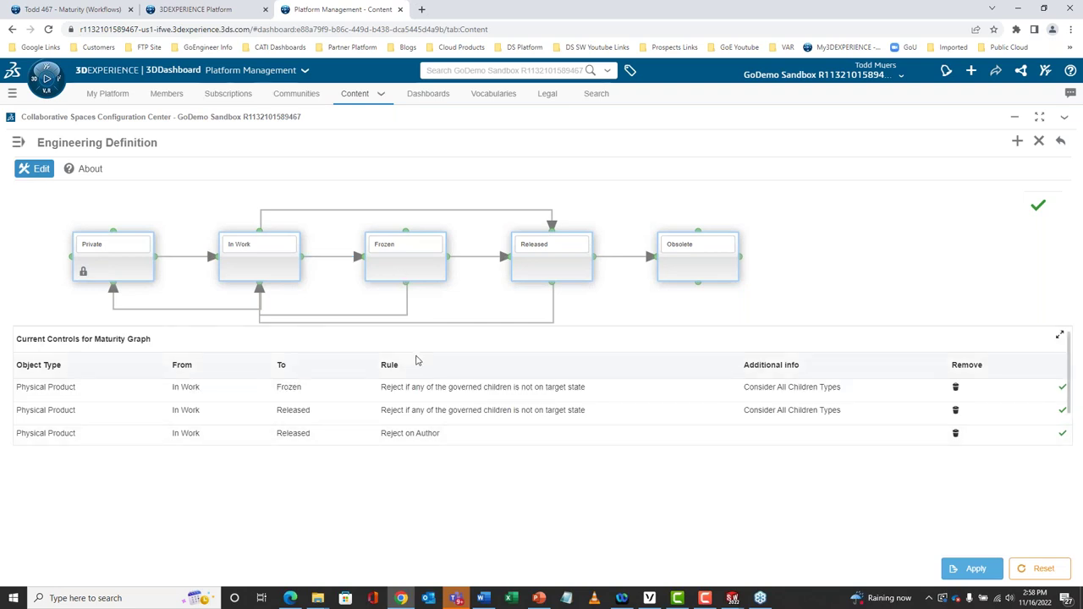
{"action": "mouse_move", "coordinate": [421, 396]}
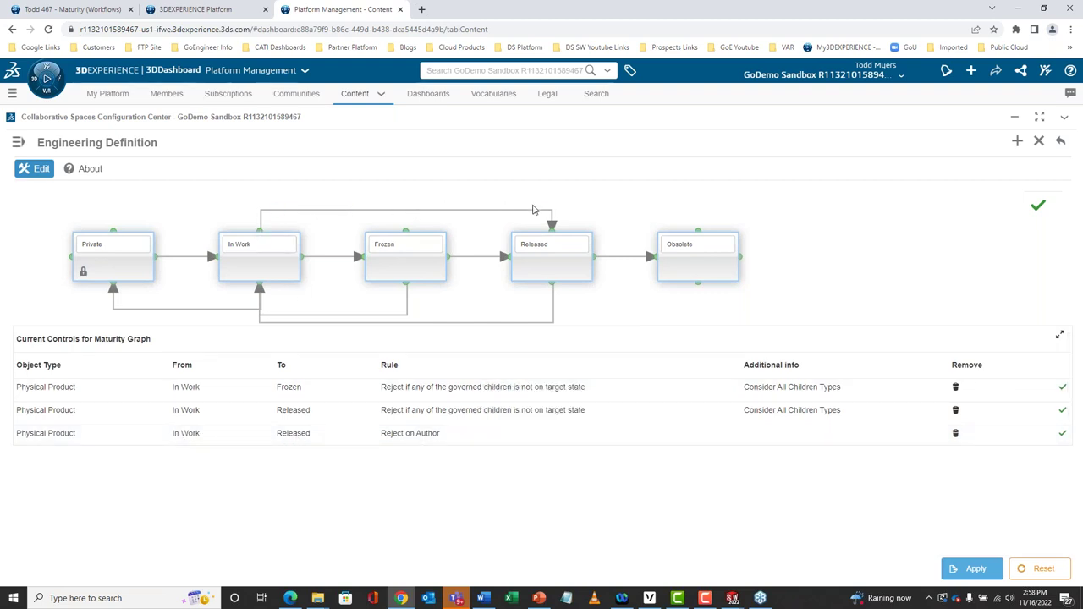
{"action": "mouse_move", "coordinate": [427, 438]}
Step: Return to the dashboard's Maturity (Workflows) page and clear the selection of part 01015_TAM
{"action": "left_click", "coordinate": [69, 10]}
{"action": "left_click", "coordinate": [227, 436]}
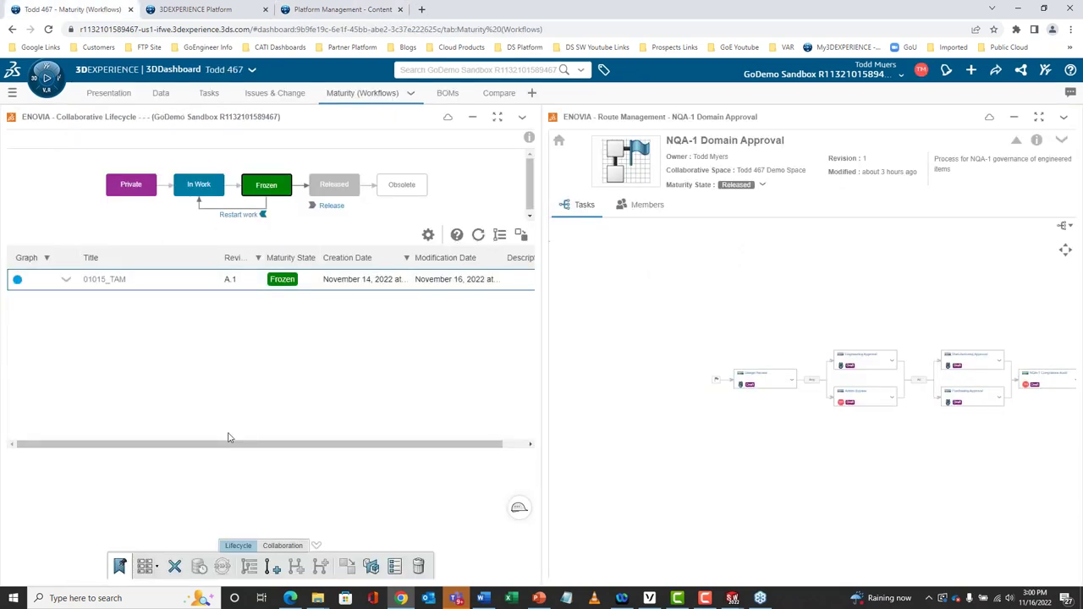